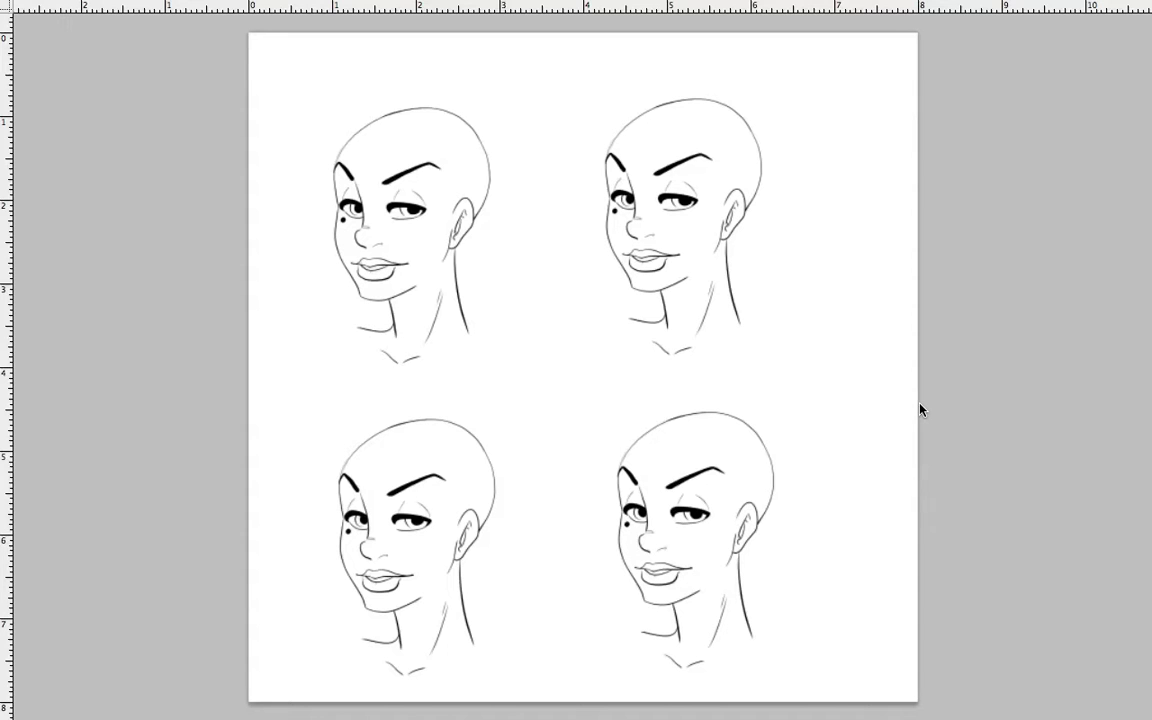
Step: Show the hidden tool and layer panels and move the Layers panel clear of the canvas
key("Tab")
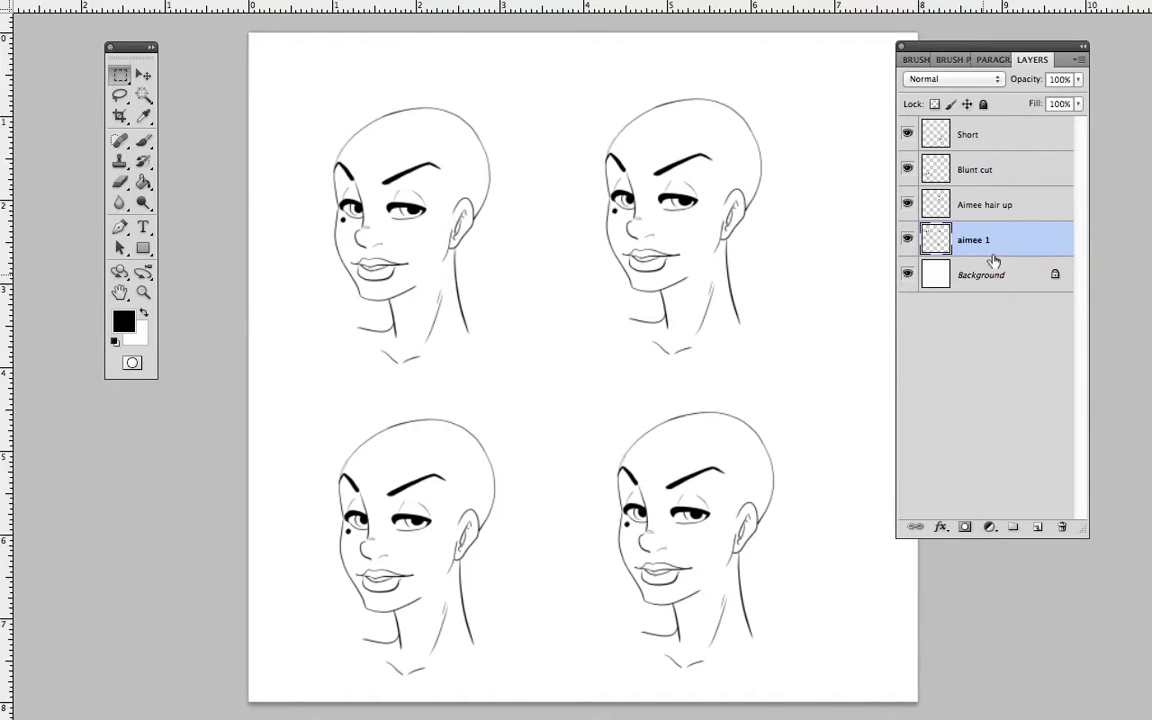
left_click_drag(1006, 50, 1055, 55)
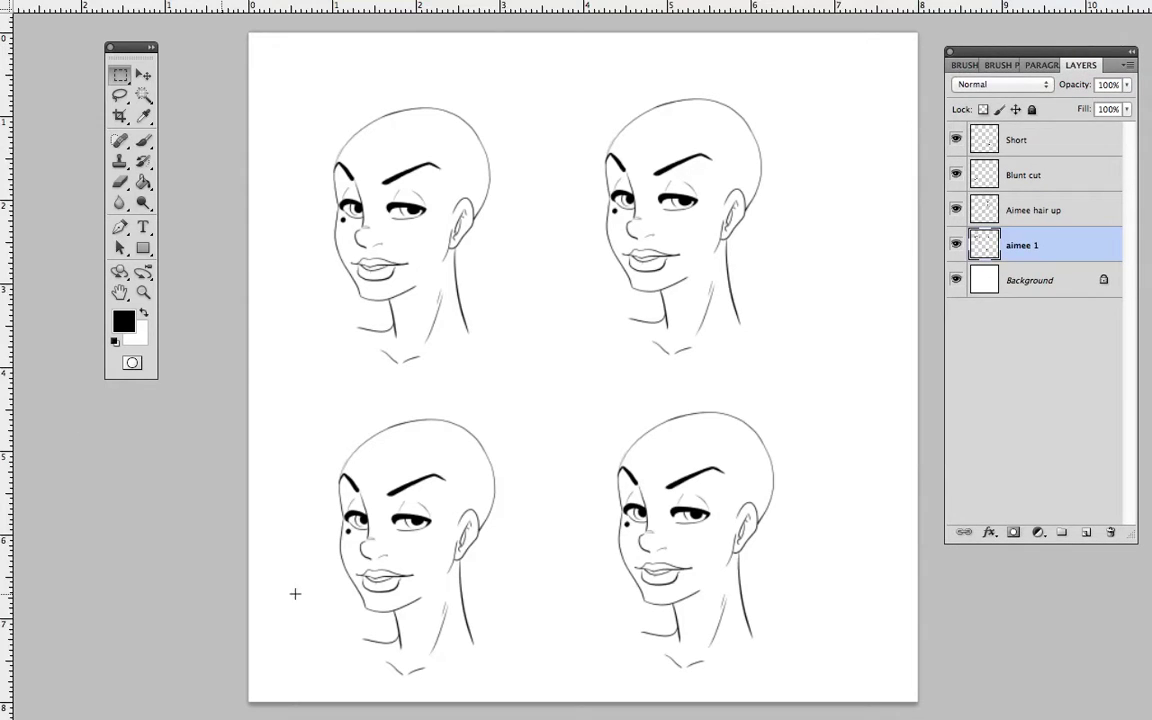
mouse_move(697, 477)
left_mouse_down()
mouse_move(653, 492)
mouse_move(679, 503)
mouse_move(709, 477)
left_mouse_up()
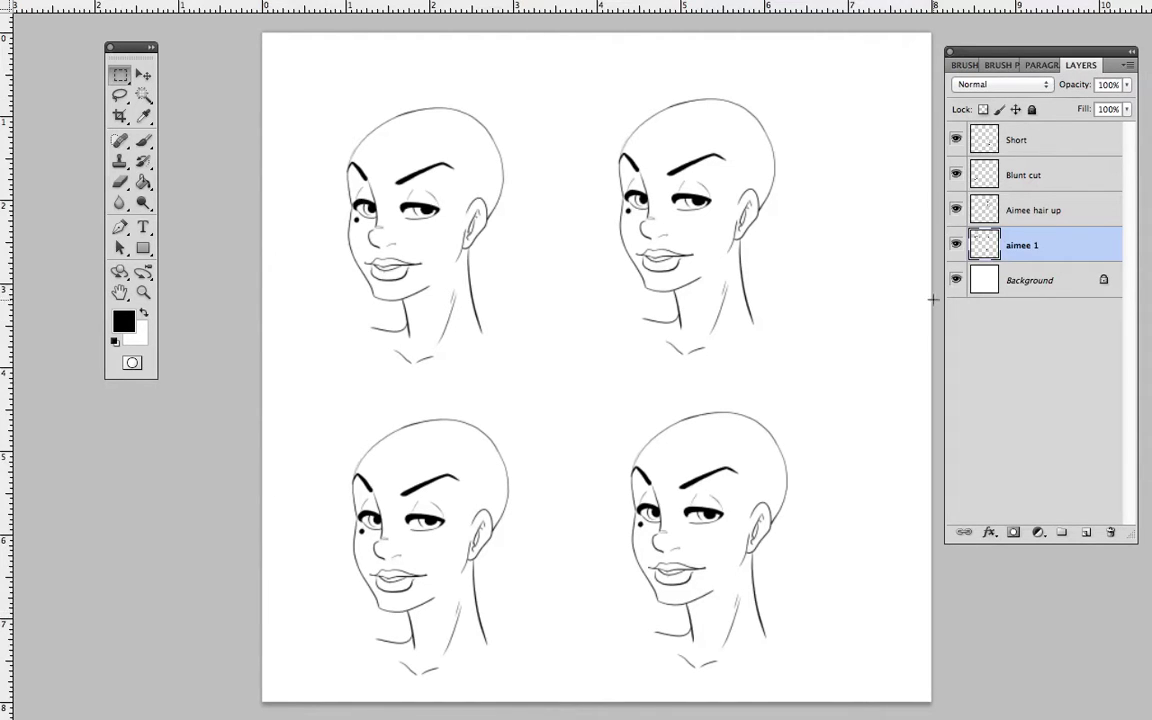
Step: Zoom in on the upper-left head and hide the Aimee hair up, Blunt cut and Short layers
left_click(144, 294)
left_click_drag(450, 178, 507, 219)
left_click(507, 220)
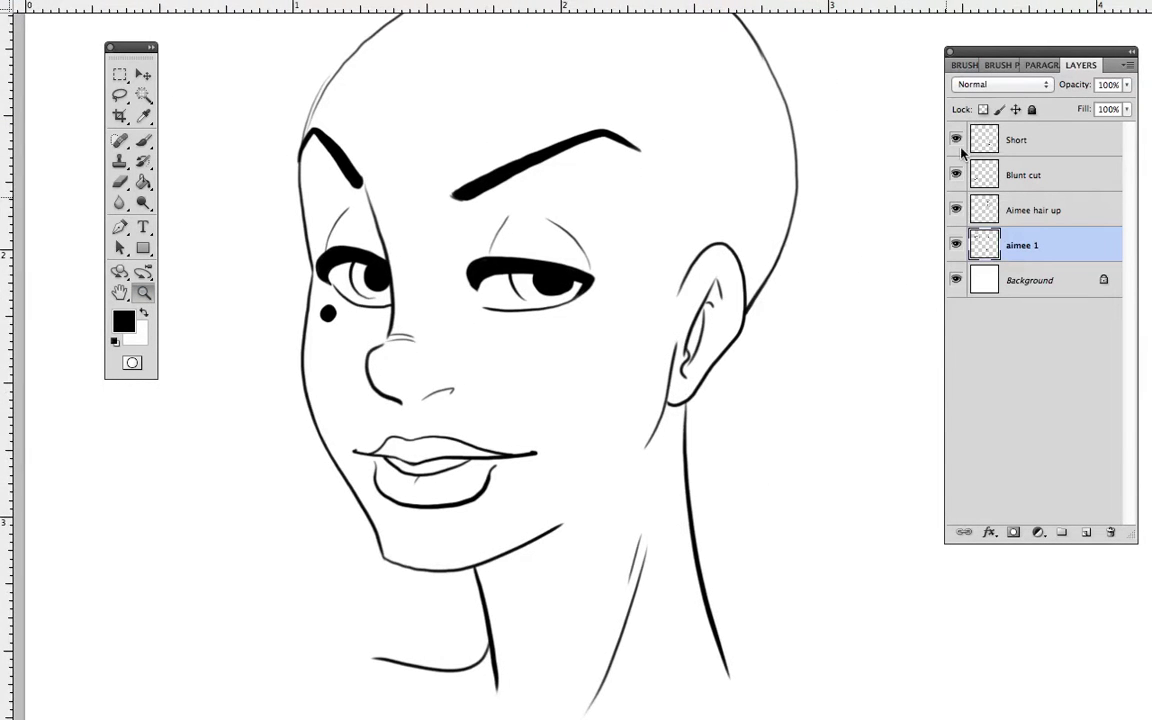
left_click(956, 210)
left_click(956, 175)
left_click(956, 140)
Step: Frame the upper-left head and add a new empty layer directly above the aimee 1 layer
left_click_drag(597, 419, 649, 481)
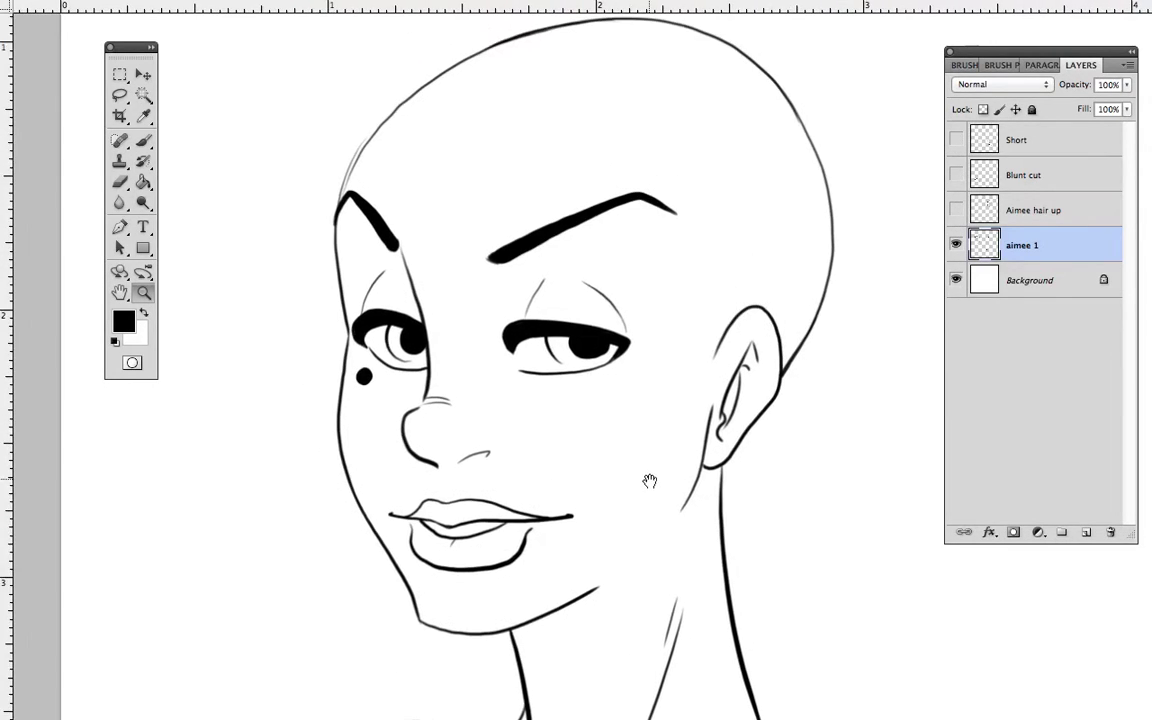
left_click(650, 482, "alt")
left_click_drag(688, 551, 531, 394)
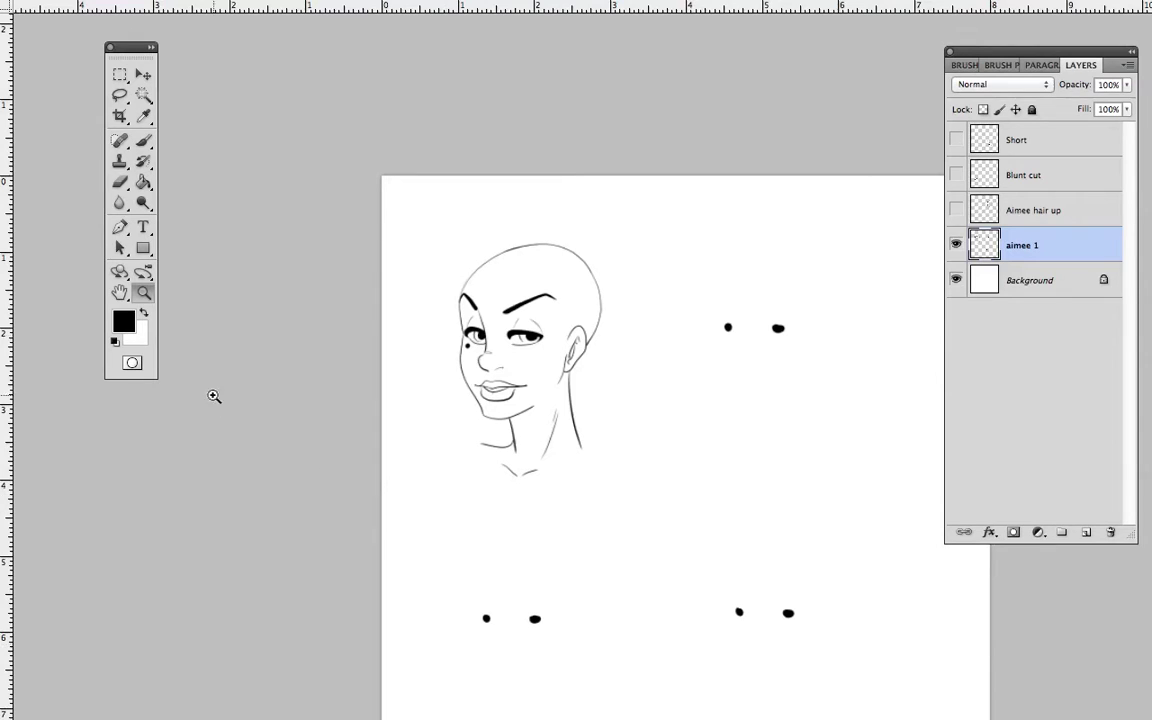
left_click_drag(466, 286, 617, 451)
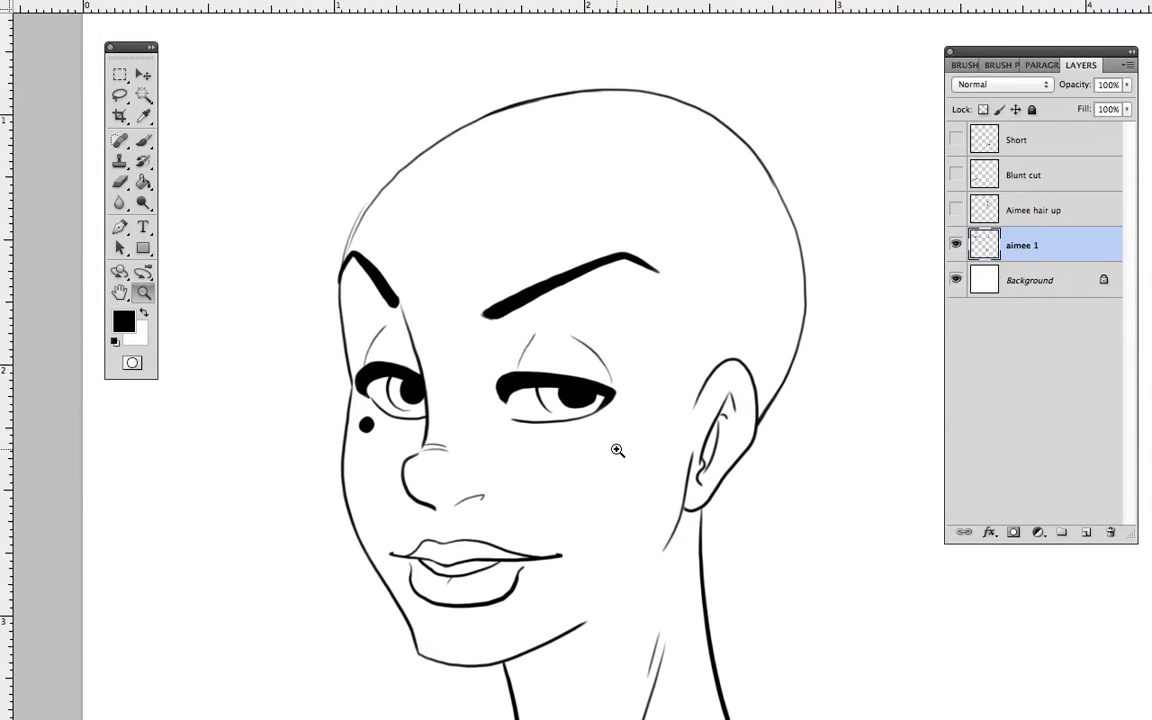
left_click_drag(667, 387, 652, 413)
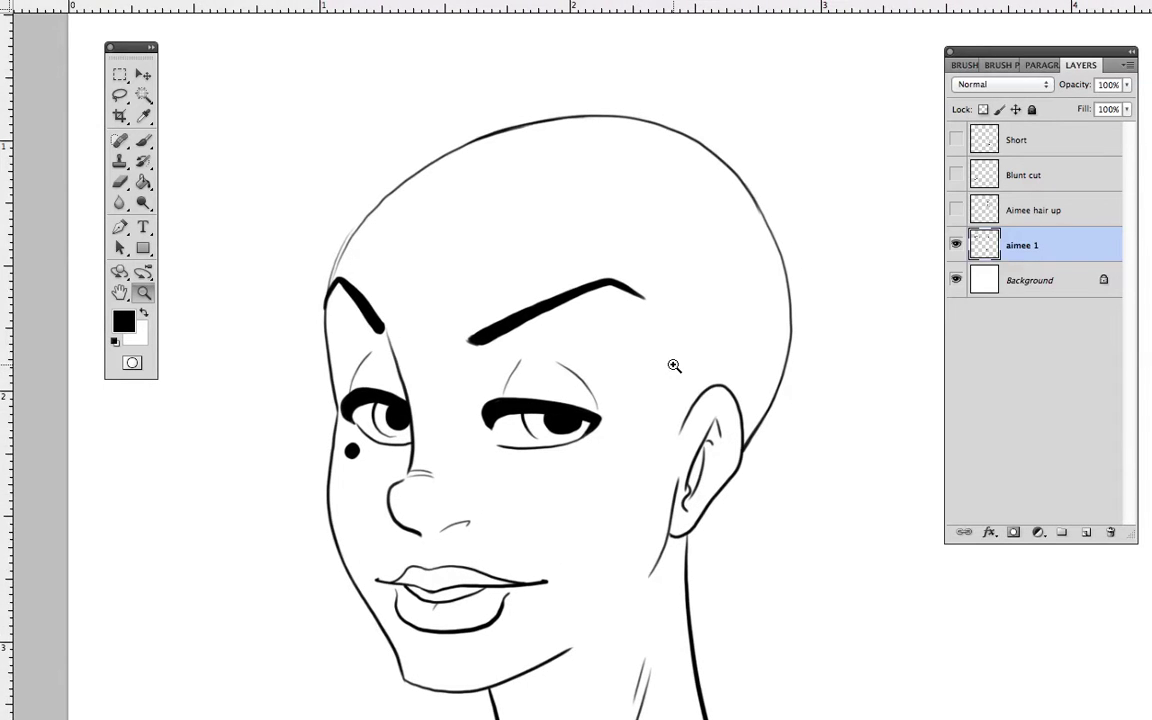
left_click(1086, 532)
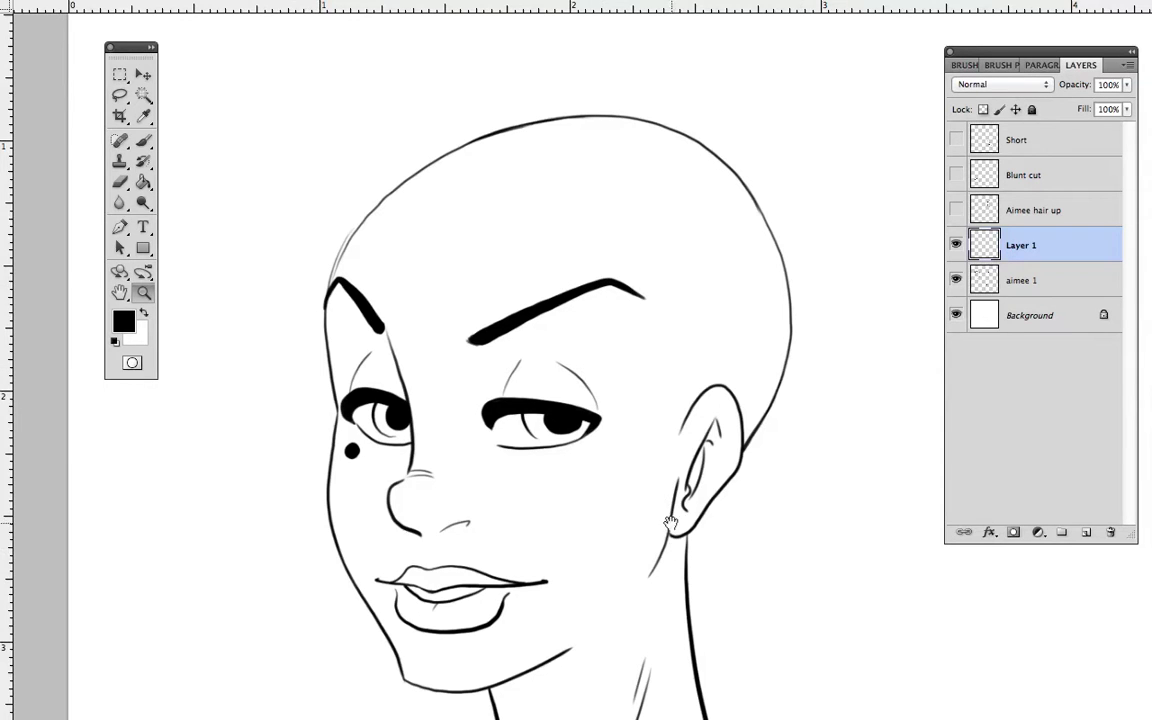
Step: Sketch a light hairline with the Brush across the forehead and down the temple to the ear
left_click_drag(656, 517, 668, 543)
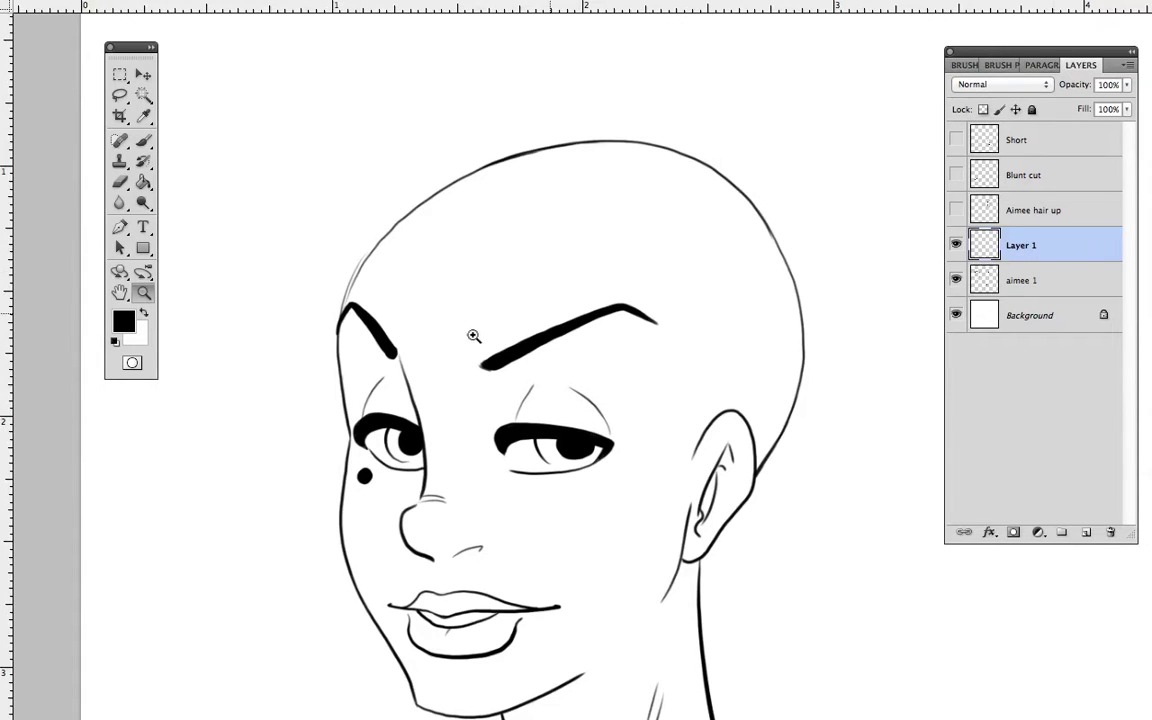
left_click(142, 141)
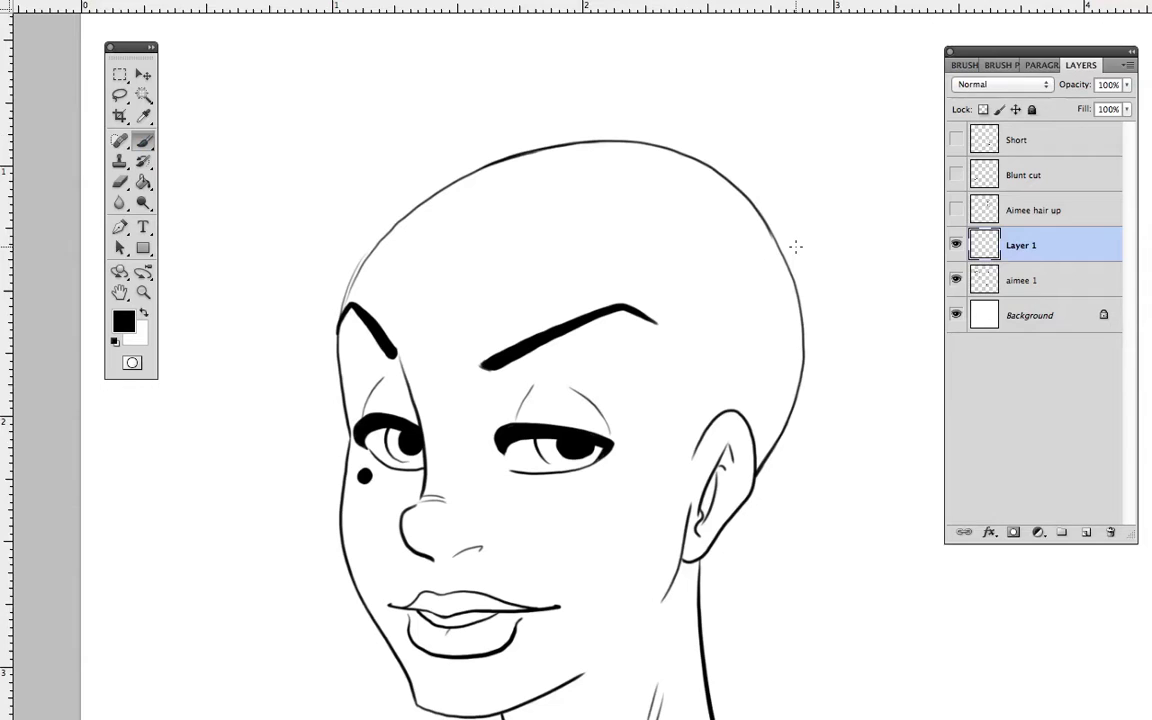
mouse_move(430, 192)
left_mouse_down()
mouse_move(620, 196)
mouse_move(682, 280)
mouse_move(688, 390)
left_mouse_up()
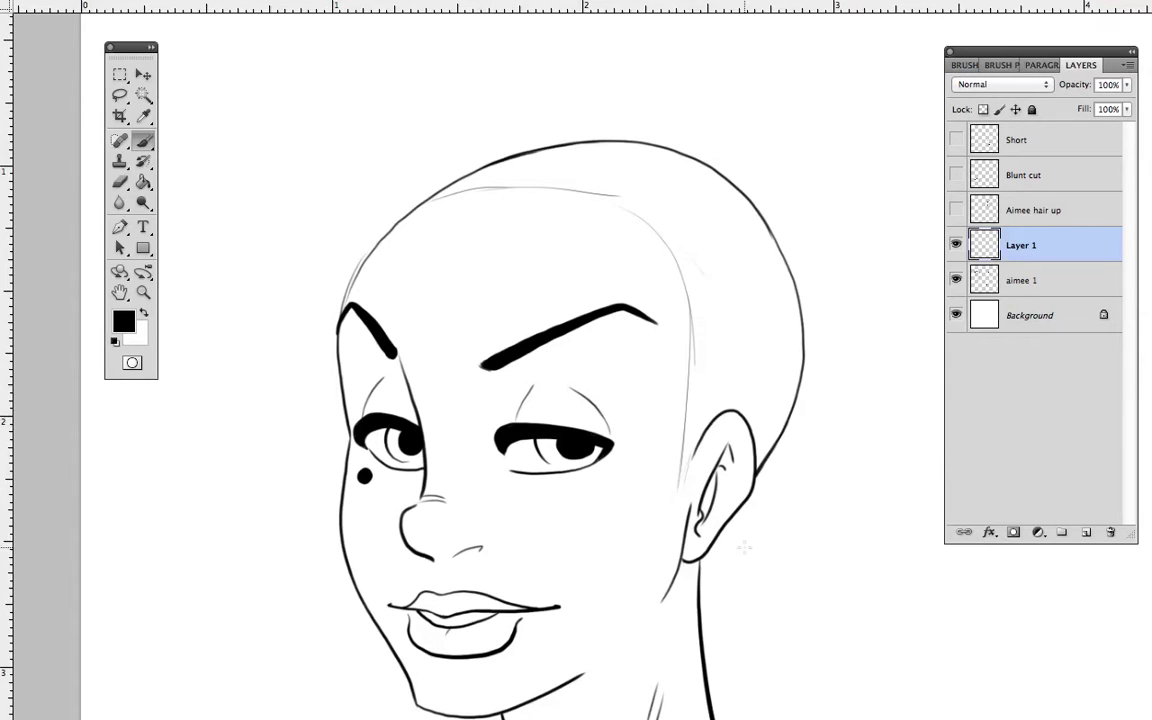
Step: Sketch the parting at the hairline, with short curved strokes rising to either side of it
left_click_drag(805, 501, 774, 502)
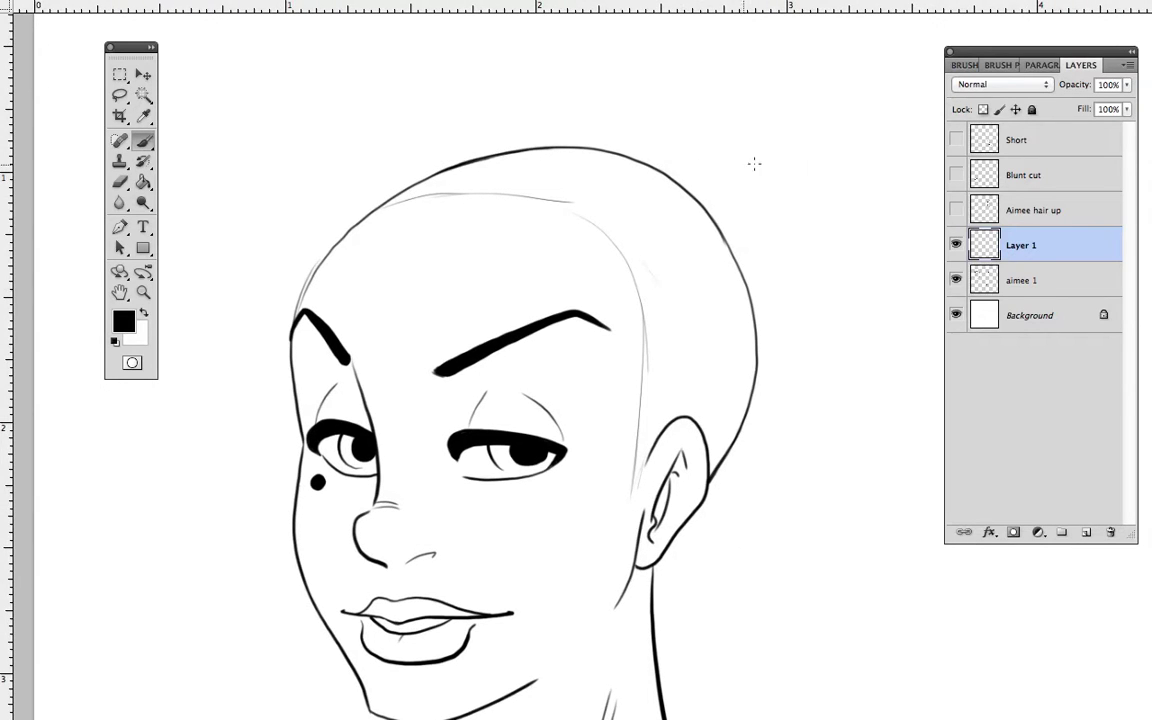
mouse_move(772, 328)
left_mouse_down()
mouse_move(778, 386)
mouse_move(805, 355)
left_mouse_up()
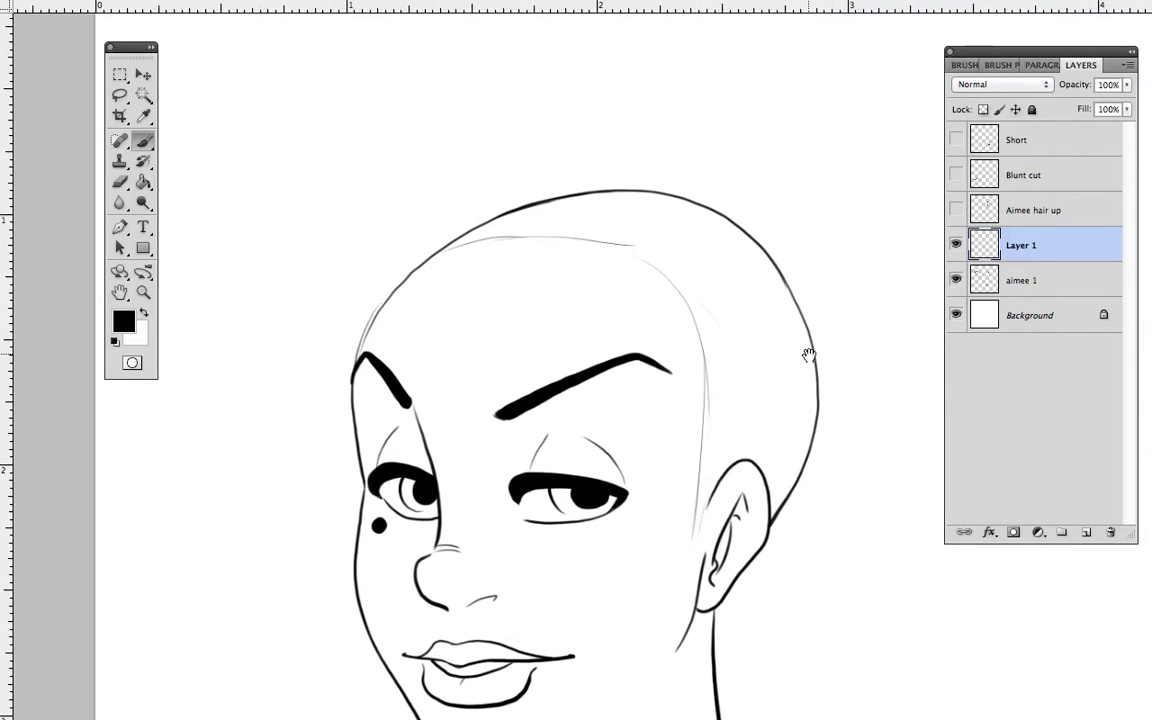
left_click_drag(643, 247, 688, 228)
left_click_drag(666, 402, 689, 369)
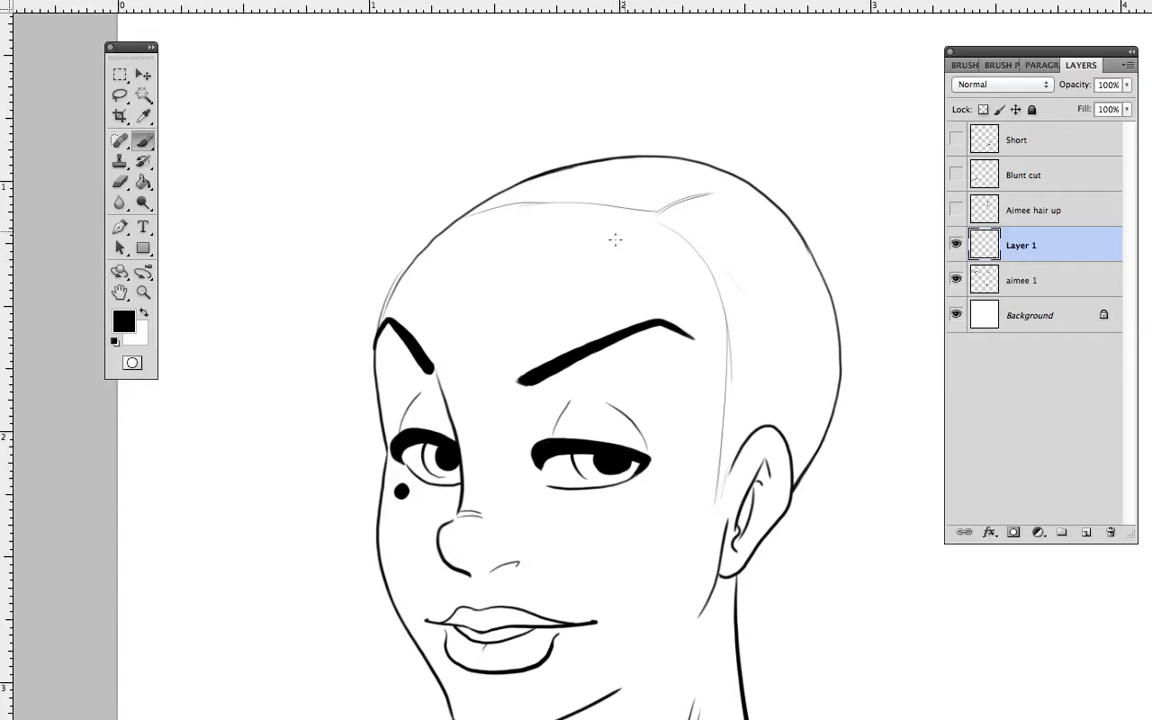
left_click_drag(647, 205, 614, 184)
Step: Sketch long fringe strands sweeping from the parting over the far eye, plus the fringe's raised outer contour above the skull
mouse_move(648, 211)
left_mouse_down()
mouse_move(615, 170)
mouse_move(428, 411)
left_mouse_up()
left_click_drag(543, 256, 373, 457)
left_click_drag(482, 272, 263, 512)
left_click_drag(414, 249, 246, 482)
left_click_drag(388, 291, 232, 516)
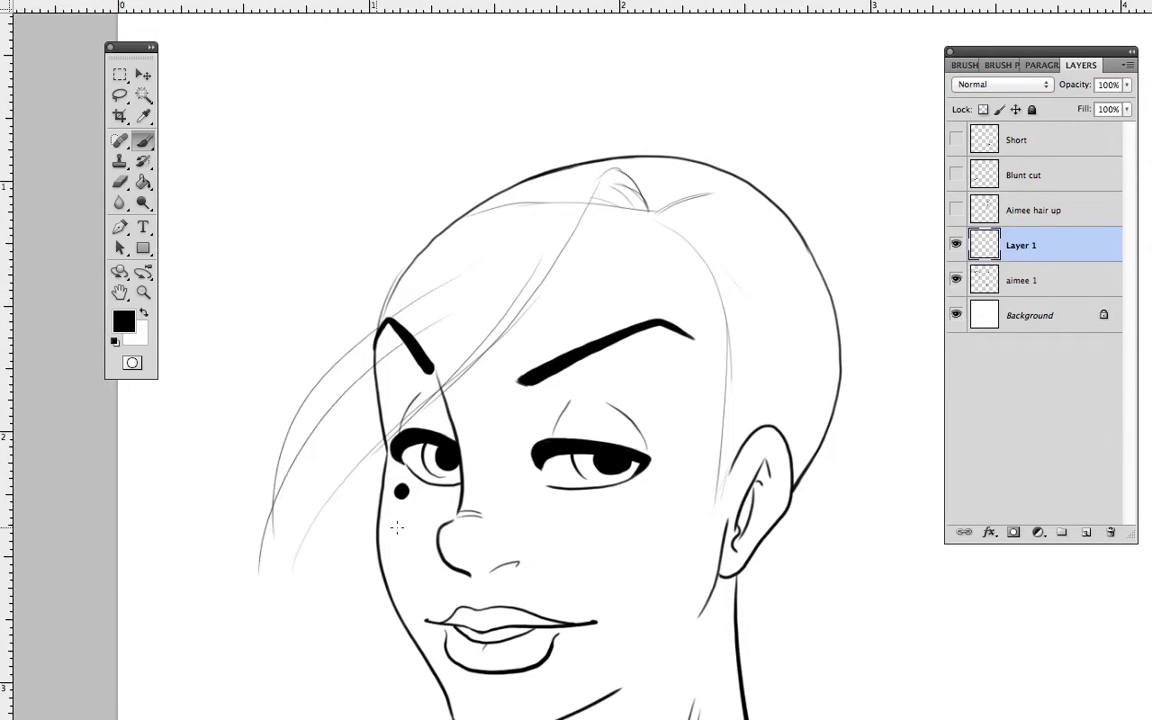
mouse_move(654, 205)
left_mouse_down()
mouse_move(482, 158)
mouse_move(285, 329)
left_mouse_up()
left_click_drag(414, 180, 235, 440)
Step: Reinforce the fringe's inner edge, add curved strand tips beside the cheek and hatch the root area at the parting
mouse_move(775, 388)
left_mouse_down()
mouse_move(784, 314)
mouse_move(810, 301)
mouse_move(756, 354)
left_mouse_up()
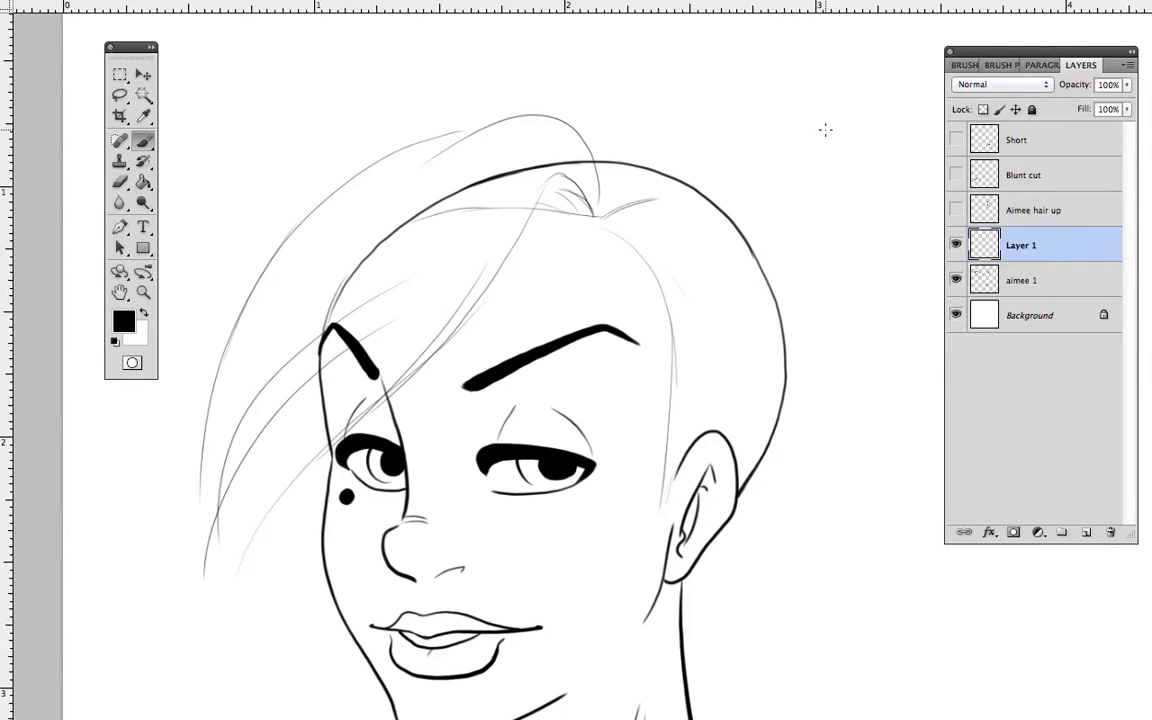
mouse_move(588, 207)
left_mouse_down()
mouse_move(545, 185)
mouse_move(478, 289)
mouse_move(335, 445)
left_mouse_up()
left_click_drag(458, 312, 278, 476)
mouse_move(341, 432)
left_mouse_down()
mouse_move(273, 502)
mouse_move(227, 615)
mouse_move(290, 616)
left_mouse_up()
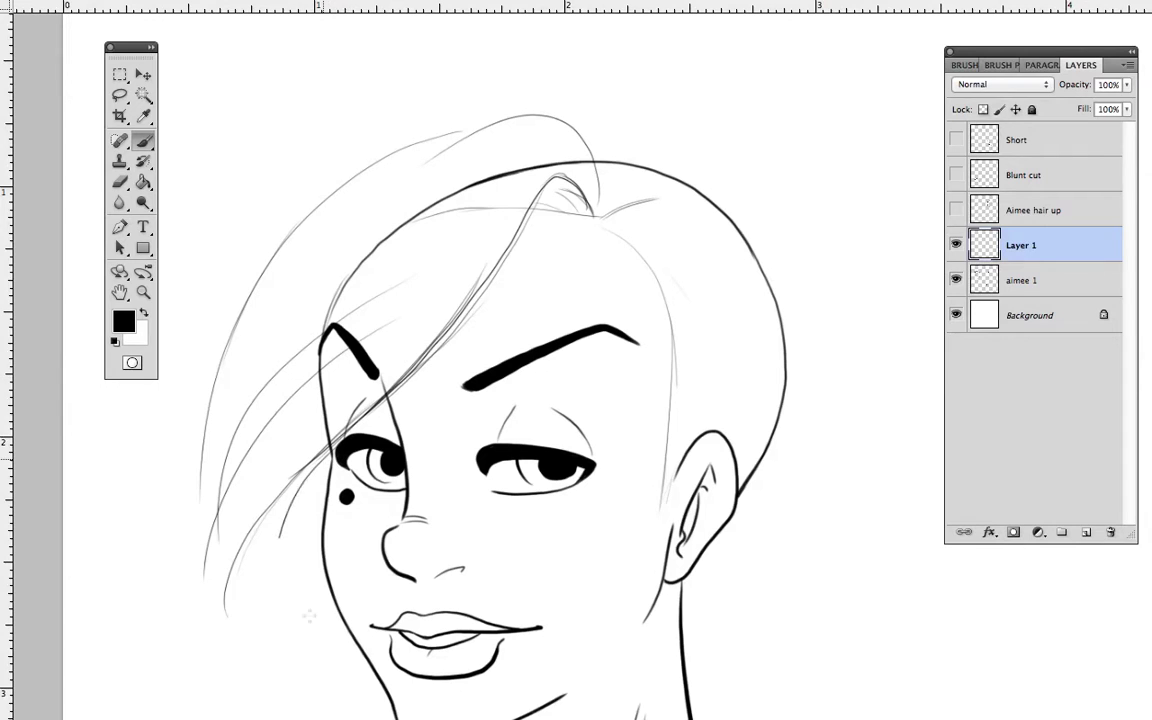
left_click_drag(284, 494, 282, 612)
mouse_move(799, 332)
left_mouse_down()
mouse_move(774, 334)
mouse_move(764, 319)
left_mouse_up()
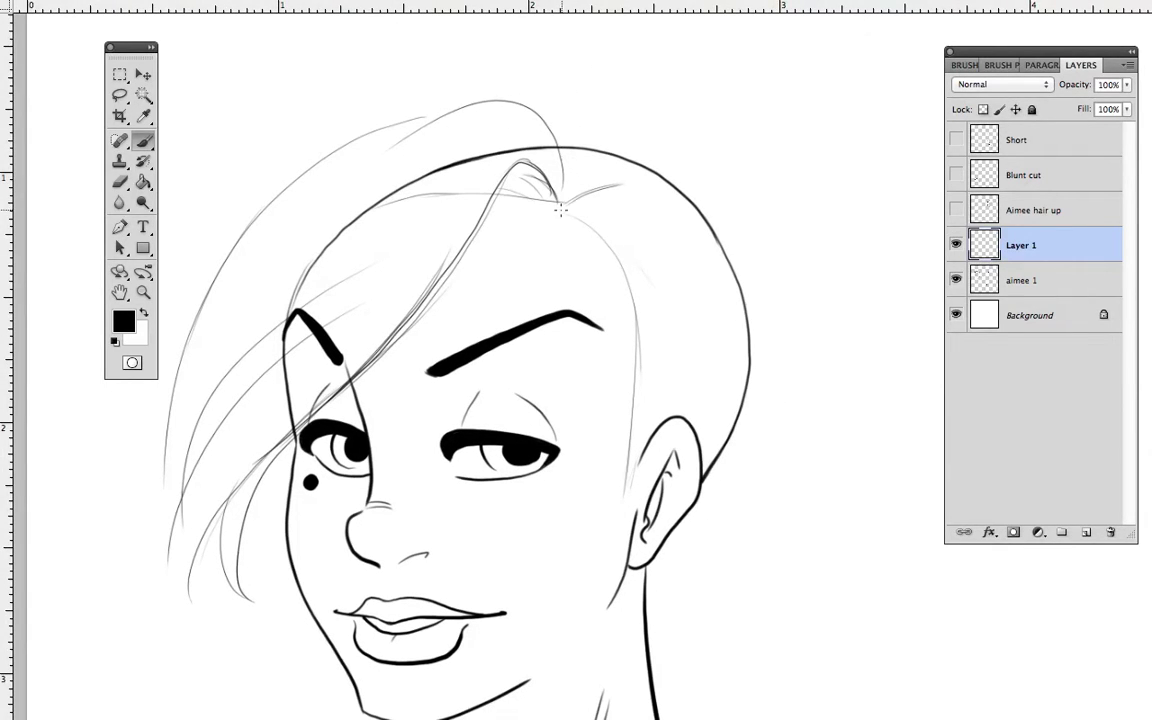
mouse_move(532, 164)
left_mouse_down()
mouse_move(551, 203)
mouse_move(502, 192)
mouse_move(557, 203)
left_mouse_up()
Step: Sketch a simple example head with a round skull, jaw and two eyes in the empty area beside the face
left_click_drag(704, 218, 695, 224)
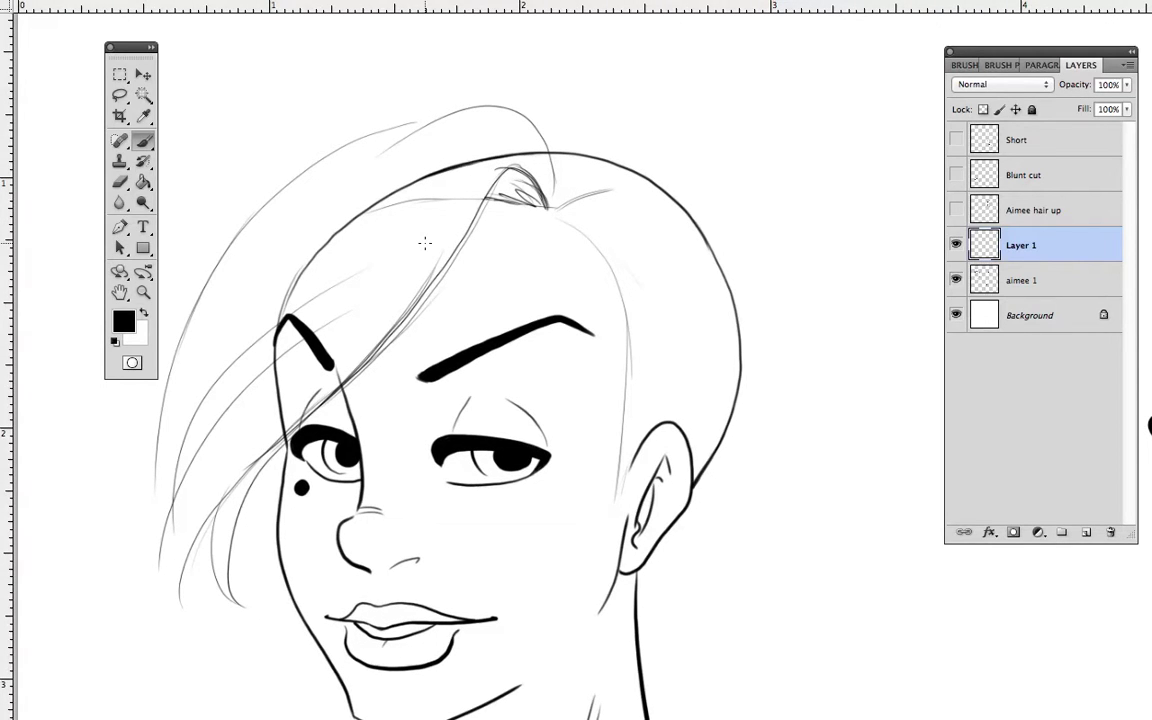
scroll(663, 311, "right", 10)
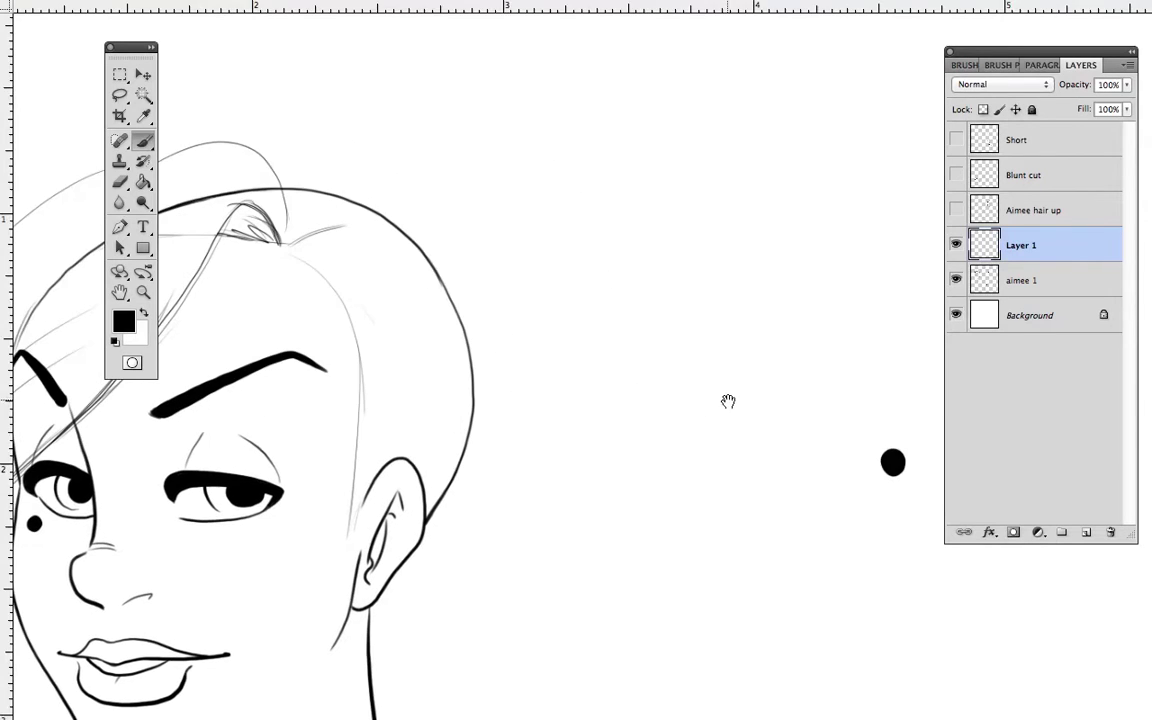
mouse_move(640, 242)
left_mouse_down()
mouse_move(773, 249)
mouse_move(754, 86)
mouse_move(611, 154)
mouse_move(639, 229)
mouse_move(614, 197)
mouse_move(631, 294)
mouse_move(687, 331)
mouse_move(795, 279)
left_mouse_up()
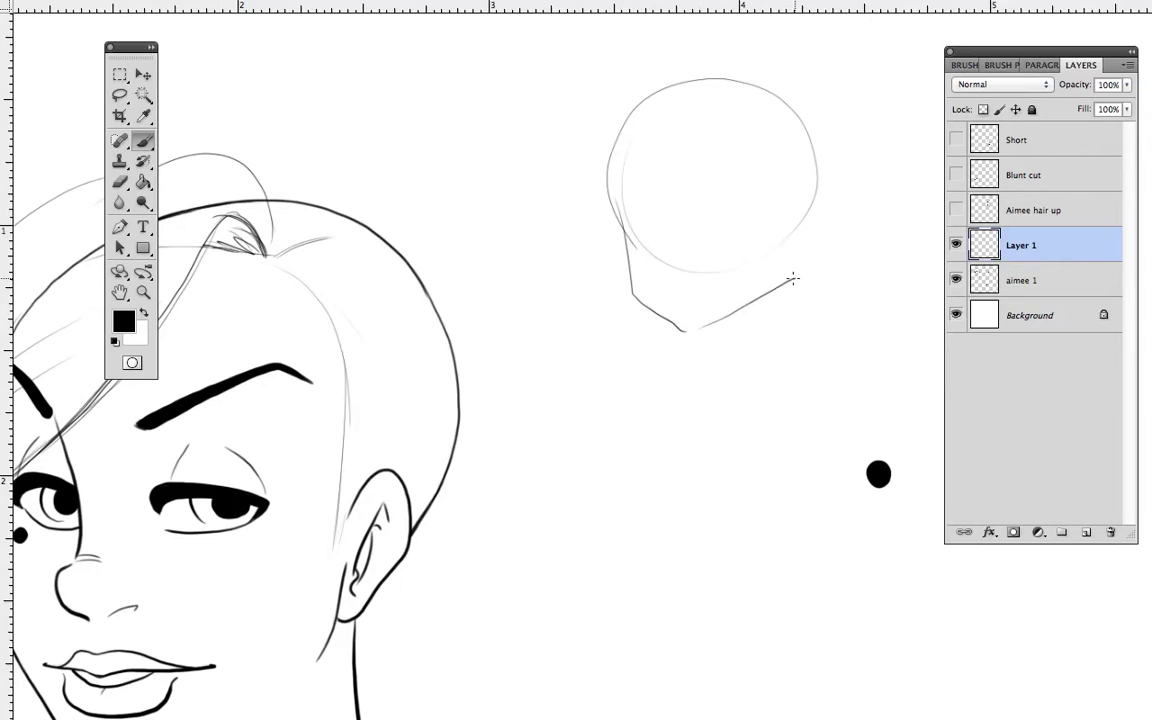
mouse_move(722, 199)
left_mouse_down()
mouse_move(651, 213)
mouse_move(663, 226)
mouse_move(644, 212)
mouse_move(621, 234)
mouse_move(614, 158)
mouse_move(648, 96)
mouse_move(716, 88)
mouse_move(760, 82)
left_mouse_up()
mouse_move(638, 97)
left_mouse_down()
mouse_move(709, 75)
mouse_move(774, 90)
mouse_move(812, 138)
mouse_move(819, 212)
mouse_move(795, 279)
left_mouse_up()
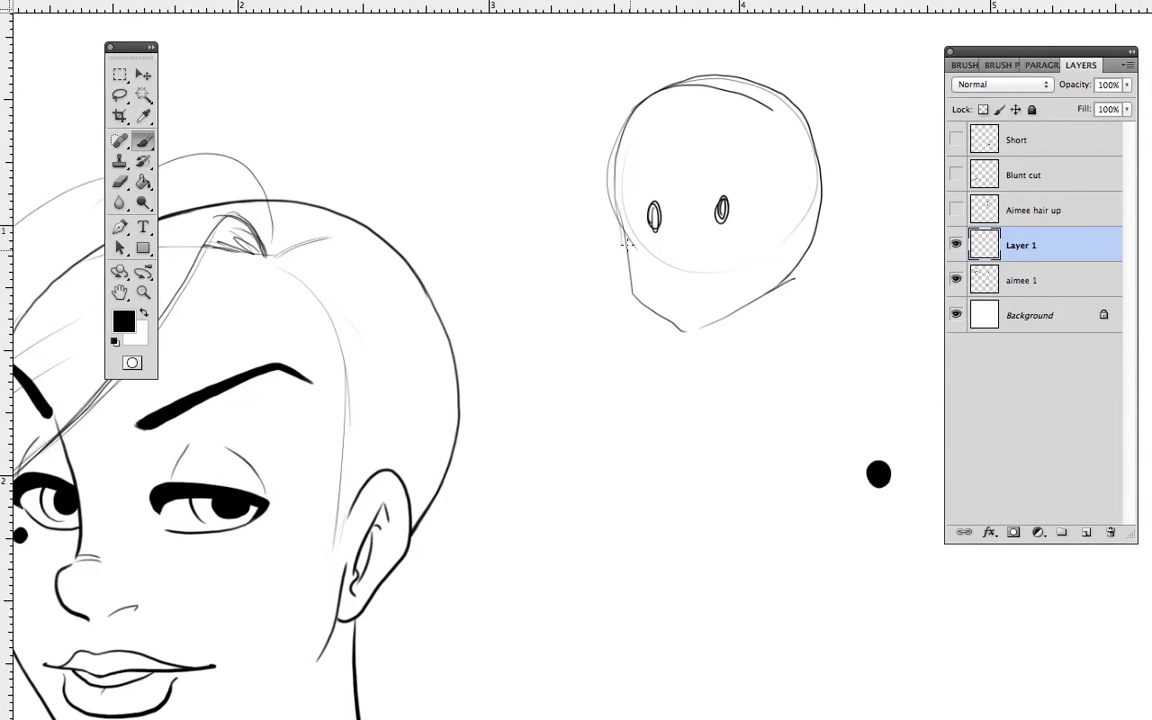
mouse_move(620, 221)
left_mouse_down()
mouse_move(645, 97)
mouse_move(763, 57)
mouse_move(836, 121)
mouse_move(853, 175)
mouse_move(730, 64)
mouse_move(801, 247)
left_mouse_up()
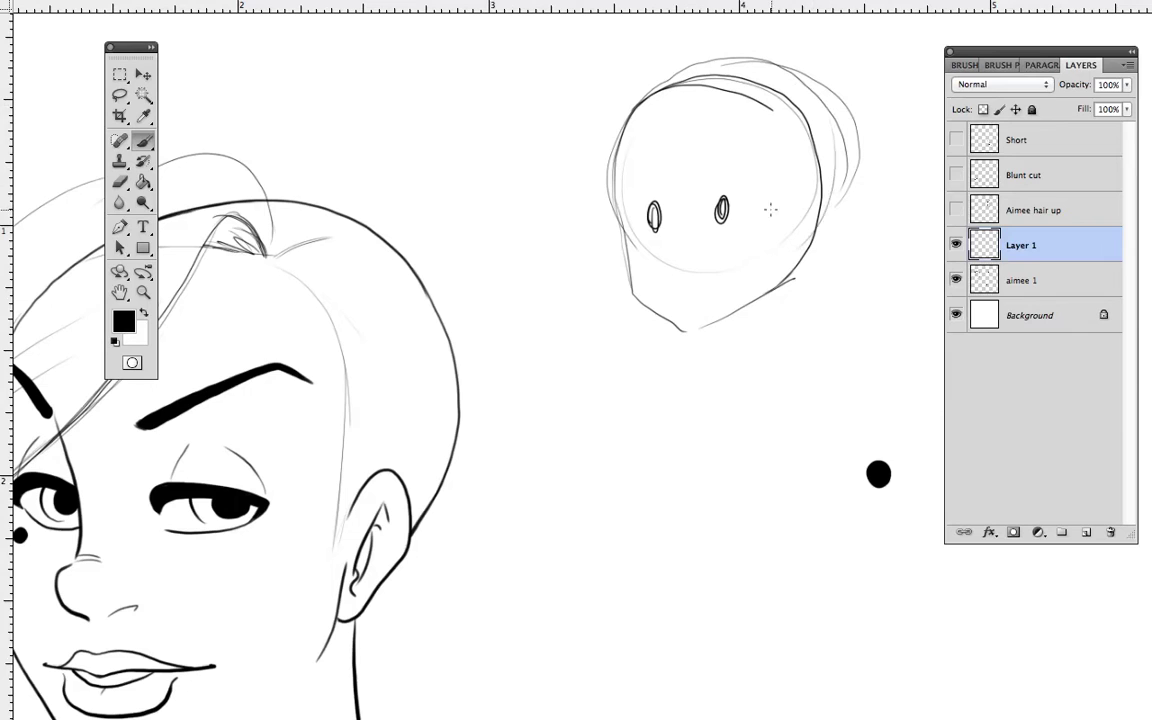
Step: Draw a blunt fringe and long straight side hair around the example head, leaving volume above the skull
mouse_move(738, 53)
left_mouse_down()
mouse_move(645, 75)
mouse_move(600, 178)
mouse_move(722, 178)
mouse_move(770, 221)
mouse_move(770, 379)
mouse_move(800, 372)
mouse_move(806, 195)
left_mouse_up()
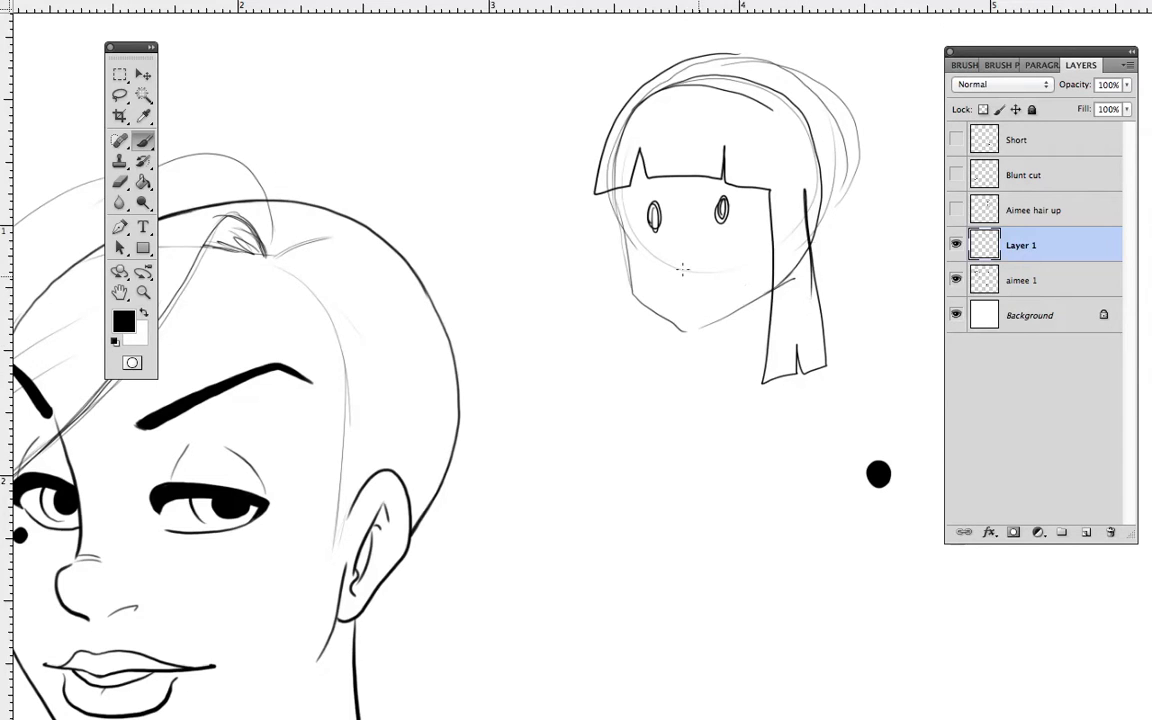
mouse_move(608, 198)
left_mouse_down()
mouse_move(612, 356)
mouse_move(634, 358)
mouse_move(632, 285)
mouse_move(684, 315)
left_mouse_up()
mouse_move(625, 82)
left_mouse_down()
mouse_move(690, 57)
mouse_move(758, 67)
mouse_move(828, 111)
mouse_move(839, 156)
mouse_move(828, 322)
left_mouse_up()
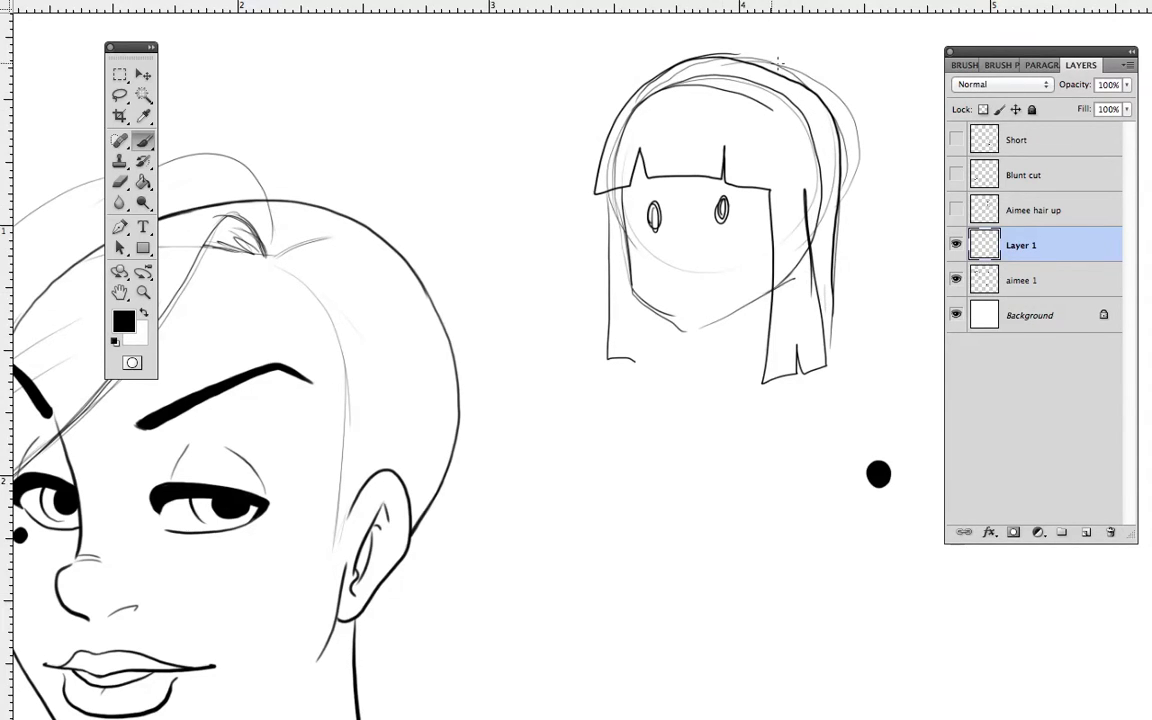
left_click_drag(725, 55, 586, 114)
Step: Enlarge the eraser and remove the whole example head sketch
mouse_move(709, 86)
left_mouse_down()
mouse_move(631, 113)
mouse_move(678, 77)
mouse_move(734, 78)
left_mouse_up()
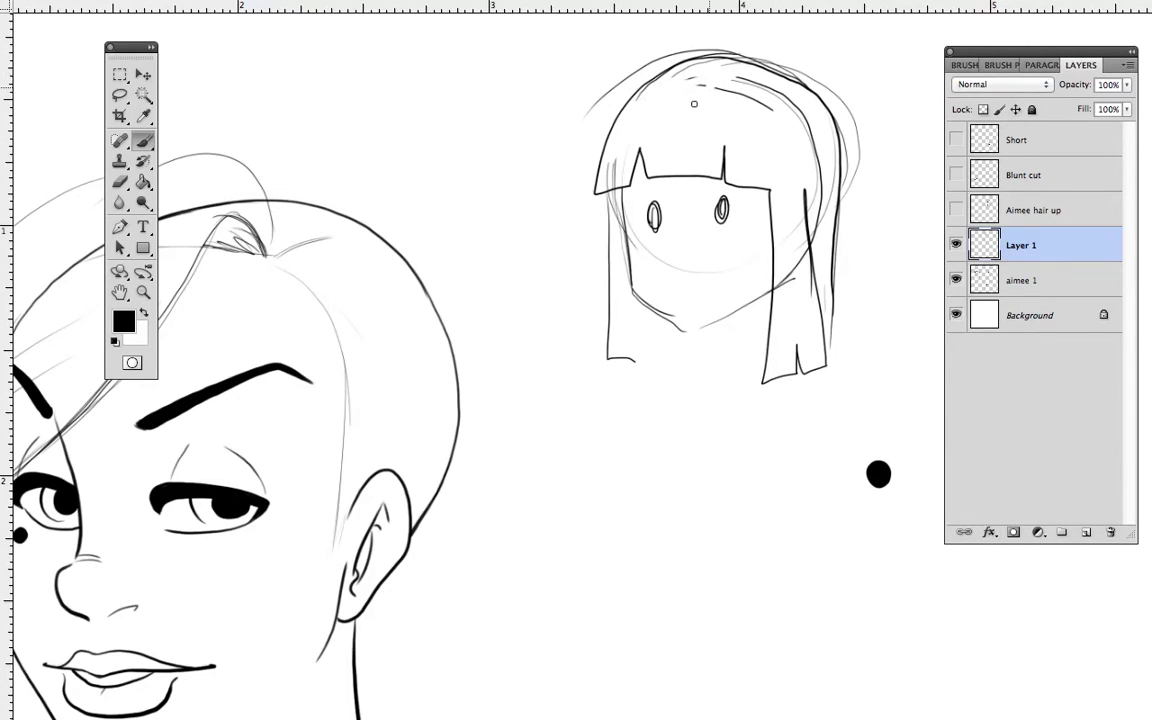
key("bracketright")
key("bracketright")
key("bracketright")
key("bracketright")
key("bracketright")
key("bracketright")
key("bracketright")
mouse_move(838, 200)
left_mouse_down()
mouse_move(827, 365)
mouse_move(819, 350)
mouse_move(838, 244)
mouse_move(855, 222)
mouse_move(819, 215)
mouse_move(848, 176)
mouse_move(777, 258)
mouse_move(777, 237)
mouse_move(667, 331)
mouse_move(597, 415)
mouse_move(600, 380)
mouse_move(672, 211)
mouse_move(649, 200)
mouse_move(647, 166)
mouse_move(602, 243)
mouse_move(631, 72)
mouse_move(585, 124)
mouse_move(690, 33)
mouse_move(720, 34)
mouse_move(635, 187)
mouse_move(646, 224)
mouse_move(734, 105)
mouse_move(832, 69)
mouse_move(725, 330)
mouse_move(753, 316)
mouse_move(847, 107)
mouse_move(743, 39)
left_mouse_up()
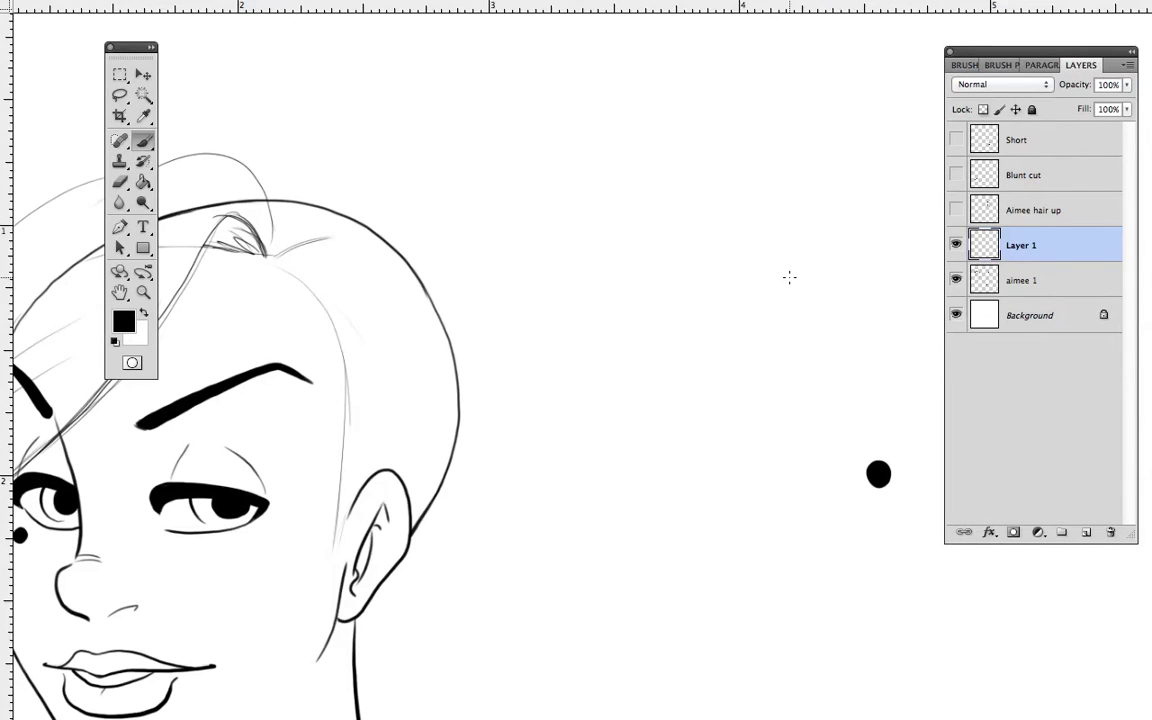
Step: Sketch the outer hair contour from the parting over the crown and down behind the head
mouse_move(507, 427)
left_mouse_down()
mouse_move(676, 365)
mouse_move(607, 187)
left_mouse_up()
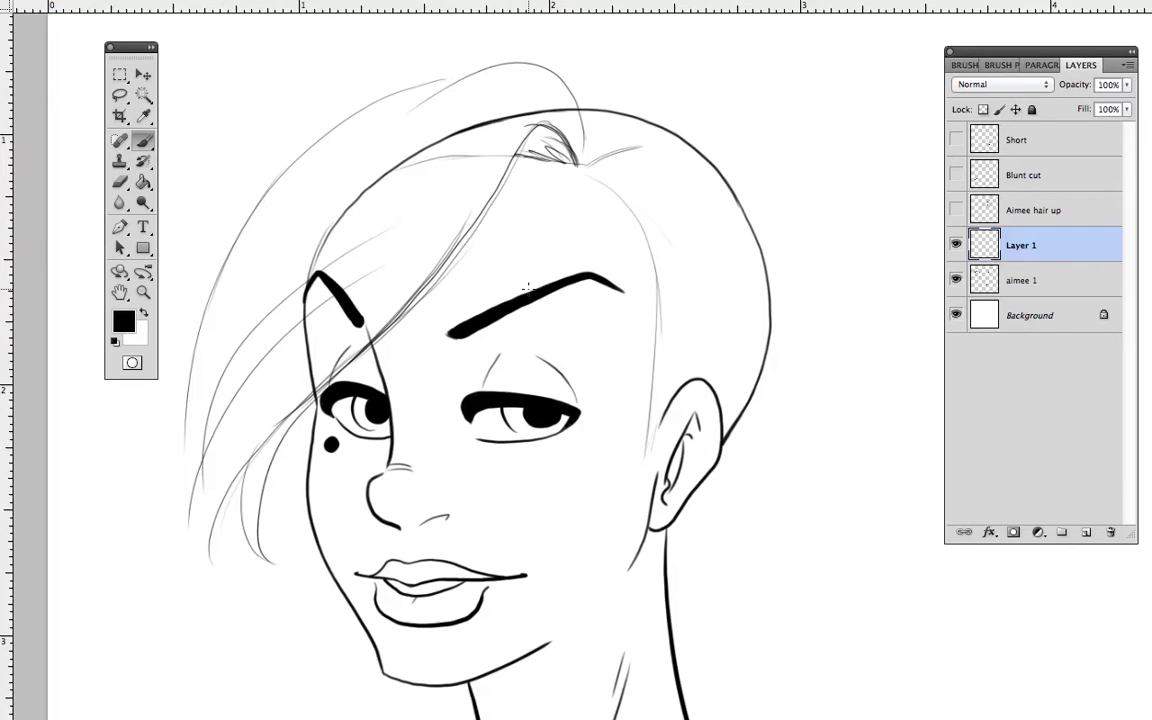
left_click_drag(709, 275, 675, 293)
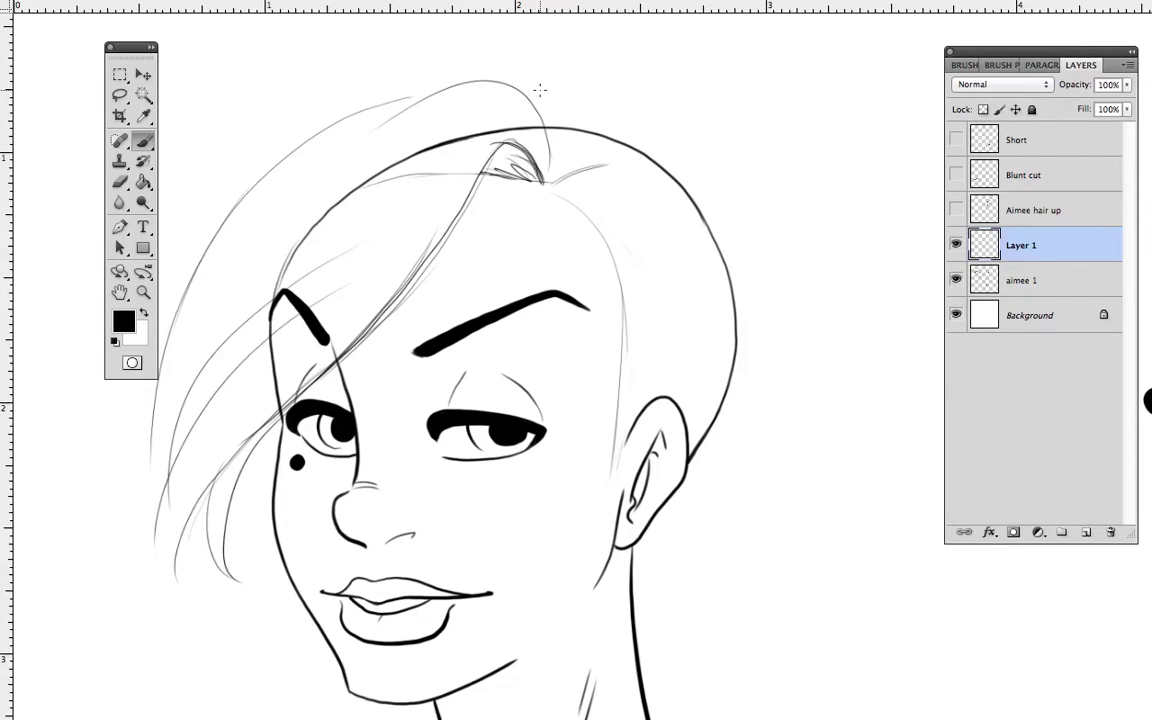
left_click_drag(643, 114, 685, 138)
left_click_drag(541, 96, 655, 110)
mouse_move(540, 95)
left_mouse_down()
mouse_move(654, 109)
mouse_move(612, 112)
mouse_move(738, 193)
mouse_move(775, 315)
left_mouse_up()
mouse_move(773, 359)
left_mouse_down()
mouse_move(752, 498)
mouse_move(759, 584)
left_mouse_up()
mouse_move(802, 463)
left_mouse_down()
mouse_move(820, 411)
mouse_move(910, 476)
left_mouse_up()
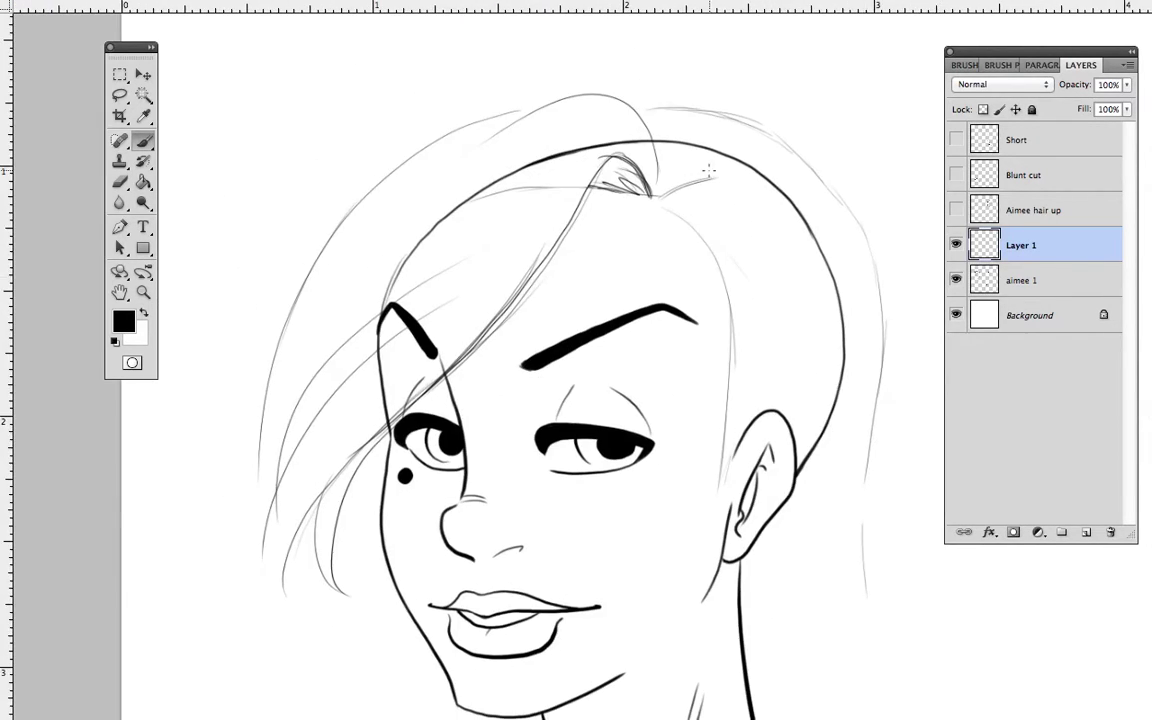
Step: Sketch strands pulled back over the crown and a long ponytail falling behind the head
left_click_drag(772, 187, 780, 185)
mouse_move(703, 172)
left_mouse_down()
mouse_move(688, 121)
mouse_move(676, 144)
left_mouse_up()
mouse_move(756, 172)
left_mouse_down()
mouse_move(820, 157)
mouse_move(831, 176)
mouse_move(796, 157)
mouse_move(751, 177)
mouse_move(856, 184)
left_mouse_up()
mouse_move(787, 161)
left_mouse_down()
mouse_move(881, 231)
mouse_move(887, 249)
left_mouse_up()
left_click_drag(836, 193, 893, 361)
left_click_drag(882, 224, 891, 390)
mouse_move(842, 199)
left_mouse_down()
mouse_move(870, 244)
mouse_move(945, 573)
left_mouse_up()
left_click_drag(868, 321, 942, 570)
Step: Strengthen the hair's outer contour over the crown and fringe, and add short strokes near the ponytail's base
mouse_move(800, 140)
left_mouse_down()
mouse_move(612, 93)
mouse_move(642, 94)
mouse_move(600, 96)
mouse_move(357, 232)
left_mouse_up()
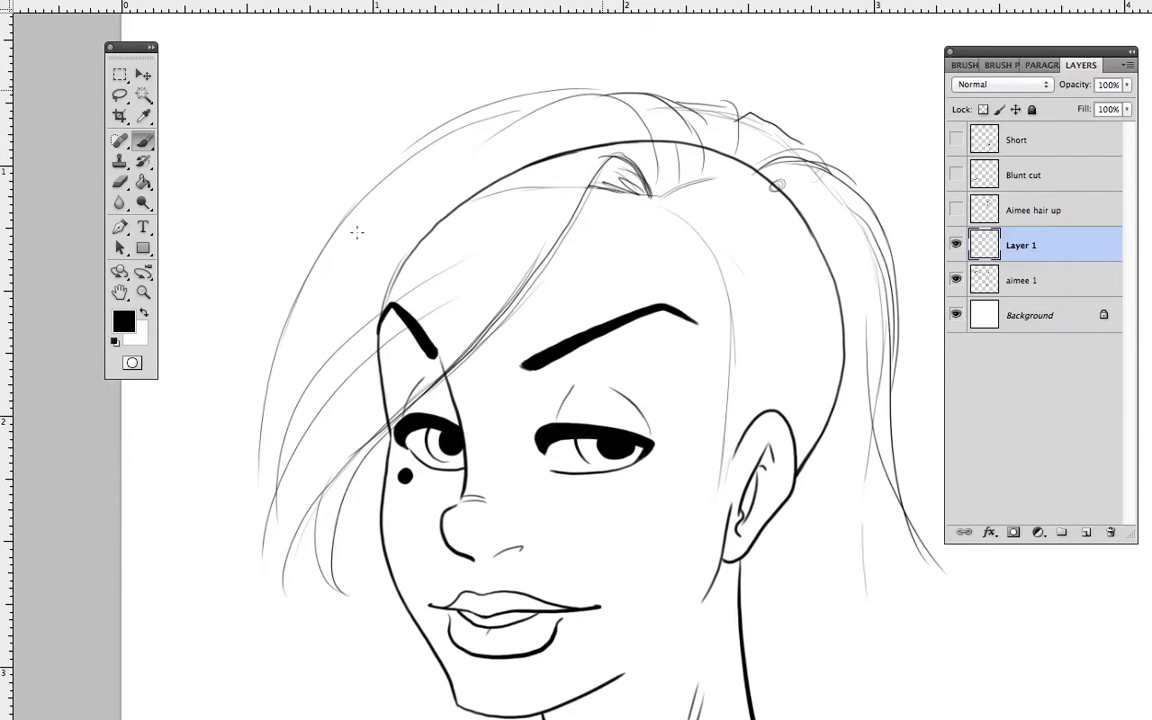
left_click_drag(476, 108, 250, 343)
left_click_drag(736, 110, 741, 150)
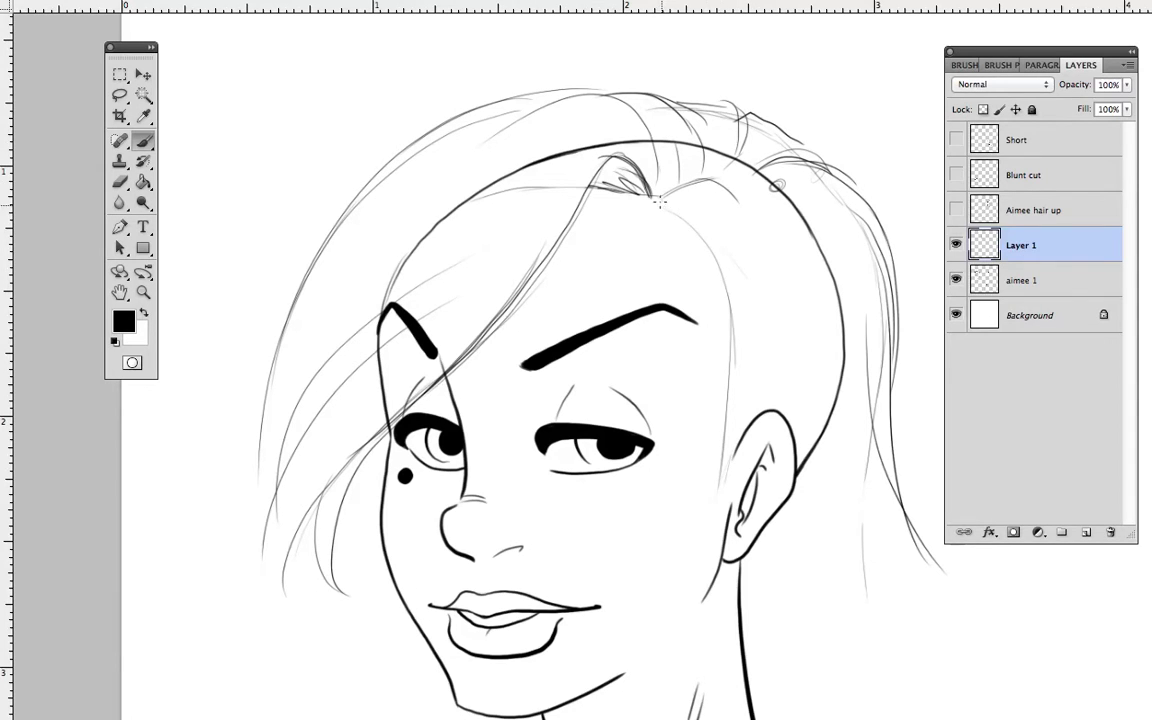
Step: Sketch loose strands falling from the parting past the temple to the front of the ear
left_click_drag(678, 192, 708, 410)
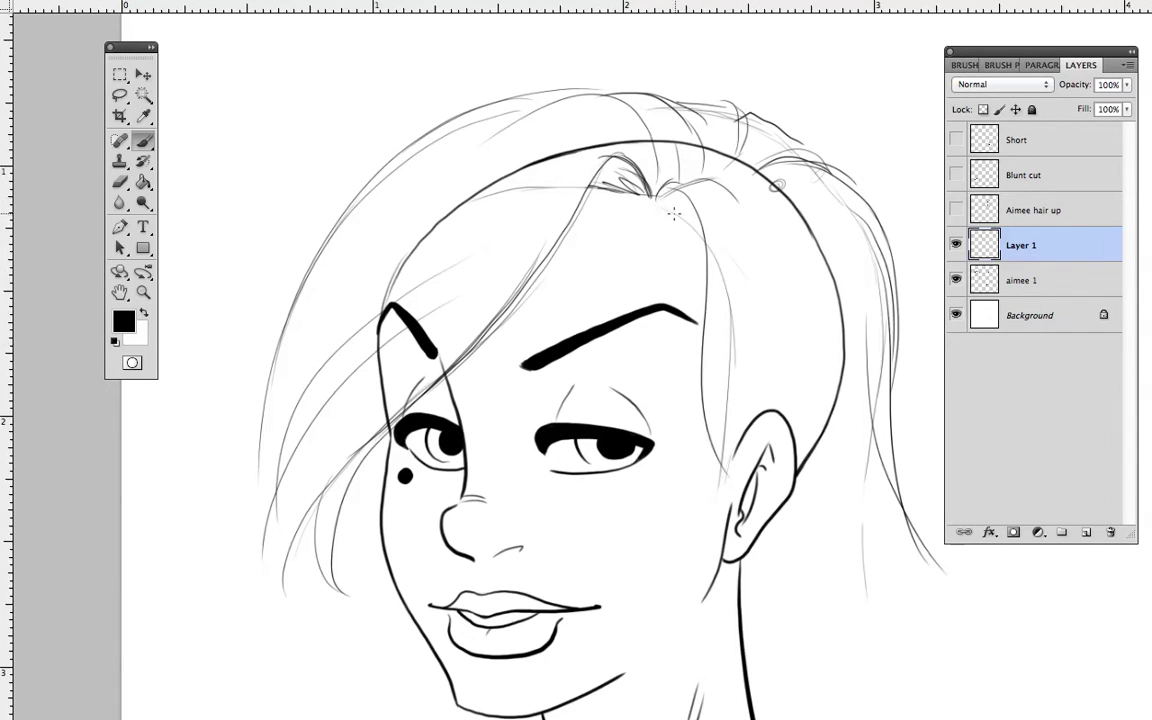
left_click_drag(699, 241, 711, 515)
left_click_drag(701, 276, 747, 522)
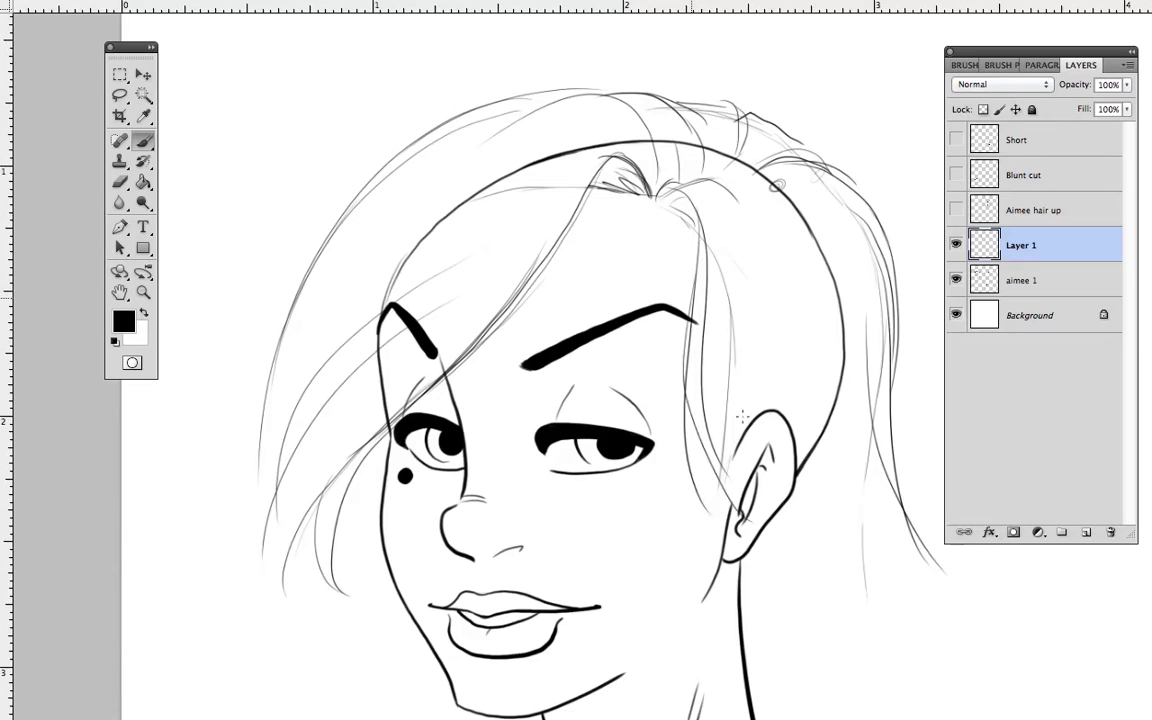
Step: Add strands from the parting past the temple to the ear, and strengthen the near side of the parting
left_click_drag(716, 210, 740, 515)
left_click_drag(701, 318, 742, 494)
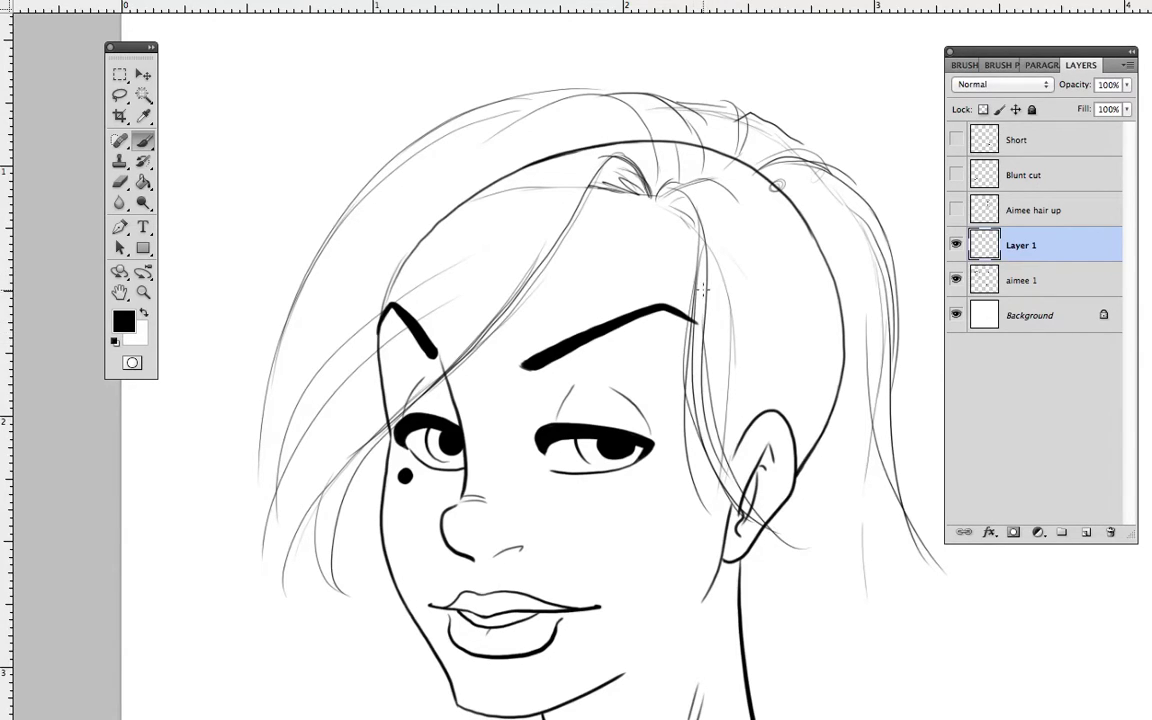
mouse_move(655, 194)
left_mouse_down()
mouse_move(735, 212)
mouse_move(693, 210)
mouse_move(698, 284)
left_mouse_up()
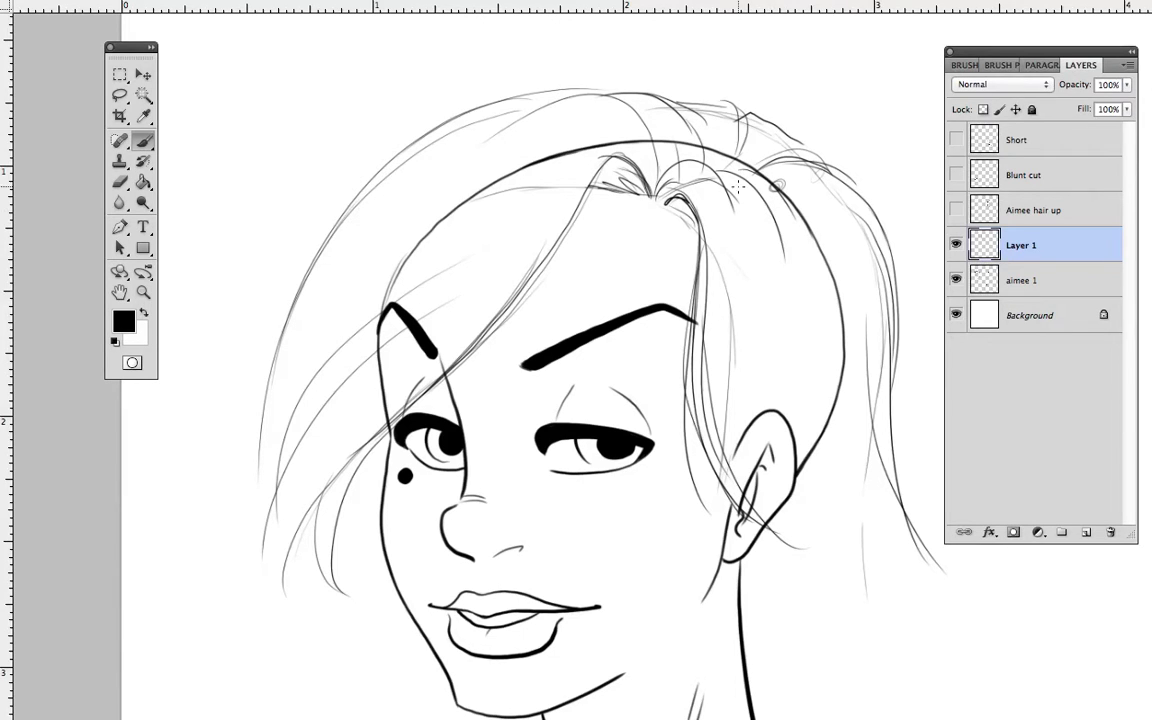
Step: Sketch strands over the back of the crown and along the upper ponytail behind the head
left_click_drag(734, 174, 837, 282)
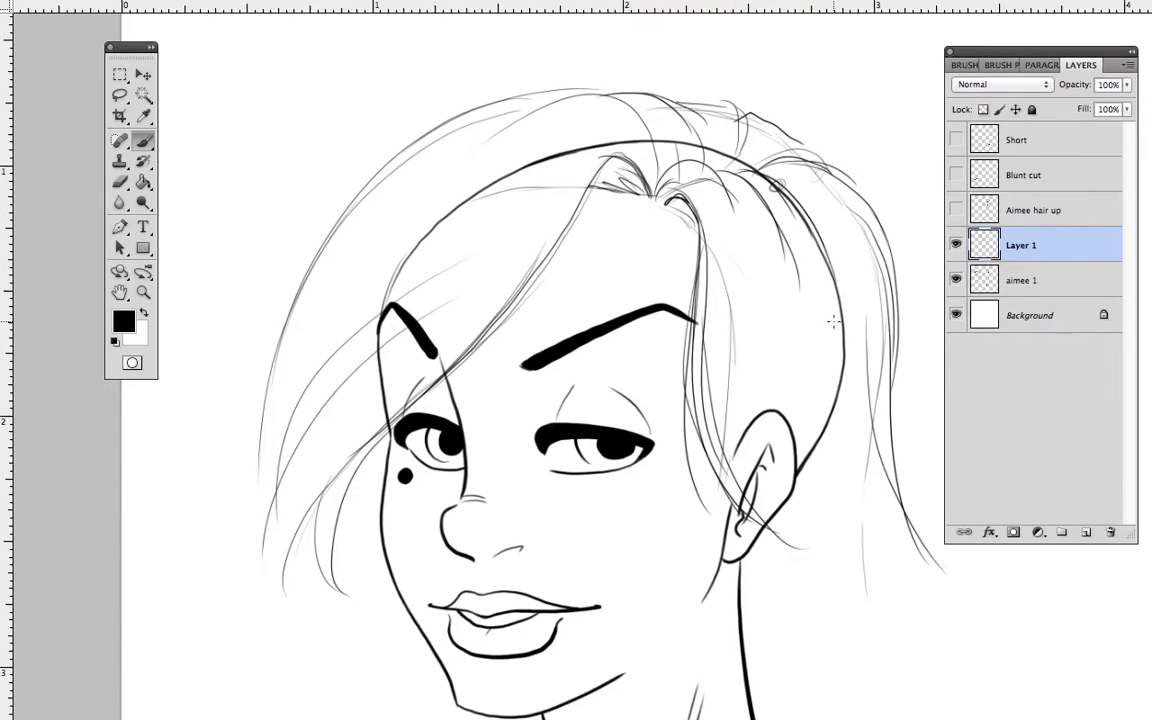
left_click_drag(758, 163, 902, 424)
left_click_drag(851, 214, 918, 542)
left_click_drag(884, 338, 914, 471)
Step: Sketch long curving locks on the far side of the face, sweeping out from the fringe and curling in below the chin
key("space")
left_click_drag(643, 432, 743, 221)
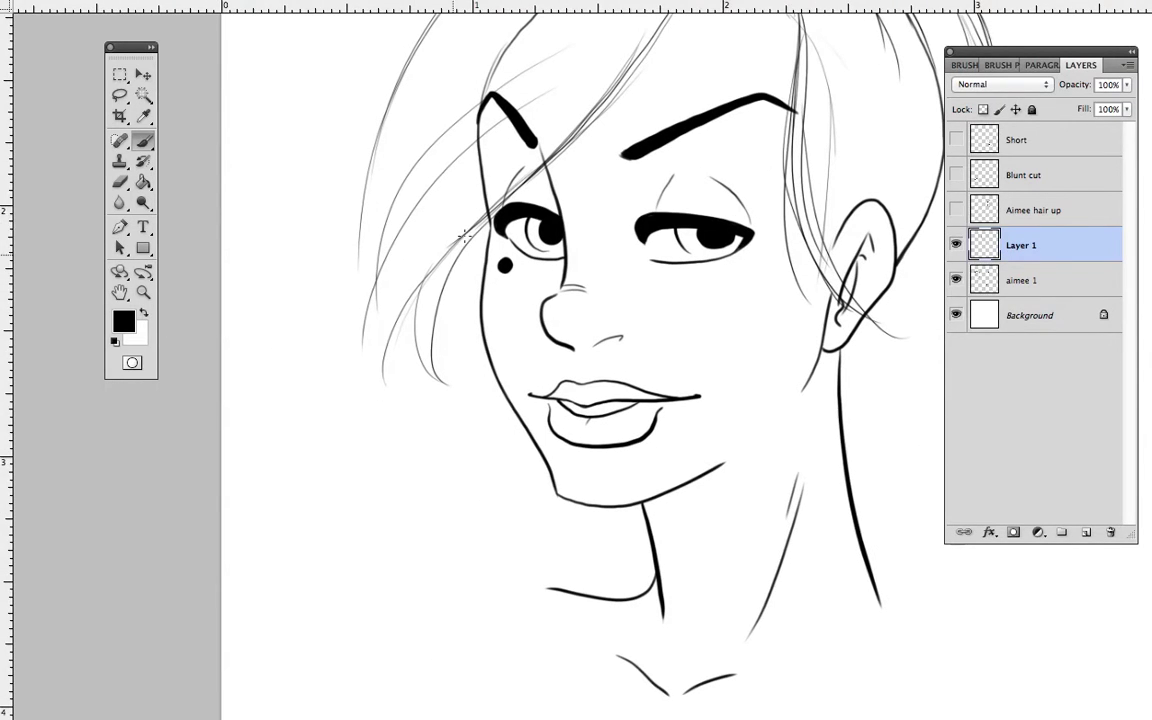
mouse_move(471, 231)
left_mouse_down()
mouse_move(271, 626)
mouse_move(448, 334)
mouse_move(417, 604)
mouse_move(504, 620)
left_mouse_up()
mouse_move(575, 607)
left_mouse_down()
mouse_move(417, 455)
mouse_move(535, 595)
left_mouse_up()
left_click_drag(470, 420, 575, 600)
left_click_drag(438, 98, 248, 410)
mouse_move(360, 150)
left_mouse_down()
mouse_move(230, 392)
mouse_move(258, 352)
mouse_move(262, 417)
left_mouse_up()
Step: Extend the ponytail behind the neck with a long outer curve that bulges out and turns inward at its end
left_click_drag(798, 348, 537, 494)
left_click_drag(771, 290, 756, 240)
left_click_drag(682, 194, 755, 669)
left_click_drag(737, 601, 784, 360)
left_click_drag(760, 273, 793, 457)
left_click_drag(638, 82, 694, 393)
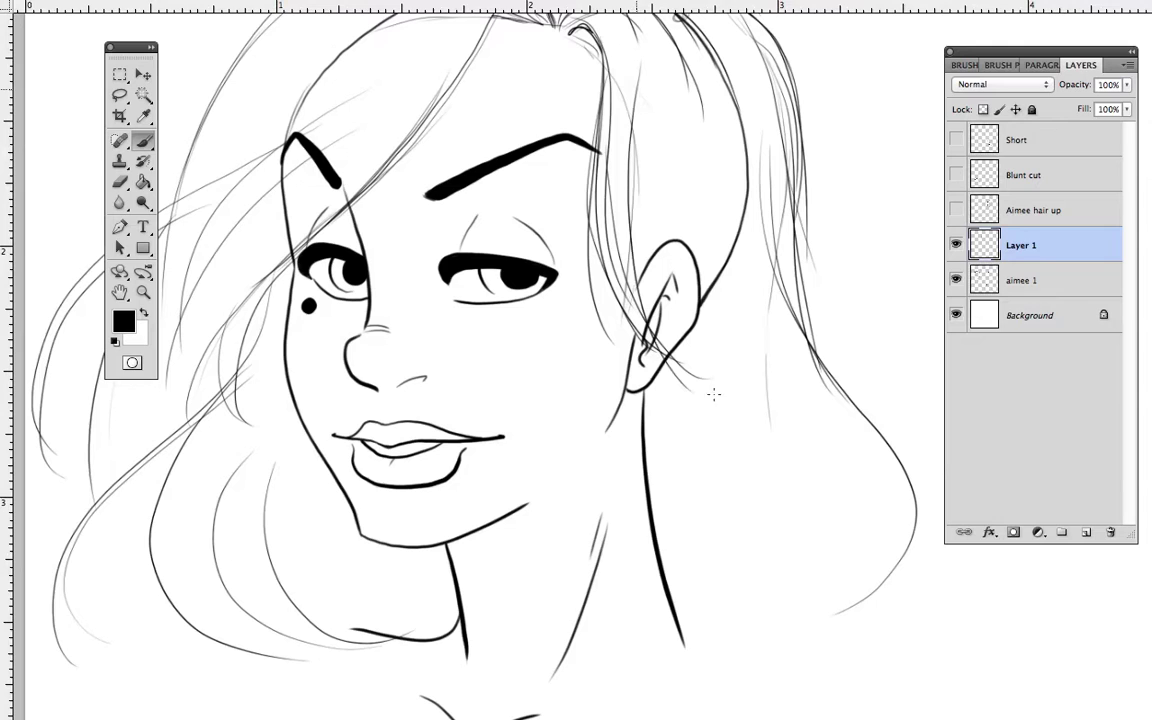
Step: Thicken the loose temple strands in front of the ear, curling some tips onto the cheek and others past the lobe
left_click_drag(627, 131, 730, 436)
mouse_move(597, 212)
left_mouse_down()
mouse_move(623, 286)
mouse_move(599, 370)
left_mouse_up()
left_click_drag(615, 302, 577, 378)
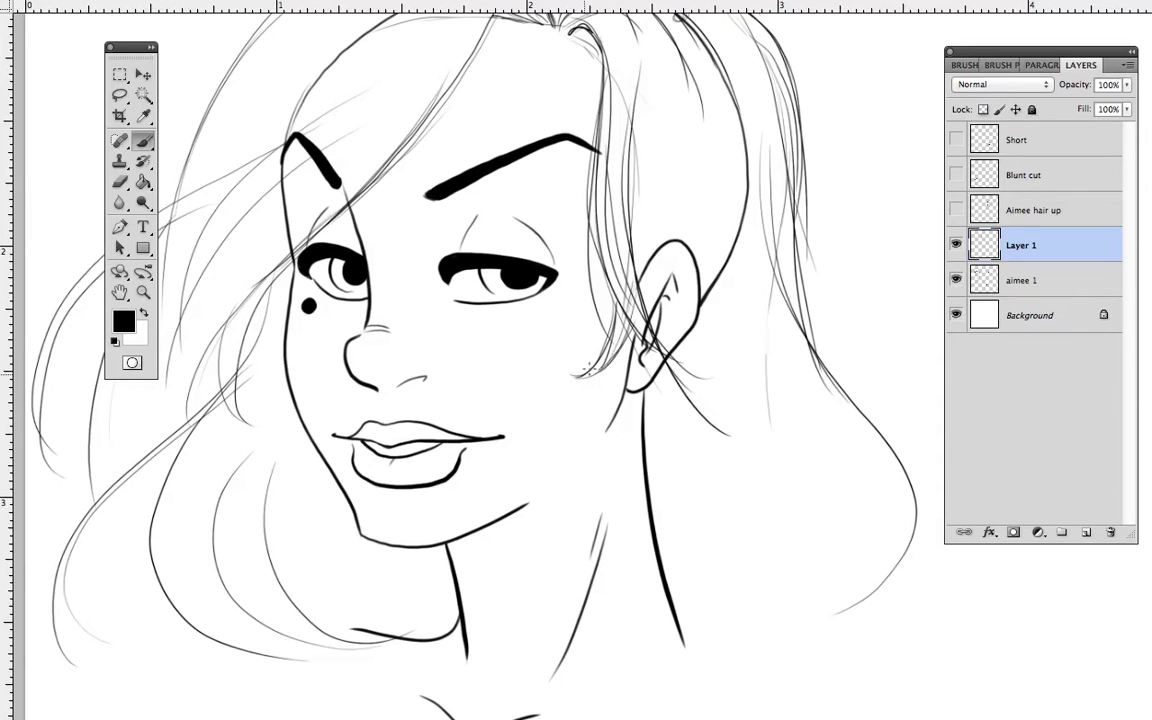
left_click_drag(650, 266, 680, 288)
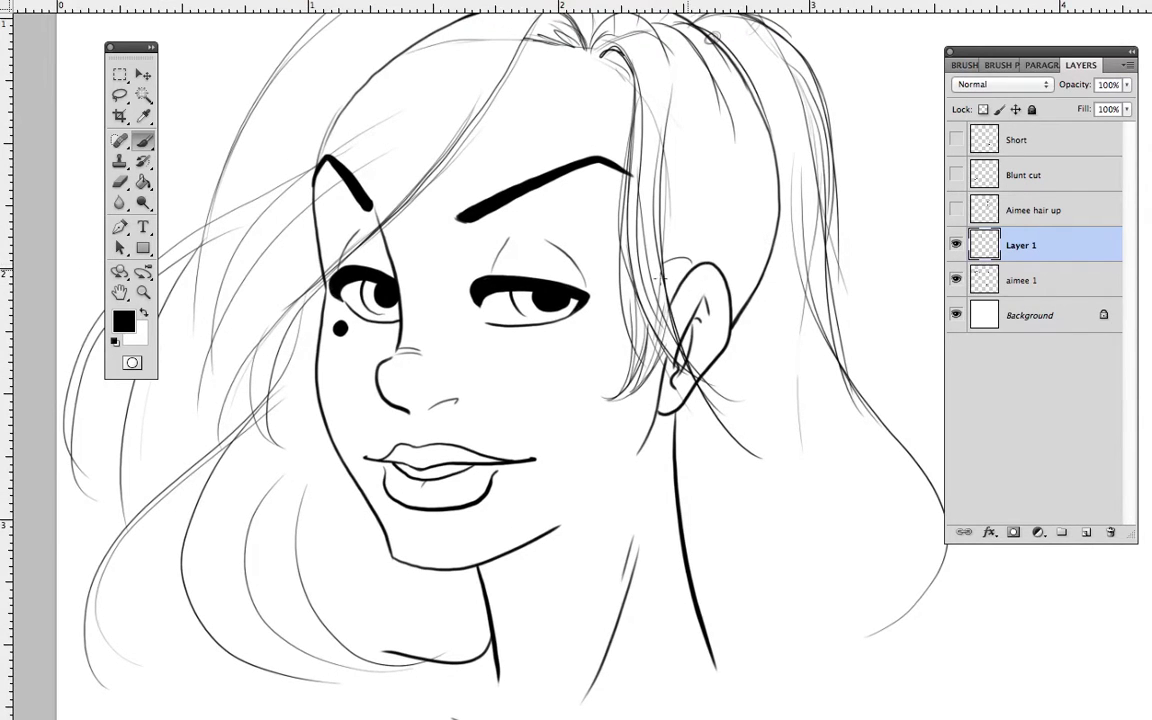
left_click_drag(606, 206, 681, 314)
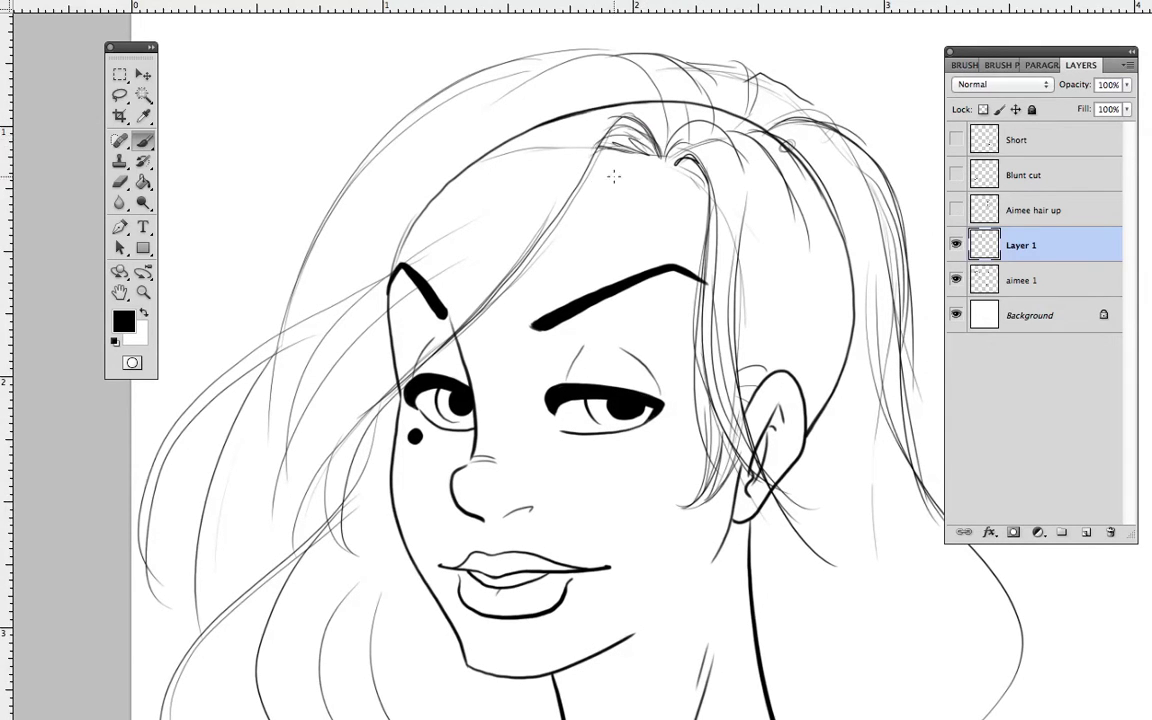
left_click_drag(738, 350, 767, 275)
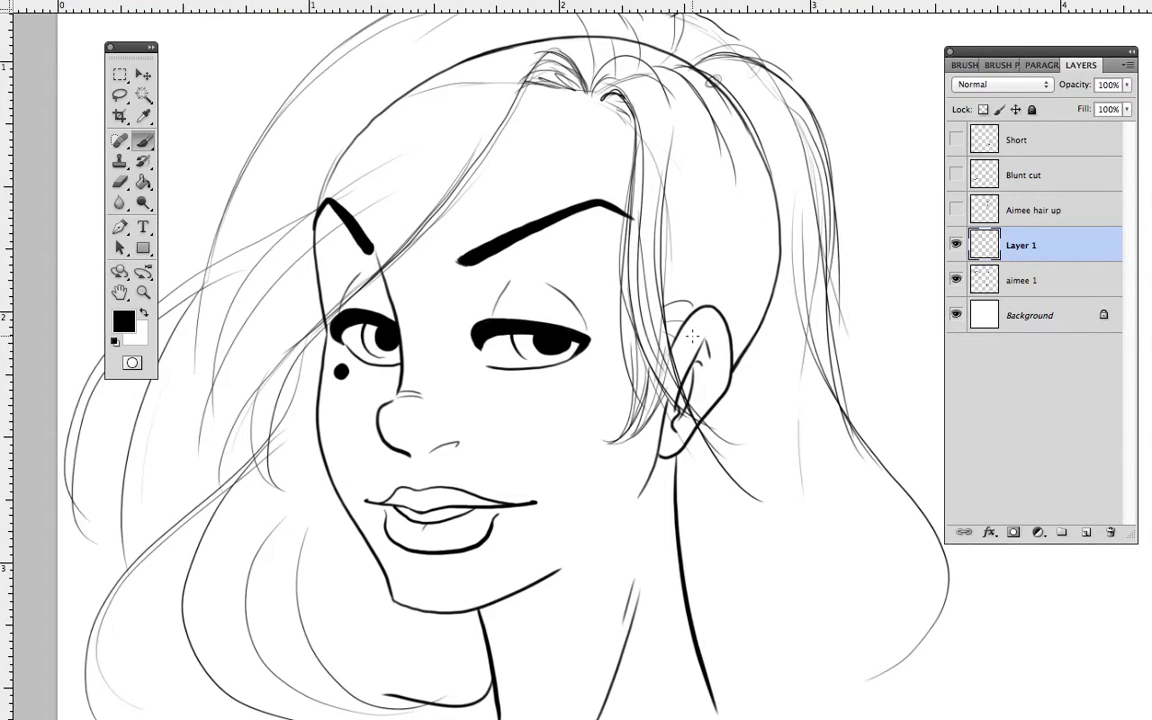
Step: Sketch strands falling over the ear and fanning out behind it, undoing the last faint stroke
mouse_move(668, 262)
left_mouse_down()
mouse_move(746, 401)
mouse_move(786, 444)
left_mouse_up()
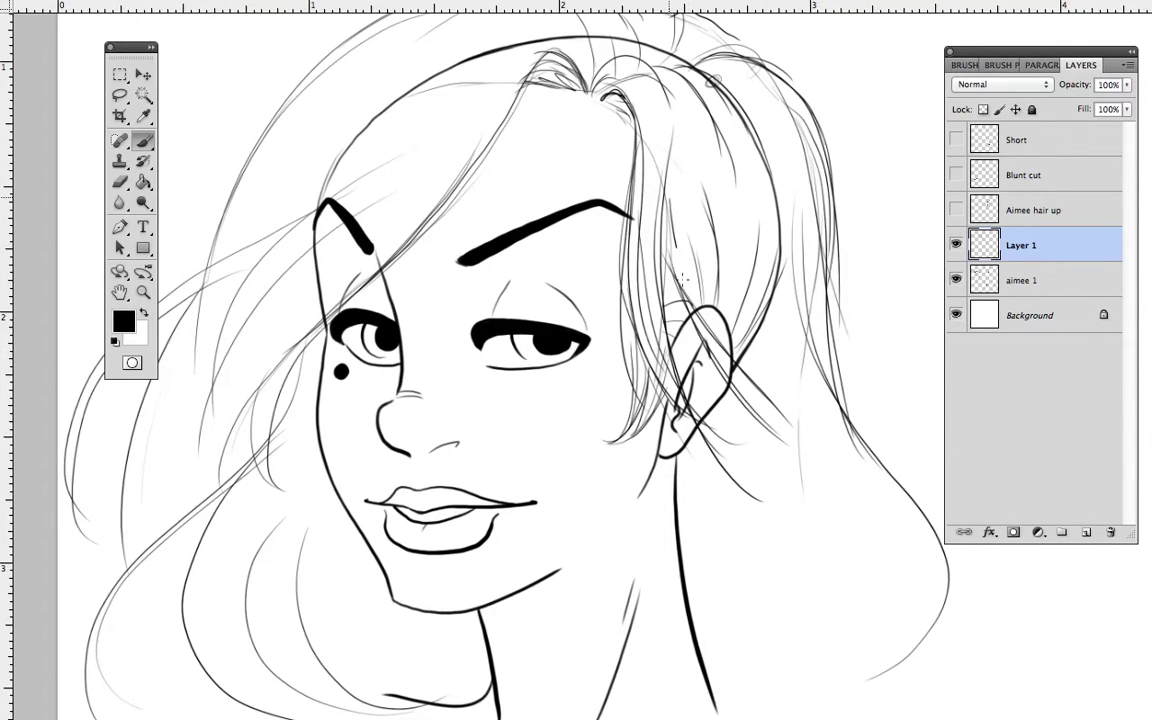
left_click_drag(795, 487, 822, 367)
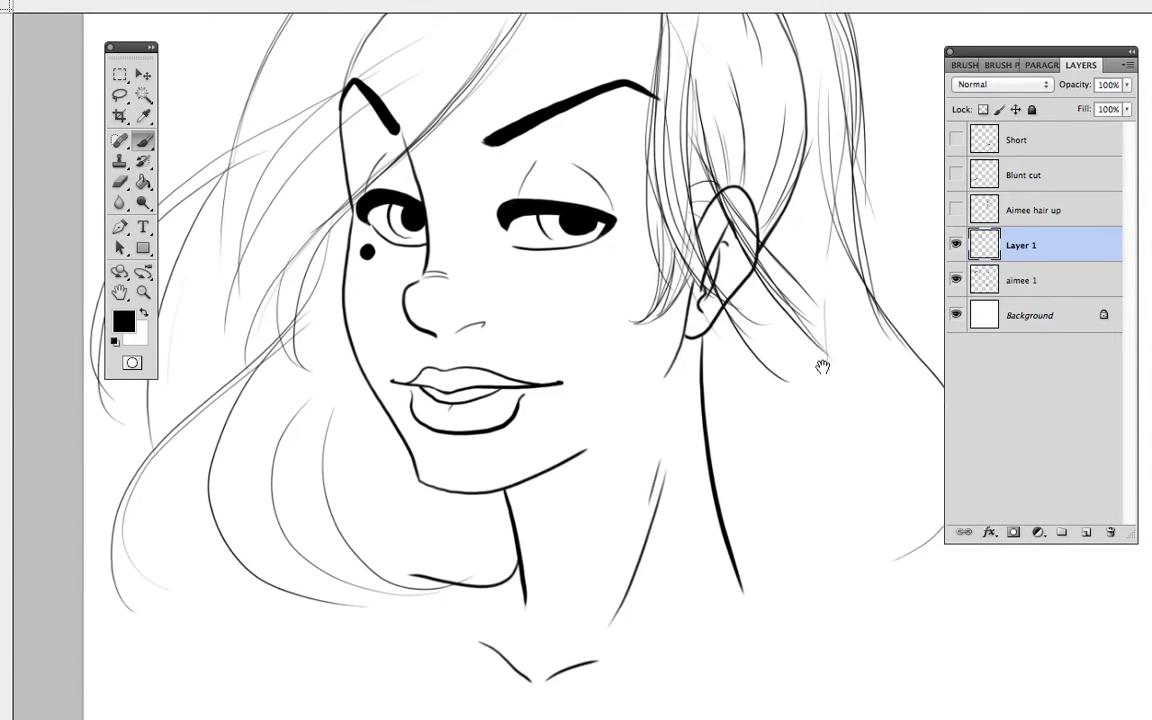
key("ctrl+r")
left_click_drag(723, 313, 781, 408)
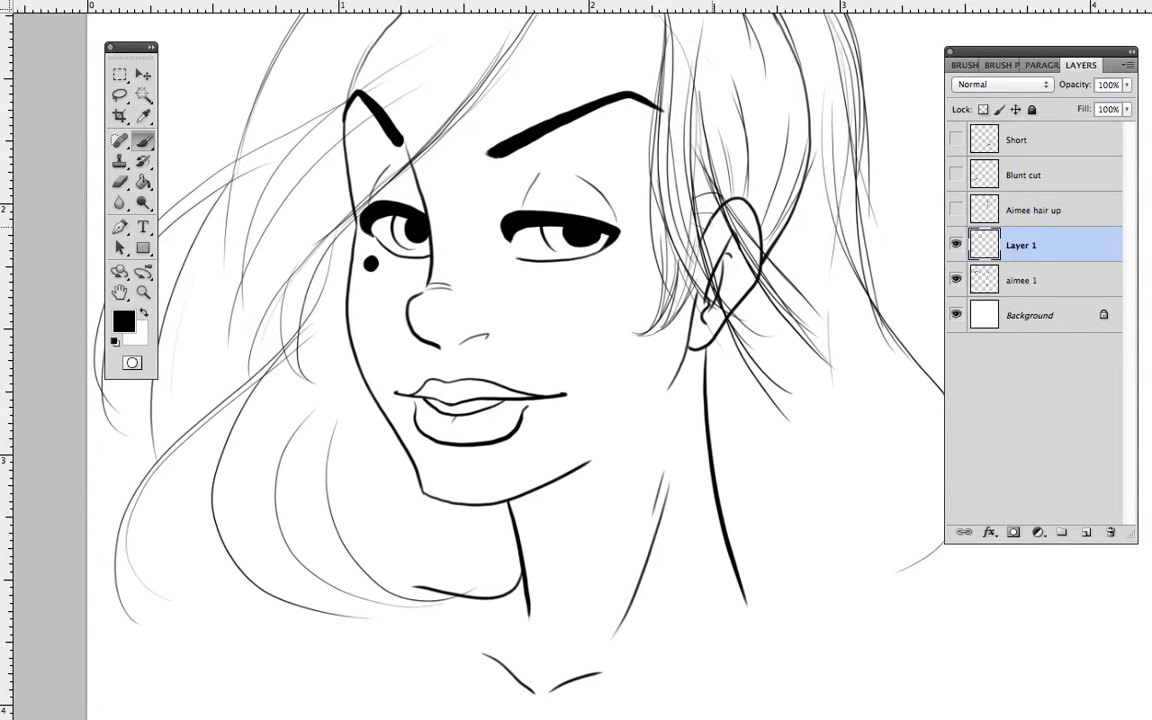
mouse_move(741, 288)
left_mouse_down()
mouse_move(768, 312)
mouse_move(781, 405)
left_mouse_up()
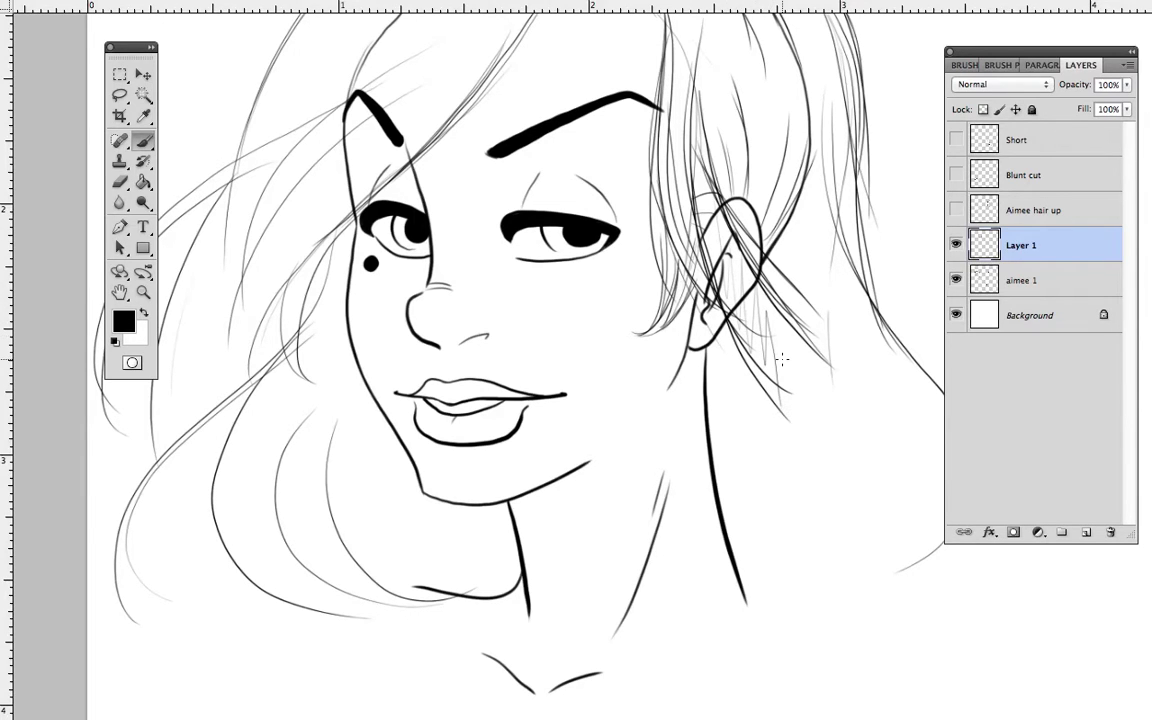
key("ctrl+z")
Step: Sketch a loose lock falling from behind the ear over the neck, with its end curling beneath the hair
left_click_drag(700, 176, 788, 357)
mouse_move(684, 388)
left_mouse_down()
mouse_move(750, 592)
mouse_move(668, 456)
mouse_move(700, 336)
mouse_move(637, 488)
mouse_move(715, 588)
mouse_move(748, 589)
mouse_move(633, 537)
mouse_move(697, 354)
left_mouse_up()
mouse_move(692, 364)
left_mouse_down()
mouse_move(661, 630)
mouse_move(785, 570)
mouse_move(684, 355)
mouse_move(622, 620)
mouse_move(762, 590)
mouse_move(755, 550)
mouse_move(785, 507)
left_mouse_up()
mouse_move(646, 312)
left_mouse_down()
mouse_move(705, 413)
mouse_move(779, 398)
mouse_move(752, 473)
left_mouse_up()
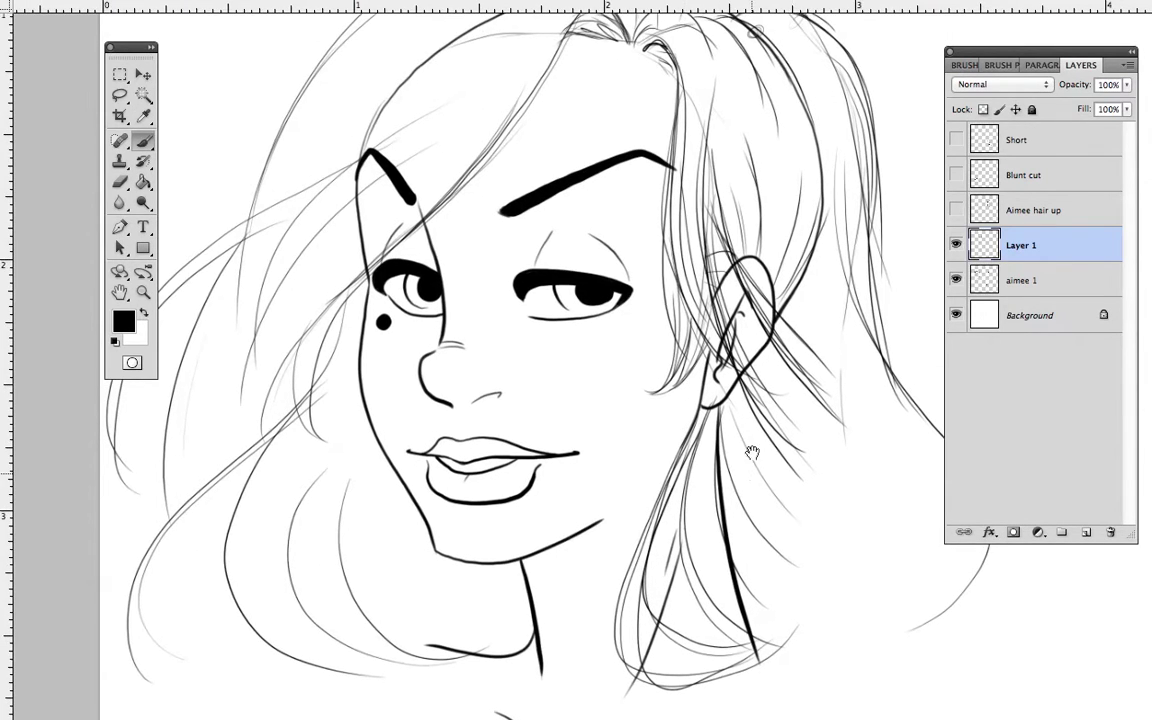
Step: Add fringe strands from the parting across the forehead to the nose bridge and beside the far cheek
left_click_drag(651, 243, 746, 254)
left_click_drag(672, 29, 551, 304)
left_click_drag(602, 138, 545, 310)
left_click_drag(637, 112, 585, 246)
left_click_drag(553, 107, 347, 423)
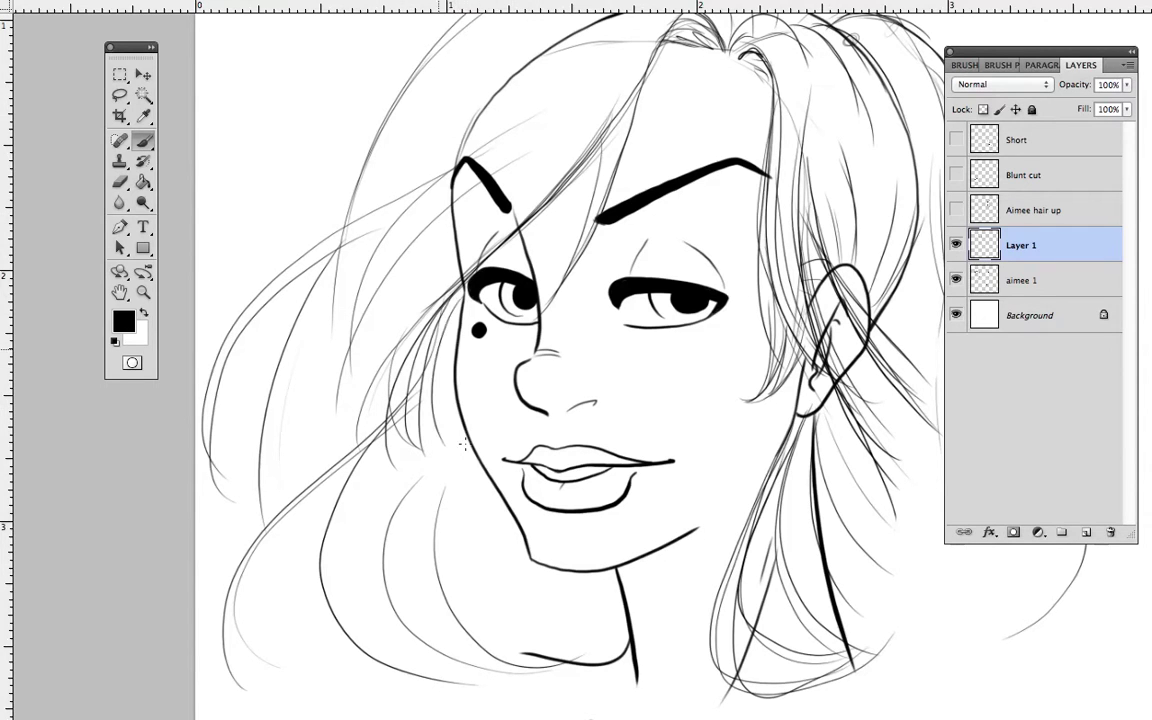
Step: Reinforce the fringe's outer contour from the crown down the far side and add parallel strands inside it
left_click_drag(746, 354, 732, 448)
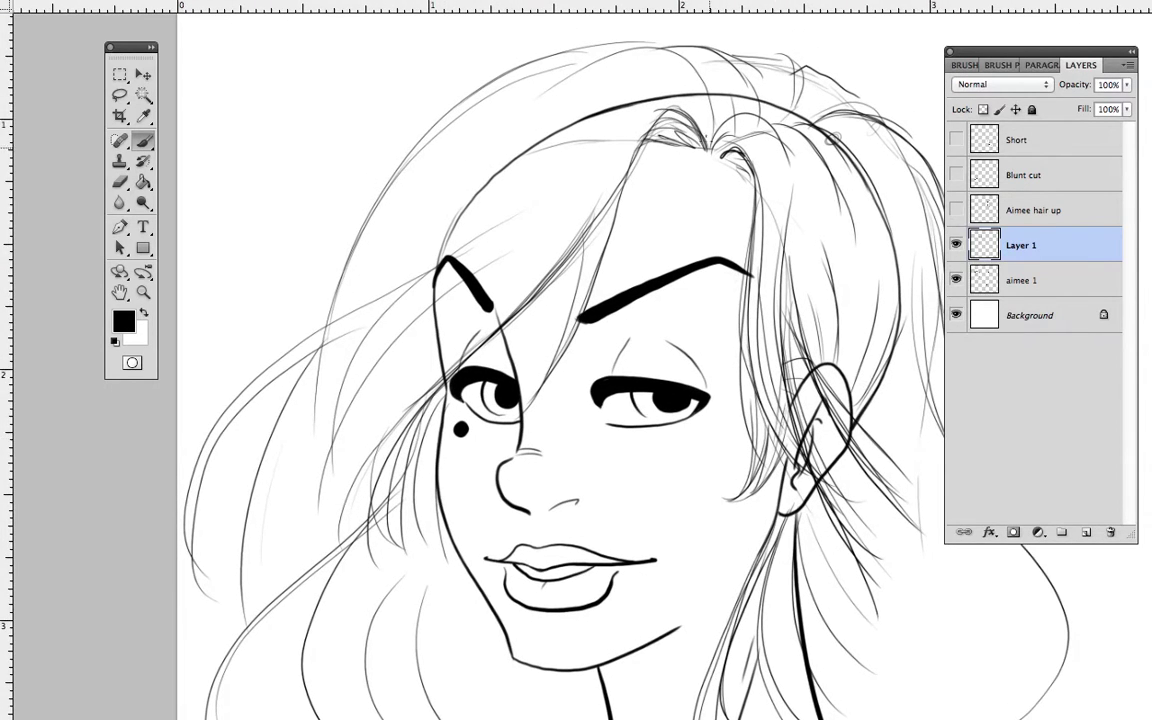
mouse_move(538, 50)
left_mouse_down()
mouse_move(387, 114)
mouse_move(280, 282)
left_mouse_up()
mouse_move(502, 60)
left_mouse_down()
mouse_move(345, 163)
mouse_move(264, 340)
left_mouse_up()
mouse_move(508, 125)
left_mouse_down()
mouse_move(467, 148)
mouse_move(303, 350)
left_mouse_up()
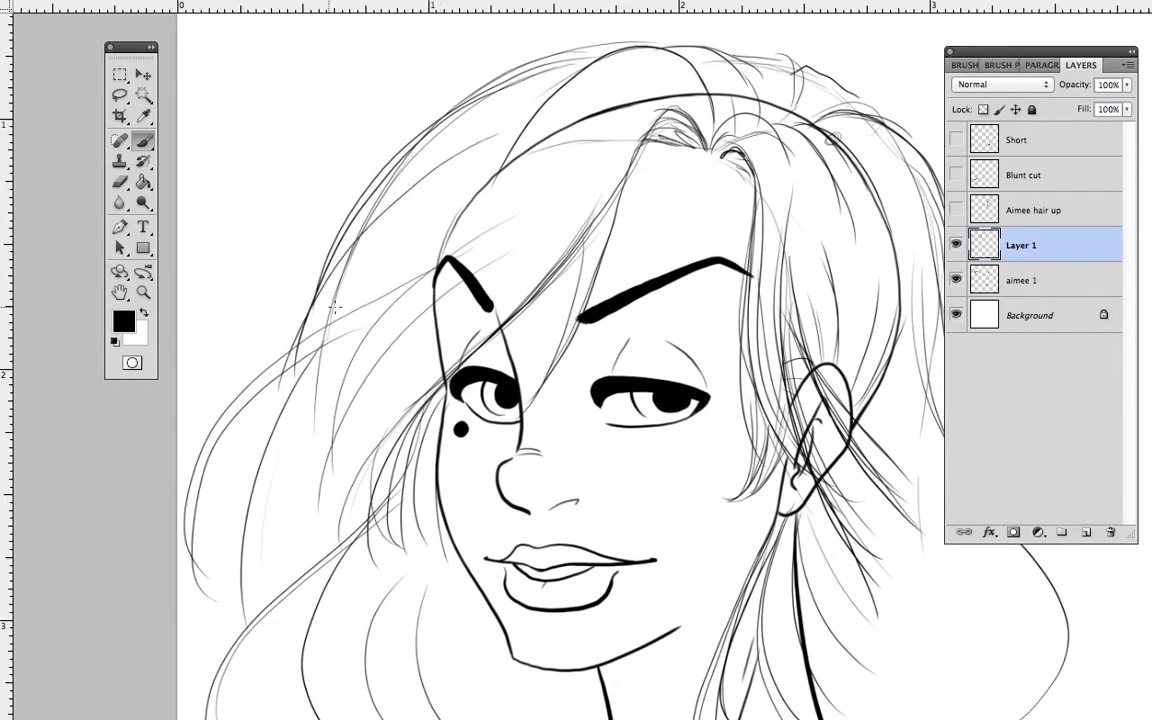
left_click_drag(346, 208, 240, 412)
left_click_drag(359, 233, 234, 412)
Step: Add strands along the length of the ponytail behind the head
mouse_move(923, 377)
left_mouse_down()
mouse_move(794, 316)
mouse_move(767, 317)
mouse_move(753, 383)
left_mouse_up()
mouse_move(605, 110)
left_mouse_down()
mouse_move(629, 143)
mouse_move(656, 343)
mouse_move(695, 456)
mouse_move(688, 487)
left_mouse_up()
left_click_drag(645, 237, 716, 510)
left_click_drag(767, 334, 730, 349)
Step: Sketch the jagged outline of a small separate hairstyle with pointed fringe locks in the blank area beside the ponytail
mouse_move(836, 110)
left_mouse_down()
mouse_move(775, 247)
mouse_move(799, 157)
mouse_move(751, 263)
mouse_move(739, 355)
mouse_move(707, 256)
mouse_move(724, 121)
mouse_move(679, 192)
mouse_move(685, 314)
mouse_move(707, 178)
left_mouse_up()
mouse_move(748, 76)
left_mouse_down()
mouse_move(708, 105)
mouse_move(679, 254)
left_mouse_up()
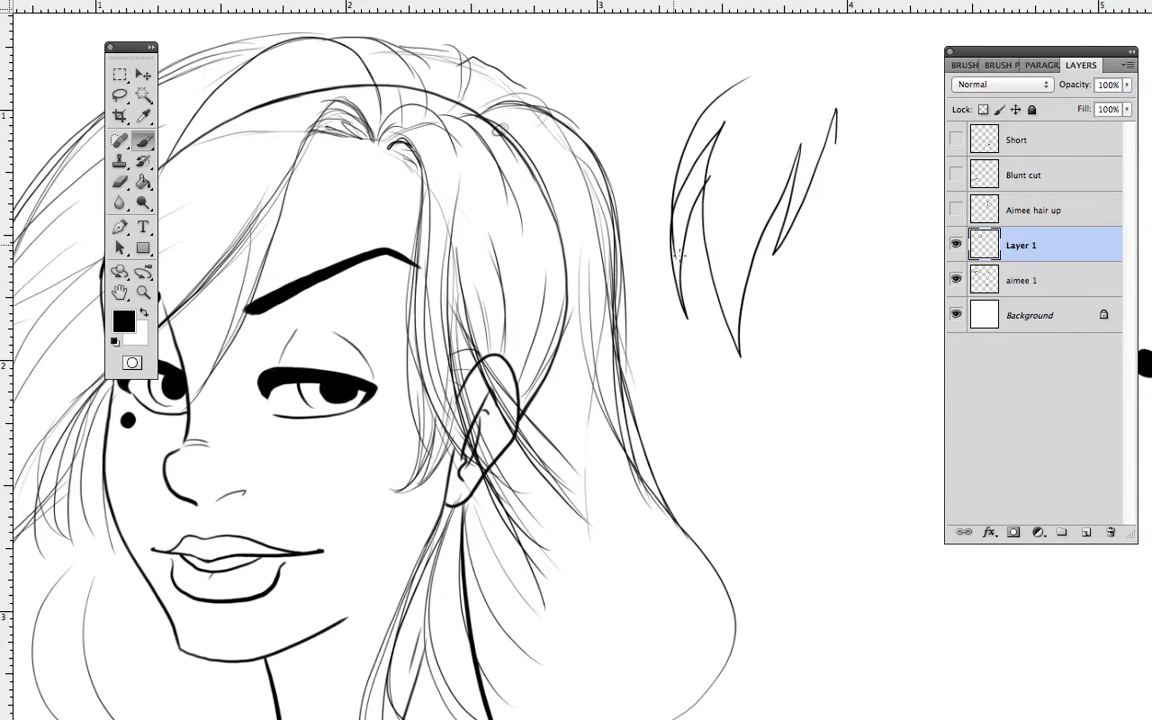
mouse_move(840, 137)
left_mouse_down()
mouse_move(864, 111)
mouse_move(864, 257)
mouse_move(882, 193)
mouse_move(888, 295)
mouse_move(923, 155)
left_mouse_up()
mouse_move(923, 155)
left_mouse_down()
mouse_move(898, 301)
mouse_move(873, 335)
left_mouse_up()
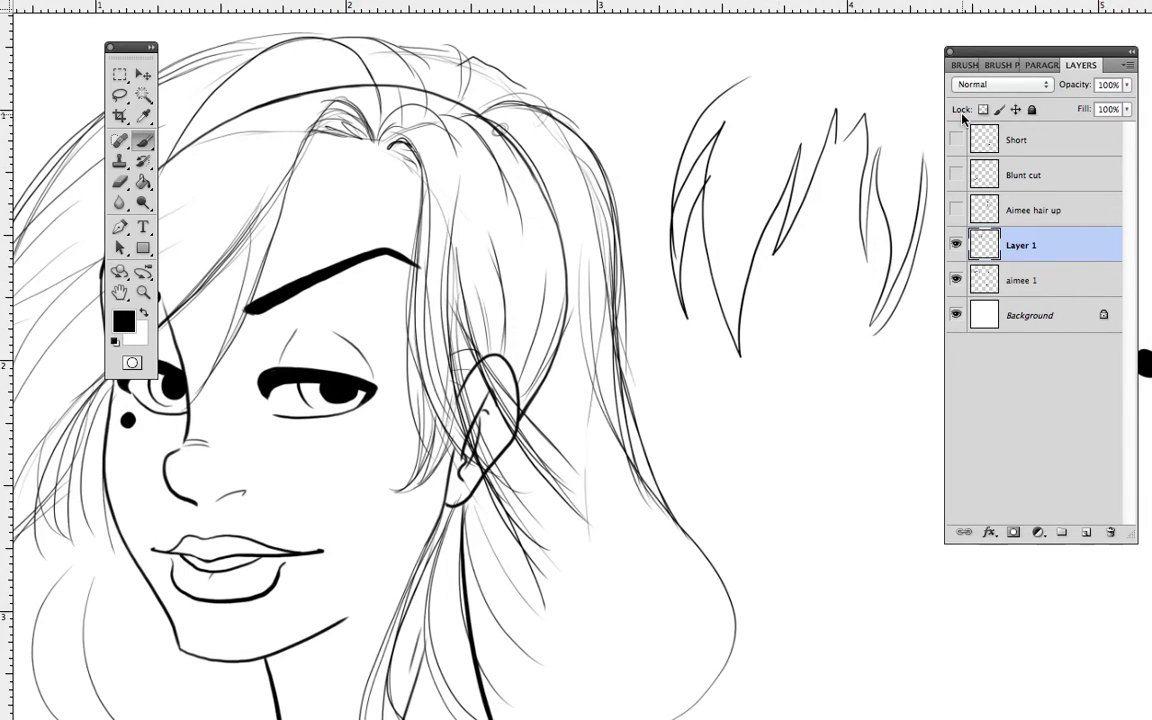
Step: Fill the small hairstyle's pointed fringe locks with fine strands following their direction
left_click_drag(740, 350, 770, 136)
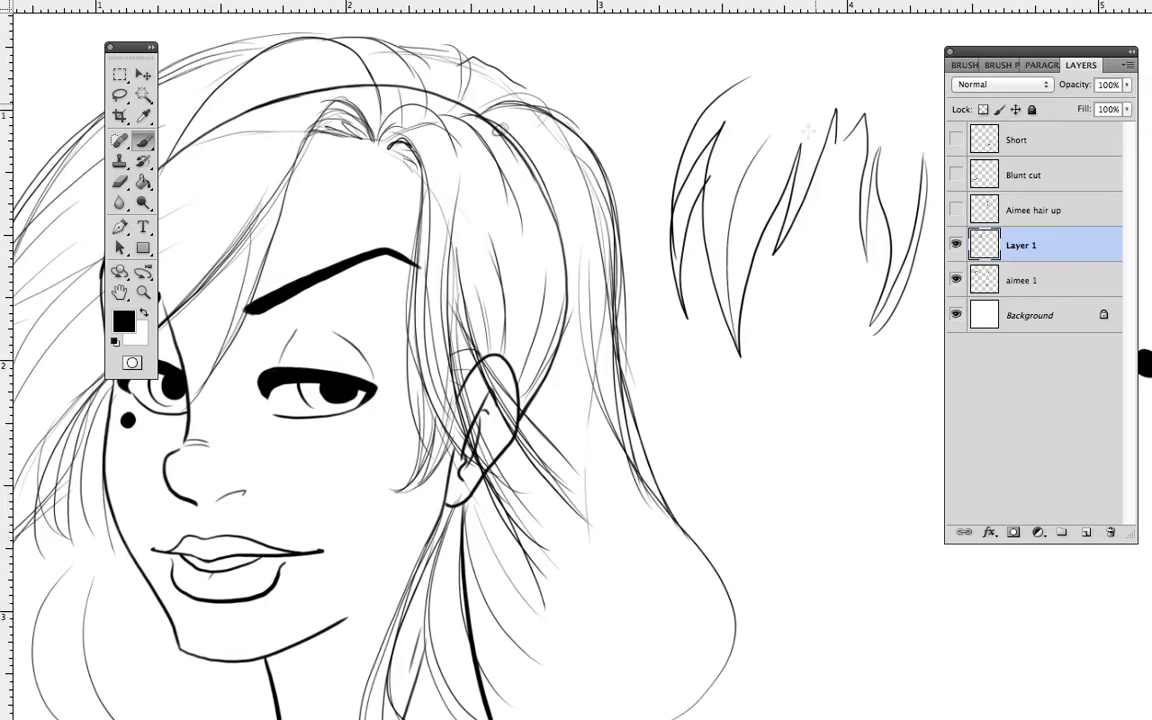
left_click_drag(752, 201, 764, 178)
mouse_move(737, 336)
left_mouse_down()
mouse_move(799, 128)
mouse_move(746, 276)
left_mouse_up()
left_click_drag(729, 133, 676, 268)
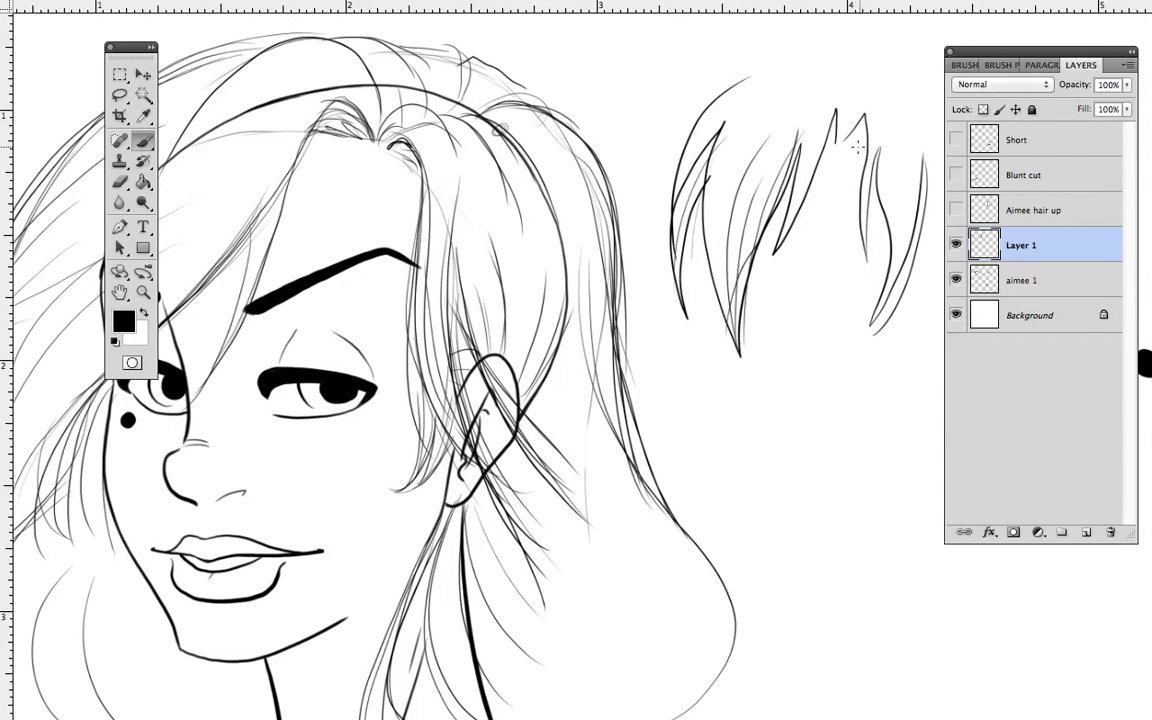
Step: Draw the small hairstyle's rounded crown and strengthen the outer contour down its far side
mouse_move(850, 96)
left_mouse_down()
mouse_move(836, 85)
mouse_move(847, 53)
mouse_move(678, 133)
left_mouse_up()
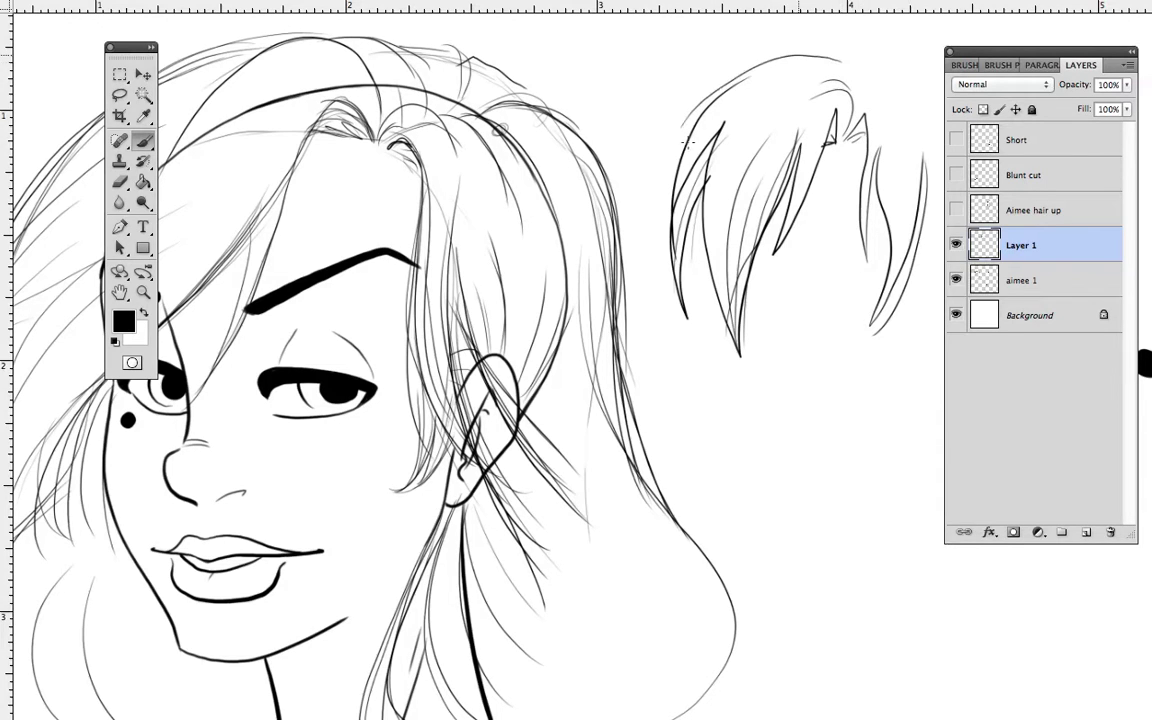
left_click_drag(778, 58, 667, 218)
left_click_drag(693, 110, 680, 290)
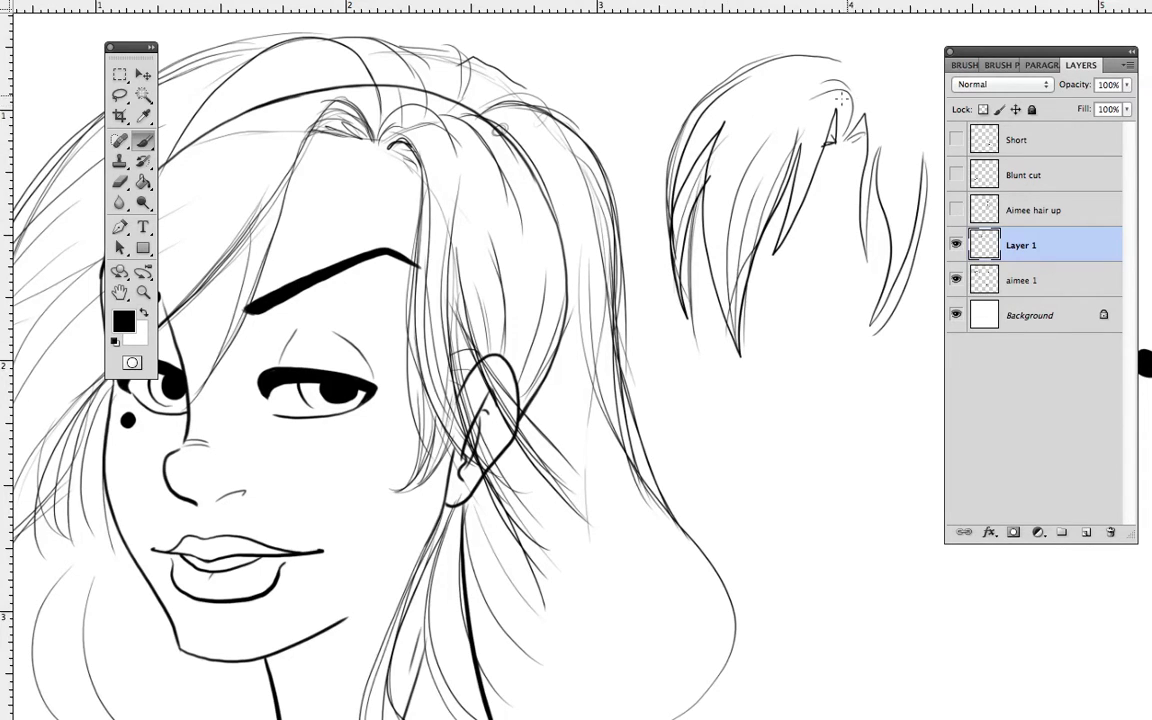
Step: Add long strands hanging below the fringe on both sides of the small hairstyle
left_click_drag(699, 207, 738, 405)
left_click_drag(680, 241, 697, 424)
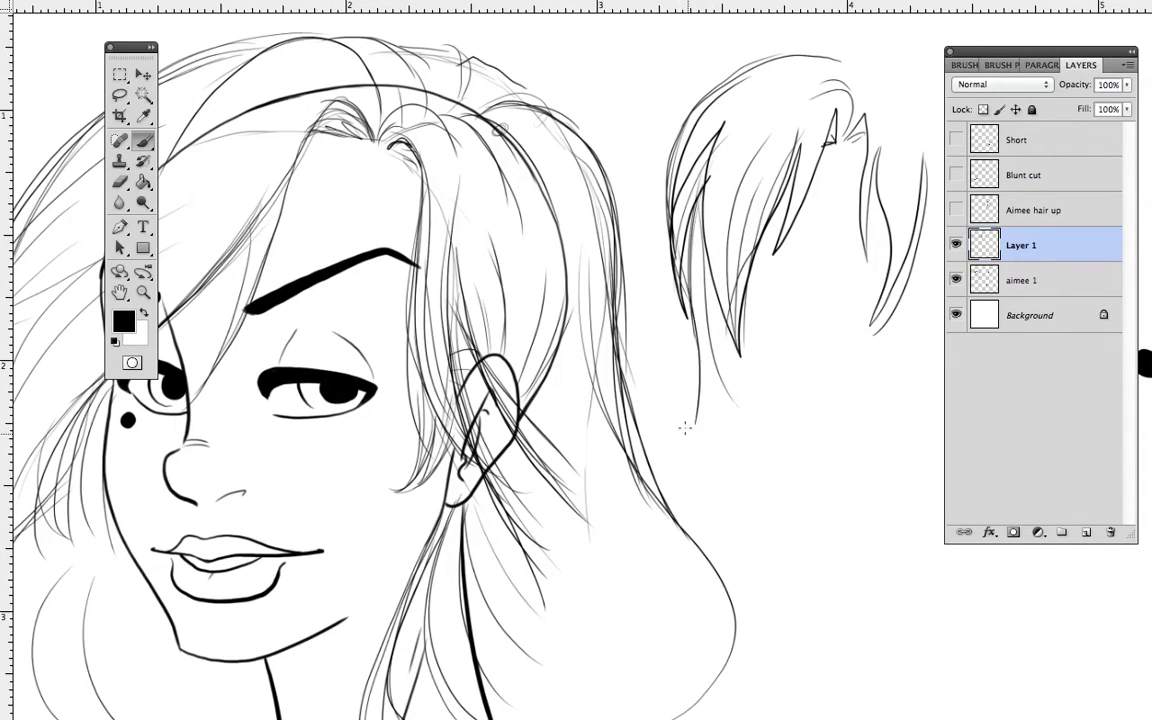
mouse_move(684, 298)
left_mouse_down()
mouse_move(650, 409)
mouse_move(719, 457)
left_mouse_up()
left_click_drag(692, 331, 733, 474)
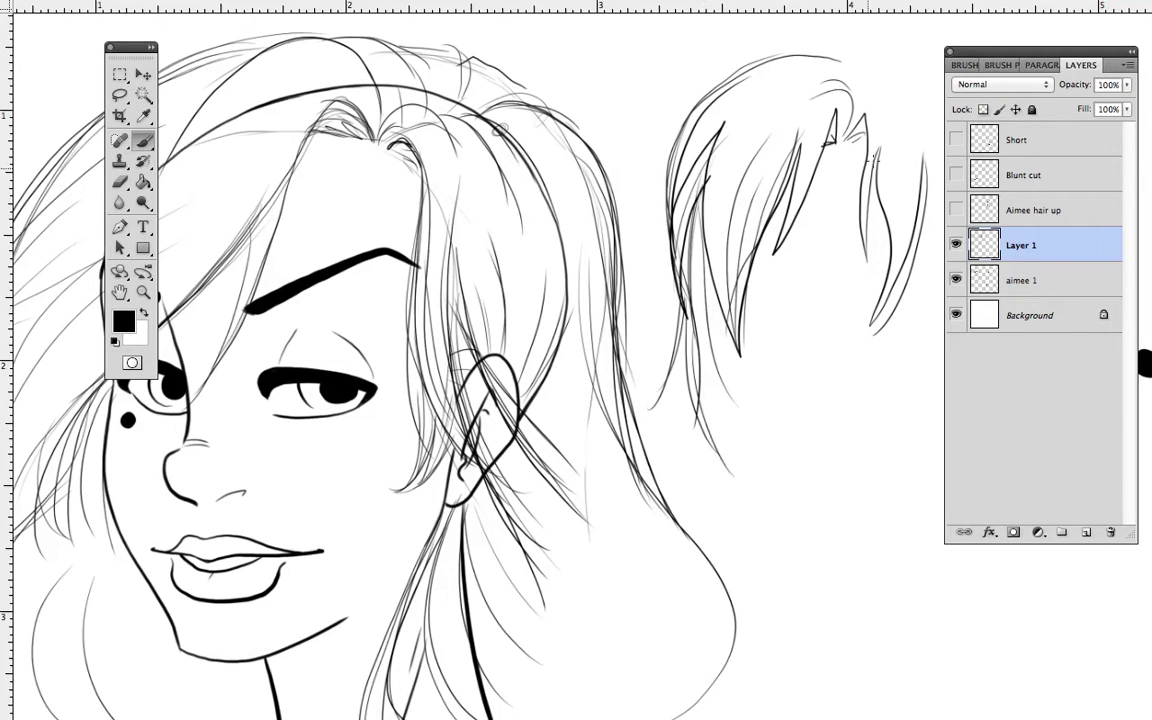
left_click_drag(886, 216, 846, 412)
left_click_drag(879, 287, 867, 434)
Step: Complete the small sketch with simple facial features, eyebrows and the near-side hair contour from crown to tips
key("space")
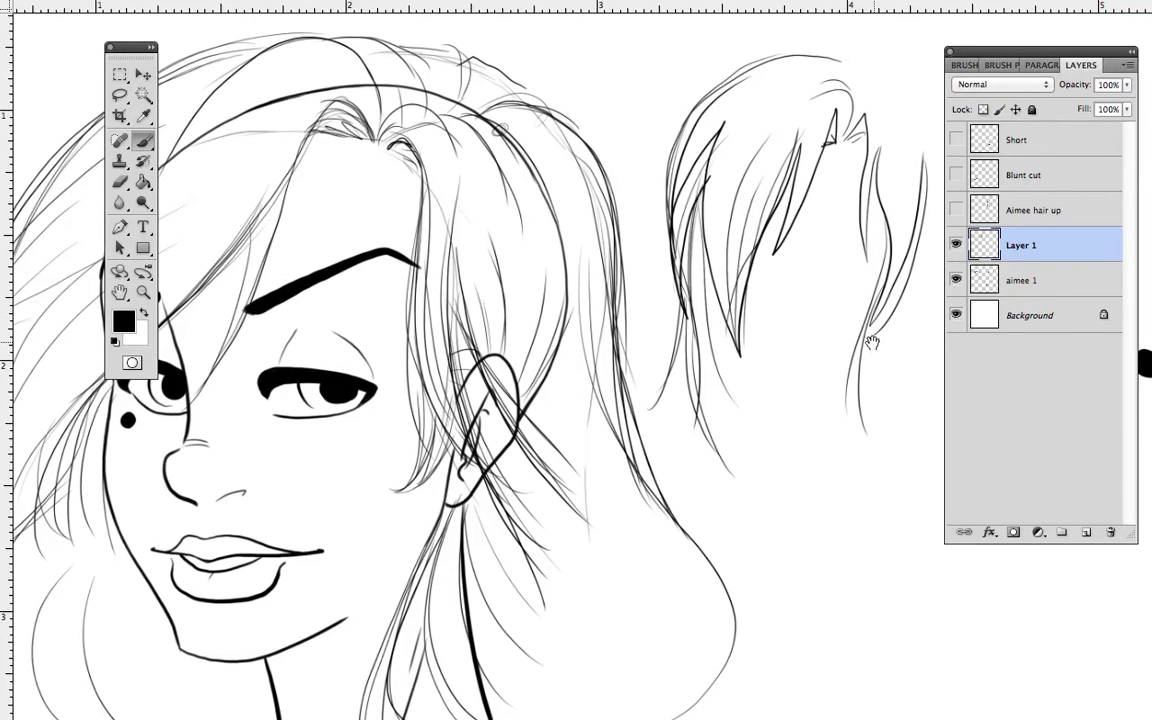
left_click_drag(896, 356, 860, 341)
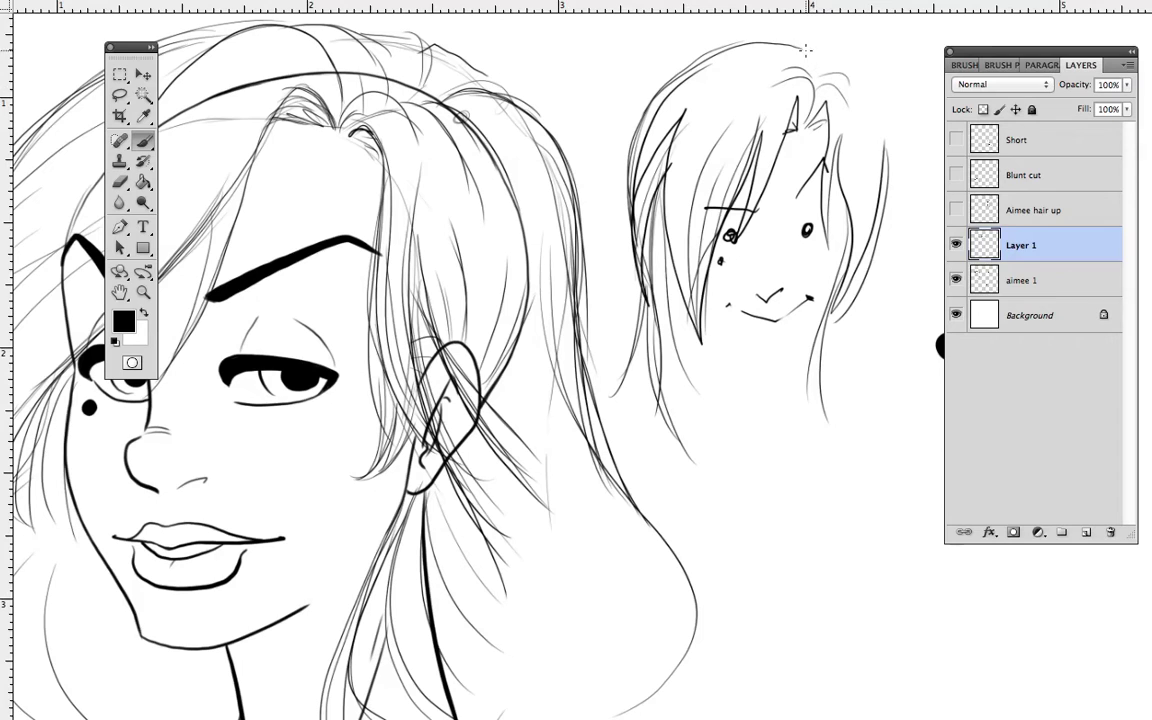
mouse_move(821, 57)
left_mouse_down()
mouse_move(857, 67)
mouse_move(882, 175)
left_mouse_up()
left_click_drag(861, 80, 888, 218)
left_click_drag(887, 135, 906, 346)
left_click_drag(884, 188, 903, 362)
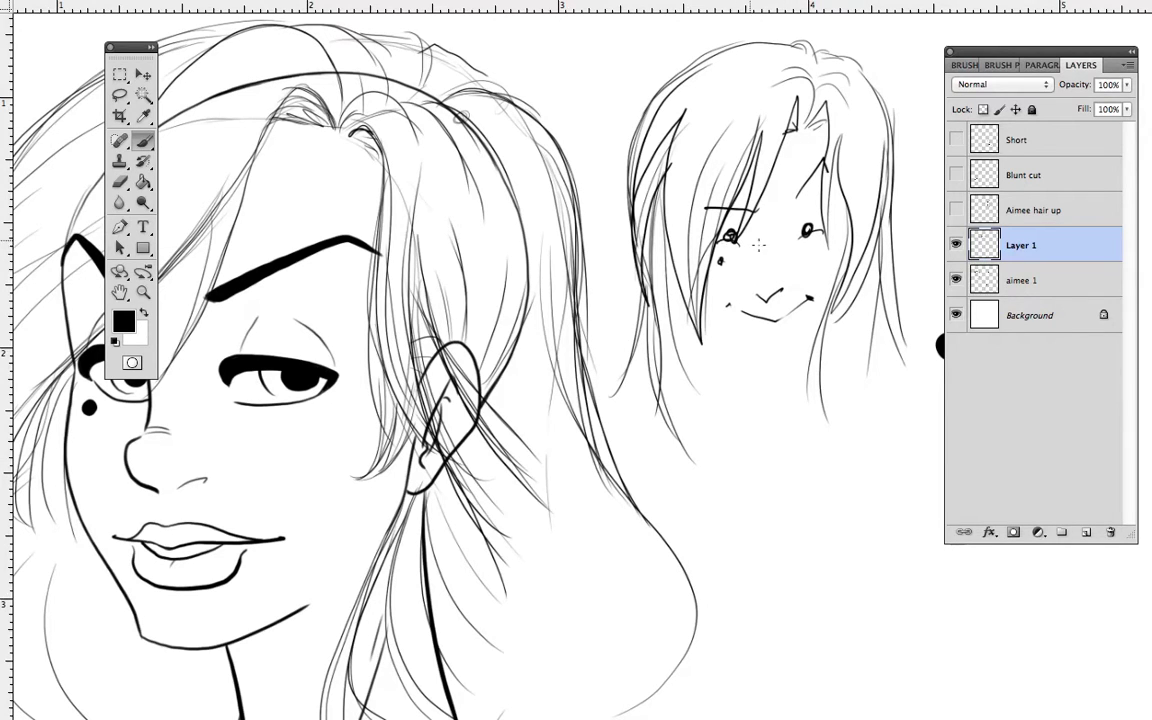
left_click_drag(820, 170, 848, 176)
left_click_drag(694, 204, 752, 208)
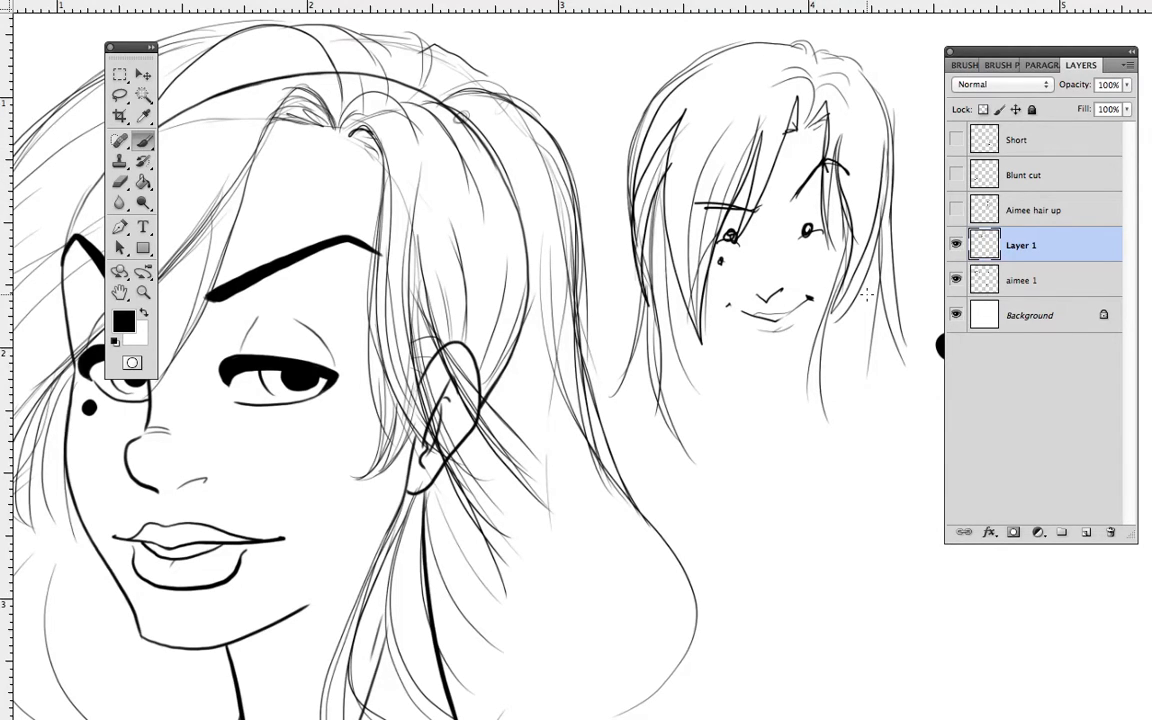
Step: Strengthen the large head's lower far-side lock with a curling contour and strands inside its end
mouse_move(788, 508)
left_mouse_down()
mouse_move(782, 496)
mouse_move(828, 450)
mouse_move(856, 504)
mouse_move(746, 448)
mouse_move(902, 412)
left_mouse_up()
mouse_move(491, 293)
left_mouse_down()
mouse_move(289, 532)
mouse_move(300, 684)
mouse_move(364, 464)
mouse_move(414, 424)
left_mouse_up()
left_click_drag(414, 424, 328, 670)
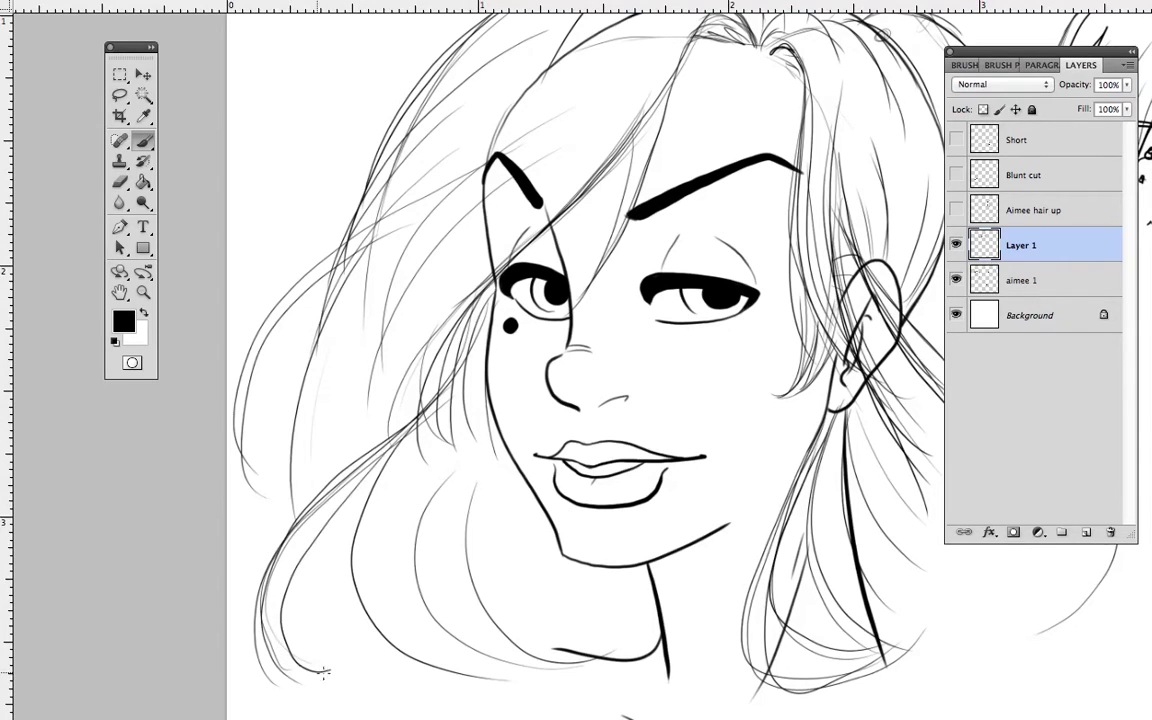
left_click_drag(332, 519, 283, 615)
mouse_move(311, 553)
left_mouse_down()
mouse_move(314, 597)
mouse_move(400, 676)
left_mouse_up()
left_click_drag(366, 540, 290, 604)
Step: Add curved strands inside the far-side hair between the jaw and the neck
left_click_drag(464, 412, 418, 578)
left_click_drag(492, 440, 446, 585)
left_click_drag(528, 430, 462, 586)
left_click_drag(534, 482, 478, 582)
left_click_drag(579, 517, 503, 587)
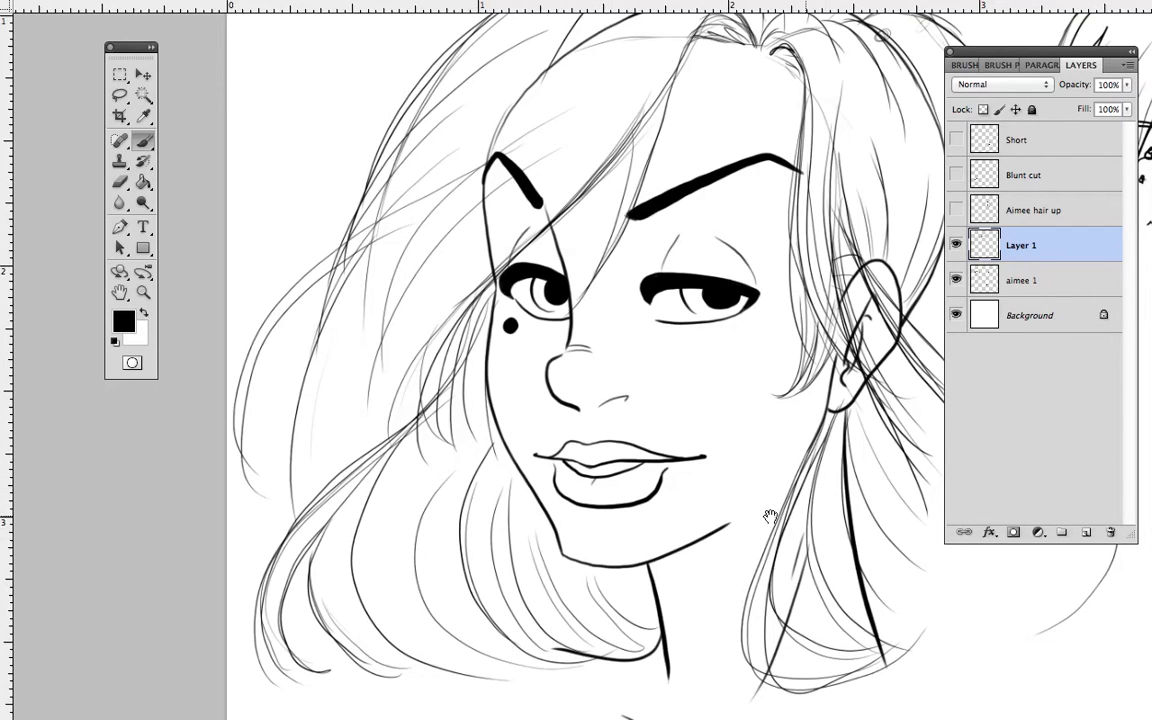
Step: Draw an additional long curve down the ponytail behind the neck
left_click_drag(998, 584, 776, 524)
left_click_drag(743, 449, 757, 528)
left_click_drag(776, 243, 882, 499)
left_click_drag(806, 450, 729, 412)
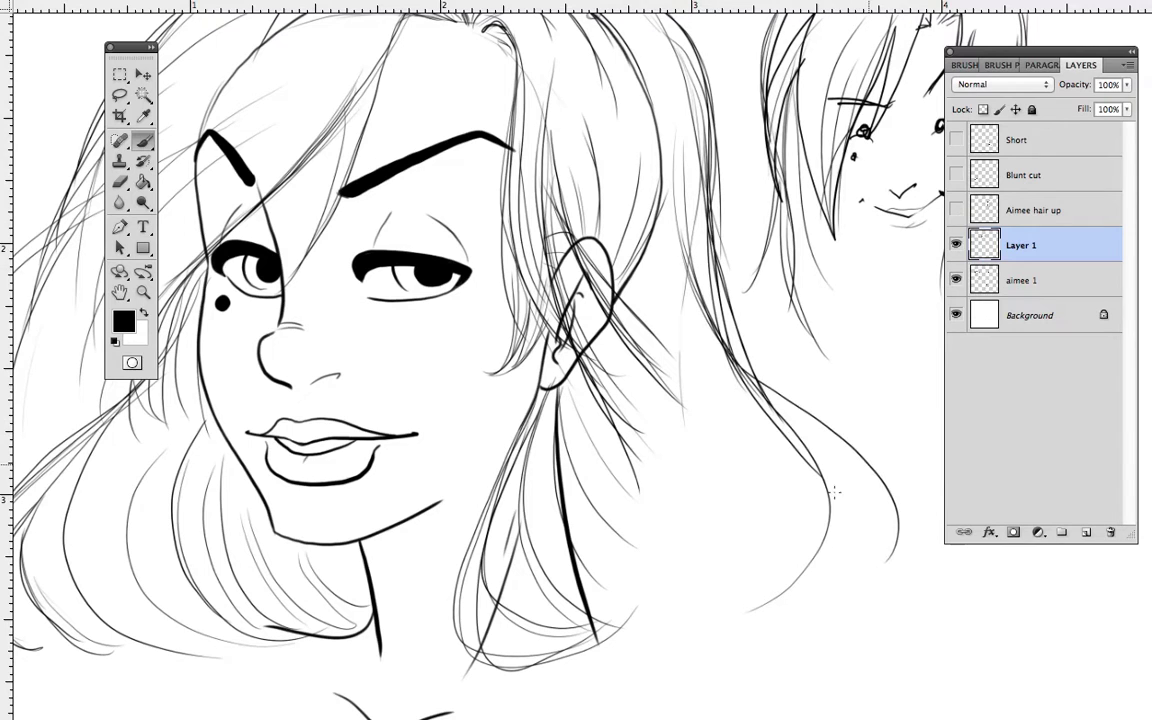
Step: Darken the far-side curl below the chin with dense curved strands converging at its lower edge
scroll(756, 484, "down", 5)
scroll(756, 484, "left", 6)
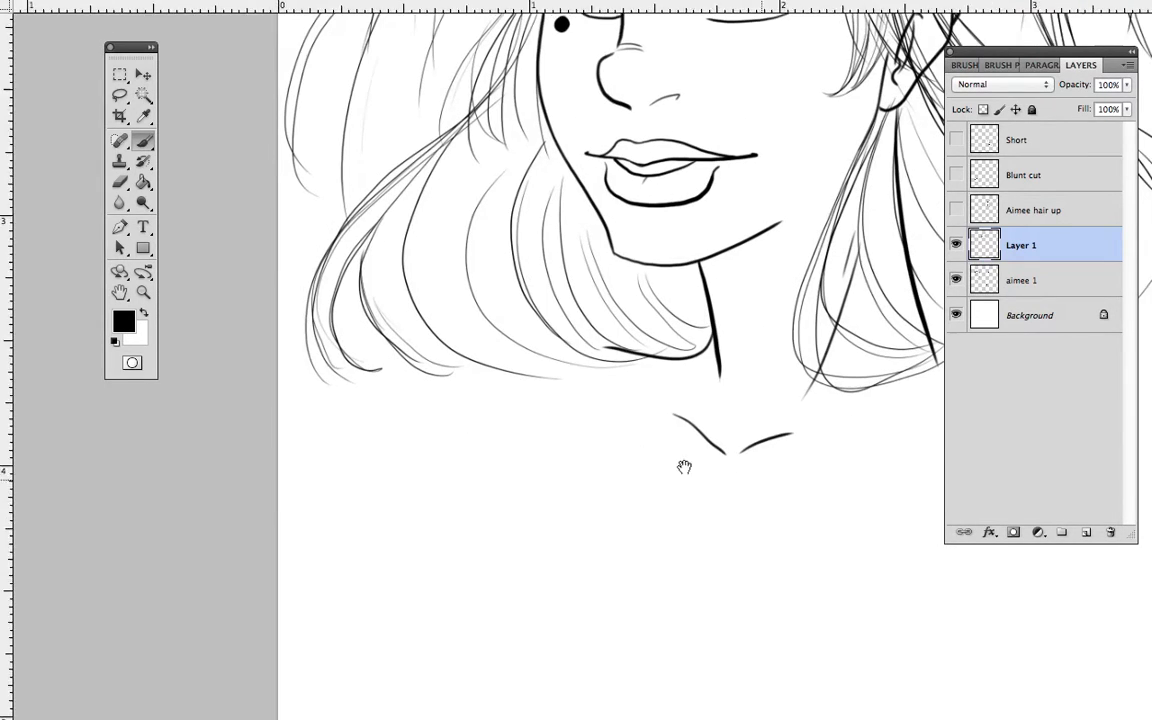
mouse_move(420, 184)
left_mouse_down()
mouse_move(423, 318)
mouse_move(589, 378)
left_mouse_up()
left_click_drag(530, 183, 616, 362)
mouse_move(555, 138)
left_mouse_down()
mouse_move(566, 328)
mouse_move(614, 365)
left_mouse_up()
left_click_drag(564, 175, 596, 328)
left_click_drag(578, 184, 640, 352)
left_click_drag(626, 268, 693, 346)
left_click_drag(676, 290, 711, 329)
Step: Sketch long strands down the outer far side of the hair to join the lower curling lock
left_click_drag(778, 323, 730, 440)
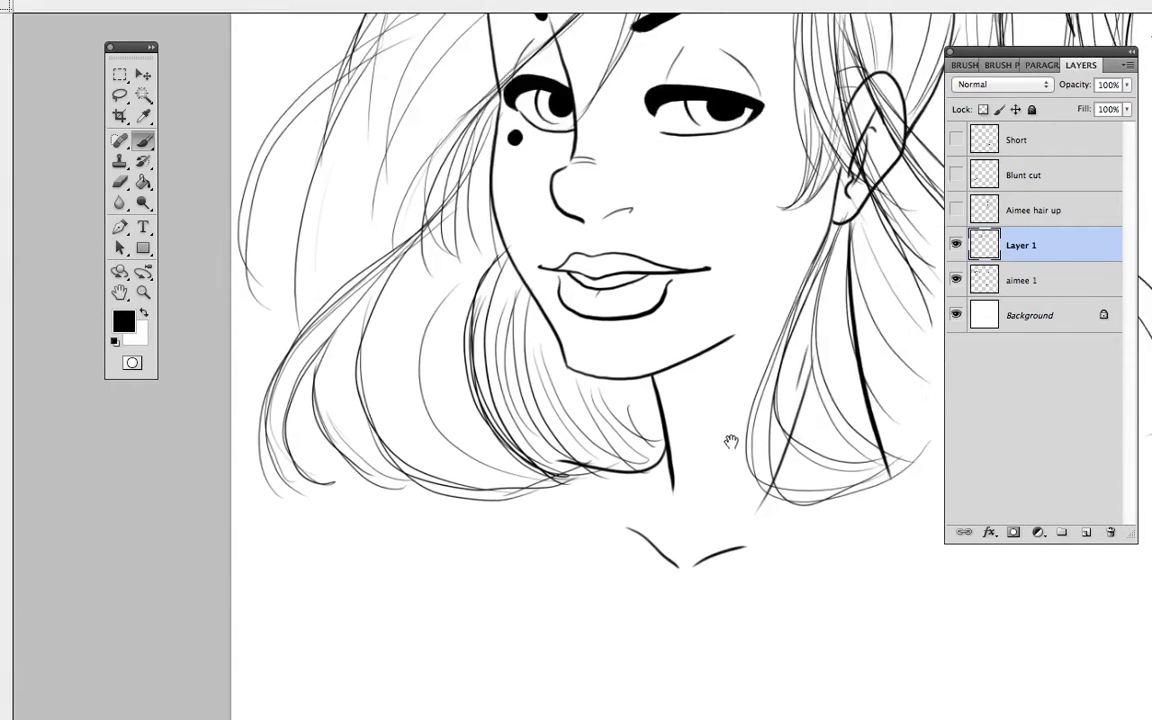
left_click_drag(769, 352, 738, 468)
left_click_drag(697, 404, 710, 463)
left_click_drag(487, 338, 504, 363)
left_click_drag(390, 180, 250, 500)
mouse_move(284, 326)
left_mouse_down()
mouse_move(257, 495)
mouse_move(263, 578)
left_mouse_up()
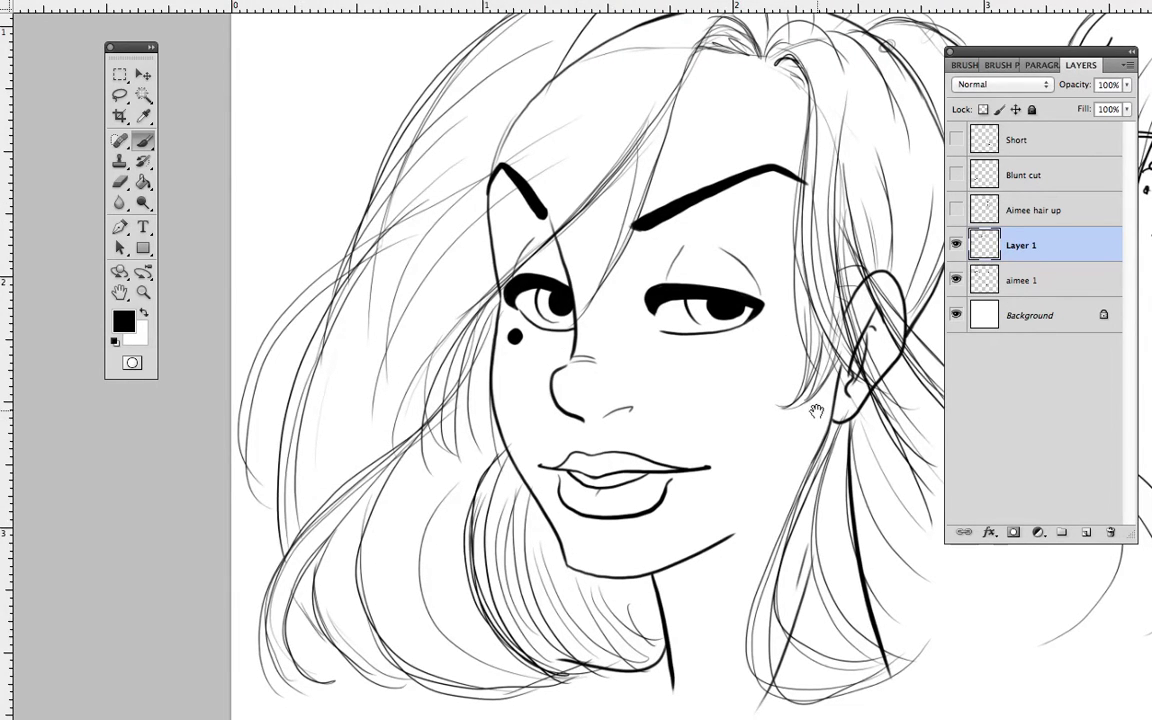
Step: Add a new layer above the rough hair sketch, fade Layer 1 to 40% opacity and make Layer 2 active
scroll(816, 410, "up", 4)
scroll(816, 410, "right", 4)
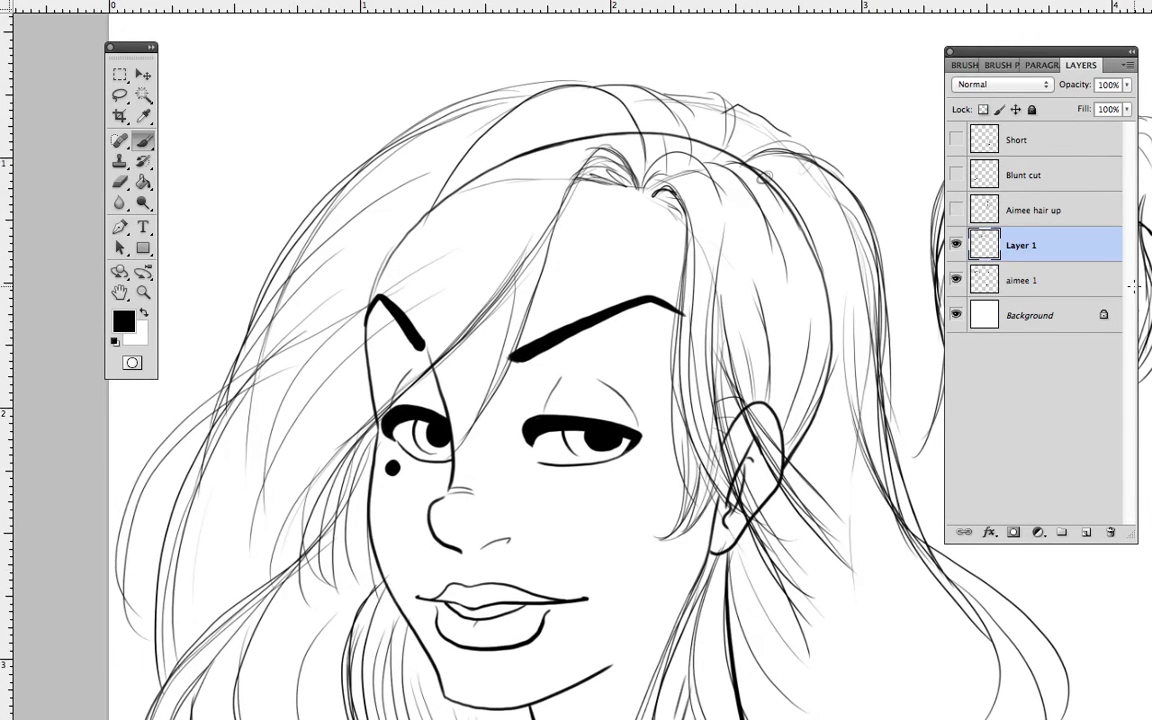
left_click(1085, 532)
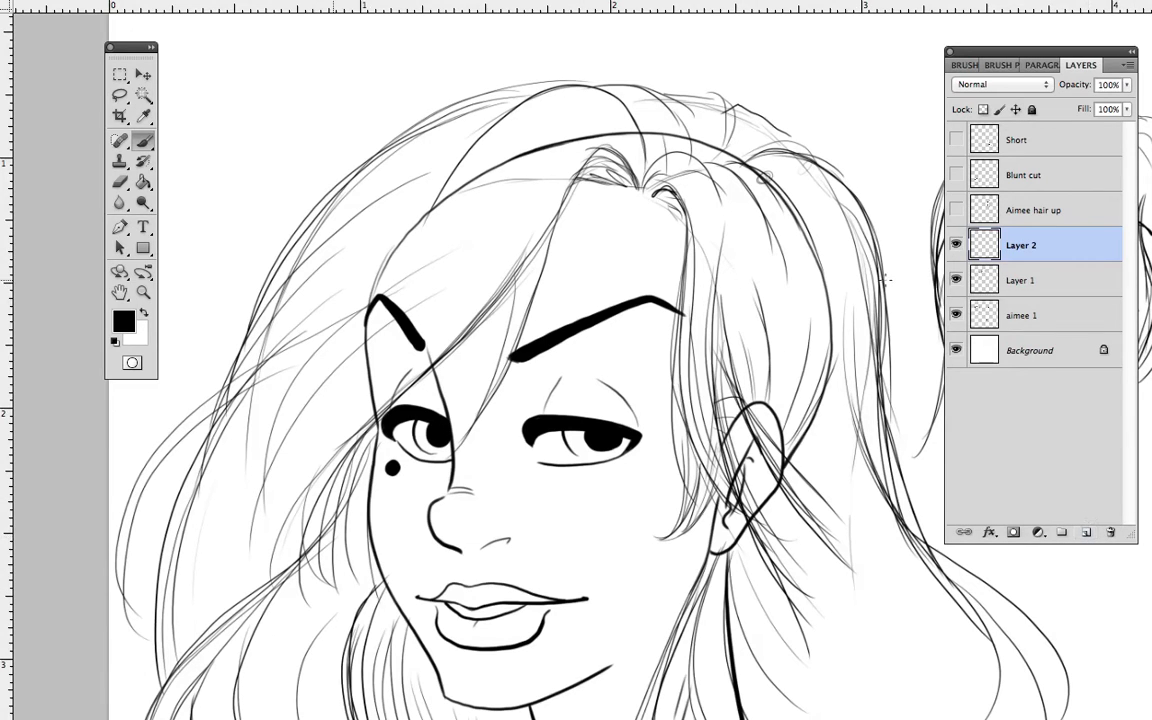
left_click(972, 283)
left_click(1127, 86)
left_click(1075, 102)
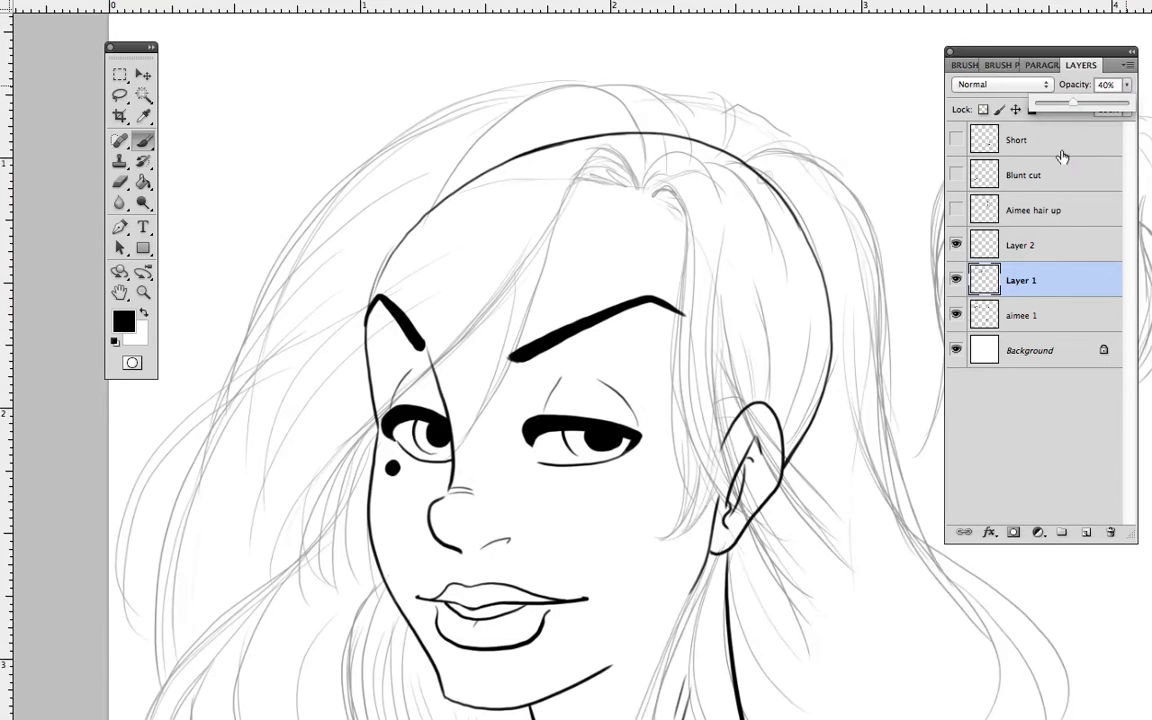
left_click(1039, 247)
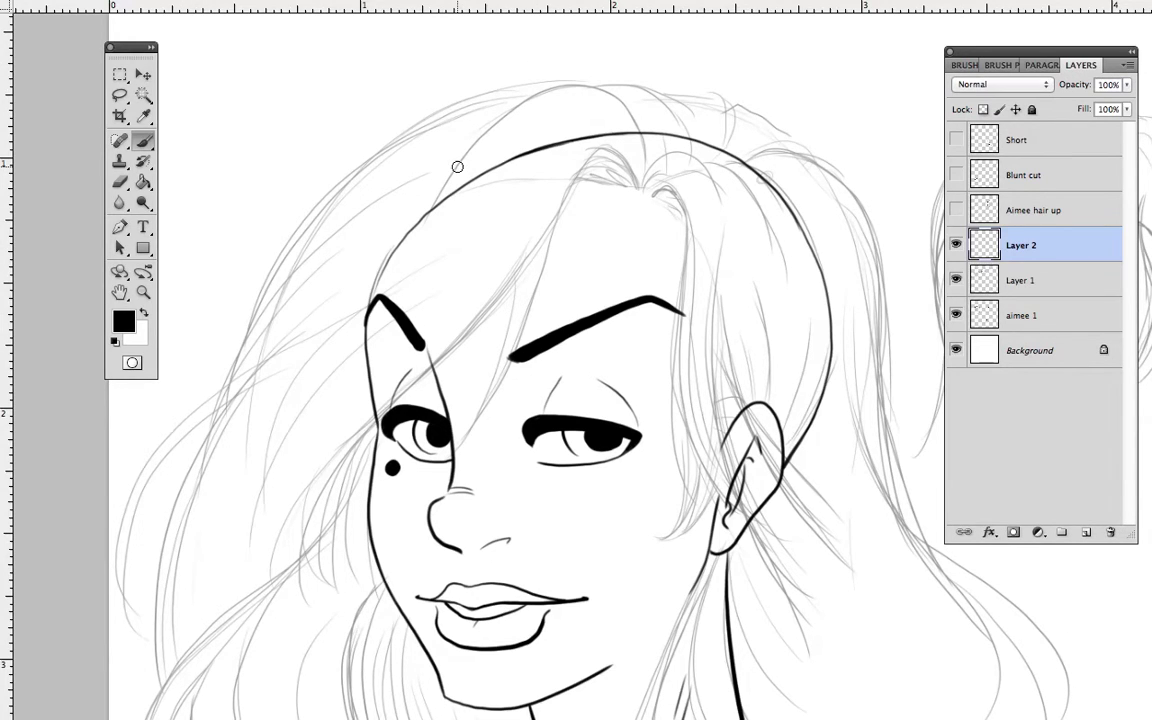
mouse_move(620, 36)
left_mouse_down()
mouse_move(455, 76)
mouse_move(260, 410)
left_mouse_up()
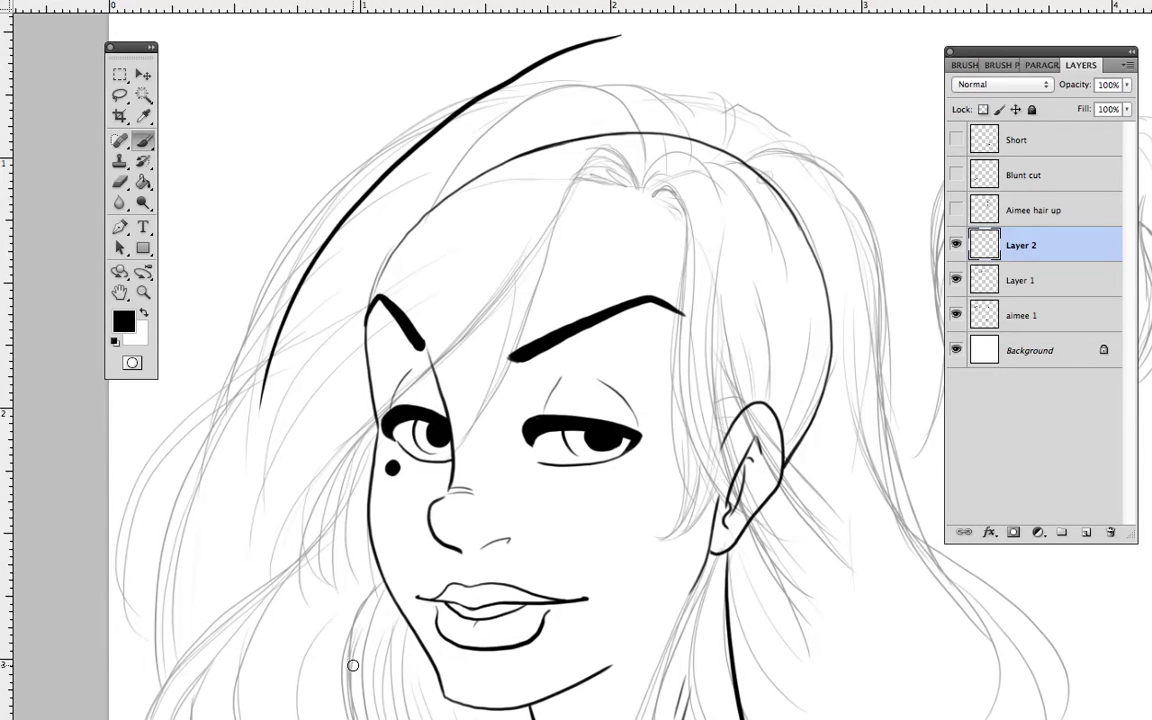
key("ctrl+z")
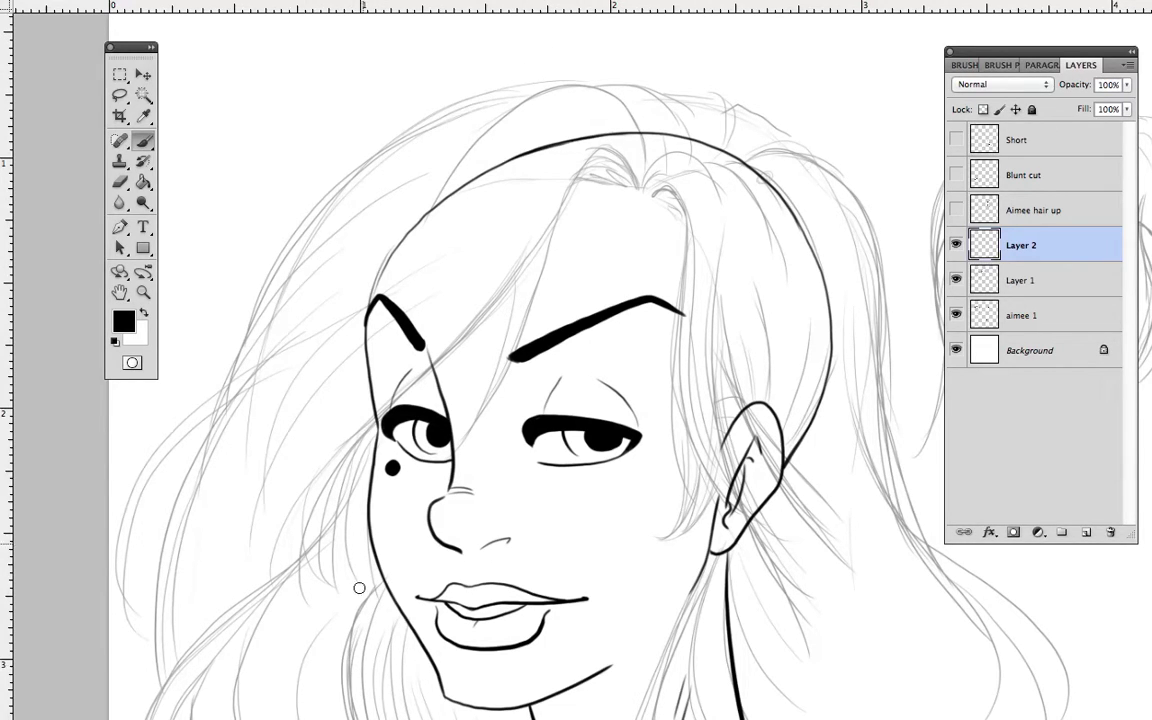
left_click_drag(1010, 566, 609, 530)
scroll(500, 485, "left", 9)
scroll(500, 485, "up", 1)
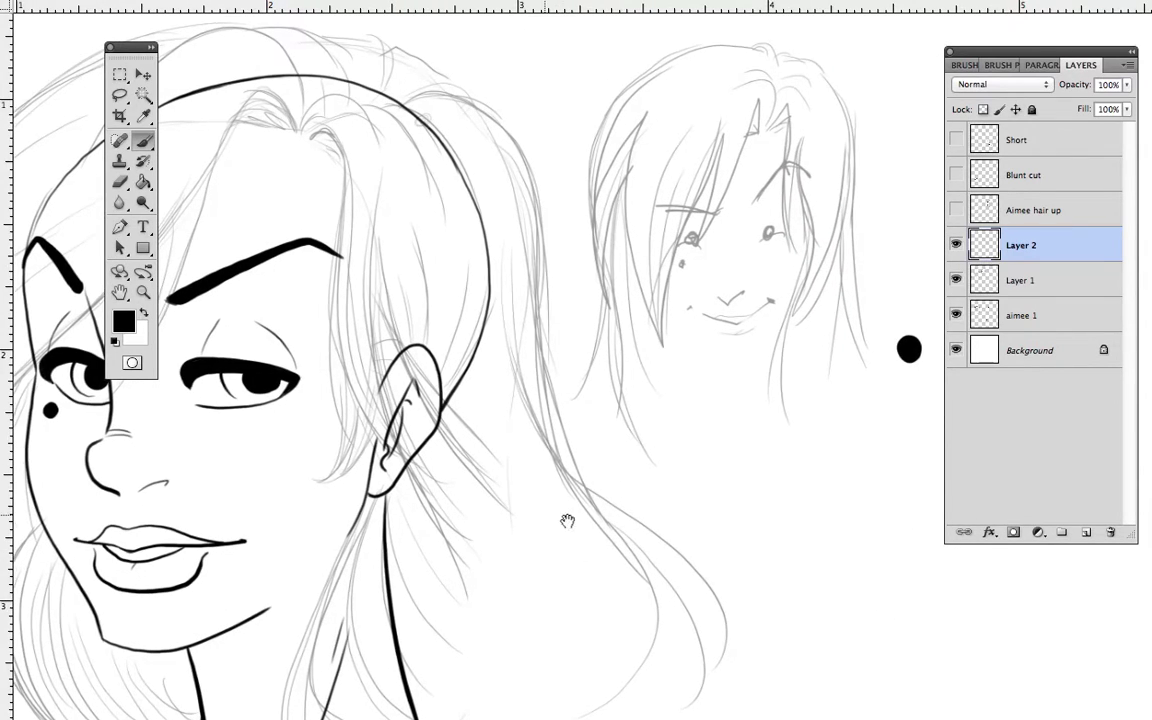
Step: Ink the peak at the hair parting and the tapering fringe strands from it down to the bridge of the nose
left_click_drag(700, 160, 658, 126)
mouse_move(697, 160)
left_mouse_down()
mouse_move(668, 149)
mouse_move(643, 160)
mouse_move(648, 141)
mouse_move(525, 415)
left_mouse_up()
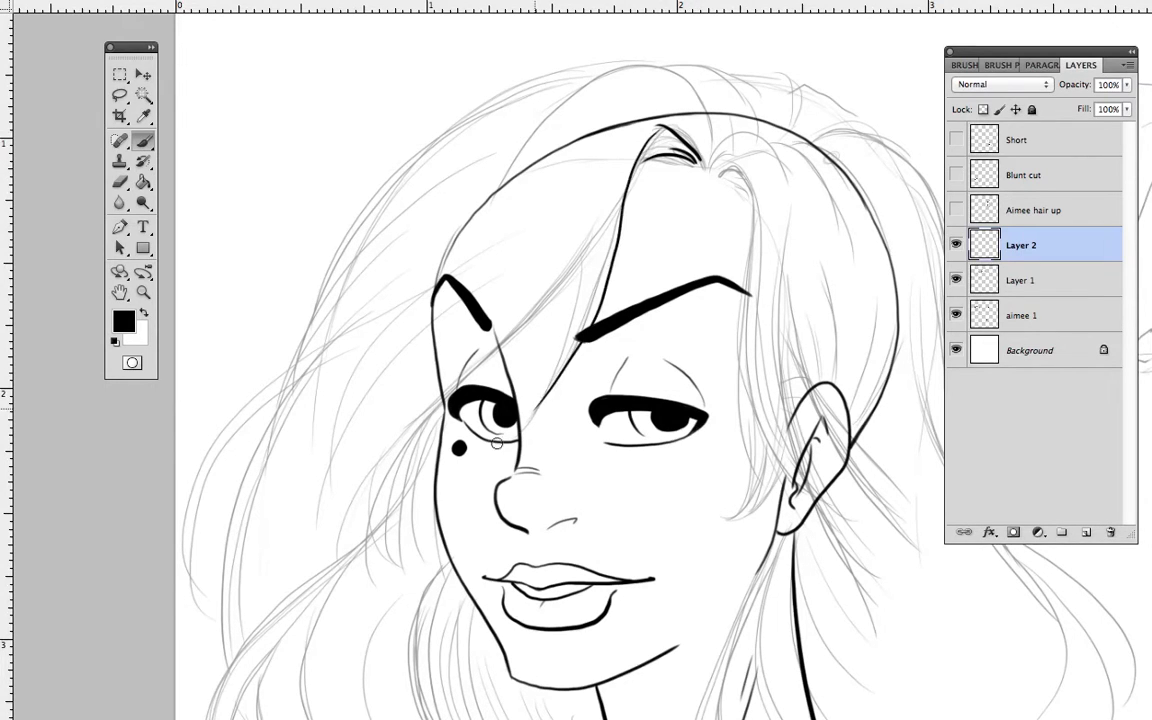
left_click_drag(571, 267, 515, 422)
mouse_move(588, 318)
left_mouse_down()
mouse_move(618, 198)
mouse_move(571, 354)
mouse_move(519, 419)
mouse_move(584, 320)
left_mouse_up()
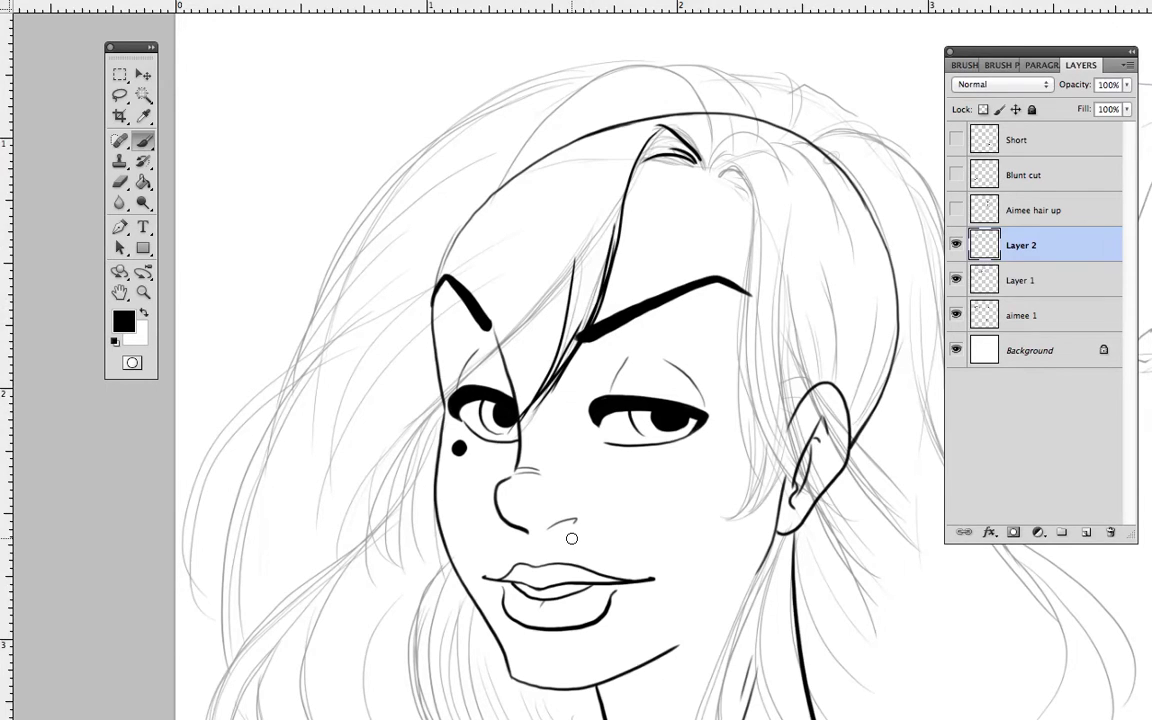
mouse_move(617, 193)
left_mouse_down()
mouse_move(562, 248)
mouse_move(492, 368)
mouse_move(513, 447)
left_mouse_up()
mouse_move(574, 258)
left_mouse_down()
mouse_move(573, 339)
mouse_move(604, 300)
left_mouse_up()
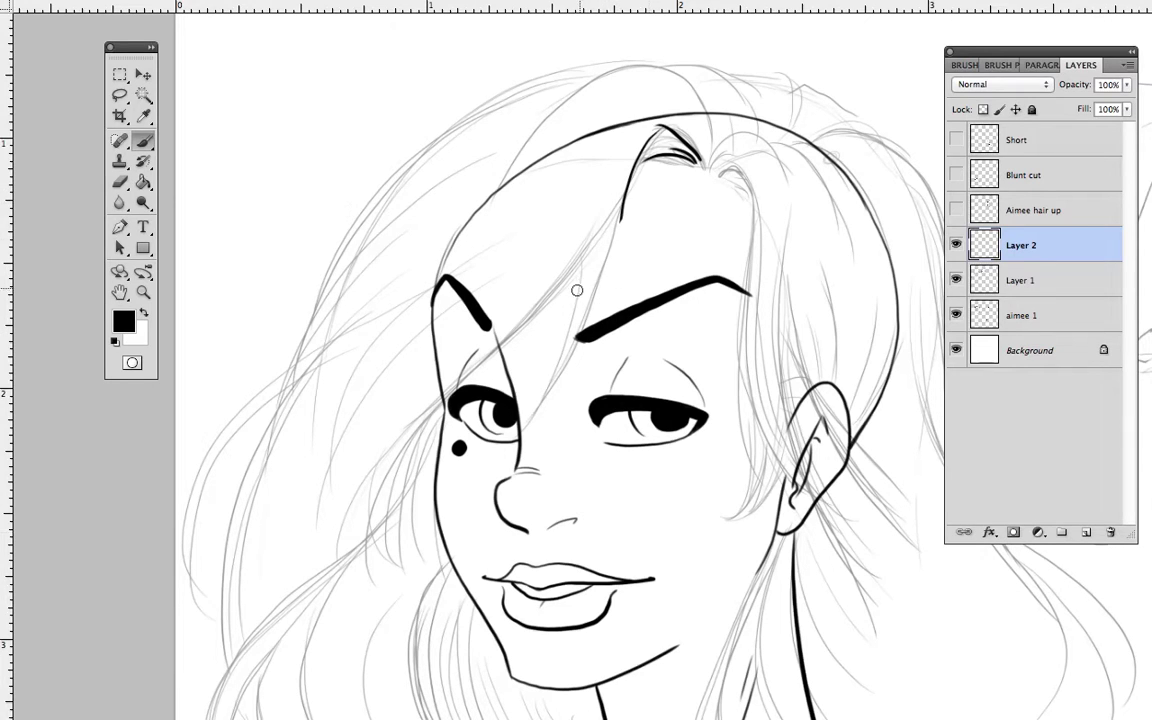
left_click_drag(587, 257, 518, 440)
left_click_drag(621, 212, 521, 441)
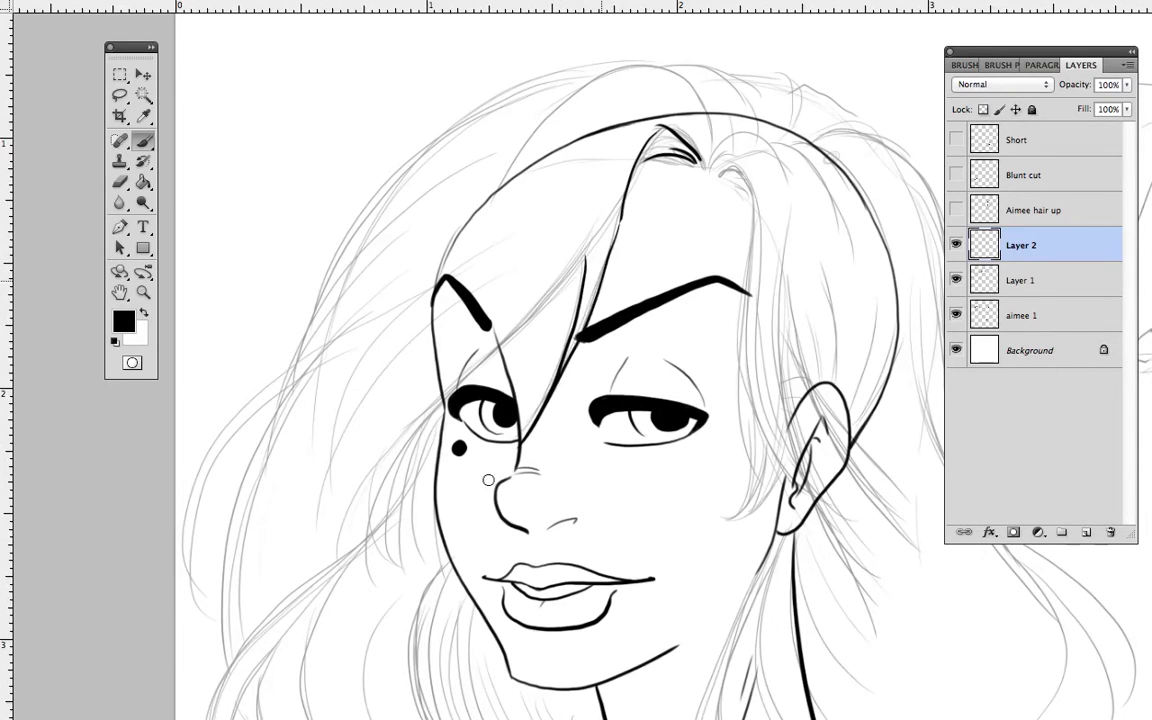
left_click_drag(582, 347, 523, 438)
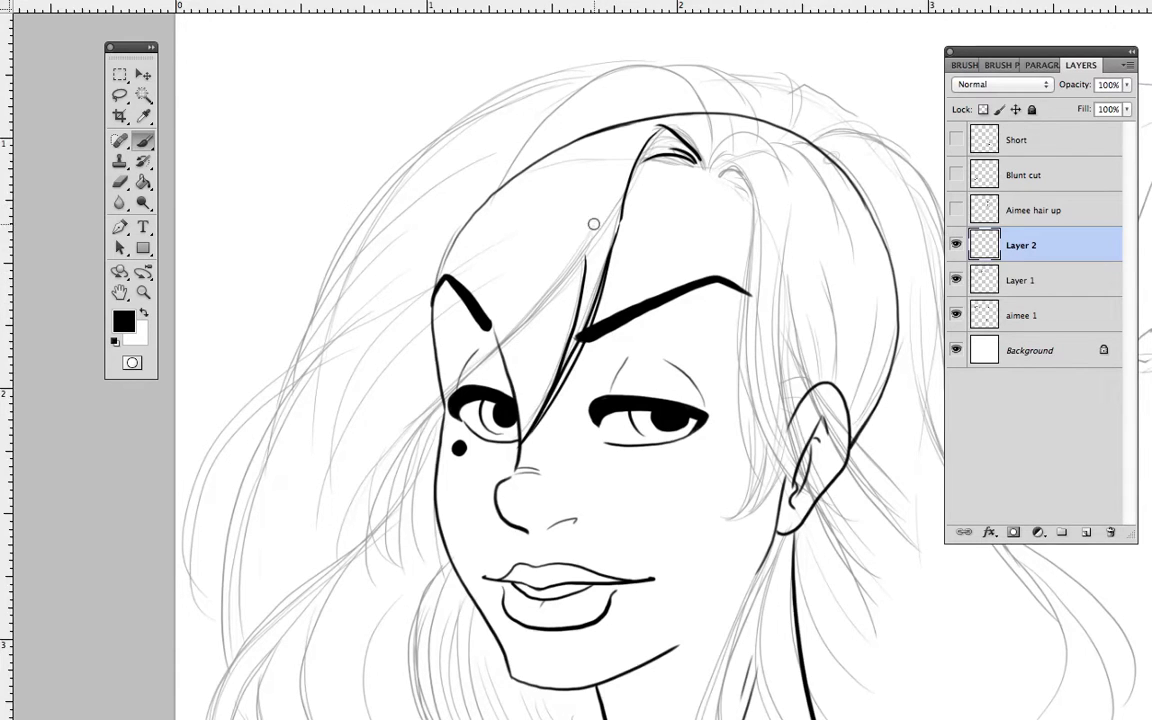
Step: Ink the swept fringe edge across the far eye, with loose pointed strands beside the far cheek and temple
left_click_drag(543, 208, 342, 565)
left_click_drag(430, 426, 392, 594)
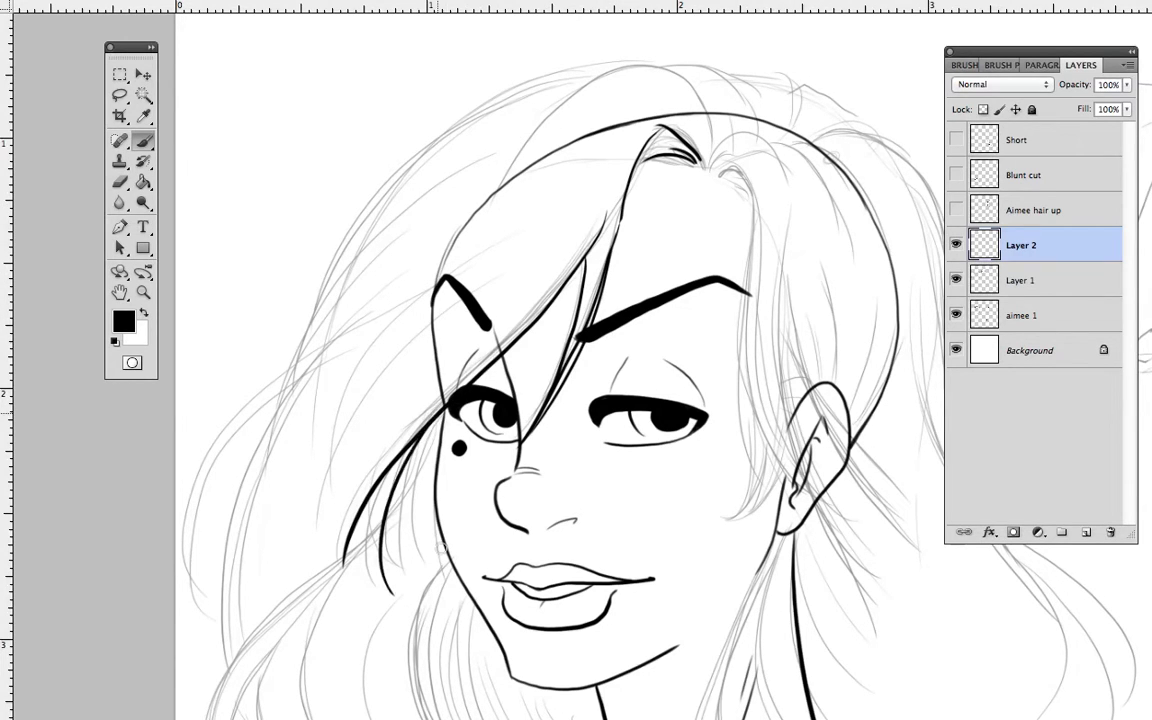
left_click_drag(435, 426, 407, 557)
left_click_drag(437, 242, 327, 506)
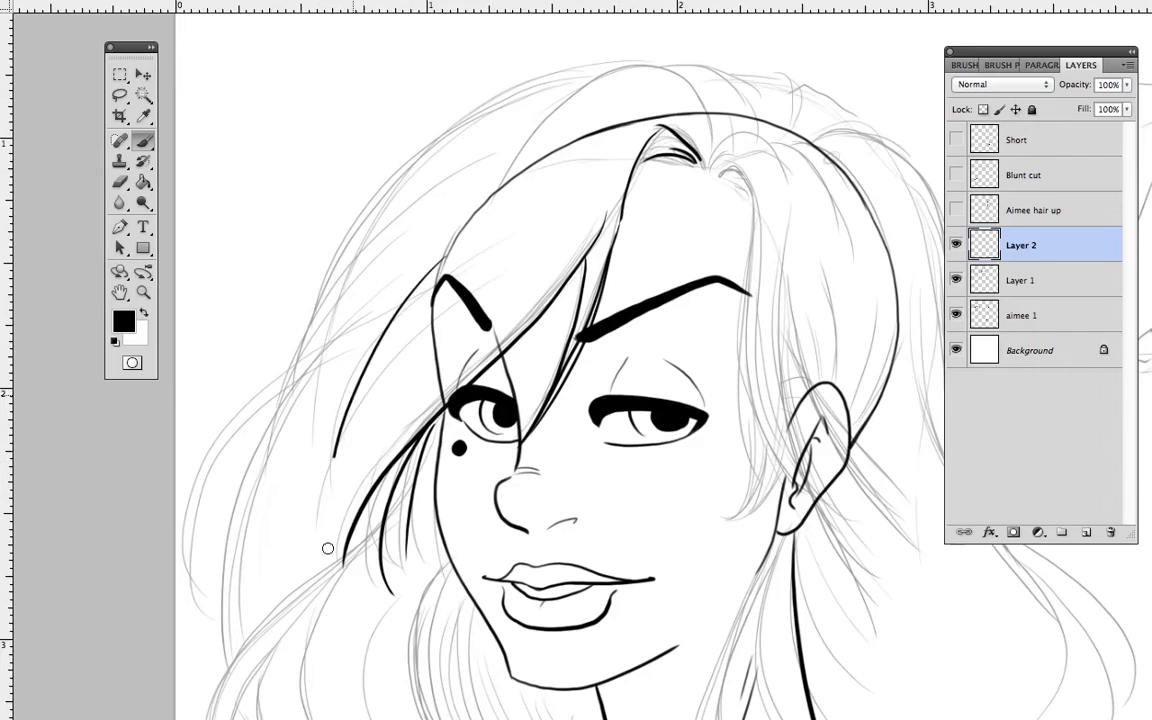
left_click_drag(382, 228, 292, 515)
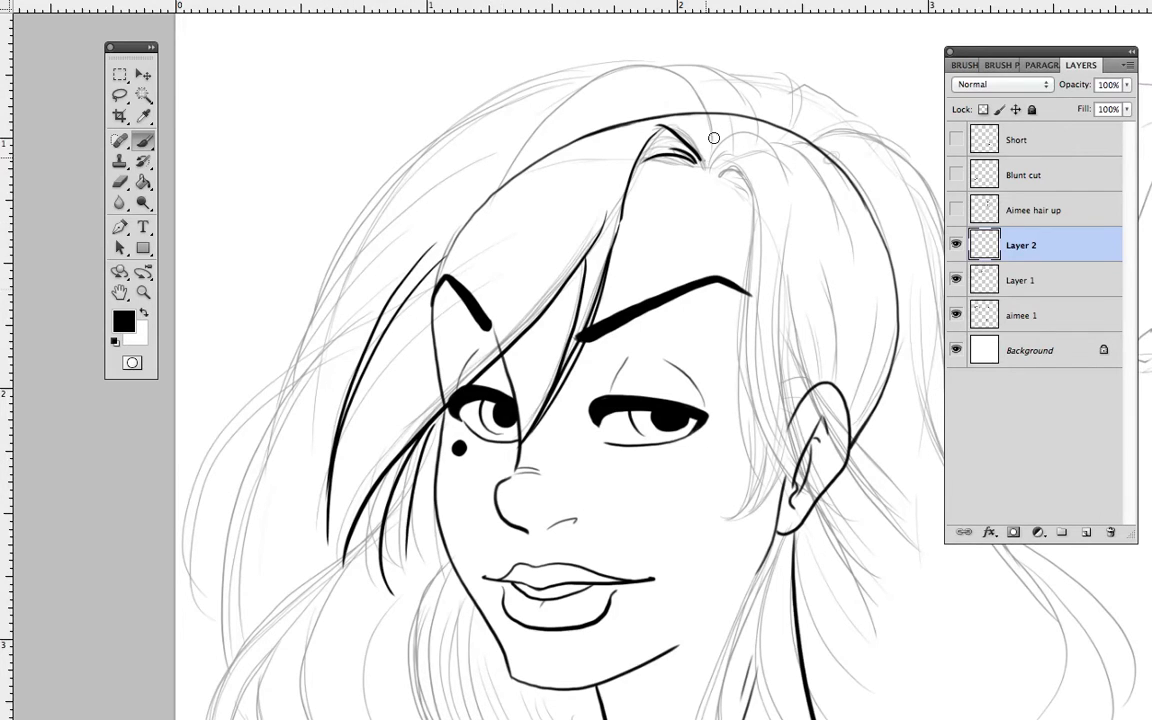
Step: Ink the raised arch and short strands around the parting, plus the near-side locks falling past the eye to the ear
left_click_drag(716, 148, 568, 112)
left_click_drag(715, 171, 755, 454)
mouse_move(743, 263)
left_mouse_down()
mouse_move(739, 343)
mouse_move(886, 637)
left_mouse_up()
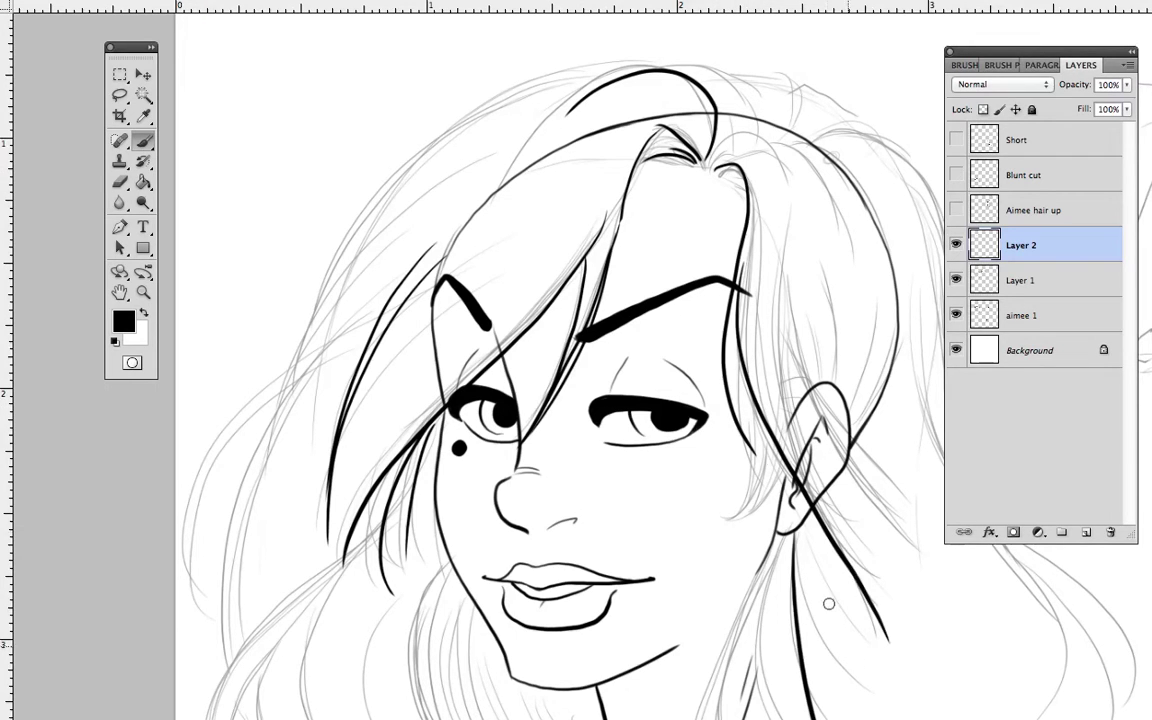
mouse_move(739, 341)
left_mouse_down()
mouse_move(752, 475)
mouse_move(734, 522)
left_mouse_up()
left_click_drag(767, 433, 748, 506)
left_click_drag(766, 434, 784, 533)
left_click_drag(708, 161, 768, 146)
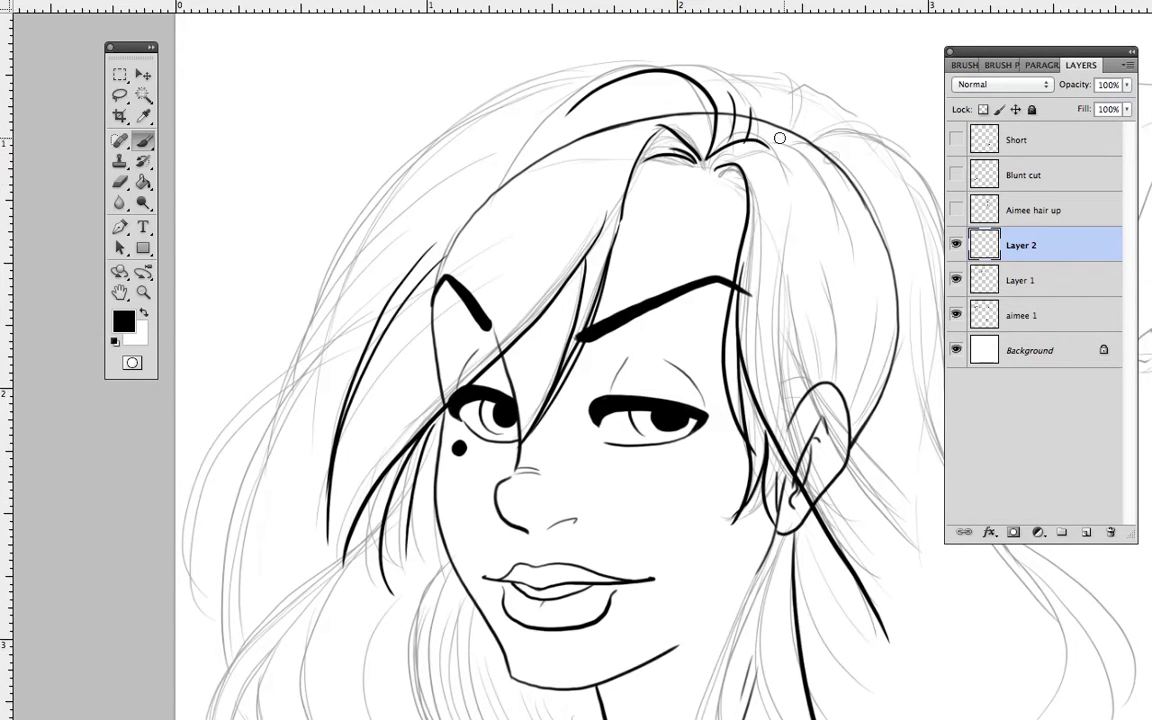
left_click_drag(755, 141, 861, 211)
Step: Ink the far-side curl below the chin with its outline and a row of curved inner strands
left_click_drag(660, 258, 778, 23)
left_click_drag(553, 520, 645, 564)
left_click_drag(555, 367, 592, 537)
mouse_move(568, 366)
left_mouse_down()
mouse_move(643, 558)
mouse_move(612, 504)
mouse_move(682, 551)
left_mouse_up()
left_click_drag(600, 409, 715, 531)
left_click_drag(655, 461, 723, 520)
left_click_drag(669, 442, 679, 448)
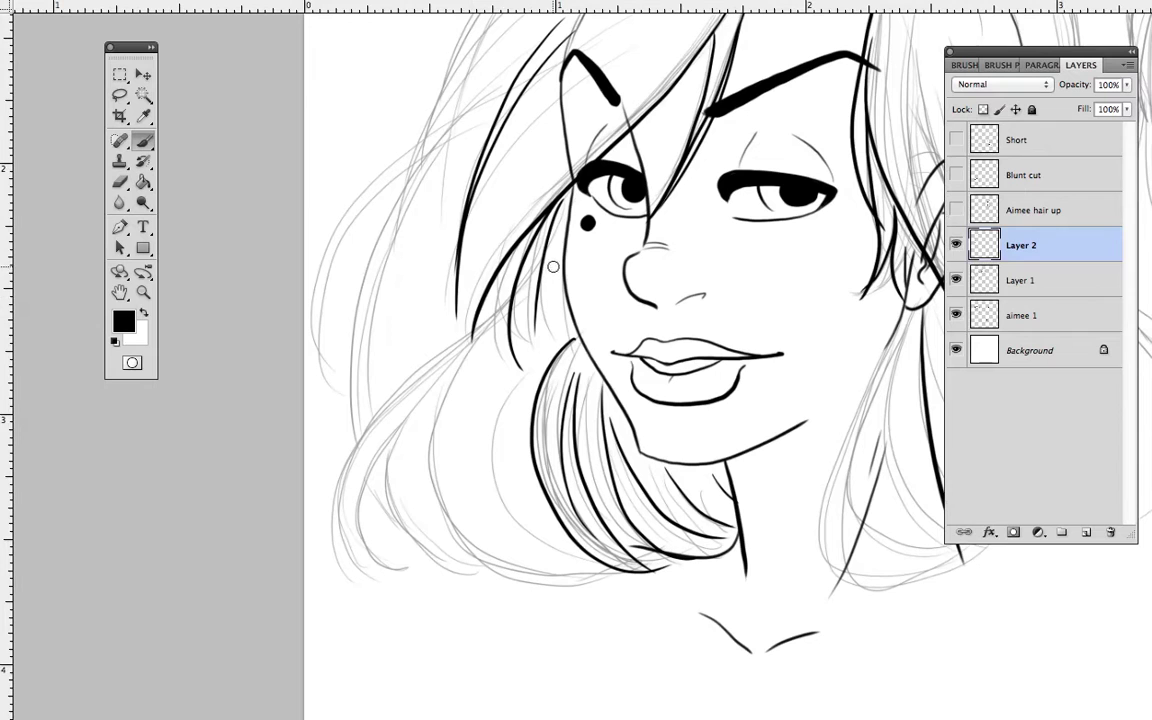
Step: Ink the outer lower lock on the far side, sweeping from the cheek into a curl with inner strands
mouse_move(493, 314)
left_mouse_down()
mouse_move(378, 398)
mouse_move(390, 566)
mouse_move(421, 556)
mouse_move(406, 405)
left_mouse_up()
left_click_drag(398, 418, 415, 563)
left_click_drag(404, 404, 457, 567)
Step: Ink the long outer strands down the far side of the hair, including the flipped outer lock and its hooked tip
left_click_drag(700, 319, 671, 449)
left_click_drag(341, 547, 354, 364)
left_click_drag(405, 190, 308, 430)
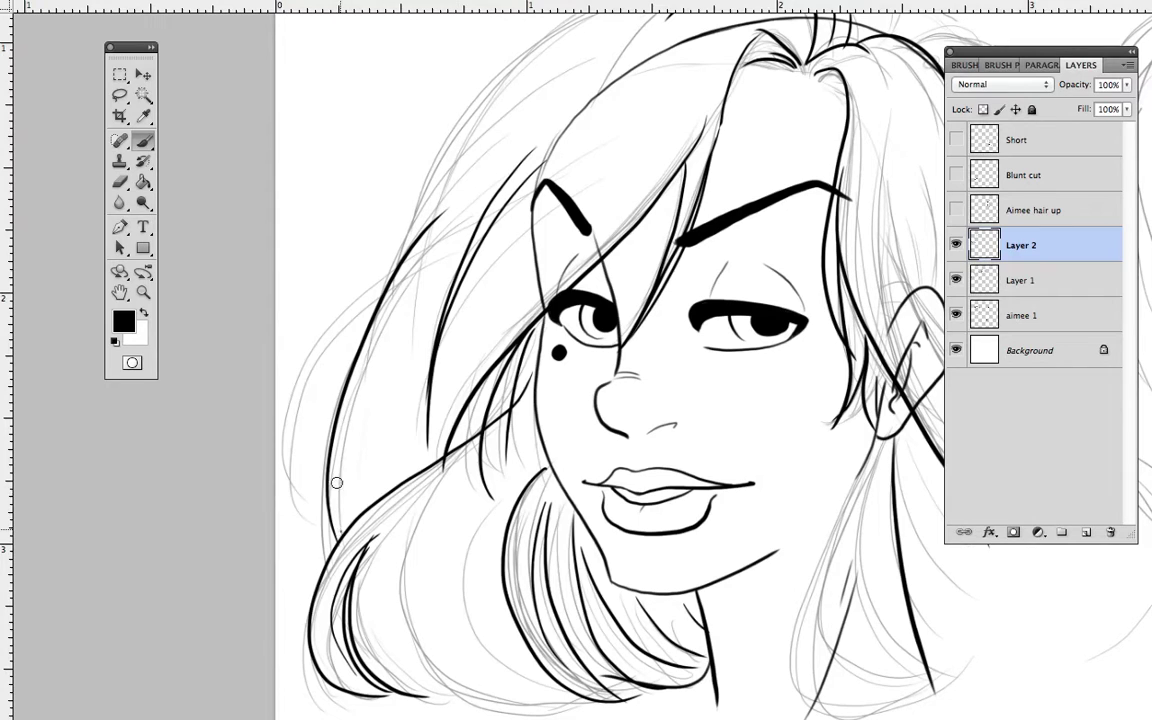
left_click_drag(306, 478, 369, 280)
left_click_drag(432, 140, 311, 378)
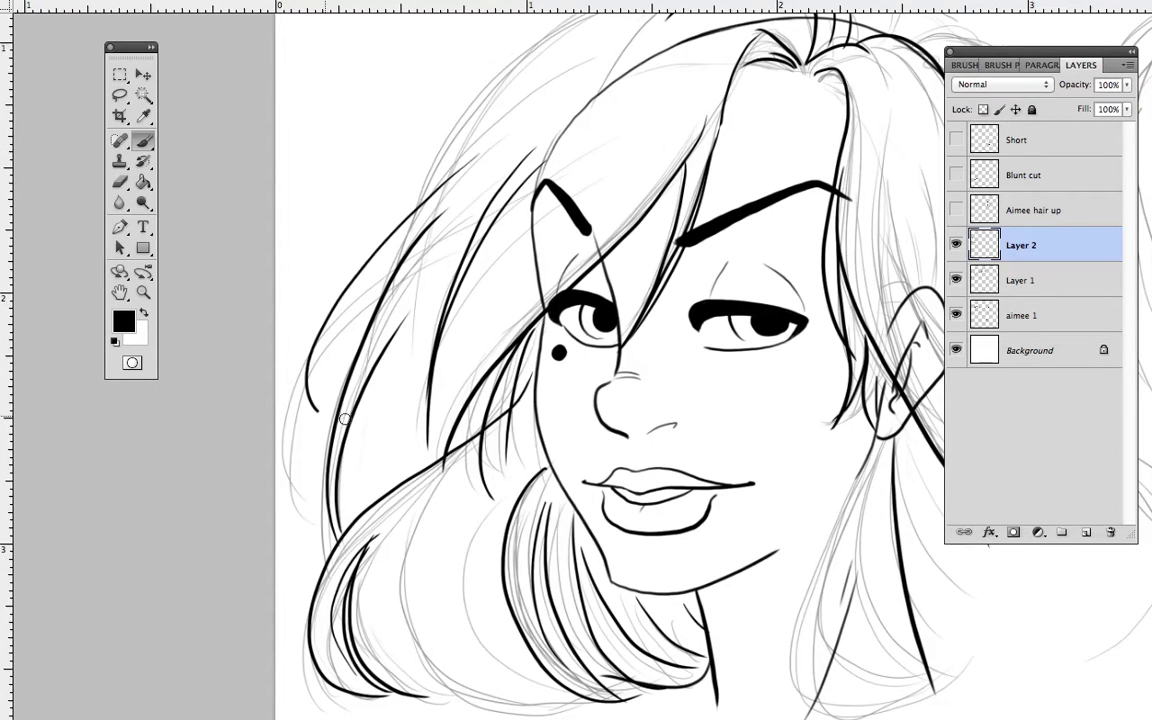
left_click_drag(442, 152, 289, 360)
left_click_drag(420, 288, 394, 334)
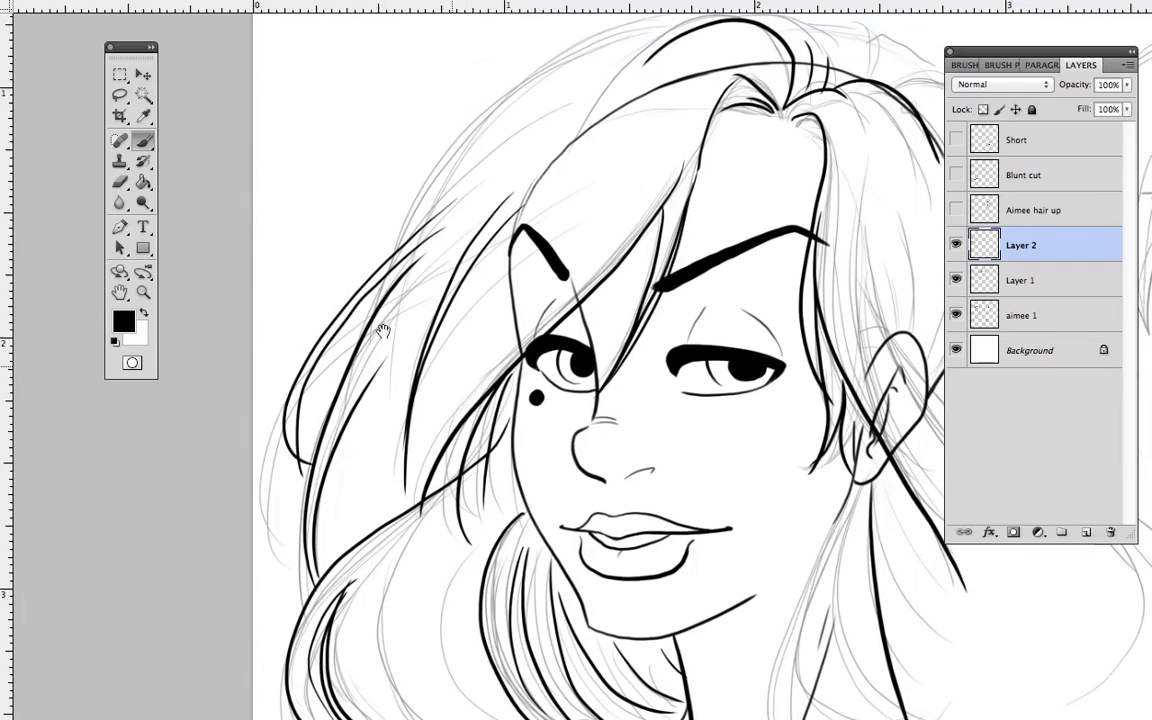
left_click_drag(307, 440, 298, 490)
left_click_drag(296, 458, 313, 467)
left_click_drag(295, 425, 316, 464)
Step: Ink the outer contour of the hair over the crown and continue it down the back of the ponytail
left_click_drag(612, 167, 507, 309)
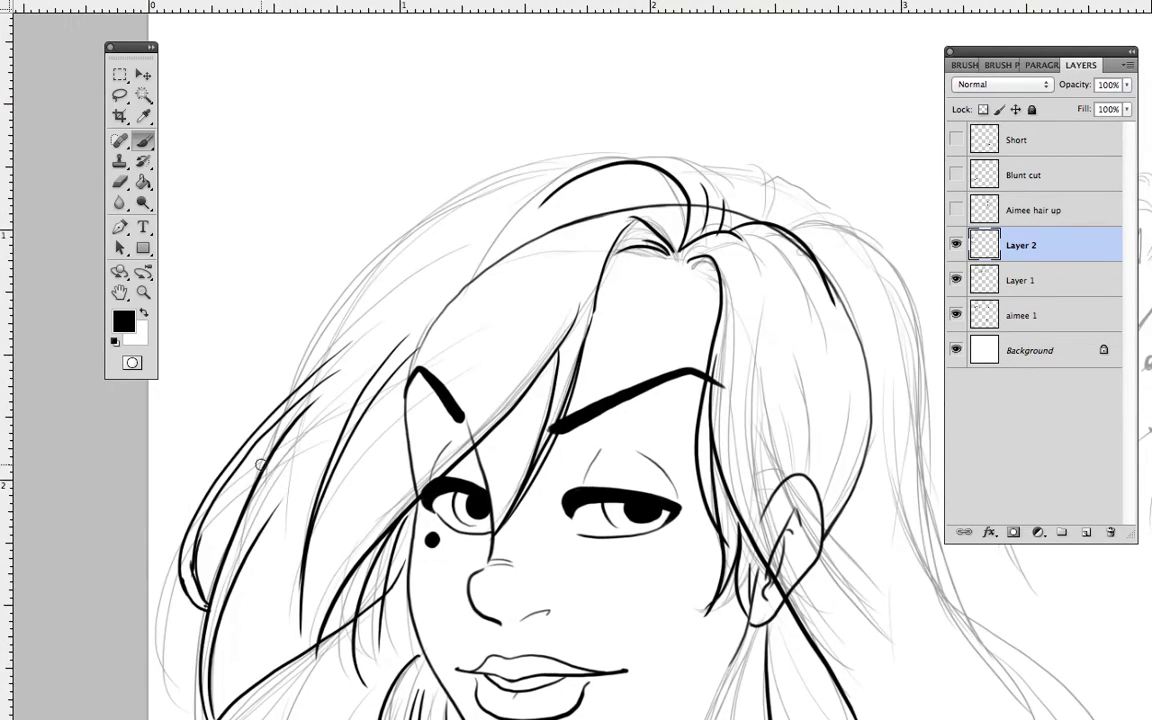
mouse_move(235, 422)
left_mouse_down()
mouse_move(323, 330)
mouse_move(446, 208)
mouse_move(668, 150)
left_mouse_up()
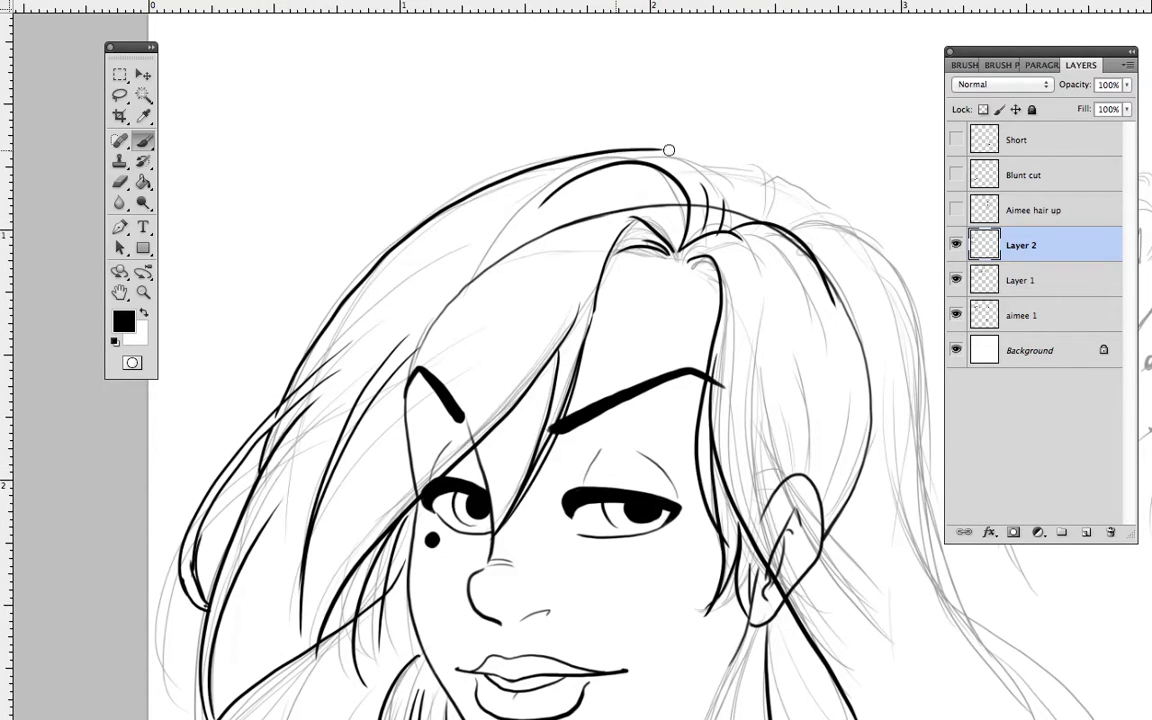
mouse_move(790, 221)
left_mouse_down()
mouse_move(862, 226)
mouse_move(752, 174)
mouse_move(760, 217)
mouse_move(643, 152)
left_mouse_up()
mouse_move(900, 292)
left_mouse_down()
mouse_move(782, 247)
mouse_move(743, 252)
left_mouse_up()
mouse_move(648, 176)
left_mouse_down()
mouse_move(705, 188)
mouse_move(826, 618)
left_mouse_up()
left_click_drag(693, 367, 790, 577)
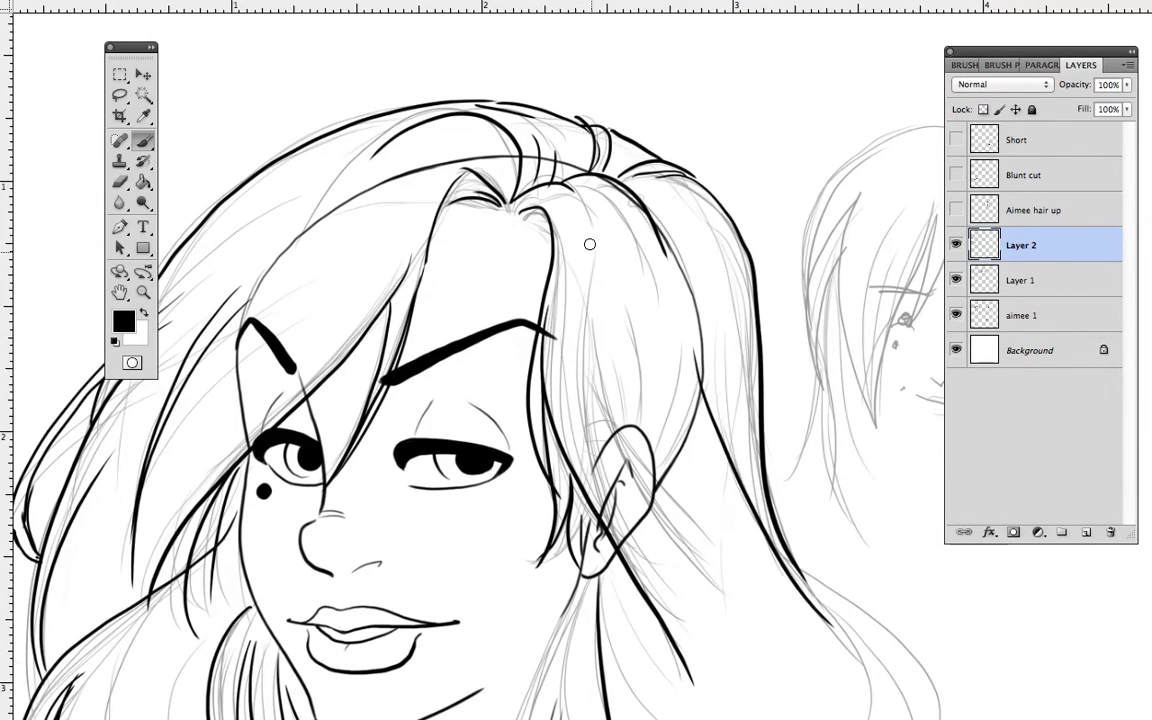
Step: Ink long diagonal strands from the near-side crown down across the ear
mouse_move(592, 212)
left_mouse_down()
mouse_move(607, 254)
mouse_move(584, 440)
mouse_move(679, 574)
mouse_move(650, 560)
left_mouse_up()
mouse_move(604, 309)
left_mouse_down()
mouse_move(661, 532)
mouse_move(793, 660)
left_mouse_up()
mouse_move(626, 432)
left_mouse_down()
mouse_move(642, 286)
mouse_move(664, 344)
left_mouse_up()
Step: Ink the ponytail's rounded lower curls behind the neck down to the shoulder
mouse_move(836, 490)
left_mouse_down()
mouse_move(733, 328)
mouse_move(690, 337)
left_mouse_up()
mouse_move(581, 190)
left_mouse_down()
mouse_move(634, 321)
mouse_move(728, 392)
mouse_move(786, 508)
mouse_move(678, 561)
left_mouse_up()
mouse_move(698, 541)
left_mouse_down()
mouse_move(717, 522)
mouse_move(697, 419)
mouse_move(560, 563)
mouse_move(479, 604)
left_mouse_up()
left_click_drag(362, 482, 609, 422)
Step: Ink the looping locks below the ear beside the neck, with their inner strands
mouse_move(671, 277)
left_mouse_down()
mouse_move(610, 370)
mouse_move(678, 518)
left_mouse_up()
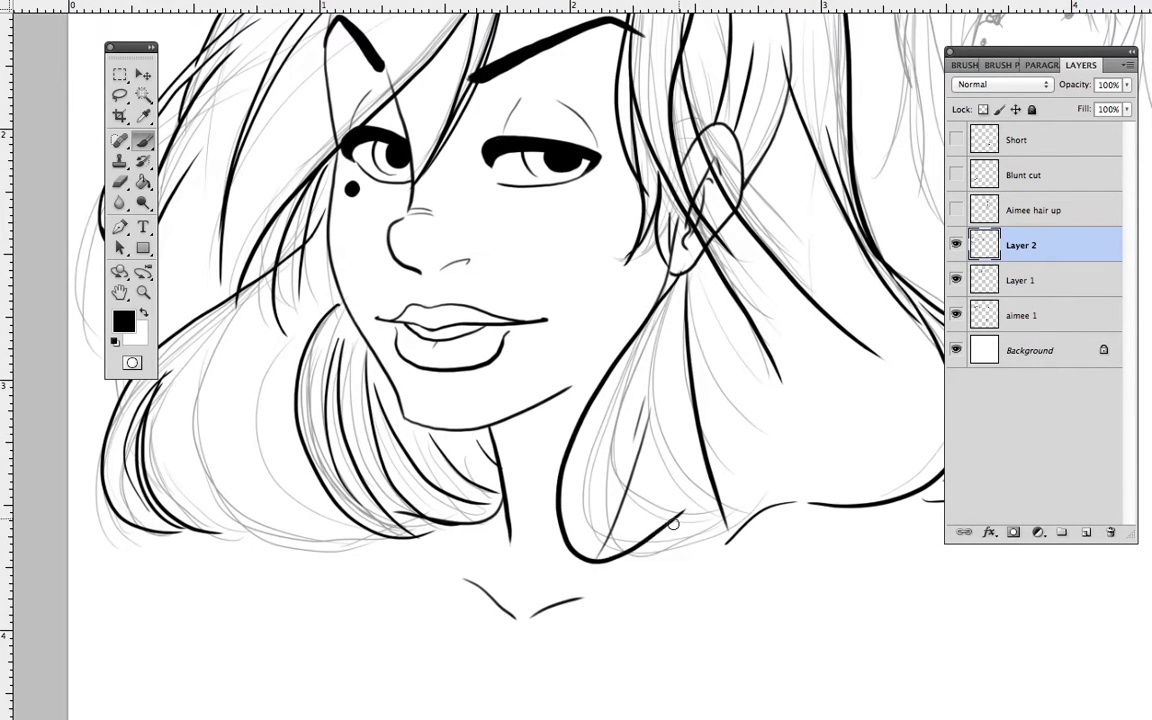
mouse_move(610, 399)
left_mouse_down()
mouse_move(602, 488)
mouse_move(654, 528)
mouse_move(605, 446)
left_mouse_up()
left_click_drag(609, 541, 660, 518)
mouse_move(668, 338)
left_mouse_down()
mouse_move(658, 524)
mouse_move(742, 515)
mouse_move(648, 489)
mouse_move(656, 322)
mouse_move(655, 522)
left_mouse_up()
mouse_move(674, 323)
left_mouse_down()
mouse_move(670, 540)
mouse_move(681, 556)
mouse_move(719, 538)
left_mouse_up()
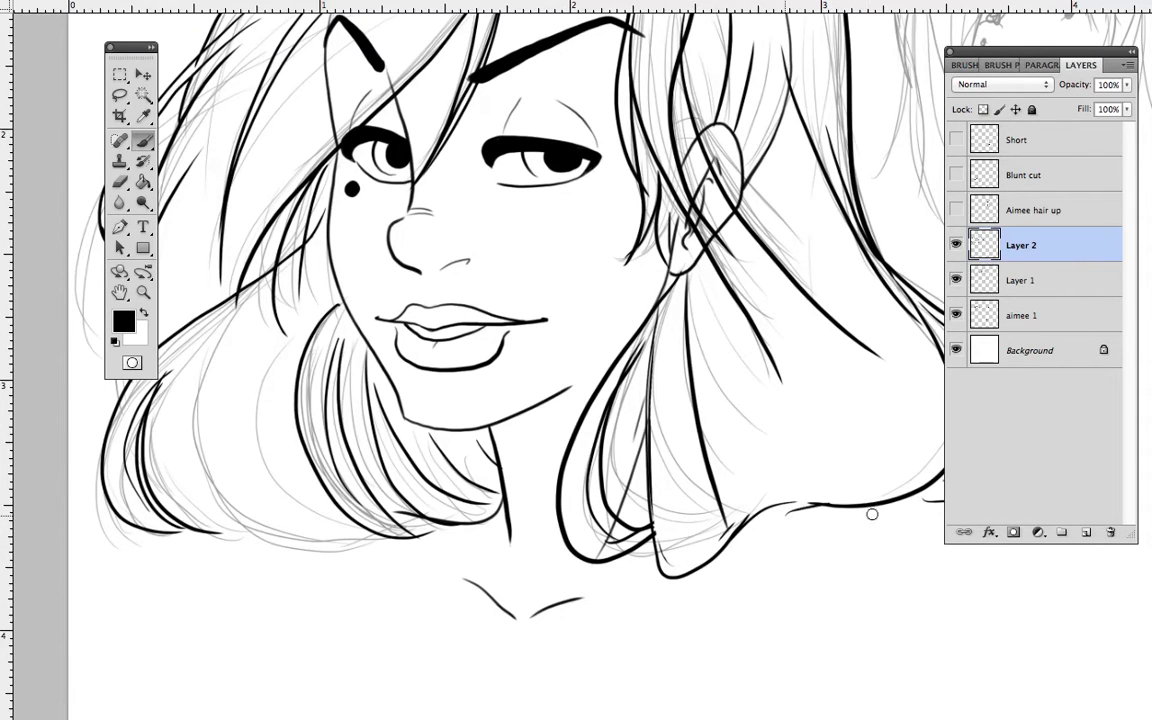
Step: Ink the shoulder and upper arm outline and strengthen the collarbone lines
mouse_move(905, 519)
left_mouse_down()
mouse_move(816, 503)
mouse_move(701, 561)
left_mouse_up()
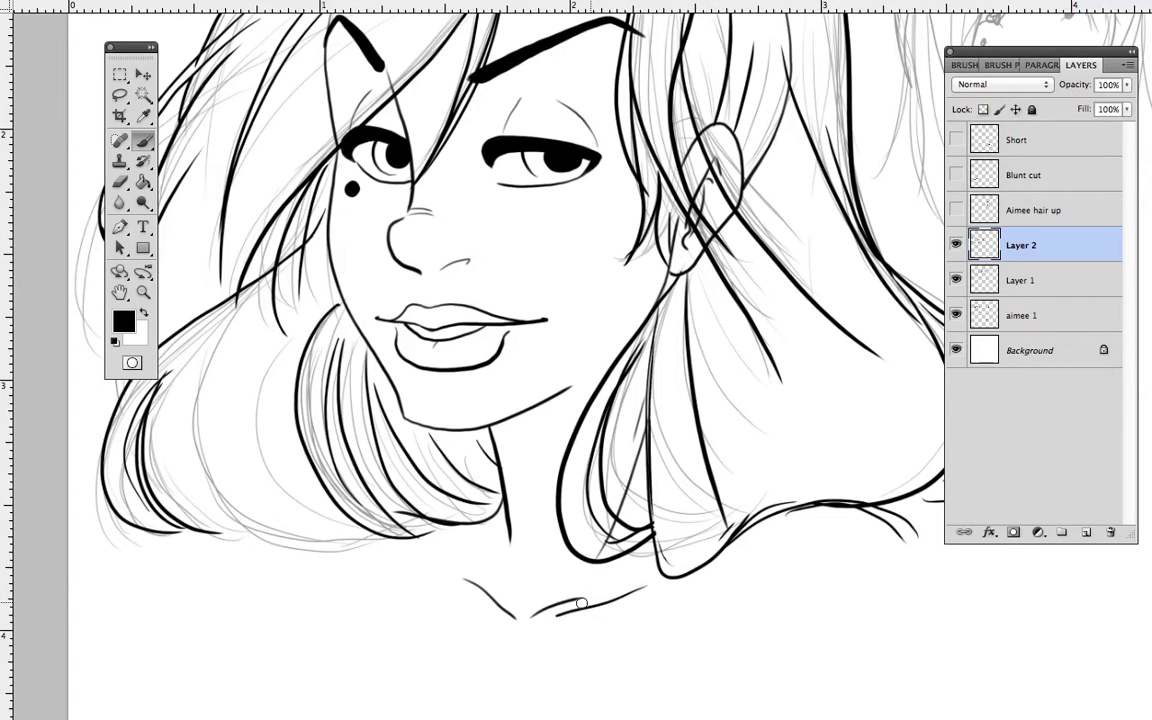
mouse_move(931, 565)
left_mouse_down()
mouse_move(816, 510)
mouse_move(832, 601)
left_mouse_up()
left_click_drag(690, 486, 725, 566)
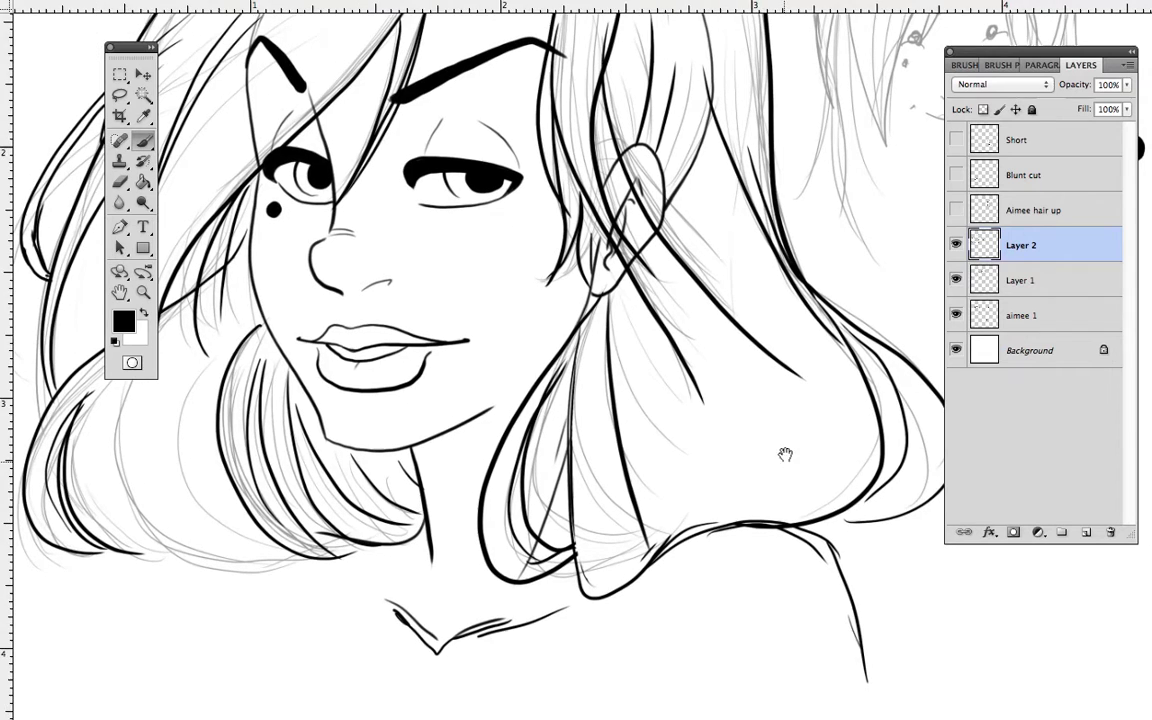
left_click_drag(910, 512, 789, 503)
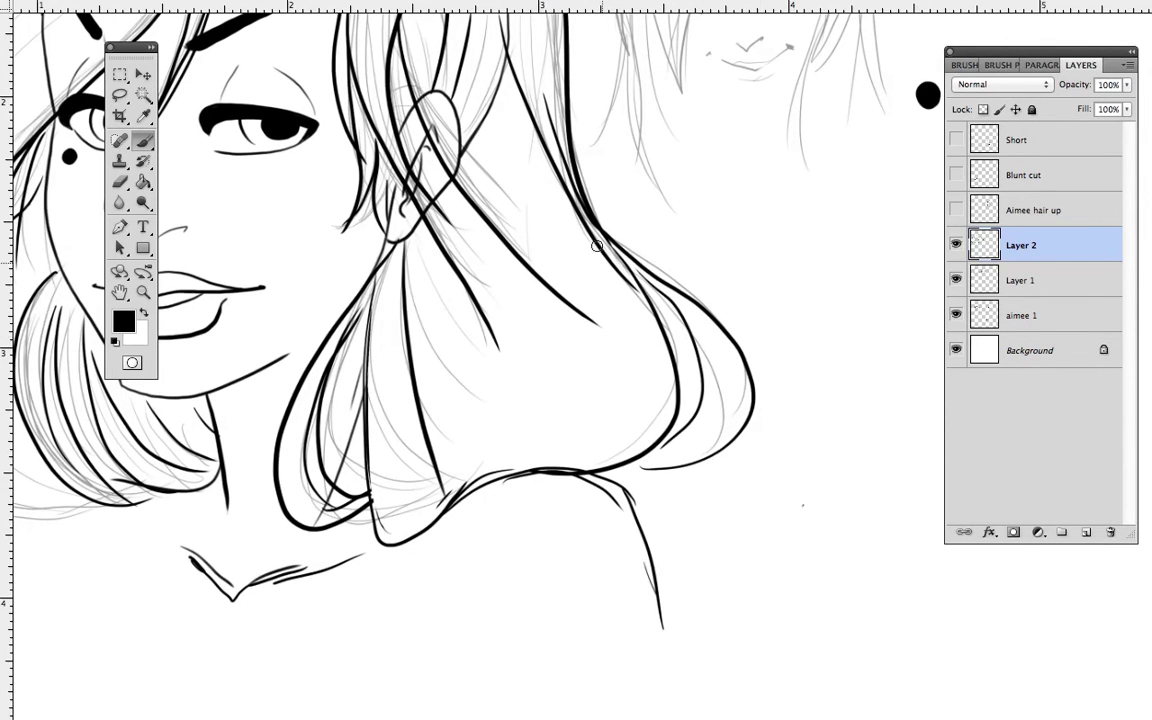
Step: Ink strands from behind the ear down over the shoulder and clear the ponytail's rounded lower curls
mouse_move(437, 266)
left_mouse_down()
mouse_move(468, 390)
mouse_move(600, 412)
left_mouse_up()
mouse_move(660, 471)
left_mouse_down()
mouse_move(643, 549)
mouse_move(644, 467)
mouse_move(514, 409)
mouse_move(413, 236)
left_mouse_up()
mouse_move(413, 237)
left_mouse_down()
mouse_move(450, 323)
mouse_move(557, 398)
mouse_move(440, 290)
mouse_move(414, 215)
mouse_move(480, 383)
mouse_move(571, 366)
mouse_move(421, 230)
mouse_move(500, 359)
mouse_move(620, 444)
mouse_move(618, 533)
mouse_move(641, 593)
left_mouse_up()
mouse_move(419, 250)
left_mouse_down()
mouse_move(472, 336)
mouse_move(465, 384)
mouse_move(558, 396)
mouse_move(657, 442)
mouse_move(658, 516)
left_mouse_up()
left_click_drag(645, 465, 674, 452)
mouse_move(653, 384)
left_mouse_down()
mouse_move(697, 453)
mouse_move(672, 315)
mouse_move(716, 334)
mouse_move(749, 409)
left_mouse_up()
key("ctrl+alt+z")
key("ctrl+alt+z")
Step: Ink a longer ponytail back contour sweeping down past the upper arm and thicken its inner edge over the shoulder
left_click_drag(546, 148, 644, 319)
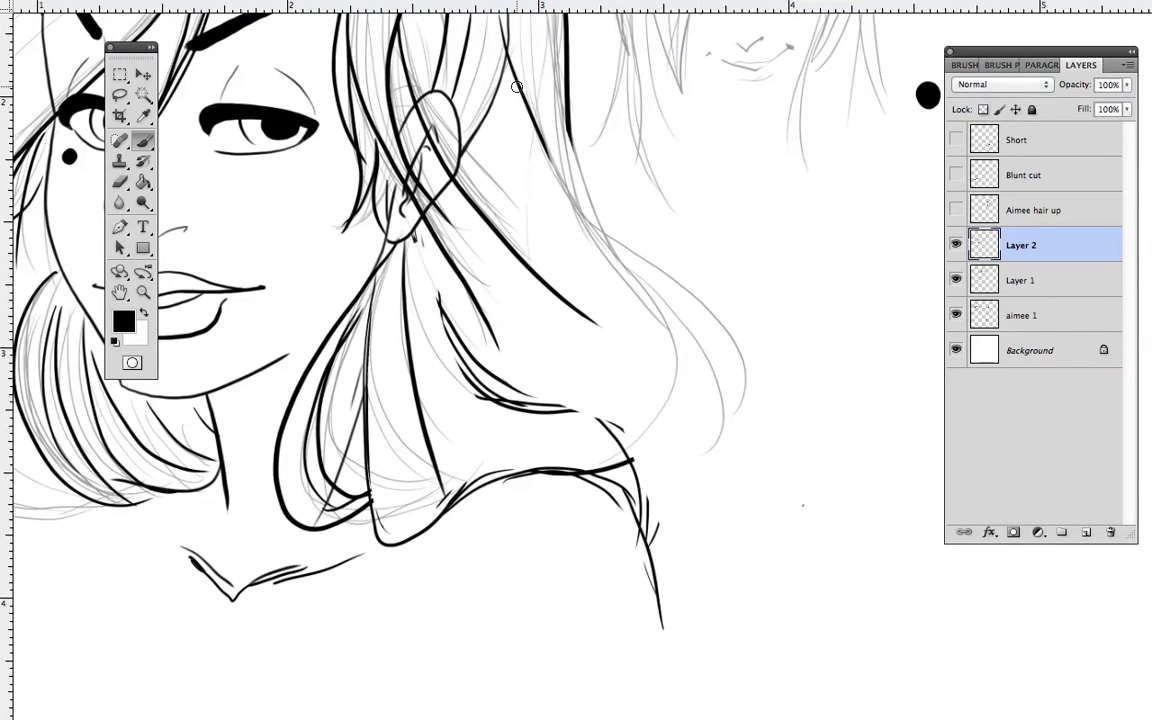
mouse_move(549, 151)
left_mouse_down()
mouse_move(676, 342)
mouse_move(655, 565)
left_mouse_up()
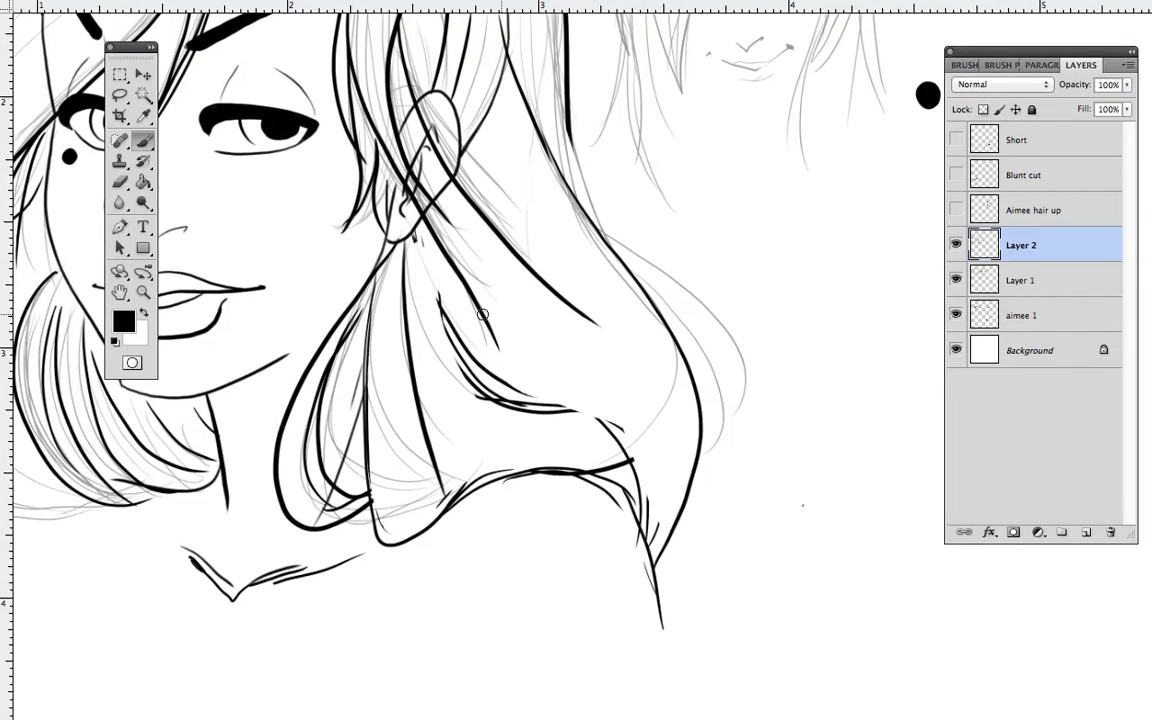
mouse_move(417, 240)
left_mouse_down()
mouse_move(464, 363)
mouse_move(490, 390)
left_mouse_up()
left_click_drag(453, 309, 518, 403)
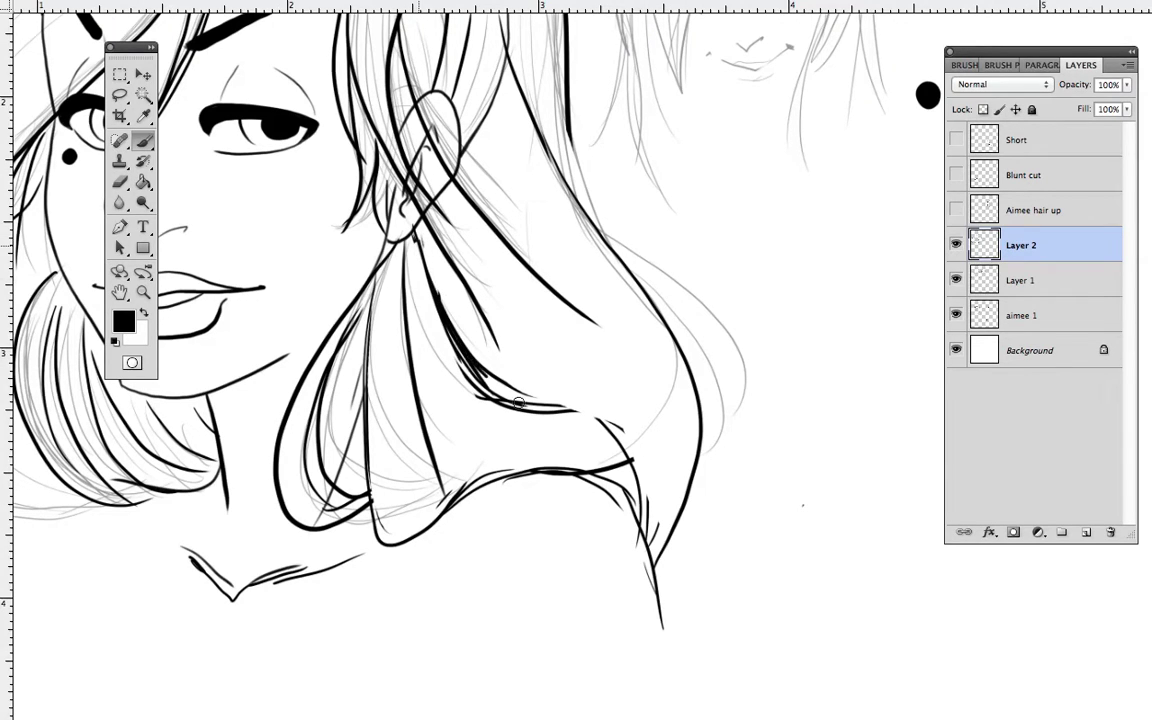
left_click_drag(424, 268, 632, 465)
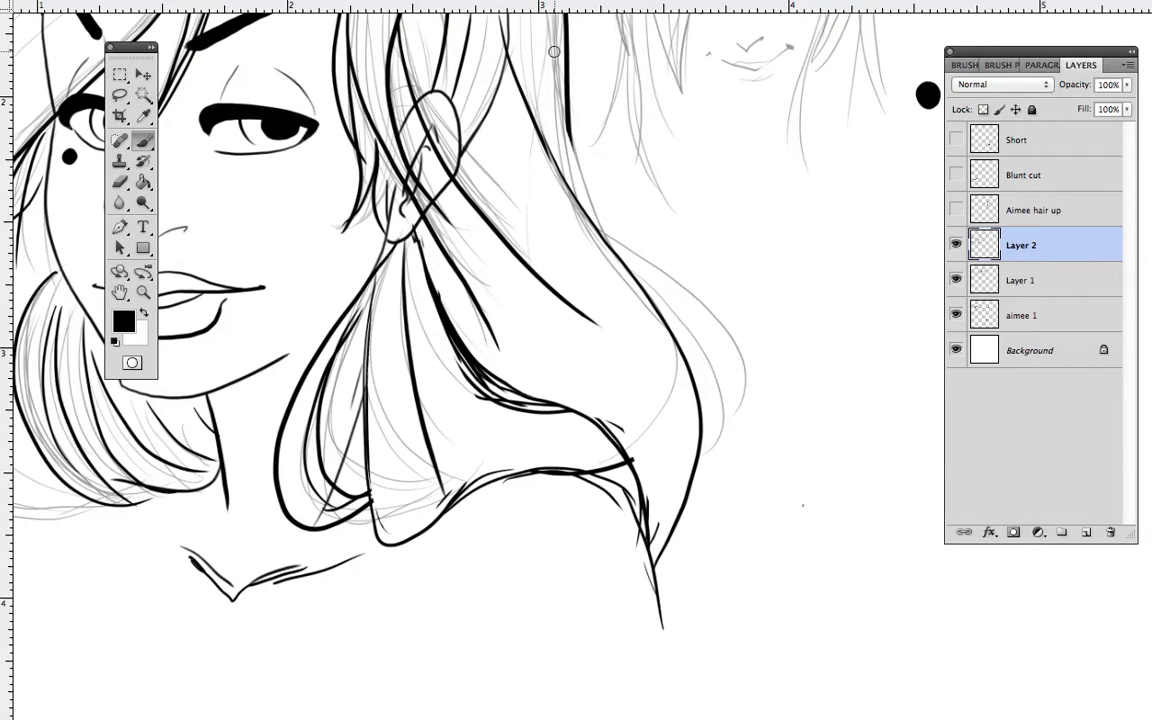
mouse_move(551, 60)
left_mouse_down()
mouse_move(580, 190)
mouse_move(696, 433)
left_mouse_up()
Step: Thicken the outline of the lock hanging below the ear beside the neck
scroll(707, 661, "down", 5)
scroll(707, 661, "left", 8)
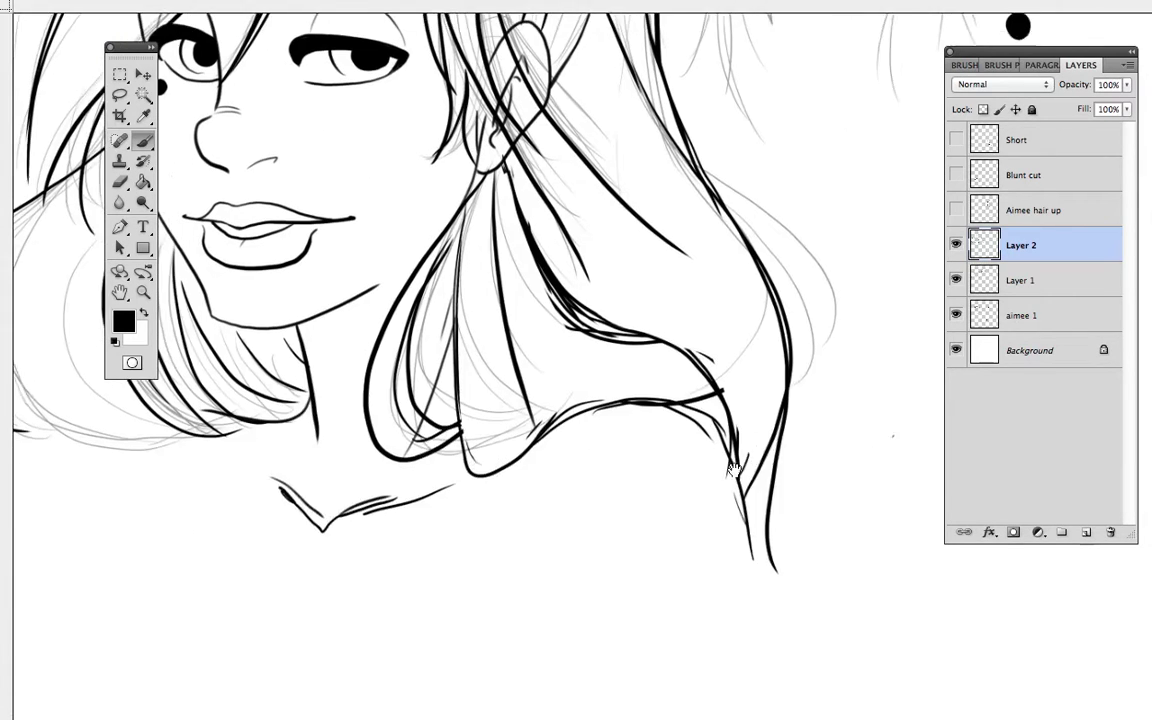
mouse_move(563, 417)
left_mouse_down()
mouse_move(560, 437)
mouse_move(573, 412)
mouse_move(560, 445)
mouse_move(604, 426)
mouse_move(501, 468)
mouse_move(498, 253)
left_mouse_up()
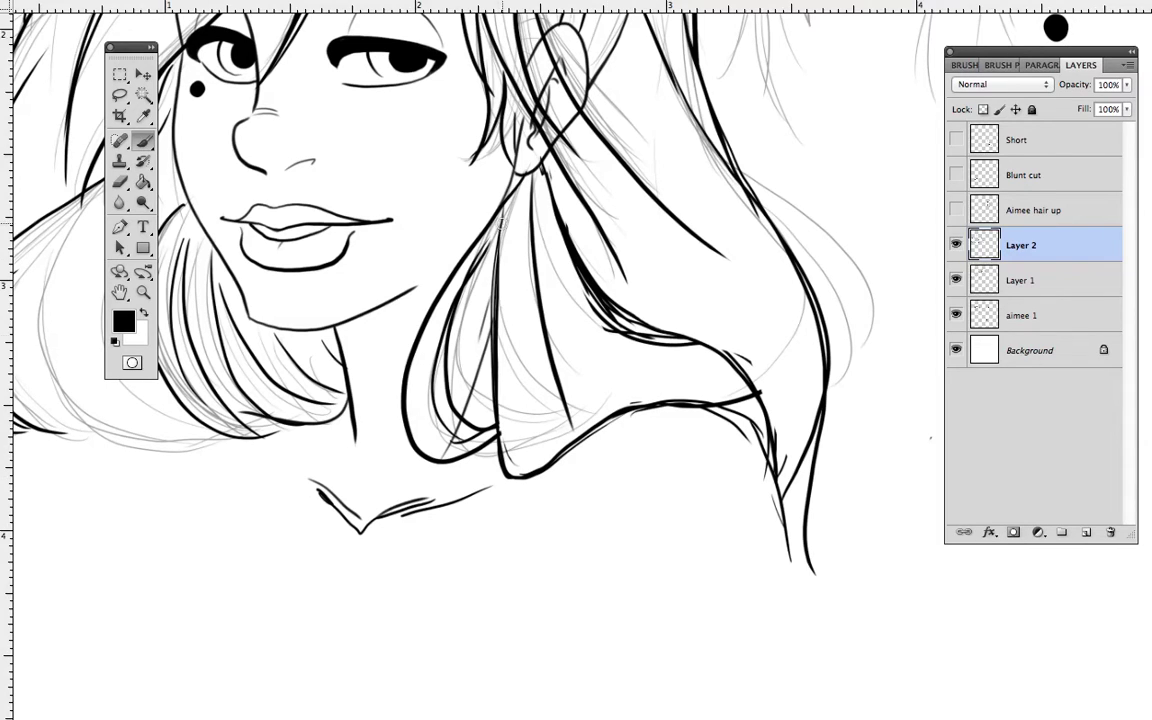
Step: Thicken the inner strands and lower curve of the lock hanging below the ear beside the neck
mouse_move(454, 297)
left_mouse_down()
mouse_move(495, 431)
mouse_move(452, 428)
mouse_move(495, 431)
left_mouse_up()
left_click_drag(424, 368, 466, 440)
left_click_drag(443, 324, 424, 367)
mouse_move(504, 199)
left_mouse_down()
mouse_move(466, 247)
mouse_move(468, 456)
left_mouse_up()
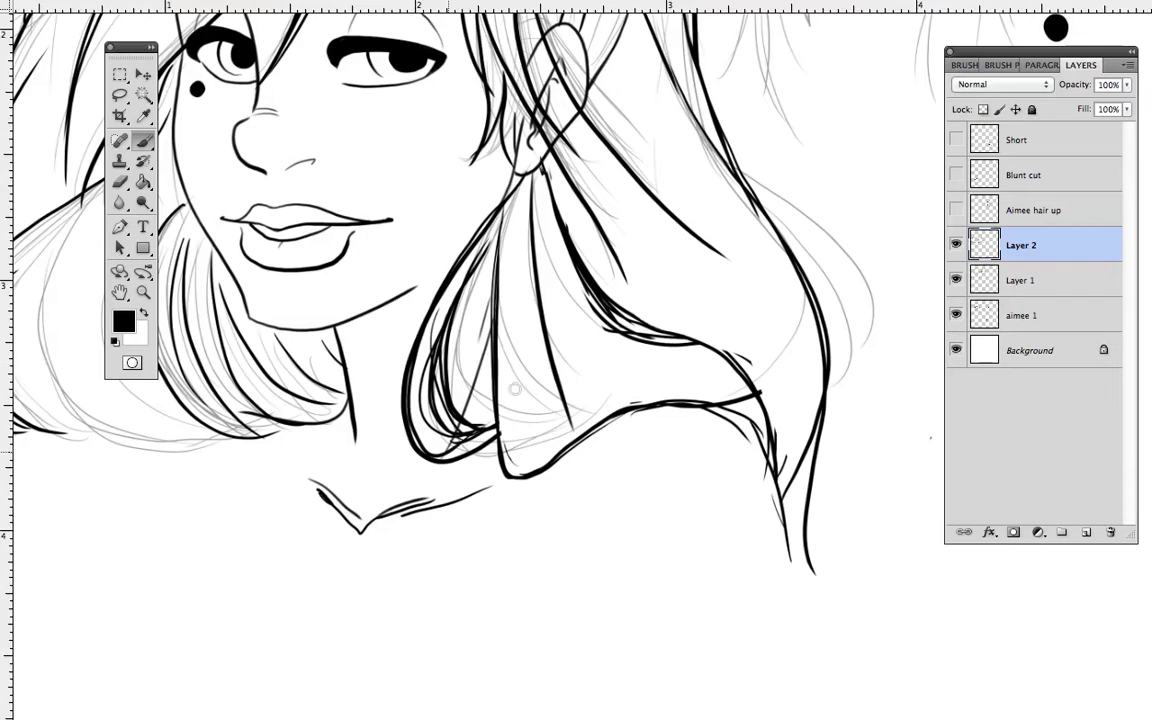
Step: Hide the Layer 1 rough sketch and review the inked hair as a whole
left_click_drag(593, 180, 733, 349)
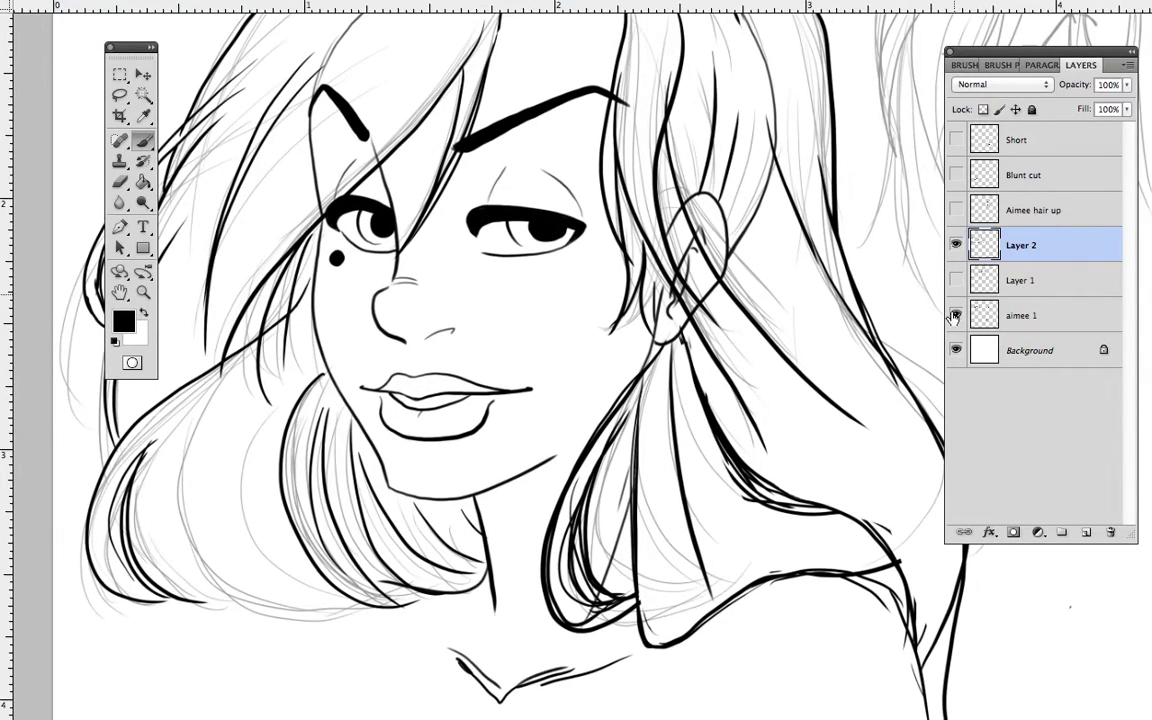
scroll(772, 506, "down", 4)
scroll(786, 490, "up", 2)
left_click_drag(608, 400, 659, 427)
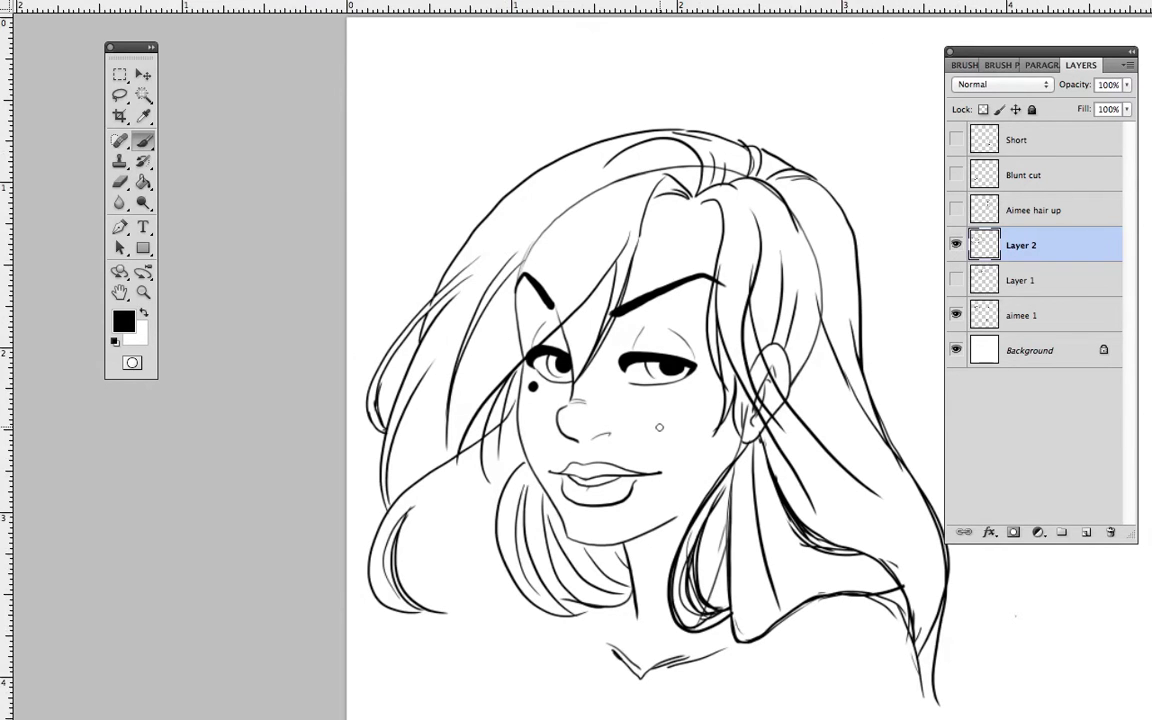
Step: Ink a strand along the inner edge of the lock below the ear and clear its crowded inner lines
left_click_drag(780, 522, 723, 475)
scroll(774, 511, "up", 4)
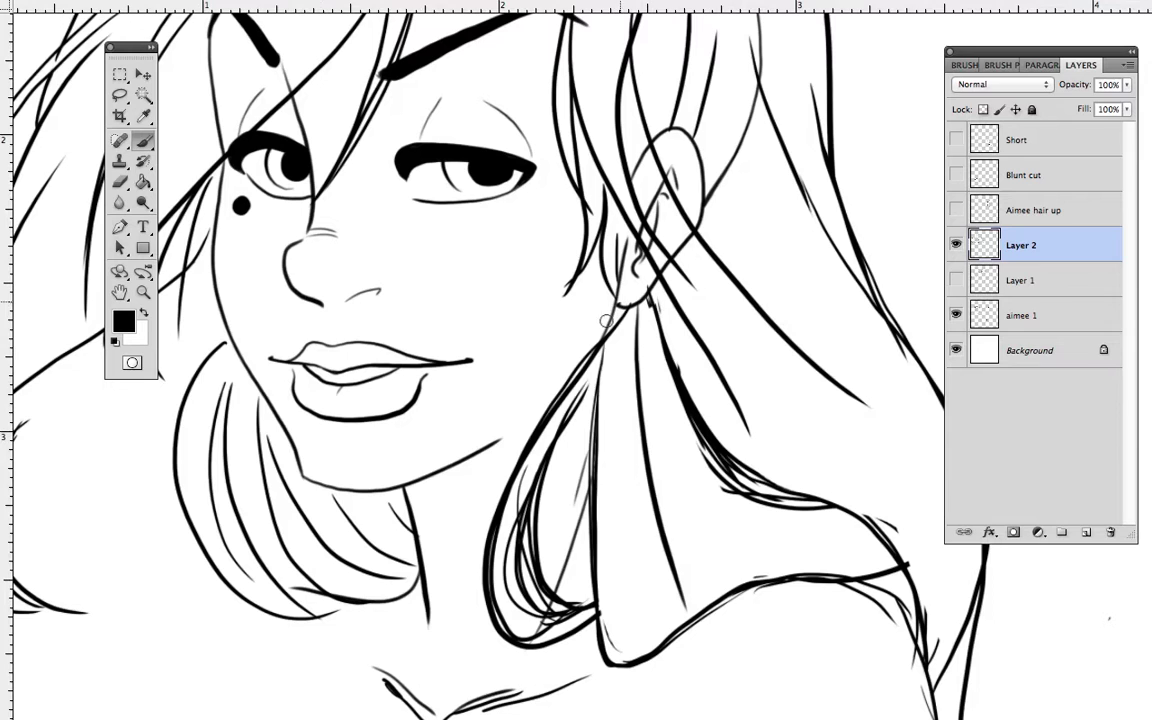
mouse_move(609, 339)
left_mouse_down()
mouse_move(584, 451)
mouse_move(588, 603)
left_mouse_up()
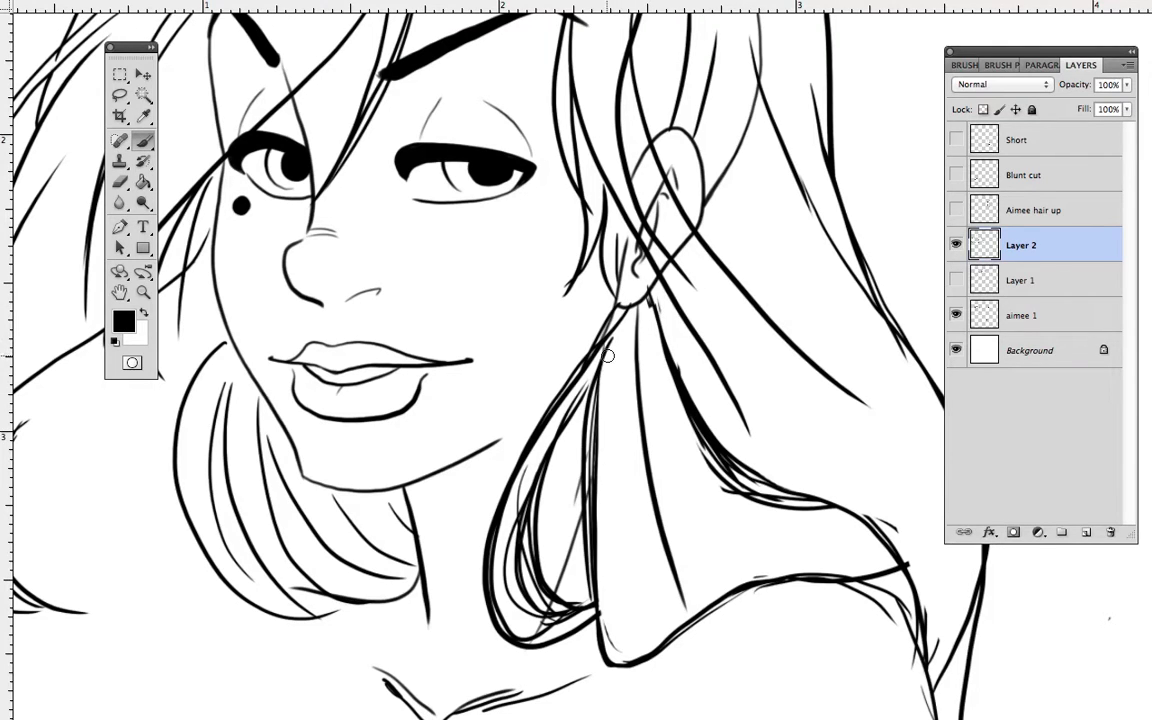
left_click_drag(601, 366, 549, 544)
left_click_drag(620, 319, 513, 540)
mouse_move(562, 410)
left_mouse_down()
mouse_move(523, 573)
mouse_move(547, 628)
left_mouse_up()
left_click_drag(519, 531, 512, 588)
mouse_move(542, 470)
left_mouse_down()
mouse_move(617, 331)
mouse_move(606, 327)
mouse_move(509, 500)
left_mouse_up()
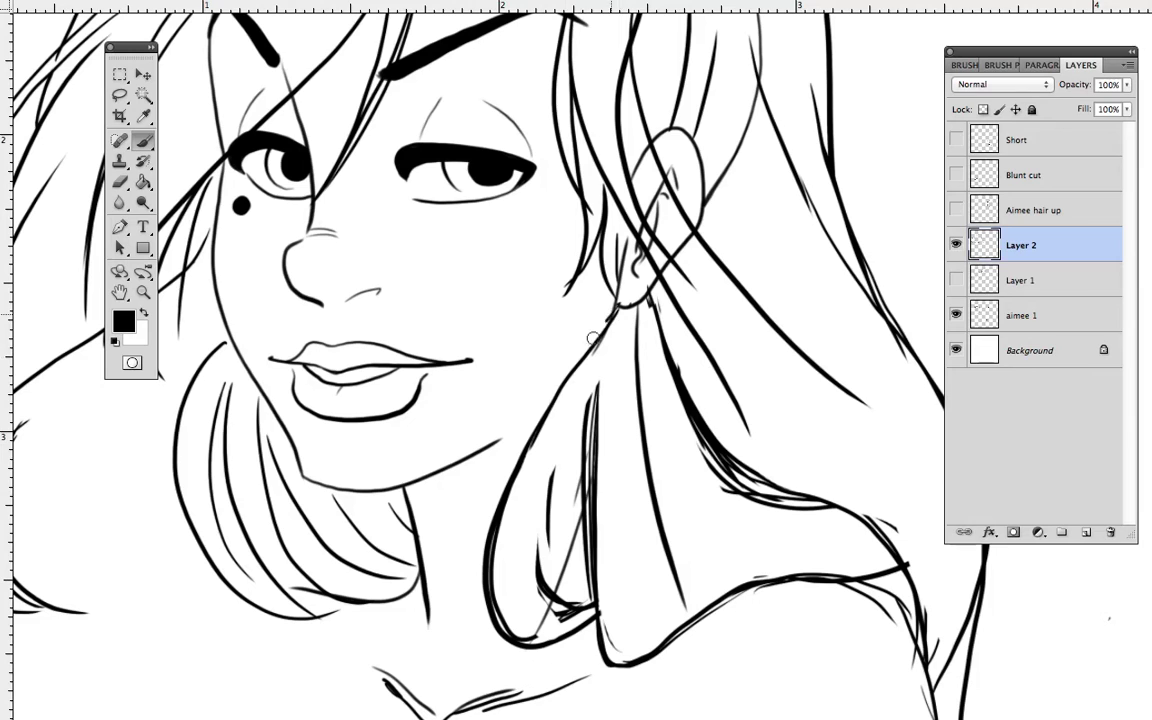
Step: Re-ink the lock's upper outline where it meets the earlobe and add thick strands inside its lower curl
left_click_drag(612, 308, 596, 389)
mouse_move(625, 333)
left_mouse_down()
mouse_move(561, 630)
mouse_move(558, 456)
left_mouse_up()
left_click_drag(547, 499, 540, 580)
left_click_drag(597, 391, 583, 606)
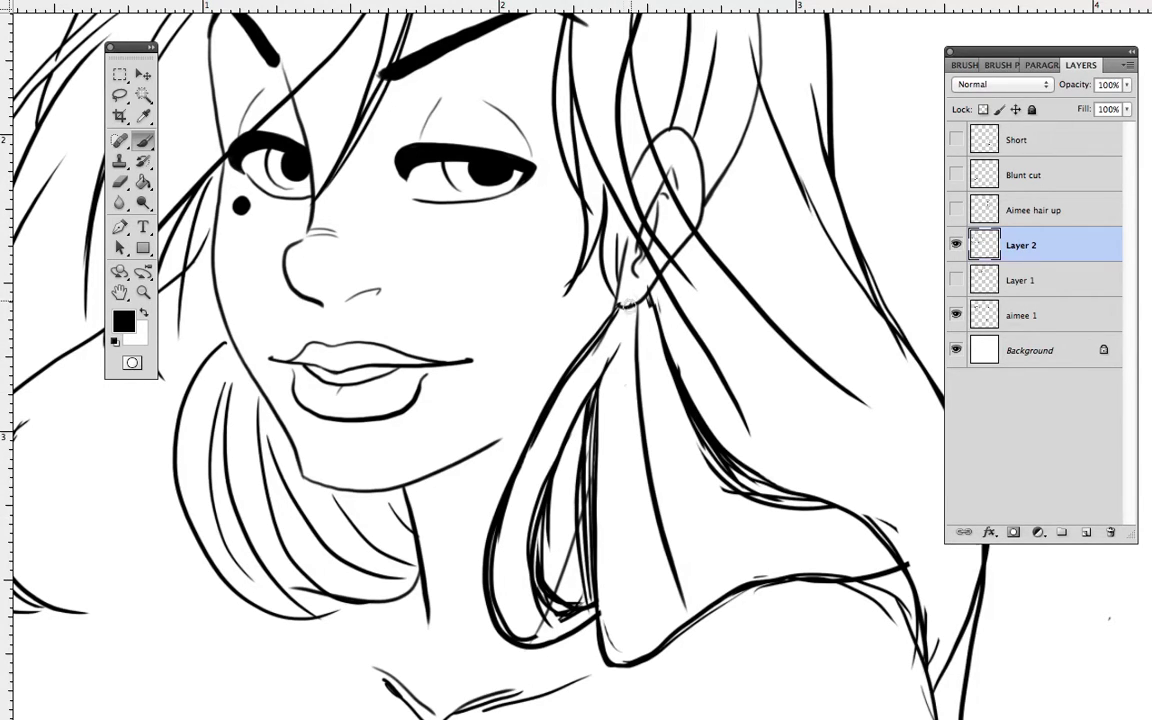
Step: Erase the straight edge dividing the lock and ink finer strands down from the earlobe
left_click_drag(630, 298, 621, 490)
left_click_drag(608, 392, 605, 579)
mouse_move(598, 420)
left_mouse_down()
mouse_move(546, 477)
mouse_move(595, 589)
mouse_move(573, 427)
mouse_move(602, 514)
mouse_move(604, 357)
mouse_move(584, 597)
mouse_move(586, 410)
mouse_move(564, 572)
mouse_move(585, 604)
mouse_move(571, 593)
left_mouse_up()
left_click_drag(598, 377, 577, 542)
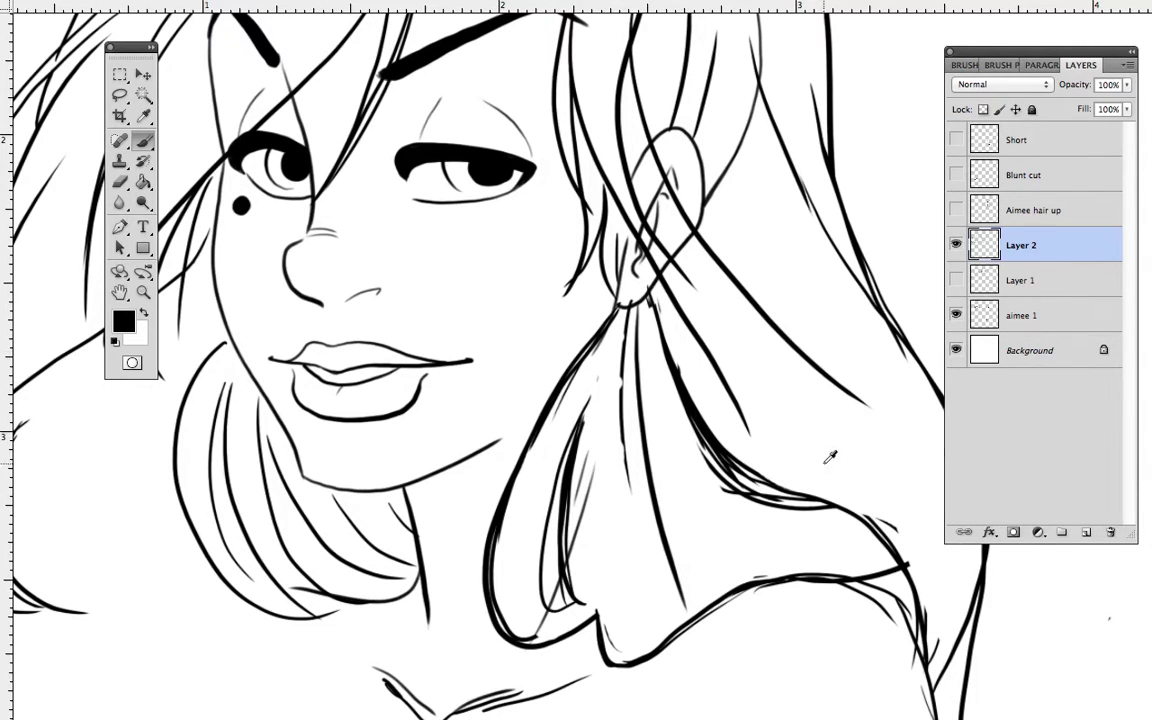
Step: On the aimee 1 layer, erase the skull outline and inner ear lines that the hair covers
scroll(830, 457, "down", 1)
left_click_drag(777, 266, 808, 412)
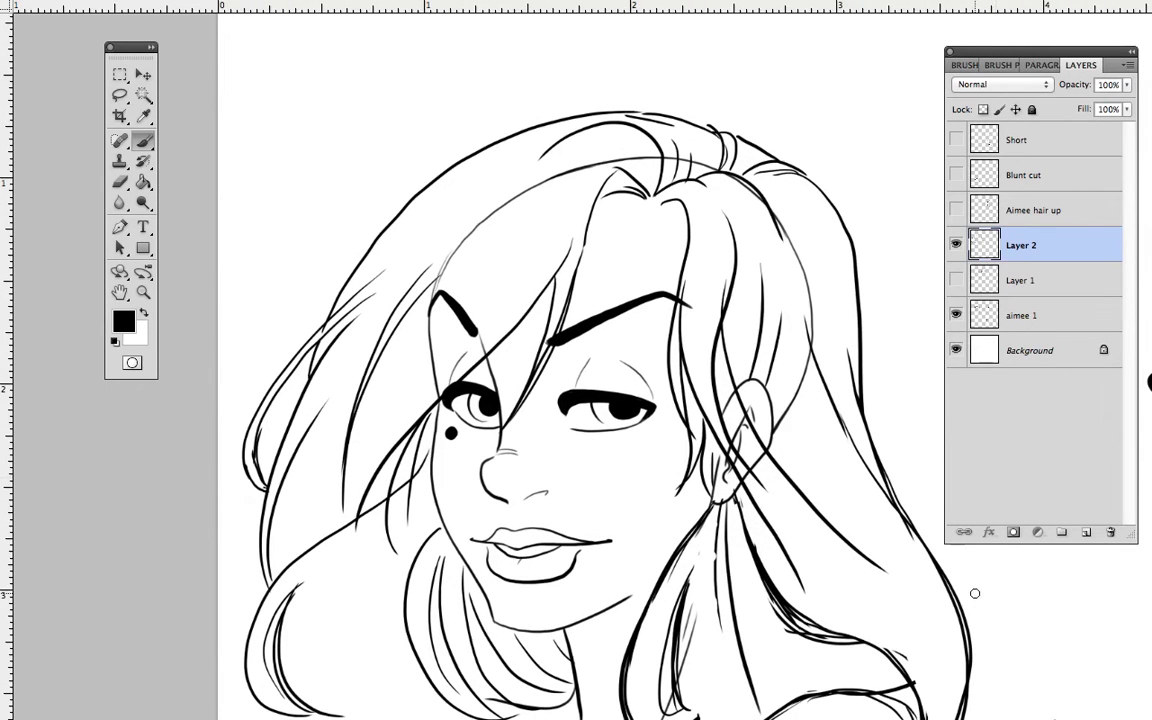
left_click(1030, 315)
mouse_move(574, 165)
left_mouse_down()
mouse_move(554, 167)
mouse_move(430, 282)
left_mouse_up()
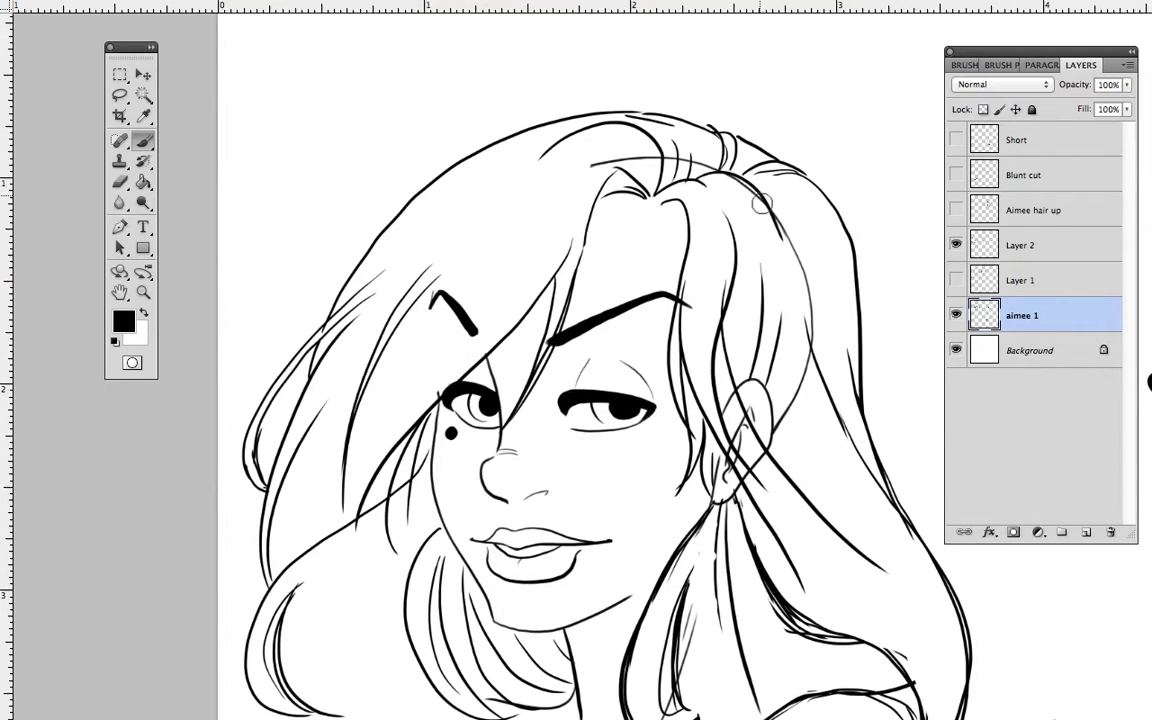
left_click_drag(810, 332, 757, 468)
left_click_drag(740, 417, 747, 440)
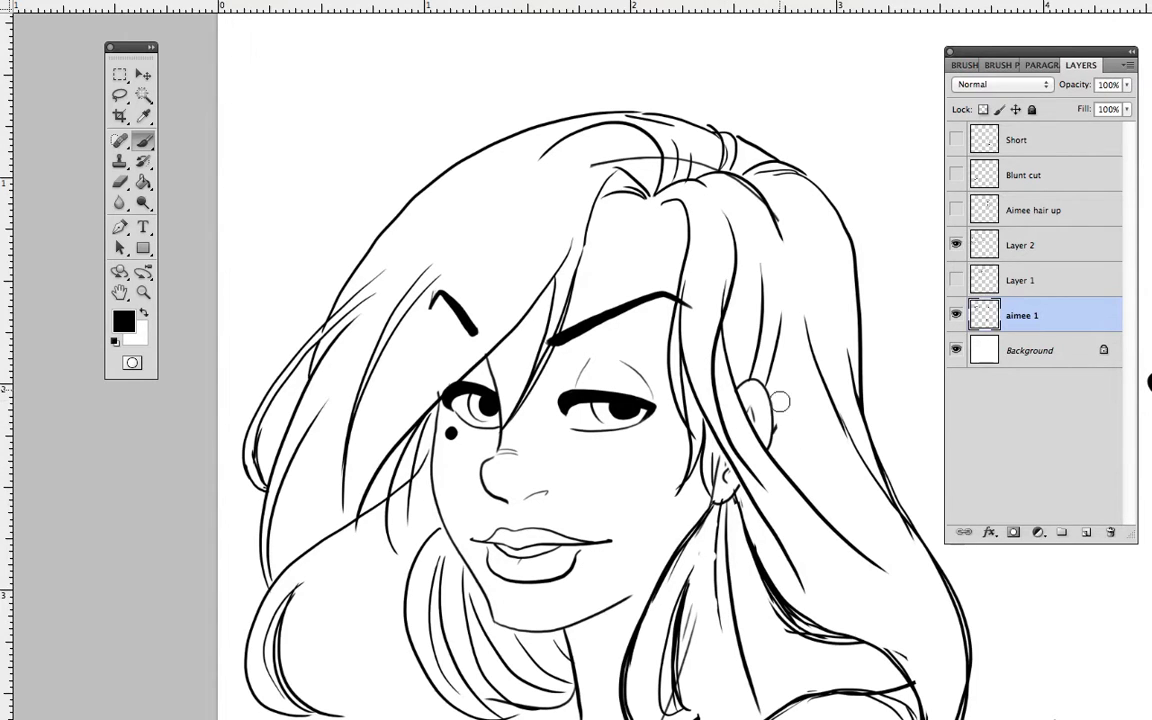
key("ctrl+z")
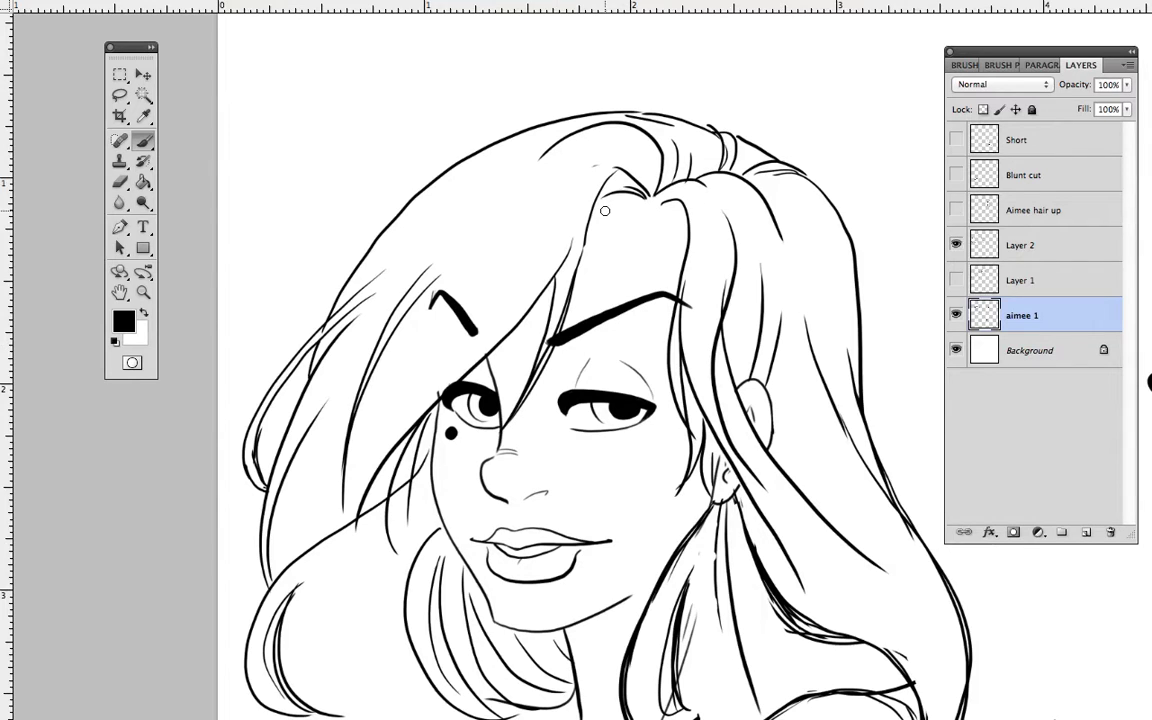
Step: Ink a strand past the earlobe on Layer 2 and remove the covered earlobe lines from the aimee 1 layer
left_click_drag(702, 465, 647, 402)
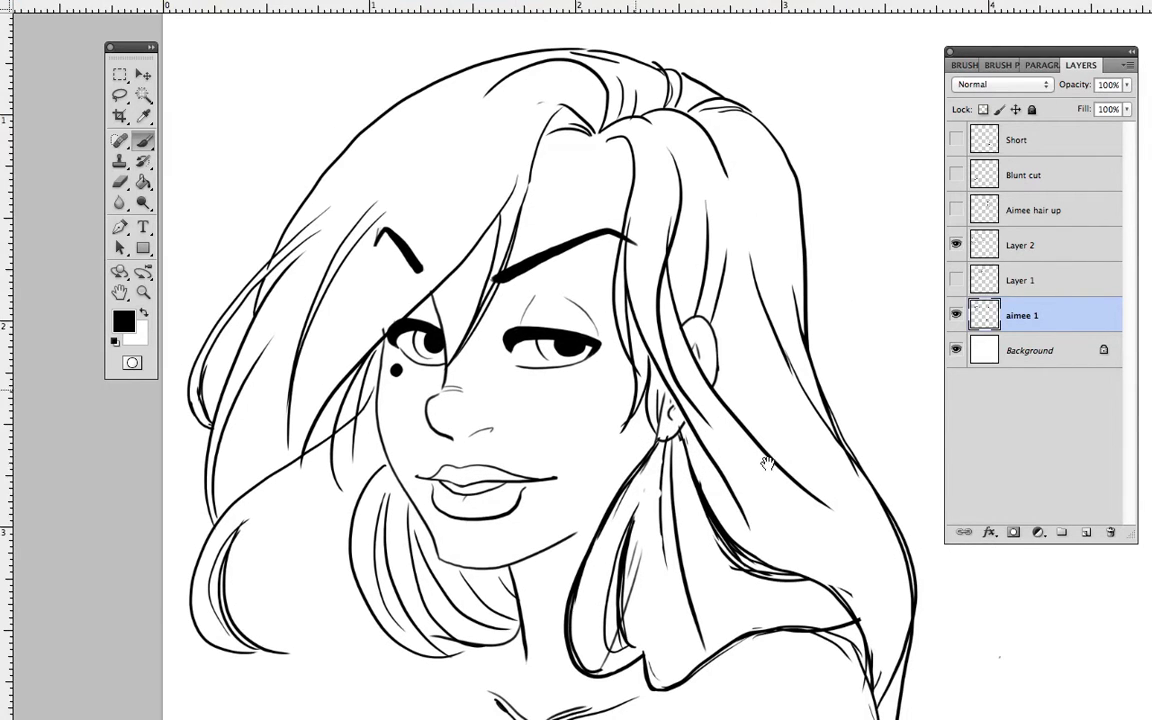
left_click(1038, 282)
left_click(1040, 246)
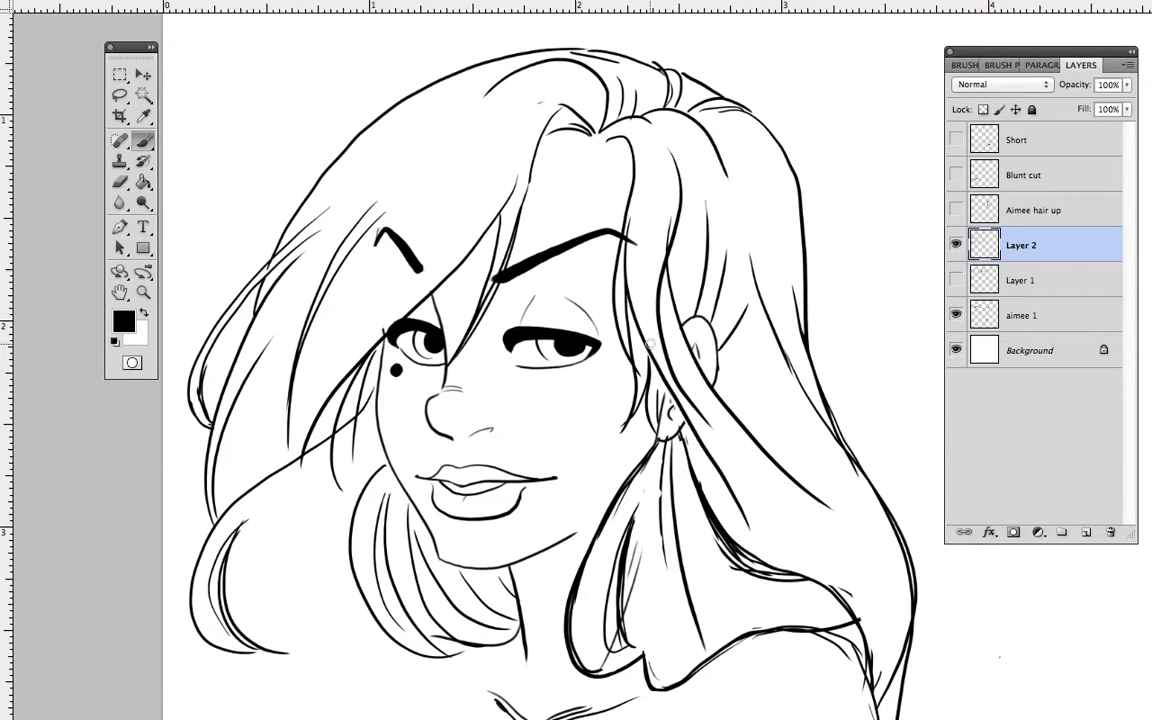
left_click_drag(660, 428, 698, 496)
left_click(1027, 316)
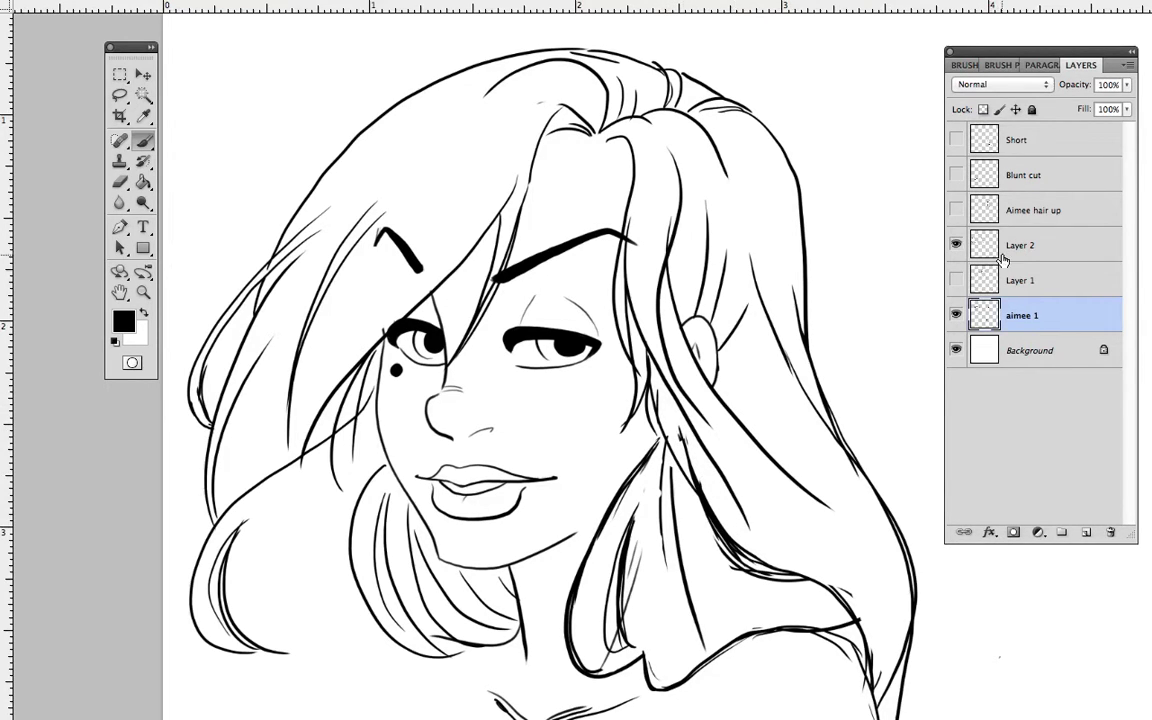
Step: On Layer 2, erase the strands beside the cheek, below the ear and down to the shoulder
left_click(1040, 250)
mouse_move(657, 394)
left_mouse_down()
mouse_move(706, 489)
mouse_move(689, 473)
mouse_move(689, 496)
left_mouse_up()
mouse_move(628, 347)
left_mouse_down()
mouse_move(633, 430)
mouse_move(657, 450)
mouse_move(646, 386)
left_mouse_up()
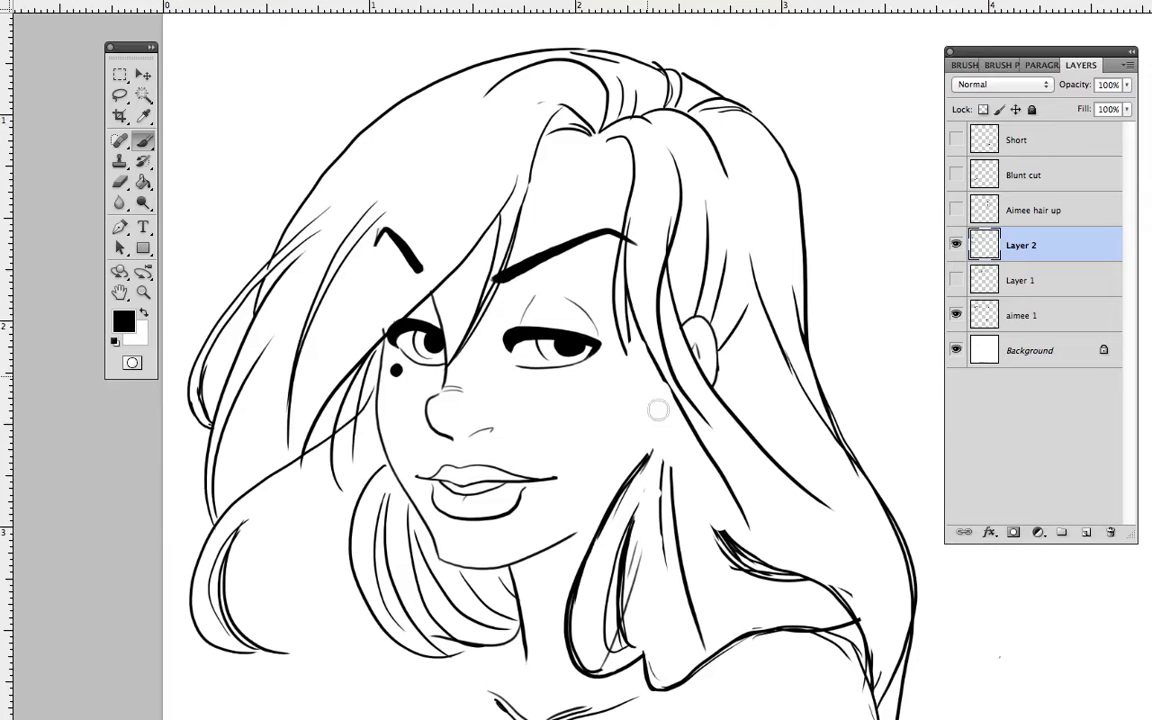
left_click_drag(720, 532, 800, 577)
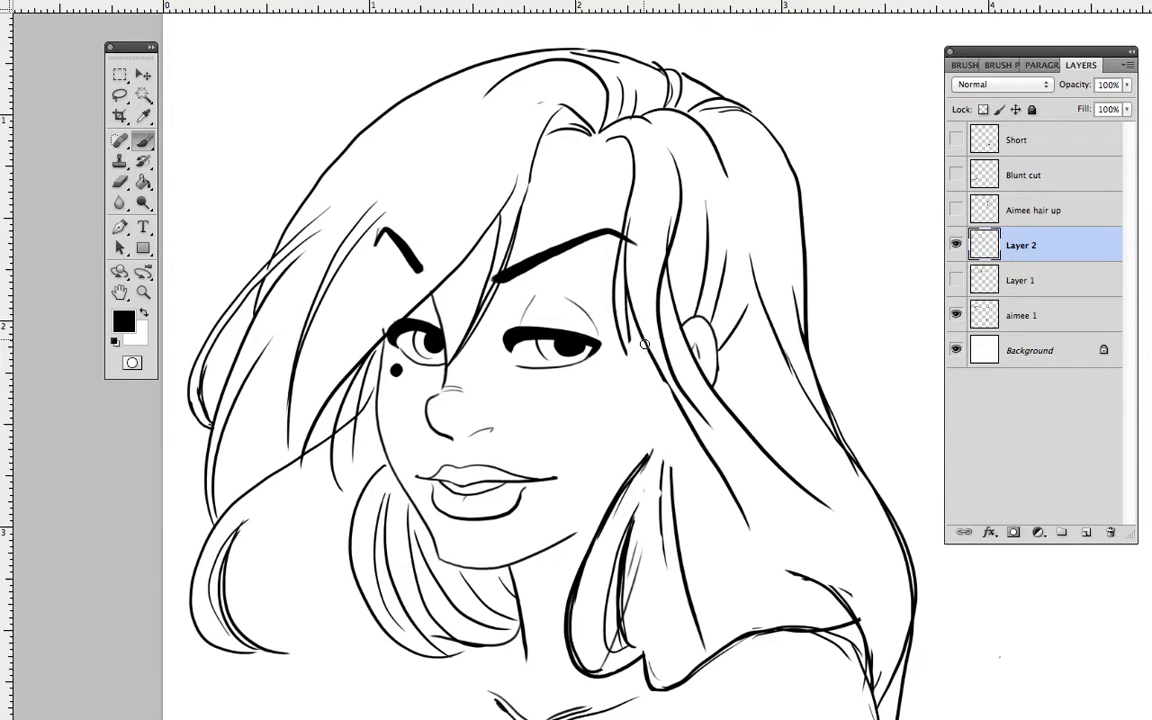
Step: Ink the cheek contour down to the lock and build up the strands falling from the temple beside it
left_click_drag(644, 342, 738, 536)
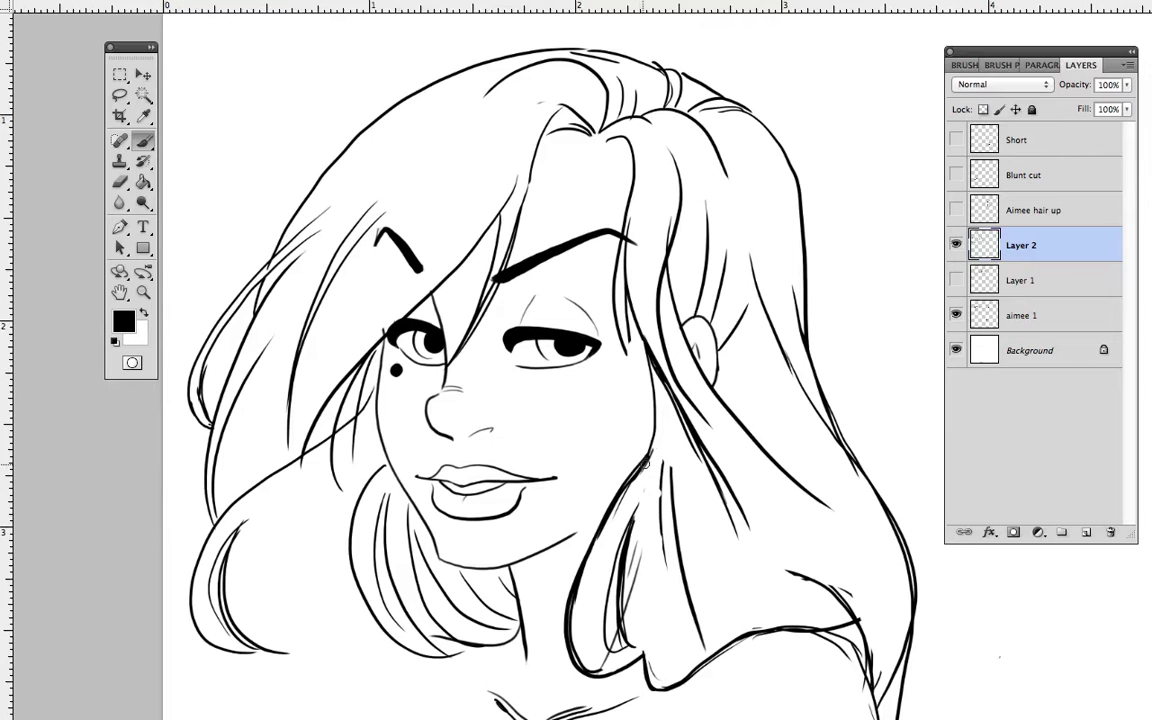
left_click_drag(620, 336, 645, 391)
left_click_drag(617, 274, 650, 397)
left_click_drag(629, 298, 645, 388)
left_click_drag(631, 297, 650, 396)
left_click_drag(642, 344, 658, 415)
left_click_drag(633, 322, 650, 390)
left_click_drag(663, 437, 637, 502)
Step: Erase the strands that cross below the ear toward the shoulder
left_click_drag(862, 531, 771, 455)
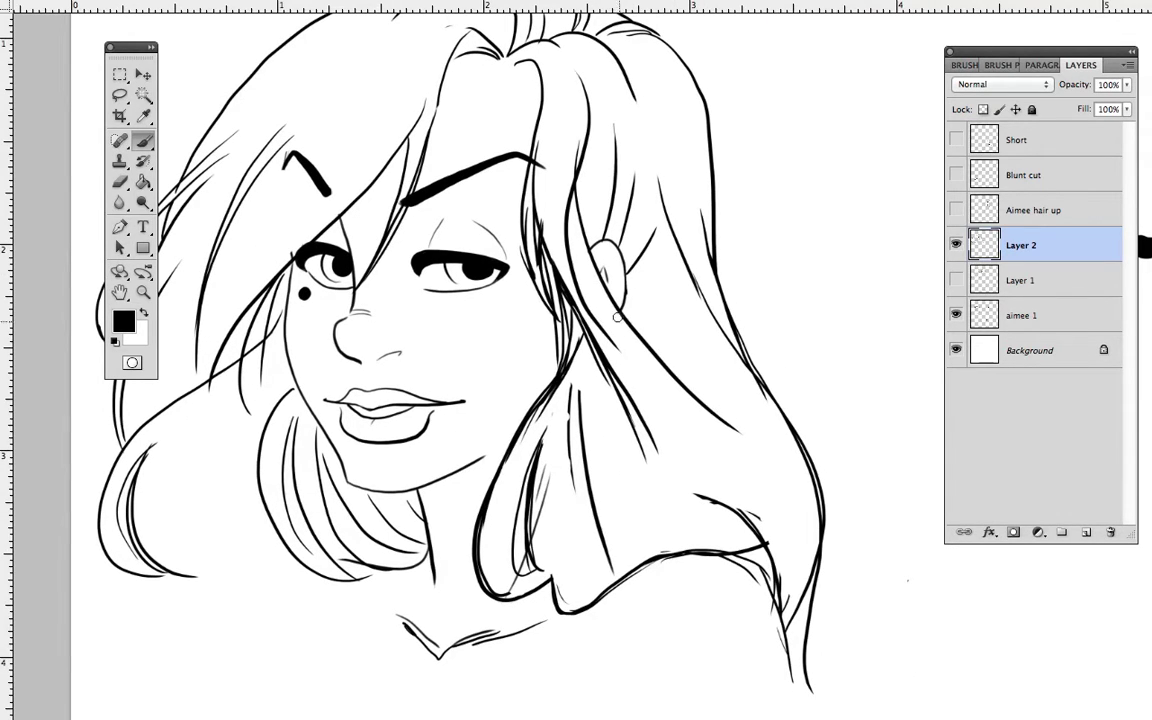
left_click_drag(636, 327, 743, 445)
left_click_drag(603, 352, 652, 474)
mouse_move(551, 190)
left_mouse_down()
mouse_move(586, 342)
mouse_move(581, 368)
left_mouse_up()
left_click_drag(549, 232, 626, 442)
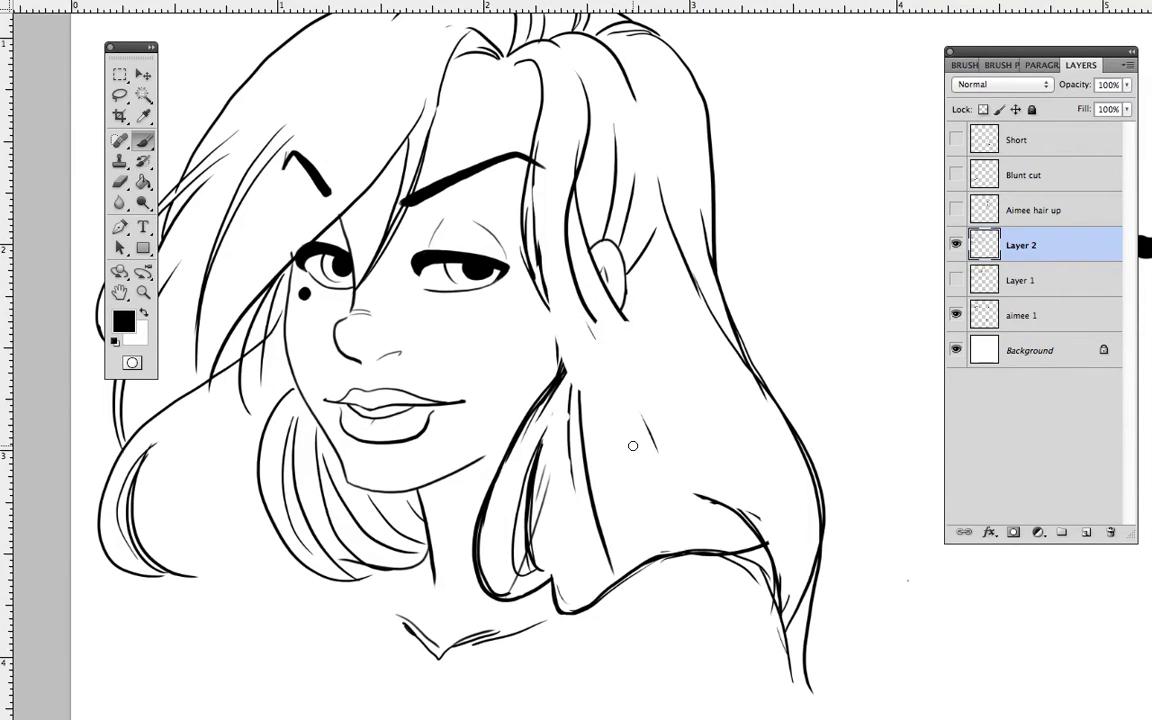
Step: Ink long flowing strands from the temple and from below the ear down toward the shoulder
mouse_move(536, 208)
left_mouse_down()
mouse_move(571, 386)
mouse_move(614, 480)
left_mouse_up()
mouse_move(570, 216)
left_mouse_down()
mouse_move(572, 274)
mouse_move(697, 485)
mouse_move(671, 470)
mouse_move(764, 550)
left_mouse_up()
key("ctrl+shift+z")
key("ctrl+shift+z")
key("ctrl+shift+z")
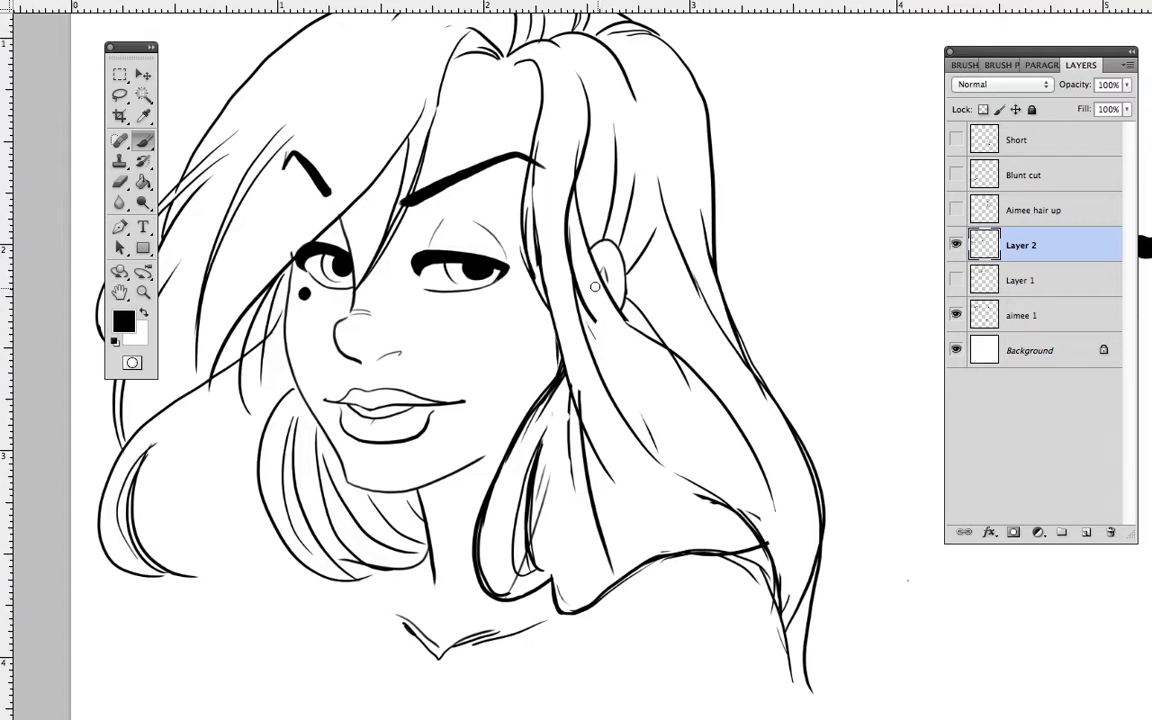
Step: Ink a bold strand sweeping from behind the ear over the shoulder into the back hair
mouse_move(578, 262)
left_mouse_down()
mouse_move(656, 349)
mouse_move(728, 401)
mouse_move(800, 542)
left_mouse_up()
key("ctrl+shift+z")
mouse_move(692, 480)
left_mouse_down()
mouse_move(830, 530)
mouse_move(803, 588)
left_mouse_up()
Step: Thicken the sweeping strand behind the ear and erase the strand running down in front of the ear
scroll(804, 587, "down", 2)
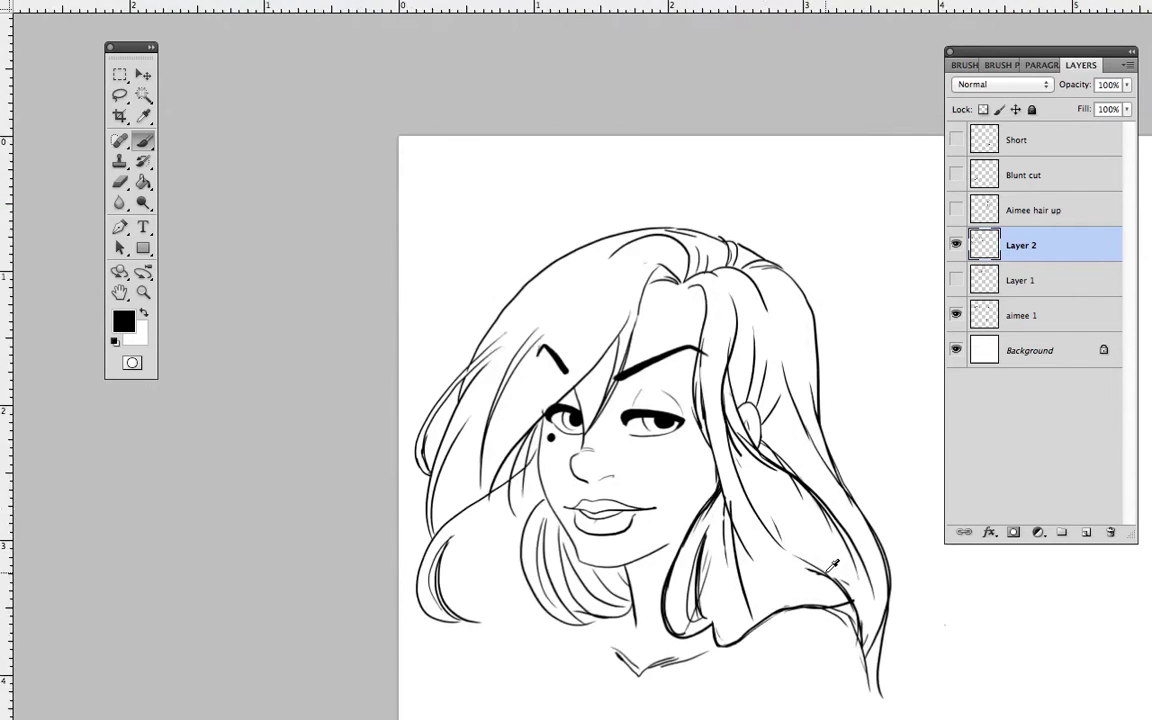
scroll(838, 572, "up", 3)
mouse_move(639, 264)
left_mouse_down()
mouse_move(674, 360)
mouse_move(874, 558)
left_mouse_up()
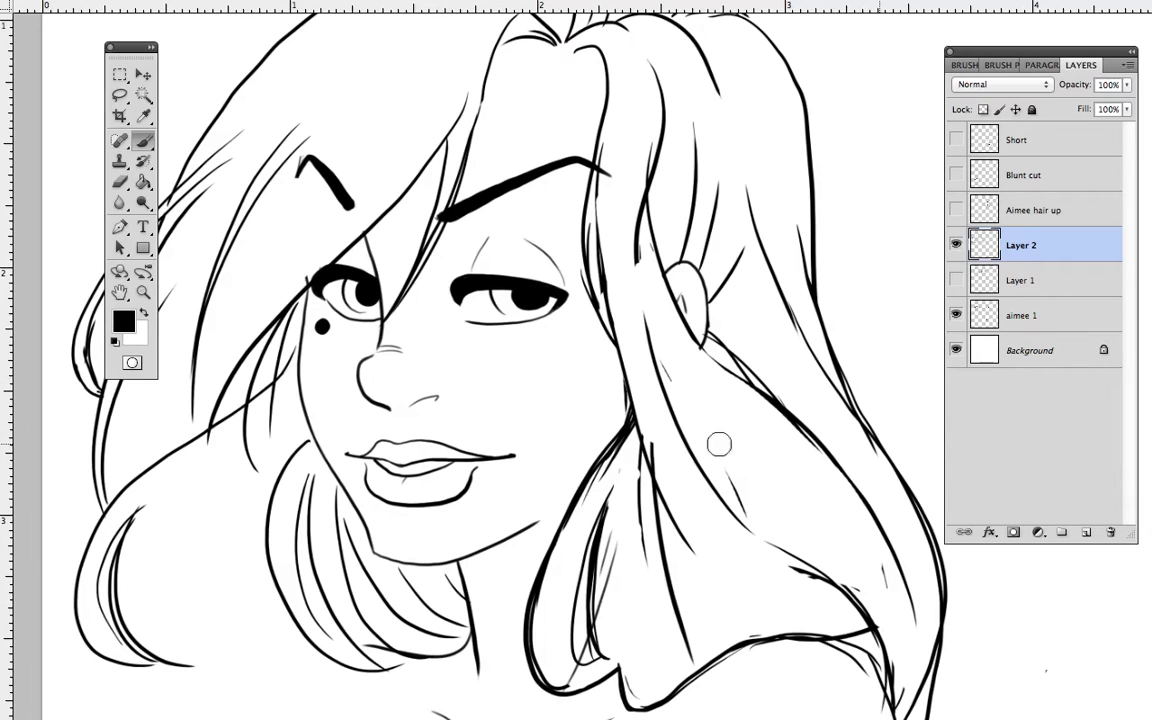
left_click_drag(637, 222, 676, 427)
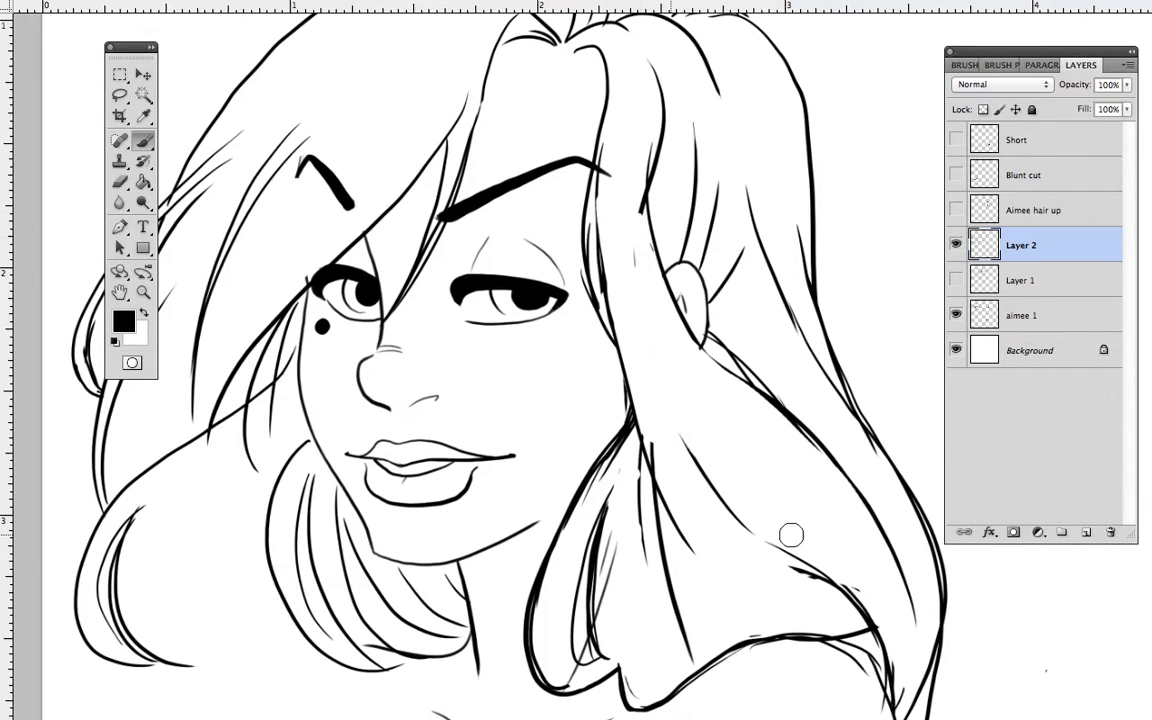
Step: Ink bold strands curving in front of and beneath the ear, and thicken the small curl at the parting
left_click_drag(645, 145, 640, 206)
left_click_drag(638, 154, 638, 192)
left_click_drag(654, 124, 673, 301)
mouse_move(656, 128)
left_mouse_down()
mouse_move(651, 207)
mouse_move(690, 328)
left_mouse_up()
left_click_drag(669, 263, 684, 152)
mouse_move(648, 197)
left_mouse_down()
mouse_move(681, 322)
mouse_move(636, 196)
mouse_move(643, 242)
mouse_move(740, 382)
left_mouse_up()
left_click_drag(689, 325, 774, 400)
mouse_move(707, 338)
left_mouse_down()
mouse_move(728, 366)
mouse_move(750, 361)
left_mouse_up()
mouse_move(754, 296)
left_mouse_down()
mouse_move(800, 430)
mouse_move(821, 444)
left_mouse_up()
left_click_drag(641, 200, 666, 208)
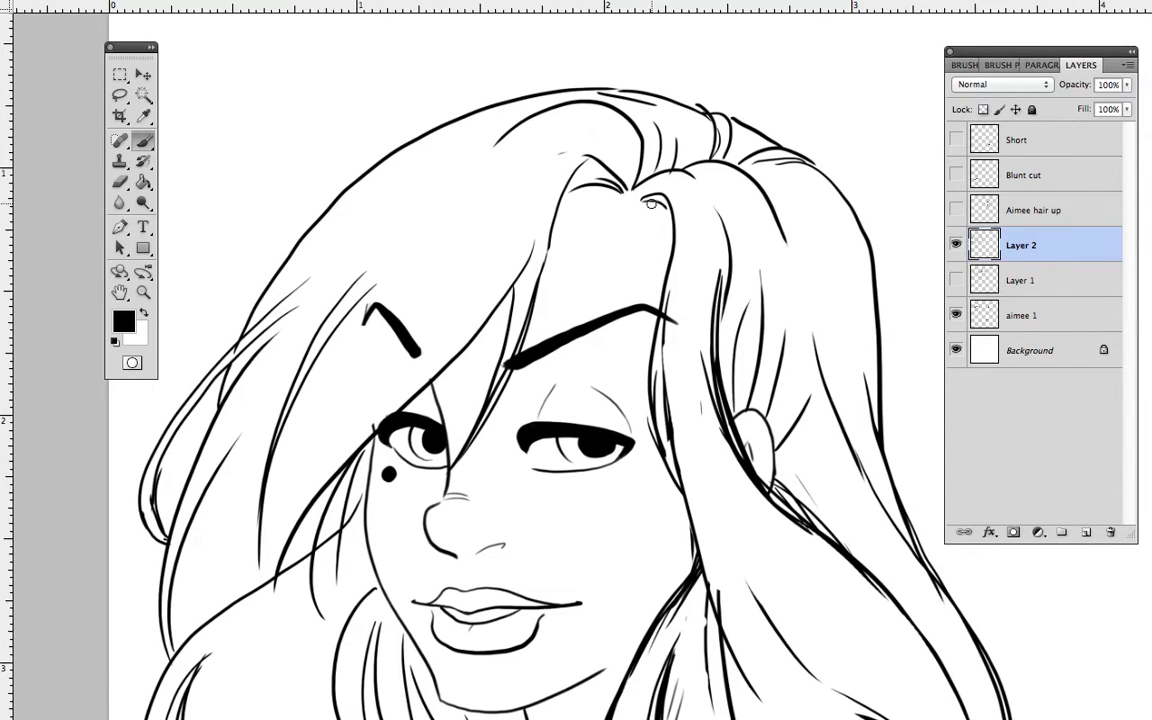
Step: Review the finished long hairstyle by toggling the visibility of Layer 2 and the aimee 1 layer
scroll(695, 437, "down", 5)
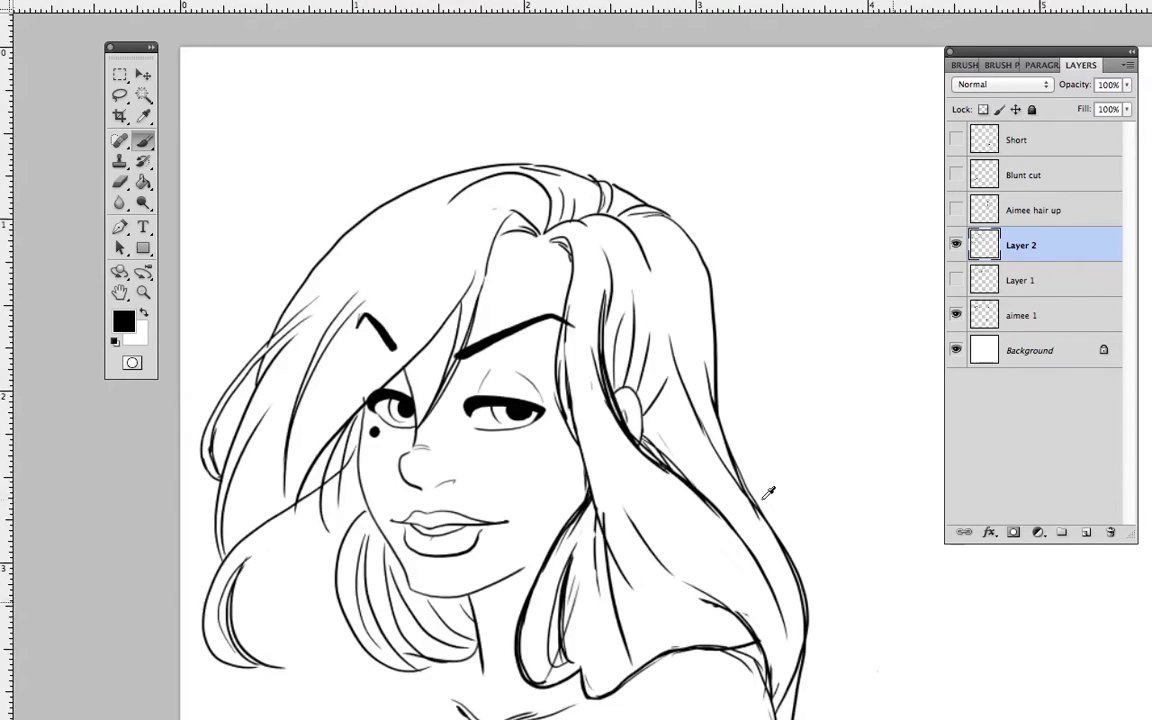
scroll(768, 492, "down", 2)
left_click_drag(818, 527, 795, 521)
left_click(956, 245)
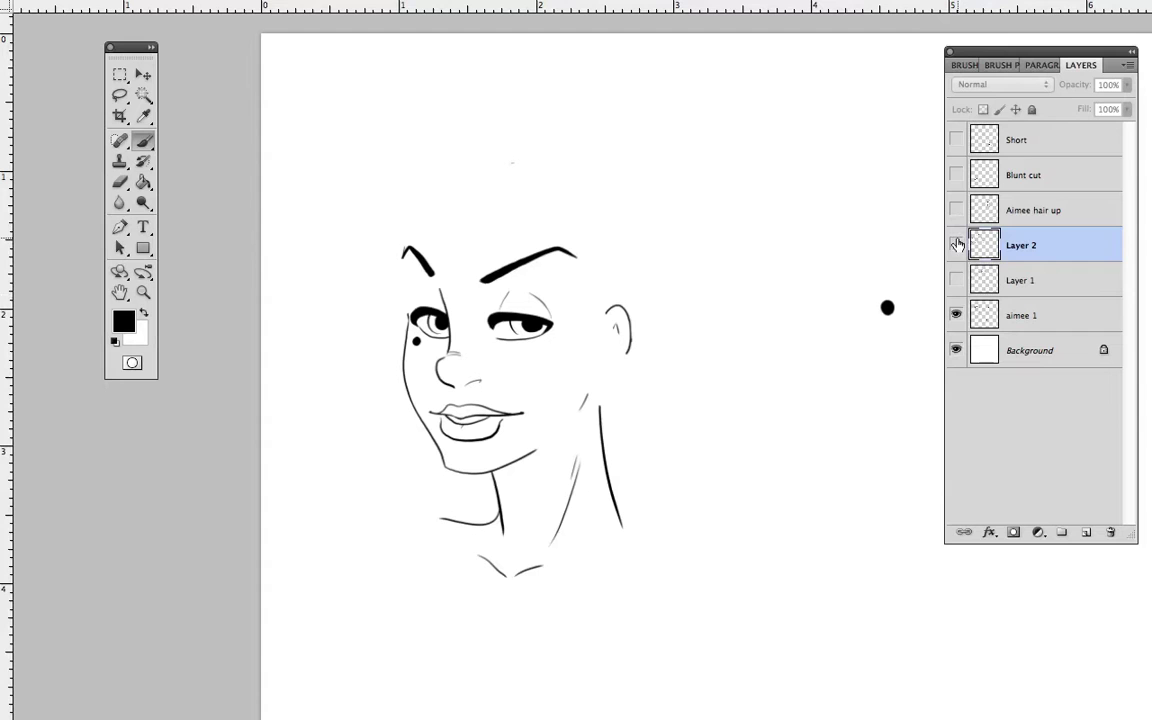
left_click(956, 245)
left_click(956, 315)
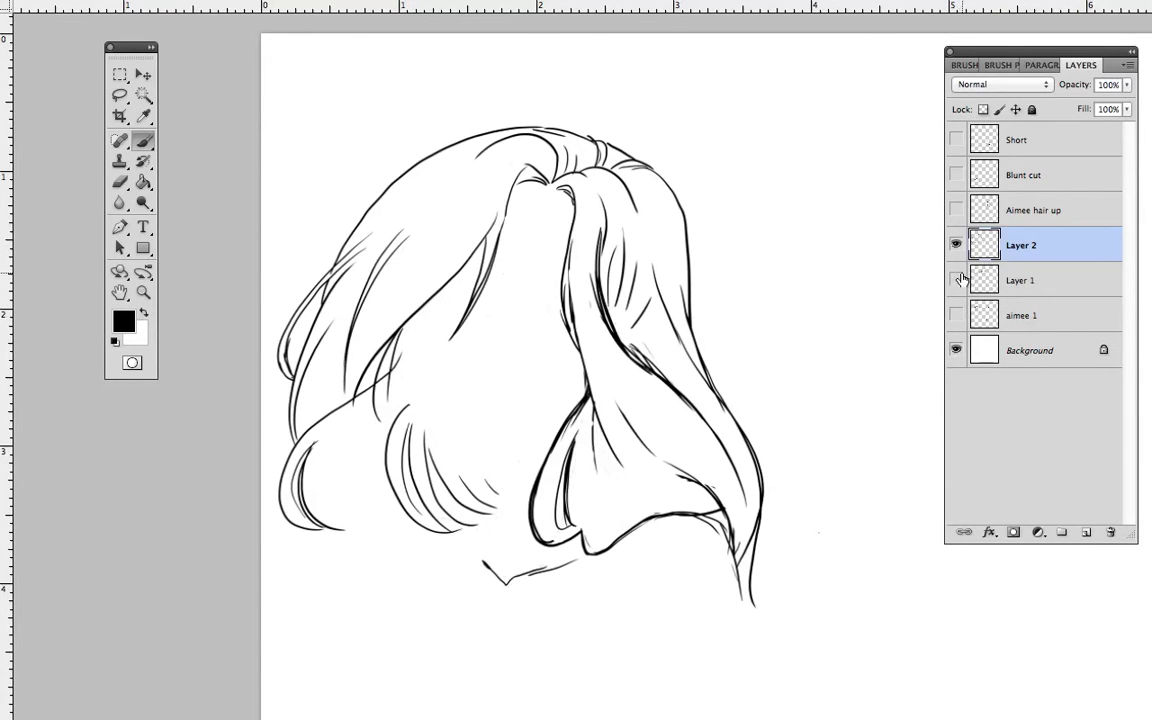
Step: Hide Layer 2 and show the Aimee hair up and aimee 1 layers to reveal the second bald head
left_click(956, 245)
left_click(956, 210)
scroll(684, 504, "right", 6)
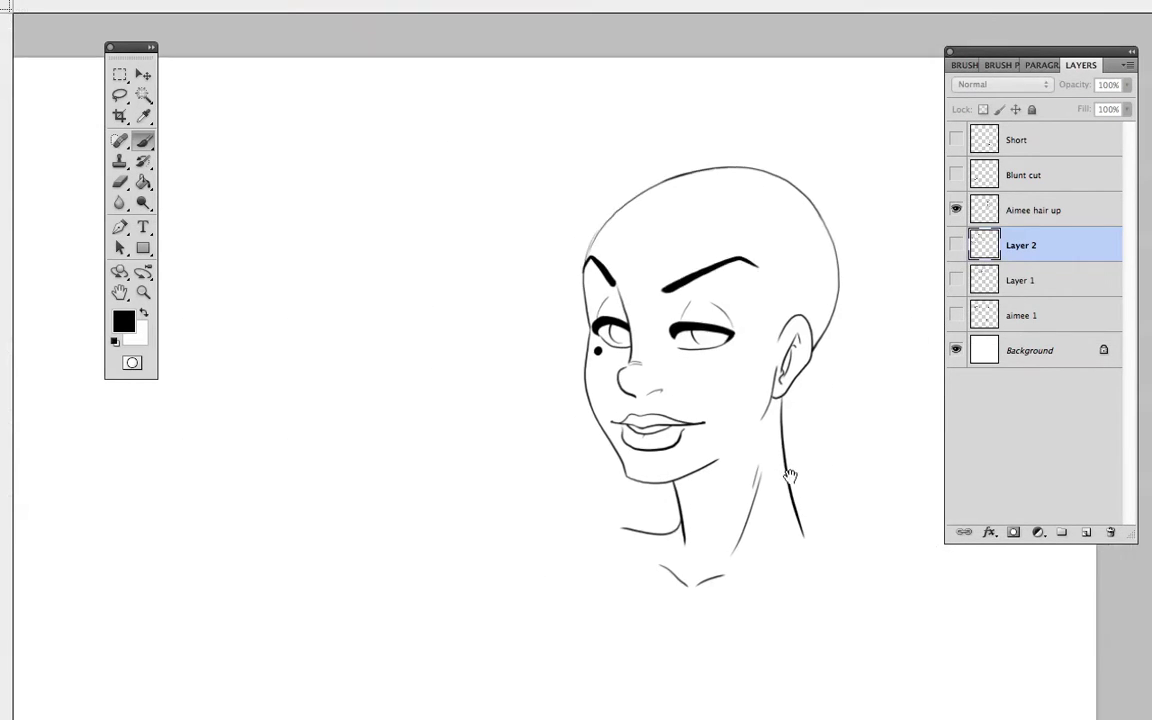
left_click(956, 315)
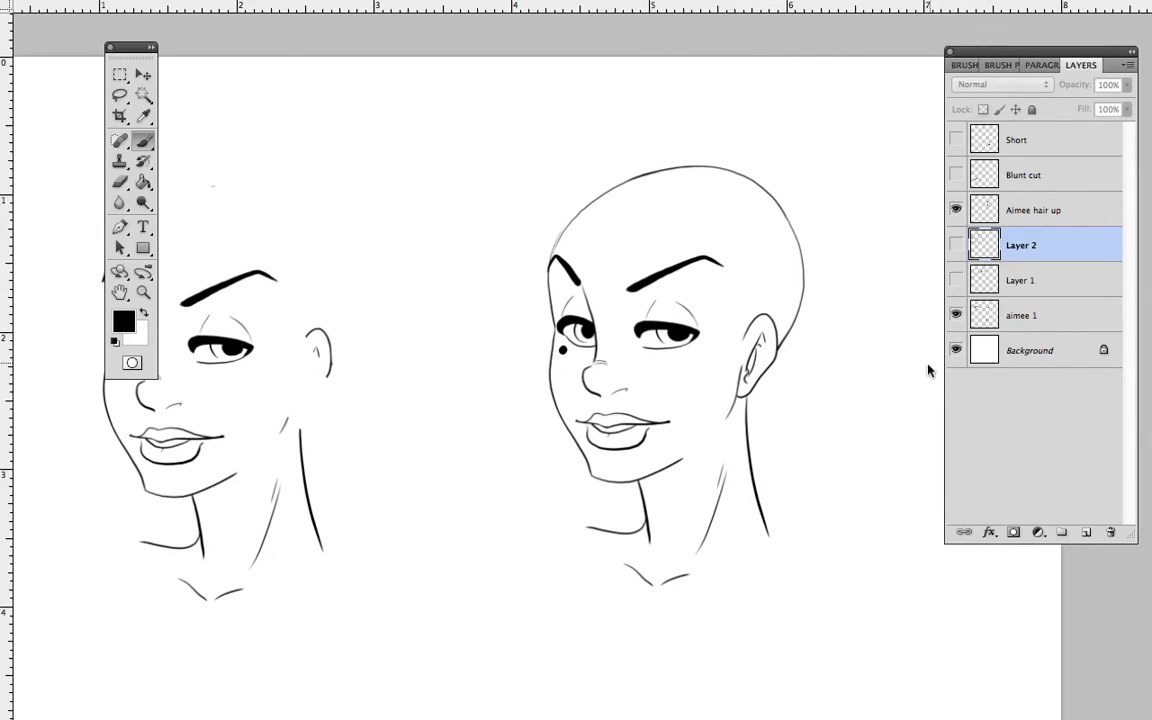
Step: Add a new layer above the Aimee hair up layer for sketching the second hairstyle
scroll(777, 450, "up", 4)
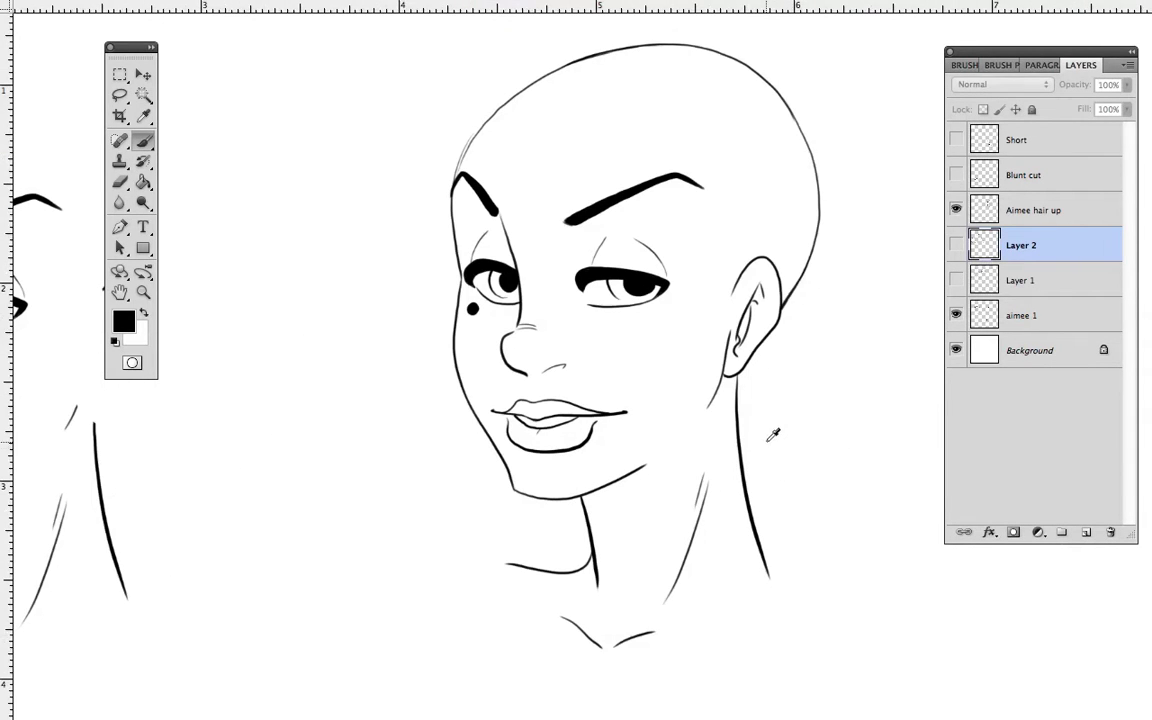
left_click_drag(787, 281, 677, 433)
key("ctrl+r")
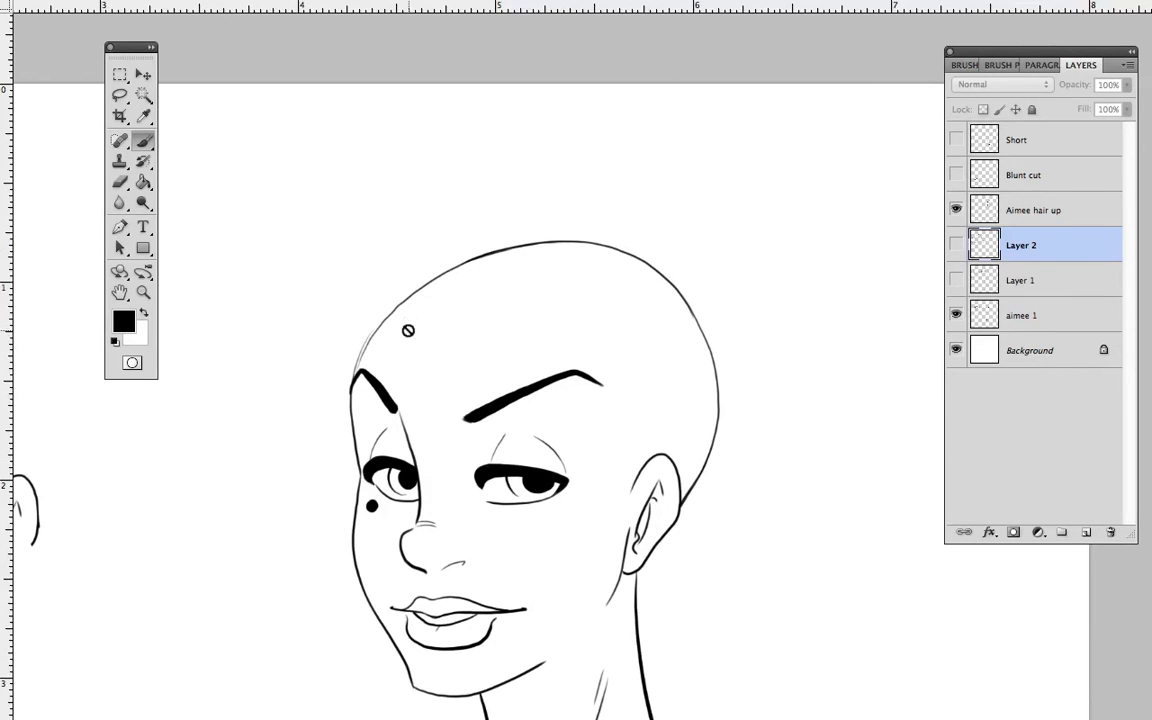
left_click(995, 212)
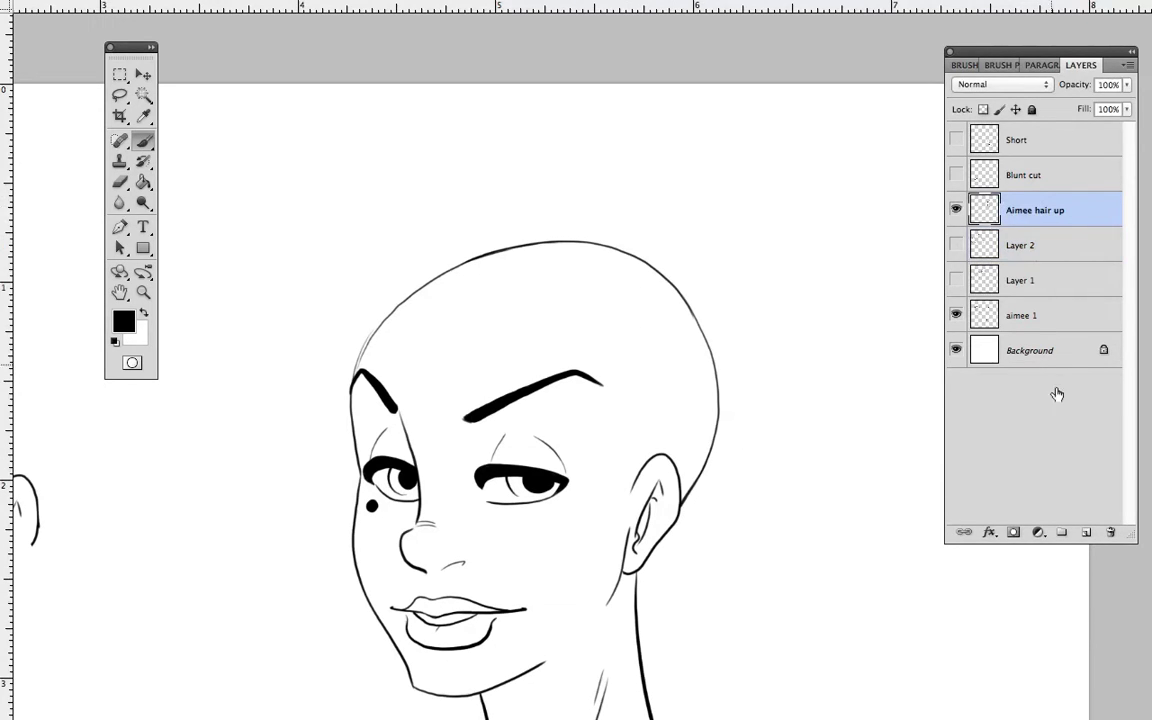
left_click(1087, 533)
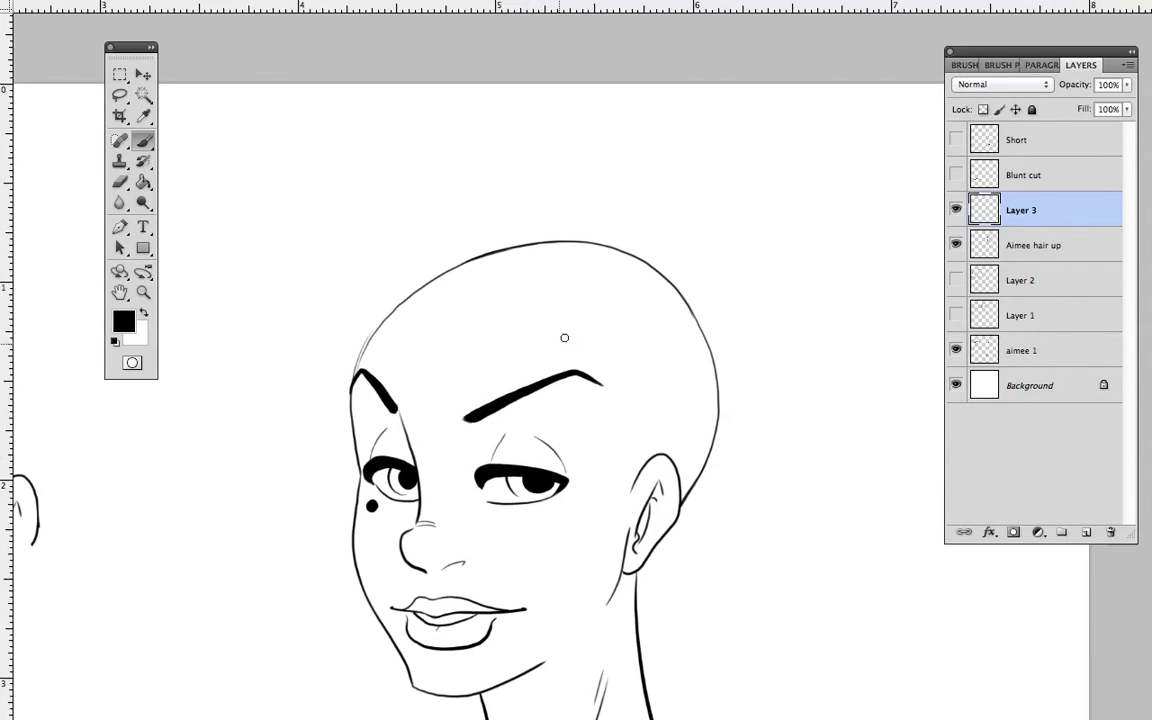
Step: Sketch the hairline across the forehead and down to the ear, with a short parting line on top
mouse_move(605, 282)
left_mouse_down()
mouse_move(576, 317)
mouse_move(606, 357)
mouse_move(632, 458)
left_mouse_up()
left_click_drag(550, 305, 400, 299)
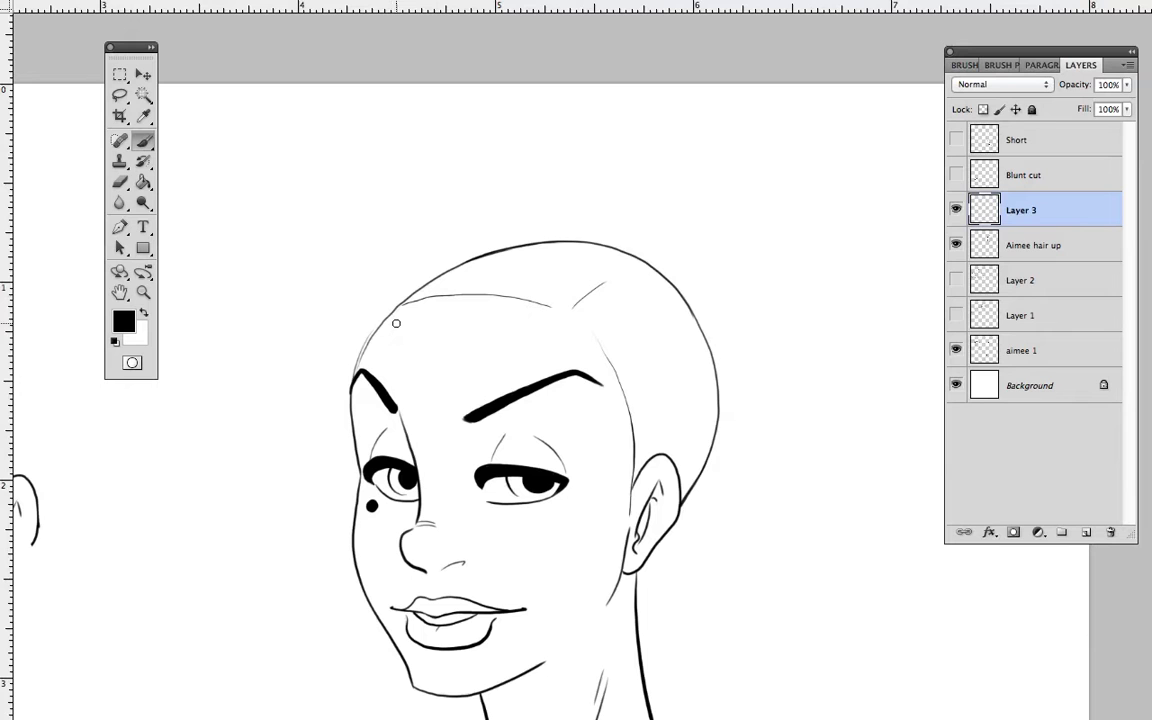
scroll(396, 323, "left", 5)
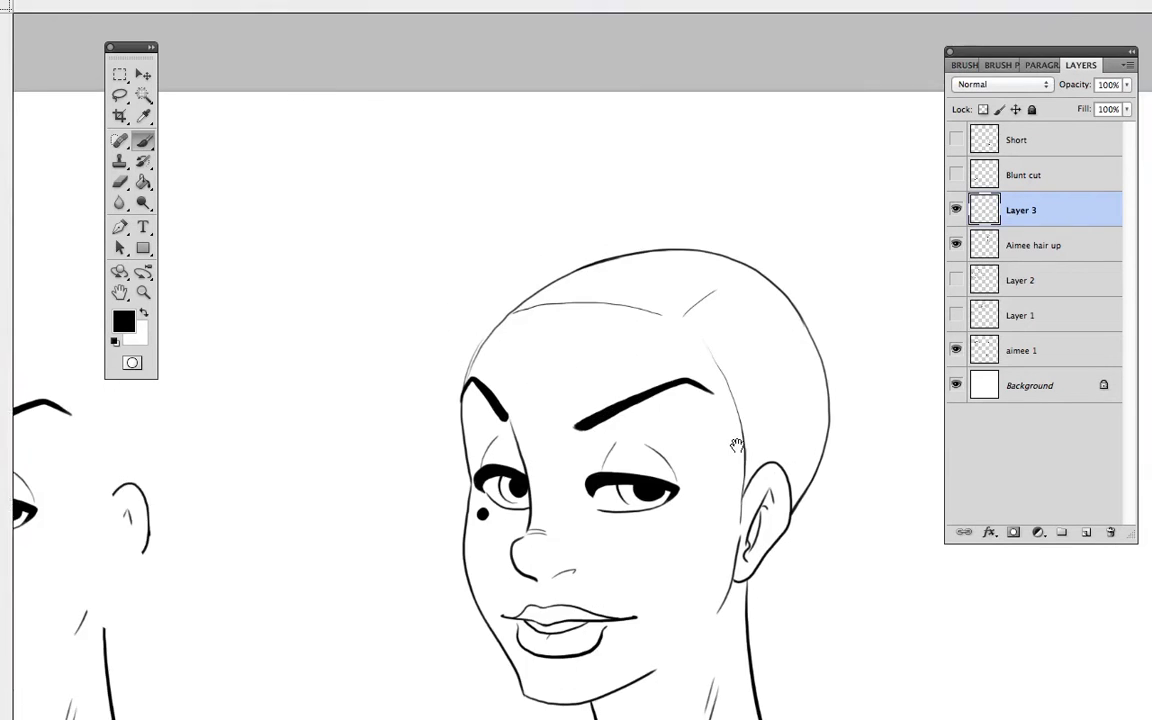
Step: Sketch long bangs sweeping from the parting over the far eye and down past the cheek
left_click_drag(693, 275, 585, 455)
mouse_move(653, 316)
left_mouse_down()
mouse_move(481, 612)
mouse_move(488, 627)
left_mouse_up()
mouse_move(475, 591)
left_mouse_down()
mouse_move(432, 430)
mouse_move(471, 336)
left_mouse_up()
mouse_move(548, 262)
left_mouse_down()
mouse_move(476, 325)
mouse_move(451, 570)
left_mouse_up()
left_click_drag(667, 293, 482, 612)
mouse_move(730, 281)
left_mouse_down()
mouse_move(696, 271)
mouse_move(706, 271)
mouse_move(620, 282)
left_mouse_up()
mouse_move(674, 226)
left_mouse_down()
mouse_move(447, 342)
mouse_move(429, 447)
left_mouse_up()
mouse_move(517, 292)
left_mouse_down()
mouse_move(460, 566)
mouse_move(526, 631)
left_mouse_up()
left_click_drag(506, 488, 532, 633)
left_click_drag(909, 405, 792, 404)
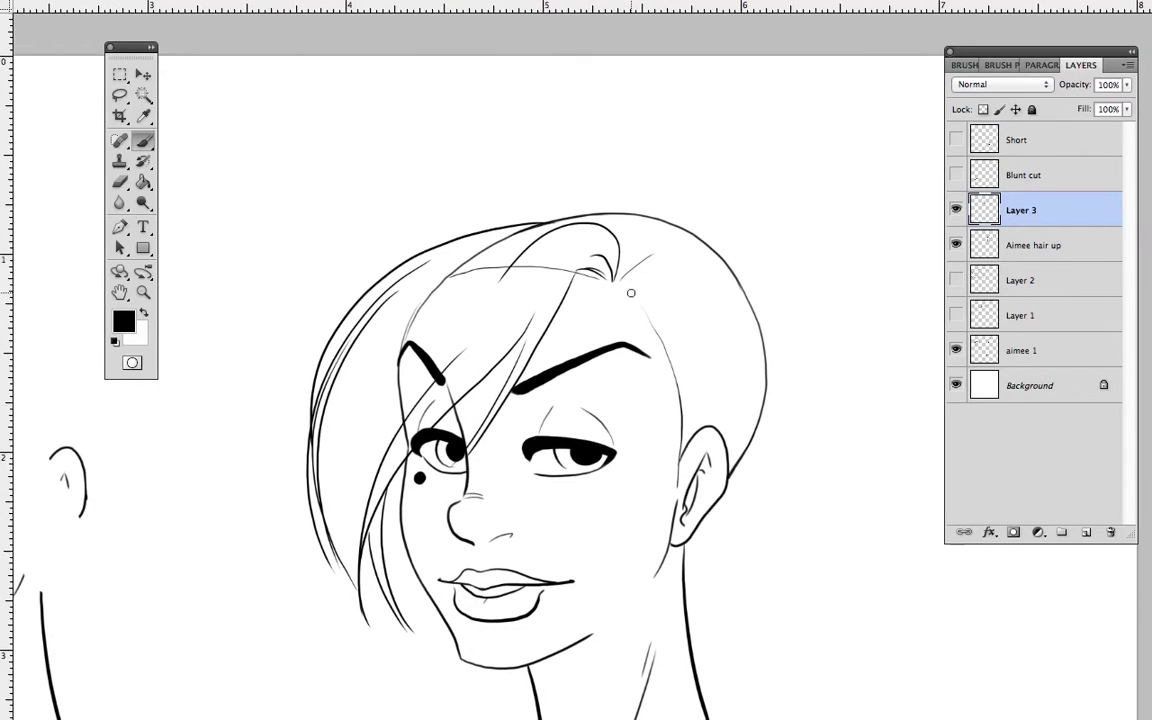
Step: Sketch strands from the parting down the near temple and back over the ear, with short strokes at the parting
left_click_drag(613, 282, 685, 553)
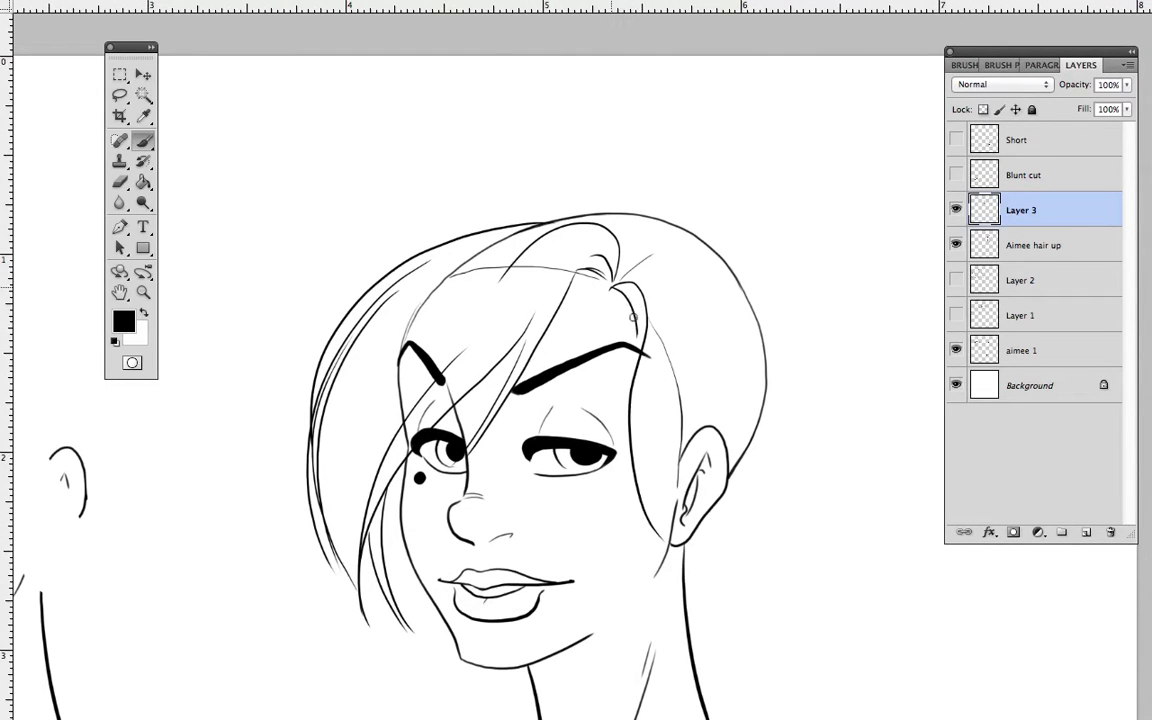
left_click_drag(612, 284, 662, 556)
left_click_drag(632, 394, 718, 515)
left_click_drag(622, 434, 715, 517)
mouse_move(622, 460)
left_mouse_down()
mouse_move(736, 539)
mouse_move(667, 548)
left_mouse_up()
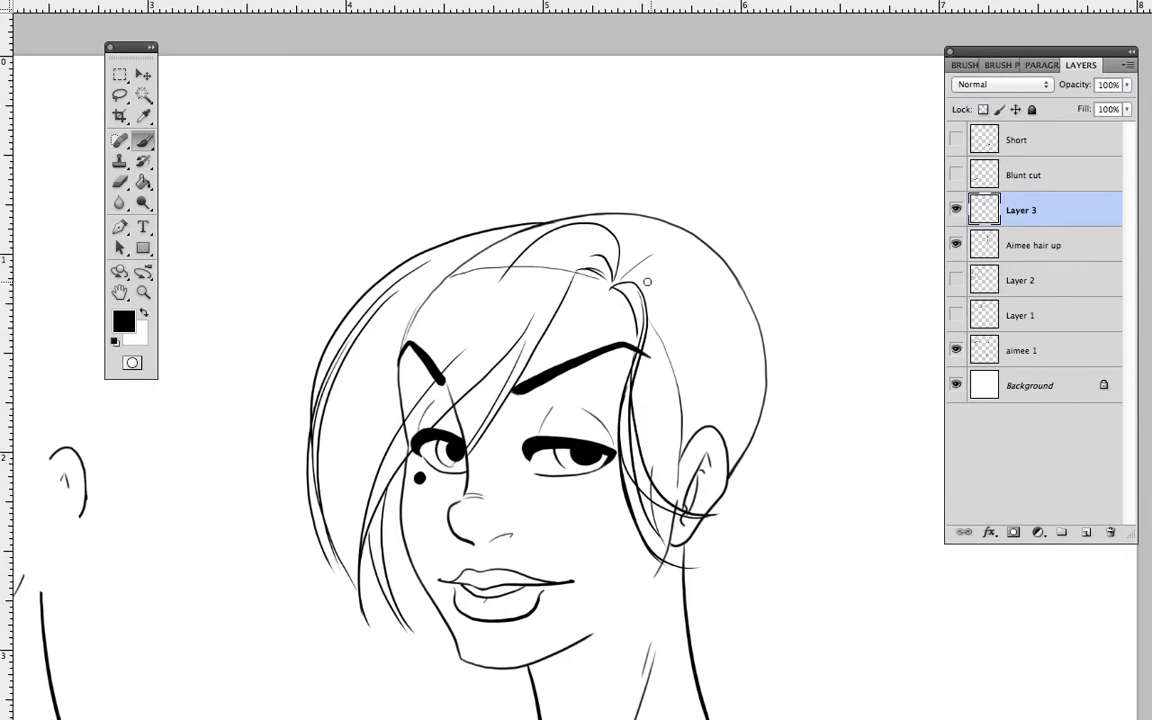
mouse_move(609, 284)
left_mouse_down()
mouse_move(680, 328)
mouse_move(648, 362)
left_mouse_up()
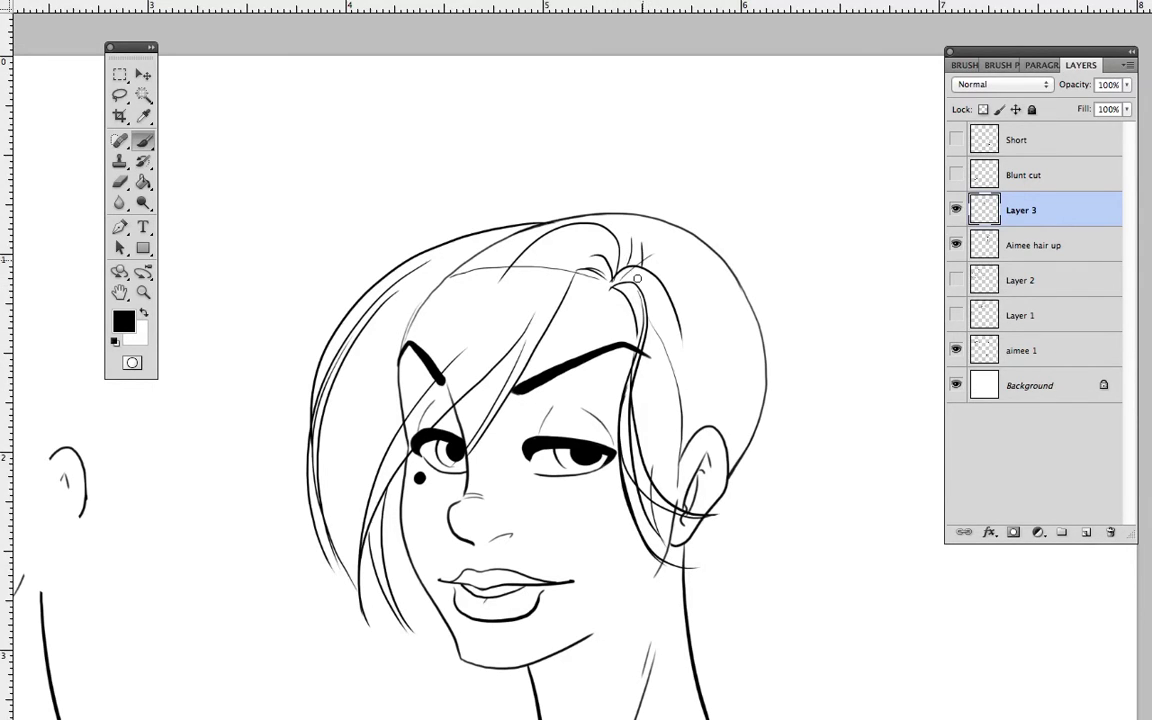
mouse_move(774, 512)
left_mouse_down()
mouse_move(771, 455)
mouse_move(784, 510)
left_mouse_up()
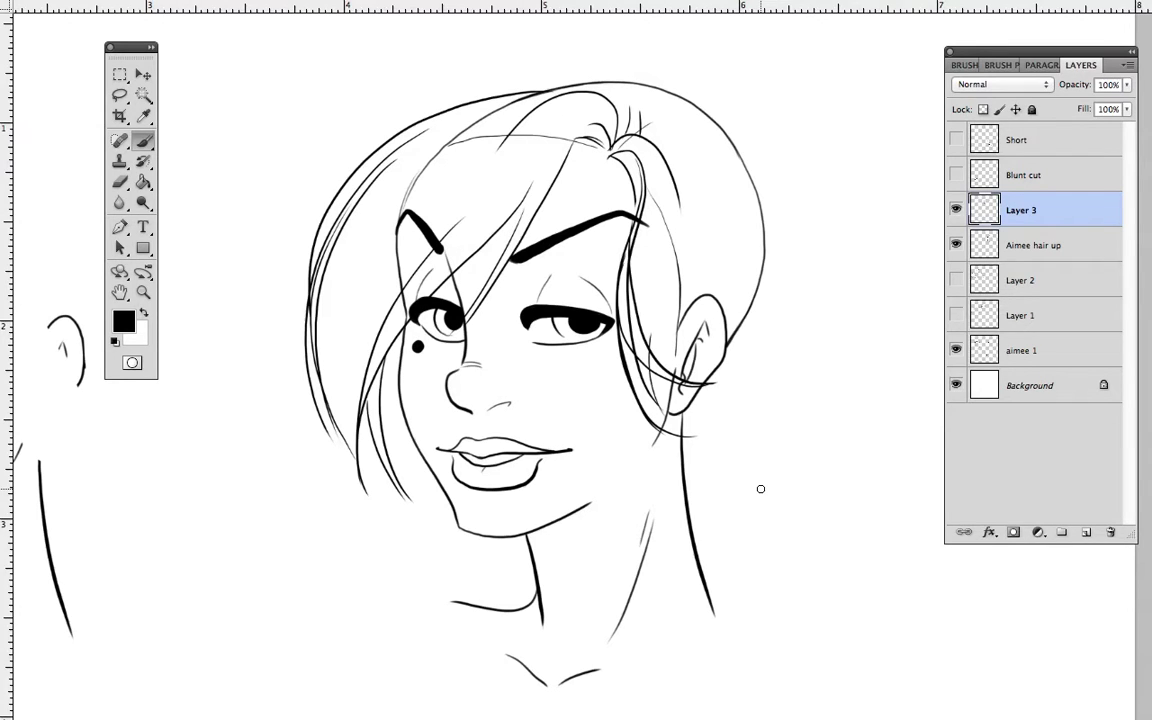
Step: Draw a small hair tie at the crown and raised strands running from it forward over the top of the head
mouse_move(805, 416)
left_mouse_down()
mouse_move(830, 450)
mouse_move(823, 442)
left_mouse_up()
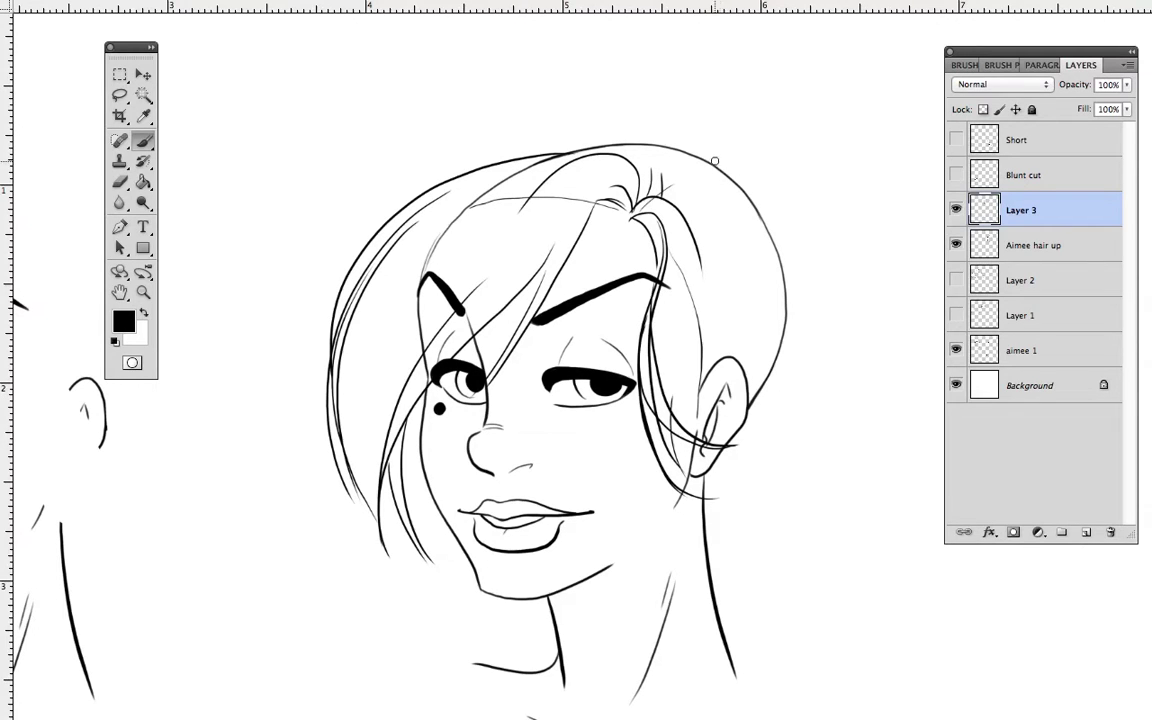
left_click_drag(718, 159, 717, 151)
left_click_drag(705, 155, 635, 160)
mouse_move(714, 154)
left_mouse_down()
mouse_move(640, 118)
mouse_move(557, 121)
mouse_move(530, 109)
mouse_move(467, 165)
left_mouse_up()
left_click_drag(521, 134, 430, 203)
left_click_drag(594, 121, 511, 165)
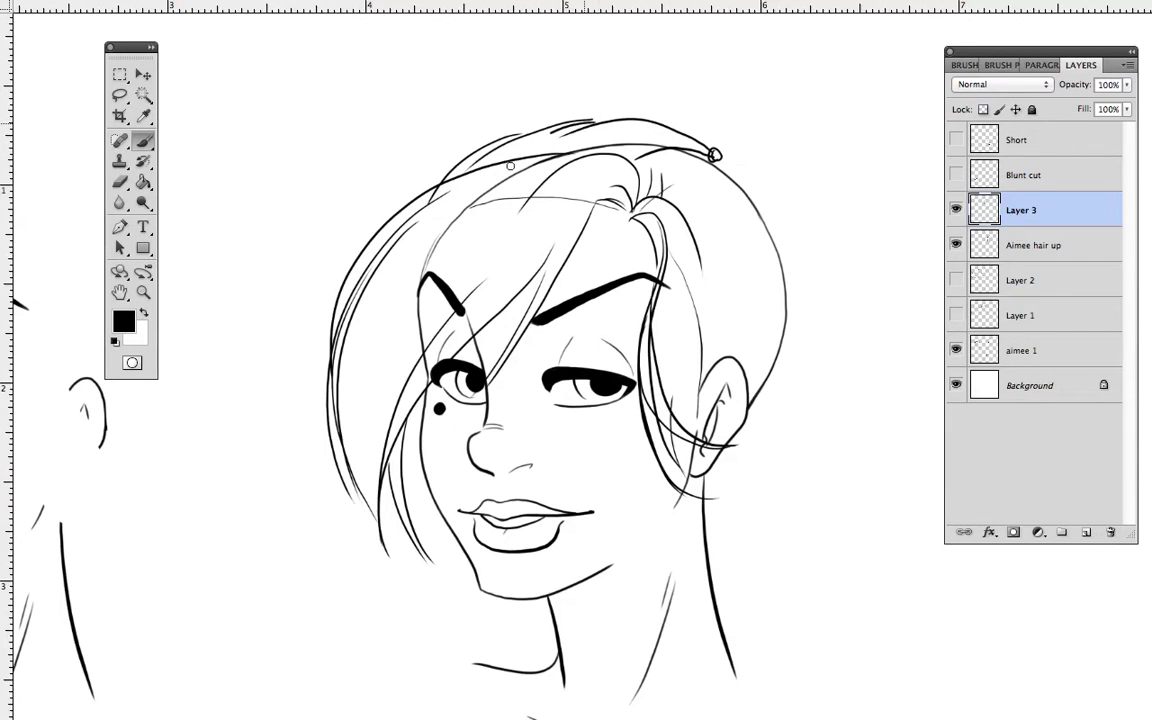
mouse_move(605, 117)
left_mouse_down()
mouse_move(536, 141)
mouse_move(586, 118)
mouse_move(432, 188)
left_mouse_up()
left_click_drag(481, 148, 429, 195)
Step: Mark the hair's backward pull with small arrows above the ear and sketch strands from the hair tie around the back of the head
left_click_drag(734, 257, 724, 160)
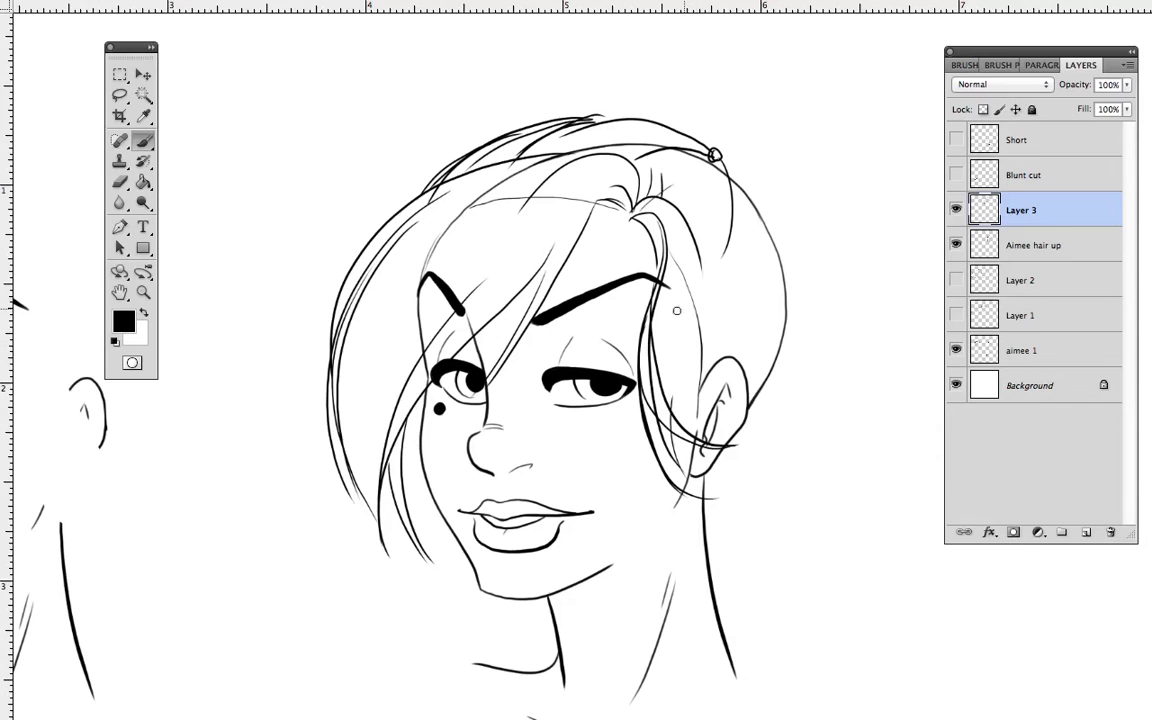
left_click_drag(681, 324, 716, 281)
left_click_drag(689, 368, 742, 327)
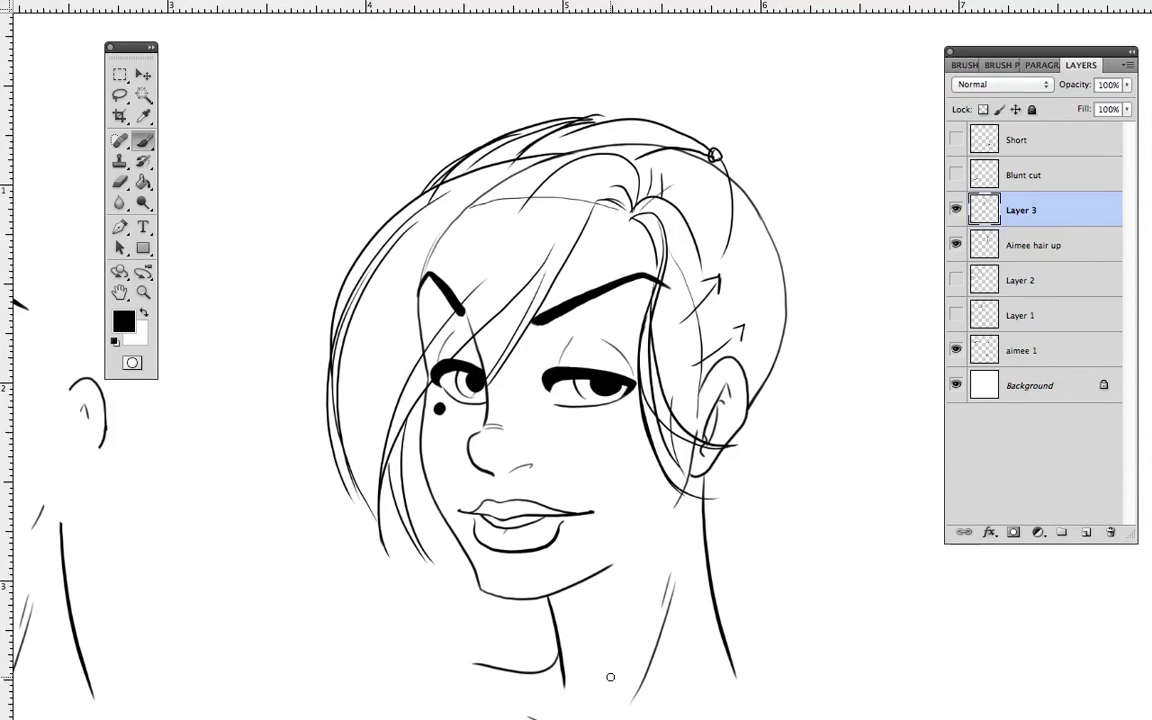
mouse_move(717, 156)
left_mouse_down()
mouse_move(769, 303)
mouse_move(697, 340)
left_mouse_up()
mouse_move(728, 336)
left_mouse_down()
mouse_move(783, 263)
mouse_move(752, 190)
mouse_move(733, 355)
left_mouse_up()
left_click_drag(800, 284, 772, 340)
mouse_move(781, 236)
left_mouse_down()
mouse_move(777, 375)
mouse_move(744, 393)
left_mouse_up()
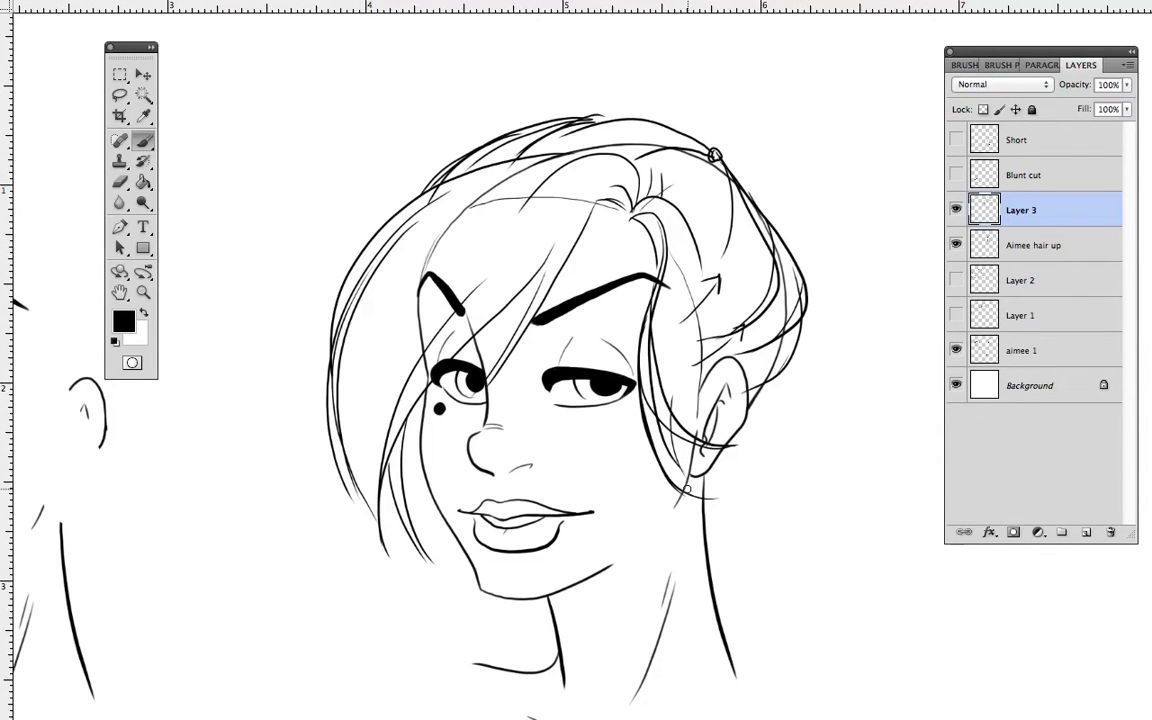
Step: Sketch strands from the back of the head and the temple converging to a pointed gather below the ear
mouse_move(779, 363)
left_mouse_down()
mouse_move(704, 533)
mouse_move(736, 476)
left_mouse_up()
mouse_move(734, 480)
left_mouse_down()
mouse_move(717, 515)
mouse_move(683, 502)
left_mouse_up()
mouse_move(683, 500)
left_mouse_down()
mouse_move(724, 482)
mouse_move(792, 345)
mouse_move(741, 467)
left_mouse_up()
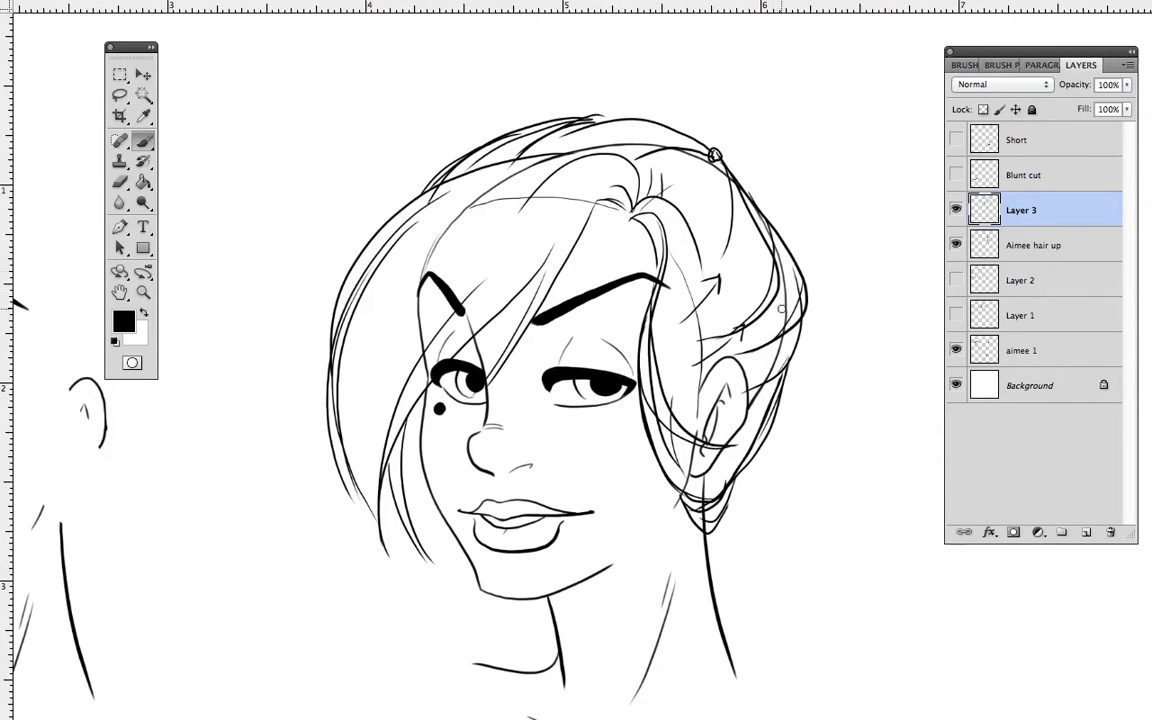
left_click_drag(656, 315, 712, 404)
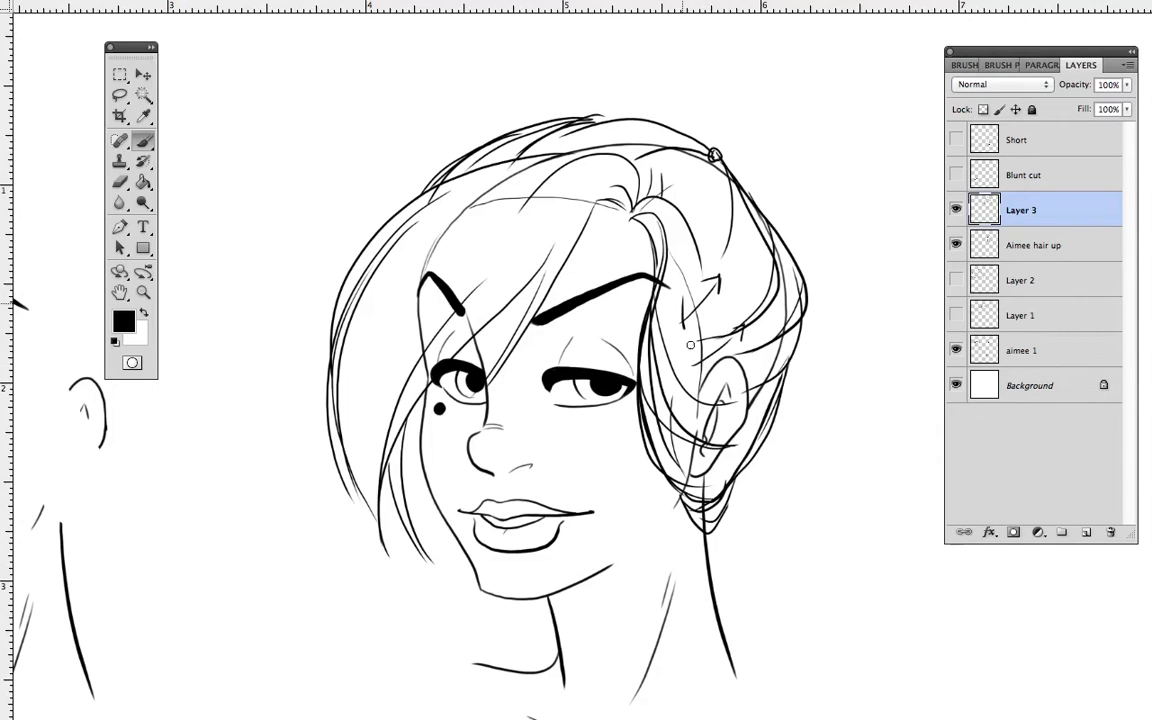
Step: Layer curved strands across the ear and around the back of the head down to the nape
mouse_move(682, 320)
left_mouse_down()
mouse_move(716, 372)
mouse_move(804, 306)
mouse_move(729, 180)
mouse_move(802, 340)
mouse_move(755, 413)
left_mouse_up()
left_click_drag(757, 411, 811, 338)
mouse_move(803, 268)
left_mouse_down()
mouse_move(770, 212)
mouse_move(768, 460)
mouse_move(715, 488)
left_mouse_up()
mouse_move(734, 480)
left_mouse_down()
mouse_move(811, 386)
mouse_move(804, 347)
left_mouse_up()
left_click_drag(804, 350, 729, 480)
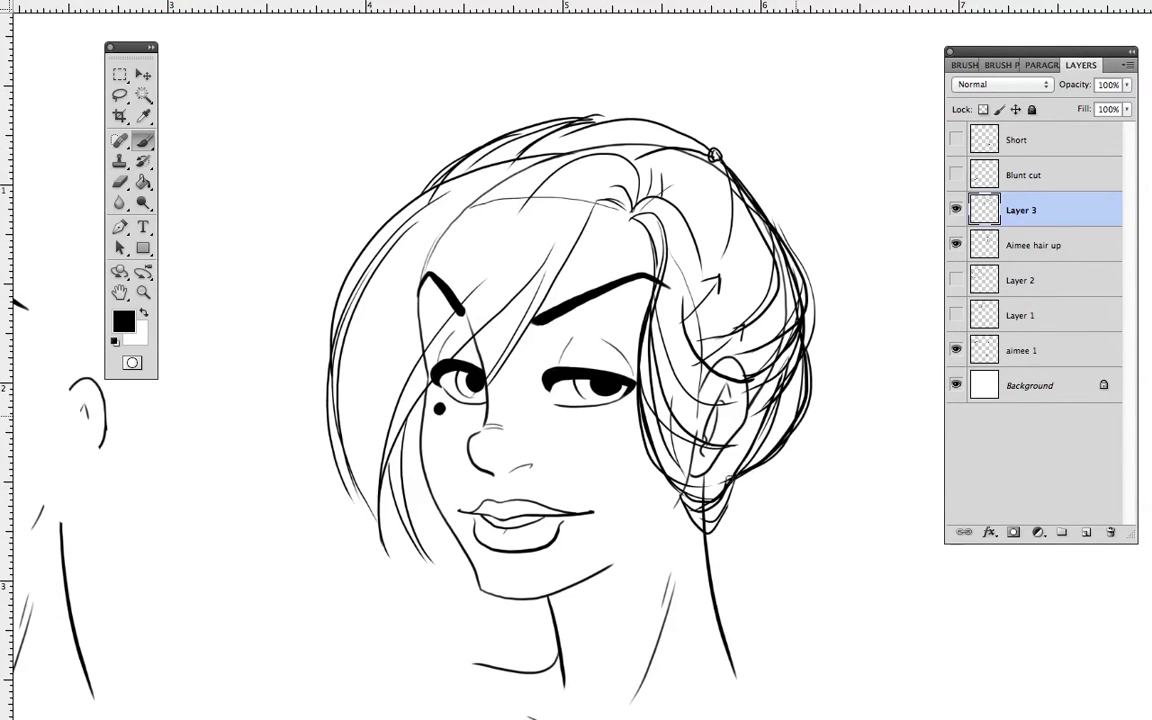
left_click_drag(802, 397, 752, 491)
left_click_drag(792, 445, 706, 526)
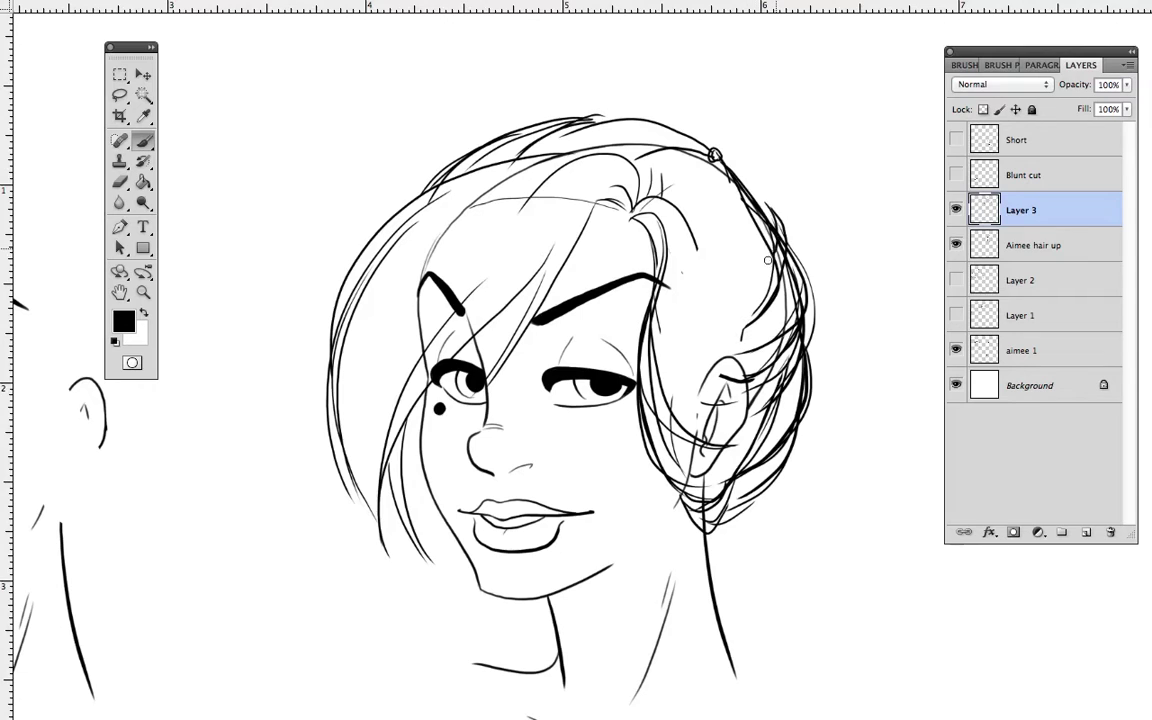
Step: Build out the back-of-head outline with overlapping strands from the hair tie to behind the ear
mouse_move(763, 187)
left_mouse_down()
mouse_move(717, 150)
mouse_move(811, 330)
left_mouse_up()
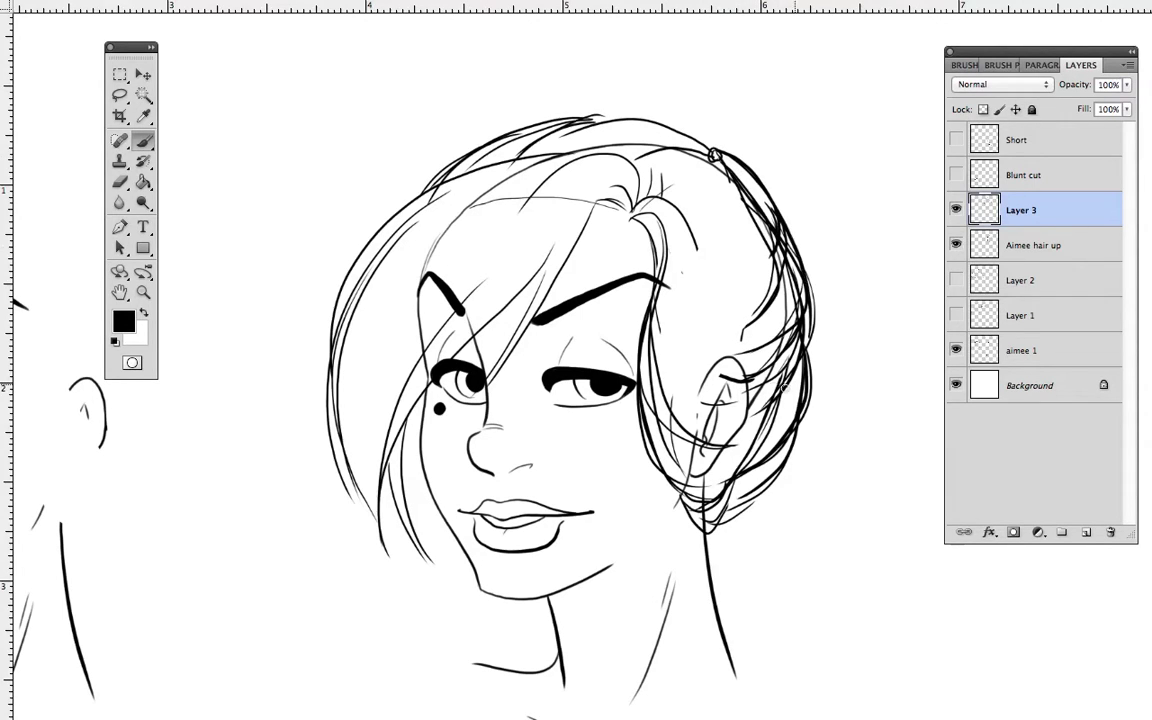
mouse_move(735, 159)
left_mouse_down()
mouse_move(811, 266)
mouse_move(797, 398)
left_mouse_up()
mouse_move(820, 261)
left_mouse_down()
mouse_move(828, 345)
mouse_move(794, 434)
left_mouse_up()
Step: Sketch the looping top of a ponytail rising from the hair tie at the crown
left_click_drag(713, 153, 777, 92)
mouse_move(688, 128)
left_mouse_down()
mouse_move(747, 52)
mouse_move(632, 90)
left_mouse_up()
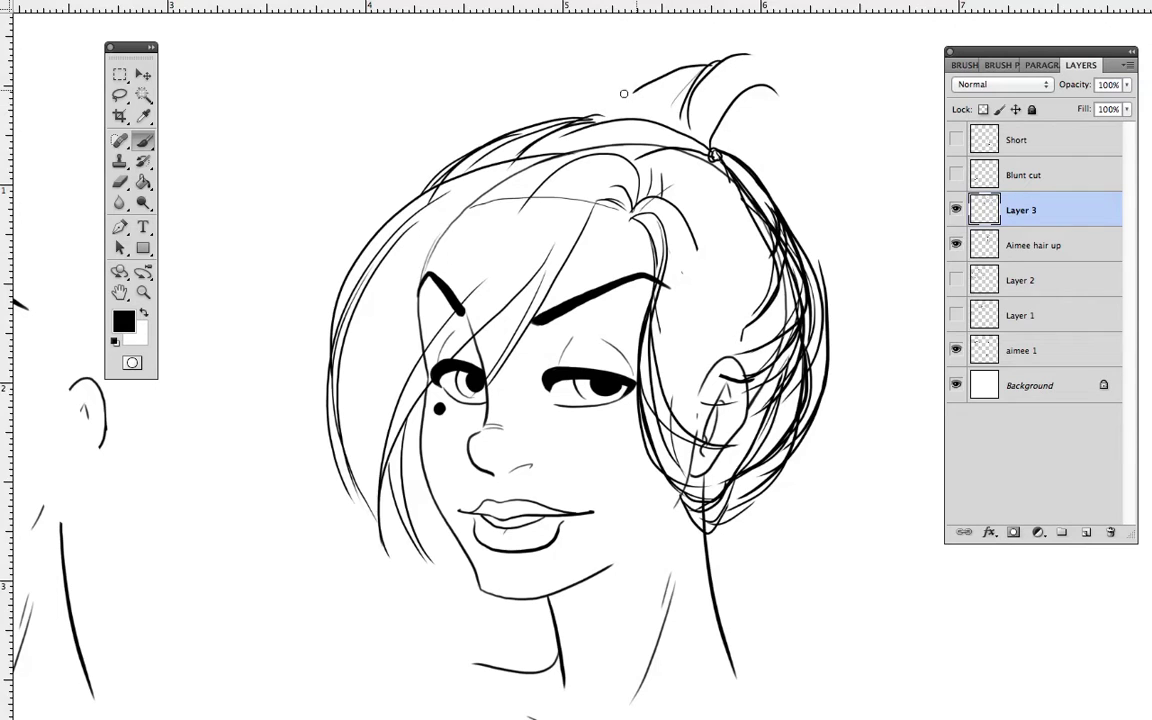
left_click_drag(784, 88, 841, 109)
left_click_drag(822, 188, 777, 177)
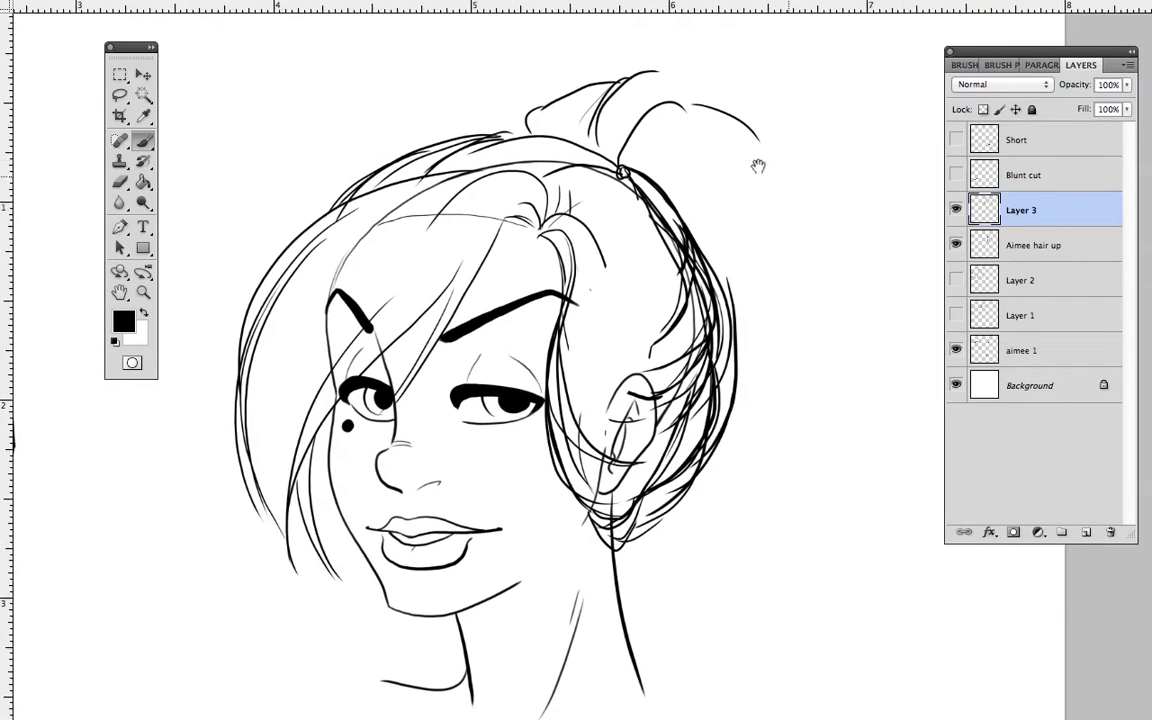
Step: Sketch long ponytail strands arching from the crown and falling behind the head, with flicked ends
mouse_move(613, 135)
left_mouse_down()
mouse_move(701, 117)
mouse_move(646, 102)
mouse_move(630, 116)
mouse_move(728, 117)
mouse_move(746, 102)
mouse_move(812, 190)
left_mouse_up()
mouse_move(703, 113)
left_mouse_down()
mouse_move(803, 167)
mouse_move(825, 327)
left_mouse_up()
mouse_move(764, 152)
left_mouse_down()
mouse_move(810, 553)
mouse_move(850, 635)
left_mouse_up()
left_click_drag(795, 343, 858, 635)
mouse_move(826, 284)
left_mouse_down()
mouse_move(868, 563)
mouse_move(900, 598)
left_mouse_up()
mouse_move(802, 375)
left_mouse_down()
mouse_move(823, 537)
mouse_move(865, 612)
left_mouse_up()
mouse_move(779, 226)
left_mouse_down()
mouse_move(779, 633)
mouse_move(744, 710)
left_mouse_up()
Step: Sketch a second lock of hair flowing down from the gather below the ear
key("space")
mouse_move(792, 577)
left_mouse_down()
mouse_move(807, 388)
mouse_move(815, 403)
left_mouse_up()
left_click_drag(637, 372, 661, 500)
mouse_move(683, 361)
left_mouse_down()
mouse_move(664, 488)
mouse_move(632, 708)
left_mouse_up()
mouse_move(692, 392)
left_mouse_down()
mouse_move(670, 485)
mouse_move(657, 718)
left_mouse_up()
key("space")
Step: Extend the ponytail into a curl sweeping across the shoulder and sketch the shoulder line behind it
left_click_drag(750, 624, 730, 506)
mouse_move(816, 268)
left_mouse_down()
mouse_move(702, 468)
mouse_move(617, 550)
mouse_move(626, 618)
left_mouse_up()
left_click_drag(698, 493, 621, 603)
left_click_drag(778, 446, 848, 491)
left_click(831, 469)
mouse_move(670, 415)
left_mouse_down()
mouse_move(766, 424)
mouse_move(850, 485)
left_mouse_up()
mouse_move(803, 246)
left_mouse_down()
mouse_move(791, 407)
mouse_move(637, 506)
mouse_move(616, 572)
mouse_move(694, 466)
mouse_move(811, 354)
left_mouse_up()
Step: Fill out the lock below the ear with thin hanging strands and reinforce the lower curve of the ponytail
mouse_move(804, 309)
left_mouse_down()
mouse_move(660, 479)
mouse_move(715, 556)
left_mouse_up()
mouse_move(712, 562)
left_mouse_down()
mouse_move(675, 604)
mouse_move(662, 370)
left_mouse_up()
mouse_move(569, 545)
left_mouse_down()
mouse_move(688, 255)
mouse_move(635, 395)
mouse_move(645, 276)
mouse_move(646, 339)
left_mouse_up()
left_click_drag(627, 246, 652, 345)
mouse_move(693, 208)
left_mouse_down()
mouse_move(644, 380)
mouse_move(690, 277)
mouse_move(668, 331)
left_mouse_up()
left_click_drag(628, 246, 643, 352)
left_click_drag(580, 222, 575, 335)
left_click_drag(605, 198, 605, 295)
mouse_move(715, 105)
left_mouse_down()
mouse_move(728, 285)
mouse_move(705, 389)
left_mouse_up()
mouse_move(775, 436)
left_mouse_down()
mouse_move(712, 453)
mouse_move(650, 589)
left_mouse_up()
mouse_move(640, 600)
left_mouse_down()
mouse_move(575, 525)
mouse_move(758, 309)
mouse_move(736, 342)
left_mouse_up()
Step: Rework the back of the head with a cleaner contour and thick strands, and add an inner ponytail strand
left_click_drag(690, 385, 657, 406)
mouse_move(758, 293)
left_mouse_down()
mouse_move(807, 103)
mouse_move(722, 346)
left_mouse_up()
mouse_move(795, 144)
left_mouse_down()
mouse_move(802, 337)
mouse_move(823, 368)
left_mouse_up()
mouse_move(748, 167)
left_mouse_down()
mouse_move(688, 113)
mouse_move(767, 248)
left_mouse_up()
mouse_move(657, 101)
left_mouse_down()
mouse_move(685, 148)
mouse_move(695, 207)
mouse_move(668, 107)
mouse_move(710, 178)
mouse_move(700, 265)
left_mouse_up()
left_click_drag(730, 222, 690, 372)
mouse_move(715, 238)
left_mouse_down()
mouse_move(731, 293)
mouse_move(674, 415)
left_mouse_up()
left_click_drag(723, 302, 695, 352)
left_click_drag(708, 271, 699, 329)
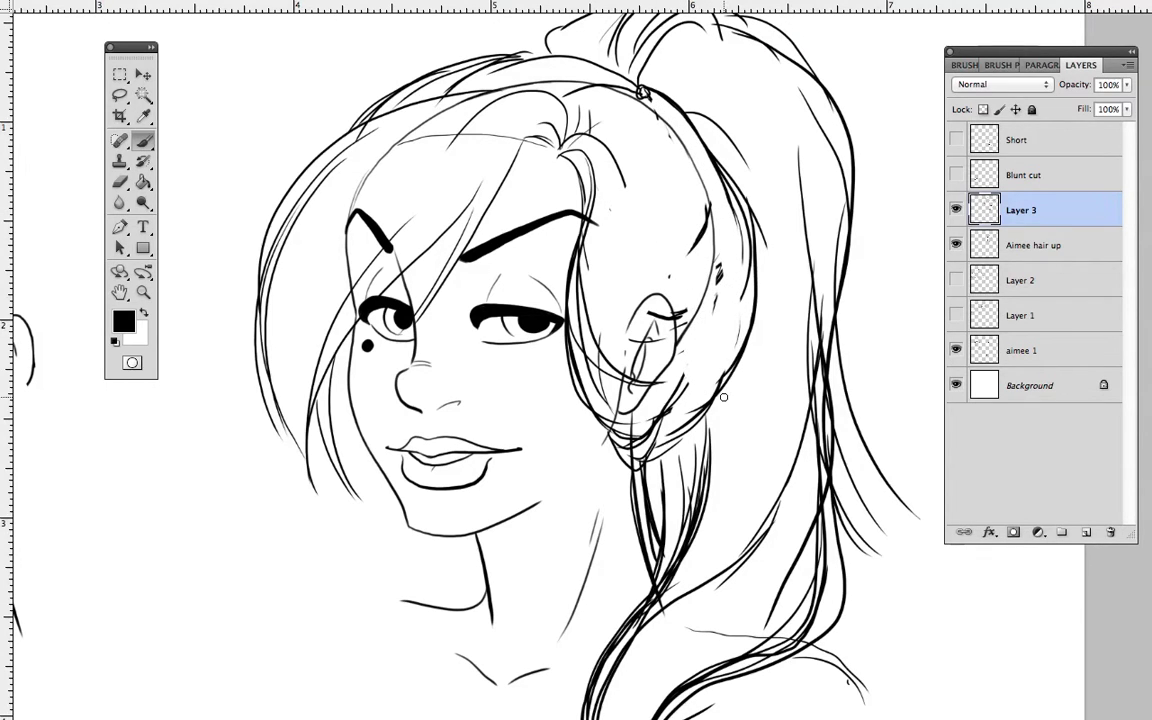
mouse_move(642, 92)
left_mouse_down()
mouse_move(696, 118)
mouse_move(726, 177)
mouse_move(705, 186)
mouse_move(714, 152)
mouse_move(730, 174)
mouse_move(717, 266)
left_mouse_up()
left_click_drag(737, 185, 711, 336)
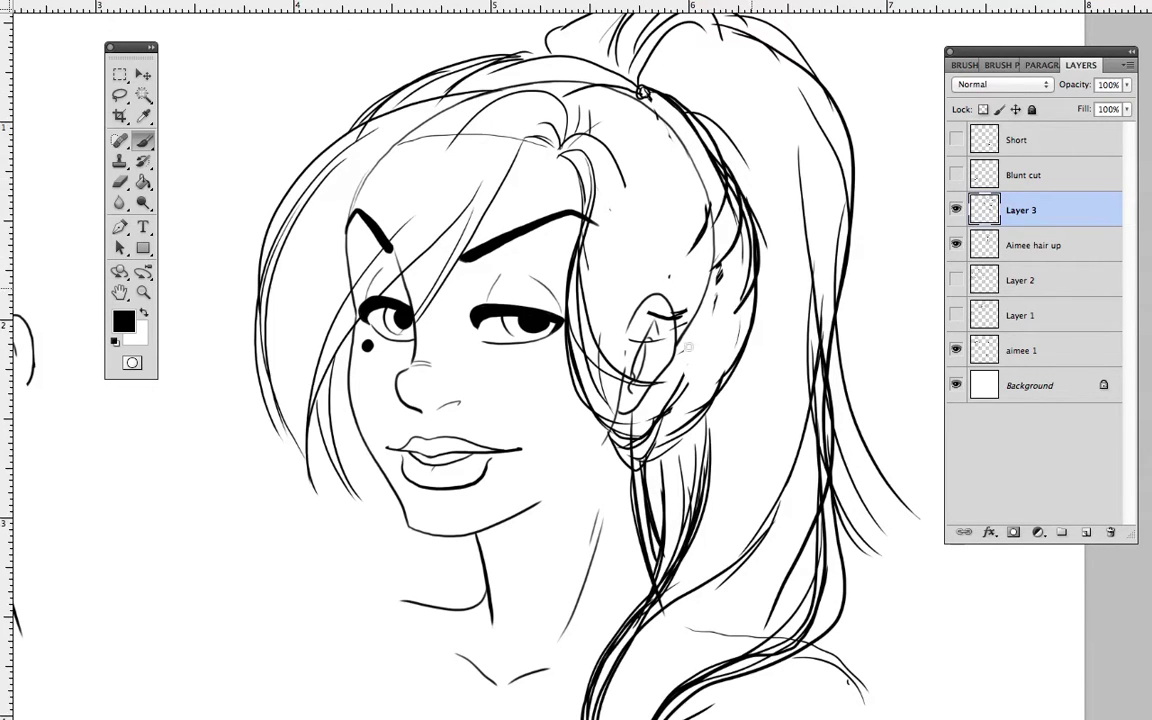
Step: Sketch curved strands sweeping from the temple over the ear and darken the gather at the nape
mouse_move(758, 274)
left_mouse_down()
mouse_move(721, 388)
mouse_move(623, 384)
left_mouse_up()
mouse_move(592, 224)
left_mouse_down()
mouse_move(716, 372)
mouse_move(604, 293)
mouse_move(605, 256)
mouse_move(653, 309)
left_mouse_up()
left_click_drag(565, 240, 600, 310)
left_click_drag(572, 210, 650, 298)
left_click_drag(572, 334, 660, 420)
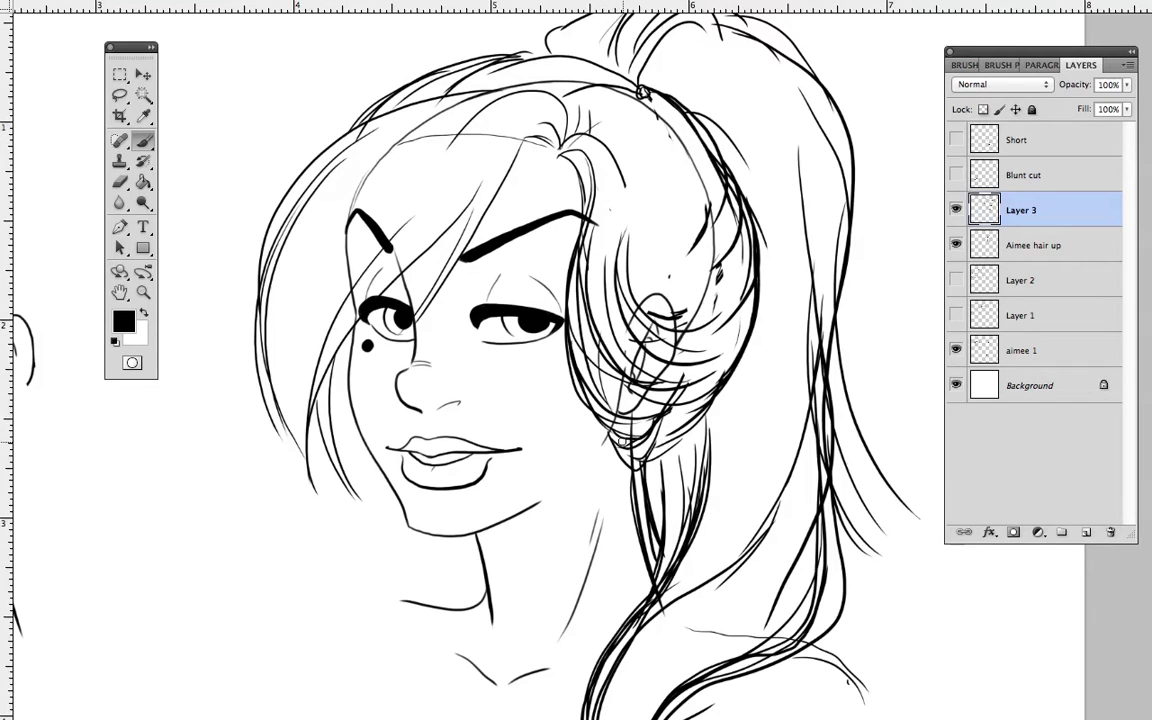
left_click_drag(640, 444, 668, 418)
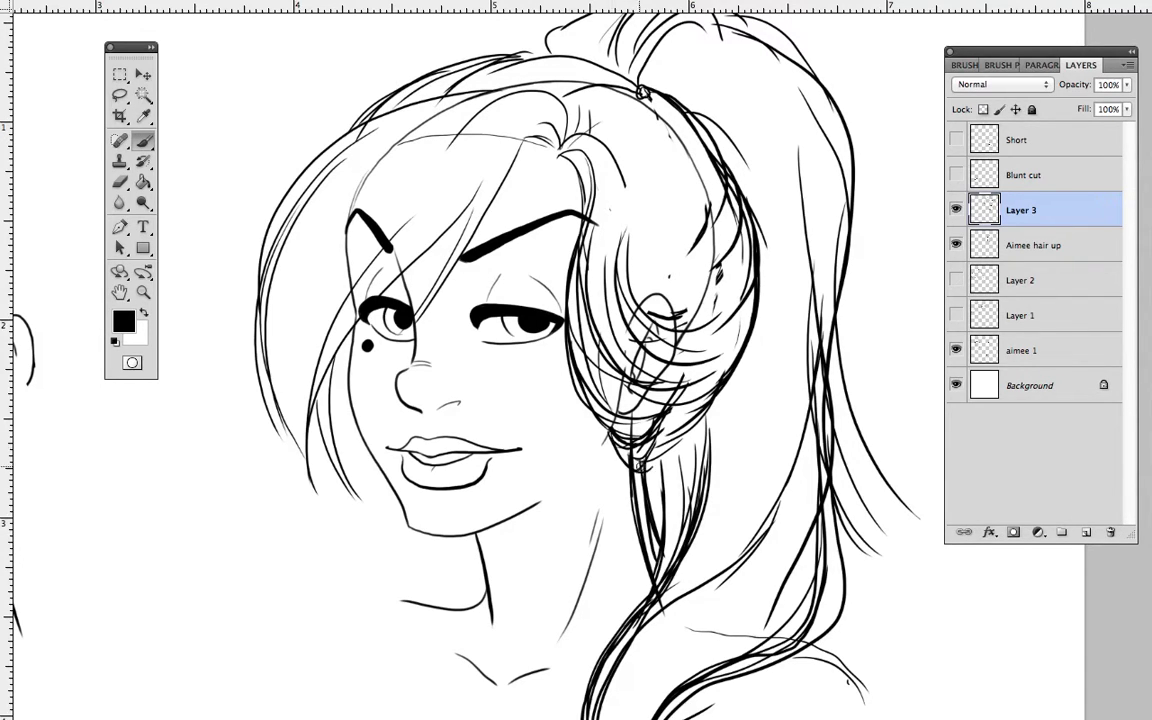
mouse_move(653, 466)
left_mouse_down()
mouse_move(682, 436)
mouse_move(636, 463)
left_mouse_up()
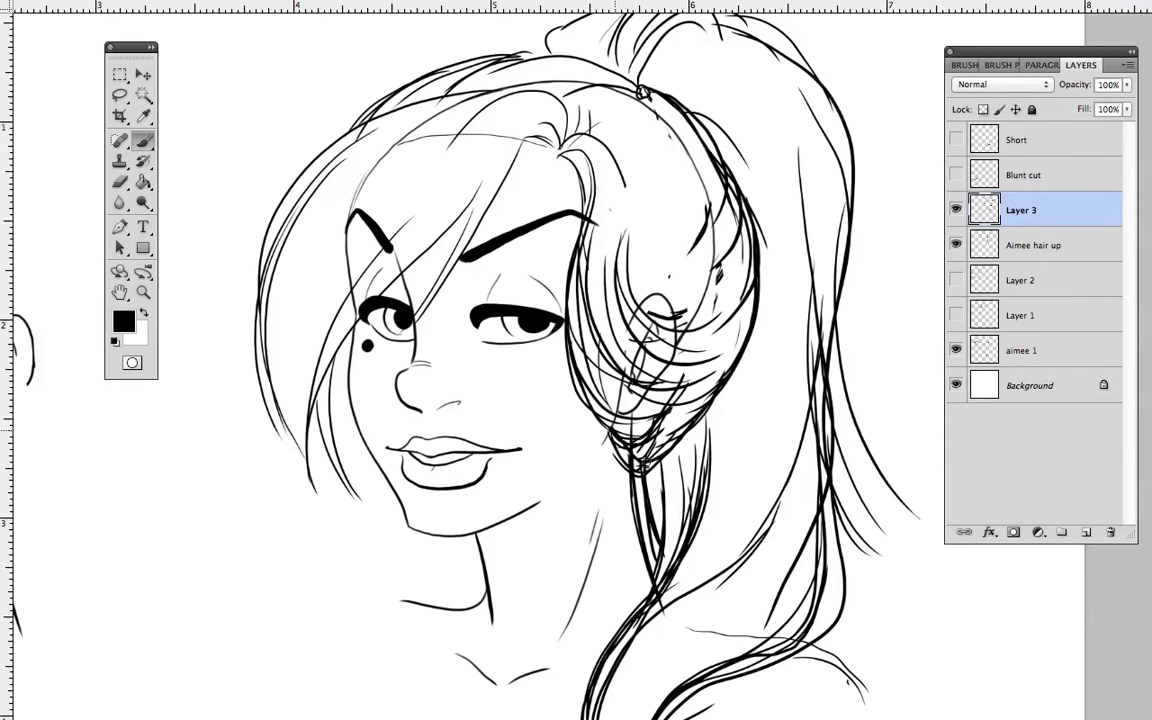
Step: Thicken the bang strand crossing the forehead and add strands to the lower bangs beside the cheek
mouse_move(610, 392)
left_mouse_down()
mouse_move(728, 458)
mouse_move(760, 232)
left_mouse_up()
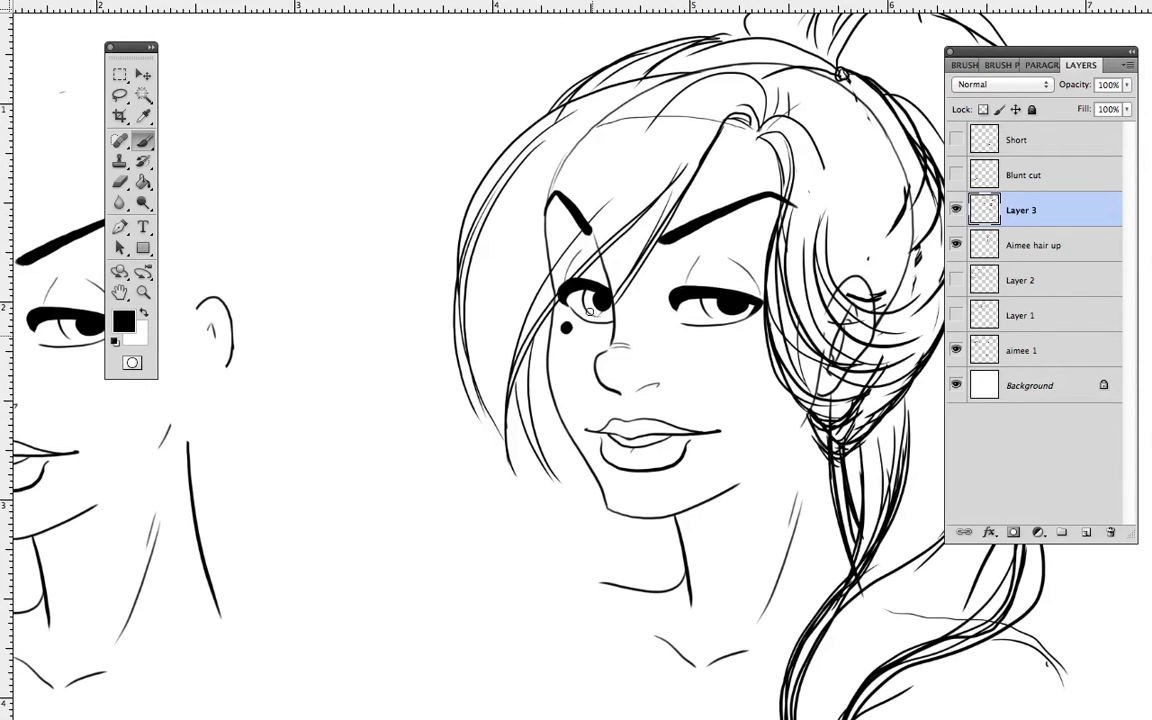
mouse_move(934, 458)
left_mouse_down()
mouse_move(844, 434)
mouse_move(757, 445)
left_mouse_up()
left_click_drag(812, 542, 811, 642)
left_click_drag(801, 378, 801, 386)
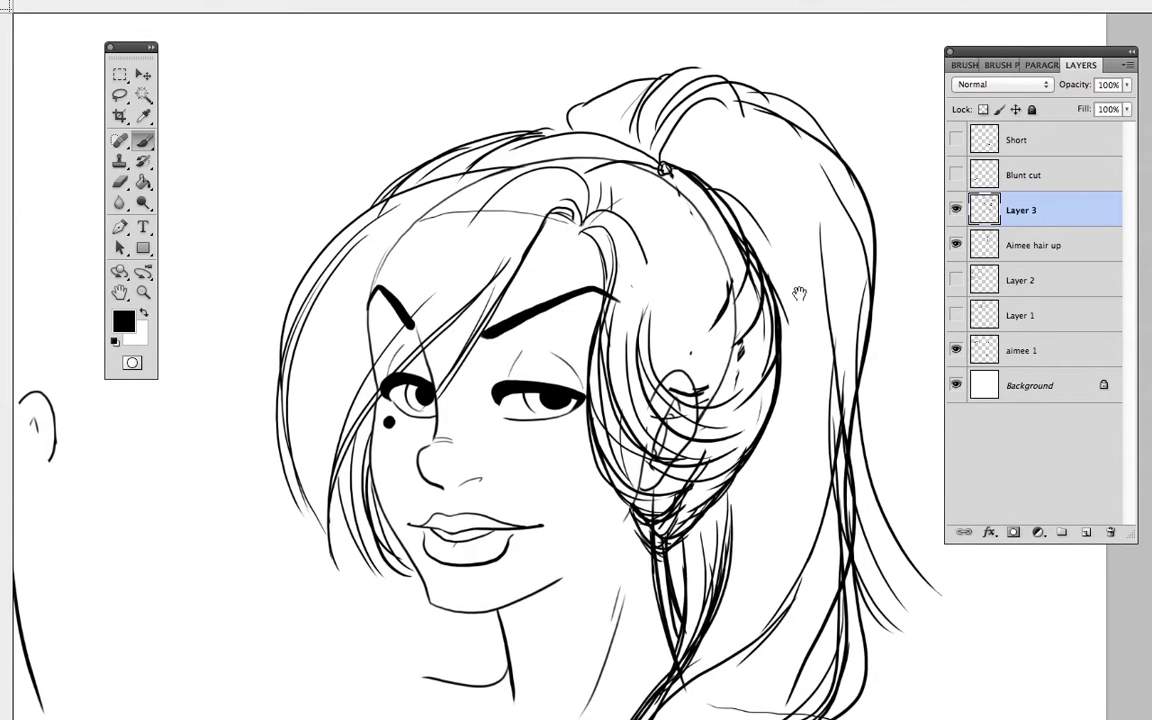
Step: Add bold strands over the top of the ponytail and its arch away from the hair tie
left_click_drag(690, 170, 789, 166)
mouse_move(736, 94)
left_mouse_down()
mouse_move(854, 167)
mouse_move(852, 457)
left_mouse_up()
left_click_drag(740, 70, 656, 141)
left_click_drag(709, 68, 656, 131)
left_click_drag(665, 73, 592, 131)
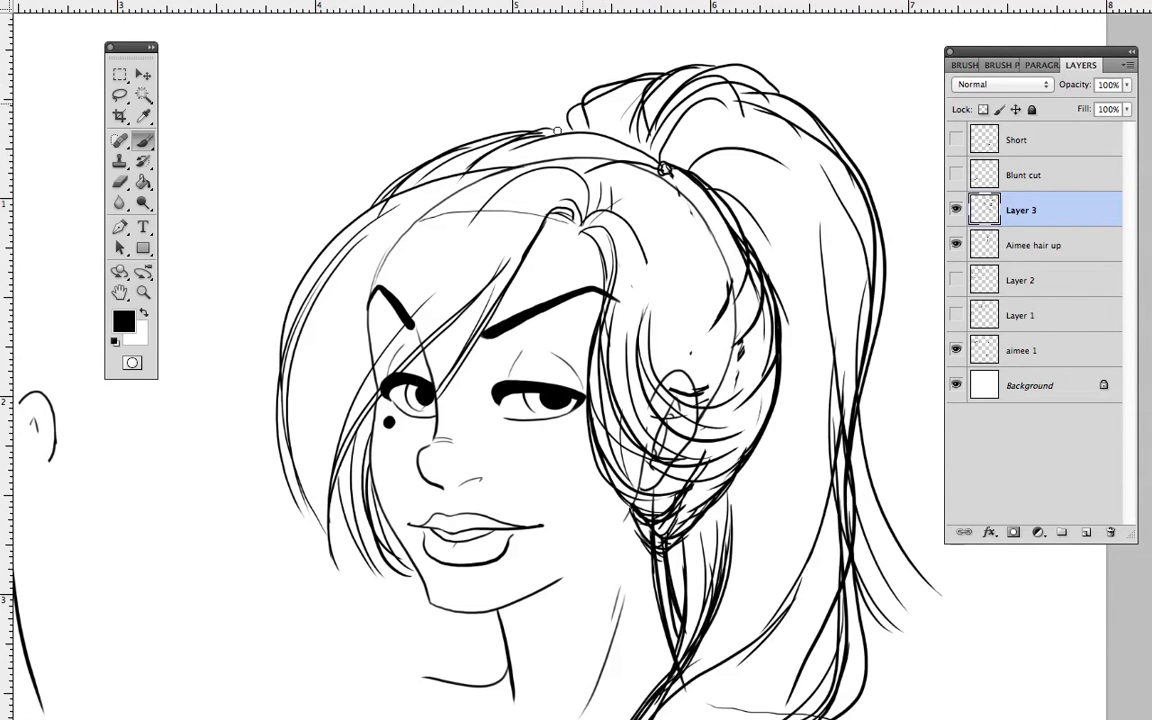
Step: Add long strands down the length of the ponytail and to its flicked outer ends
left_click_drag(858, 263, 832, 262)
mouse_move(762, 137)
left_mouse_down()
mouse_move(836, 265)
mouse_move(824, 515)
left_mouse_up()
mouse_move(776, 115)
left_mouse_down()
mouse_move(824, 417)
mouse_move(821, 507)
left_mouse_up()
left_click_drag(780, 197, 893, 601)
mouse_move(814, 433)
left_mouse_down()
mouse_move(892, 604)
mouse_move(913, 614)
left_mouse_up()
Step: Sketch loose strands between the head and the ponytail and thicken the lock hanging below the ear
left_click_drag(861, 484, 858, 427)
left_click_drag(733, 340, 745, 482)
left_click_drag(747, 259, 738, 424)
left_click_drag(667, 202, 648, 464)
left_click_drag(675, 364, 639, 486)
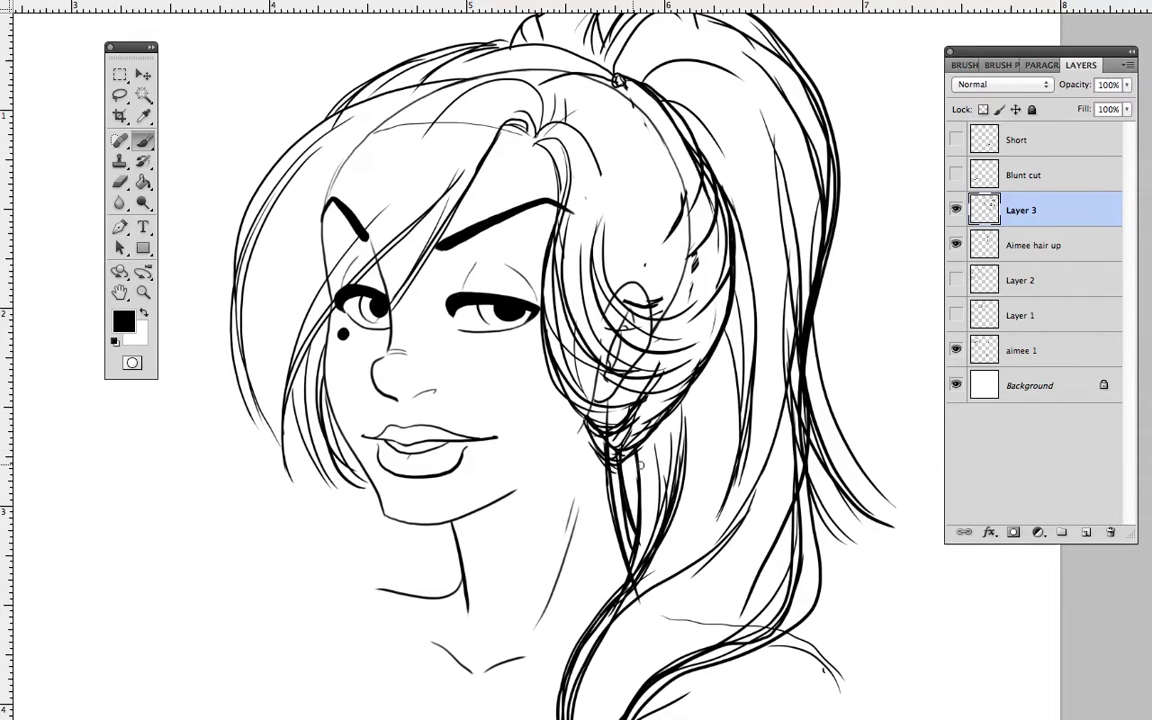
Step: Fade the hair sketch by lowering Layer 3's opacity and add a new layer above it for inking
scroll(700, 350, "down", 4)
scroll(700, 350, "right", 2)
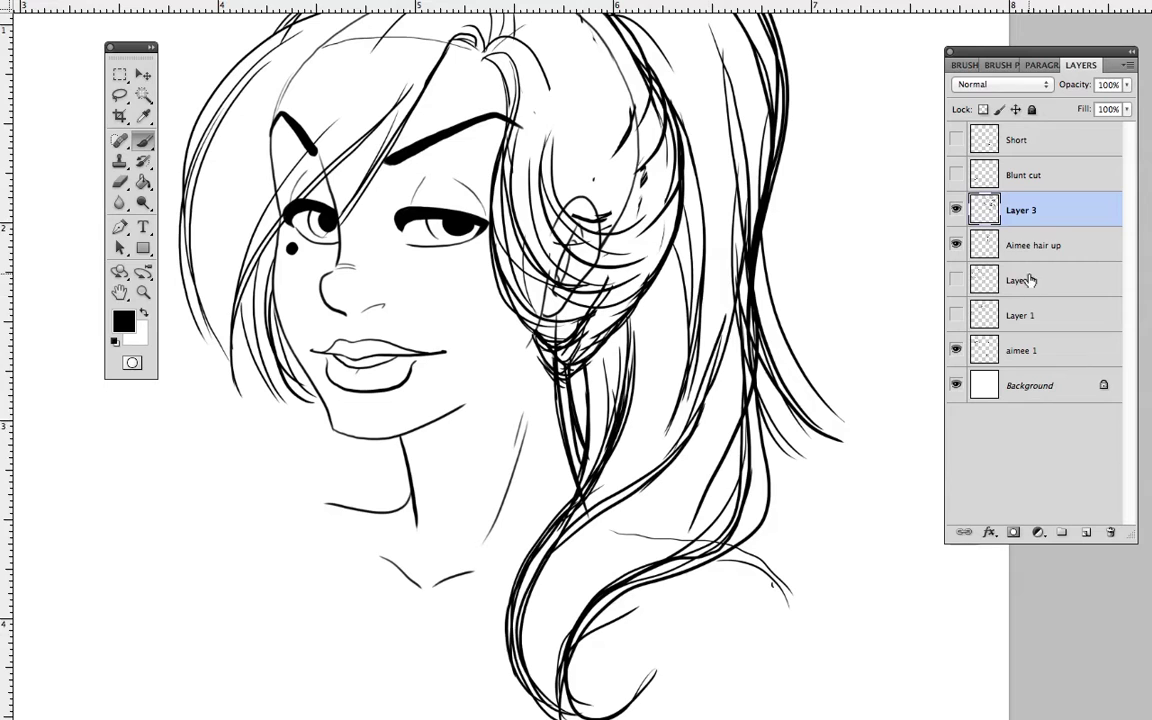
left_click(1127, 86)
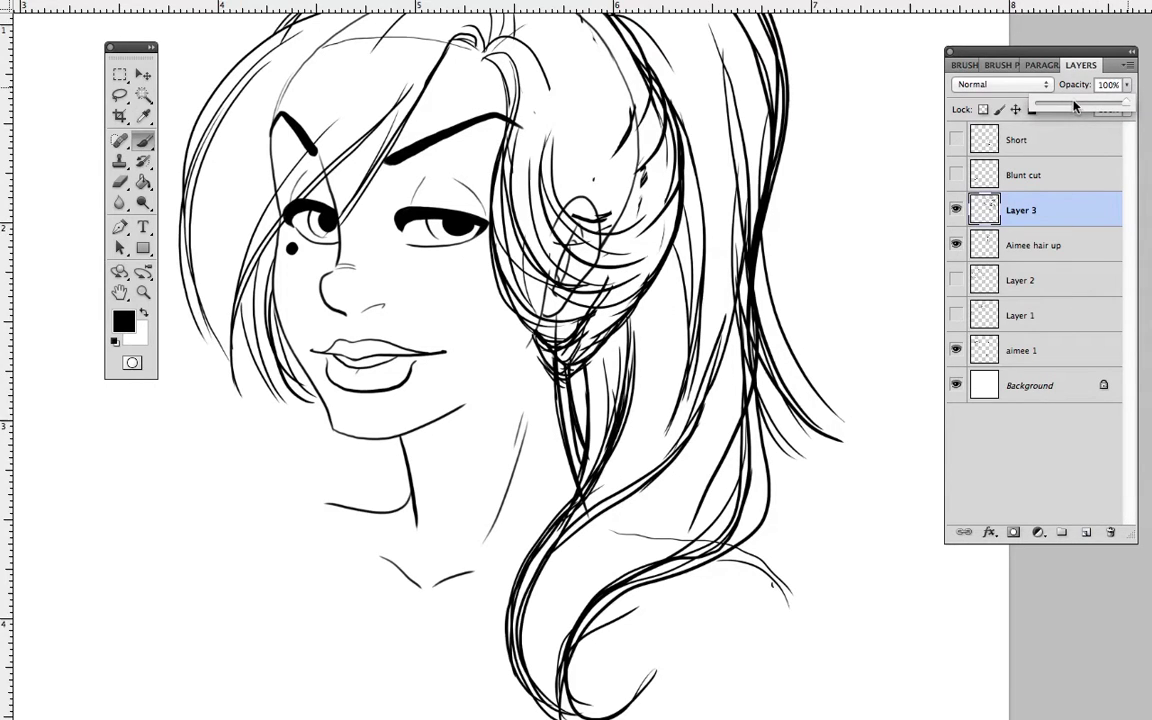
left_click(1074, 103)
left_click(1086, 532)
left_click_drag(620, 362, 805, 519)
left_click_drag(607, 399, 630, 412)
left_click(146, 292)
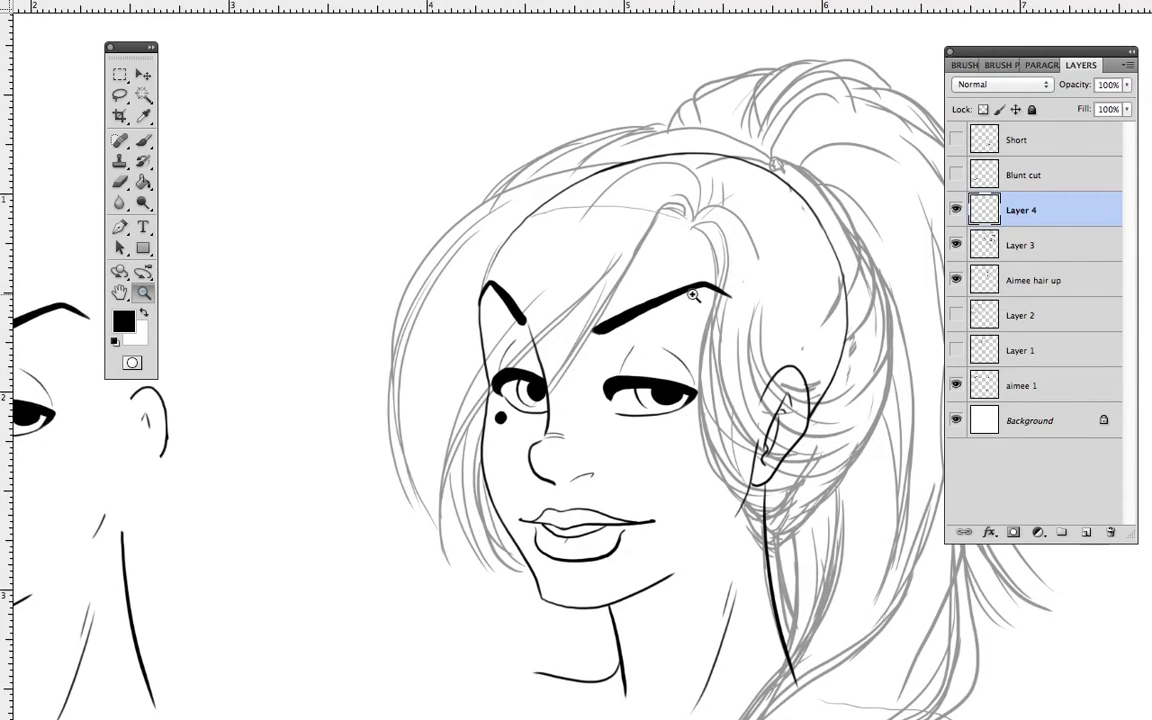
Step: Ink the lower edge of the swept fringe with the Brush from the hair parting down to the inner eye
left_click_drag(723, 319, 737, 335)
left_click(736, 334)
left_click(143, 140)
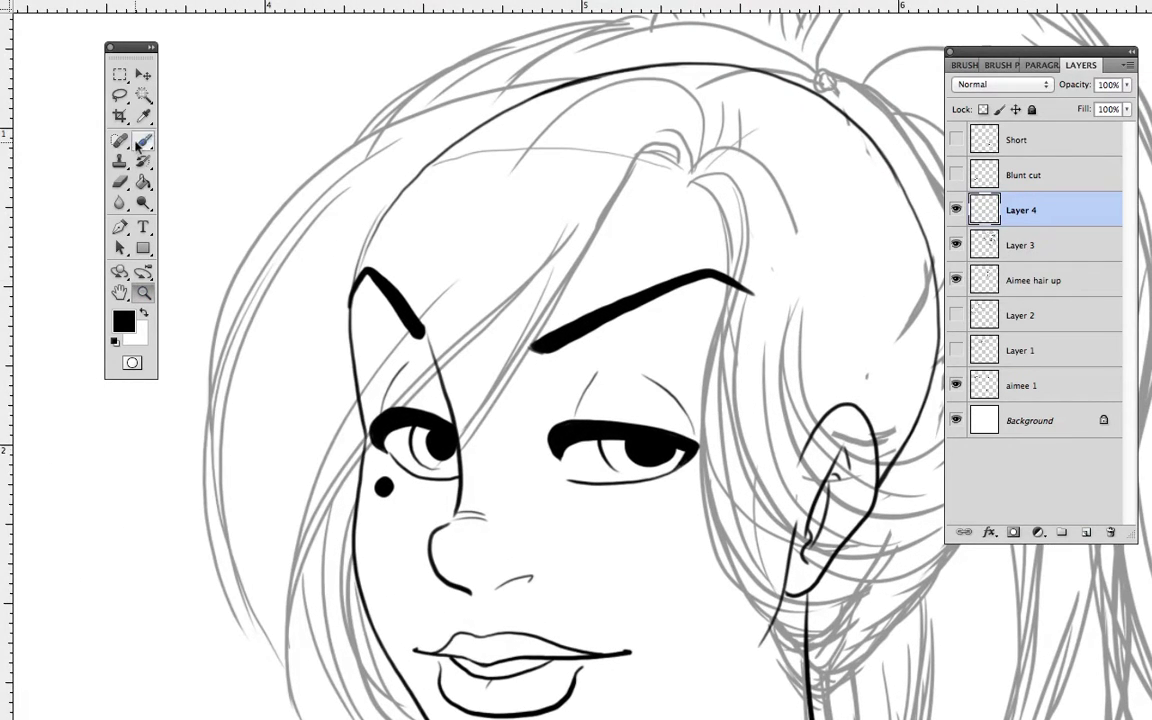
left_click_drag(673, 265, 698, 308)
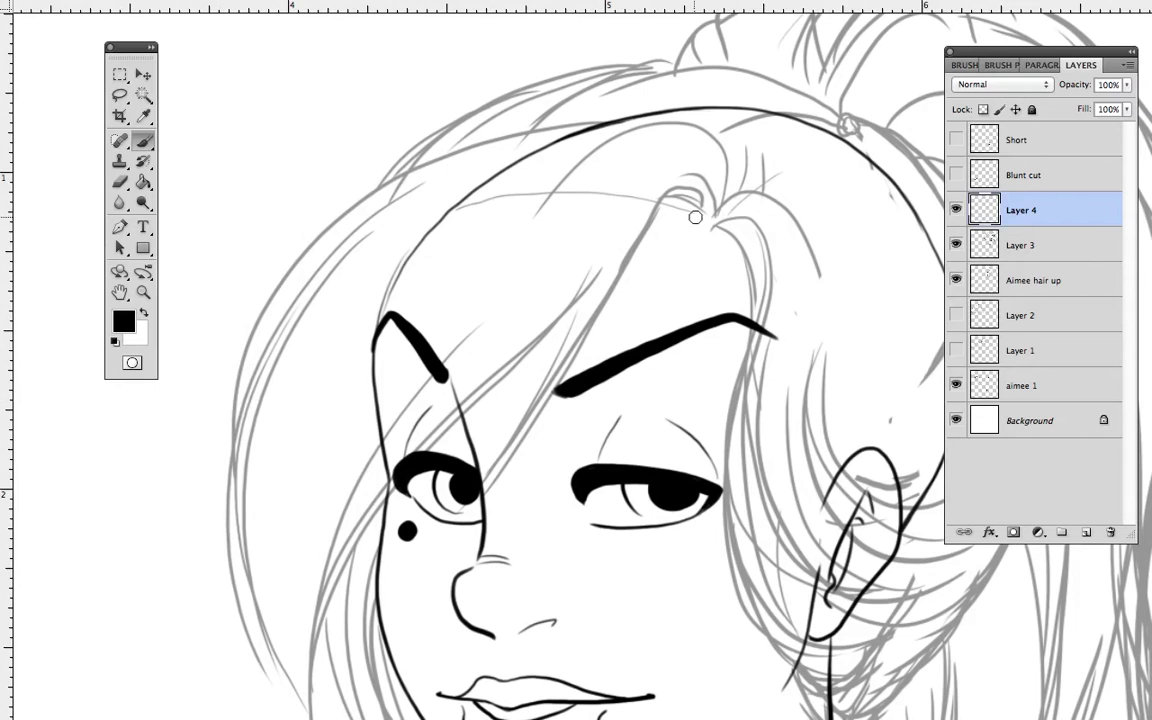
mouse_move(698, 212)
left_mouse_down()
mouse_move(604, 168)
mouse_move(498, 336)
mouse_move(482, 474)
left_mouse_up()
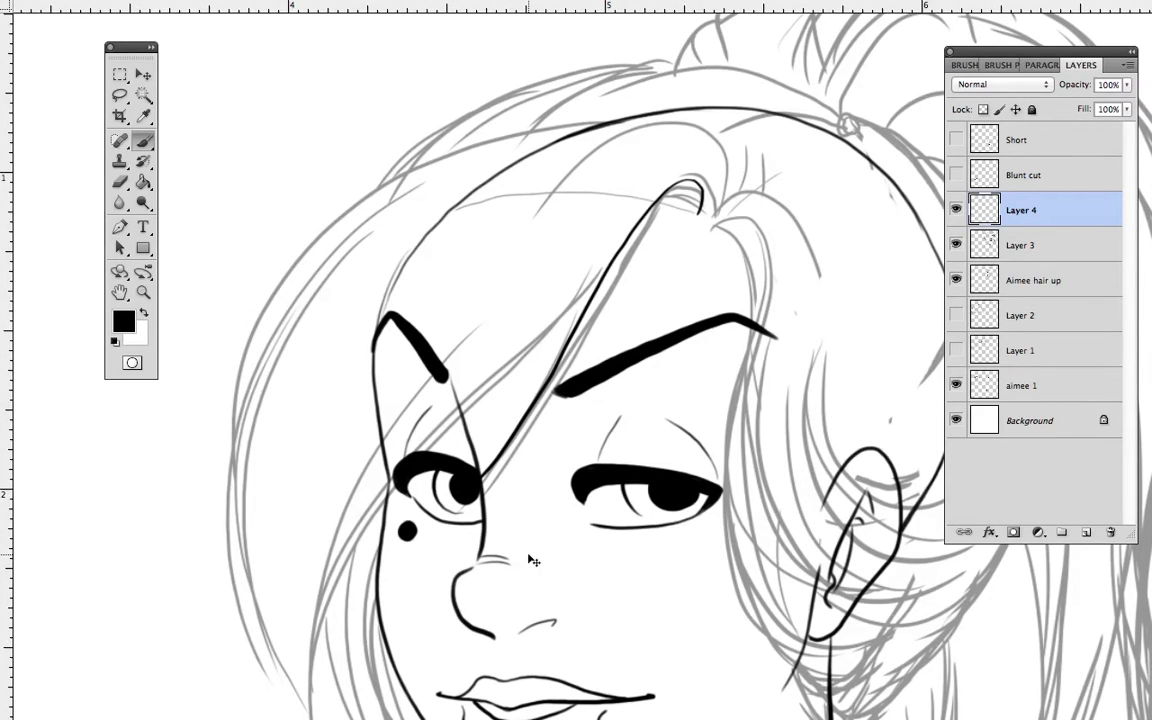
key("ctrl+z")
mouse_move(694, 216)
left_mouse_down()
mouse_move(680, 192)
mouse_move(556, 405)
mouse_move(482, 478)
left_mouse_up()
Step: Ink a short tapering strand inside the fringe, rising from the inner eye beside its lower edge, replacing the first try
left_click_drag(588, 284, 478, 464)
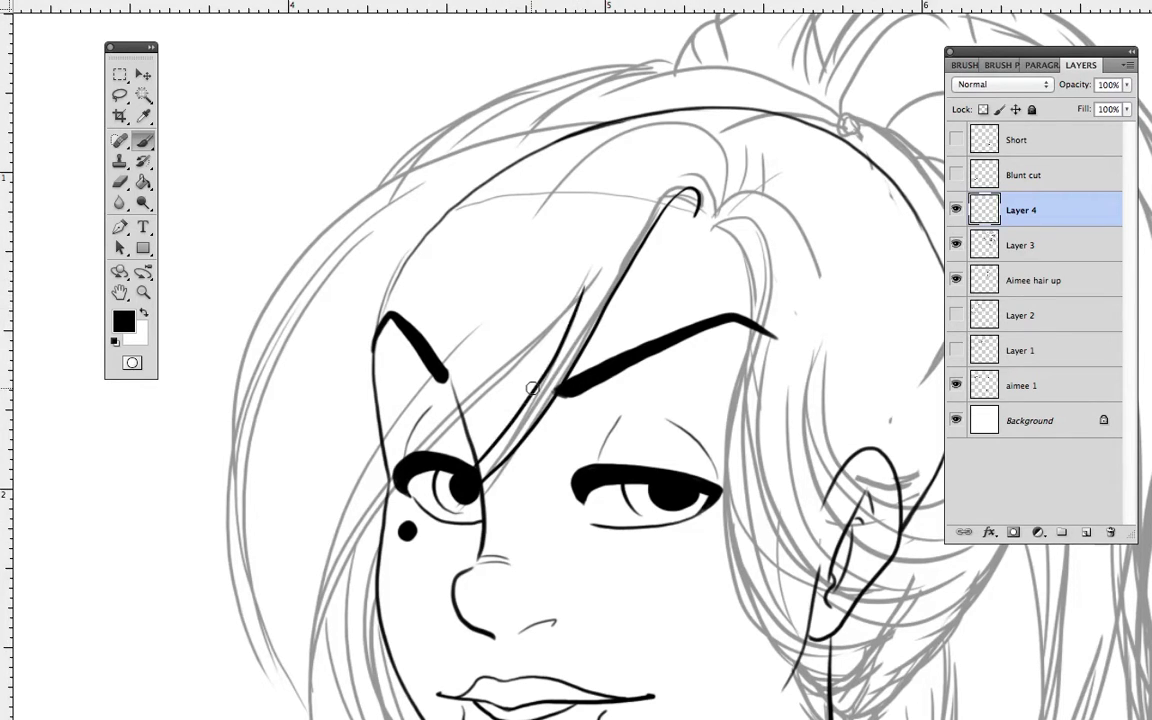
key("ctrl+alt+z")
key("ctrl+alt+z")
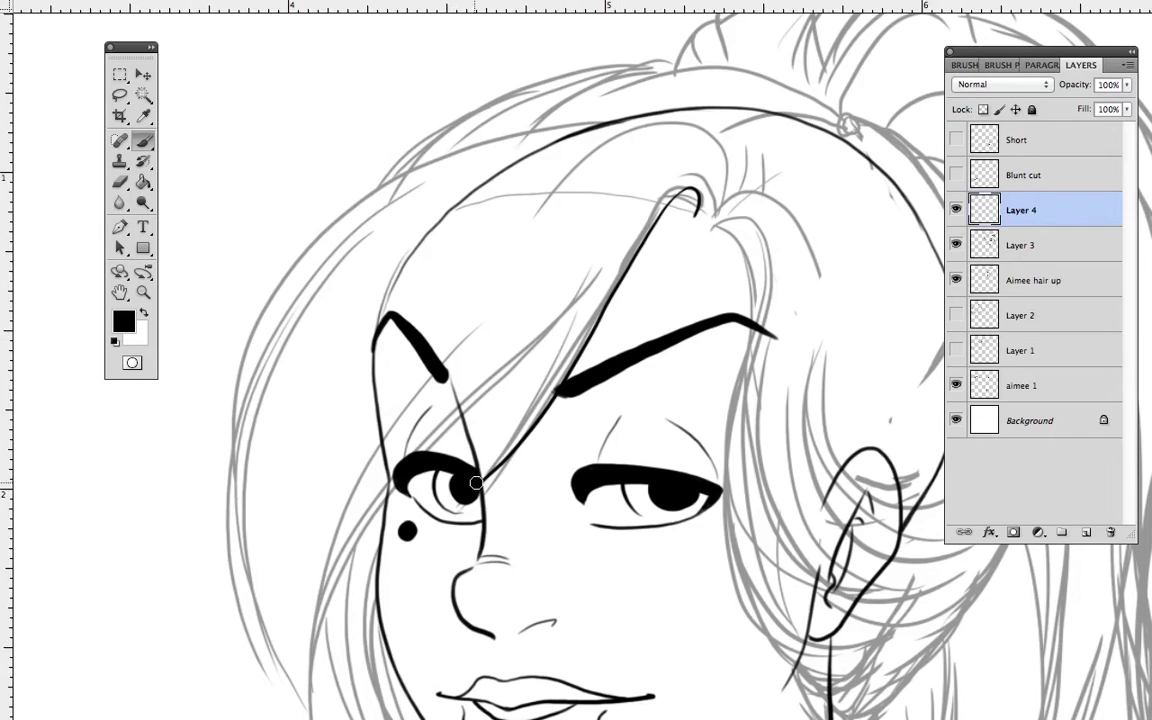
left_click_drag(472, 468, 597, 238)
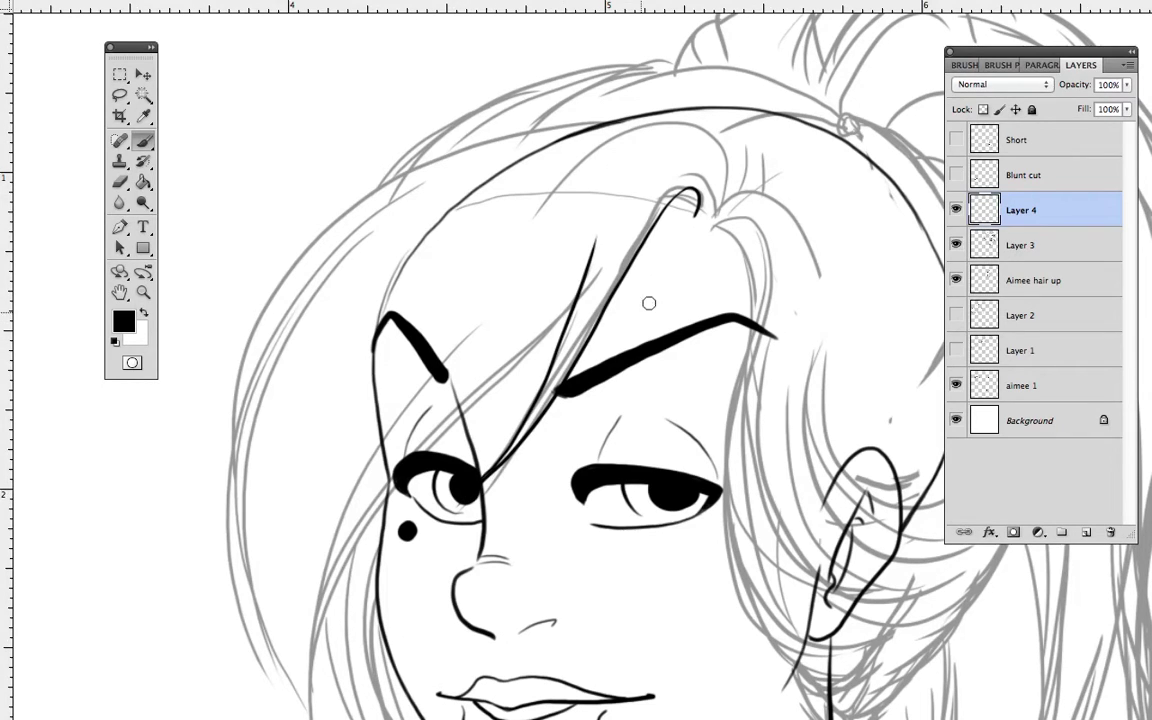
Step: Ink the hair falling from the parting along the side of the face and the arch over the top of the fringe
mouse_move(694, 213)
left_mouse_down()
mouse_move(677, 217)
mouse_move(764, 262)
mouse_move(717, 584)
left_mouse_up()
left_click_drag(717, 230, 757, 312)
mouse_move(718, 208)
left_mouse_down()
mouse_move(635, 129)
mouse_move(509, 235)
left_mouse_up()
Step: Ink strands fanning out from the parting and overlapping strands over the crown towards the hair tie
mouse_move(710, 115)
left_mouse_down()
mouse_move(745, 224)
mouse_move(780, 240)
left_mouse_up()
left_click_drag(725, 168, 818, 120)
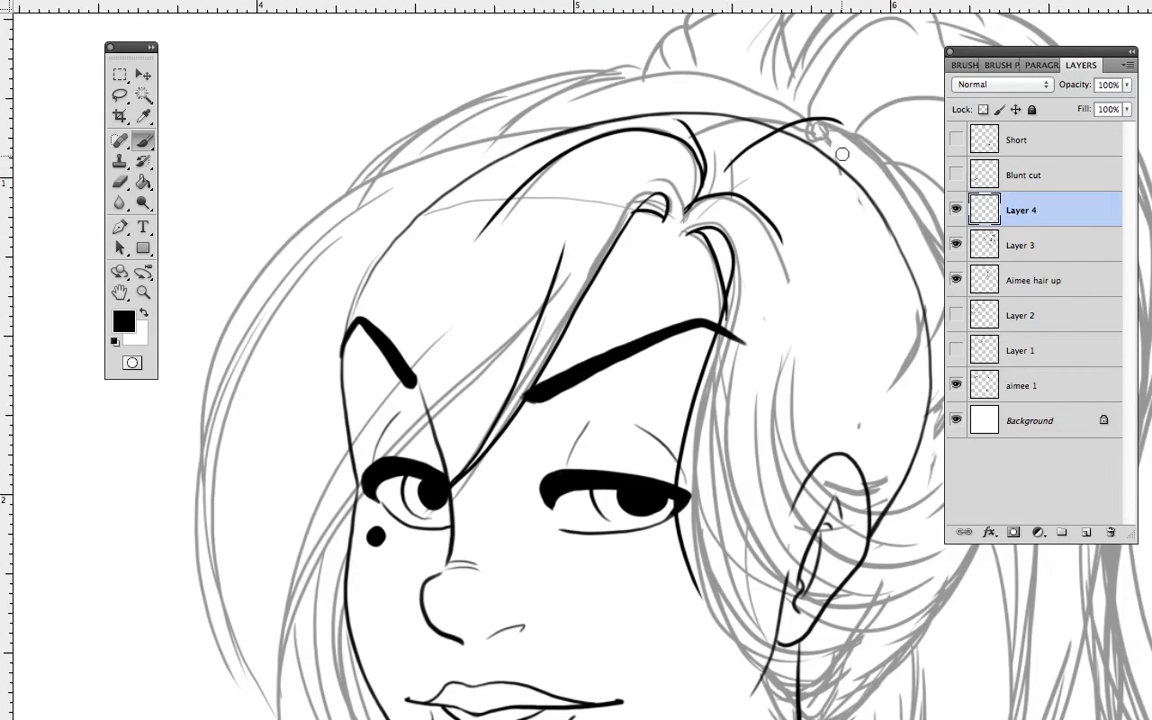
left_click_drag(762, 185, 825, 121)
mouse_move(704, 122)
left_mouse_down()
mouse_move(810, 108)
mouse_move(580, 121)
left_mouse_up()
left_click_drag(681, 190, 728, 210)
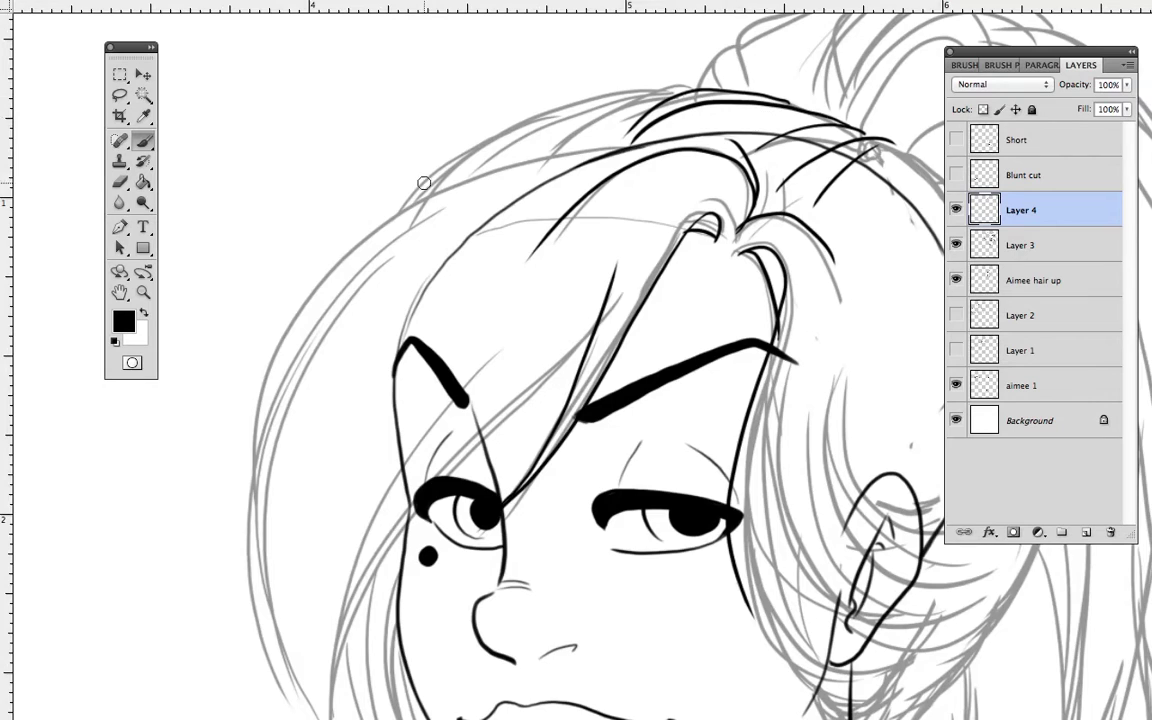
Step: Draw two overlapping curved strokes with short offshoot strands on the blank canvas beside the head as a line demonstration
scroll(514, 105, "left", 10)
scroll(514, 105, "up", 2)
mouse_move(337, 183)
left_mouse_down()
mouse_move(468, 181)
mouse_move(509, 249)
left_mouse_up()
mouse_move(444, 162)
left_mouse_down()
mouse_move(494, 123)
mouse_move(556, 206)
left_mouse_up()
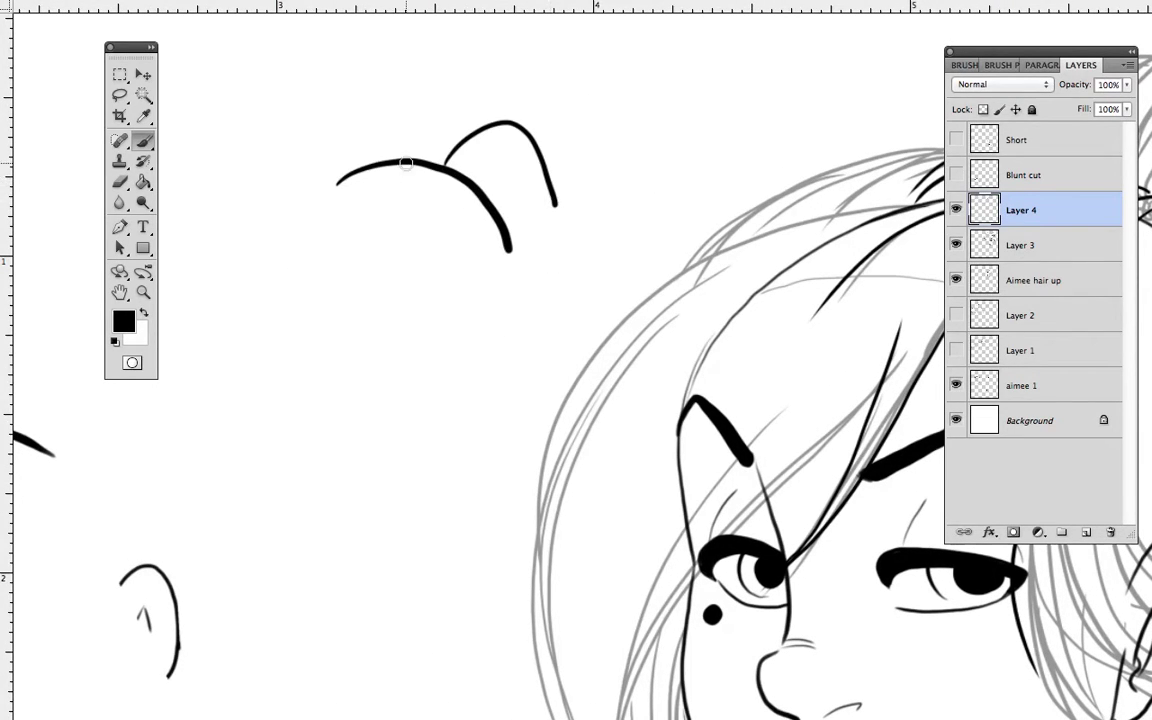
mouse_move(352, 196)
left_mouse_down()
mouse_move(388, 166)
mouse_move(415, 163)
left_mouse_up()
mouse_move(402, 215)
left_mouse_down()
mouse_move(430, 160)
mouse_move(446, 178)
left_mouse_up()
Step: Ink the outer contour of the fringe from the crown down around the far side of the face with overlapping strands
left_click_drag(778, 301, 419, 285)
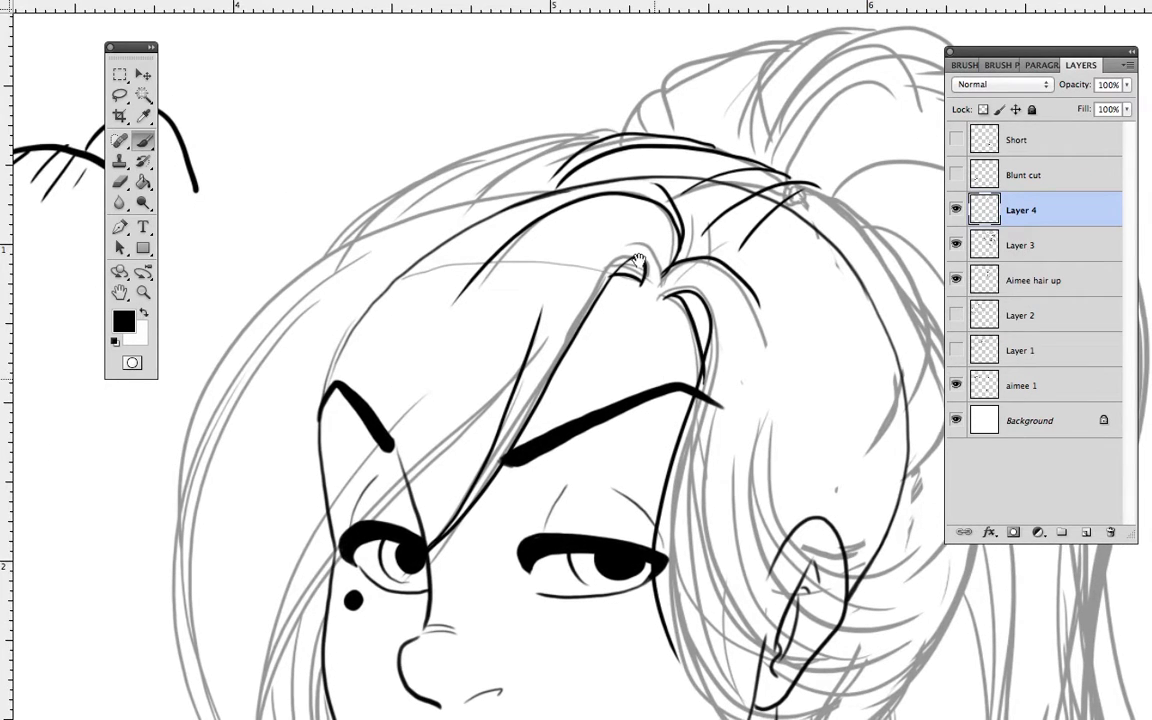
left_click_drag(562, 135, 503, 183)
mouse_move(540, 145)
left_mouse_down()
mouse_move(476, 154)
mouse_move(370, 230)
left_mouse_up()
mouse_move(551, 315)
left_mouse_down()
mouse_move(576, 314)
mouse_move(675, 230)
left_mouse_up()
mouse_move(478, 117)
left_mouse_down()
mouse_move(327, 303)
mouse_move(305, 420)
left_mouse_up()
mouse_move(441, 148)
left_mouse_down()
mouse_move(303, 295)
mouse_move(306, 429)
left_mouse_up()
Step: Ink the inner strands of the fringe down to its pointed tips and a short strand along its upper outline
mouse_move(365, 352)
left_mouse_down()
mouse_move(442, 267)
mouse_move(424, 205)
mouse_move(405, 522)
left_mouse_up()
mouse_move(440, 208)
left_mouse_down()
mouse_move(404, 270)
mouse_move(458, 605)
left_mouse_up()
left_click_drag(712, 130, 420, 540)
left_click_drag(542, 230, 470, 615)
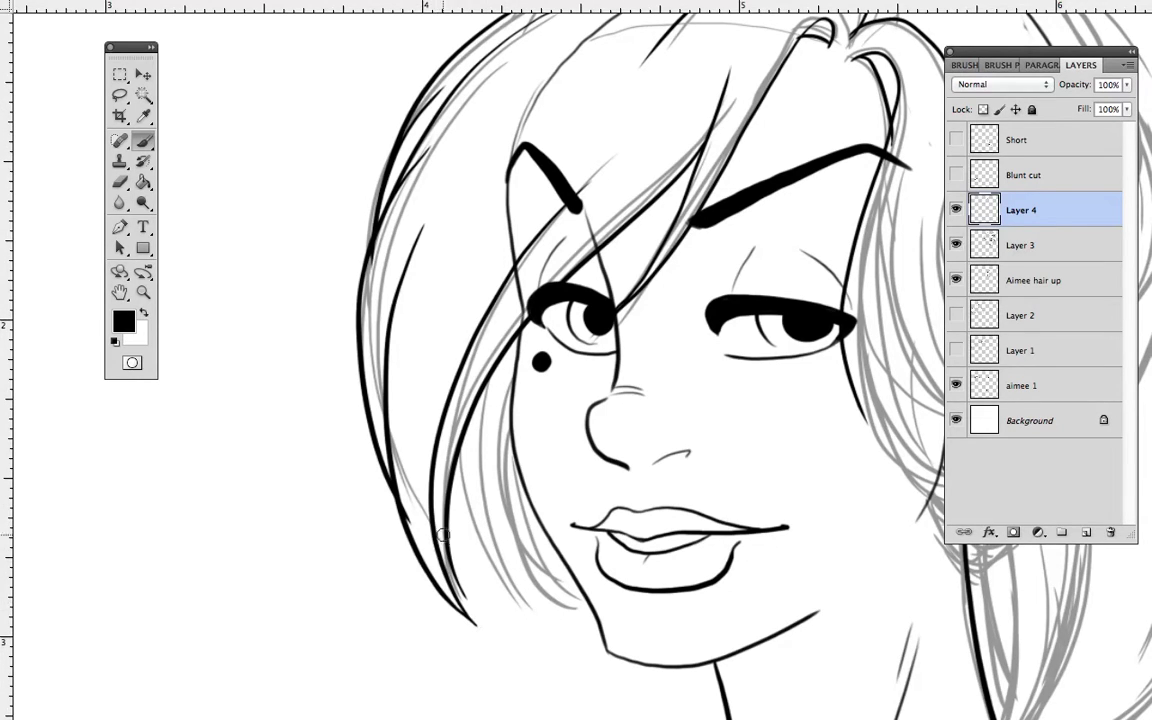
left_click_drag(412, 412, 475, 622)
mouse_move(432, 388)
left_mouse_down()
mouse_move(490, 554)
mouse_move(532, 598)
left_mouse_up()
scroll(622, 356, "up", 5)
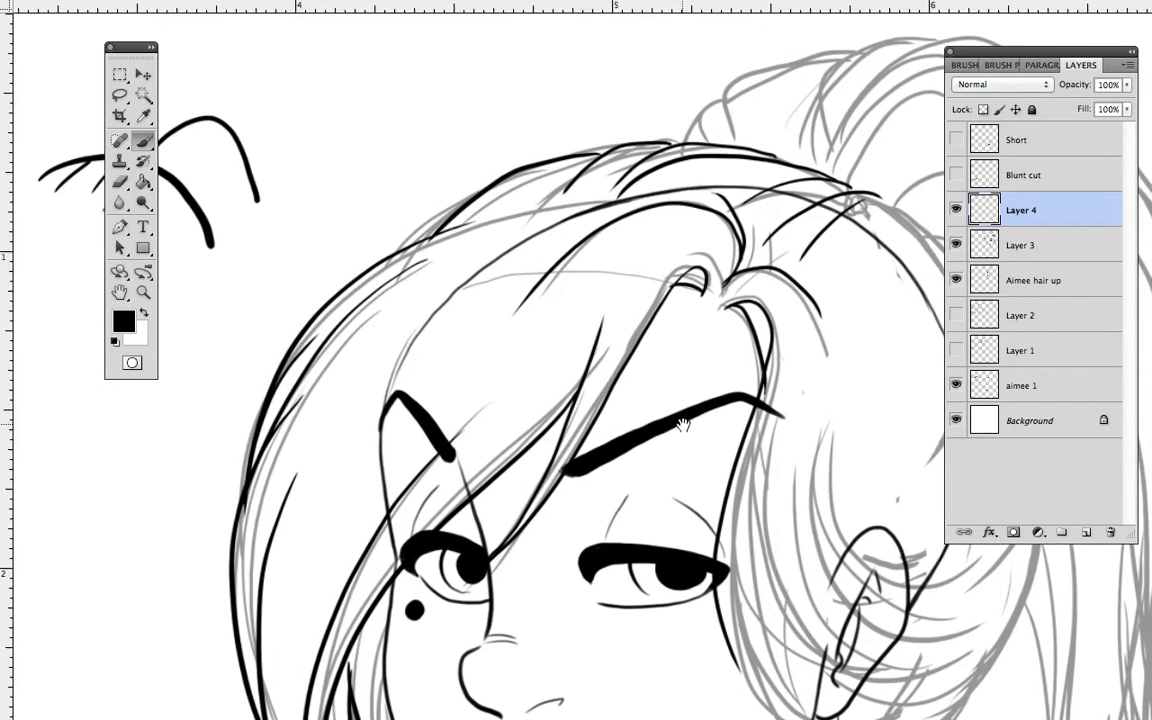
left_click_drag(481, 202, 399, 267)
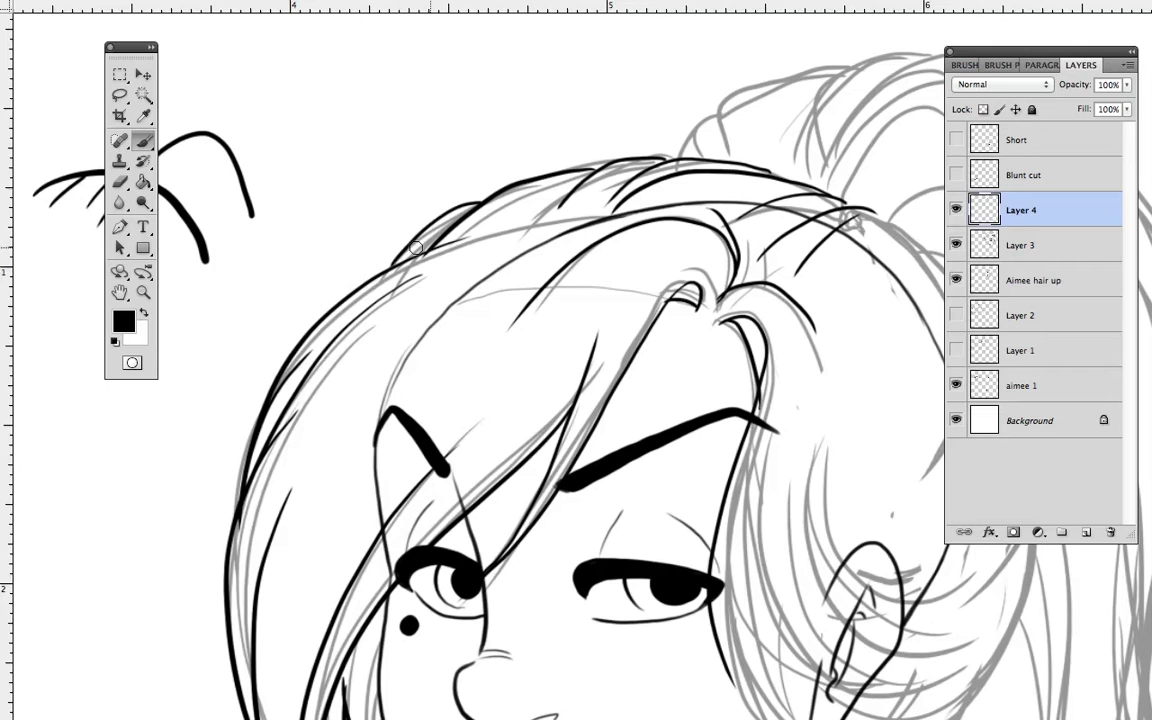
Step: Ink the back contour of the hair from the hair tie around the back of the head to the nape
scroll(742, 208, "right", 5)
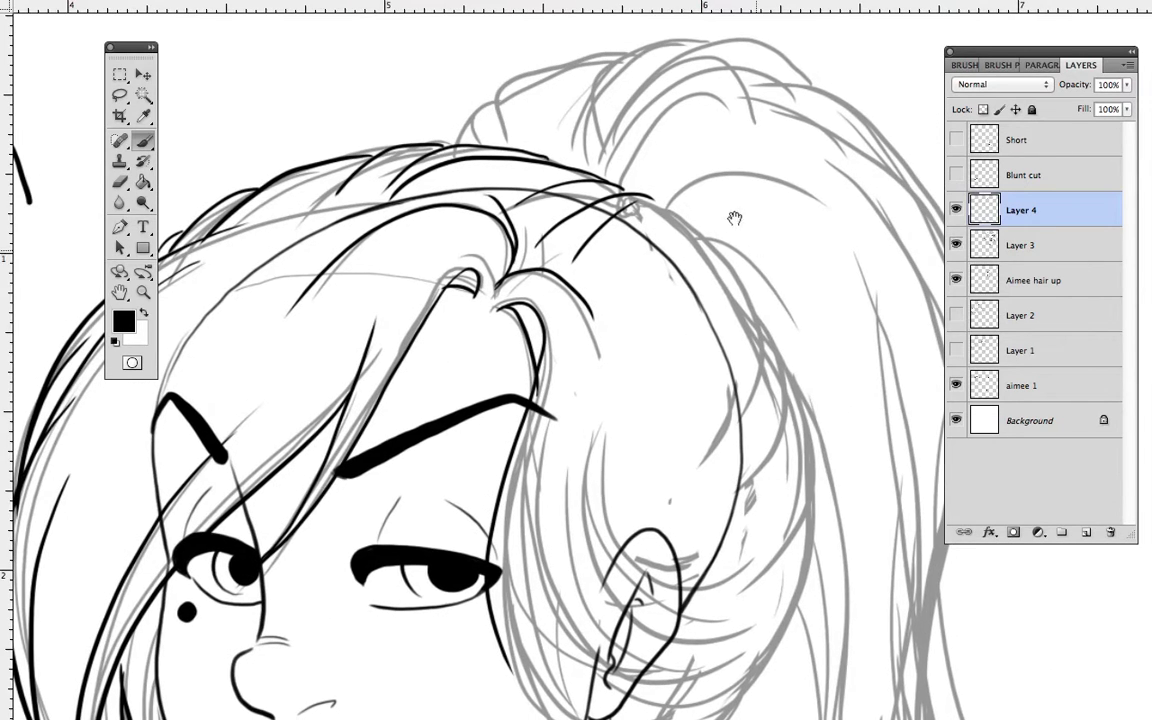
mouse_move(608, 186)
left_mouse_down()
mouse_move(715, 250)
mouse_move(737, 480)
left_mouse_up()
mouse_move(778, 345)
left_mouse_down()
mouse_move(766, 539)
mouse_move(750, 554)
mouse_move(768, 627)
left_mouse_up()
left_click_drag(805, 539, 808, 326)
mouse_move(810, 276)
left_mouse_down()
mouse_move(707, 507)
mouse_move(656, 474)
left_mouse_up()
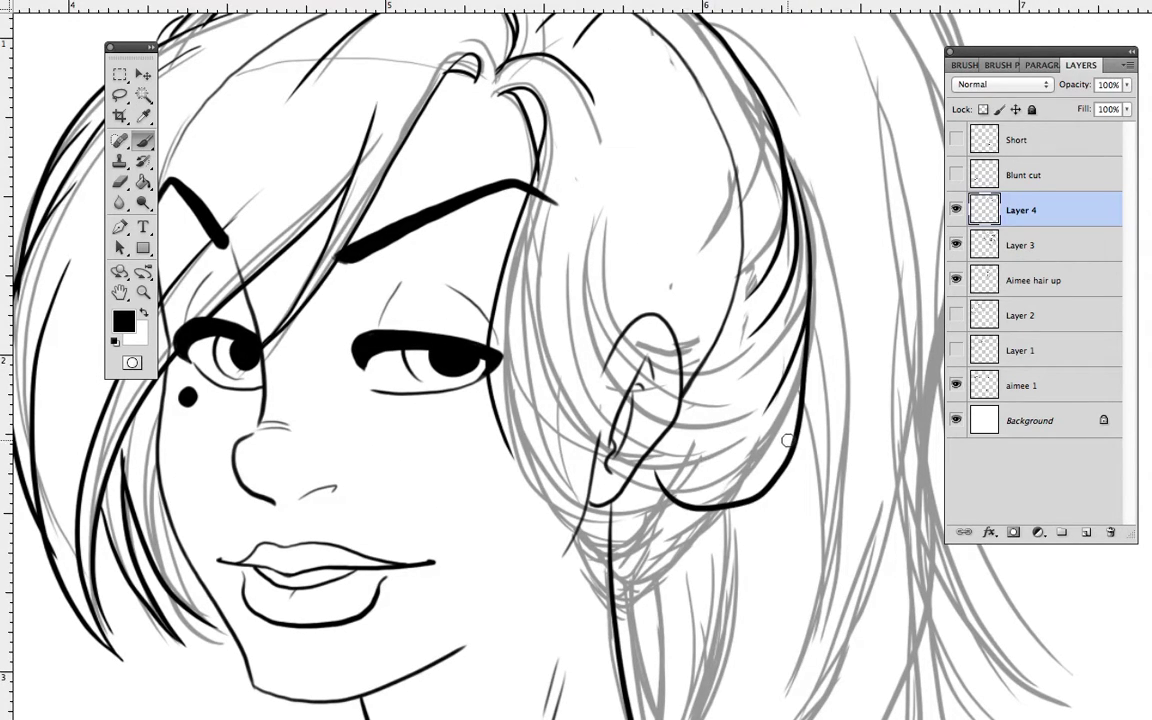
left_click_drag(787, 440, 633, 464)
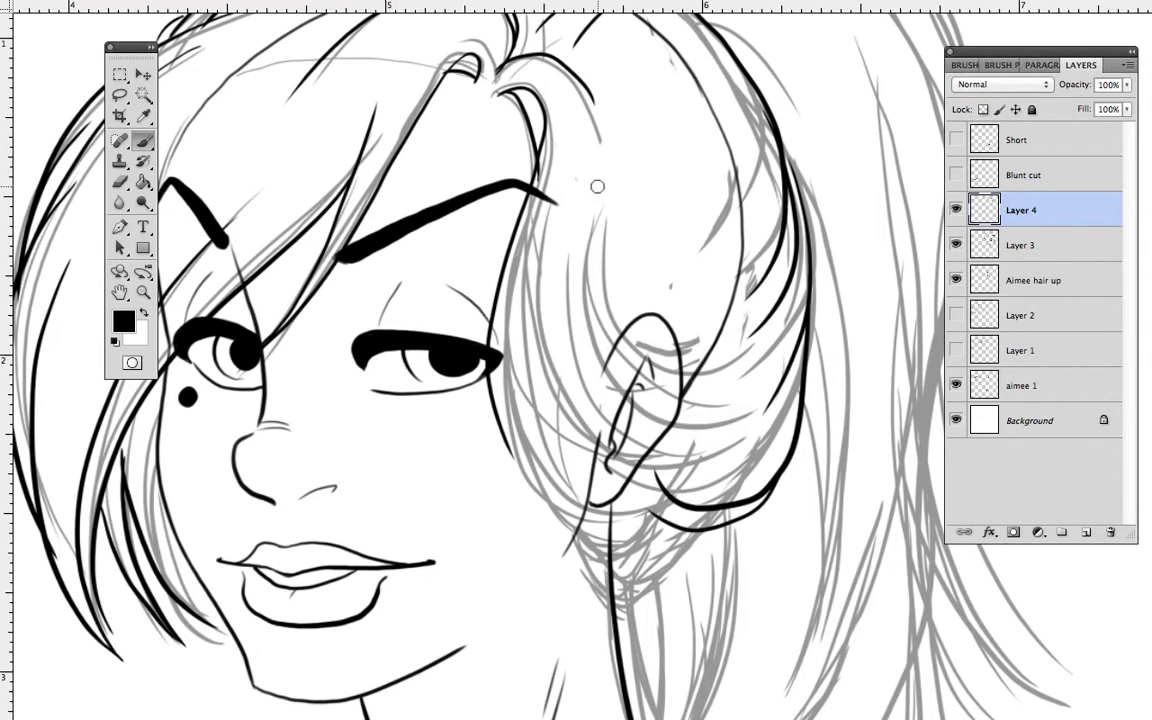
Step: Ink strands sweeping back across the ear and the lower edge of the hair gathered at the nape
left_click_drag(599, 194, 710, 410)
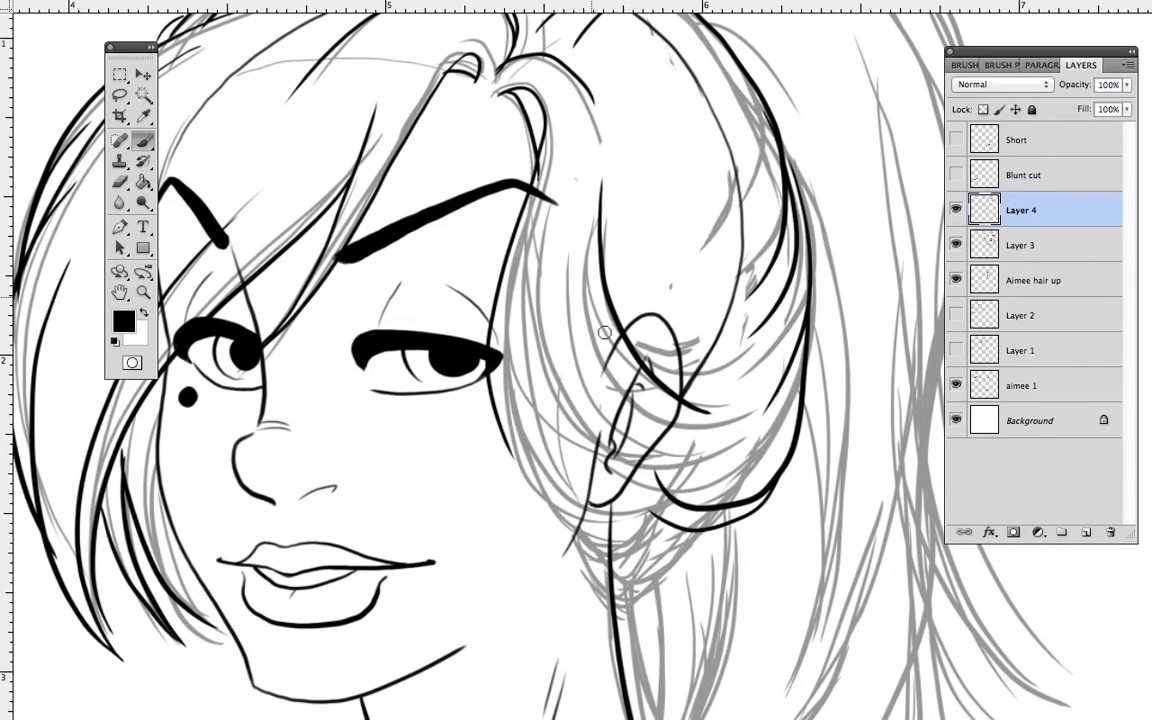
mouse_move(516, 285)
left_mouse_down()
mouse_move(503, 451)
mouse_move(578, 471)
mouse_move(704, 360)
left_mouse_up()
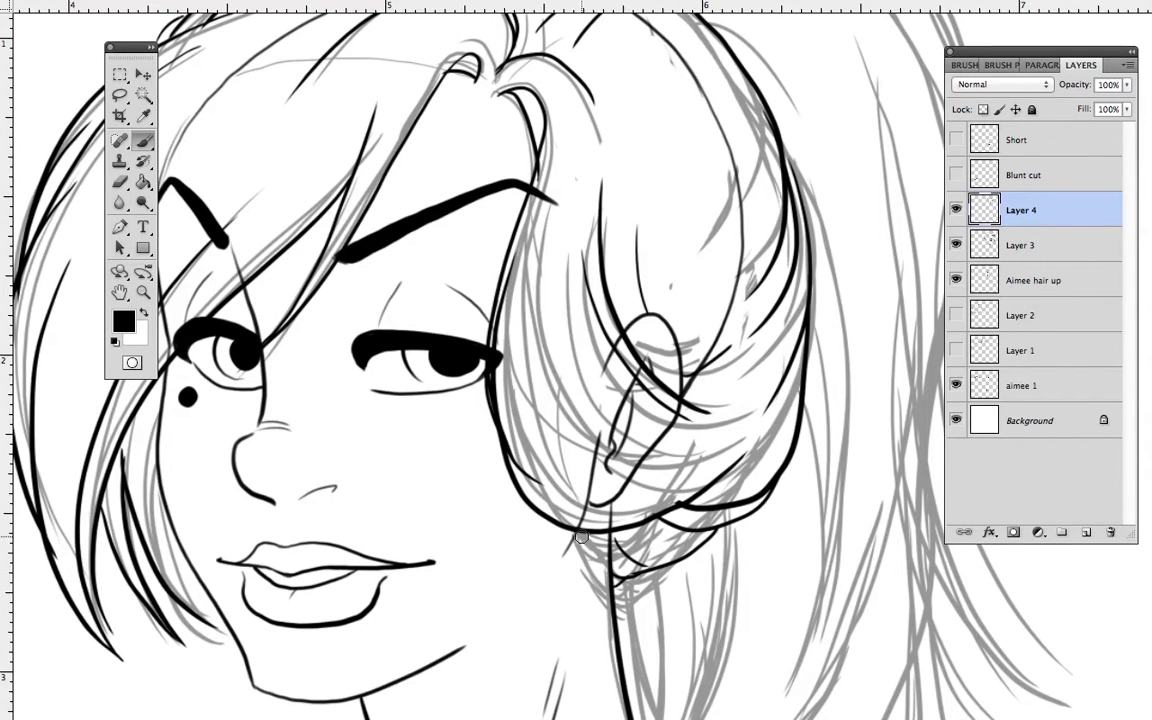
left_click_drag(582, 541, 608, 588)
Step: Ink short strands radiating out of the hair tie into the base of the ponytail
left_click_drag(849, 427, 869, 380)
left_click(869, 381, "alt")
scroll(870, 375, "down", 2)
scroll(861, 385, "up", 3)
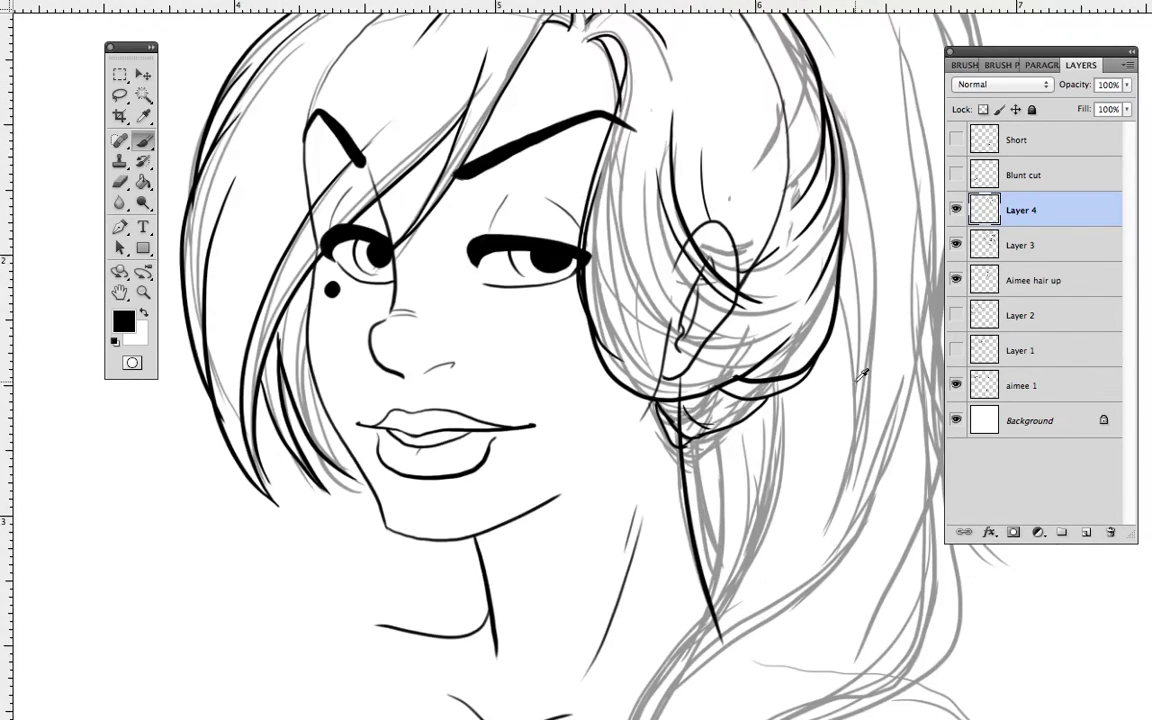
left_click_drag(750, 80, 715, 372)
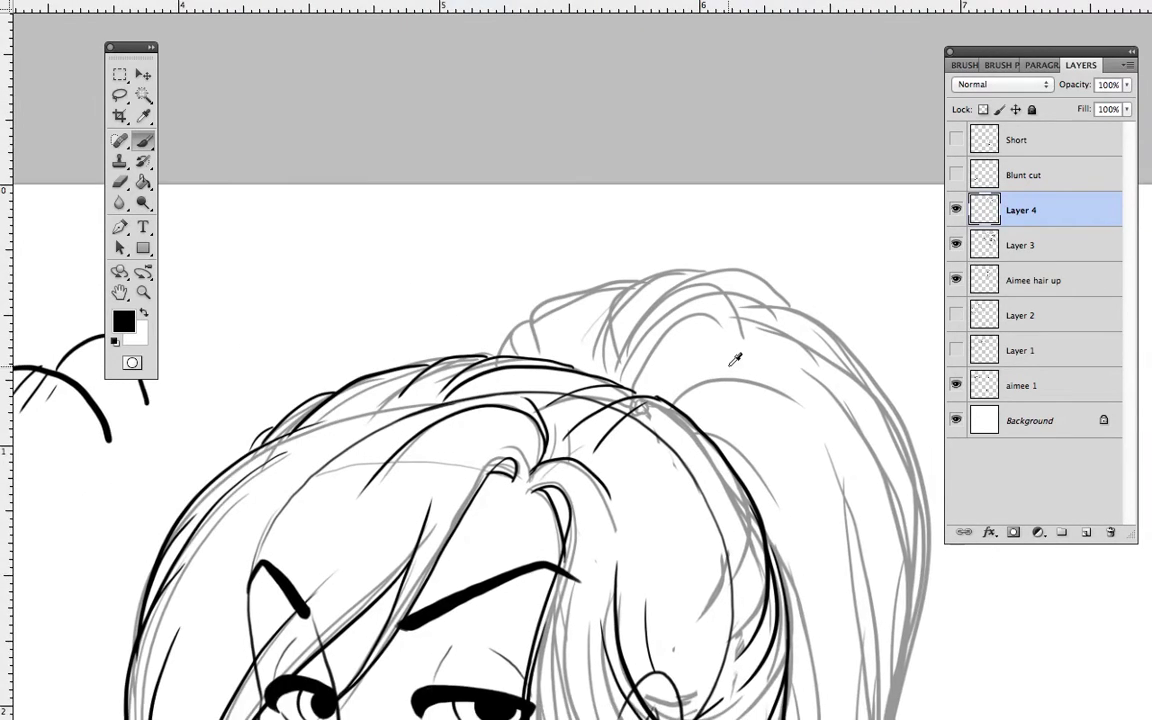
scroll(630, 312, "up", 3)
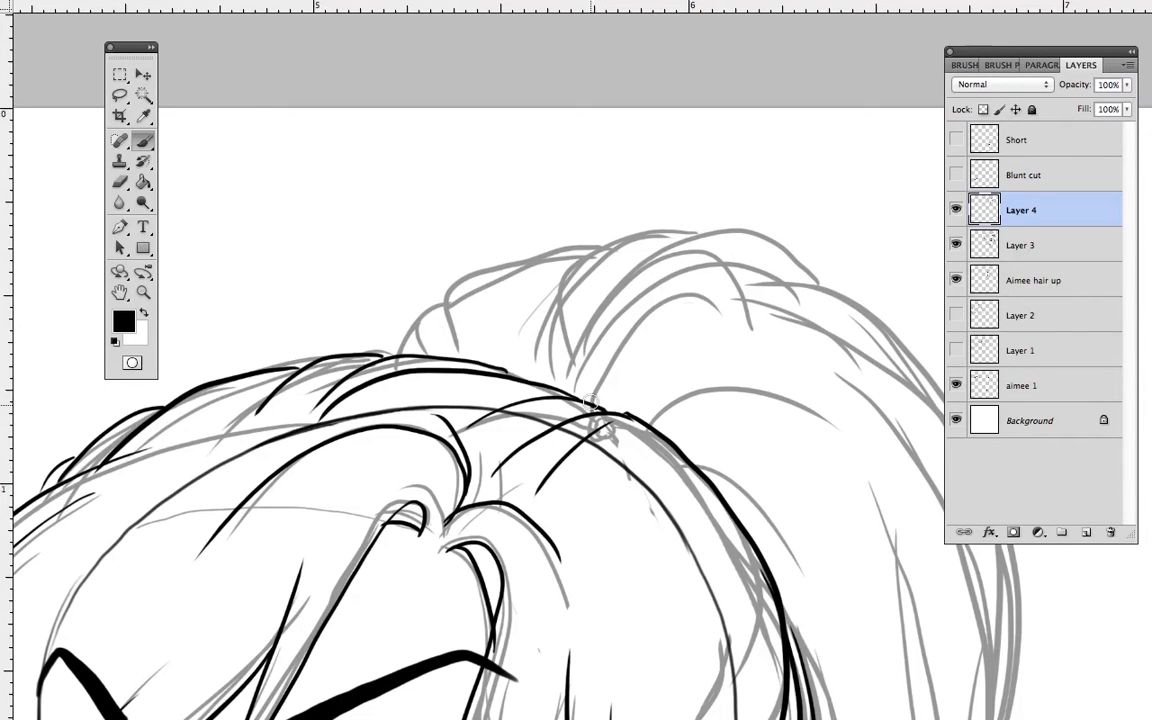
left_click_drag(592, 402, 686, 312)
left_click_drag(600, 403, 697, 378)
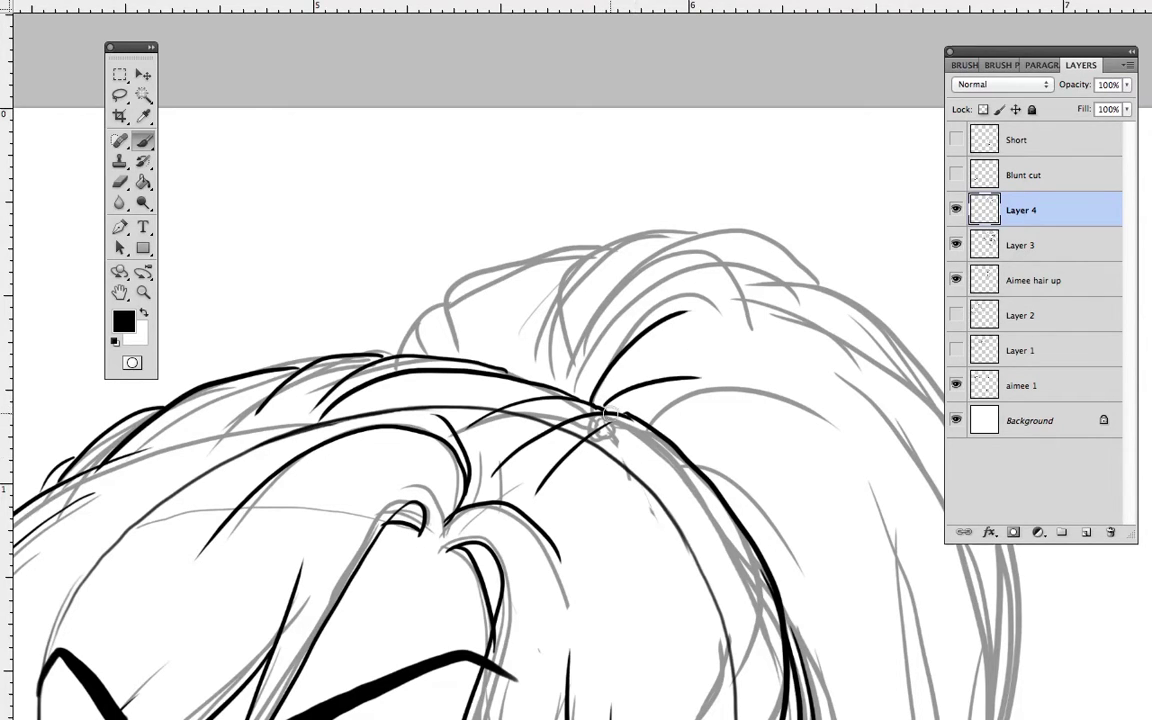
left_click_drag(603, 408, 748, 414)
Step: Ink the arched top of the ponytail as overlapping curved locks reaching down to the crown
left_click_drag(582, 325, 828, 272)
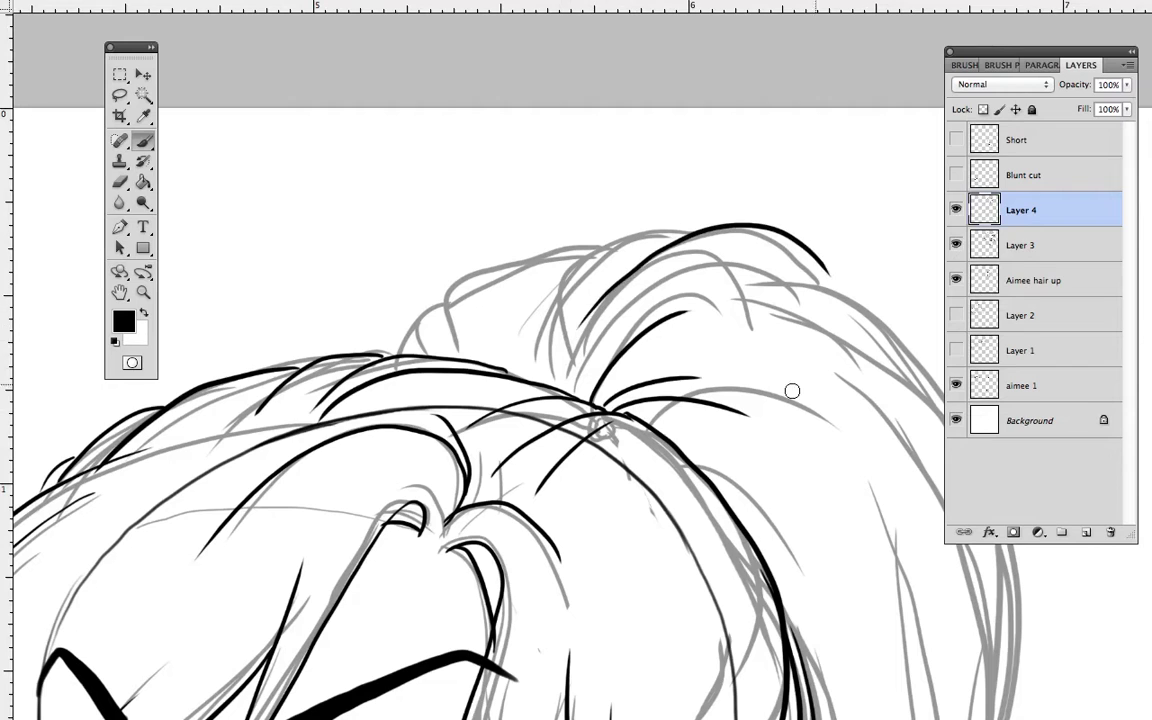
left_click_drag(713, 270, 888, 310)
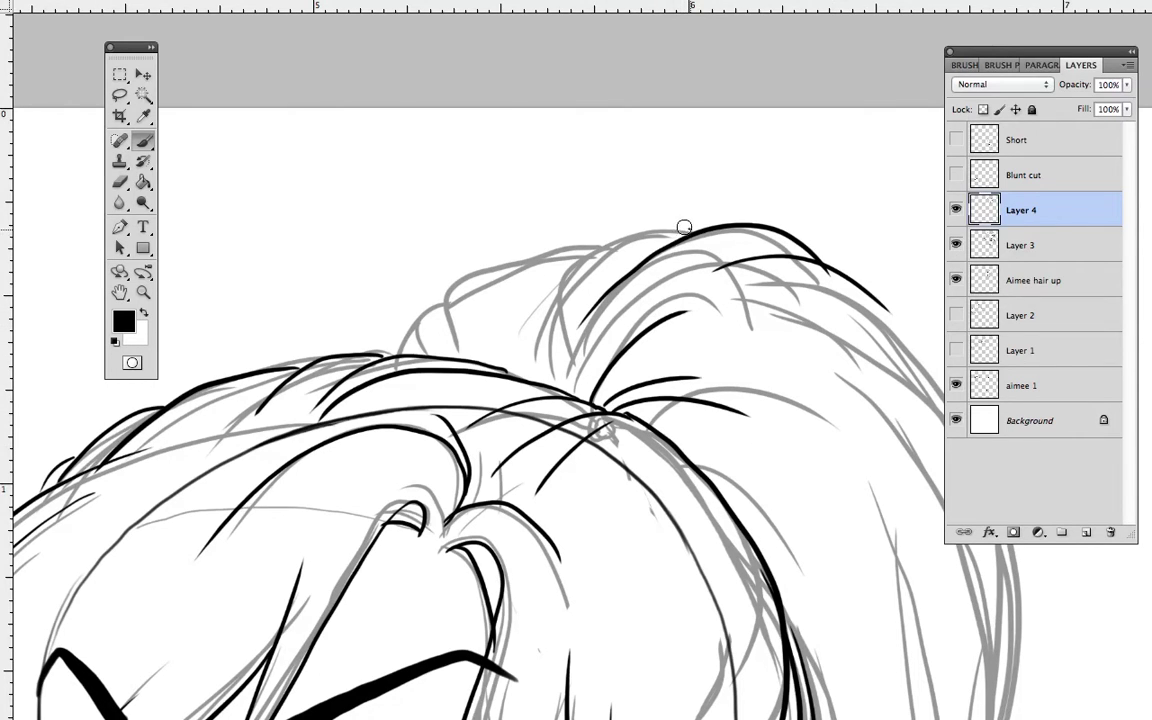
left_click_drag(684, 227, 547, 308)
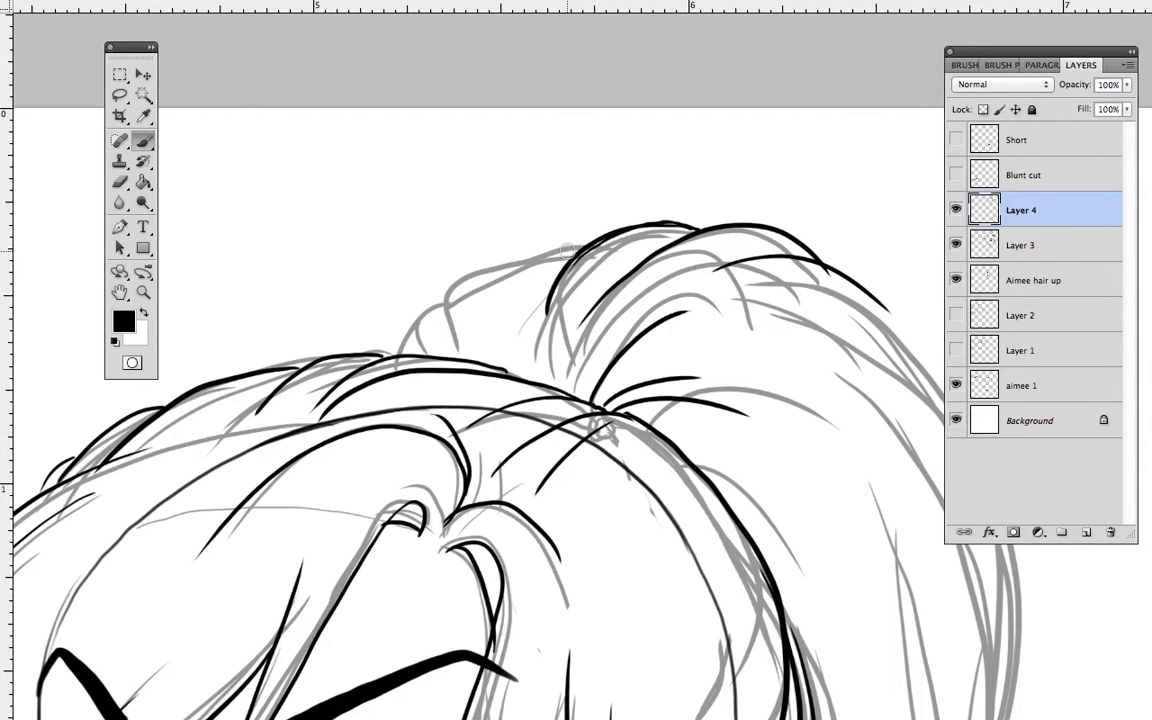
left_click_drag(587, 238, 459, 333)
left_click_drag(490, 266, 446, 305)
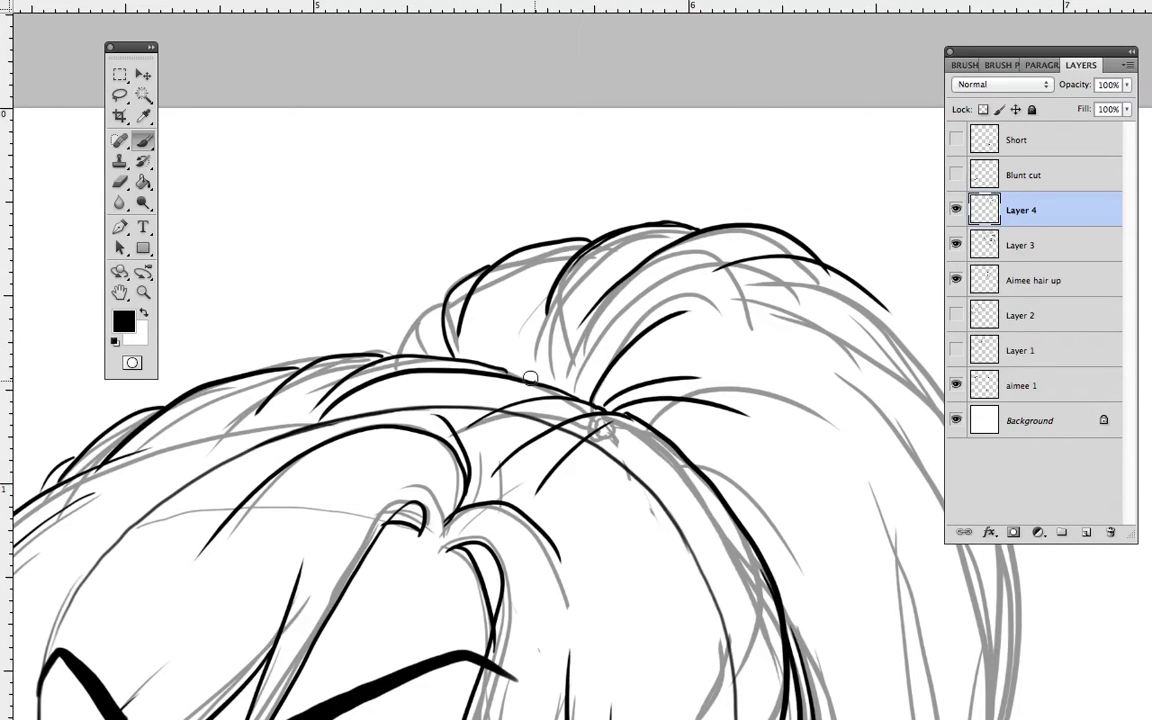
left_click_drag(442, 303, 384, 352)
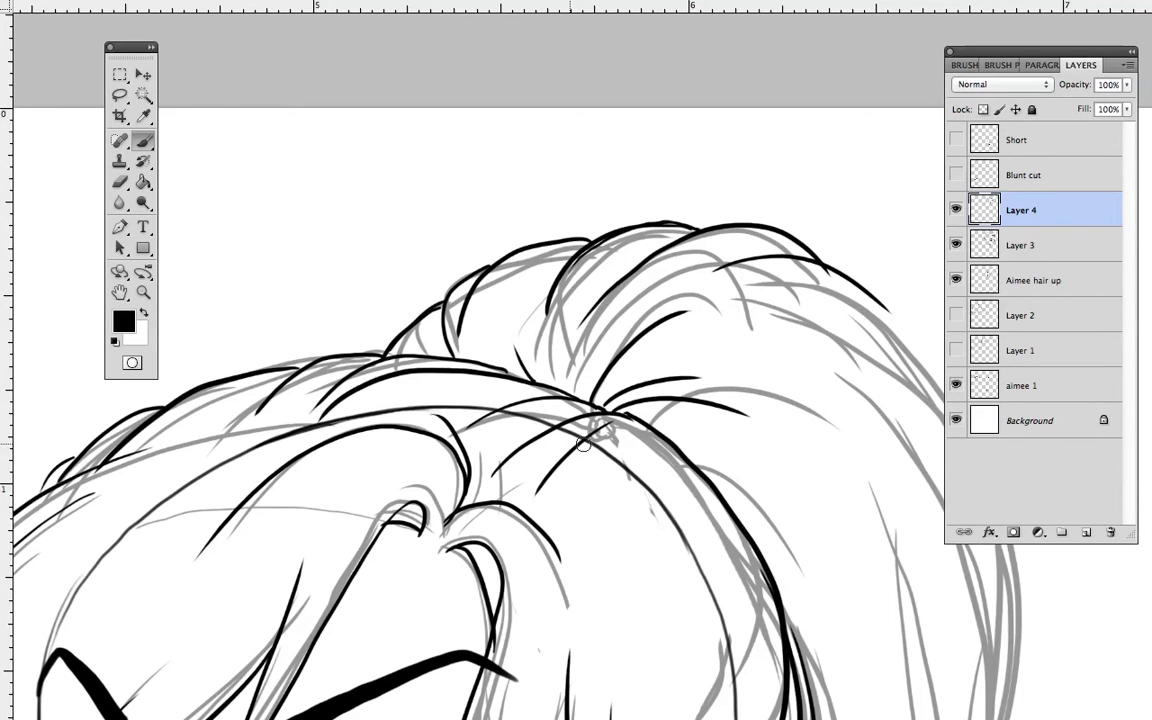
Step: Ink the outer contour of the ponytail from its arch down the back to the flicked outer lock
scroll(790, 420, "down", 3)
scroll(790, 420, "right", 5)
mouse_move(590, 147)
left_mouse_down()
mouse_move(777, 442)
mouse_move(782, 497)
left_mouse_up()
mouse_move(598, 190)
left_mouse_down()
mouse_move(710, 308)
mouse_move(775, 552)
left_mouse_up()
mouse_move(800, 647)
left_mouse_down()
mouse_move(746, 185)
mouse_move(762, 373)
left_mouse_up()
left_click(748, 187, "alt")
mouse_move(787, 311)
left_mouse_down()
mouse_move(758, 567)
mouse_move(788, 643)
left_mouse_up()
left_click_drag(736, 441, 783, 647)
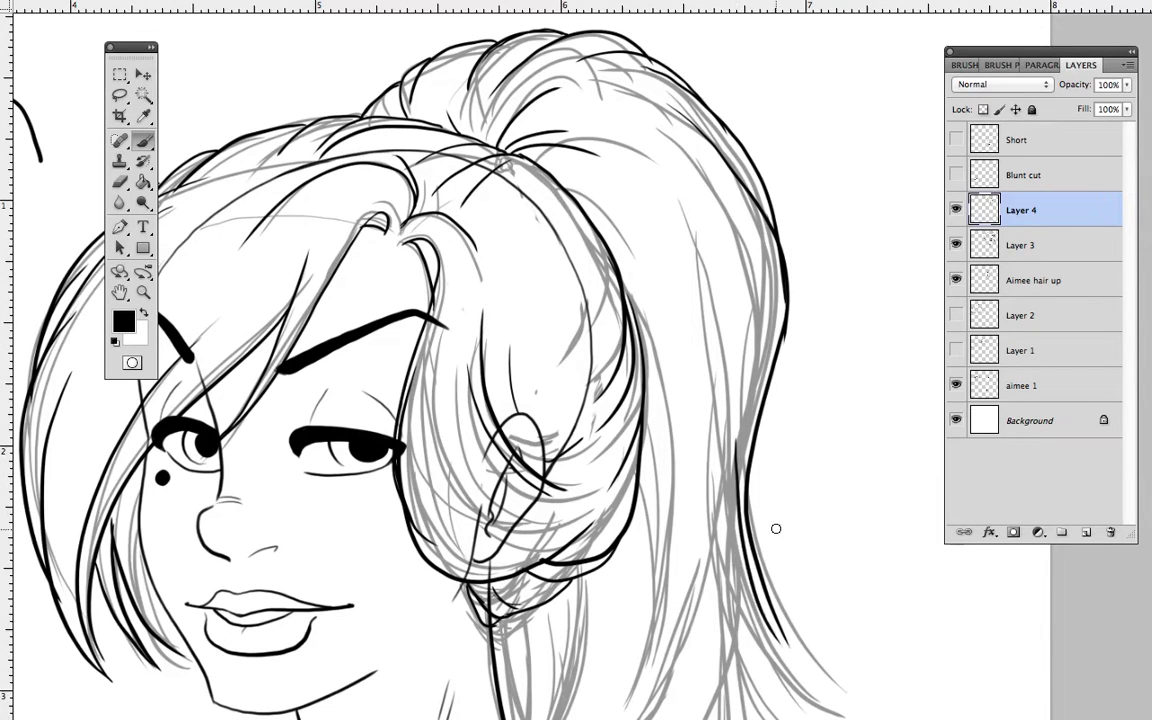
Step: Ink the long lower contour of the ponytail sweeping round towards the shoulder, with inner strands alongside it
mouse_move(790, 469)
left_mouse_down()
mouse_move(765, 353)
mouse_move(757, 457)
mouse_move(789, 541)
left_mouse_up()
left_click_drag(734, 346, 800, 550)
mouse_move(741, 420)
left_mouse_down()
mouse_move(743, 290)
mouse_move(758, 260)
mouse_move(754, 398)
mouse_move(772, 511)
mouse_move(575, 632)
mouse_move(520, 690)
left_mouse_up()
left_click_drag(745, 356, 662, 581)
left_click_drag(782, 386, 812, 477)
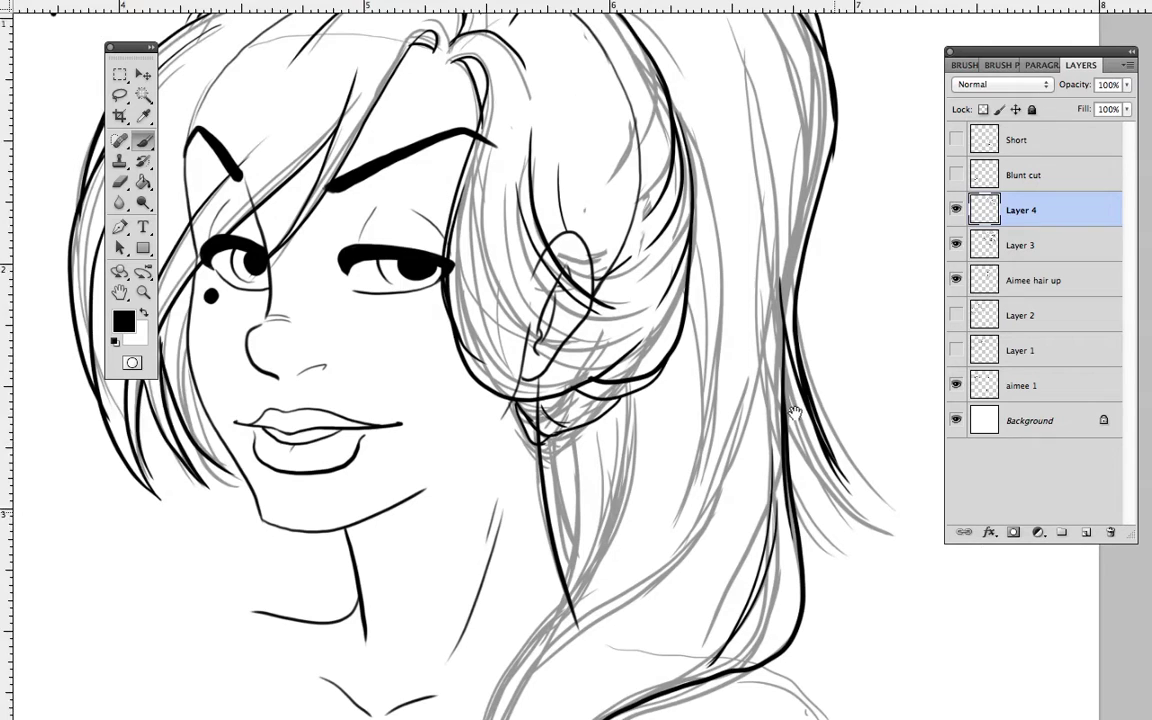
Step: Ink two strands of the thin lock hanging from the nape below the ear, redoing the first stroke
left_click_drag(550, 452, 588, 548)
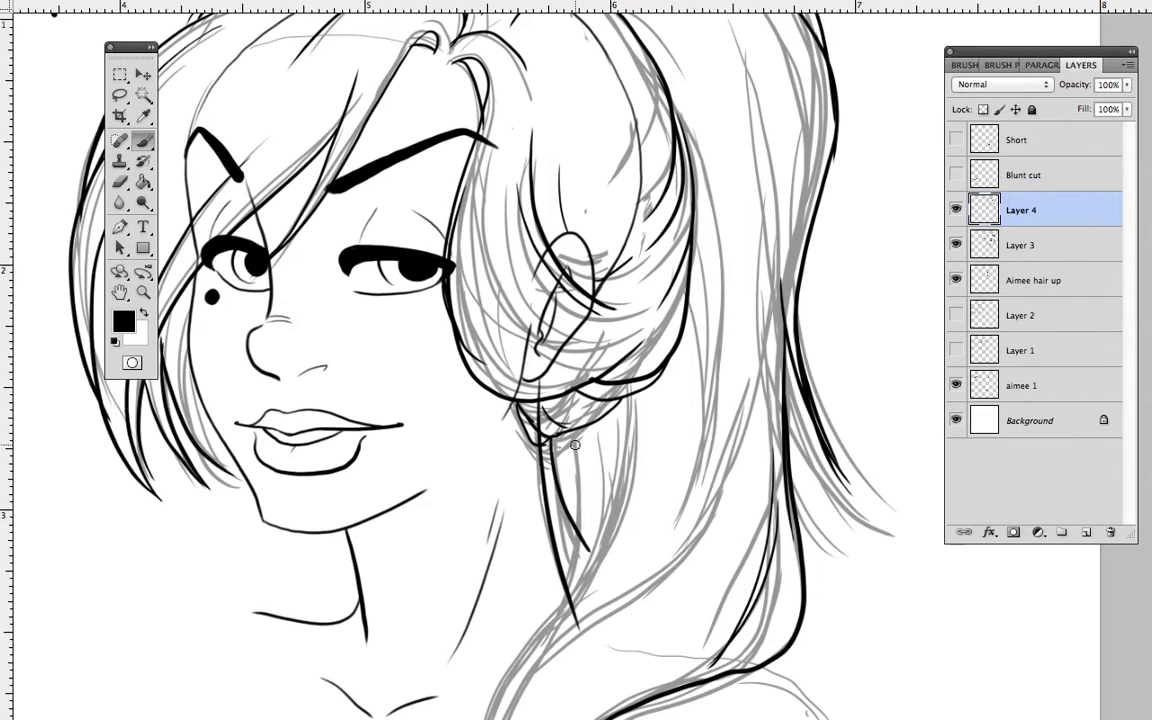
key("ctrl+z")
left_click_drag(550, 452, 578, 534)
left_click_drag(573, 440, 572, 530)
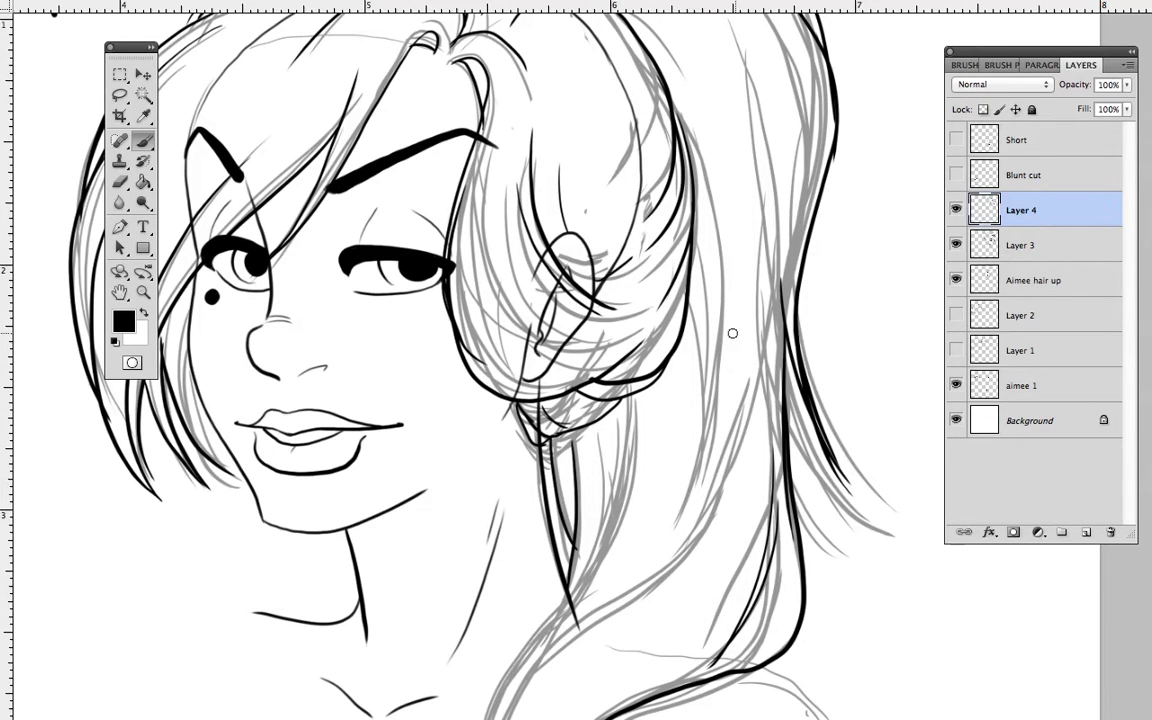
Step: Ink an inner strand down the ponytail and the outline and inner strands of its curled end over the shoulder
left_click_drag(718, 290, 676, 545)
mouse_move(630, 620)
left_mouse_down()
mouse_move(766, 357)
mouse_move(764, 388)
mouse_move(726, 409)
left_mouse_up()
mouse_move(745, 358)
left_mouse_down()
mouse_move(612, 584)
mouse_move(636, 608)
left_mouse_up()
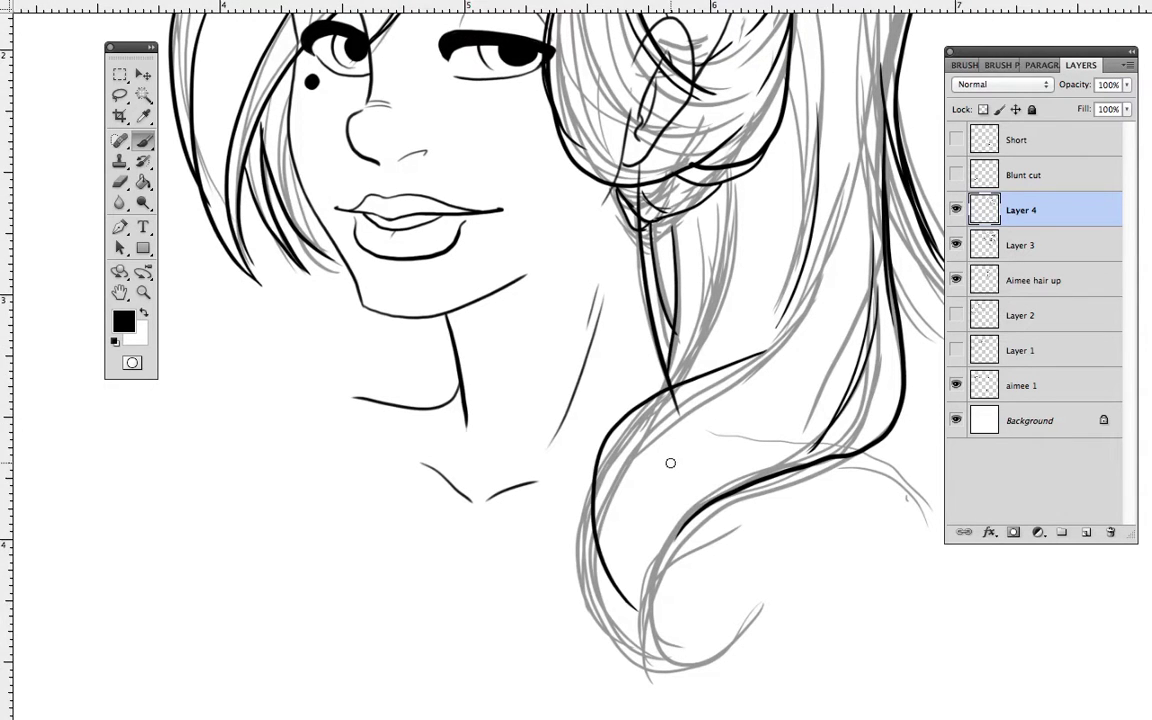
mouse_move(630, 475)
left_mouse_down()
mouse_move(645, 625)
mouse_move(698, 658)
left_mouse_up()
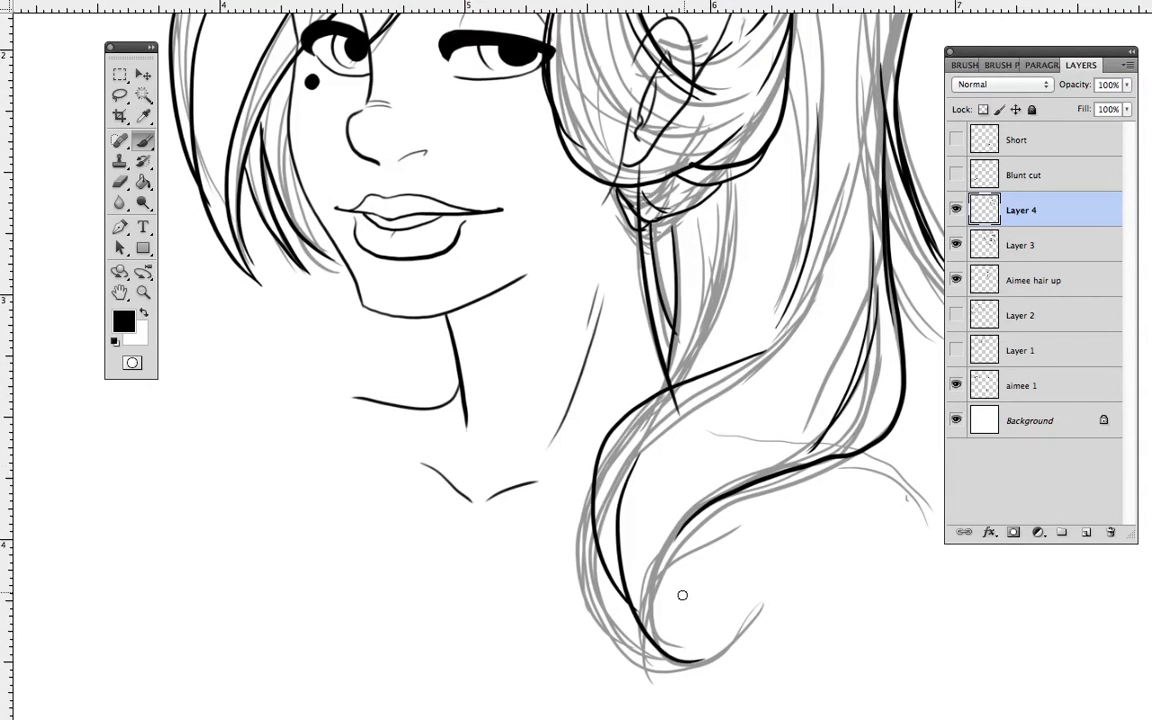
mouse_move(663, 552)
left_mouse_down()
mouse_move(734, 606)
mouse_move(620, 601)
mouse_move(635, 461)
mouse_move(619, 596)
left_mouse_up()
left_click_drag(636, 436, 613, 575)
Step: Ink curved strands between the nape and the ponytail, running down to where the curled end begins
left_click_drag(798, 390, 755, 512)
left_click_drag(631, 508, 691, 309)
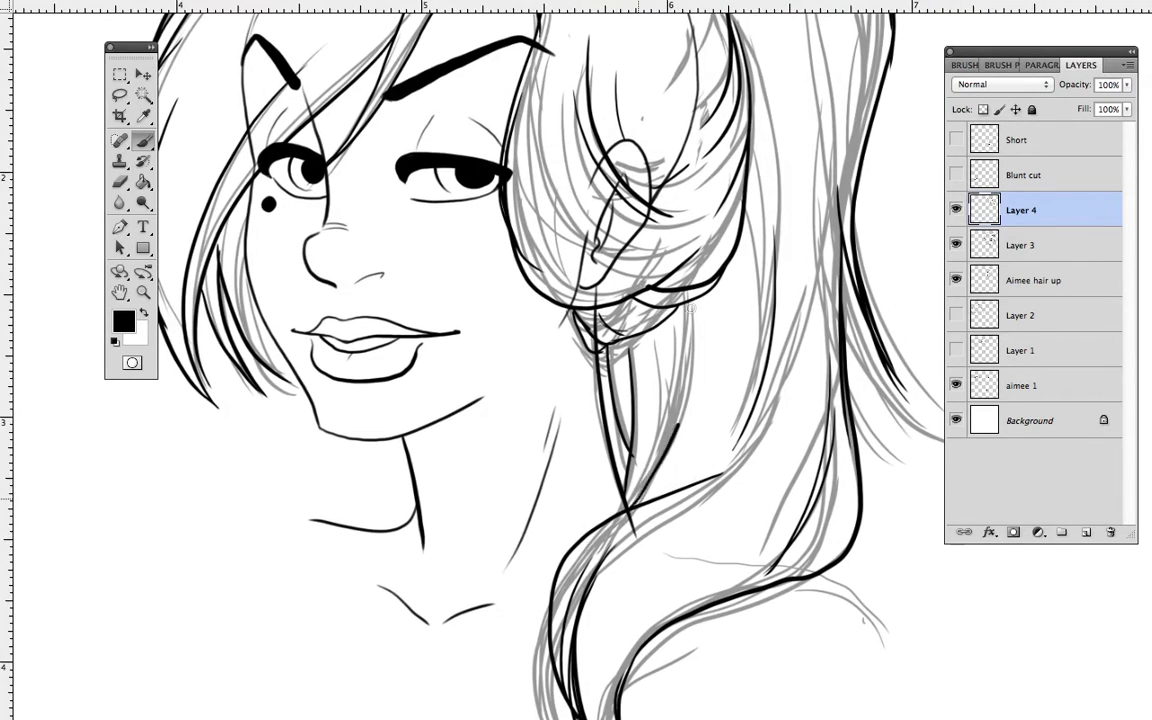
left_click_drag(640, 501, 737, 274)
mouse_move(745, 155)
left_mouse_down()
mouse_move(752, 270)
mouse_move(738, 381)
left_mouse_up()
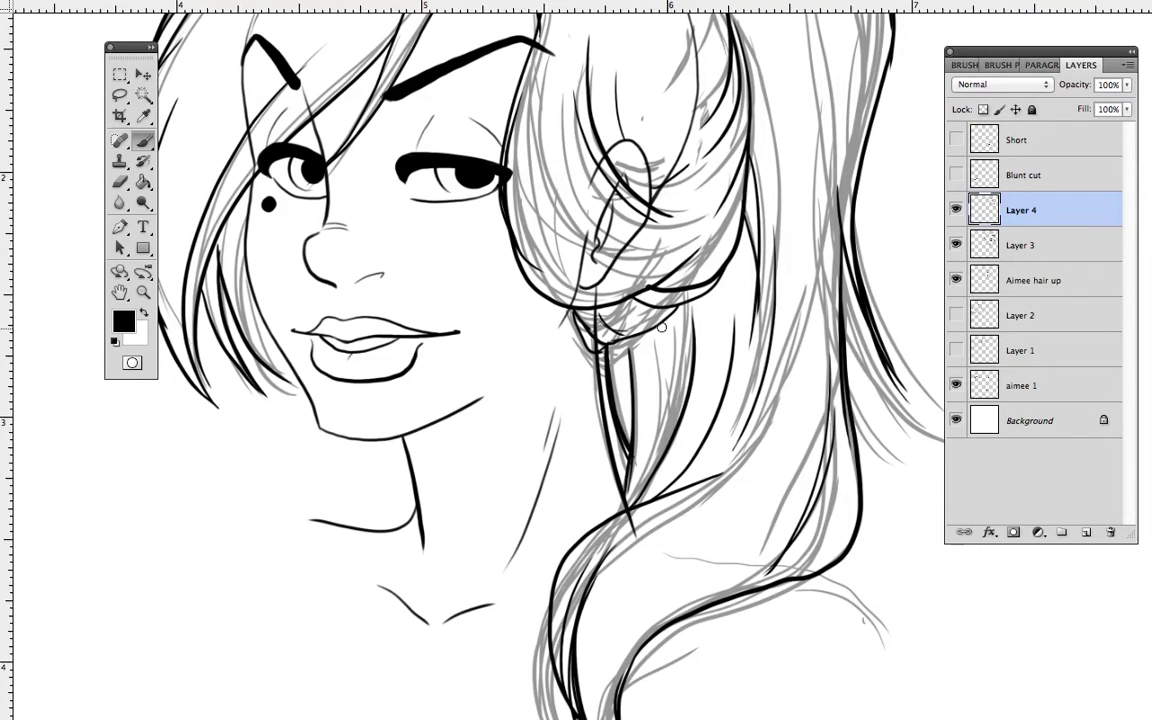
Step: Ink the remaining inner strands beside the thin lock at the nape and along the ponytail behind the head
left_click_drag(689, 334, 666, 450)
key("space")
mouse_move(876, 325)
left_mouse_down()
mouse_move(841, 347)
mouse_move(835, 399)
mouse_move(789, 421)
mouse_move(813, 480)
left_mouse_up()
left_click_drag(556, 131, 693, 253)
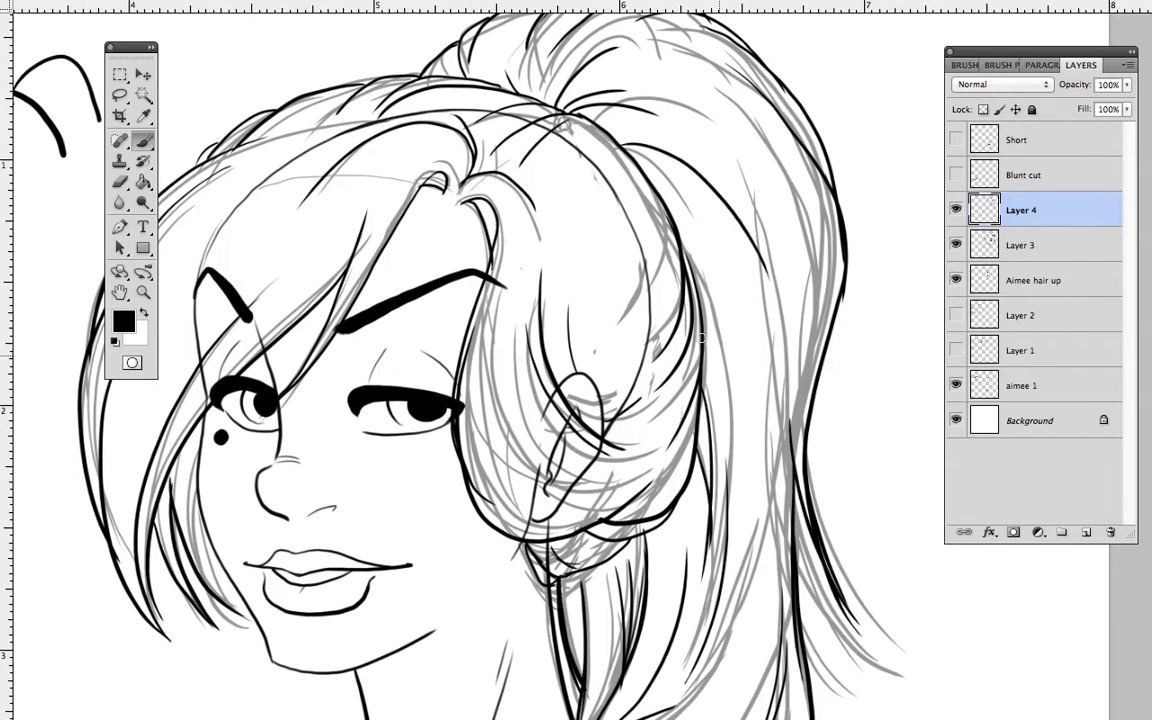
left_click_drag(651, 186, 748, 464)
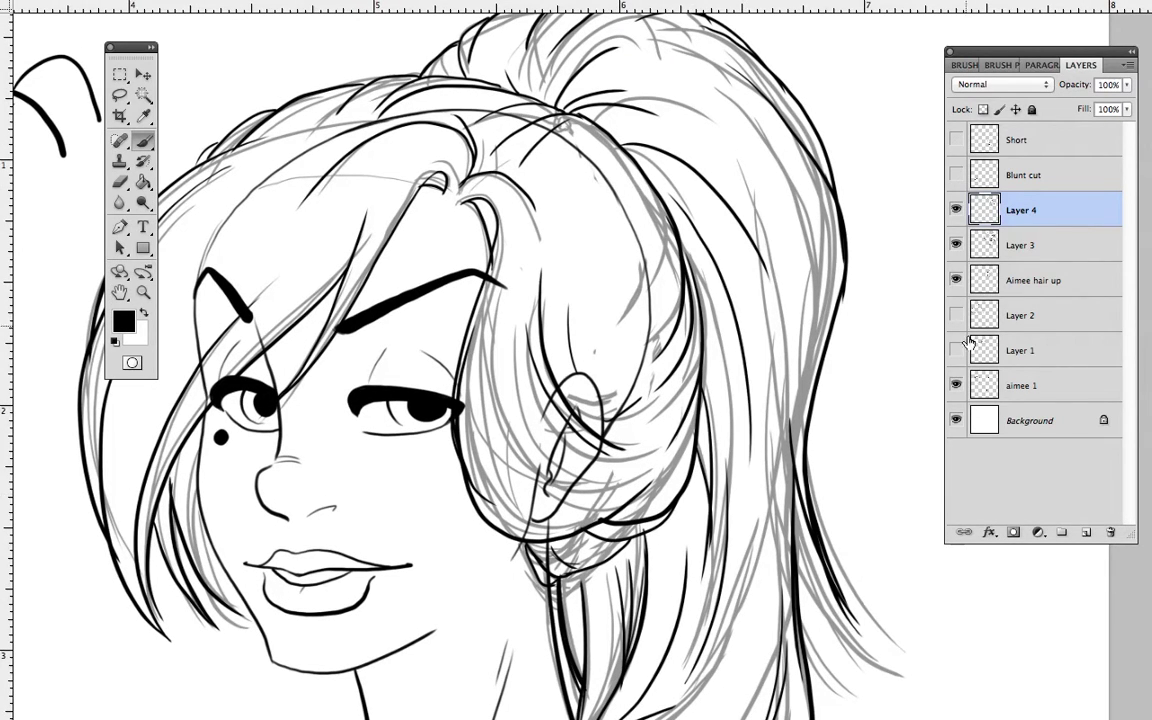
Step: Hide the grey ponytail sketch on Layer 3 and show the inked hair on Layer 2
left_click_drag(731, 490, 931, 455)
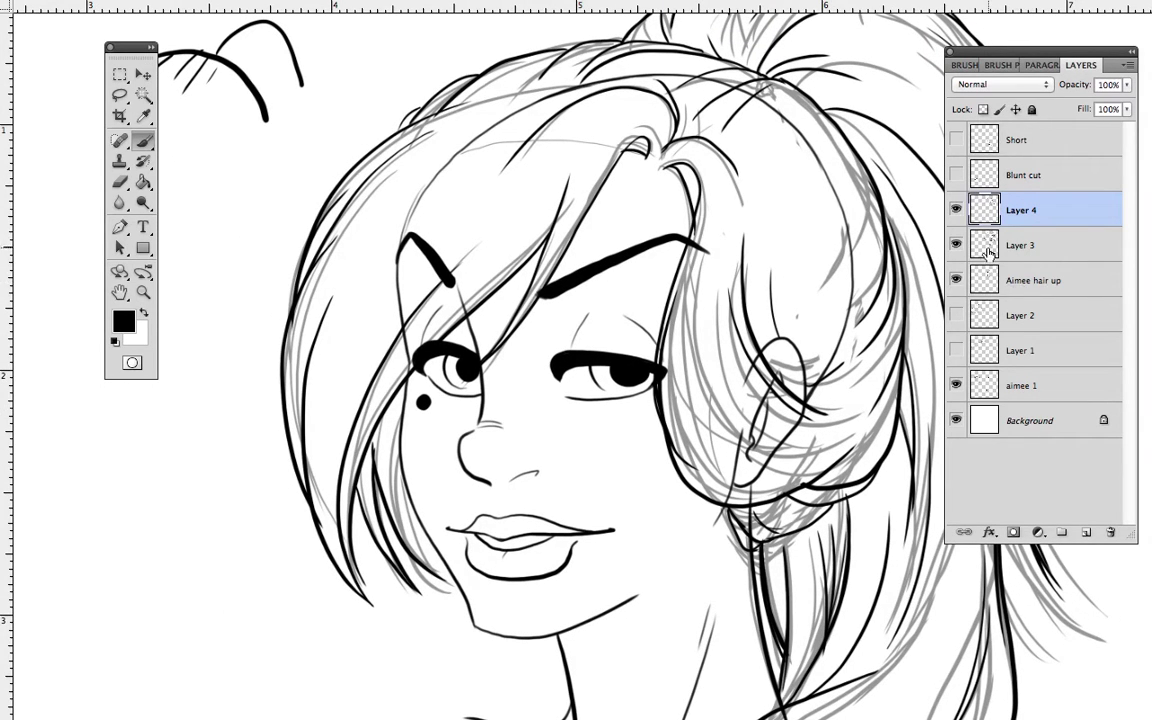
left_click(956, 245)
left_click_drag(861, 437, 698, 518)
scroll(874, 400, "down", 3)
left_click_drag(851, 542, 880, 462)
left_click(956, 245)
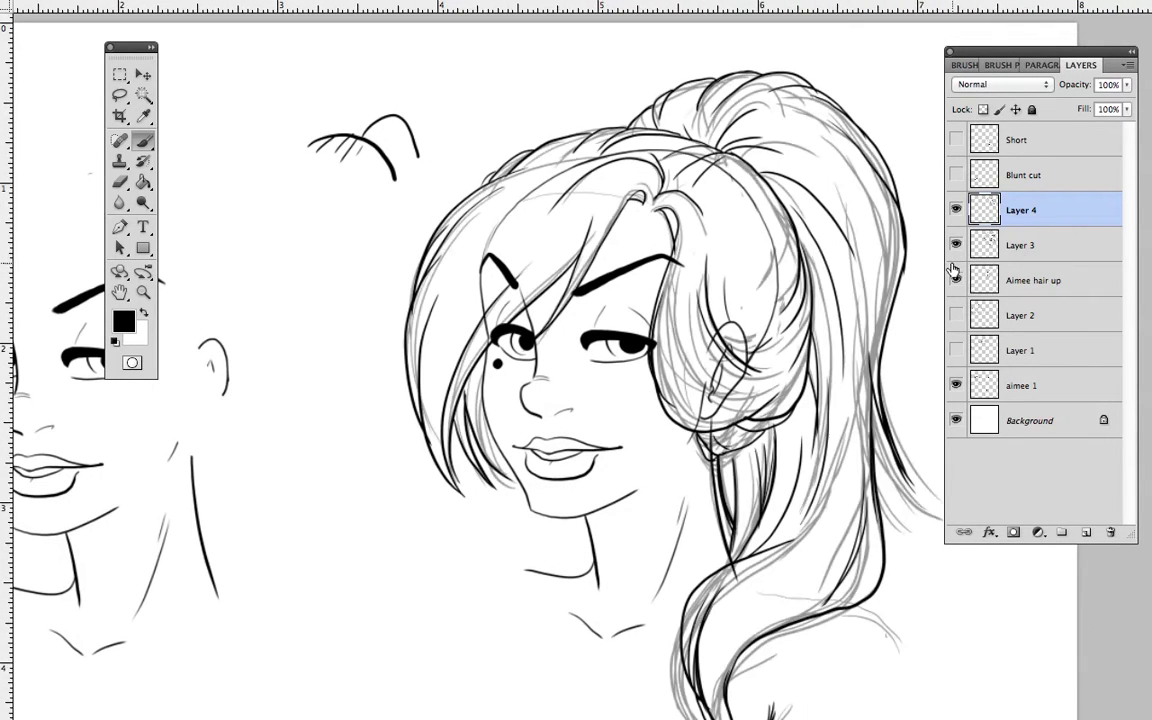
left_click(956, 245)
left_click(957, 350)
left_click(957, 350)
left_click(956, 315)
Step: Erase the skull and ear lines showing through the ponytail hairstyle on the Aimee hair up layer
mouse_move(662, 507)
left_mouse_down()
mouse_move(852, 488)
mouse_move(665, 487)
left_mouse_up()
left_click_drag(918, 405, 801, 475)
left_click(985, 245)
left_click(955, 281)
left_click(955, 283)
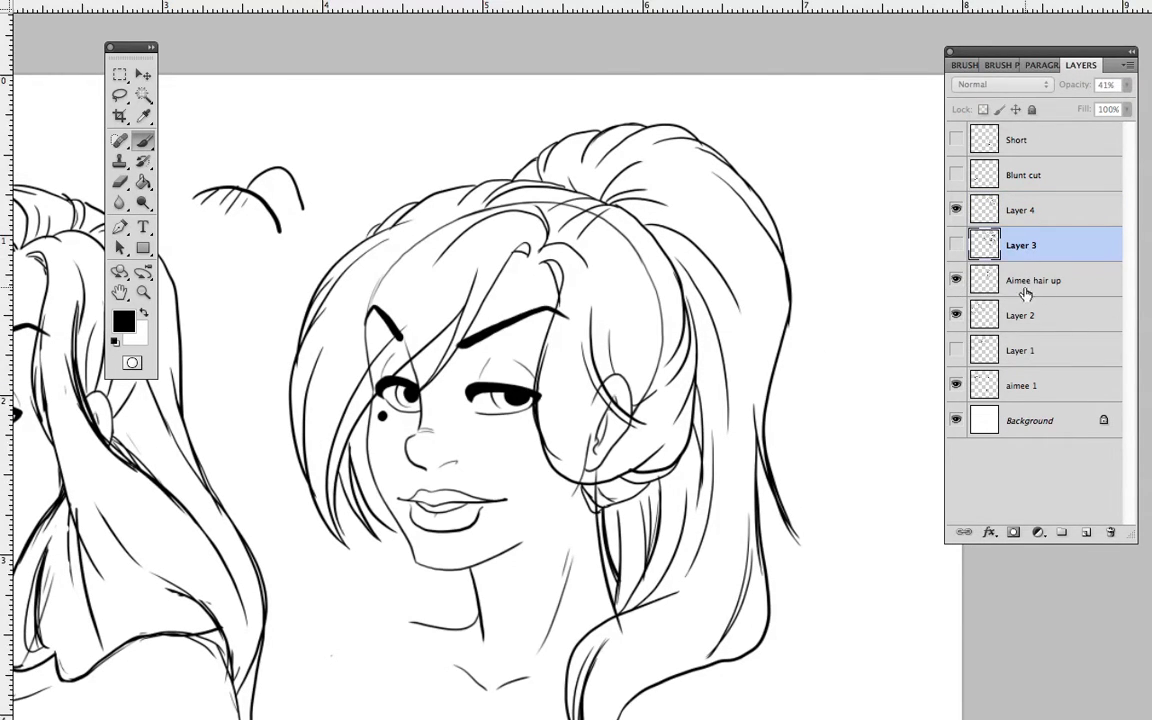
left_click(1082, 279)
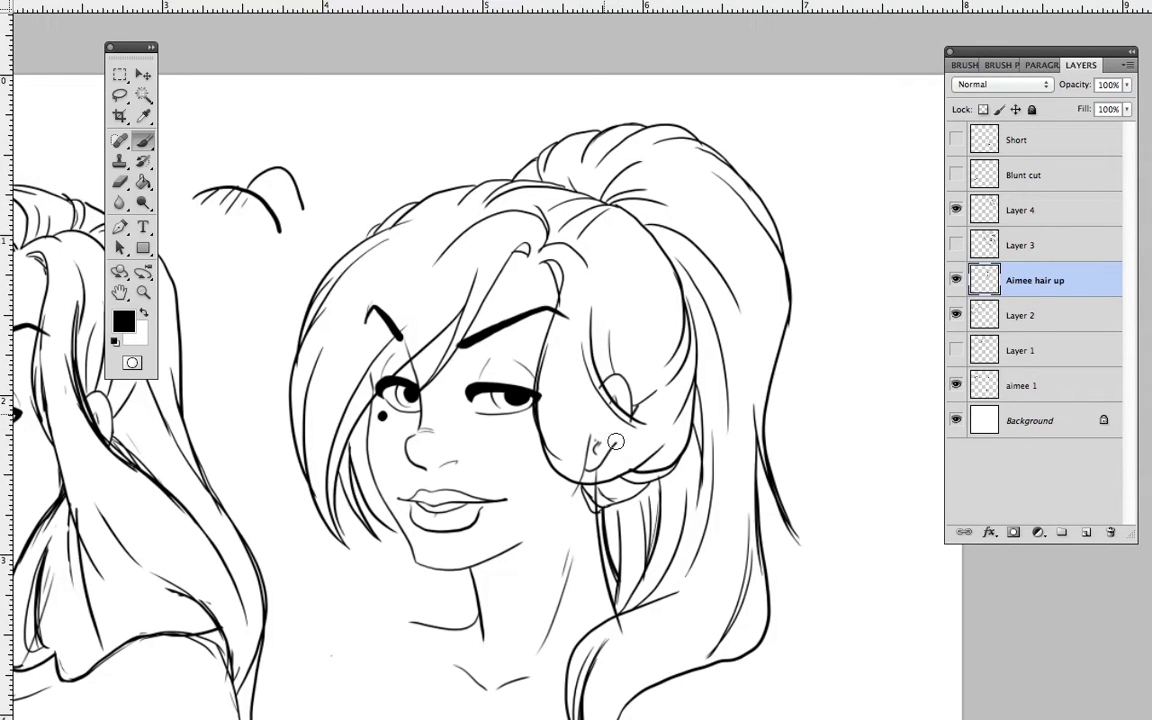
mouse_move(602, 451)
left_mouse_down()
mouse_move(577, 461)
mouse_move(584, 470)
left_mouse_up()
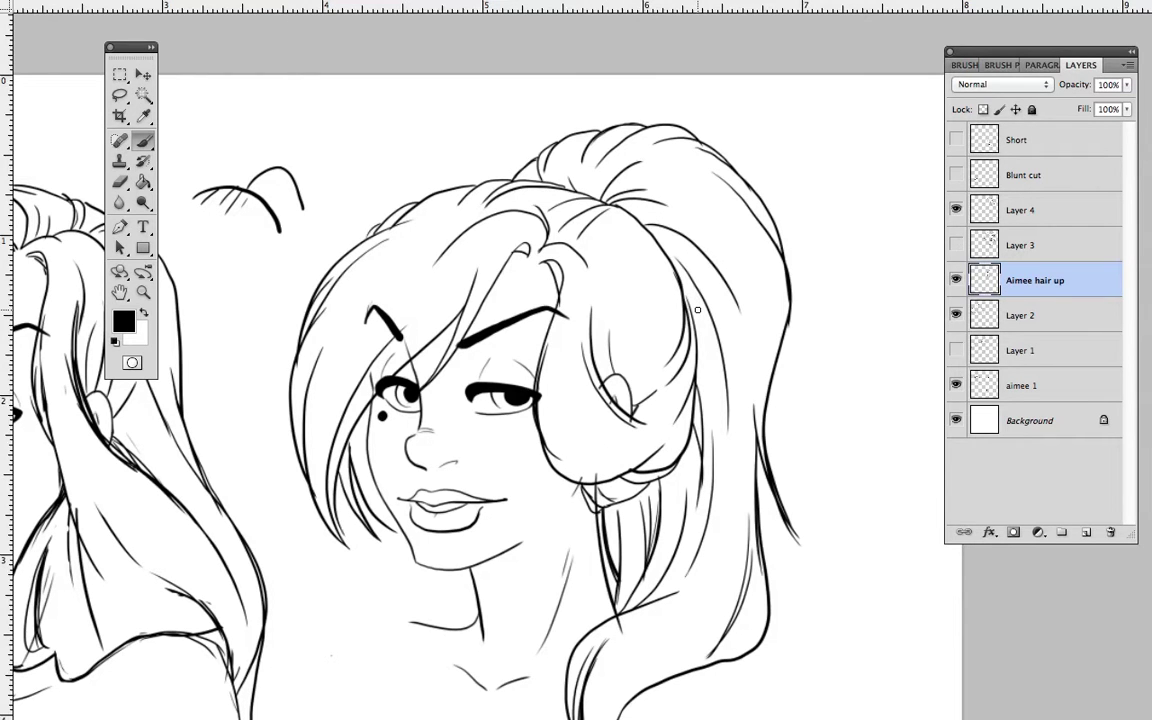
left_click_drag(856, 393, 940, 115)
left_click_drag(807, 480, 831, 616)
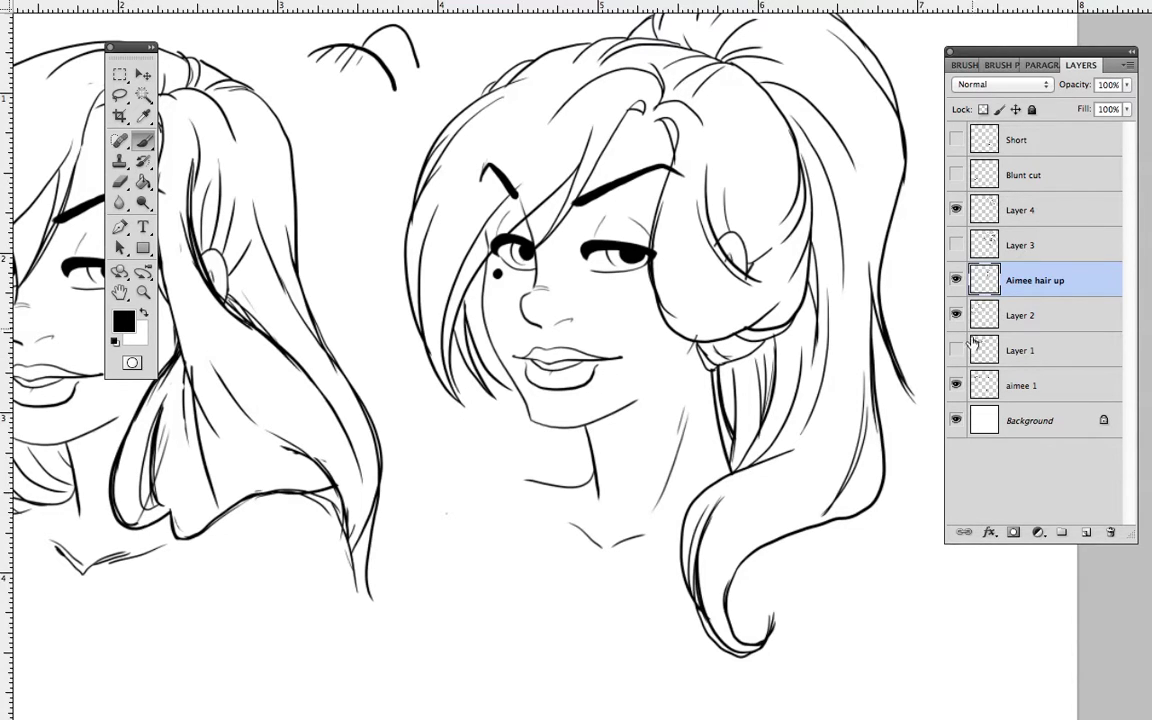
Step: Select the Blunt cut layer and make its bald head visible below the first hairstyle
left_click(975, 205)
left_click(975, 178)
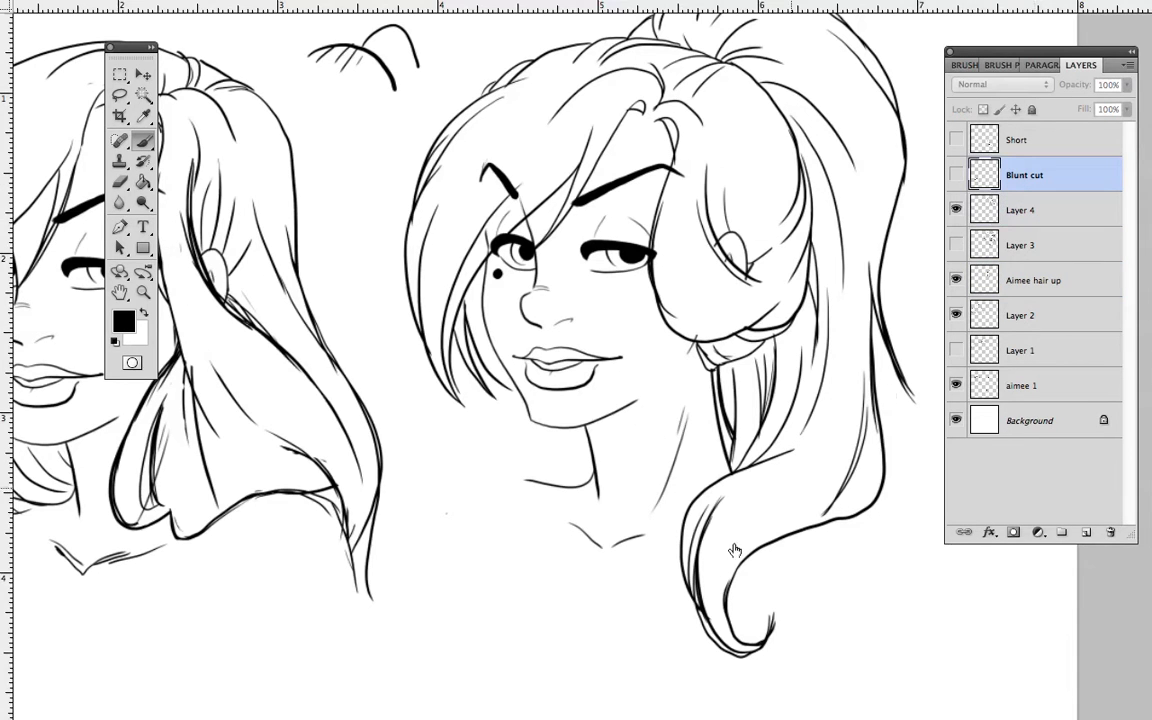
scroll(665, 515, "down", 10)
scroll(665, 515, "left", 3)
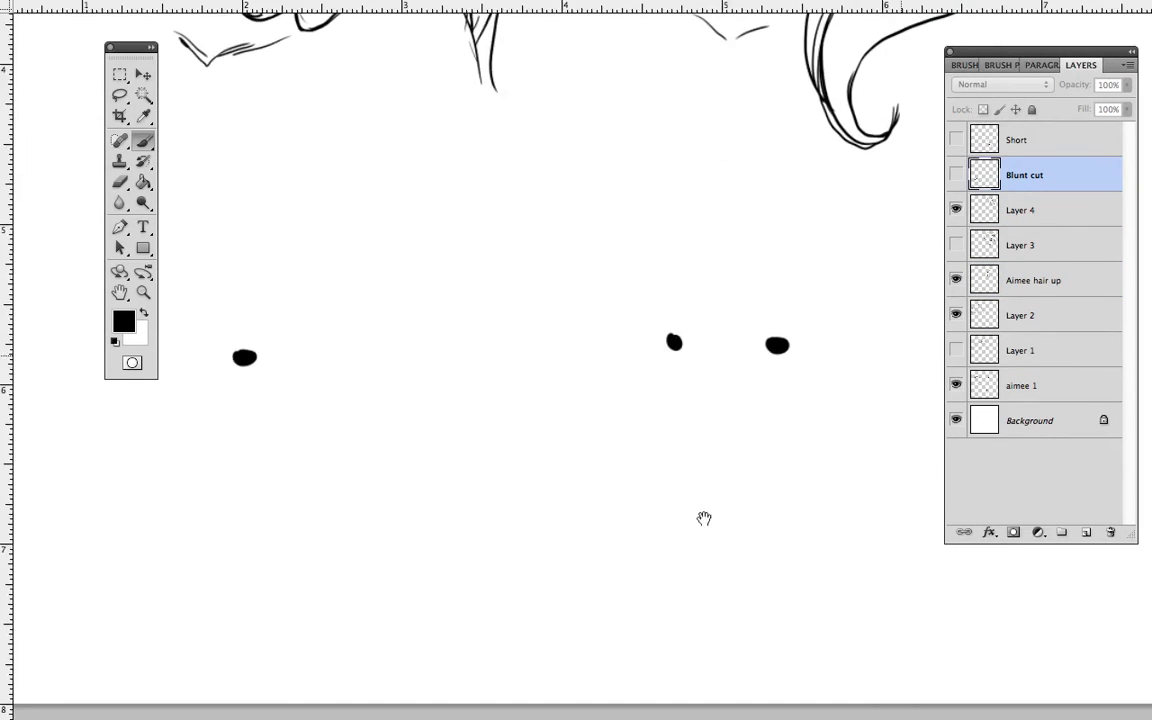
left_click(955, 245)
left_click(955, 245)
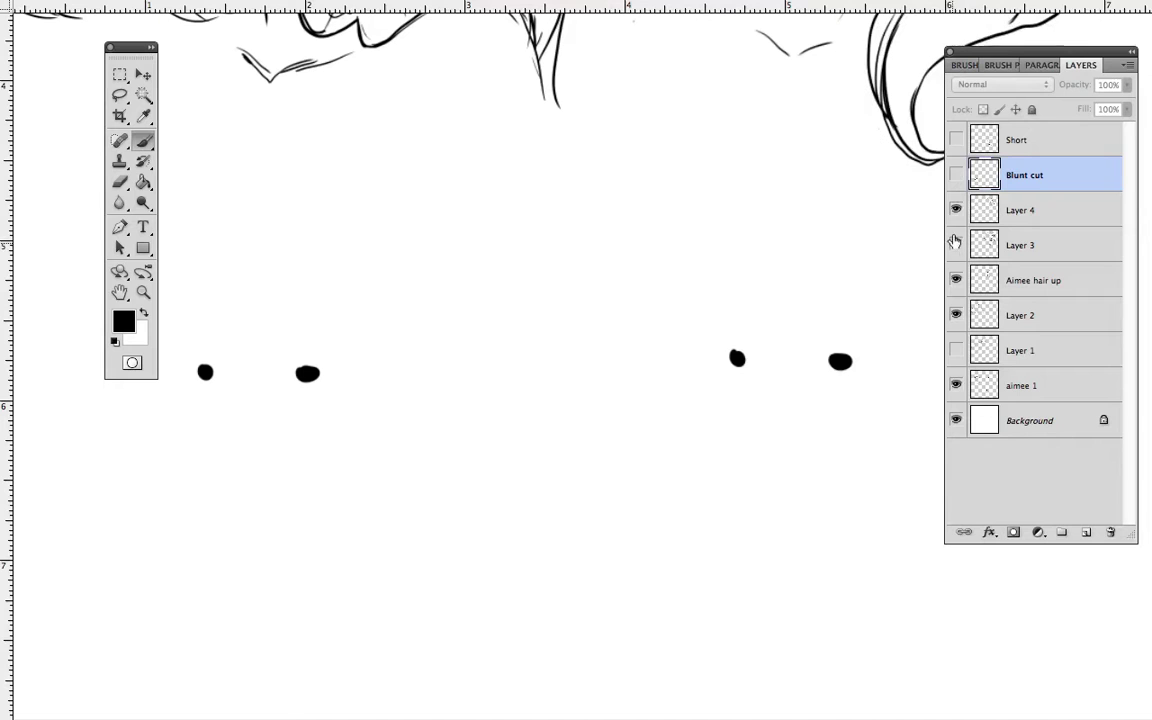
left_click(955, 175)
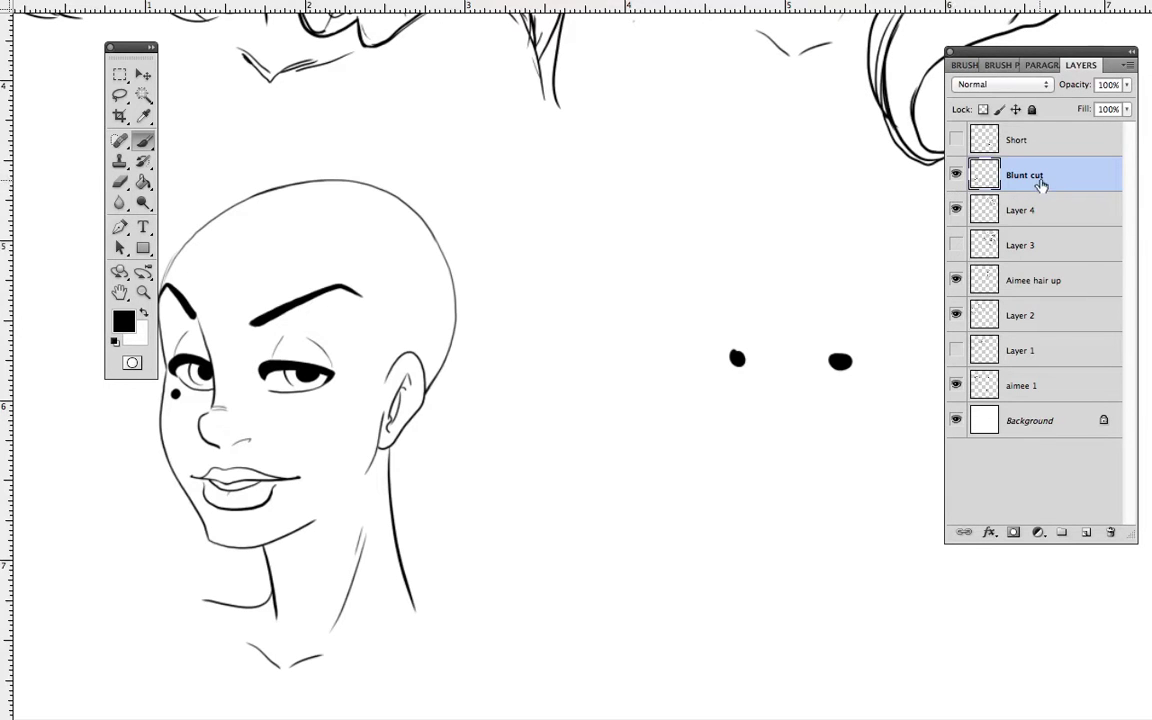
Step: Add a new layer above Blunt cut and zoom in on the bald head for brush drawing
mouse_move(426, 441)
left_mouse_down()
mouse_move(625, 514)
mouse_move(650, 556)
left_mouse_up()
scroll(707, 471, "up", 10)
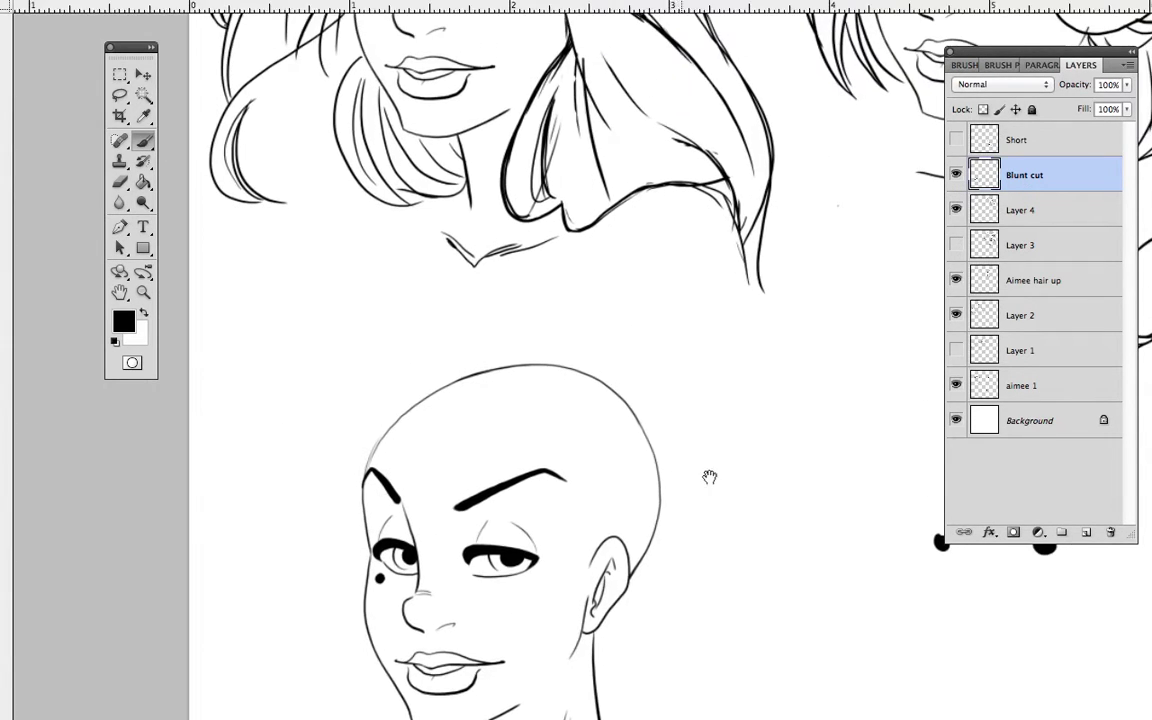
left_click_drag(673, 606, 519, 597)
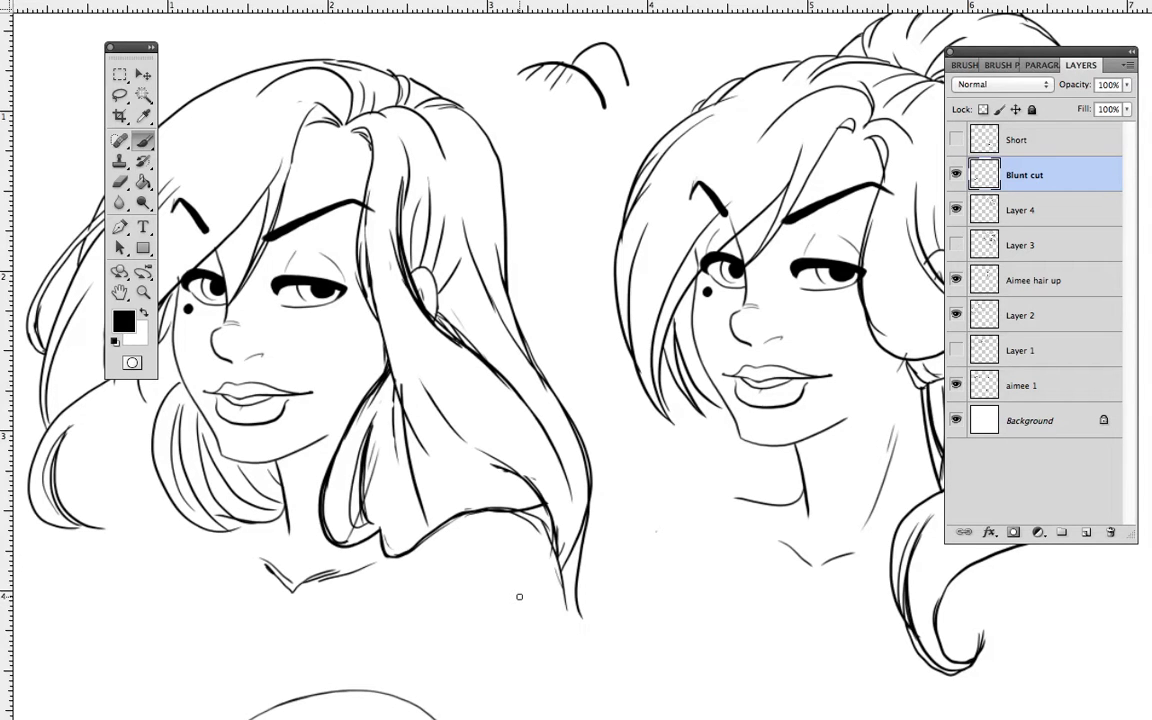
scroll(633, 543, "down", 5)
scroll(717, 483, "left", 4)
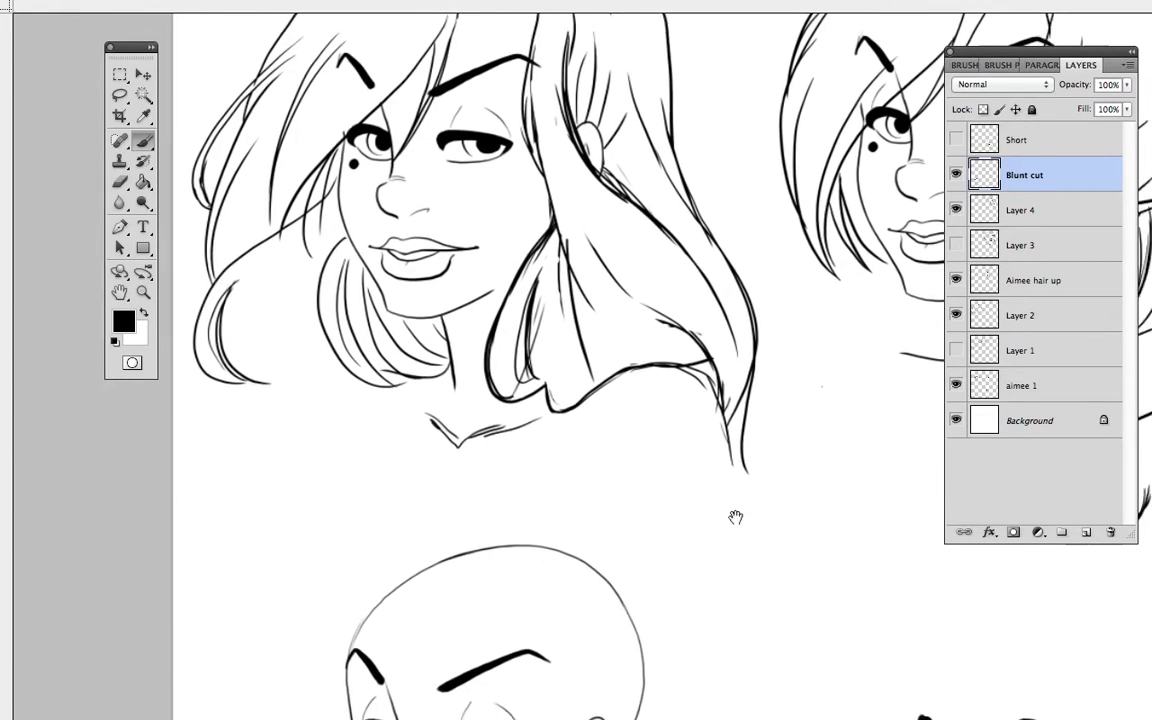
left_click_drag(758, 418, 764, 395)
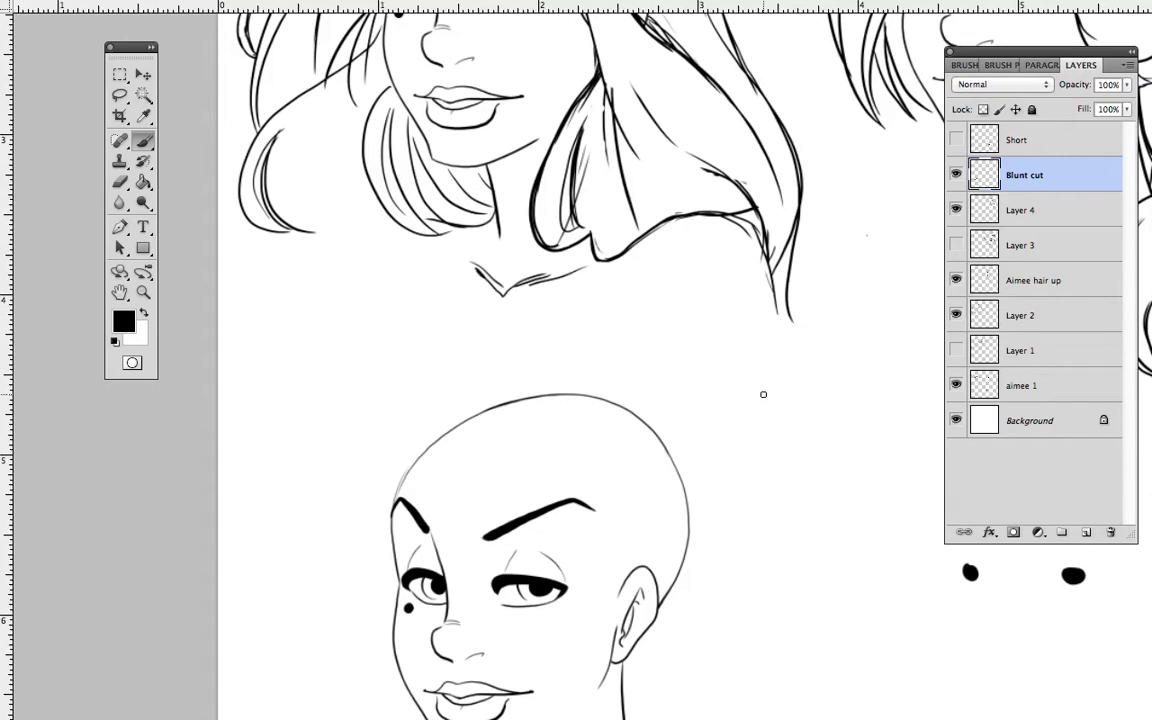
left_click(1085, 533)
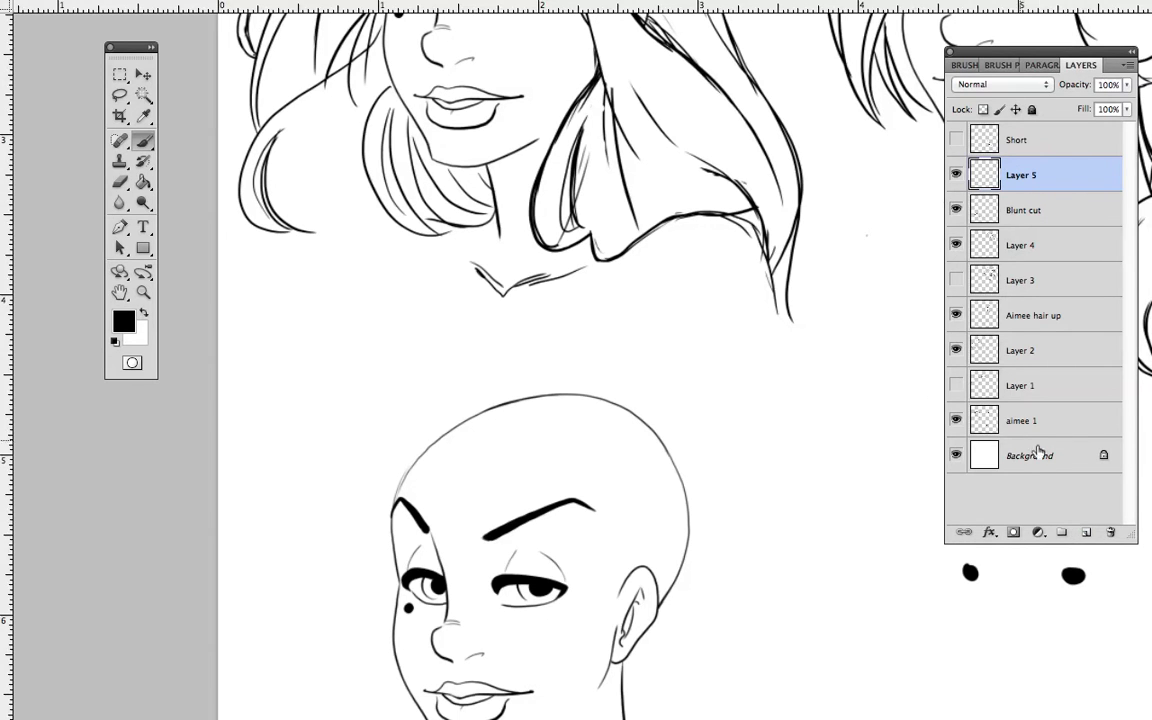
left_click(140, 293)
left_click_drag(524, 557, 699, 447)
left_click(141, 142)
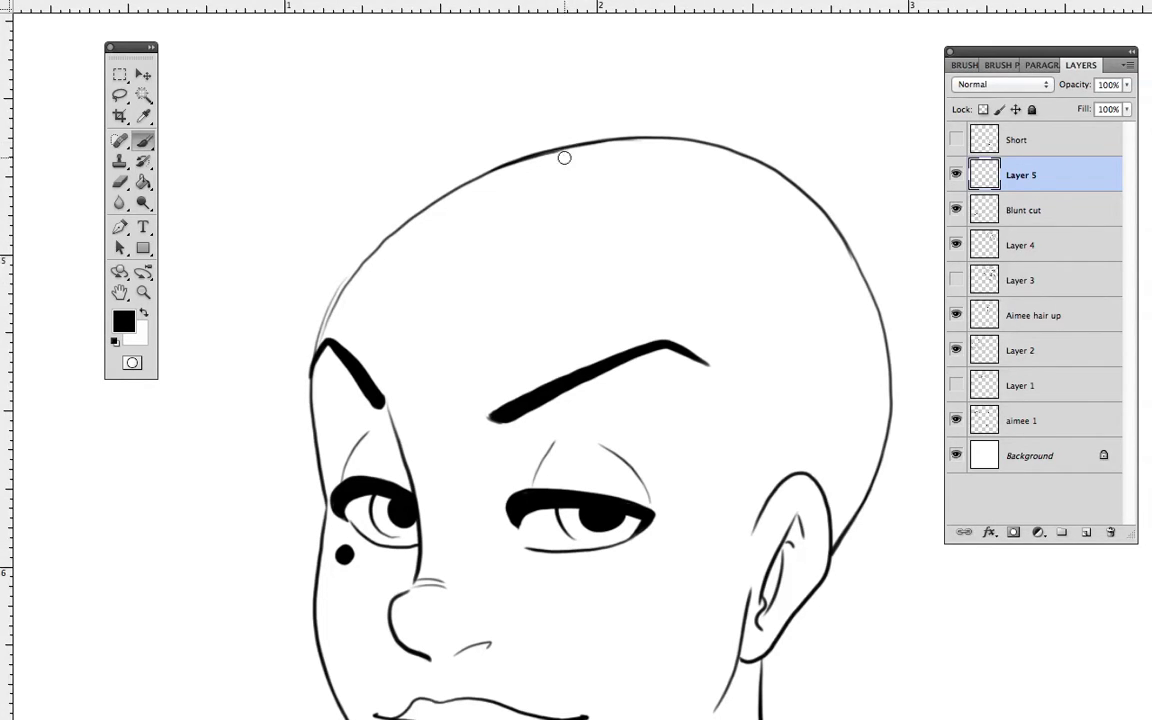
Step: Sketch short strokes for the hair part at the crown and raised arcs above the skull for hair volume
left_click_drag(555, 160, 648, 123)
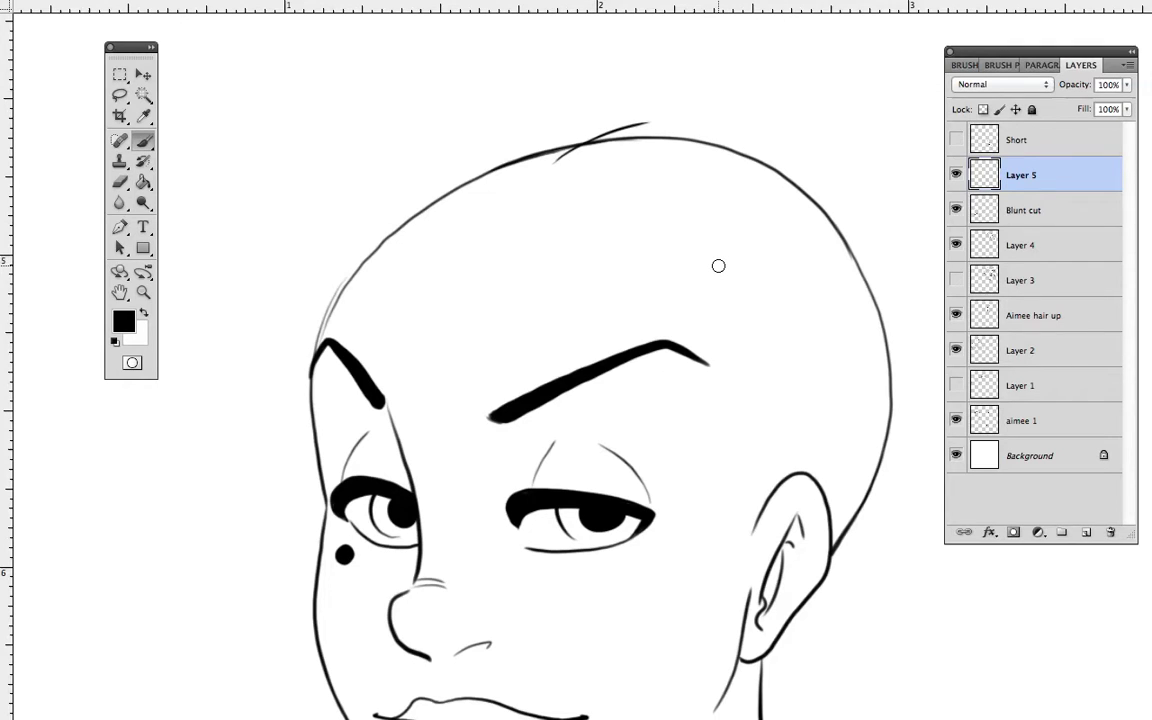
mouse_move(510, 167)
left_mouse_down()
mouse_move(587, 167)
mouse_move(521, 158)
mouse_move(410, 199)
left_mouse_up()
mouse_move(519, 155)
left_mouse_down()
mouse_move(623, 176)
mouse_move(429, 193)
left_mouse_up()
left_click_drag(582, 153, 658, 119)
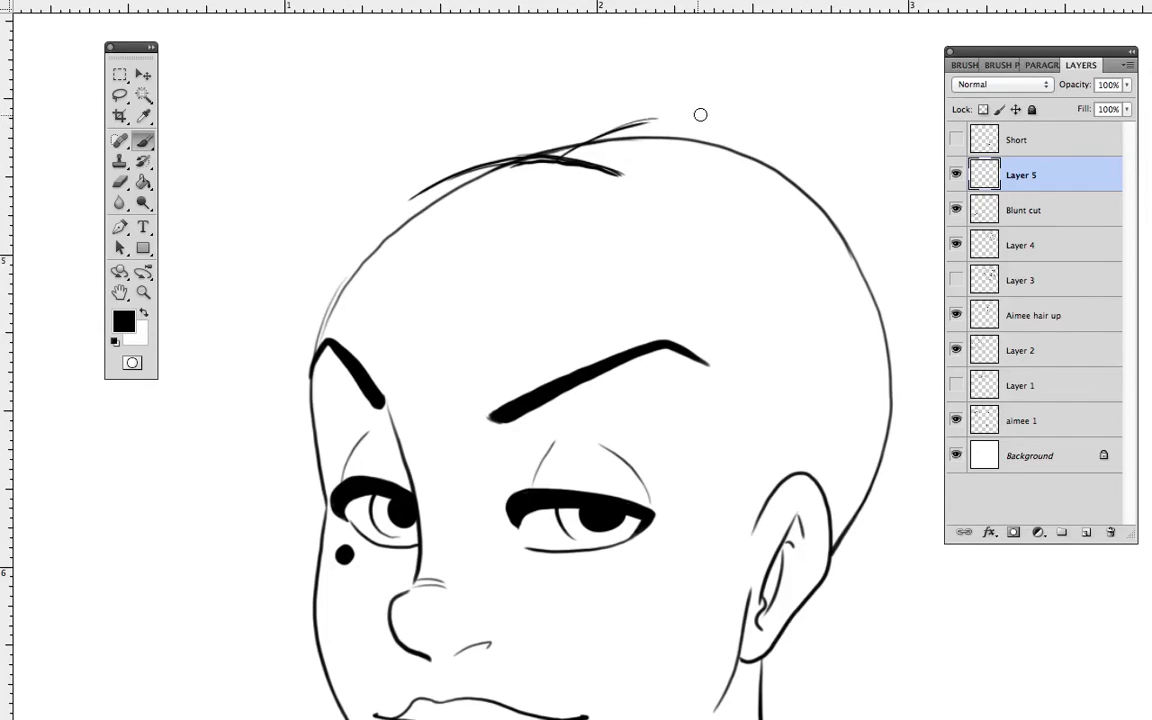
left_click_drag(727, 115, 870, 203)
mouse_move(630, 117)
left_mouse_down()
mouse_move(575, 110)
mouse_move(484, 148)
left_mouse_up()
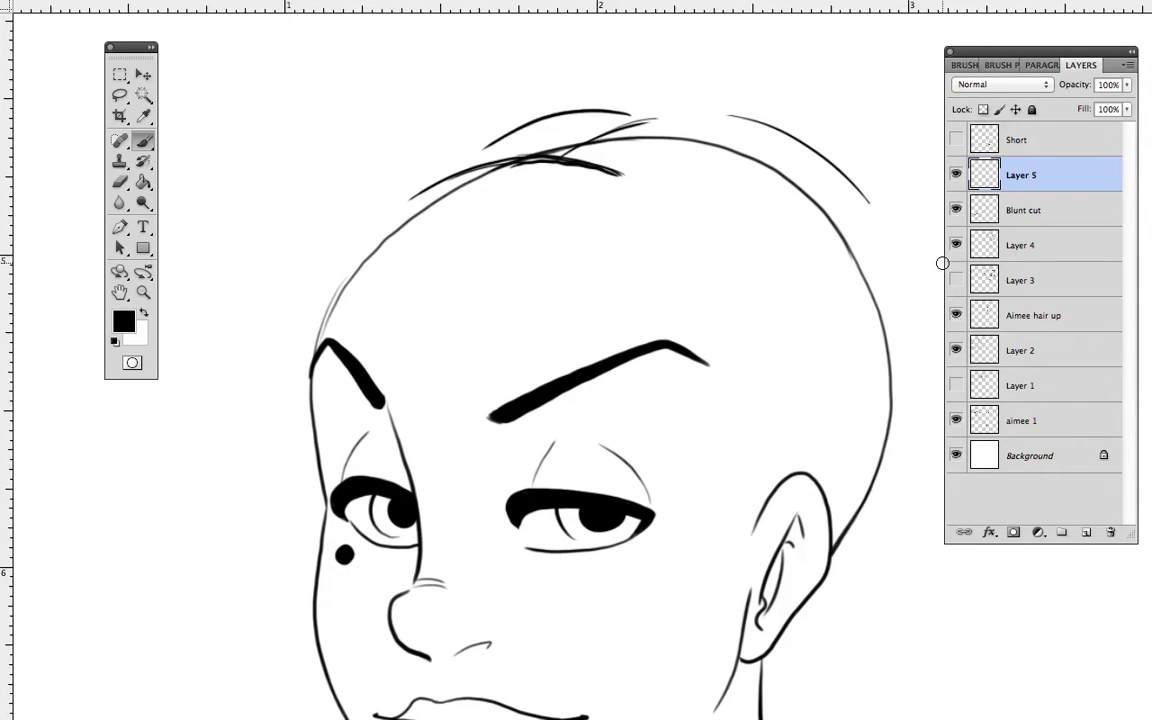
Step: Clean up the strokes beneath the part and draw a thin hairline across the forehead down to the ear
mouse_move(580, 177)
left_mouse_down()
mouse_move(532, 171)
mouse_move(488, 180)
left_mouse_up()
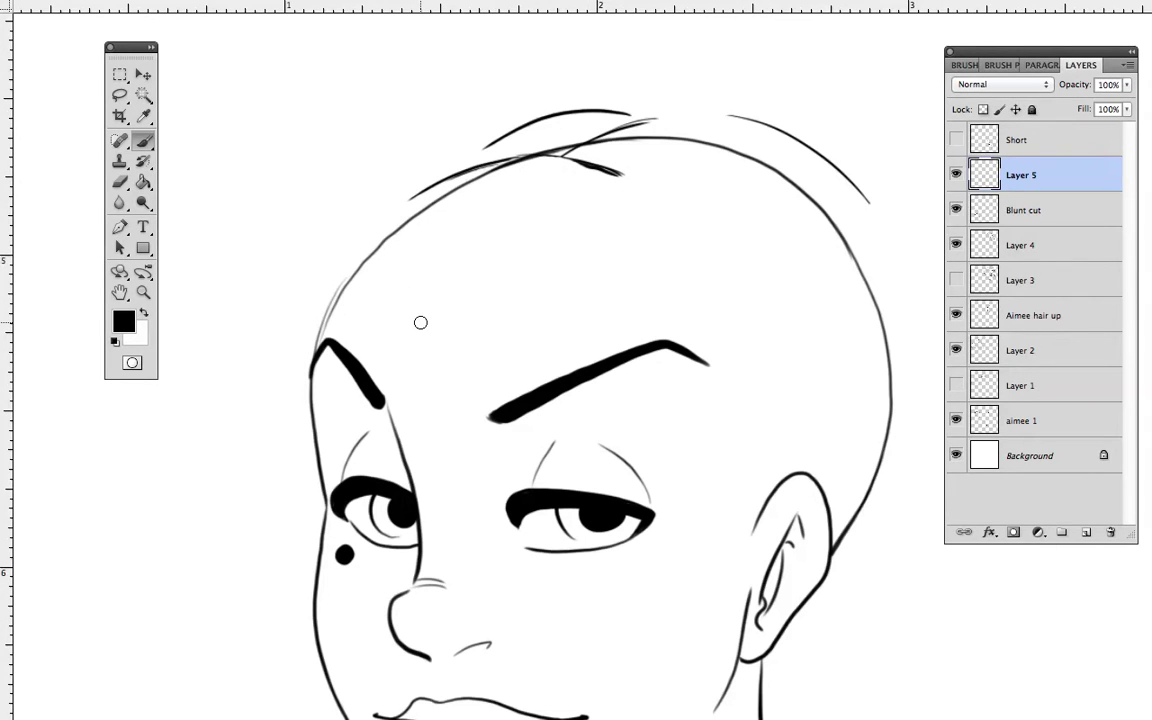
mouse_move(417, 216)
left_mouse_down()
mouse_move(530, 206)
mouse_move(616, 213)
mouse_move(681, 238)
mouse_move(760, 333)
mouse_move(766, 388)
mouse_move(745, 540)
mouse_move(768, 455)
mouse_move(809, 468)
left_mouse_up()
key("space")
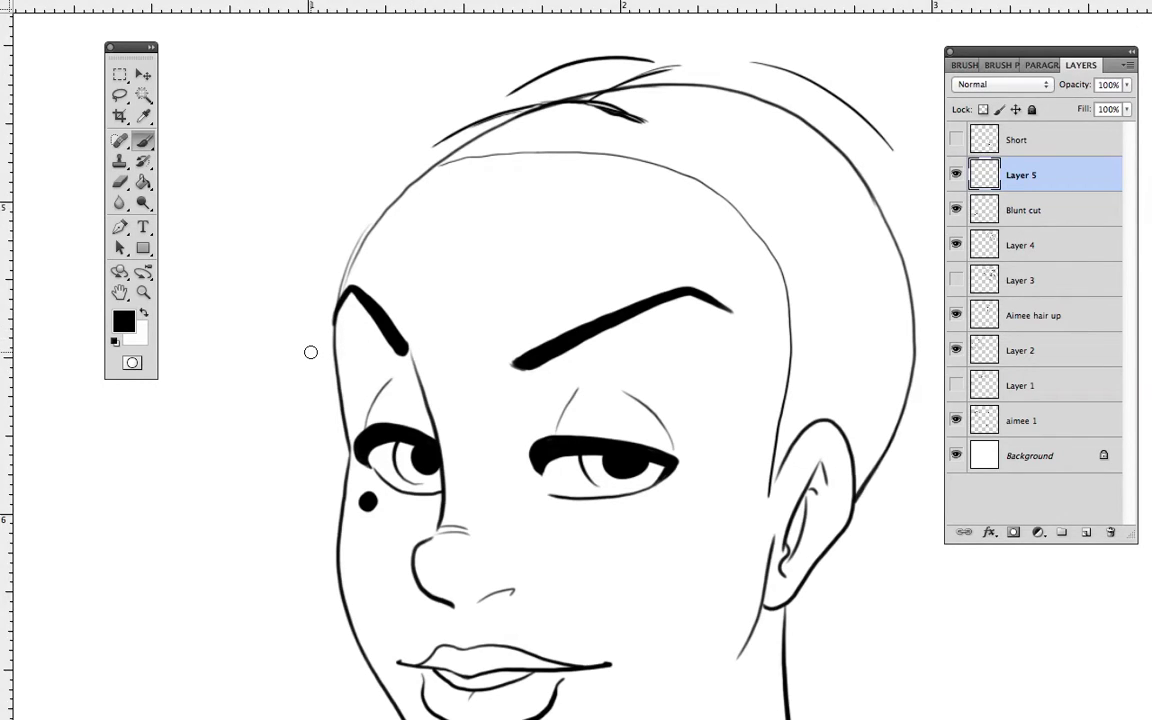
Step: Try outlining a blunt fringe with a straight edge across the eyebrows, and undo its strokes
mouse_move(538, 84)
left_mouse_down()
mouse_move(429, 134)
mouse_move(278, 357)
mouse_move(771, 388)
mouse_move(723, 206)
mouse_move(620, 107)
left_mouse_up()
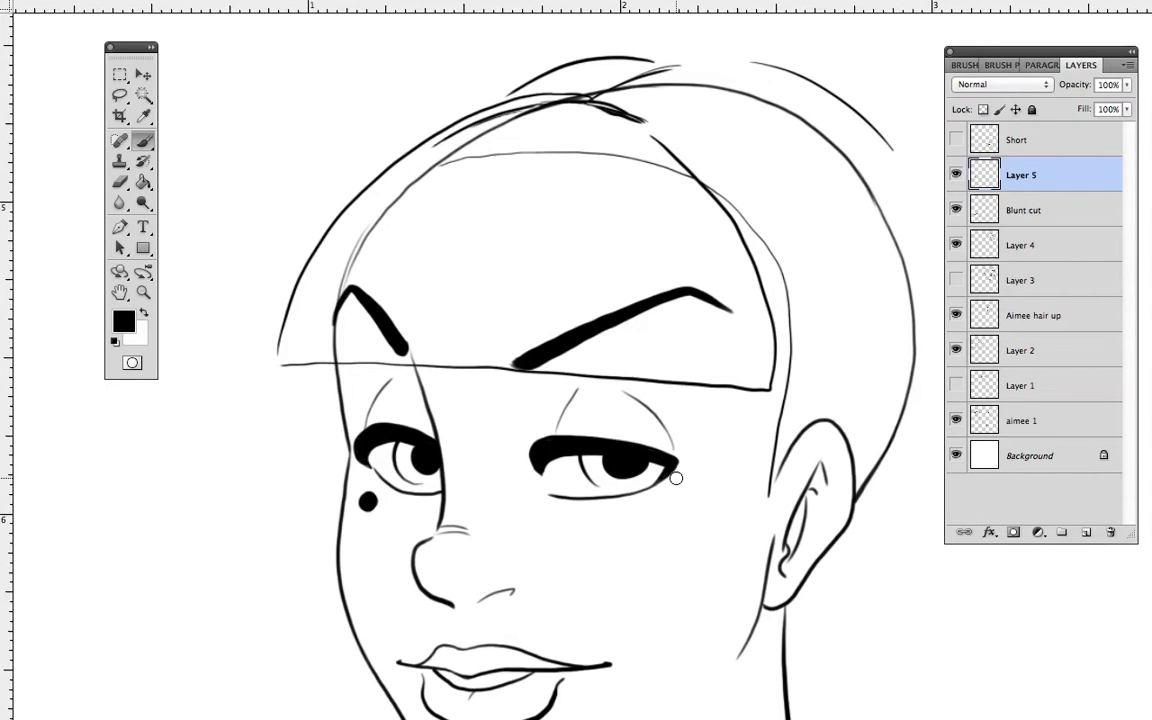
key("super+alt+z")
key("super+alt+z")
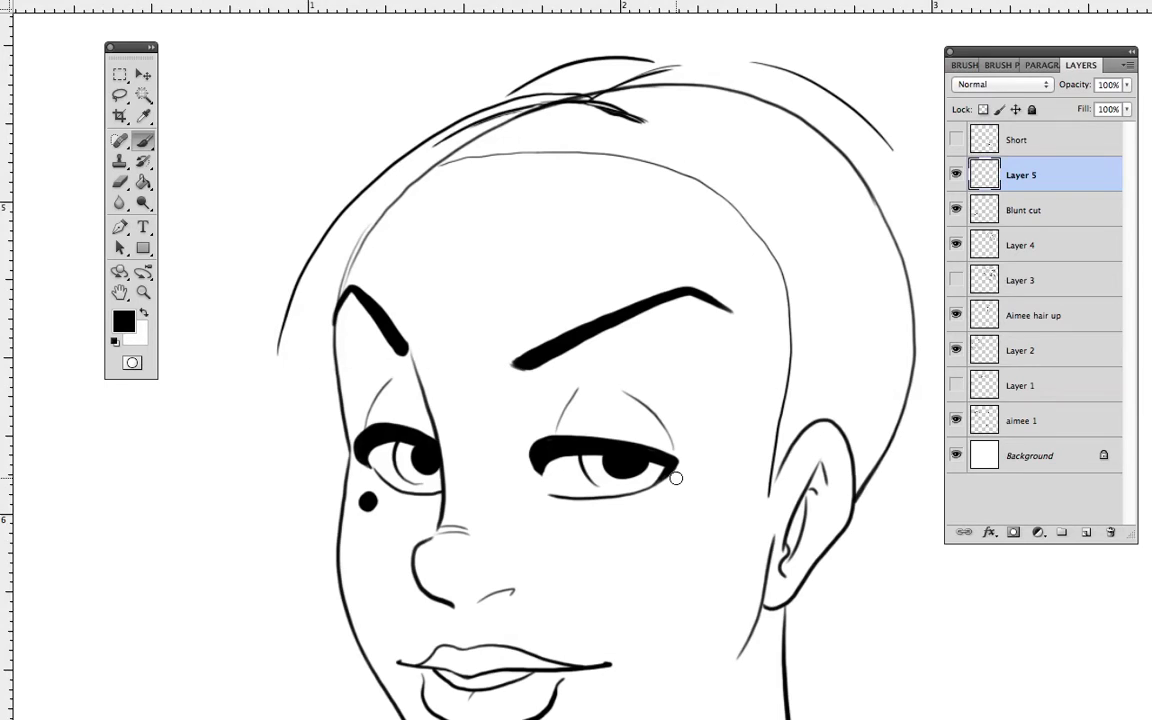
key("ctrl+z")
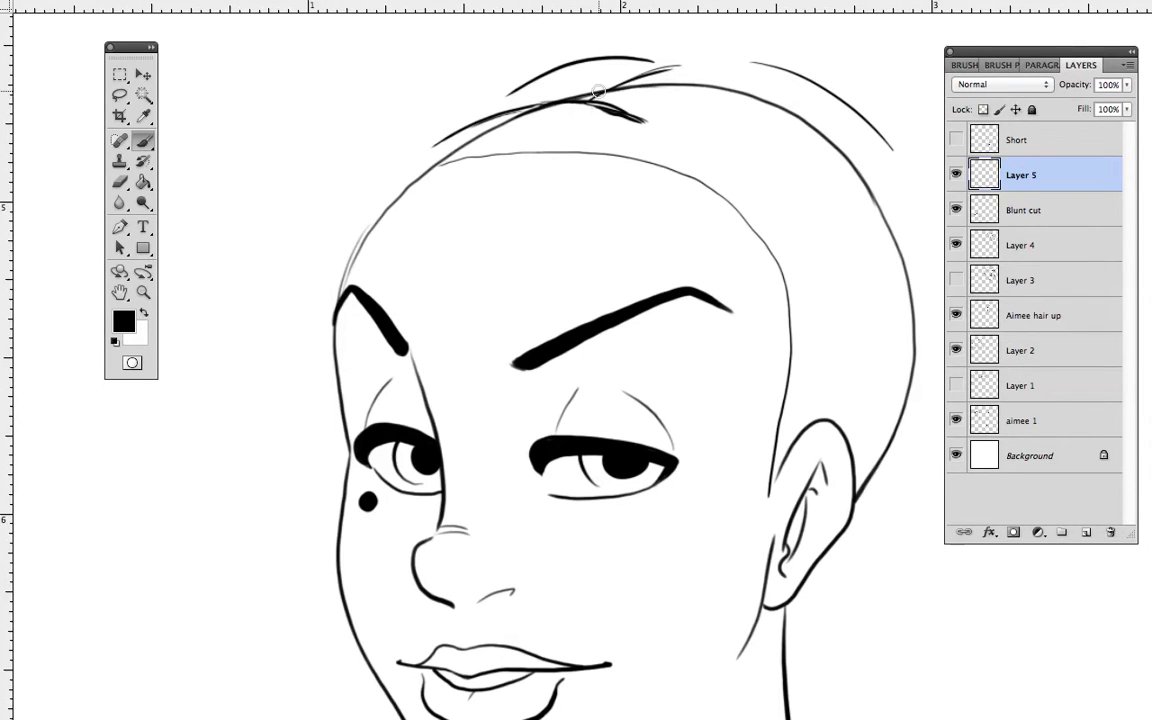
Step: Draw strands radiating from the part at the crown and the hair's outer contour around the far side of the forehead
mouse_move(592, 94)
left_mouse_down()
mouse_move(687, 59)
mouse_move(602, 93)
left_mouse_up()
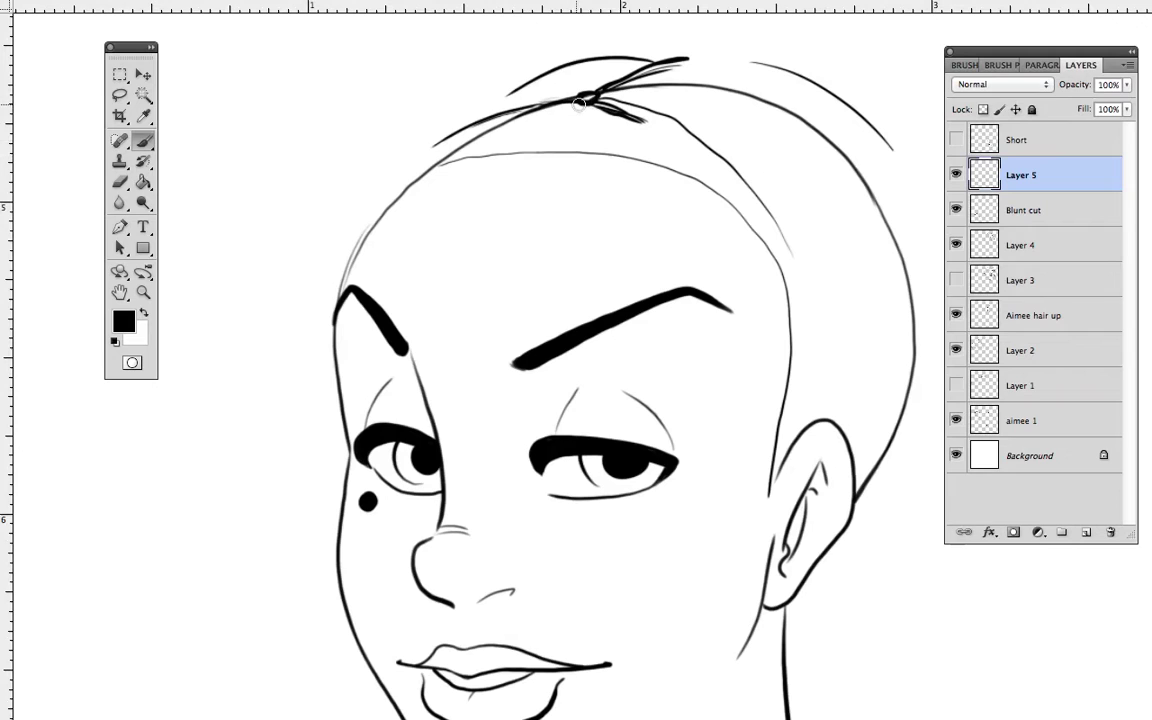
mouse_move(560, 100)
left_mouse_down()
mouse_move(510, 143)
mouse_move(372, 208)
left_mouse_up()
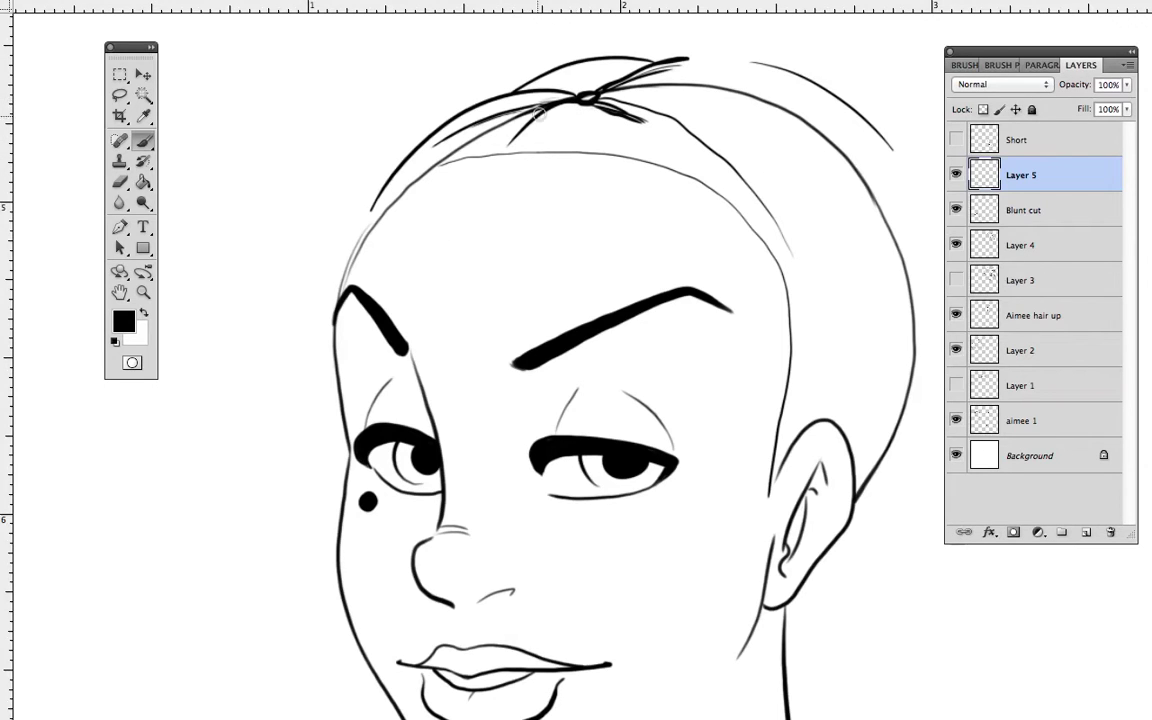
mouse_move(455, 108)
left_mouse_down()
mouse_move(368, 159)
mouse_move(296, 306)
left_mouse_up()
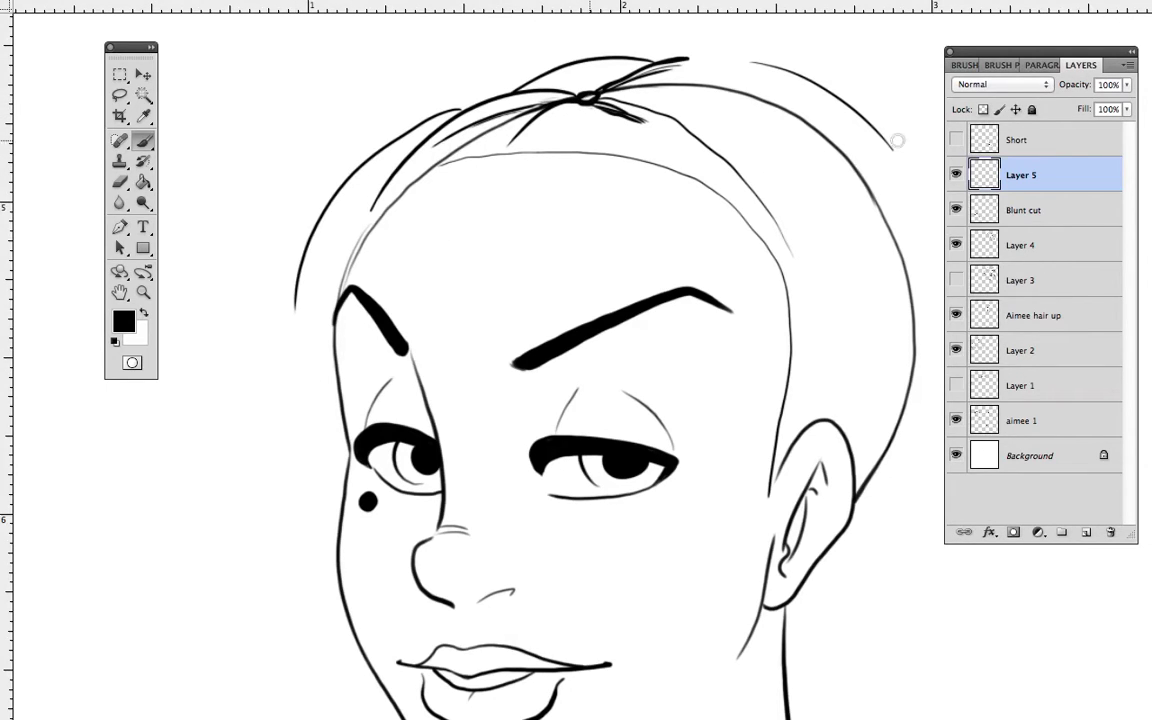
mouse_move(350, 165)
left_mouse_down()
mouse_move(307, 223)
mouse_move(283, 360)
left_mouse_up()
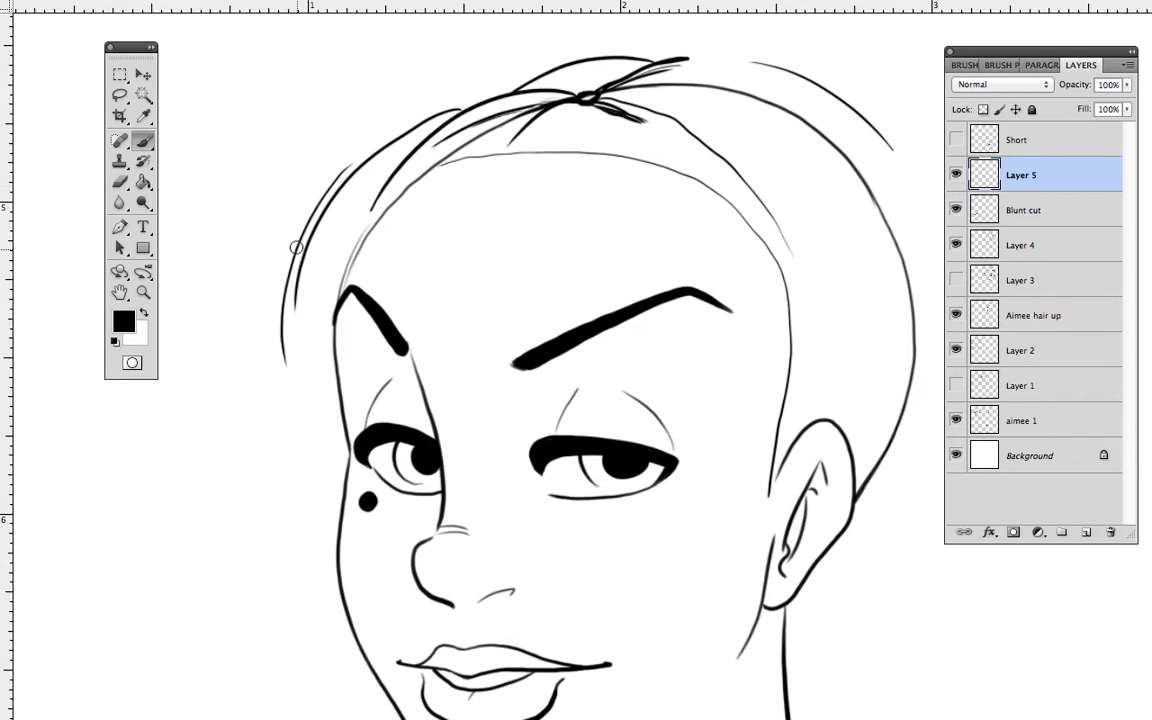
Step: Draw a smooth S-shaped example curve with a hooked end in the empty space beside the head
scroll(602, 309, "right", 10)
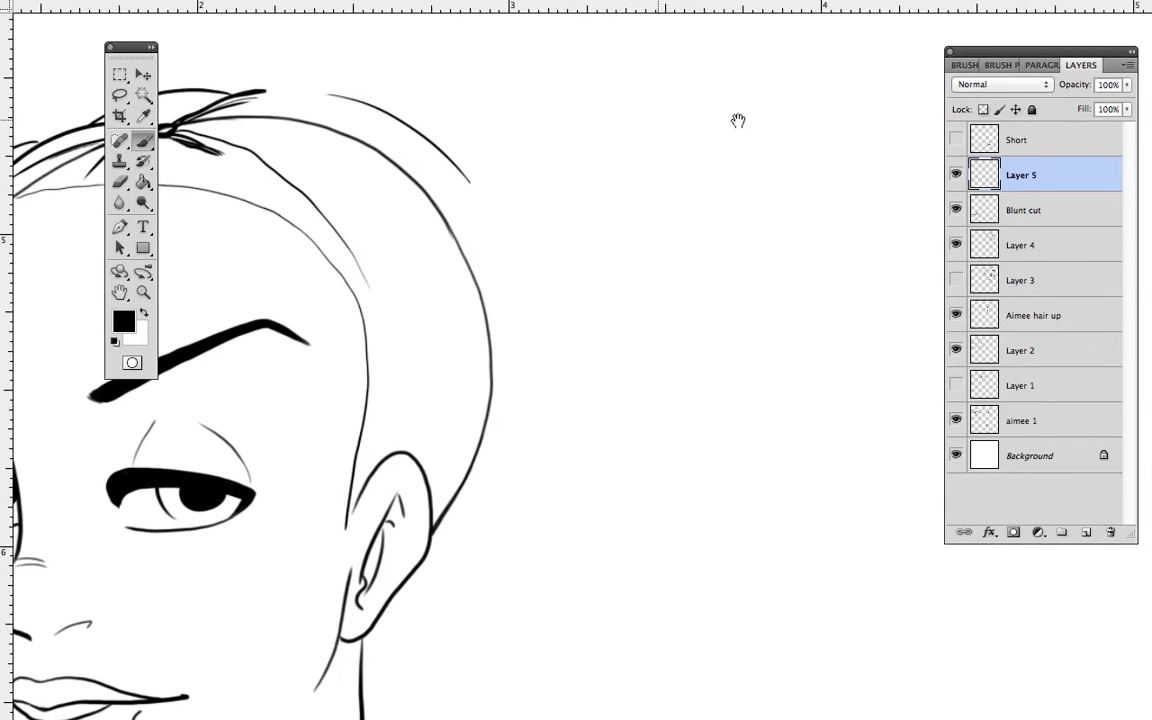
mouse_move(756, 86)
left_mouse_down()
mouse_move(715, 166)
mouse_move(735, 318)
mouse_move(721, 367)
mouse_move(652, 419)
mouse_move(657, 471)
mouse_move(752, 470)
left_mouse_up()
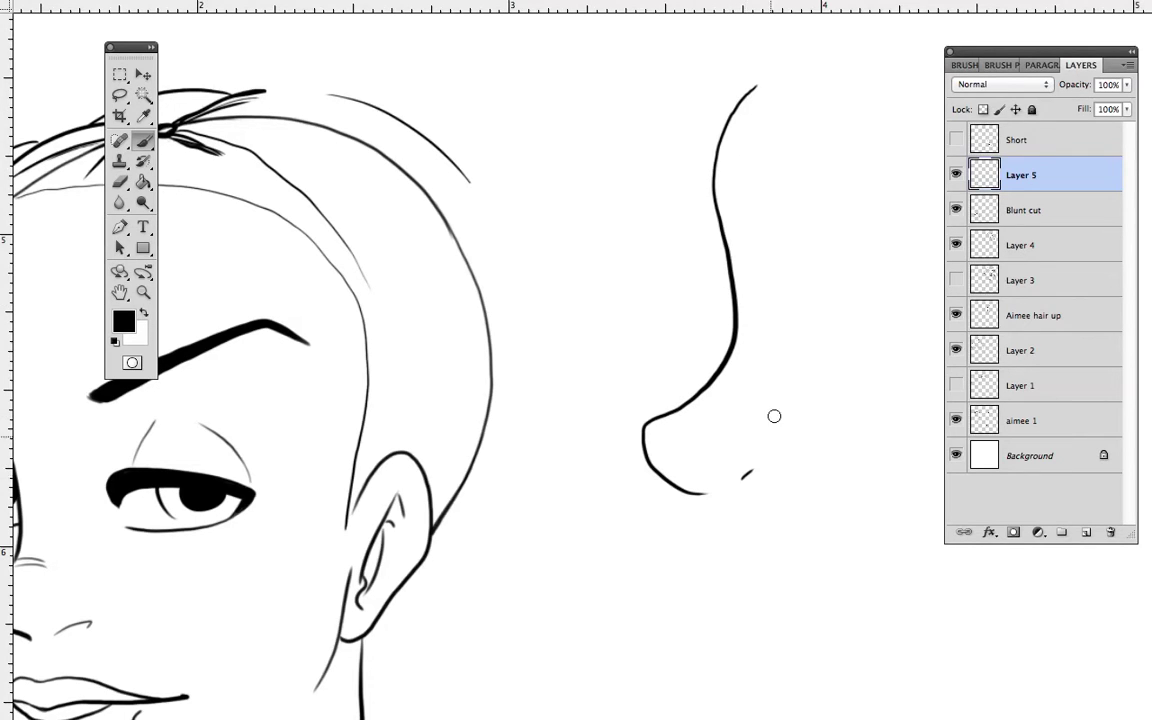
Step: Try a thick angular zigzag example beside the smooth curve, and remove it
mouse_move(656, 71)
left_mouse_down()
mouse_move(544, 221)
mouse_move(604, 295)
mouse_move(594, 352)
mouse_move(530, 424)
mouse_move(580, 450)
left_mouse_up()
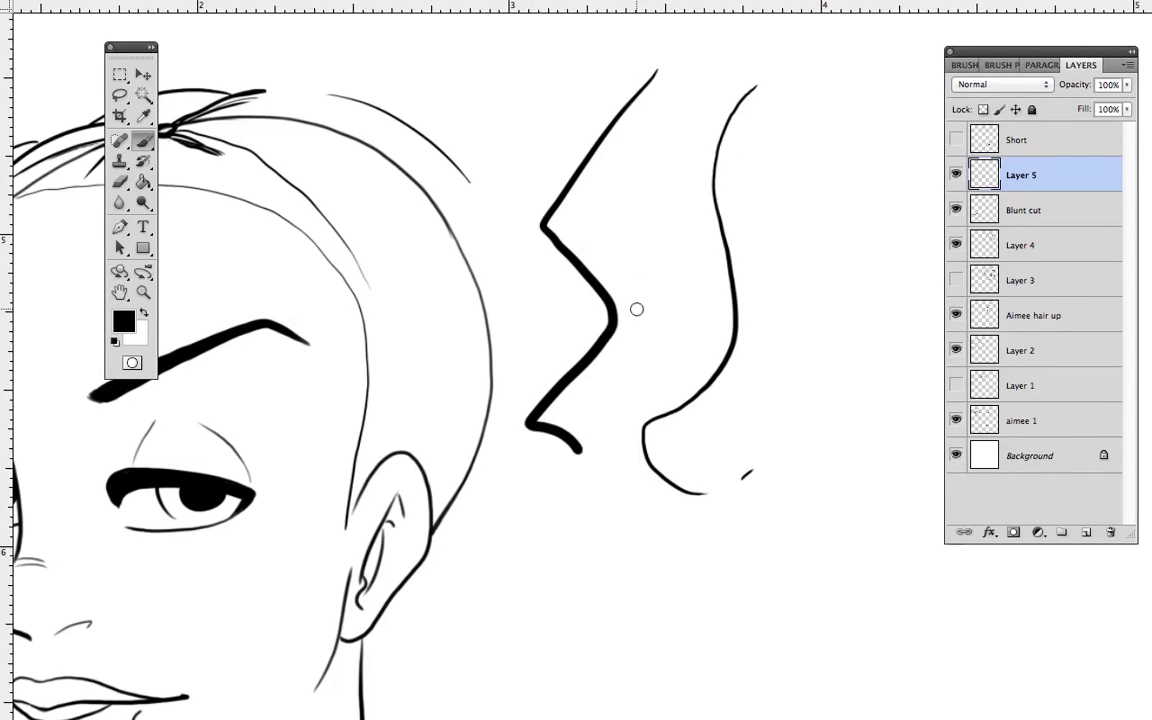
left_click_drag(646, 263, 641, 301)
left_click_drag(606, 211, 659, 214)
mouse_move(658, 57)
left_mouse_down()
mouse_move(548, 213)
mouse_move(545, 542)
left_mouse_up()
mouse_move(526, 451)
left_mouse_down()
mouse_move(571, 414)
mouse_move(663, 275)
mouse_move(638, 309)
mouse_move(578, 250)
left_mouse_up()
key("b")
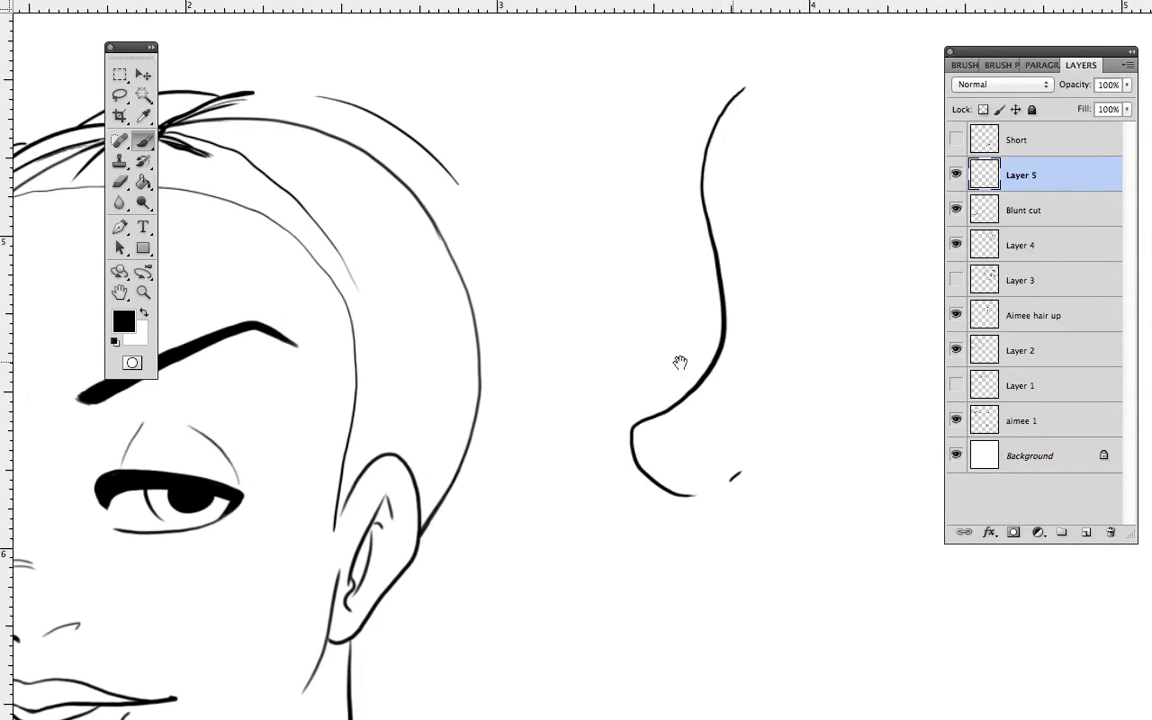
Step: Add flowing strands alongside the upper part of the S-shaped example curve, tapering into its bend
scroll(697, 296, "right", 3)
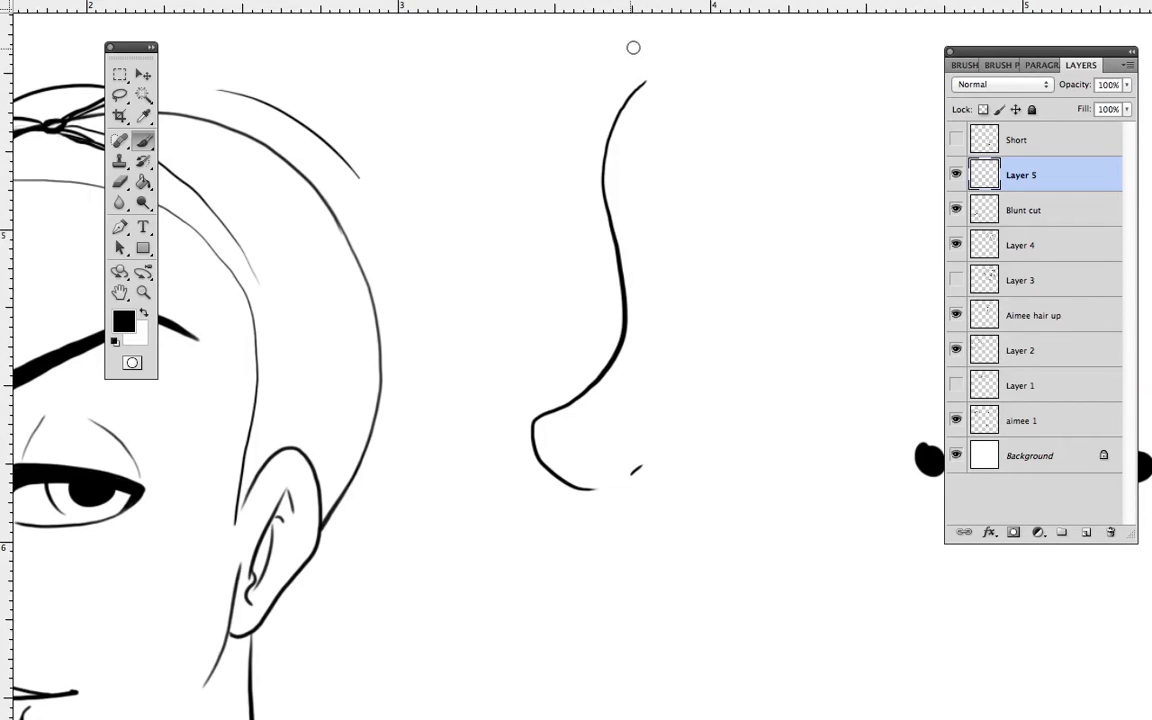
mouse_move(612, 349)
left_mouse_down()
mouse_move(609, 121)
mouse_move(638, 62)
mouse_move(578, 205)
left_mouse_up()
left_click_drag(623, 34, 558, 225)
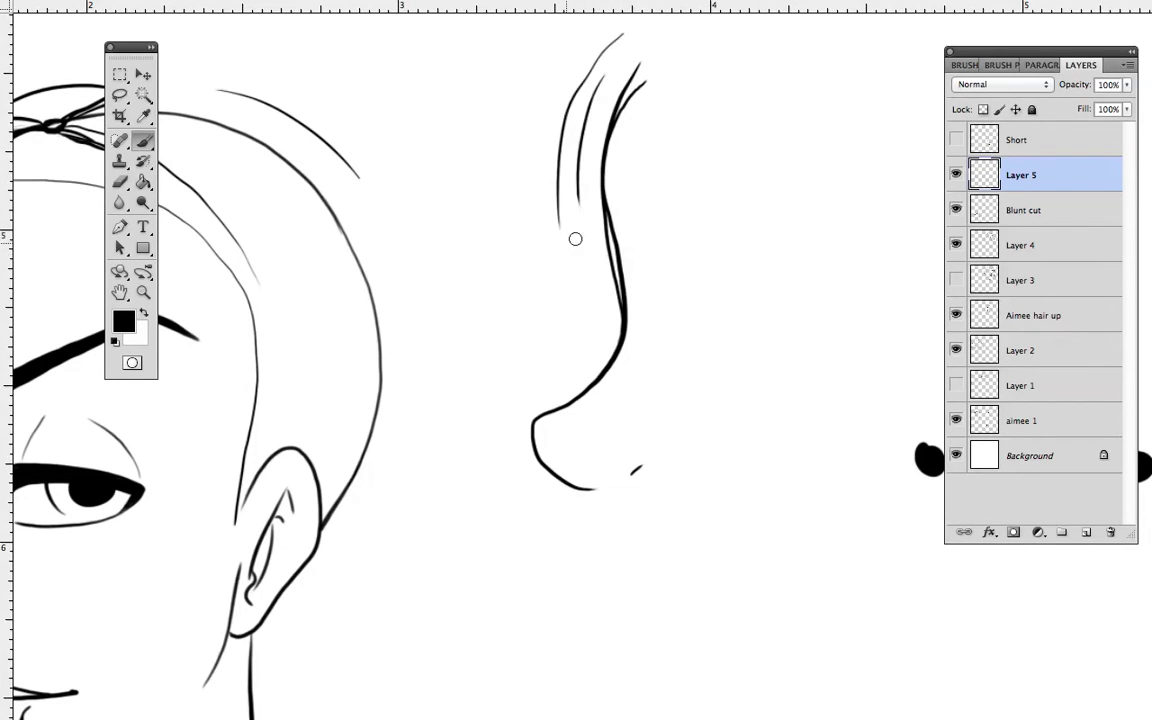
left_click_drag(572, 141, 588, 269)
mouse_move(581, 230)
left_mouse_down()
mouse_move(585, 160)
mouse_move(619, 273)
mouse_move(583, 215)
left_mouse_up()
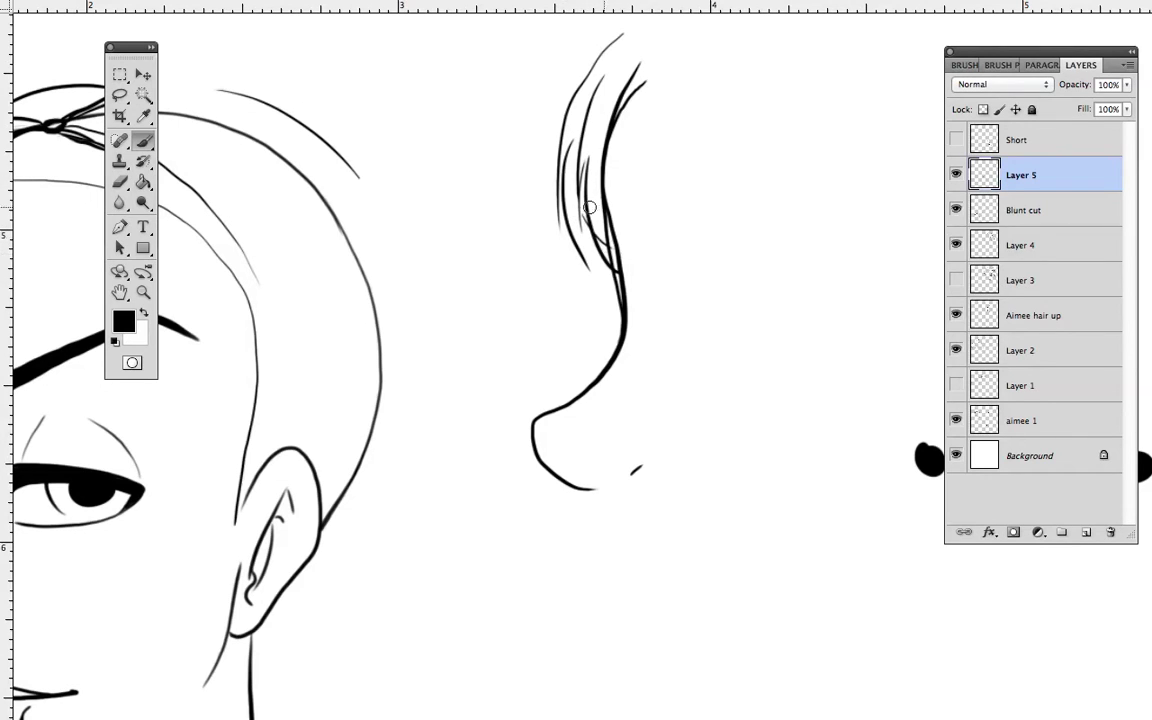
Step: Draw curved fringe strands sweeping down the forehead of the profile head with overlapping brush strokes
left_click_drag(597, 71, 594, 254)
left_click_drag(586, 127, 606, 262)
left_click_drag(585, 205, 641, 276)
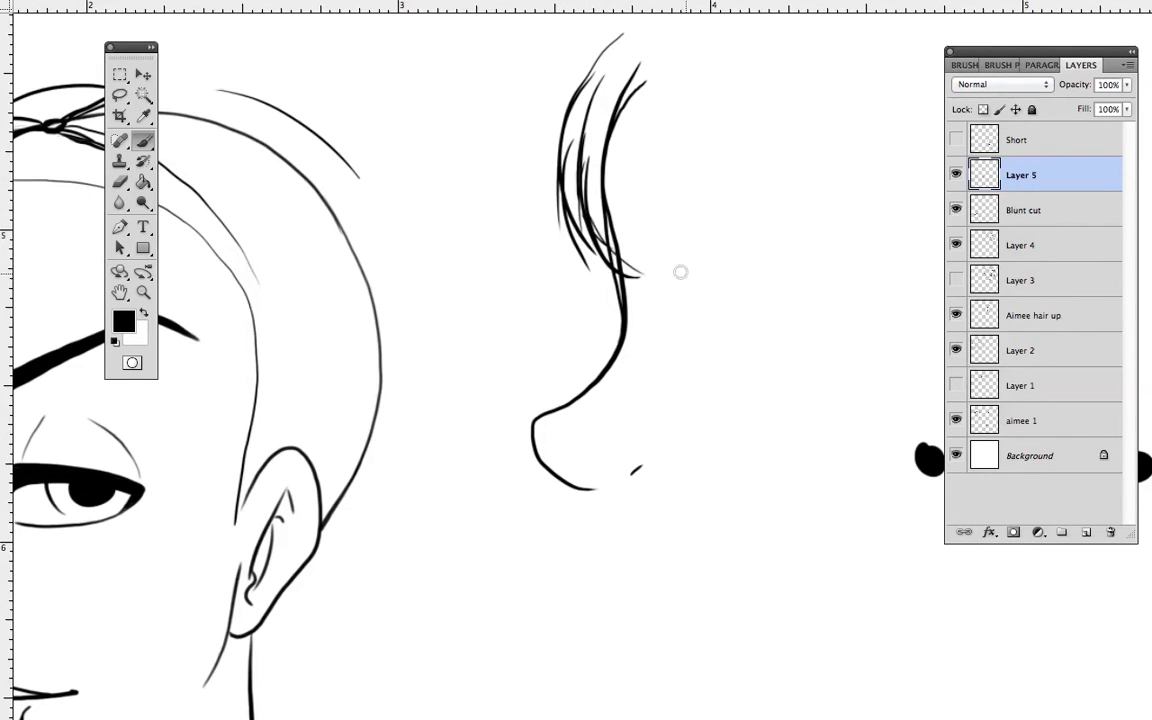
left_click_drag(626, 30, 560, 235)
left_click_drag(541, 128, 577, 248)
mouse_move(557, 187)
left_mouse_down()
mouse_move(606, 256)
mouse_move(645, 259)
mouse_move(608, 256)
left_mouse_up()
left_click_drag(583, 207, 680, 253)
Step: Draw fringe strands falling beside the far temple of the three-quarter face
left_click_drag(730, 308, 726, 304)
mouse_move(305, 543)
left_mouse_down()
mouse_move(462, 538)
mouse_move(681, 495)
mouse_move(694, 401)
mouse_move(739, 441)
left_mouse_up()
mouse_move(377, 146)
left_mouse_down()
mouse_move(308, 223)
mouse_move(308, 377)
left_mouse_up()
left_click_drag(302, 200, 288, 334)
left_click_drag(339, 143, 300, 336)
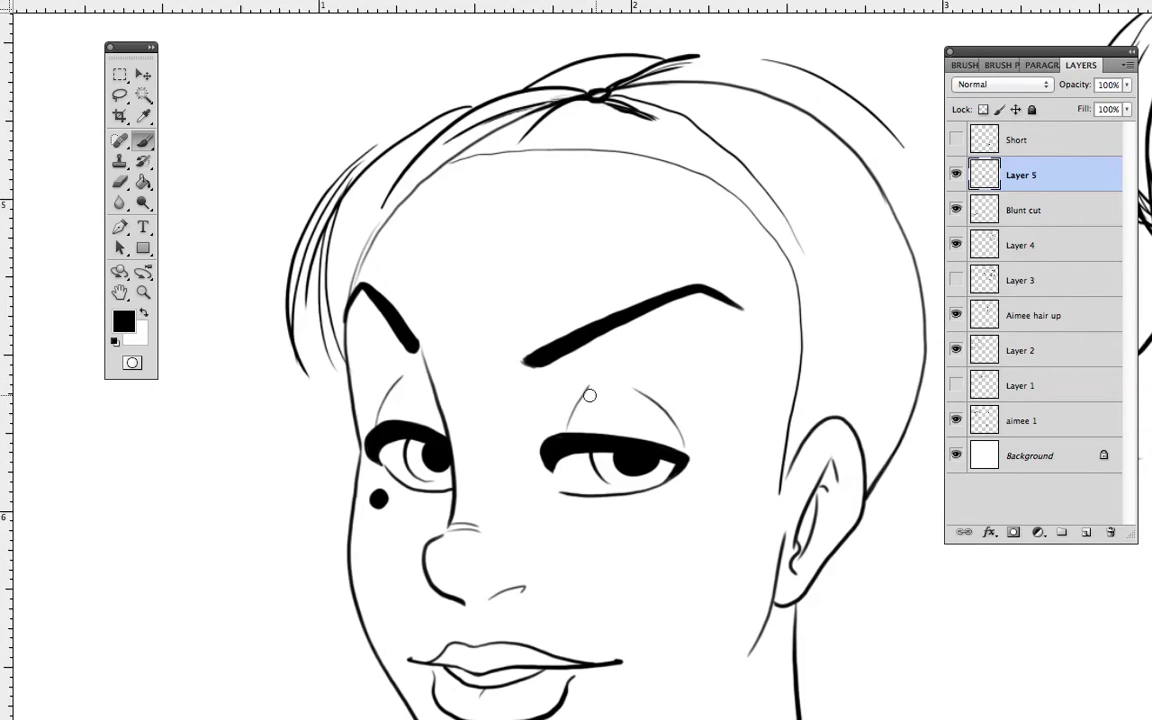
Step: Sketch light guide lines across the forehead at brow level to mark the fringe length
left_click_drag(355, 349, 378, 345)
left_click_drag(511, 341, 549, 345)
left_click_drag(675, 346, 736, 355)
left_click_drag(625, 347, 757, 361)
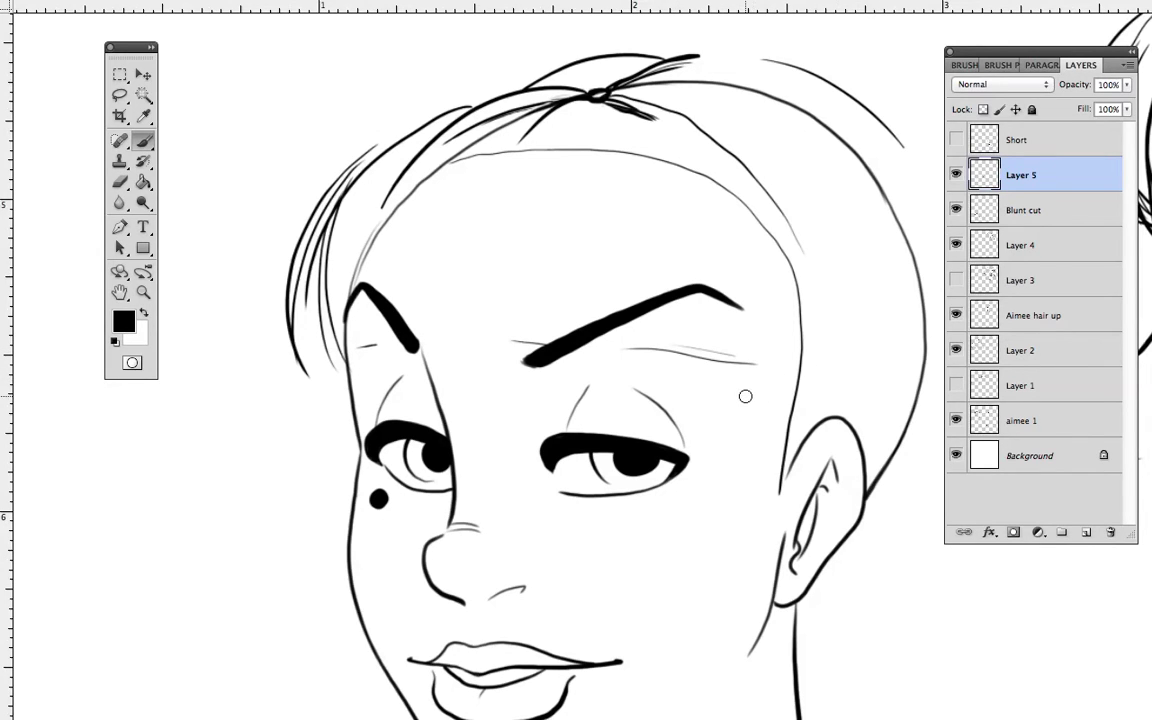
Step: Draw curved arrows radiating from the crown knot over the forehead to show the hair's growth direction
left_click_drag(606, 94, 700, 133)
mouse_move(598, 95)
left_mouse_down()
mouse_move(675, 110)
mouse_move(800, 300)
left_mouse_up()
left_click_drag(597, 96, 548, 197)
mouse_move(592, 97)
left_mouse_down()
mouse_move(500, 197)
mouse_move(560, 187)
left_mouse_up()
left_click_drag(487, 187, 510, 188)
mouse_move(417, 160)
left_mouse_down()
mouse_move(424, 181)
mouse_move(400, 197)
left_mouse_up()
mouse_move(612, 106)
left_mouse_down()
mouse_move(644, 203)
mouse_move(659, 188)
mouse_move(719, 231)
mouse_move(700, 198)
mouse_move(747, 205)
left_mouse_up()
left_click_drag(605, 97, 805, 236)
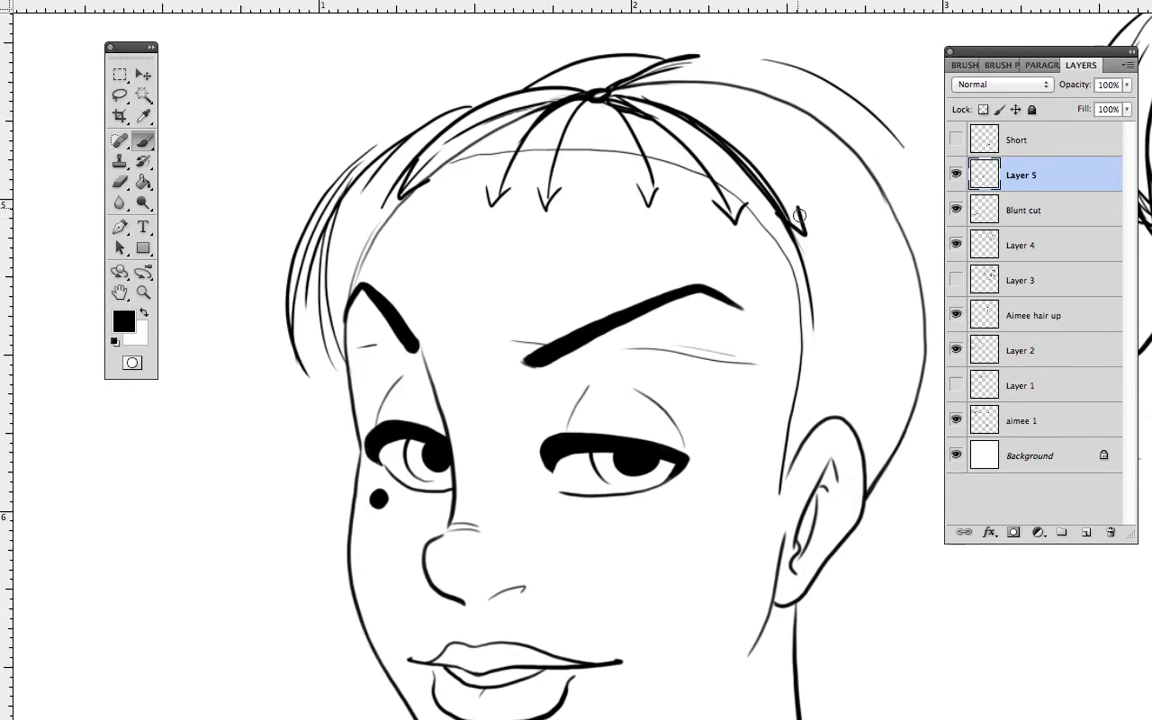
Step: Draw long strands along the near side of the forehead, ending at brow level above the ear
left_click_drag(700, 140, 791, 296)
mouse_move(726, 129)
left_mouse_down()
mouse_move(803, 251)
mouse_move(784, 372)
left_mouse_up()
mouse_move(787, 212)
left_mouse_down()
mouse_move(805, 242)
mouse_move(791, 382)
left_mouse_up()
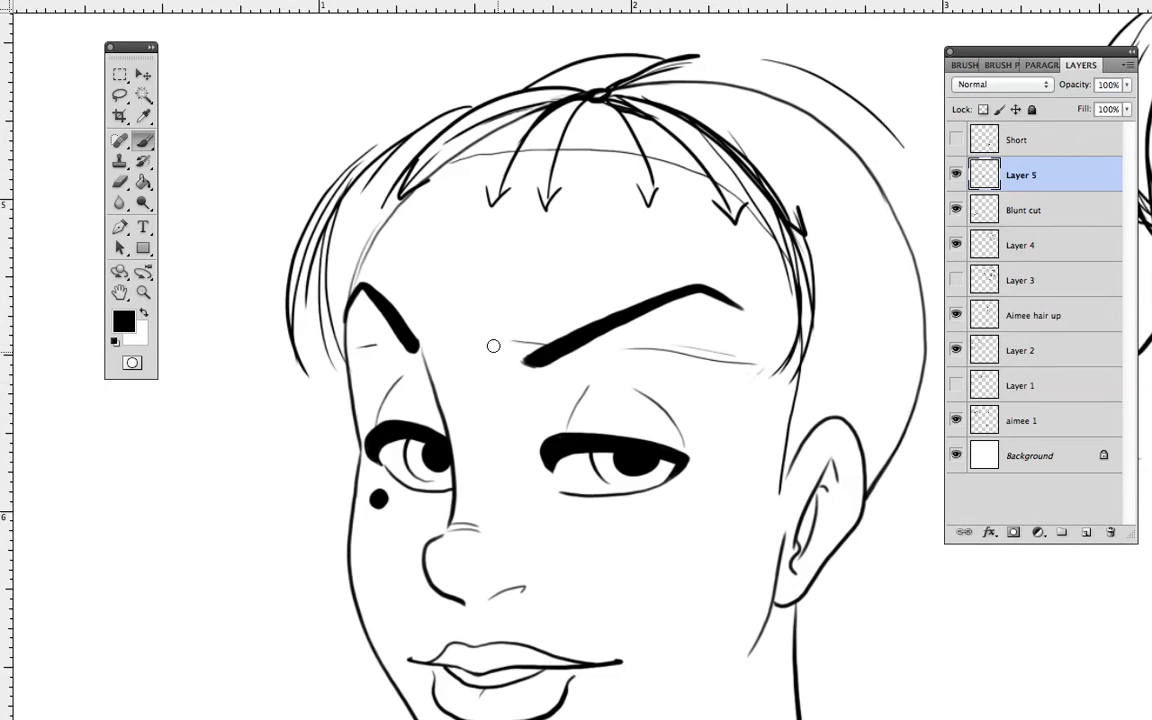
Step: Draw large curved fringe strands over the far eyebrow and between the brows, meeting the length guide
mouse_move(474, 212)
left_mouse_down()
mouse_move(461, 333)
mouse_move(436, 310)
mouse_move(439, 337)
left_mouse_up()
mouse_move(427, 217)
left_mouse_down()
mouse_move(414, 249)
mouse_move(436, 346)
mouse_move(375, 243)
left_mouse_up()
mouse_move(424, 346)
left_mouse_down()
mouse_move(330, 304)
mouse_move(336, 240)
left_mouse_up()
mouse_move(368, 348)
left_mouse_down()
mouse_move(308, 248)
mouse_move(319, 231)
left_mouse_up()
mouse_move(343, 377)
left_mouse_down()
mouse_move(284, 292)
mouse_move(322, 204)
left_mouse_up()
left_click_drag(476, 343, 578, 274)
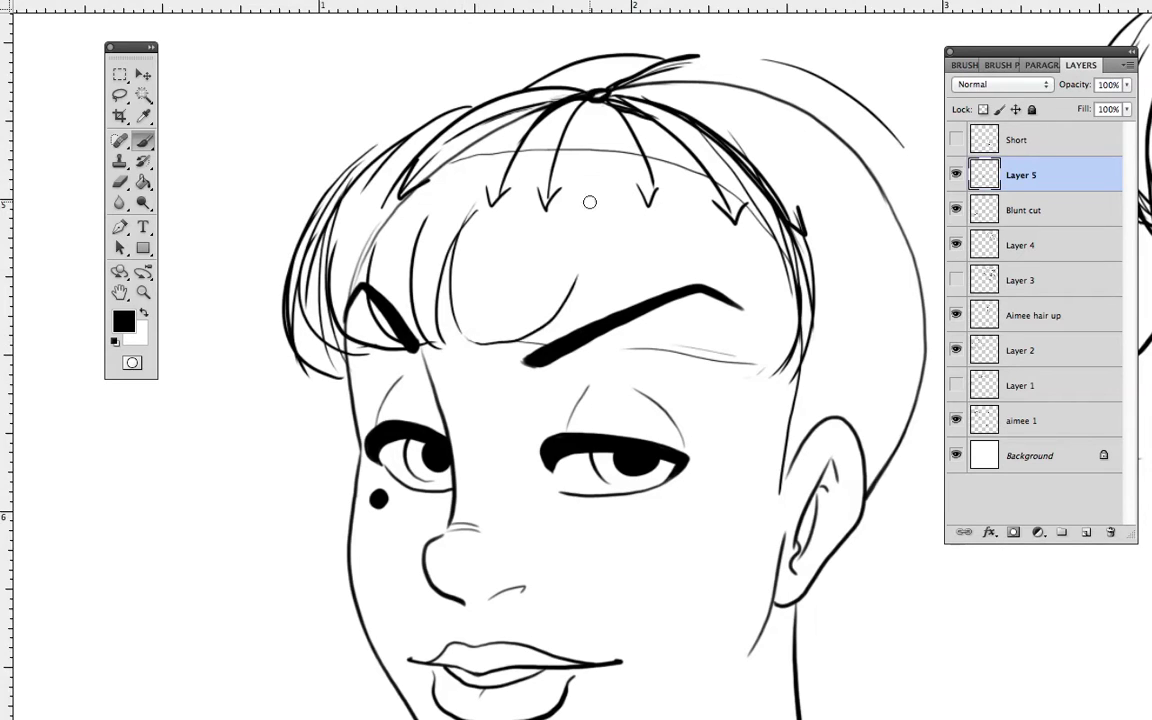
Step: Fill the middle of the fringe with short strands ending along the guide line between the eyebrows
mouse_move(460, 340)
left_mouse_down()
mouse_move(475, 263)
mouse_move(471, 341)
left_mouse_up()
left_click_drag(480, 284, 466, 339)
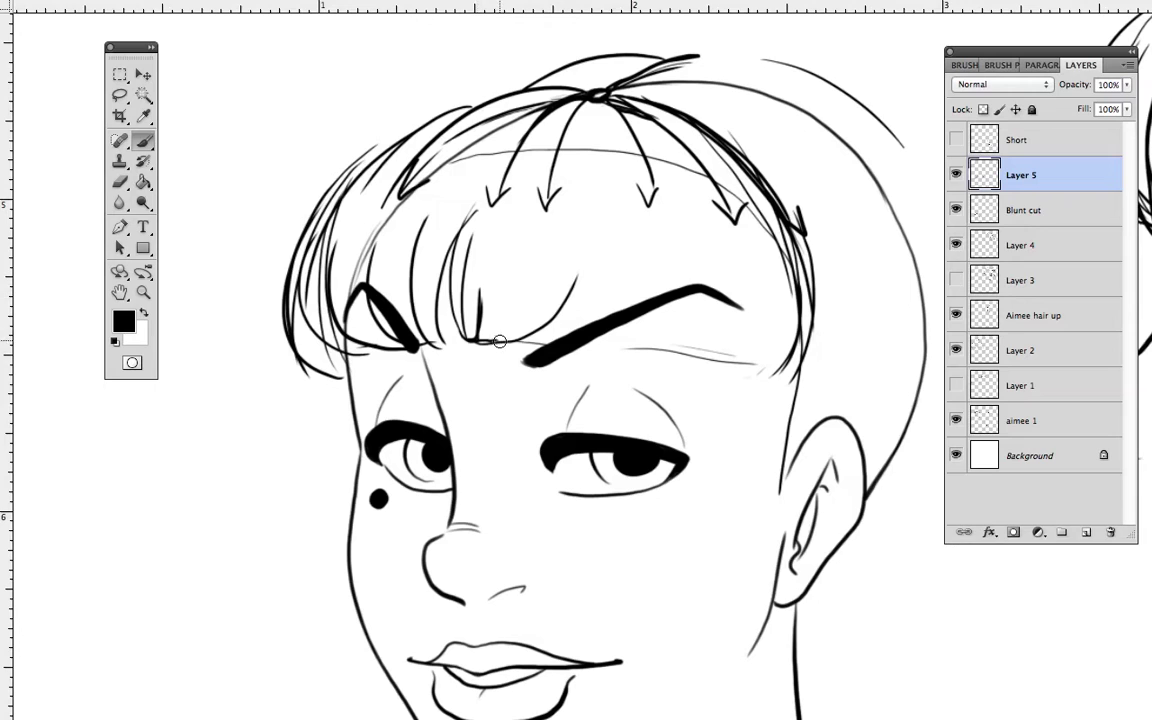
left_click_drag(492, 284, 493, 342)
left_click_drag(506, 279, 510, 342)
left_click_drag(552, 272, 541, 344)
left_click_drag(551, 232, 545, 346)
left_click_drag(574, 292, 555, 344)
left_click_drag(582, 262, 562, 344)
left_click_drag(686, 248, 680, 283)
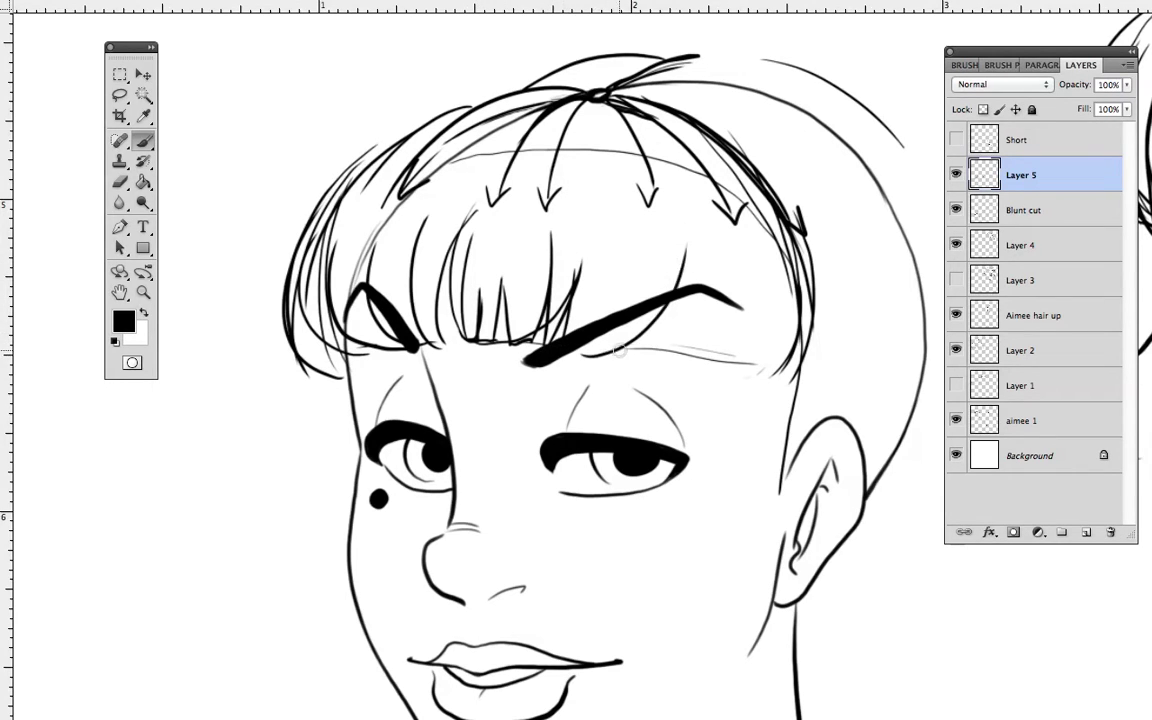
Step: Draw curved fringe strands over the near eyebrow and out to the near temple
mouse_move(585, 353)
left_mouse_down()
mouse_move(621, 264)
mouse_move(655, 262)
mouse_move(694, 306)
mouse_move(704, 293)
left_mouse_up()
left_click_drag(674, 360, 713, 361)
left_click_drag(713, 359, 720, 305)
left_click_drag(658, 358, 709, 262)
mouse_move(712, 358)
left_mouse_down()
mouse_move(742, 283)
mouse_move(779, 286)
left_mouse_up()
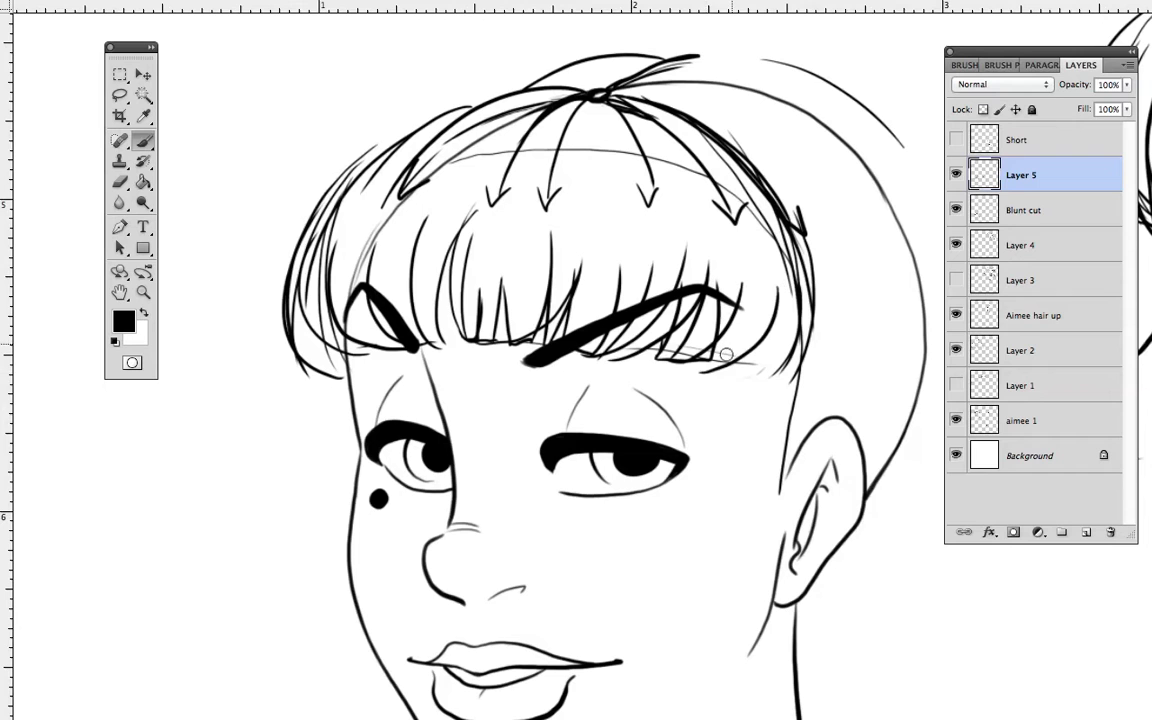
mouse_move(732, 377)
left_mouse_down()
mouse_move(754, 323)
mouse_move(700, 368)
mouse_move(745, 373)
mouse_move(782, 360)
mouse_move(788, 245)
left_mouse_up()
left_click_drag(776, 380, 802, 298)
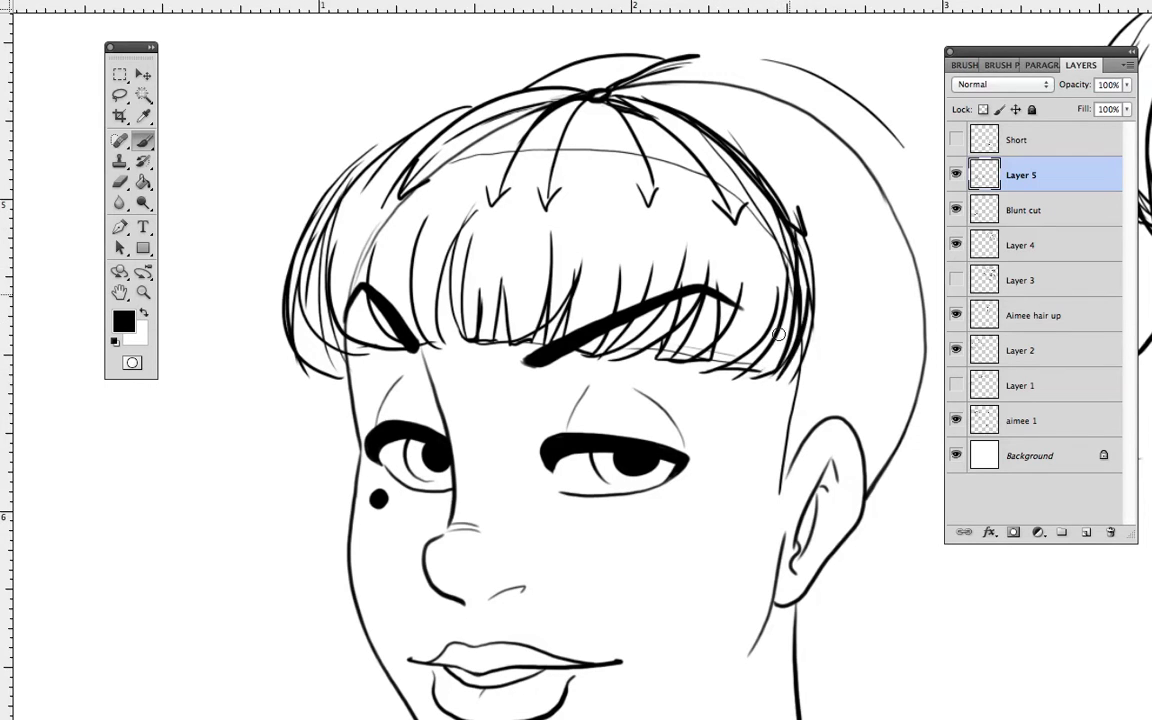
Step: Build up the fringe's volume with long strands arching from the crown around the far side
left_click_drag(832, 438, 841, 503)
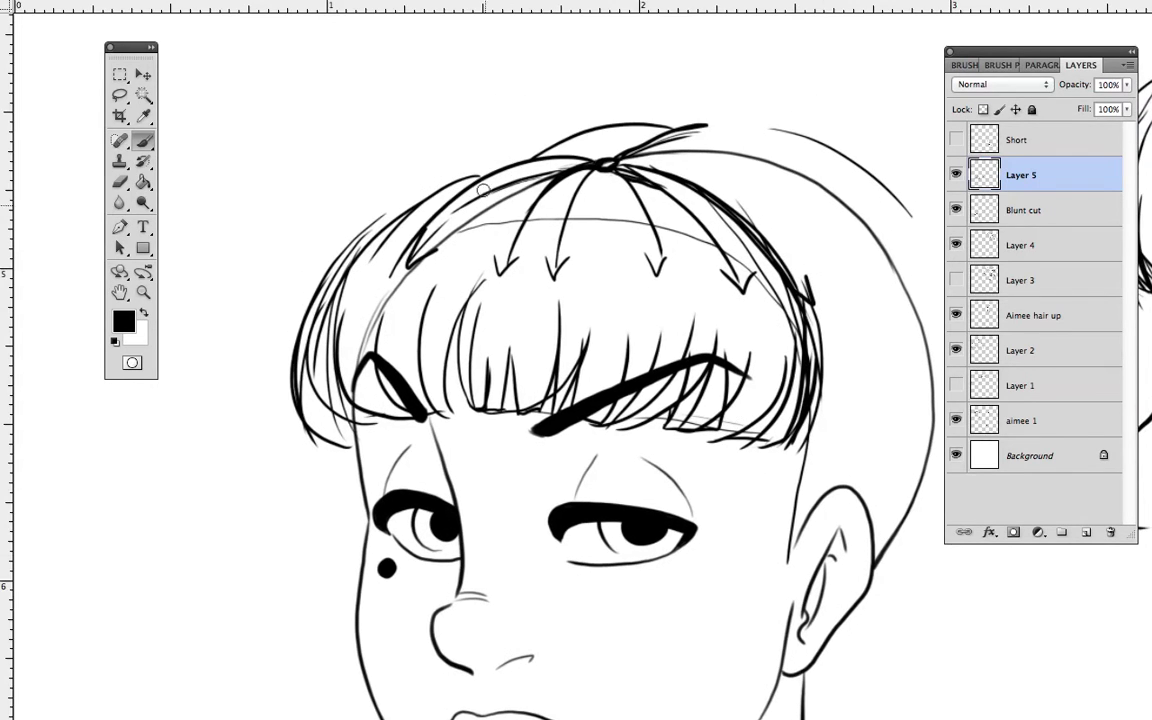
mouse_move(530, 160)
left_mouse_down()
mouse_move(461, 166)
mouse_move(314, 375)
left_mouse_up()
left_click_drag(393, 190, 305, 285)
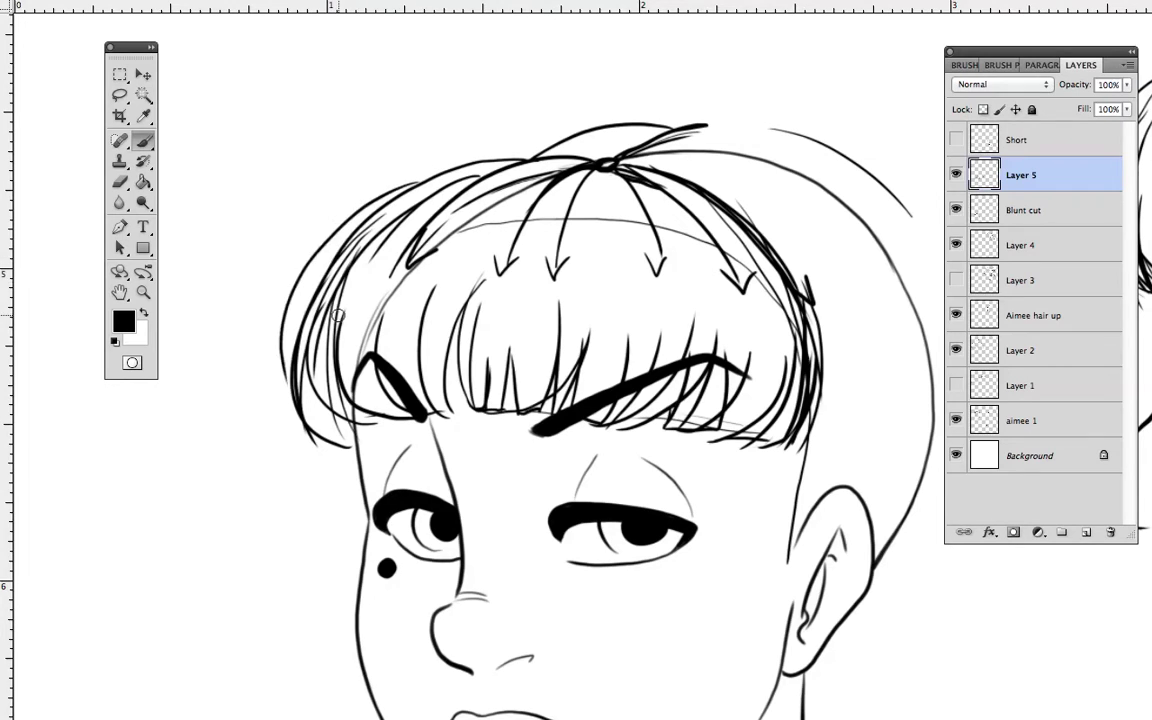
left_click_drag(300, 207, 322, 407)
mouse_move(524, 157)
left_mouse_down()
mouse_move(352, 198)
mouse_move(258, 380)
left_mouse_up()
Step: Thicken the near-side strands above the ear and curl the far-side strands under at their ends
left_click_drag(645, 165, 774, 458)
mouse_move(797, 281)
left_mouse_down()
mouse_move(812, 370)
mouse_move(764, 435)
left_mouse_up()
left_click_drag(318, 212, 305, 432)
left_click_drag(273, 299, 312, 462)
left_click_drag(262, 362, 342, 476)
left_click_drag(291, 446, 342, 476)
Step: Add longer, overlapping fringe strands above the near eye and toward the temple
left_click_drag(800, 420, 720, 330)
left_click_drag(606, 293, 594, 370)
left_click_drag(665, 321, 605, 369)
mouse_move(654, 288)
left_mouse_down()
mouse_move(620, 382)
mouse_move(700, 350)
left_mouse_up()
mouse_move(645, 400)
left_mouse_down()
mouse_move(704, 344)
mouse_move(661, 408)
left_mouse_up()
left_click_drag(741, 299, 717, 372)
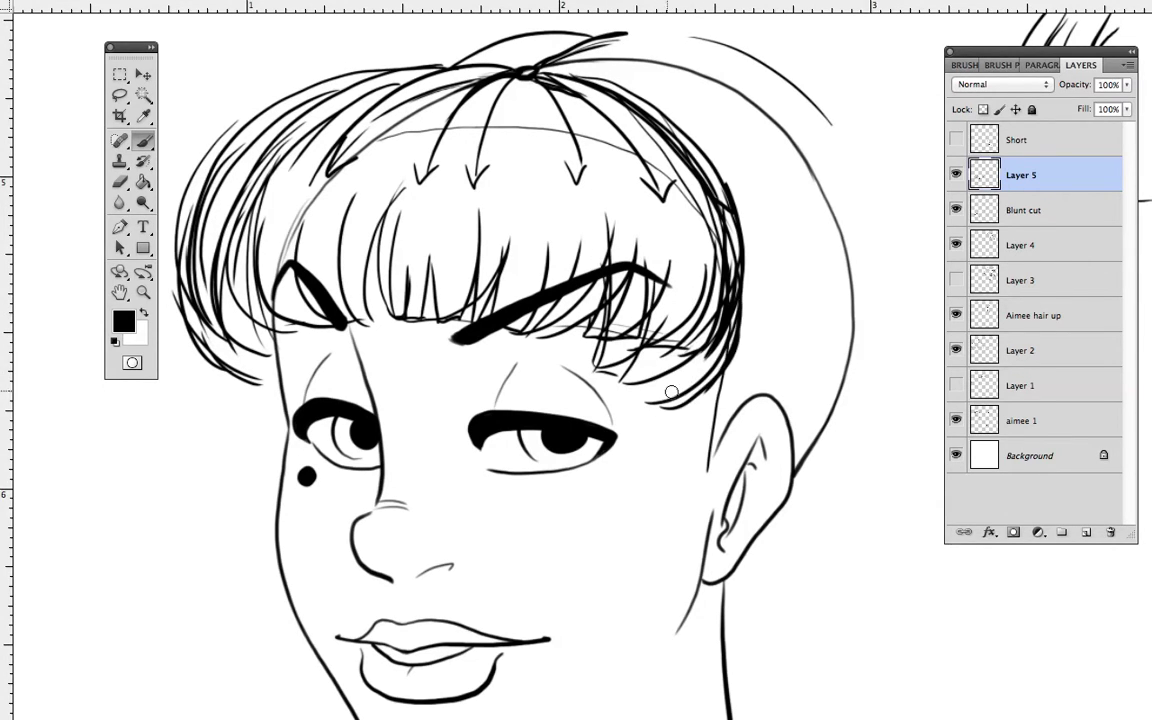
Step: Draw an arched lower edge for the fringe across the forehead and reinforce the near-side strands
left_click_drag(577, 351, 250, 312)
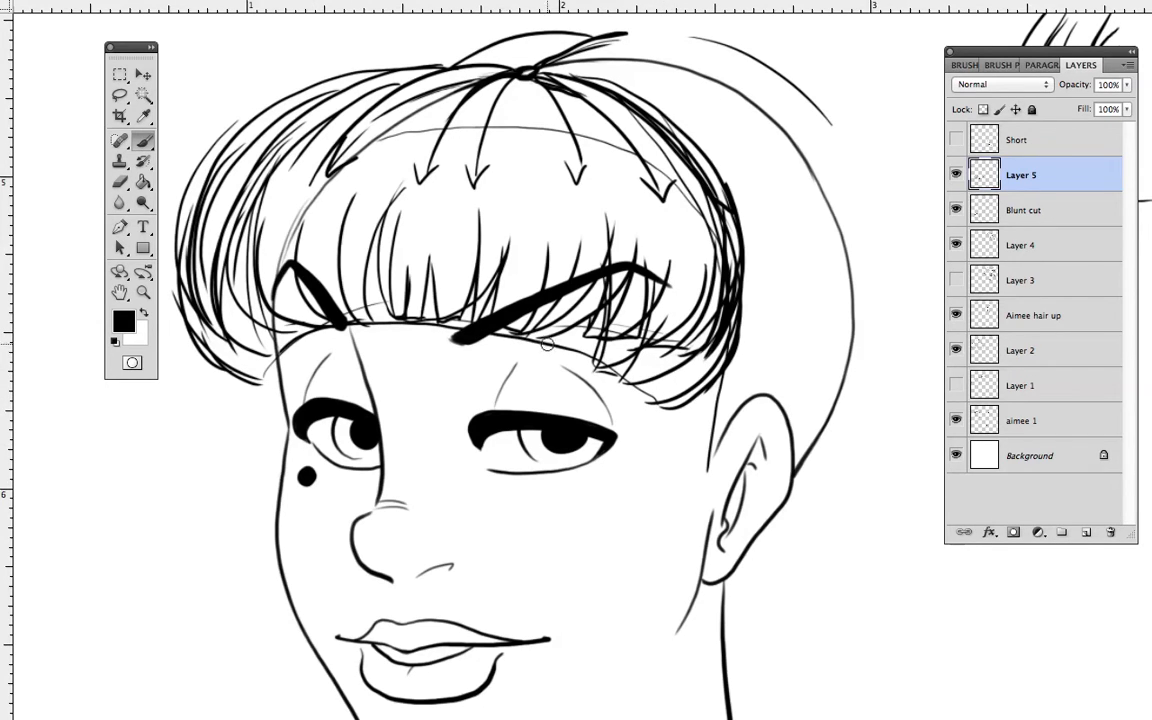
left_click_drag(588, 346, 632, 397)
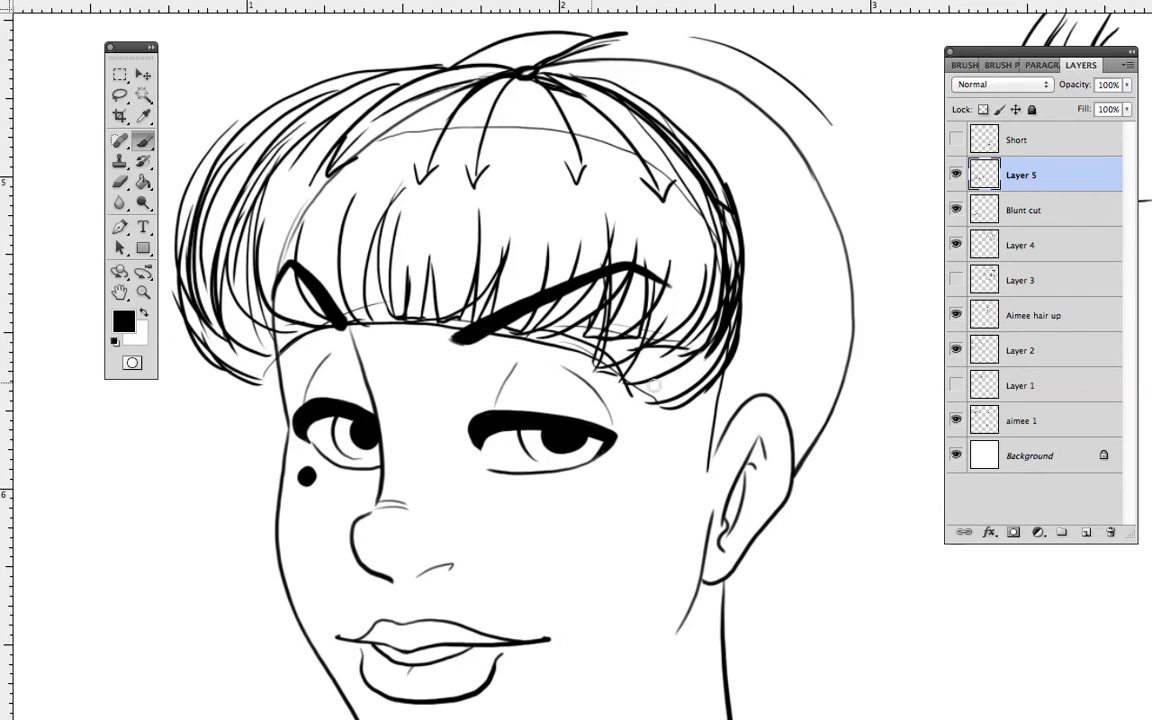
left_click_drag(754, 326, 741, 361)
mouse_move(714, 165)
left_mouse_down()
mouse_move(735, 190)
mouse_move(687, 419)
left_mouse_up()
left_click_drag(737, 308, 699, 402)
Step: Draw a fuller outer contour on the far side of the fringe, curling inward at the cheek
key("space")
mouse_move(782, 316)
left_mouse_down()
mouse_move(837, 165)
mouse_move(757, 402)
left_mouse_up()
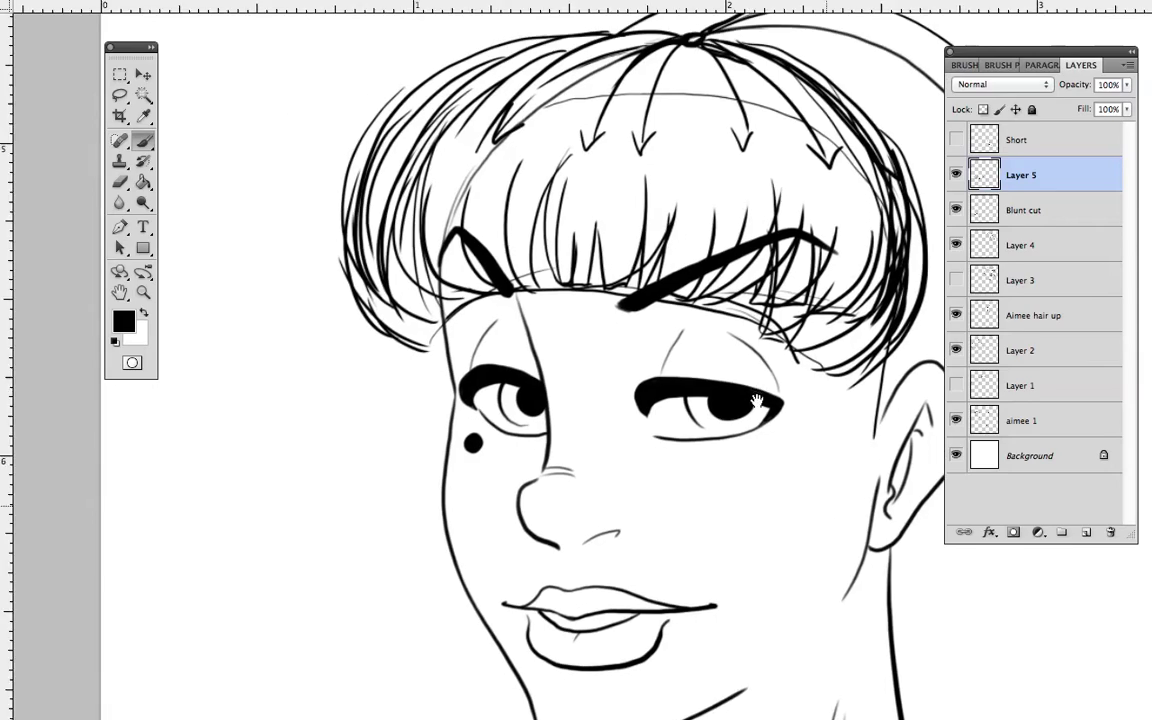
left_click_drag(341, 212, 413, 377)
mouse_move(340, 302)
left_mouse_down()
mouse_move(397, 372)
mouse_move(438, 360)
left_mouse_up()
key("space")
left_click_drag(831, 399, 674, 444)
left_click_drag(830, 370, 845, 355)
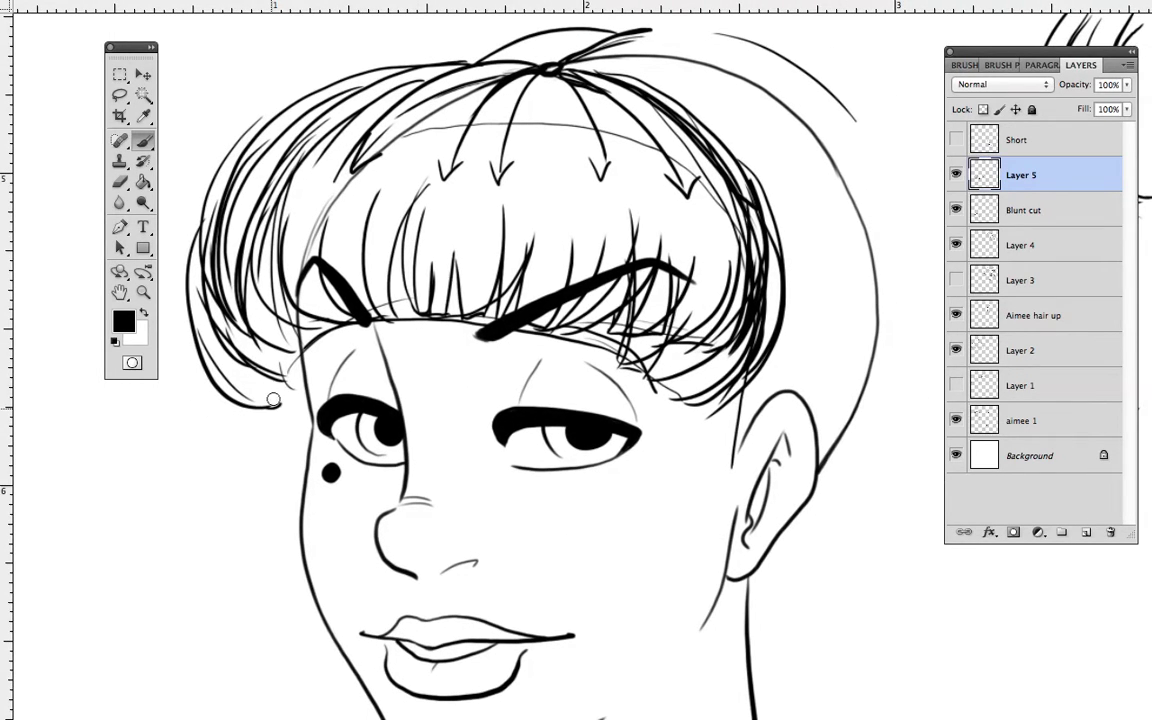
Step: Erase the fringe's inner strands and direction arrows, keeping the outer contour and lower edge
scroll(618, 316, "down", 6)
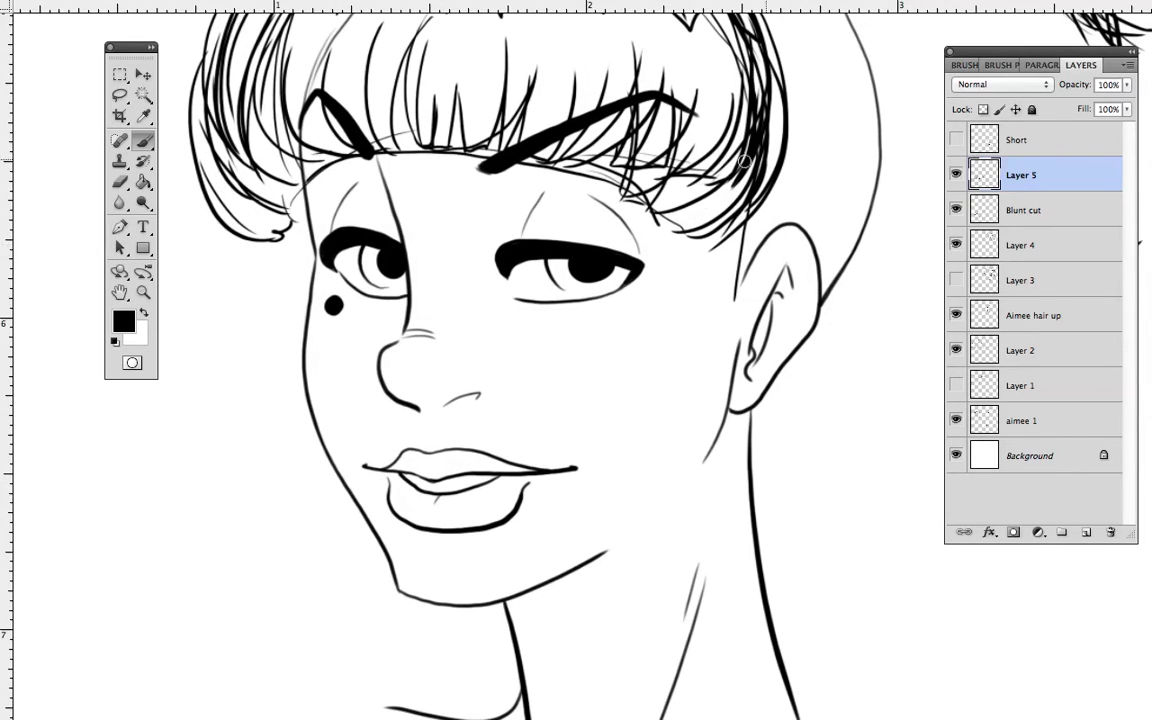
left_click_drag(687, 290, 742, 485)
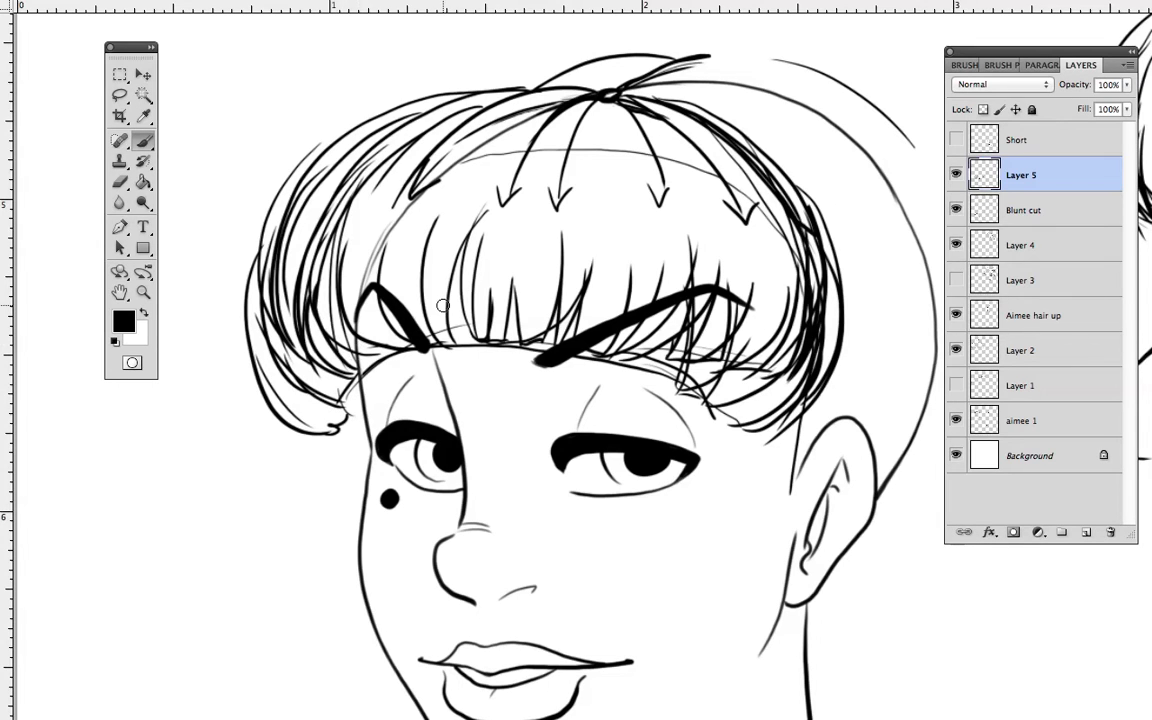
mouse_move(390, 187)
left_mouse_down()
mouse_move(346, 131)
mouse_move(322, 241)
mouse_move(419, 178)
mouse_move(449, 261)
mouse_move(572, 146)
mouse_move(629, 270)
mouse_move(691, 285)
mouse_move(344, 318)
mouse_move(450, 300)
mouse_move(712, 329)
mouse_move(775, 383)
mouse_move(537, 260)
mouse_move(579, 287)
mouse_move(400, 225)
mouse_move(478, 177)
mouse_move(674, 175)
mouse_move(255, 290)
mouse_move(316, 226)
mouse_move(300, 380)
mouse_move(334, 300)
mouse_move(287, 312)
left_mouse_up()
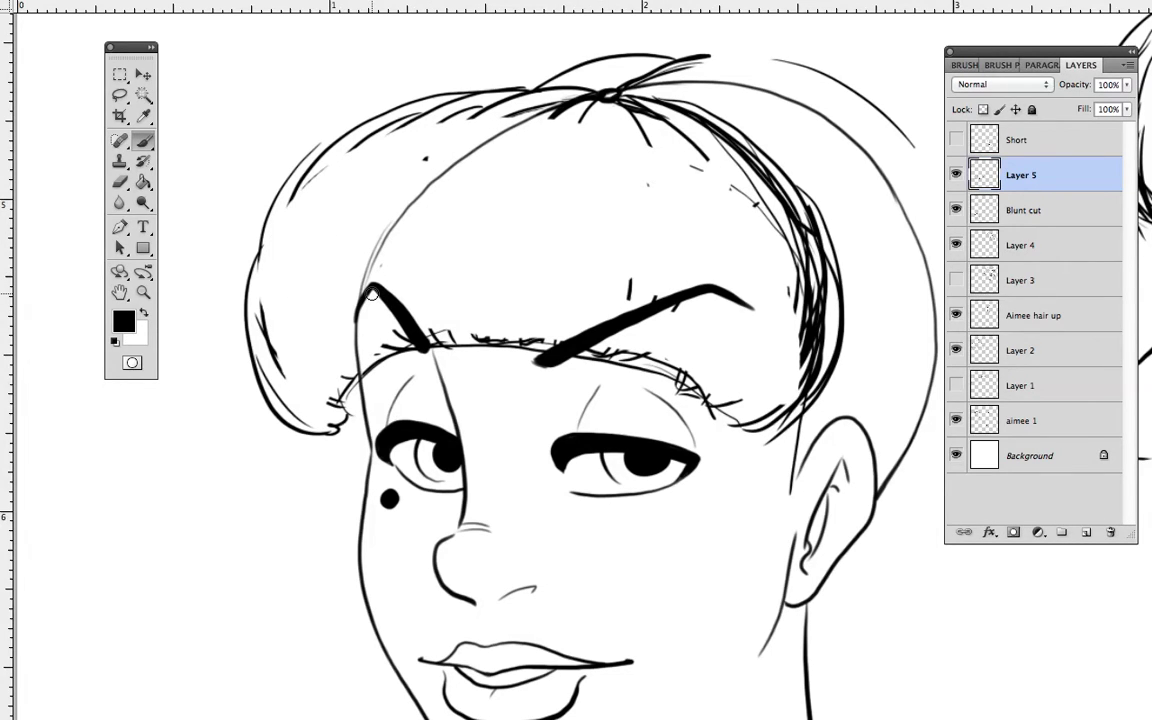
Step: Redraw evenly spaced, tapered strands curling under along the far side and above the far eyebrow
mouse_move(345, 373)
left_mouse_down()
mouse_move(368, 251)
mouse_move(369, 371)
mouse_move(341, 275)
left_mouse_up()
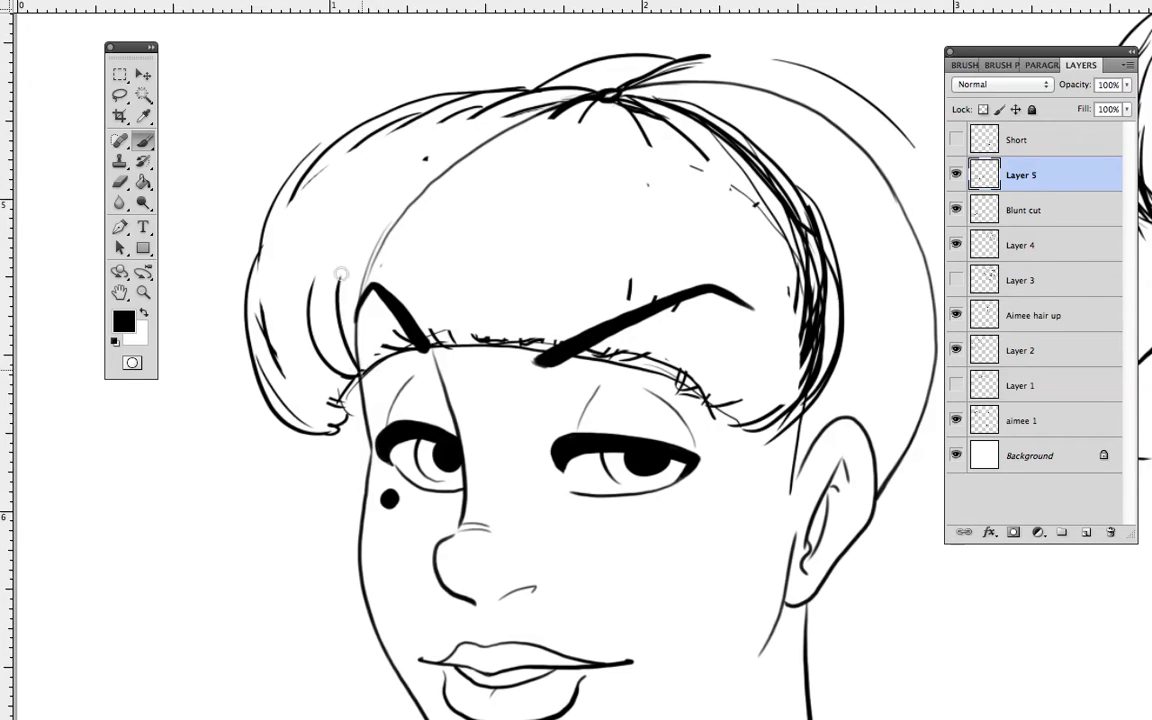
mouse_move(379, 354)
left_mouse_down()
mouse_move(356, 278)
mouse_move(389, 277)
left_mouse_up()
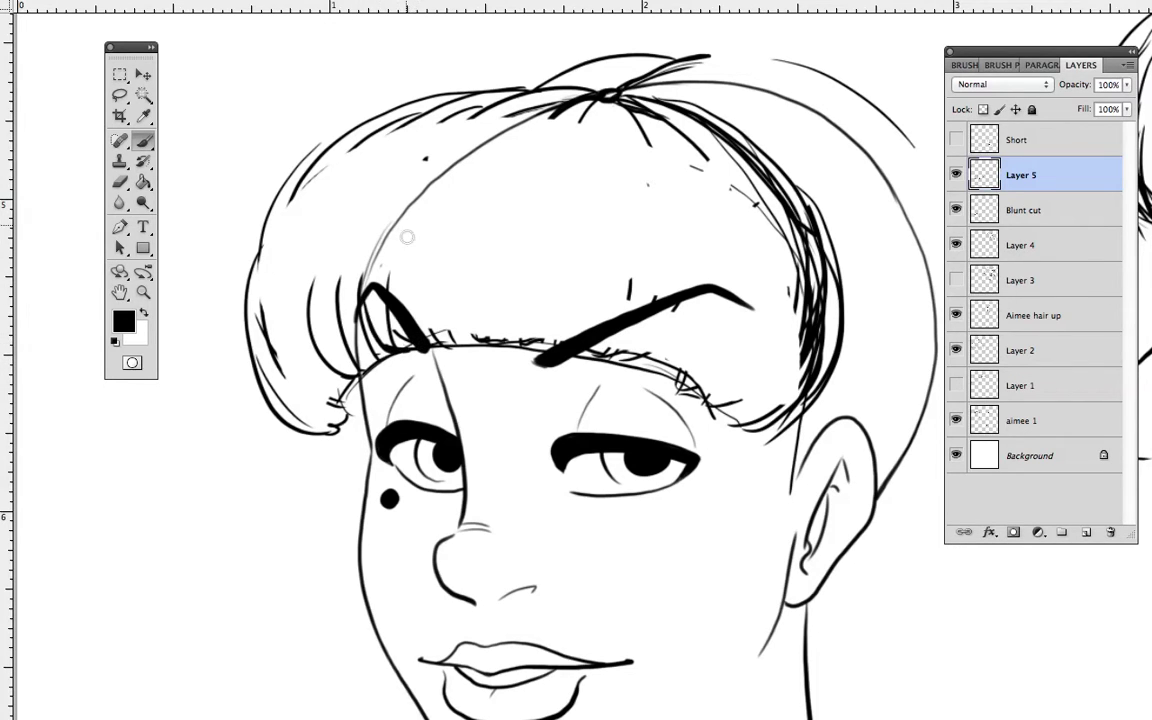
mouse_move(386, 354)
left_mouse_down()
mouse_move(350, 287)
mouse_move(300, 285)
left_mouse_up()
left_click_drag(342, 382, 297, 298)
mouse_move(331, 390)
left_mouse_down()
mouse_move(275, 284)
mouse_move(289, 361)
left_mouse_up()
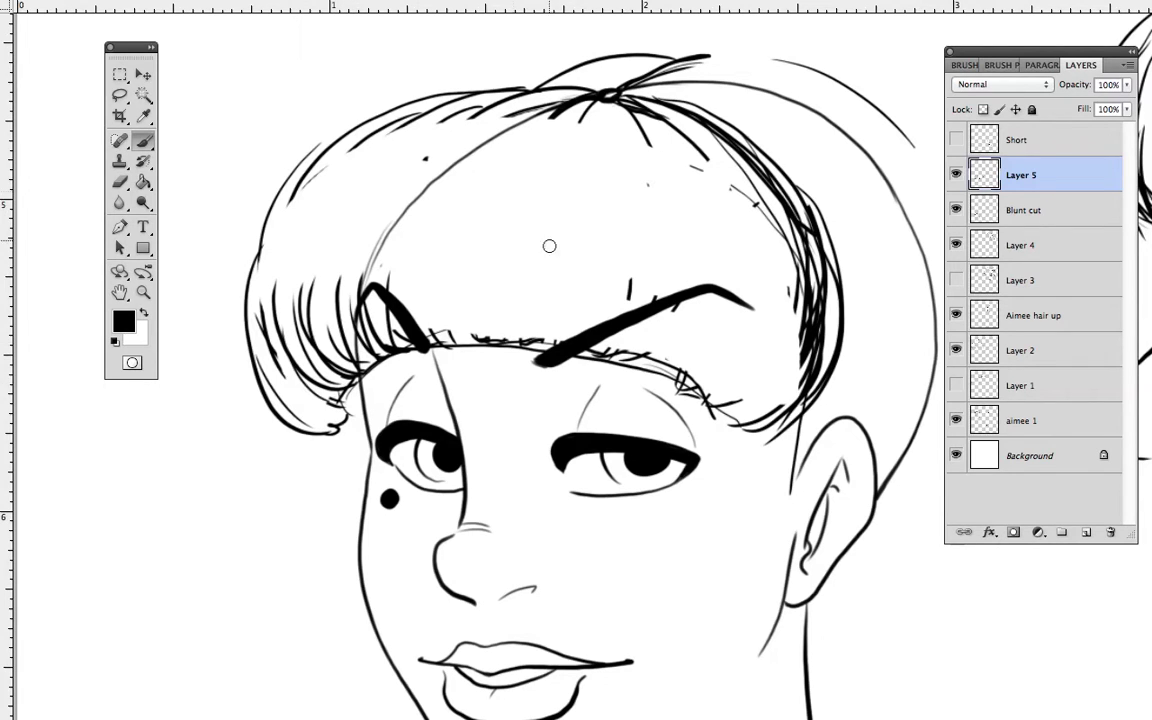
left_click_drag(410, 340, 406, 234)
left_click_drag(374, 290, 366, 208)
left_click_drag(440, 345, 438, 262)
Step: Draw strands radiating from the crown along the top of the fringe on both sides
mouse_move(601, 96)
left_mouse_down()
mouse_move(479, 159)
mouse_move(436, 153)
left_mouse_up()
left_click_drag(544, 88, 382, 151)
left_click_drag(393, 88, 295, 170)
left_click_drag(678, 84, 748, 141)
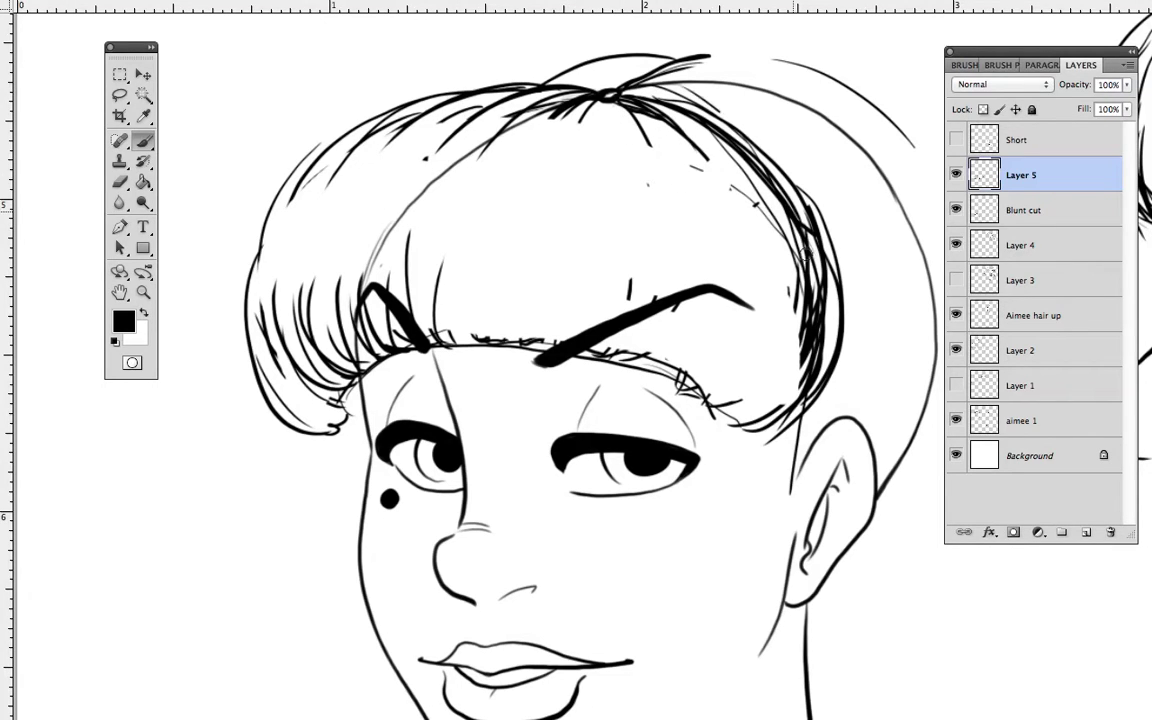
Step: Draw short curved strands flicking under at the near temple, just in front of the ear
mouse_move(707, 404)
left_mouse_down()
mouse_move(770, 342)
mouse_move(750, 429)
mouse_move(781, 366)
left_mouse_up()
left_click_drag(739, 434, 822, 382)
mouse_move(760, 457)
left_mouse_down()
mouse_move(841, 358)
mouse_move(777, 456)
left_mouse_up()
left_click_drag(823, 392, 782, 452)
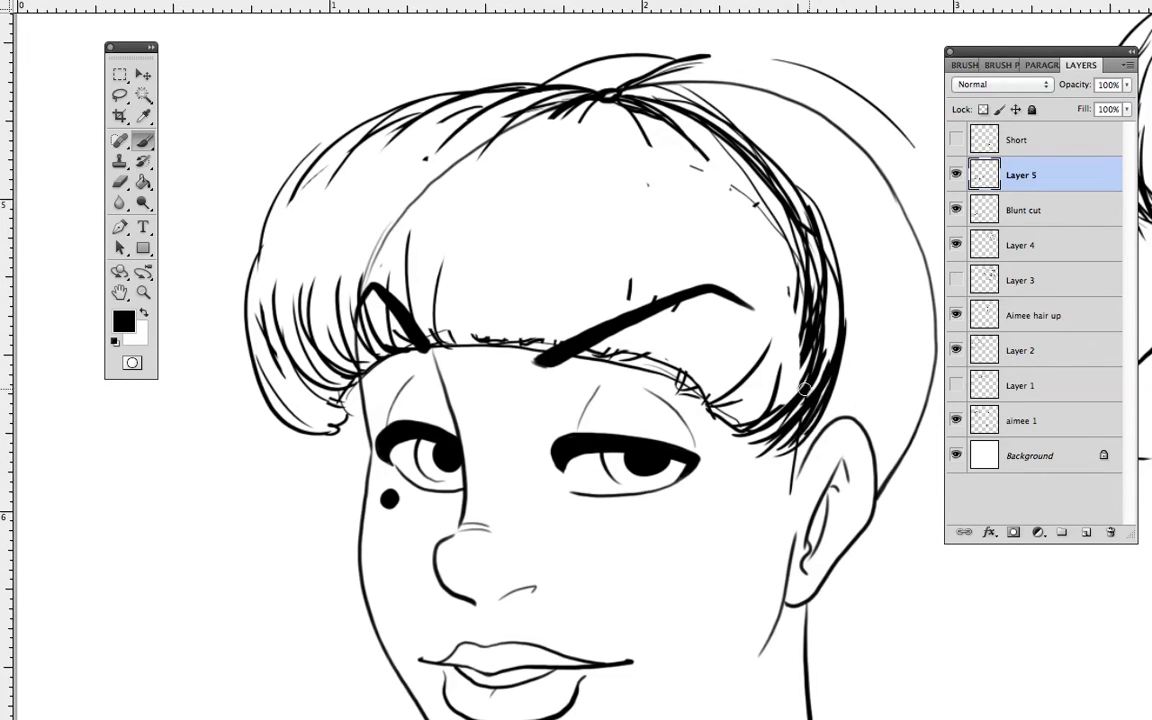
left_click_drag(706, 400, 709, 337)
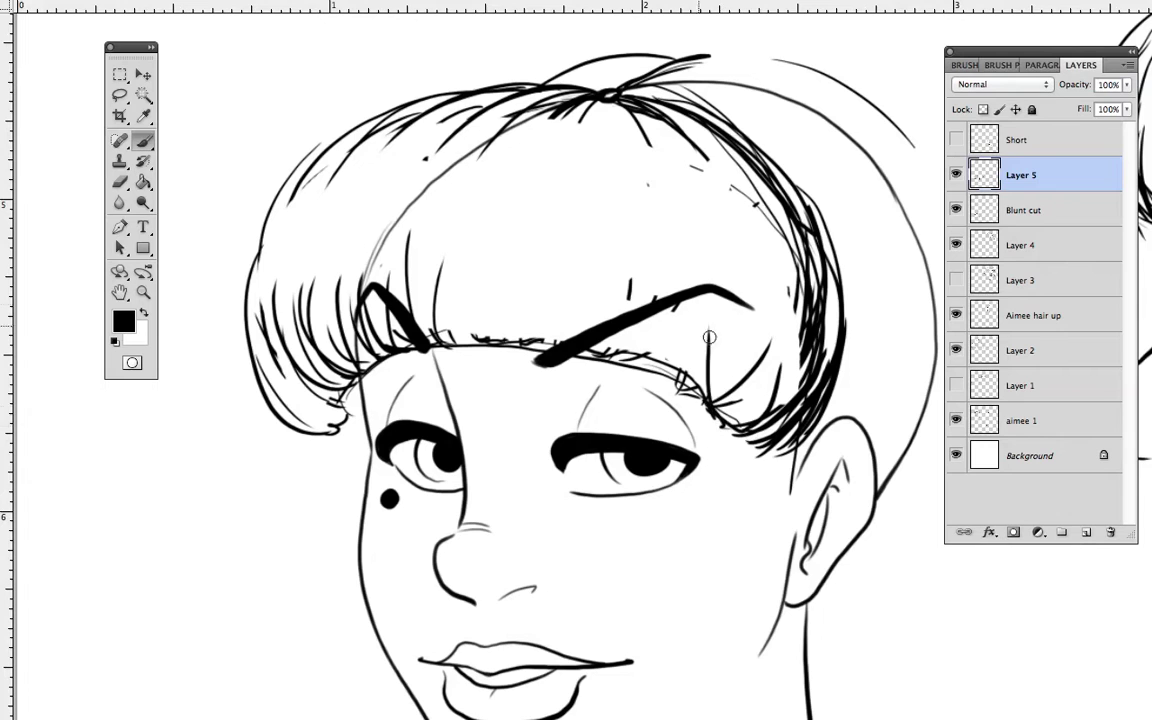
Step: Erase the fringe's lower edge and redraw the strands beside the far eyebrow as tapered tufts
mouse_move(632, 380)
left_mouse_down()
mouse_move(660, 375)
mouse_move(540, 342)
mouse_move(430, 343)
mouse_move(388, 265)
mouse_move(387, 226)
left_mouse_up()
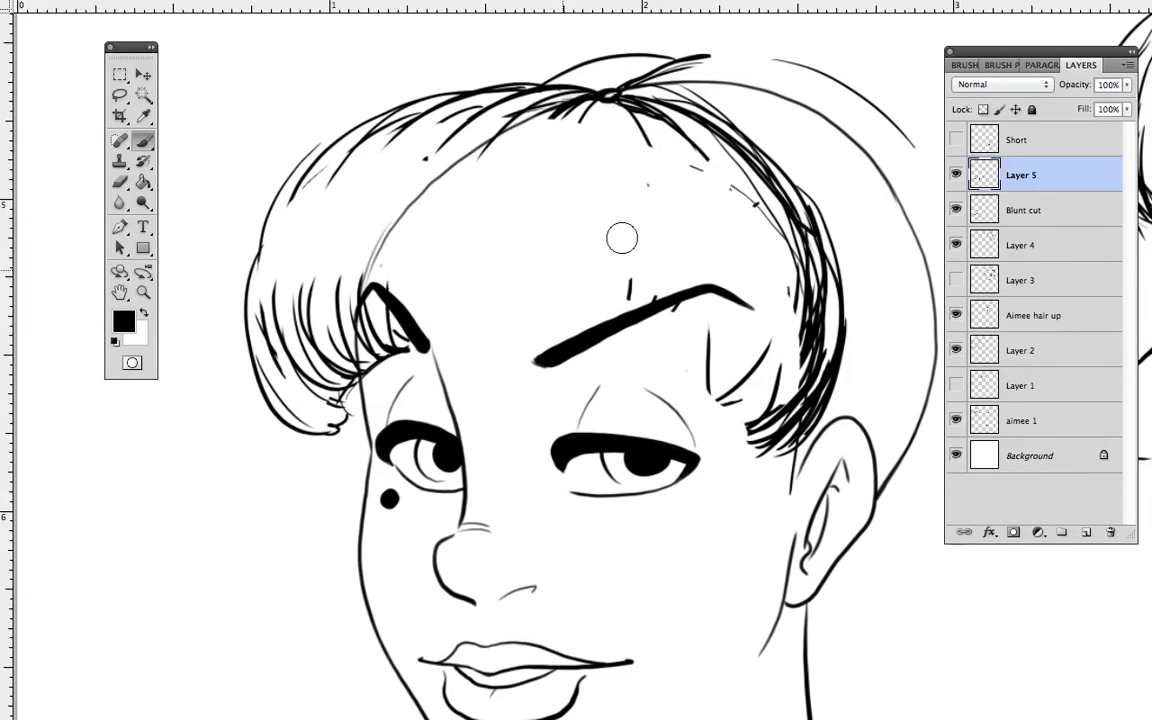
mouse_move(452, 208)
left_mouse_down()
mouse_move(452, 290)
mouse_move(468, 333)
left_mouse_up()
left_click_drag(454, 208, 436, 349)
left_click_drag(418, 232, 409, 308)
left_click_drag(434, 244, 429, 328)
mouse_move(467, 188)
left_mouse_down()
mouse_move(468, 348)
mouse_move(496, 353)
mouse_move(508, 252)
left_mouse_up()
mouse_move(501, 347)
left_mouse_down()
mouse_move(489, 263)
mouse_move(452, 284)
mouse_move(460, 218)
mouse_move(513, 229)
mouse_move(475, 267)
left_mouse_up()
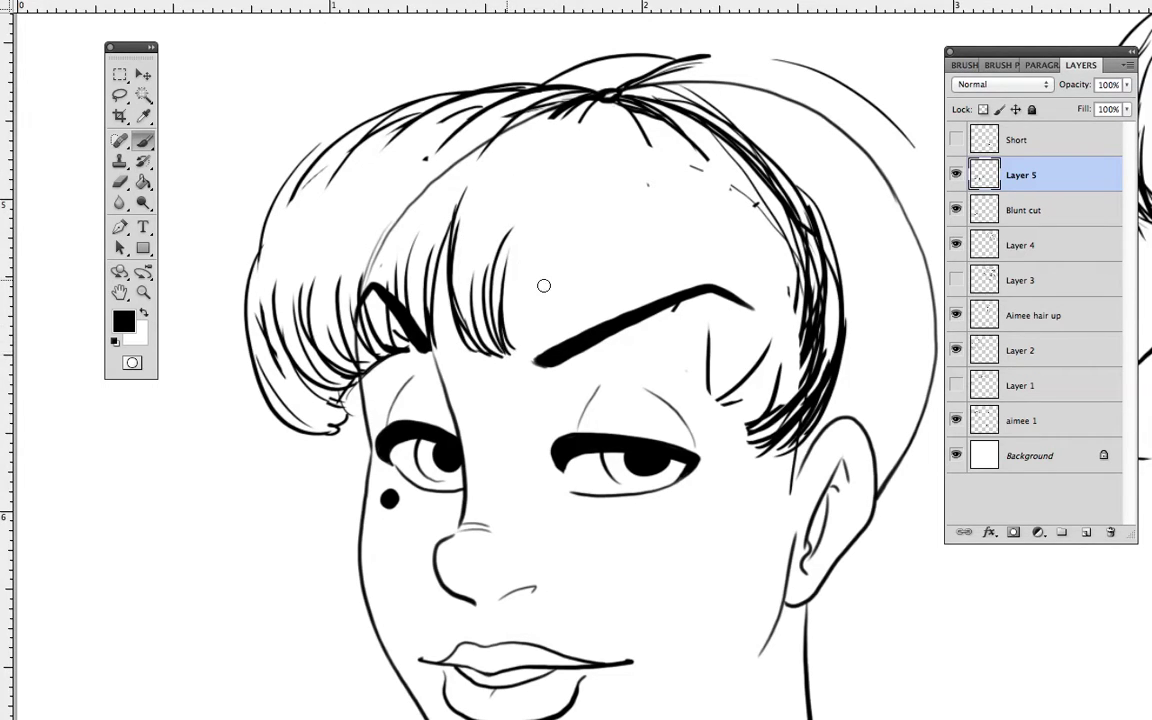
Step: Continue the fringe with grouped, tapered strands between the brows and over the near eyebrow
mouse_move(536, 243)
left_mouse_down()
mouse_move(515, 335)
mouse_move(538, 245)
left_mouse_up()
left_click_drag(516, 344, 555, 236)
mouse_move(556, 346)
left_mouse_down()
mouse_move(552, 246)
mouse_move(556, 345)
left_mouse_up()
left_click_drag(553, 240, 560, 347)
mouse_move(579, 258)
left_mouse_down()
mouse_move(573, 334)
mouse_move(597, 331)
mouse_move(626, 253)
left_mouse_up()
mouse_move(590, 350)
left_mouse_down()
mouse_move(603, 272)
mouse_move(640, 248)
mouse_move(647, 318)
left_mouse_up()
left_click_drag(692, 241, 688, 300)
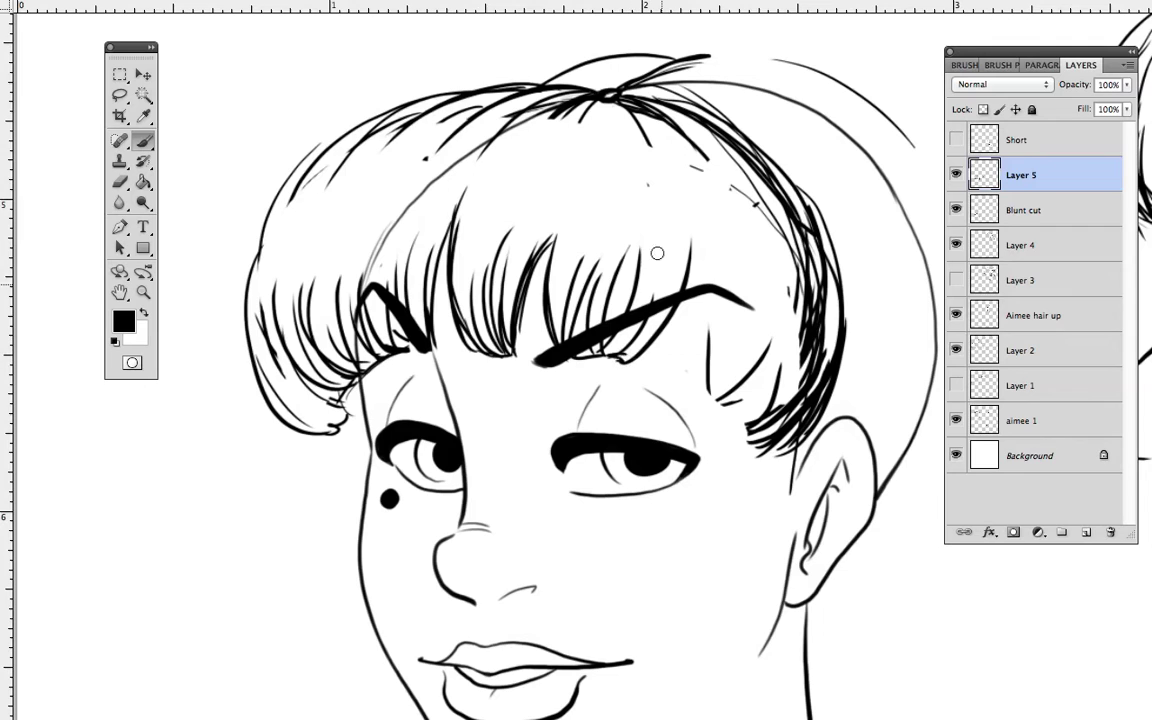
Step: Draw fringe strands from the near eyebrow's outer end toward the temple and undo the last stroke
mouse_move(684, 380)
left_mouse_down()
mouse_move(706, 275)
mouse_move(683, 318)
mouse_move(722, 313)
left_mouse_up()
left_click_drag(707, 386, 742, 319)
mouse_move(707, 388)
left_mouse_down()
mouse_move(759, 285)
mouse_move(787, 304)
left_mouse_up()
mouse_move(739, 416)
left_mouse_down()
mouse_move(788, 312)
mouse_move(778, 321)
left_mouse_up()
mouse_move(781, 390)
left_mouse_down()
mouse_move(735, 455)
mouse_move(806, 408)
mouse_move(808, 222)
mouse_move(805, 298)
mouse_move(772, 190)
mouse_move(842, 426)
mouse_move(759, 313)
mouse_move(770, 358)
left_mouse_up()
key("super+z")
Step: Draw long strands curving down the near temple to join the fringe with the side hair
left_click_drag(744, 300, 776, 366)
left_click_drag(745, 258, 765, 350)
mouse_move(756, 104)
left_mouse_down()
mouse_move(761, 167)
mouse_move(722, 304)
left_mouse_up()
left_click_drag(765, 148, 720, 295)
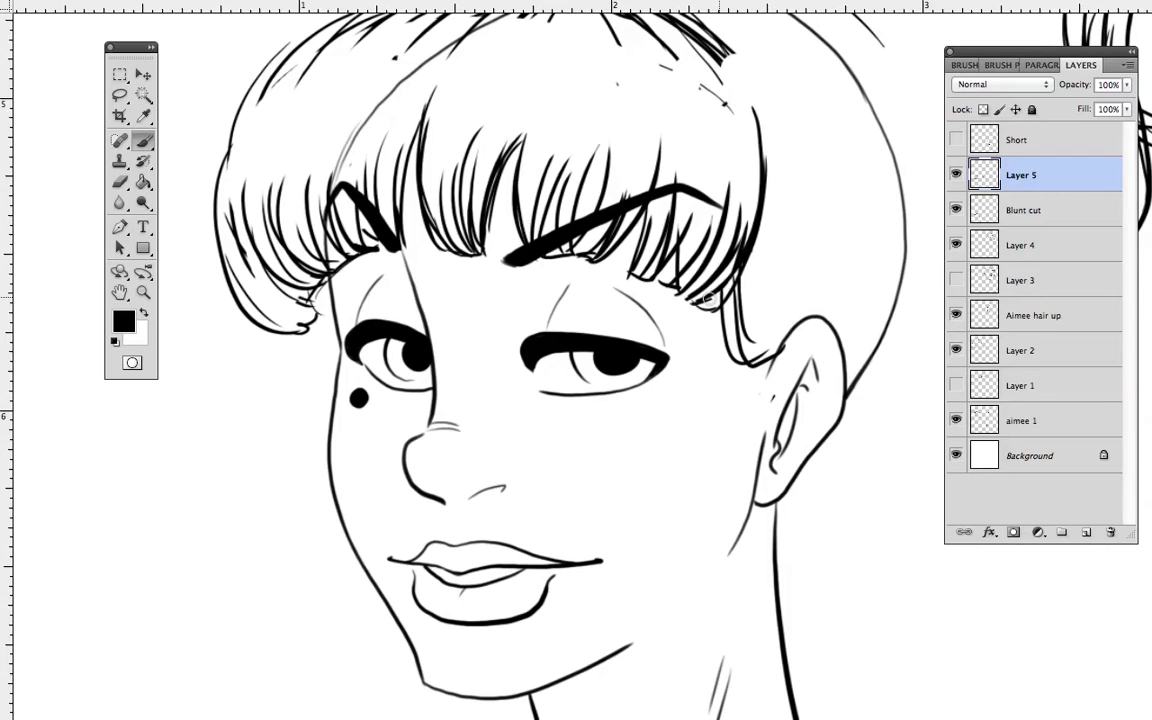
Step: Thicken the side hair above the near ear with long vertical strands
left_click_drag(768, 232, 725, 304)
left_click_drag(765, 172, 740, 300)
left_click_drag(779, 194, 770, 236)
mouse_move(779, 118)
left_mouse_down()
mouse_move(771, 255)
mouse_move(787, 327)
left_mouse_up()
left_click_drag(781, 236, 799, 322)
Step: Draw a pointed sideburn of short strands in front of the near ear
mouse_move(756, 358)
left_mouse_down()
mouse_move(731, 445)
mouse_move(738, 472)
left_mouse_up()
left_click_drag(733, 390, 735, 479)
left_click_drag(770, 374, 737, 440)
left_click_drag(771, 371, 738, 392)
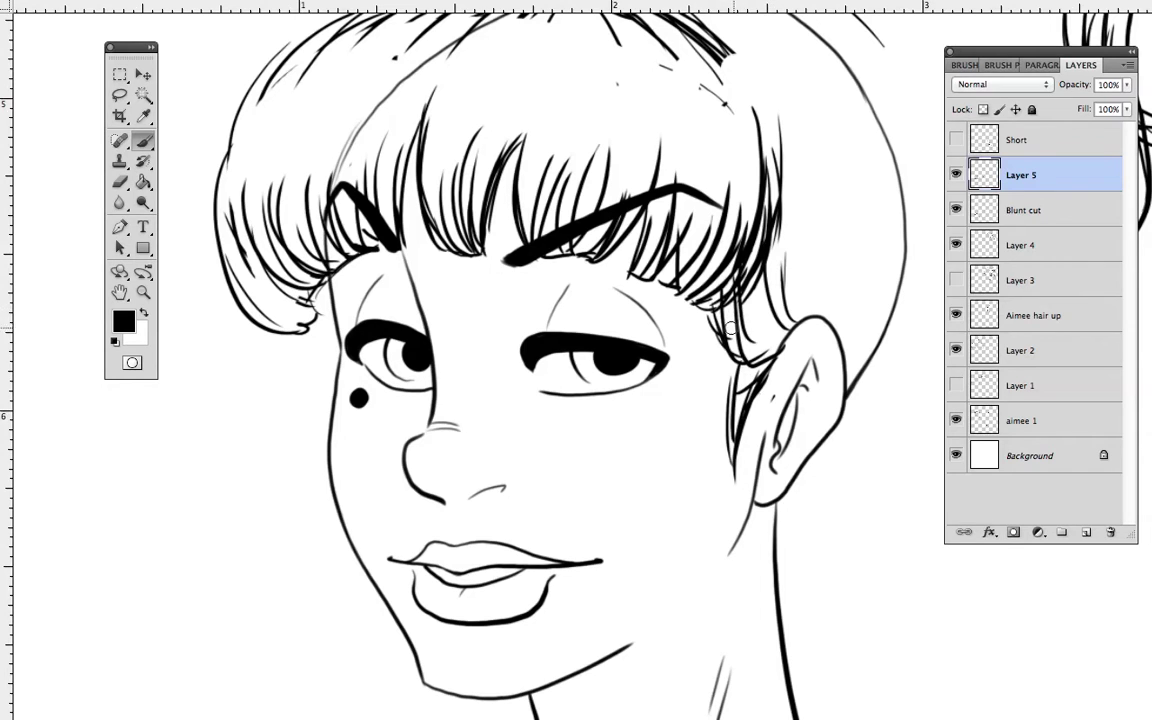
Step: Draw strands from the crown down the near side and fill in the hair at the temple
left_click_drag(764, 331, 743, 418)
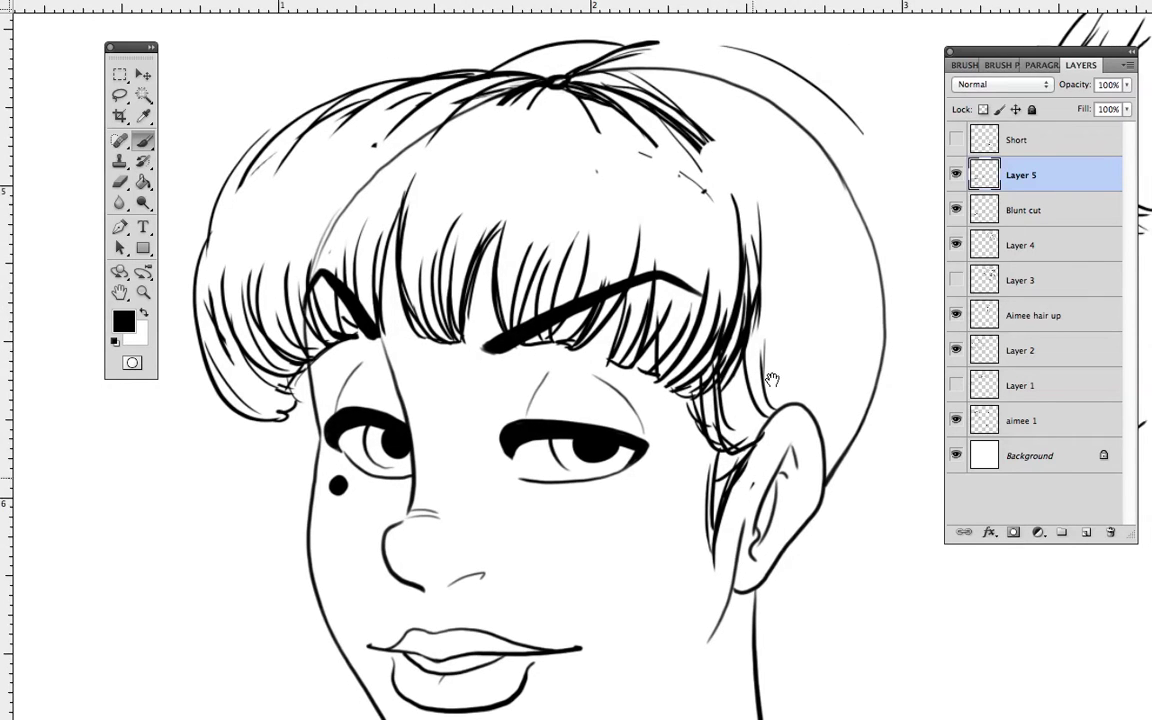
left_click_drag(695, 118, 747, 322)
mouse_move(681, 104)
left_mouse_down()
mouse_move(748, 395)
mouse_move(766, 249)
left_mouse_up()
left_click_drag(752, 348, 767, 284)
left_click_drag(772, 307, 752, 346)
left_click_drag(747, 455, 707, 422)
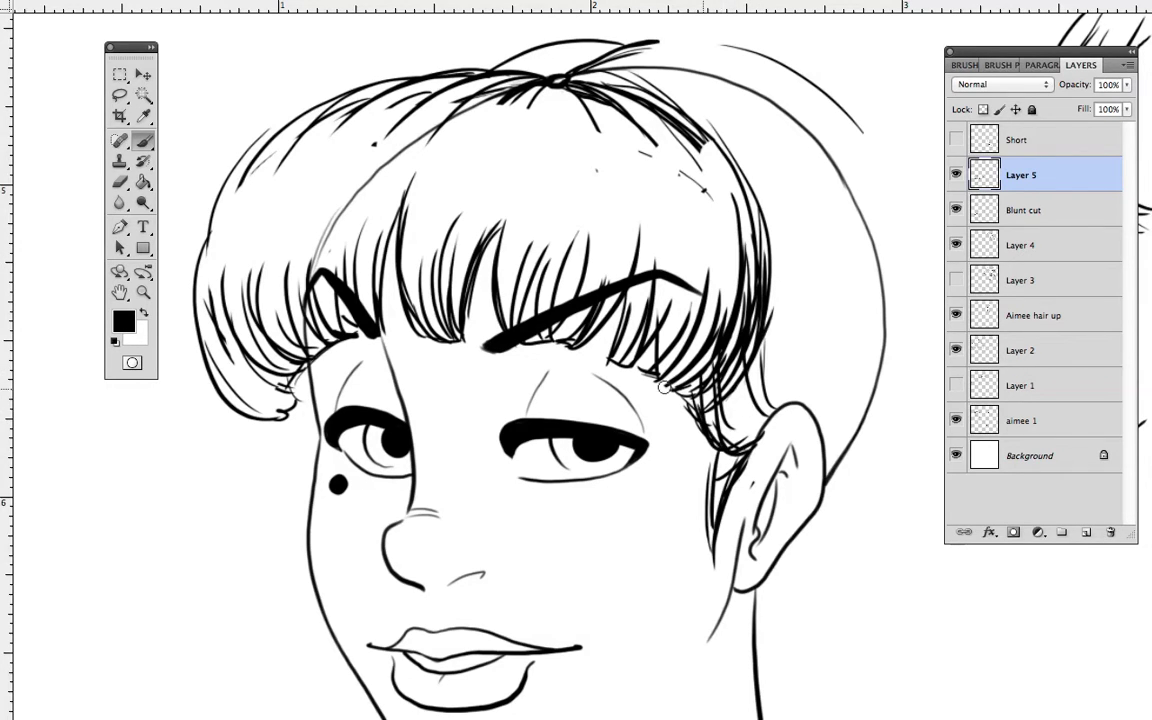
left_click_drag(666, 140, 680, 335)
left_click_drag(694, 246, 693, 343)
left_click_drag(697, 197, 700, 326)
Step: Draw a wider outer contour on the far side of the head and add hair behind the fringe
left_click_drag(364, 246, 574, 359)
left_click_drag(568, 202, 354, 430)
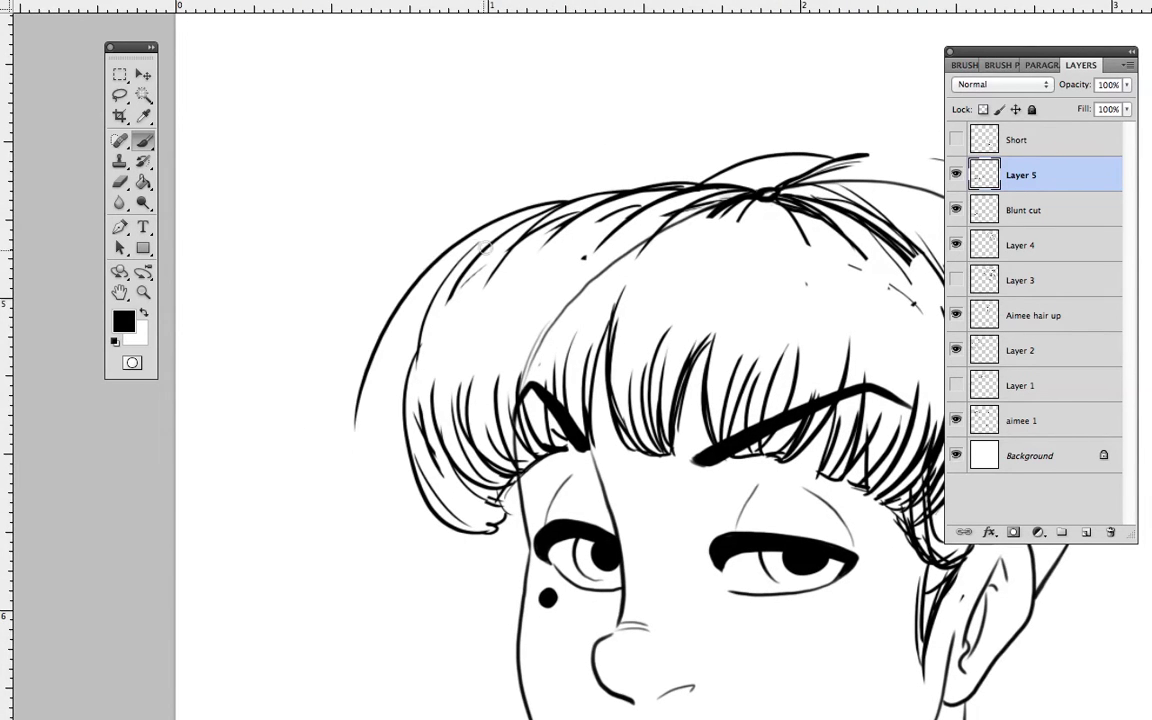
left_click_drag(464, 252, 349, 463)
mouse_move(669, 278)
left_mouse_down()
mouse_move(694, 282)
mouse_move(628, 274)
left_mouse_up()
left_click_drag(371, 315, 371, 480)
left_click_drag(710, 417, 662, 371)
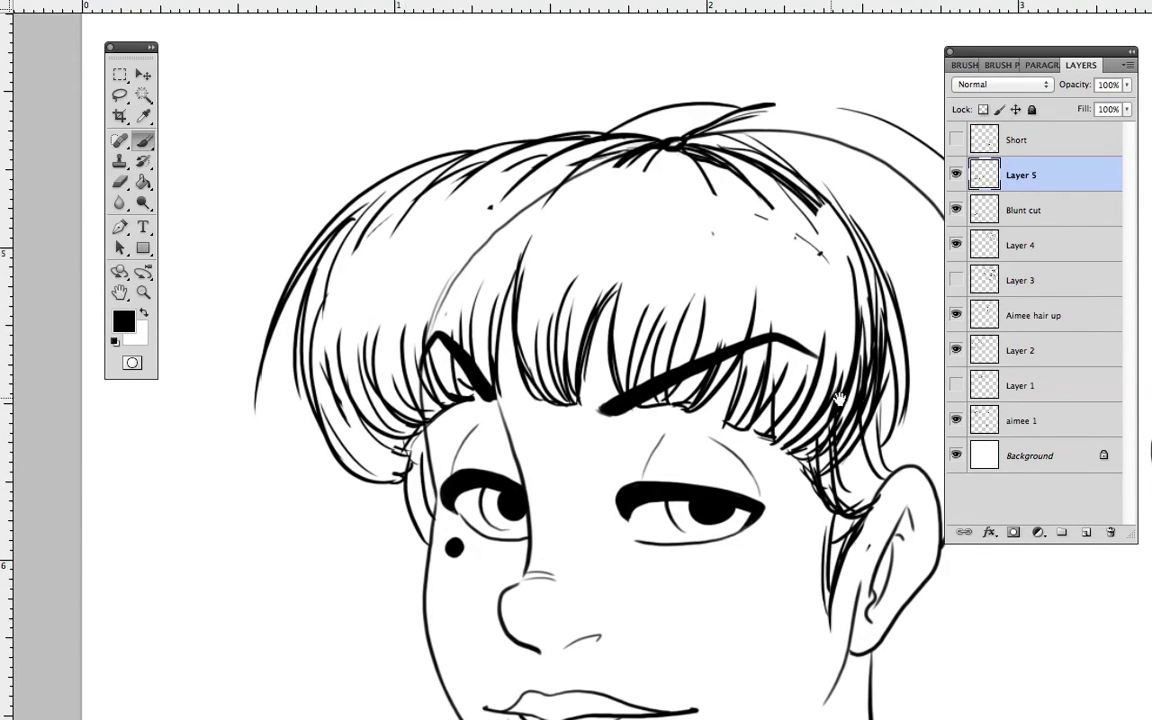
Step: Try a longer strand behind the crown, then erase the raised strands and loose outer arc there
scroll(760, 350, "down", 5)
scroll(760, 350, "right", 7)
scroll(808, 352, "up", 6)
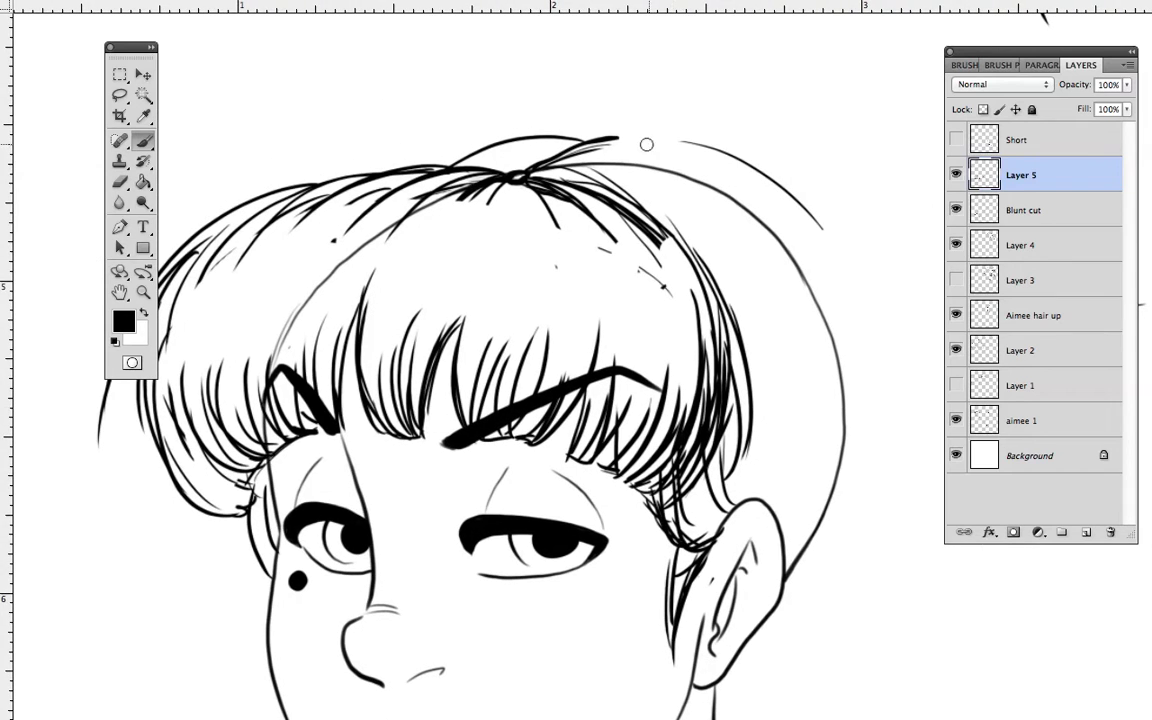
left_click_drag(534, 168, 662, 138)
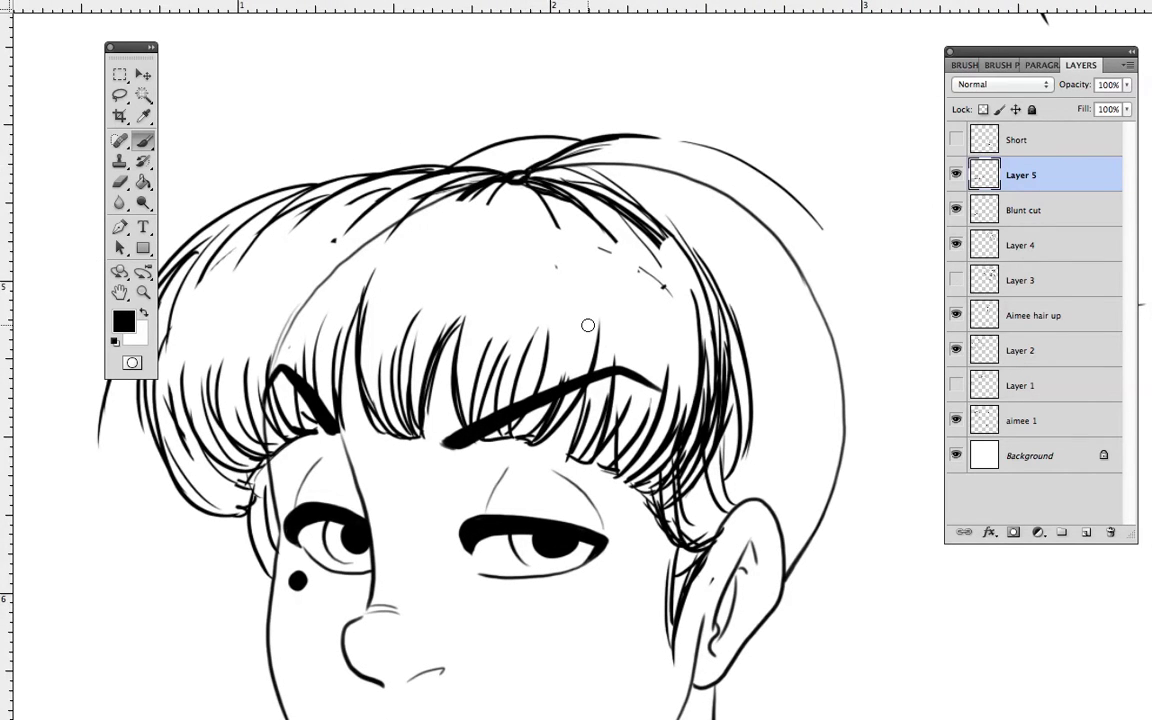
mouse_move(543, 148)
left_mouse_down()
mouse_move(697, 152)
mouse_move(750, 204)
mouse_move(822, 229)
left_mouse_up()
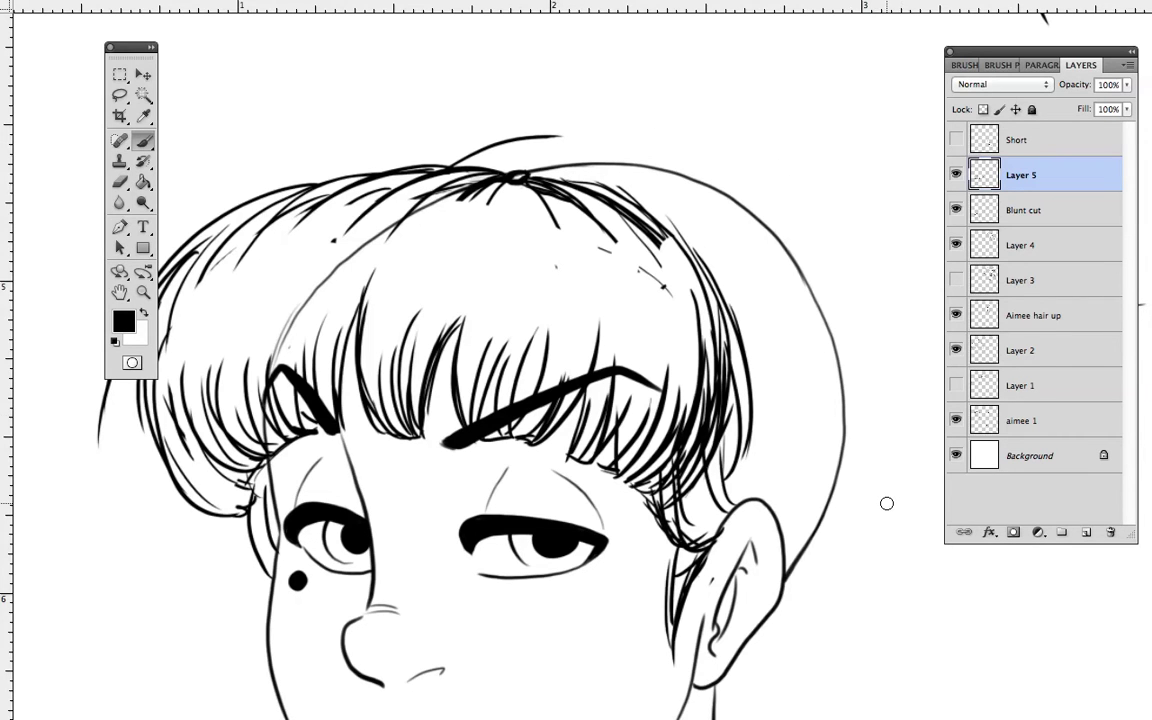
Step: Draw curved strands inside the skull outline behind the fringe, sweeping down behind the near ear
left_click_drag(733, 404, 661, 284)
left_click_drag(769, 422, 790, 324)
mouse_move(724, 392)
left_mouse_down()
mouse_move(761, 380)
mouse_move(835, 304)
mouse_move(865, 292)
left_mouse_up()
mouse_move(741, 199)
left_mouse_down()
mouse_move(800, 224)
mouse_move(770, 248)
left_mouse_up()
left_click_drag(853, 182, 870, 88)
left_click_drag(874, 207, 910, 47)
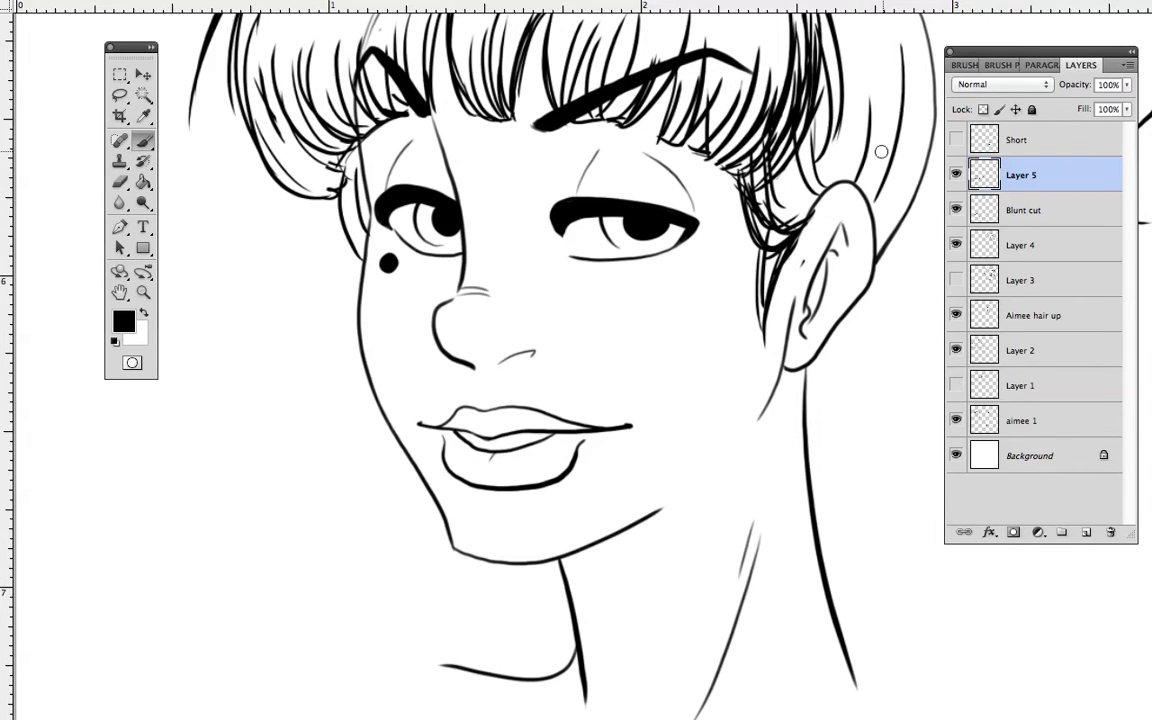
Step: Draw long locks in front of the near ear that curl at the neck, plus a curled lock below the far jaw
left_click_drag(832, 250, 833, 188)
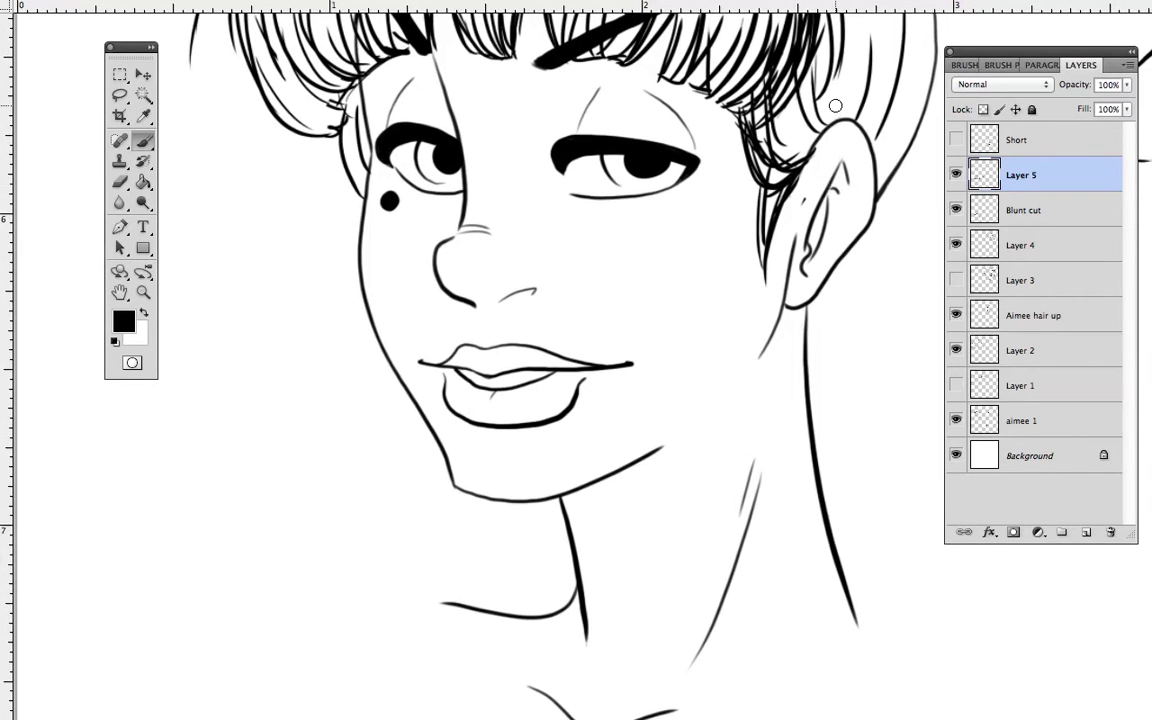
left_click_drag(748, 130, 765, 520)
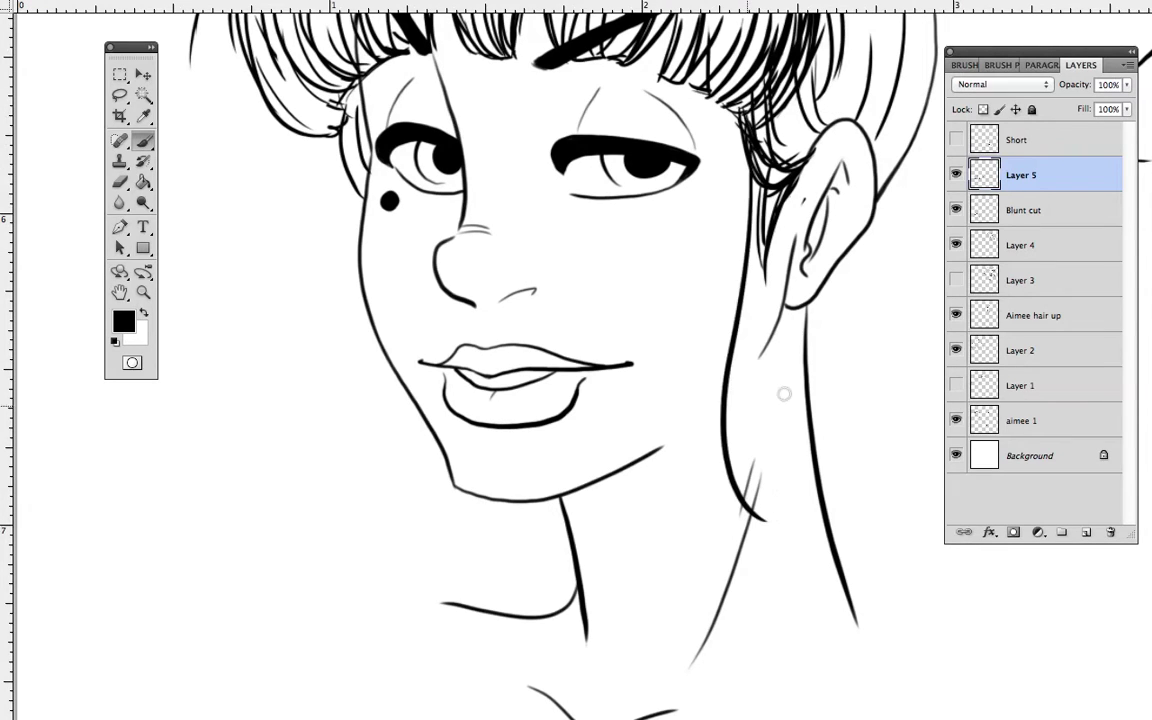
mouse_move(759, 265)
left_mouse_down()
mouse_move(699, 663)
mouse_move(682, 607)
left_mouse_up()
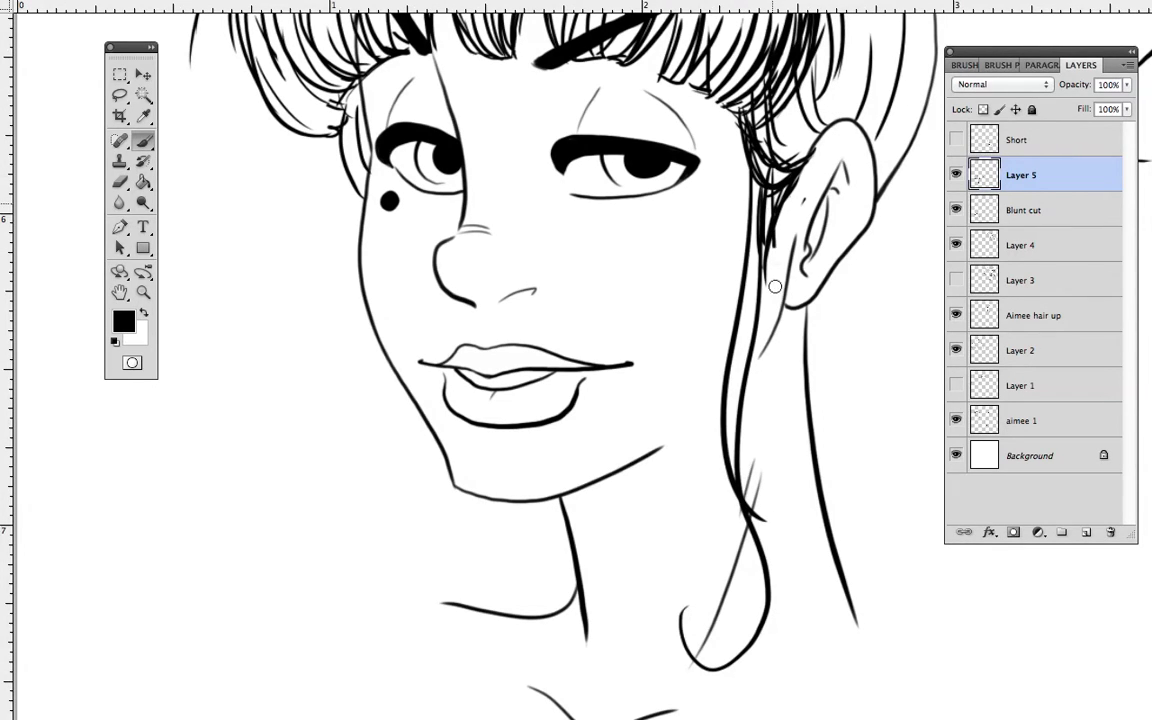
left_click_drag(771, 275, 761, 569)
mouse_move(759, 424)
left_mouse_down()
mouse_move(805, 563)
mouse_move(670, 630)
left_mouse_up()
mouse_move(763, 643)
left_mouse_down()
mouse_move(748, 653)
mouse_move(682, 614)
left_mouse_up()
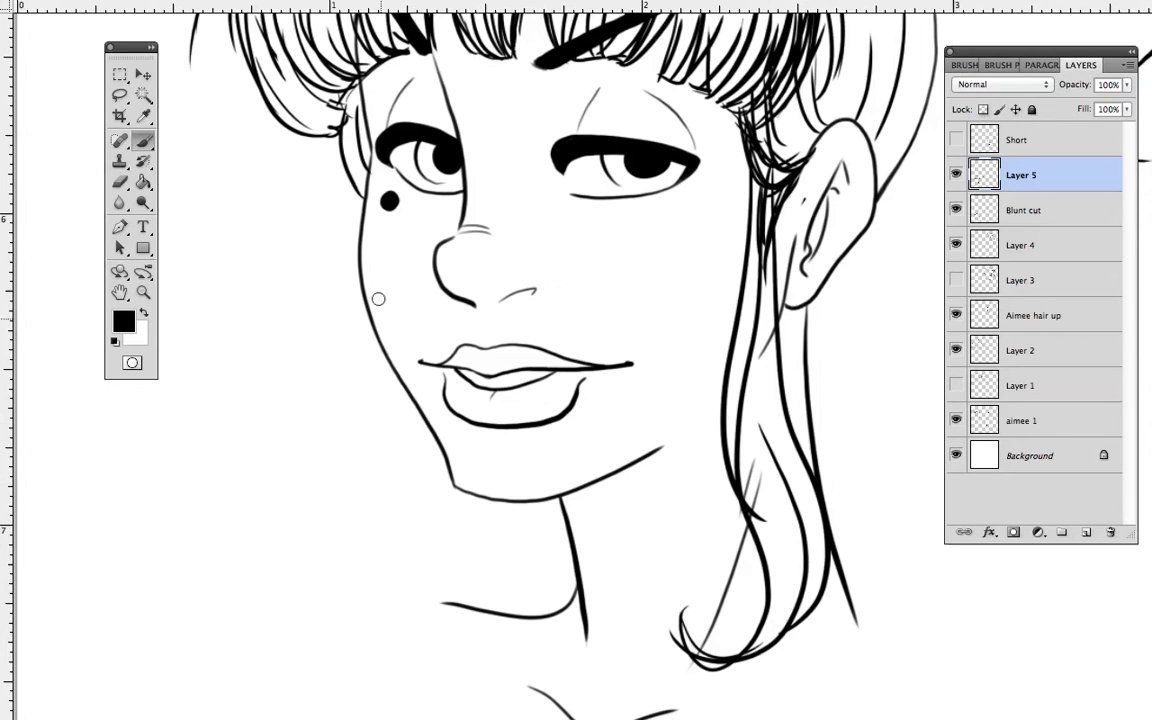
mouse_move(378, 343)
left_mouse_down()
mouse_move(414, 571)
mouse_move(545, 592)
left_mouse_up()
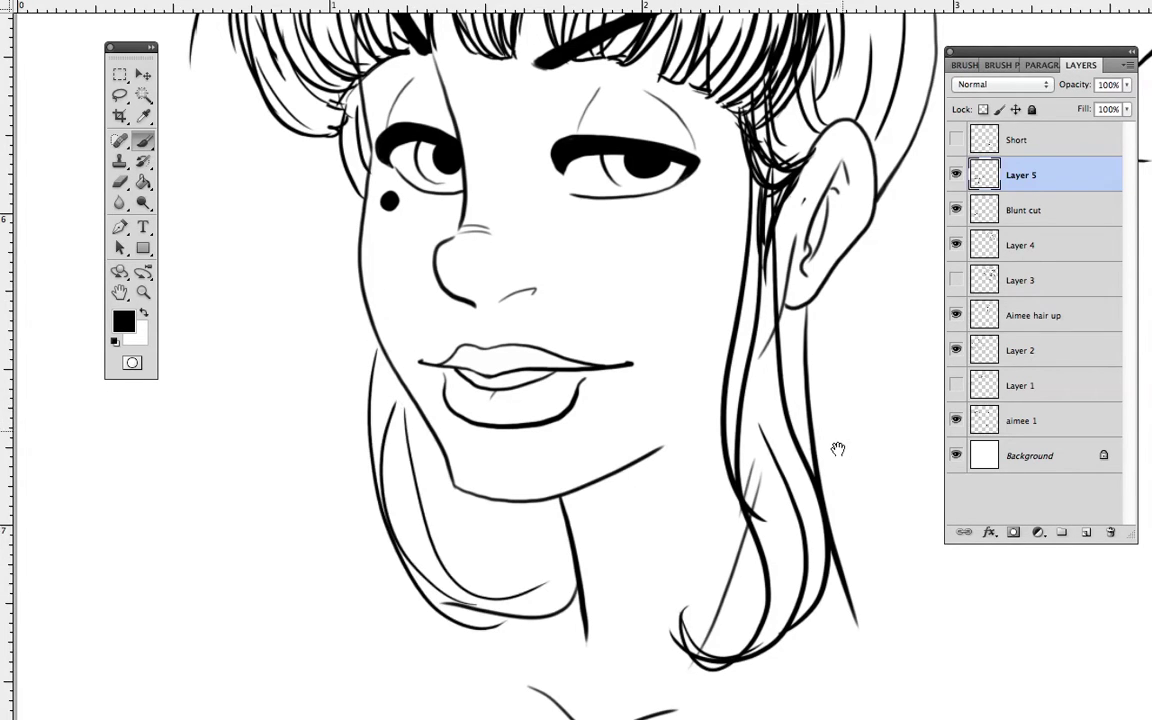
left_click_drag(850, 413, 806, 554)
mouse_move(774, 478)
left_mouse_down()
mouse_move(740, 493)
mouse_move(872, 290)
left_mouse_up()
mouse_move(866, 352)
left_mouse_down()
mouse_move(833, 422)
mouse_move(908, 243)
left_mouse_up()
mouse_move(911, 250)
left_mouse_down()
mouse_move(923, 334)
mouse_move(865, 82)
left_mouse_up()
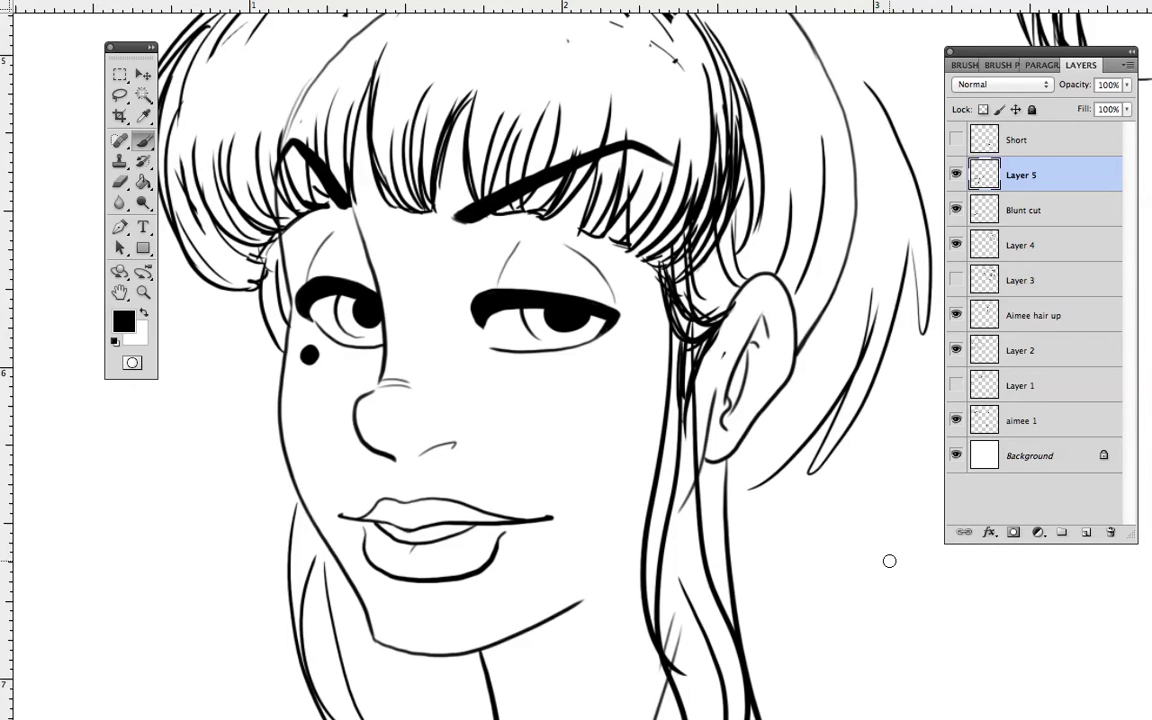
key("ctrl+z")
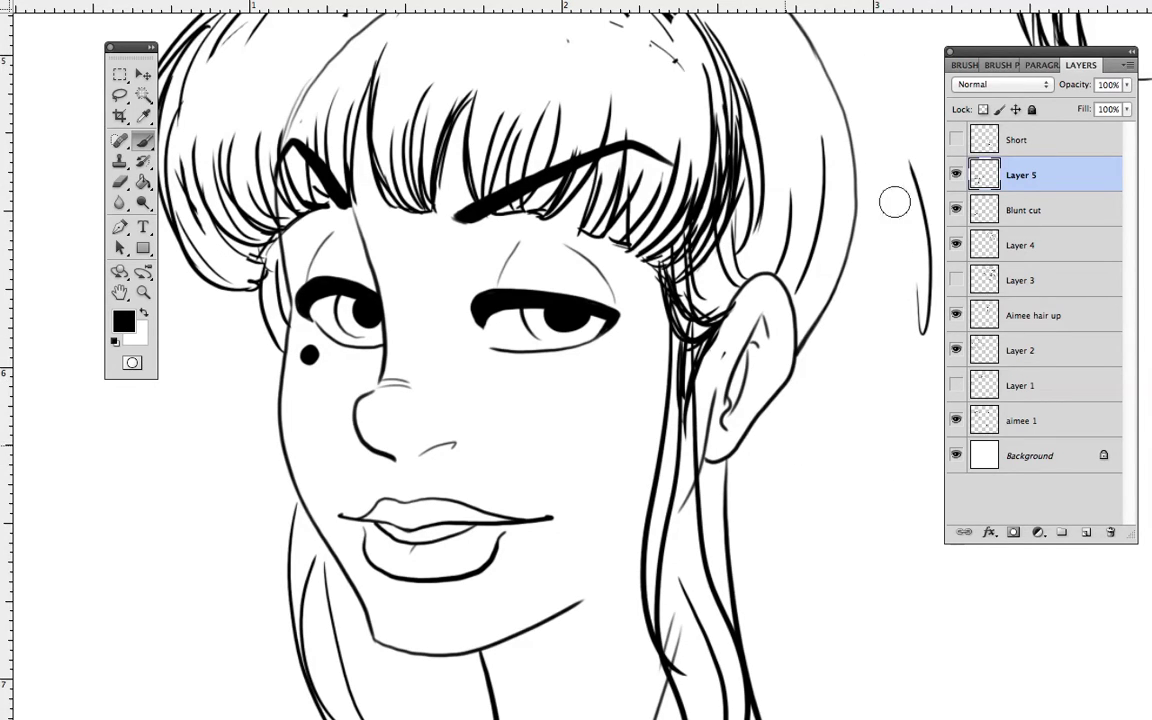
key("ctrl+z")
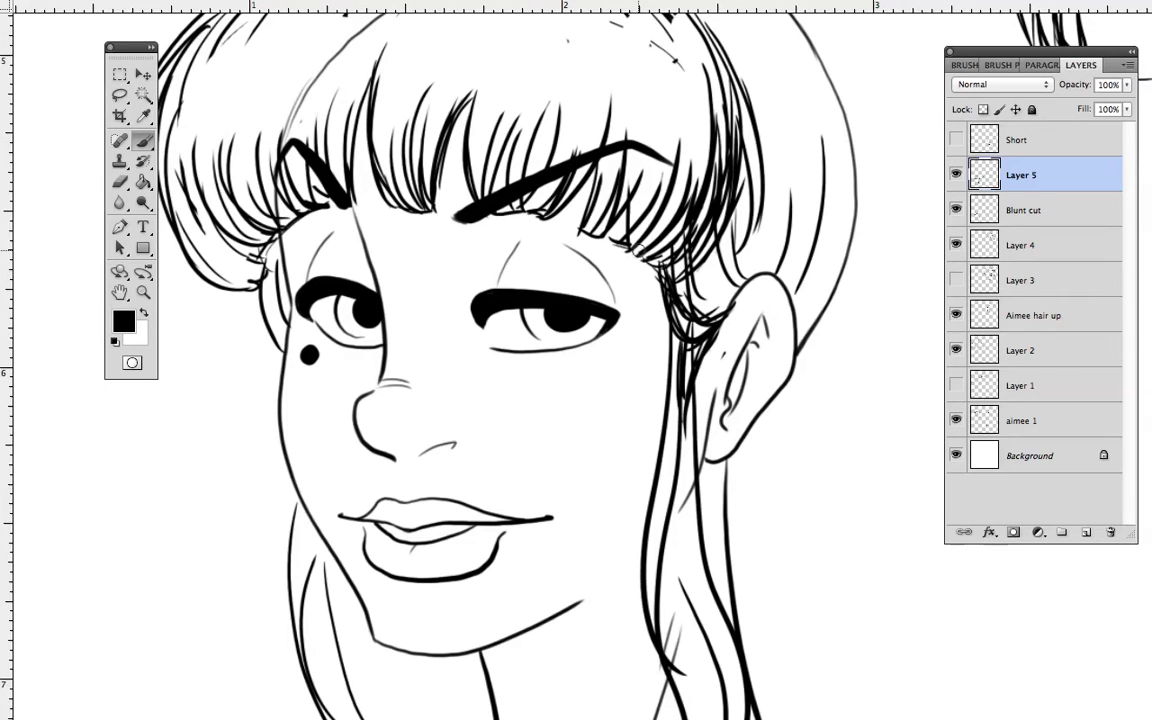
Step: Draw a long straight strand hanging from the outer edge of the fringe on the far side of the face
left_click_drag(184, 343, 384, 326)
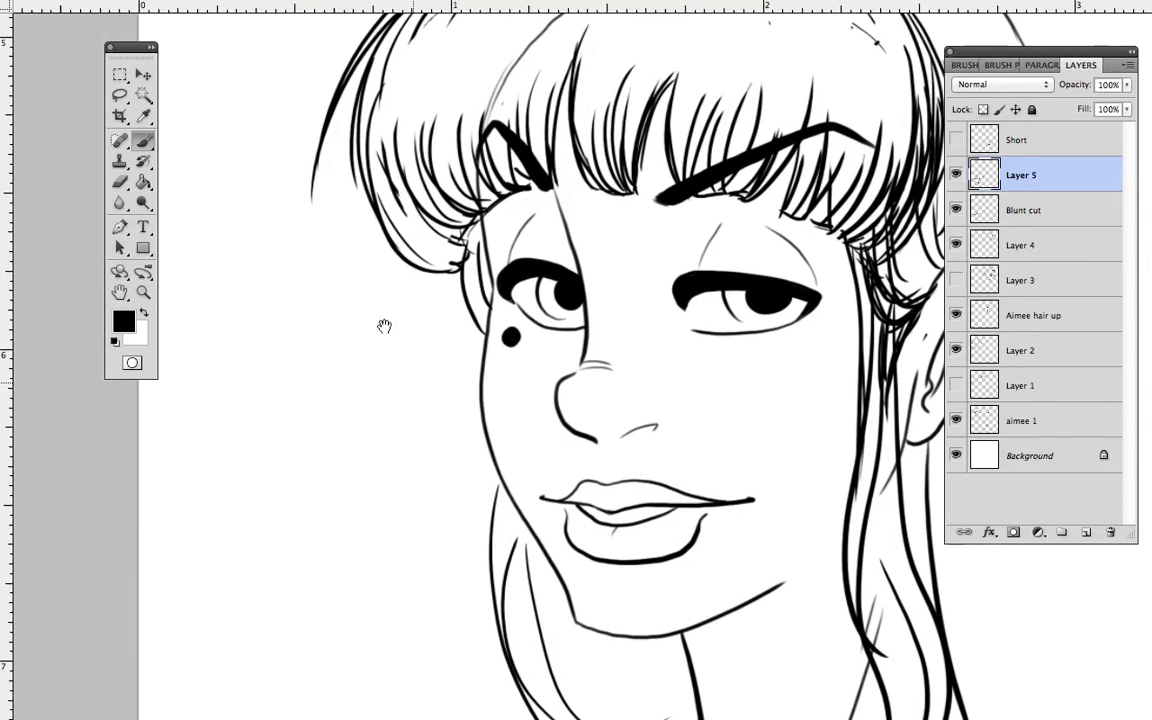
left_click_drag(400, 262, 384, 397)
left_click_drag(399, 255, 363, 581)
Step: Draw a raised outer contour over the crown, extending forward above the fringe and down the back of the head
left_click_drag(784, 321, 600, 474)
mouse_move(571, 79)
left_mouse_down()
mouse_move(668, 53)
mouse_move(657, 48)
mouse_move(873, 163)
left_mouse_up()
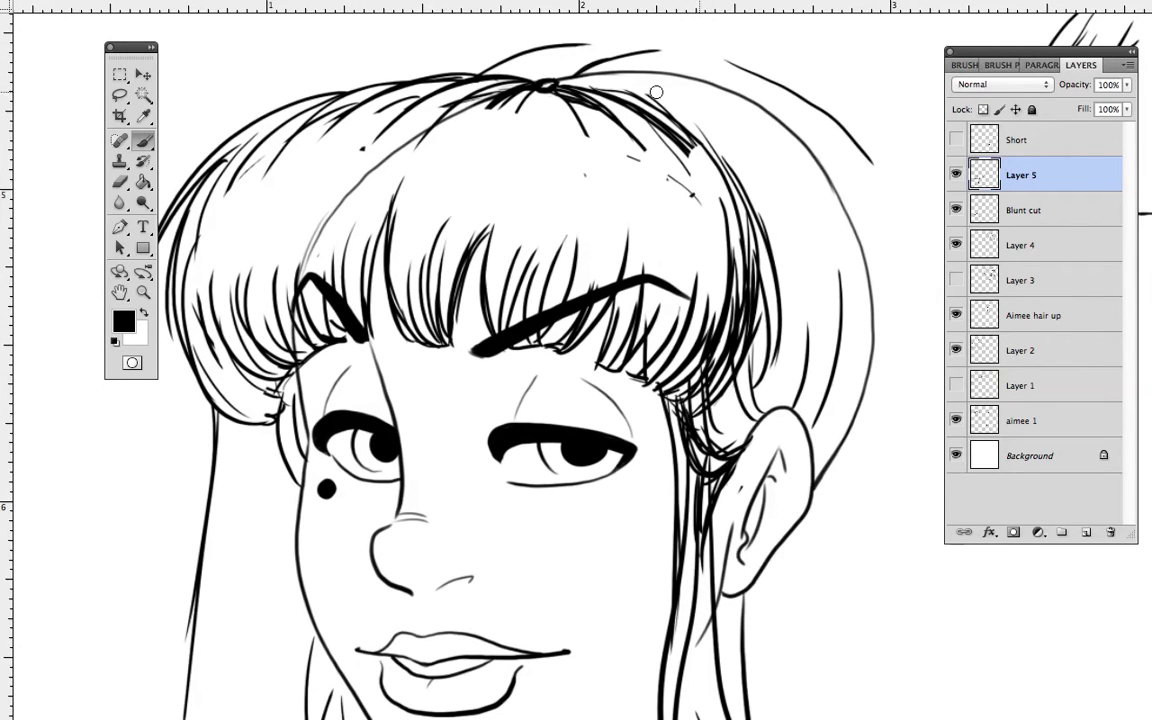
left_click_drag(620, 56, 346, 76)
mouse_move(500, 34)
left_mouse_down()
mouse_move(411, 46)
mouse_move(298, 87)
left_mouse_up()
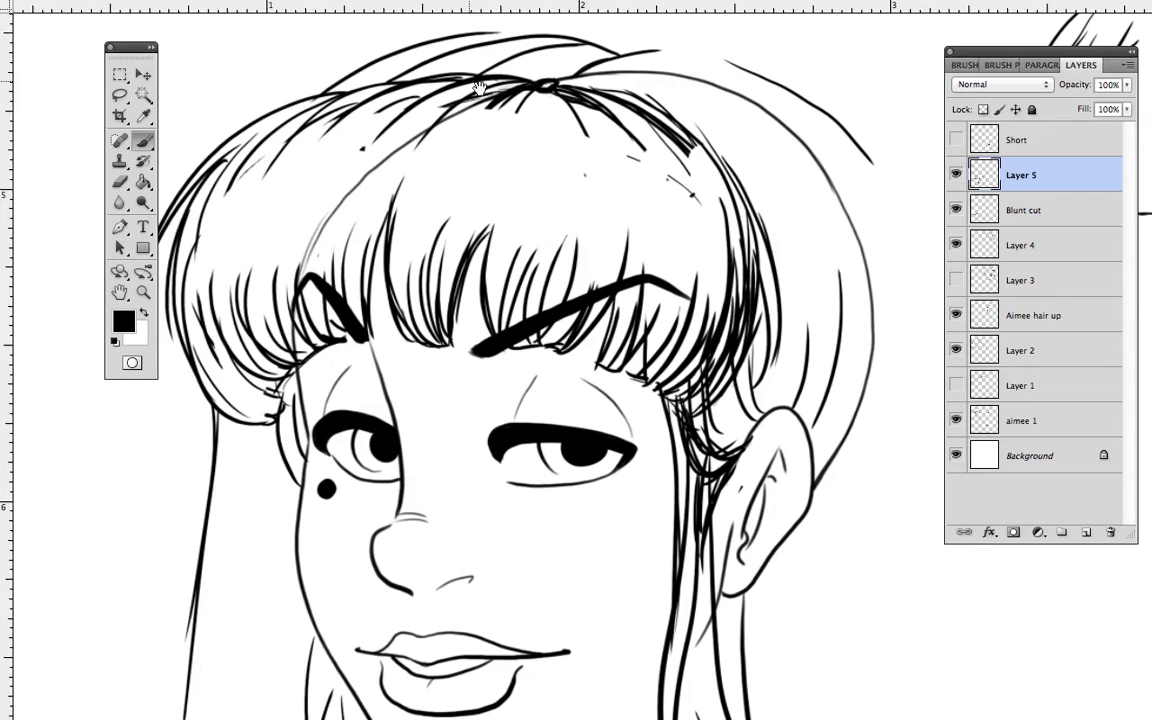
left_click_drag(529, 161, 459, 193)
mouse_move(577, 88)
left_mouse_down()
mouse_move(629, 81)
mouse_move(740, 149)
mouse_move(817, 378)
left_mouse_up()
Step: Build up the contour behind the crown and run long straight strands down the back and the far side
scroll(814, 400, "down", 5)
left_click_drag(802, 425, 803, 360)
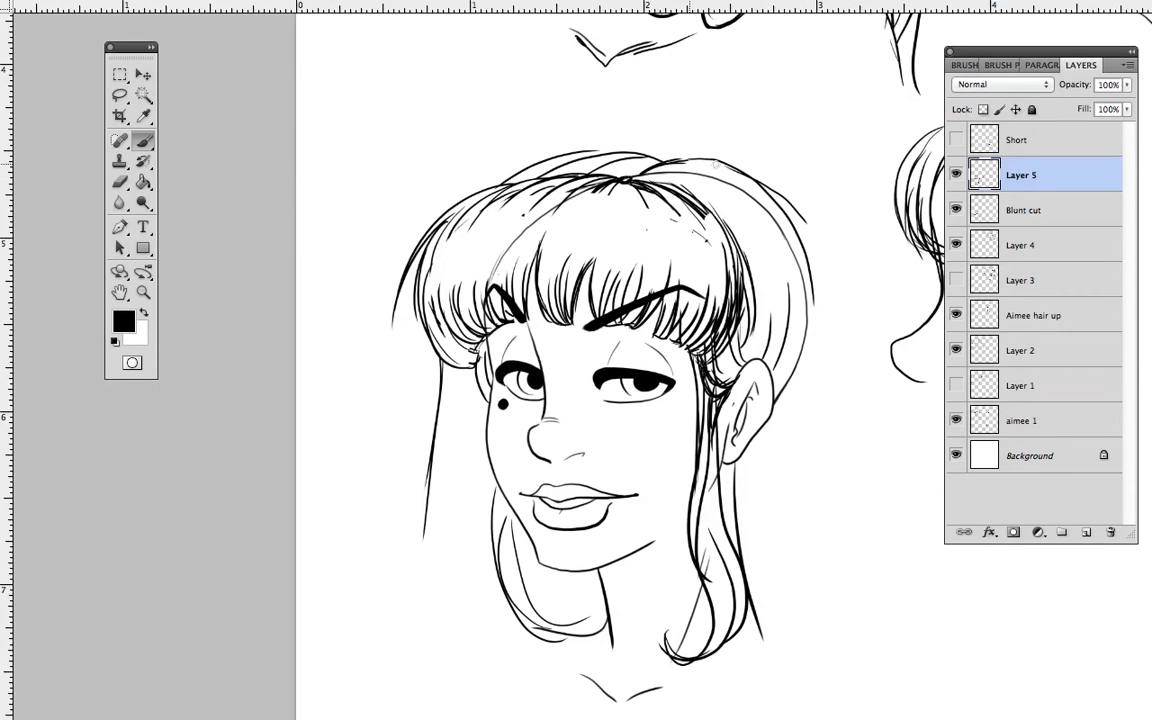
left_click_drag(700, 160, 788, 221)
left_click_drag(744, 172, 806, 273)
mouse_move(768, 191)
left_mouse_down()
mouse_move(821, 290)
mouse_move(784, 205)
mouse_move(812, 318)
mouse_move(789, 504)
left_mouse_up()
mouse_move(812, 284)
left_mouse_down()
mouse_move(793, 462)
mouse_move(809, 477)
mouse_move(826, 593)
mouse_move(798, 436)
mouse_move(818, 475)
mouse_move(845, 612)
left_mouse_up()
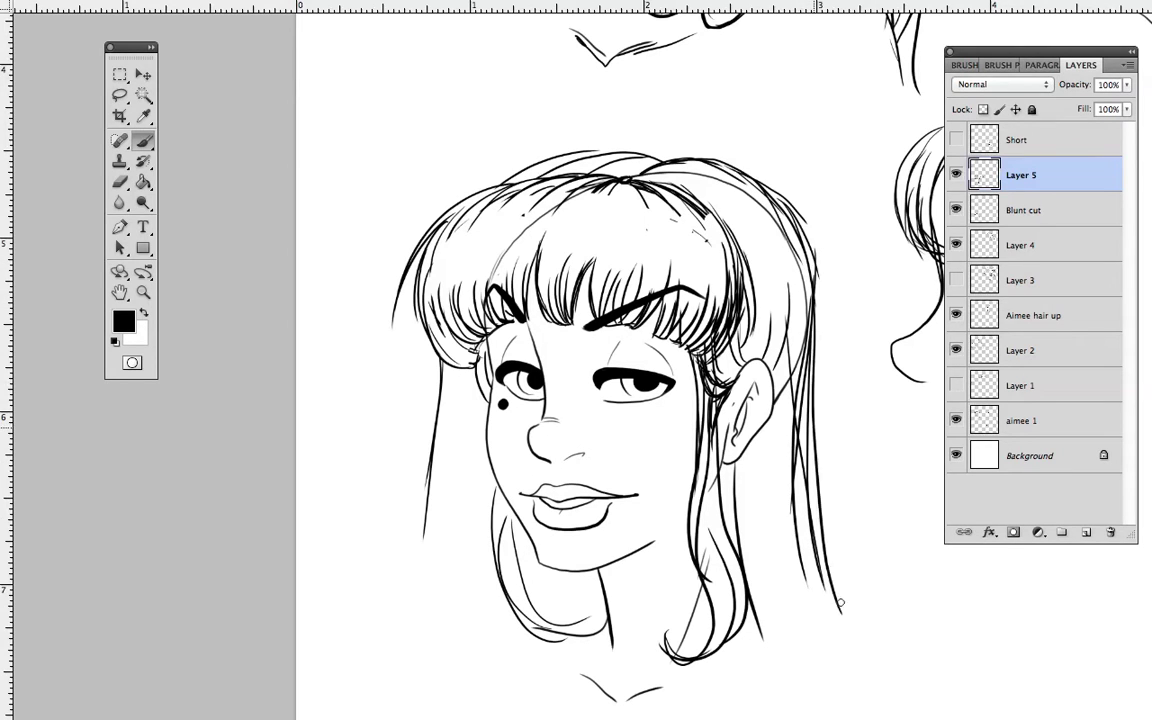
left_click_drag(446, 368, 422, 627)
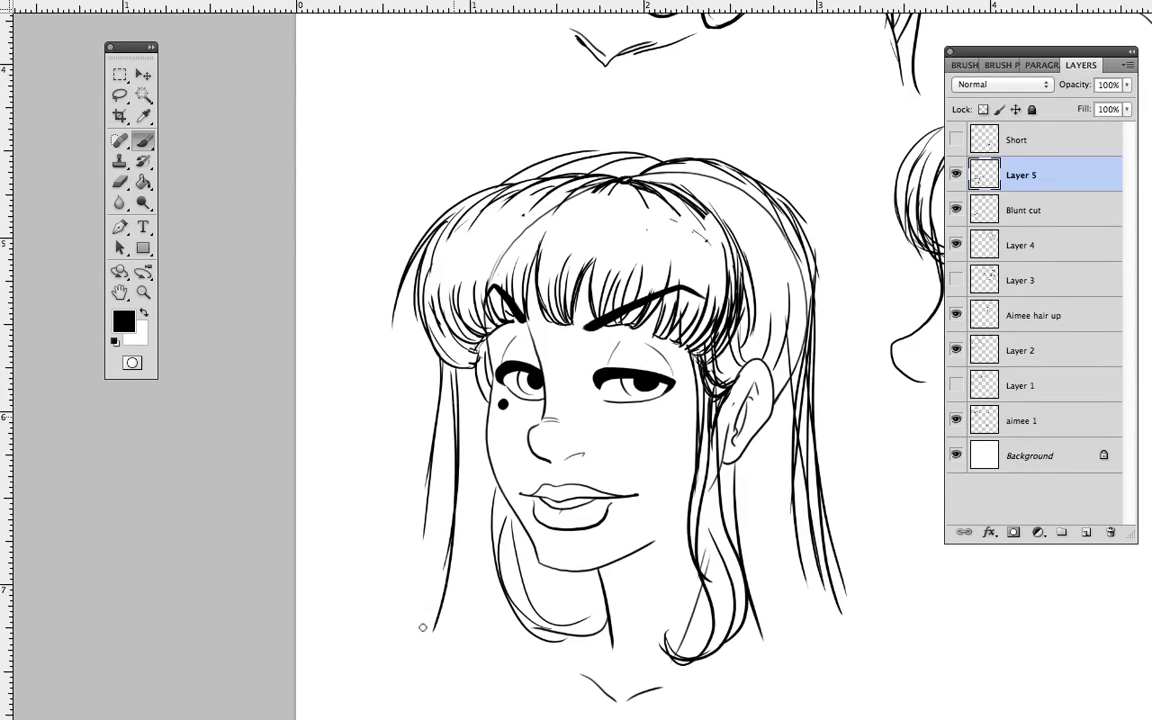
Step: Erase the outermost far-side strand, the near-side hair around the ear and the curled front locks
left_click_drag(441, 375, 424, 538)
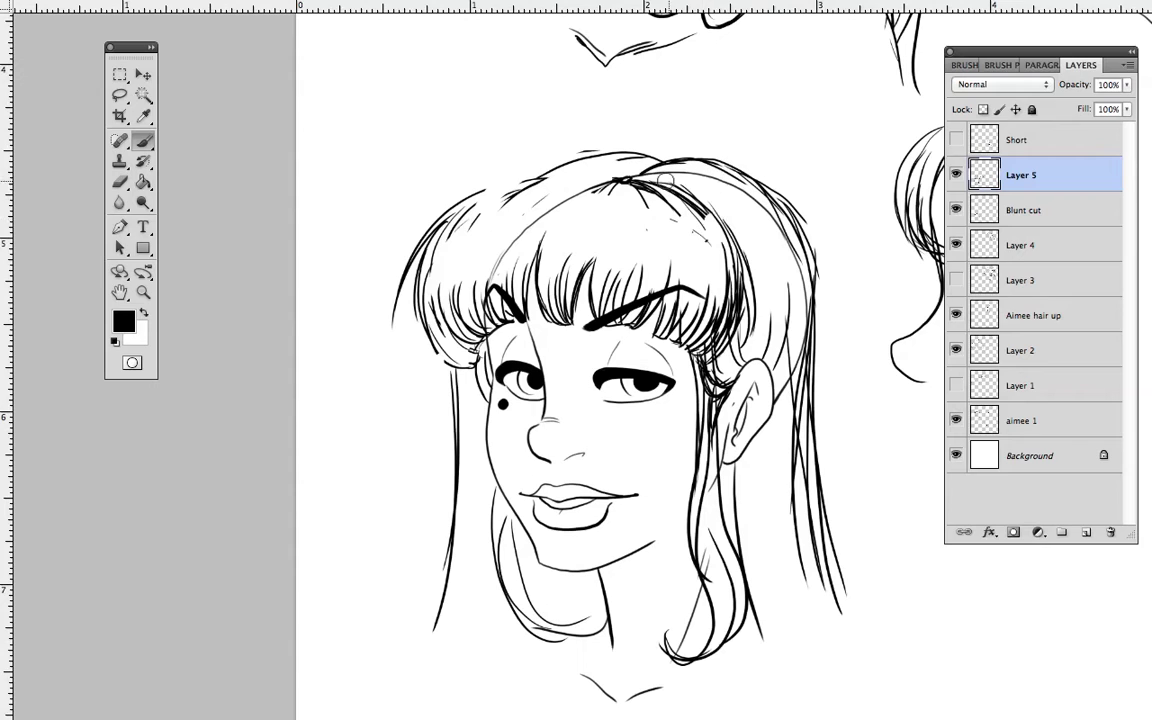
left_click_drag(781, 314, 782, 445)
mouse_move(789, 285)
left_mouse_down()
mouse_move(803, 235)
mouse_move(836, 606)
left_mouse_up()
key("super+z")
mouse_move(708, 366)
left_mouse_down()
mouse_move(717, 514)
mouse_move(679, 679)
mouse_move(666, 676)
mouse_move(709, 617)
mouse_move(723, 374)
mouse_move(767, 331)
mouse_move(738, 234)
mouse_move(737, 337)
mouse_move(715, 244)
mouse_move(725, 314)
mouse_move(710, 329)
mouse_move(706, 318)
left_mouse_up()
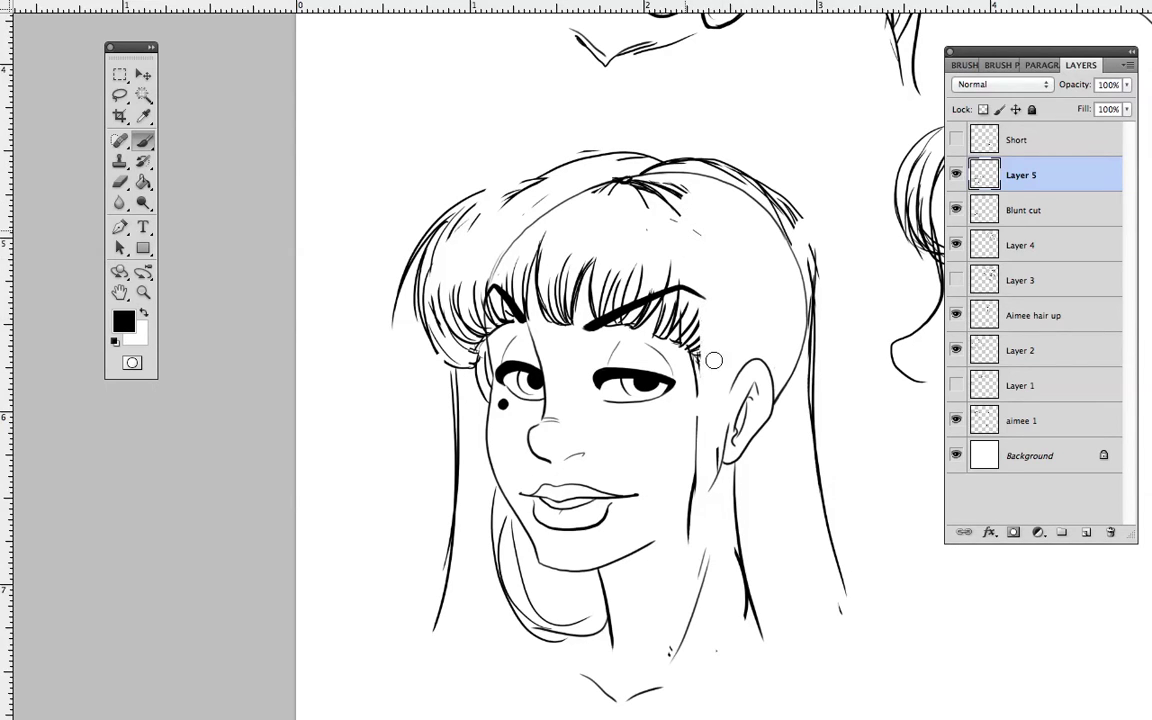
Step: Reinforce the outline over the crown and erase the wide outer contour on the far side of the fringe
mouse_move(595, 145)
left_mouse_down()
mouse_move(495, 146)
mouse_move(395, 205)
left_mouse_up()
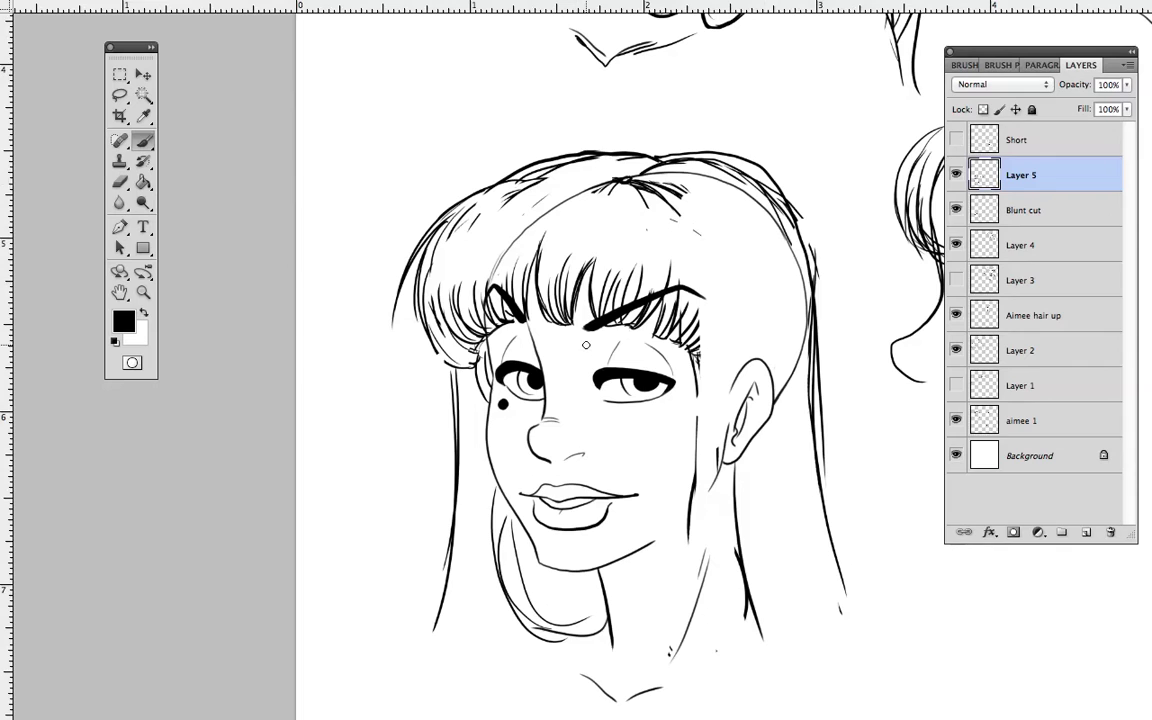
mouse_move(506, 184)
left_mouse_down()
mouse_move(571, 152)
mouse_move(653, 154)
mouse_move(522, 190)
left_mouse_up()
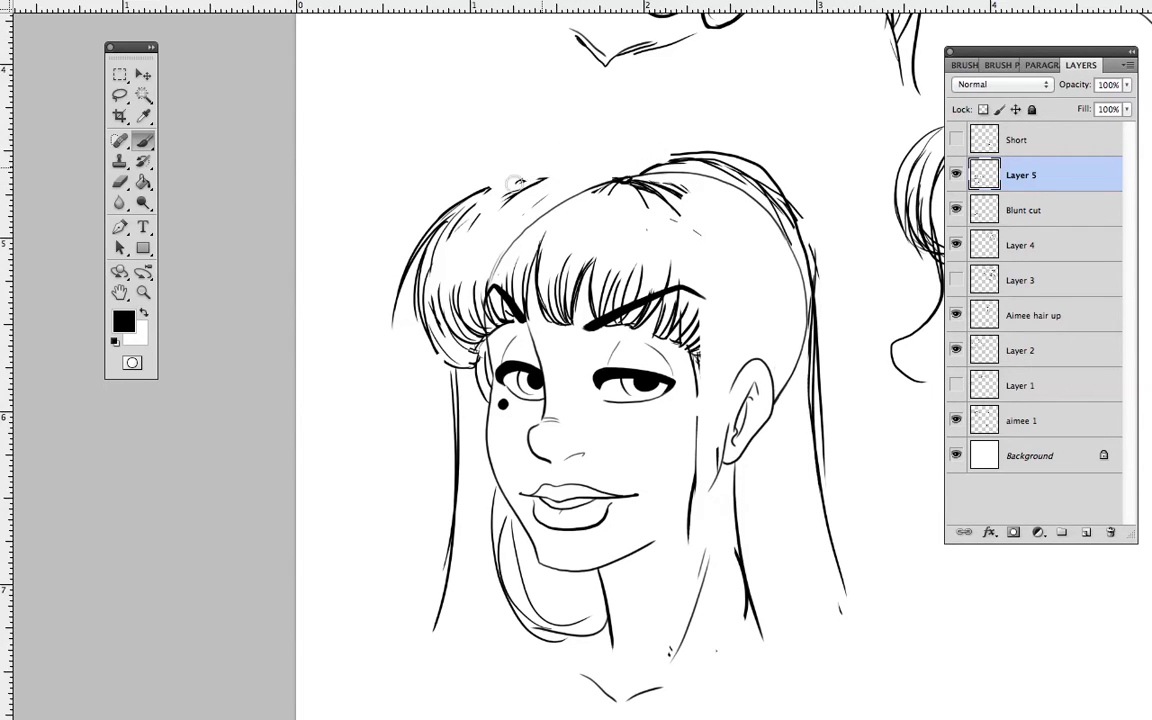
key("ctrl+alt+z")
key("ctrl+alt+z")
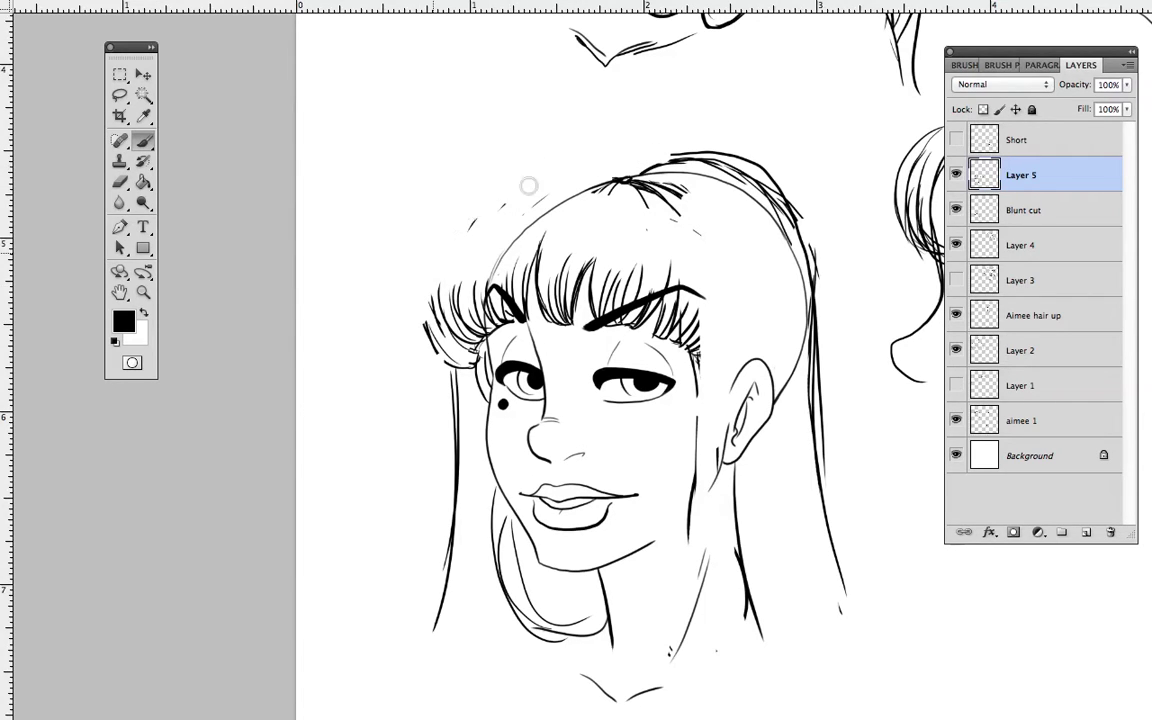
Step: Redraw the far-side contour of the hair closer to the head, from the crown to the fringe tips
left_click_drag(603, 183, 499, 243)
left_click_drag(562, 183, 456, 290)
mouse_move(466, 241)
left_mouse_down()
mouse_move(453, 305)
mouse_move(422, 326)
mouse_move(439, 351)
left_mouse_up()
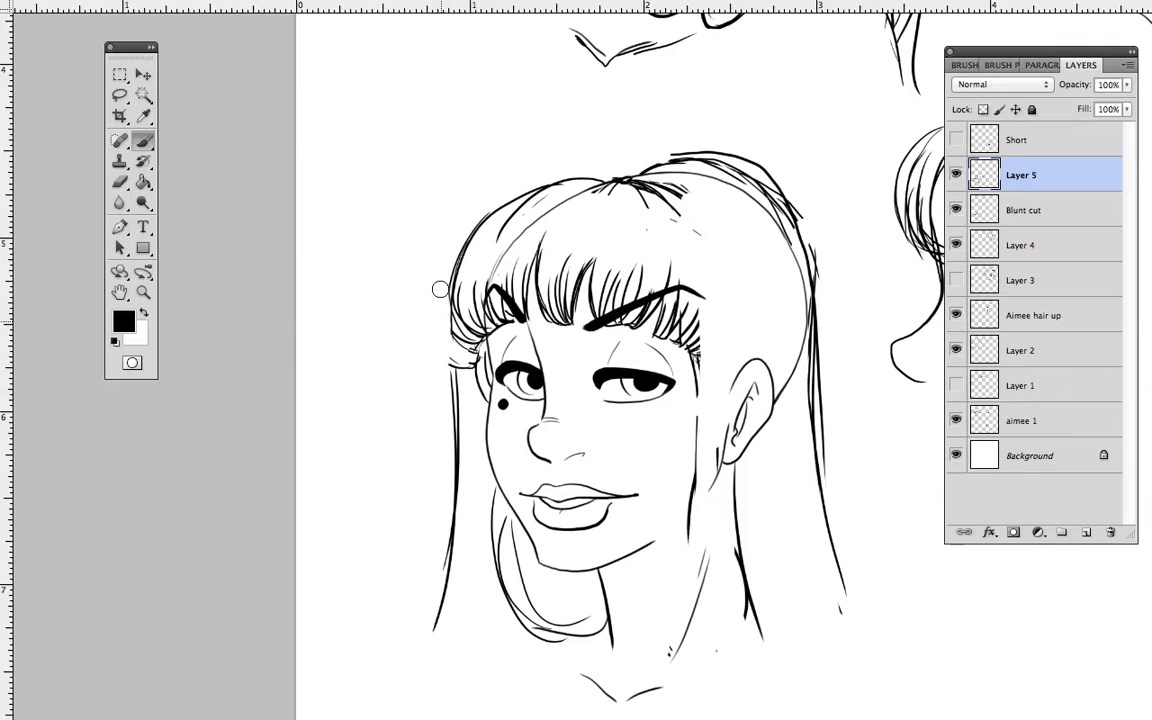
mouse_move(584, 176)
left_mouse_down()
mouse_move(484, 236)
mouse_move(453, 334)
left_mouse_up()
left_click_drag(464, 248, 449, 361)
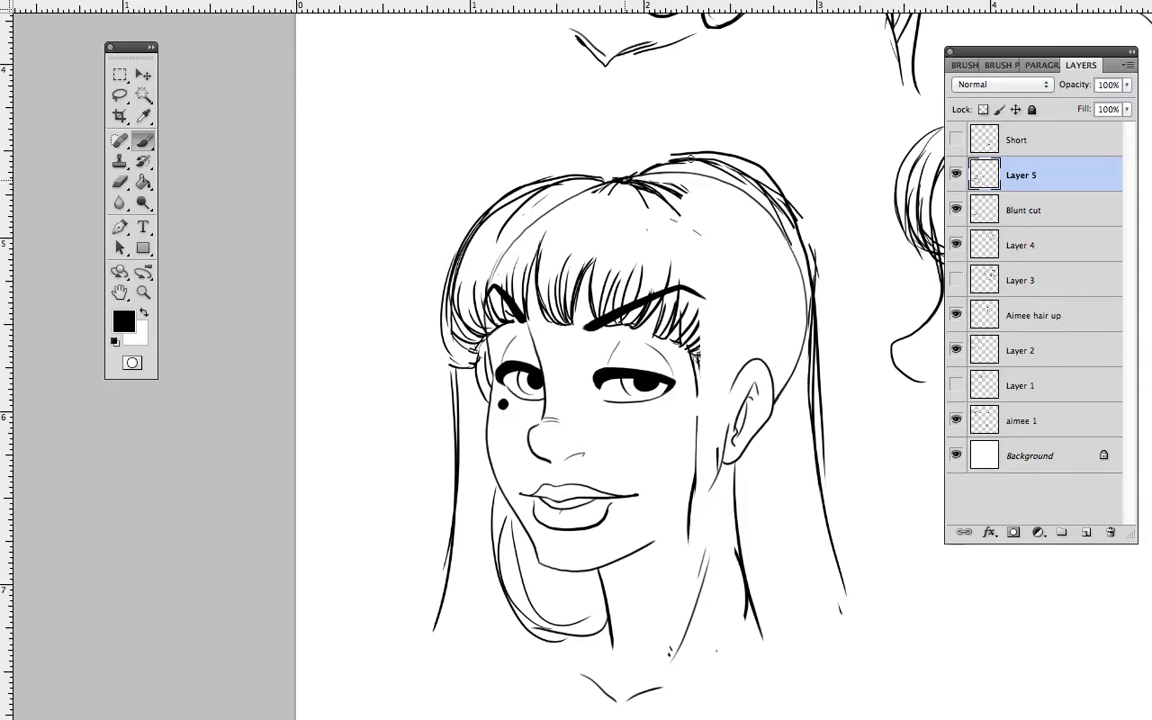
Step: Draw a raised line over the top of the crown and extend long strands down the back
mouse_move(665, 161)
left_mouse_down()
mouse_move(556, 179)
mouse_move(603, 161)
left_mouse_up()
mouse_move(705, 157)
left_mouse_down()
mouse_move(824, 342)
mouse_move(849, 520)
left_mouse_up()
left_click_drag(808, 226, 841, 579)
Step: Draw a long straight lock from the near edge of the fringe that turns under at shoulder level
mouse_move(696, 355)
left_mouse_down()
mouse_move(717, 643)
mouse_move(823, 643)
left_mouse_up()
mouse_move(806, 651)
left_mouse_down()
mouse_move(702, 589)
mouse_move(702, 437)
left_mouse_up()
mouse_move(694, 362)
left_mouse_down()
mouse_move(757, 664)
mouse_move(815, 641)
left_mouse_up()
mouse_move(817, 645)
left_mouse_down()
mouse_move(758, 659)
mouse_move(690, 514)
left_mouse_up()
left_click_drag(694, 413, 714, 658)
left_click_drag(690, 306, 709, 398)
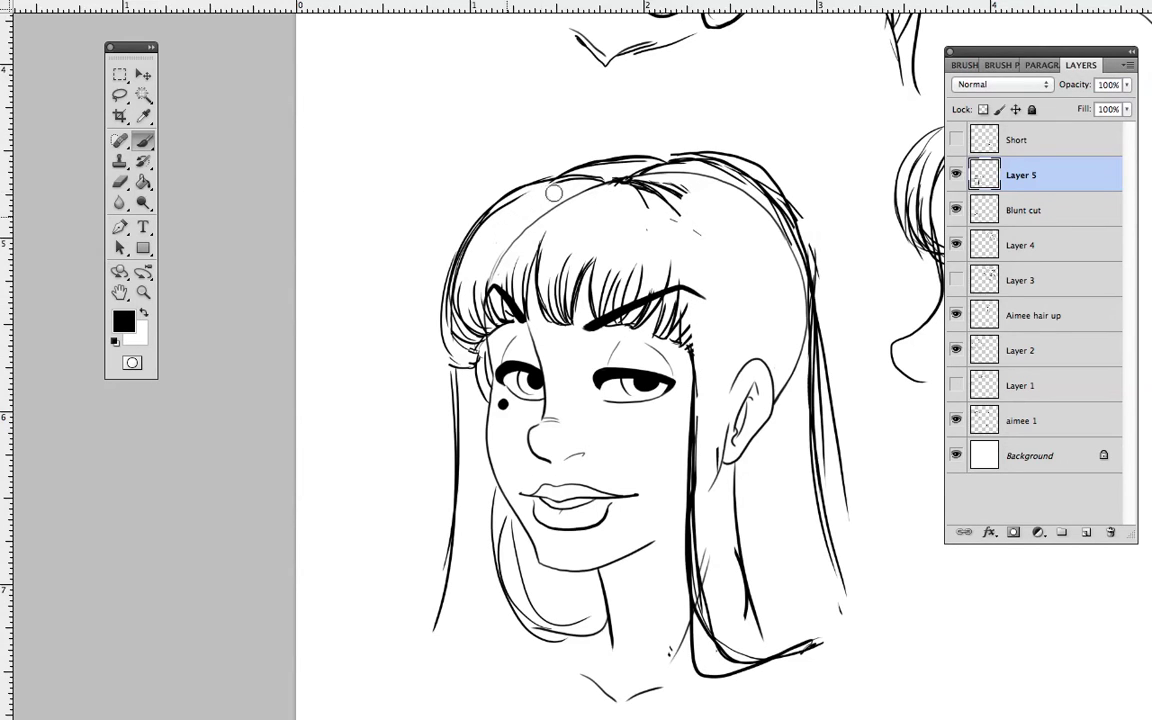
Step: Erase the far-side straight strands and curled lock, and replace them with a lock curving under the jaw
left_click_drag(443, 369, 456, 393)
left_click_drag(449, 584, 439, 614)
mouse_move(500, 590)
left_mouse_down()
mouse_move(517, 609)
mouse_move(568, 623)
left_mouse_up()
left_click_drag(499, 582, 481, 471)
mouse_move(459, 408)
left_mouse_down()
mouse_move(437, 576)
mouse_move(437, 531)
mouse_move(448, 606)
left_mouse_up()
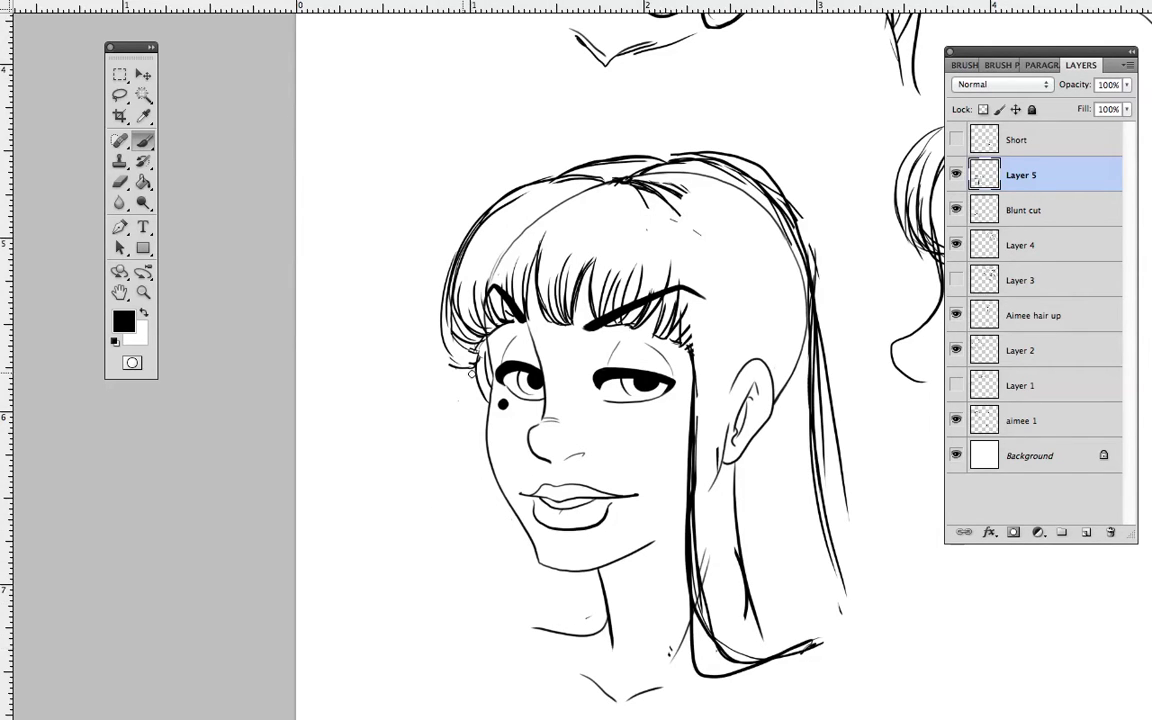
mouse_move(471, 399)
left_mouse_down()
mouse_move(566, 681)
mouse_move(489, 651)
mouse_move(600, 600)
left_mouse_up()
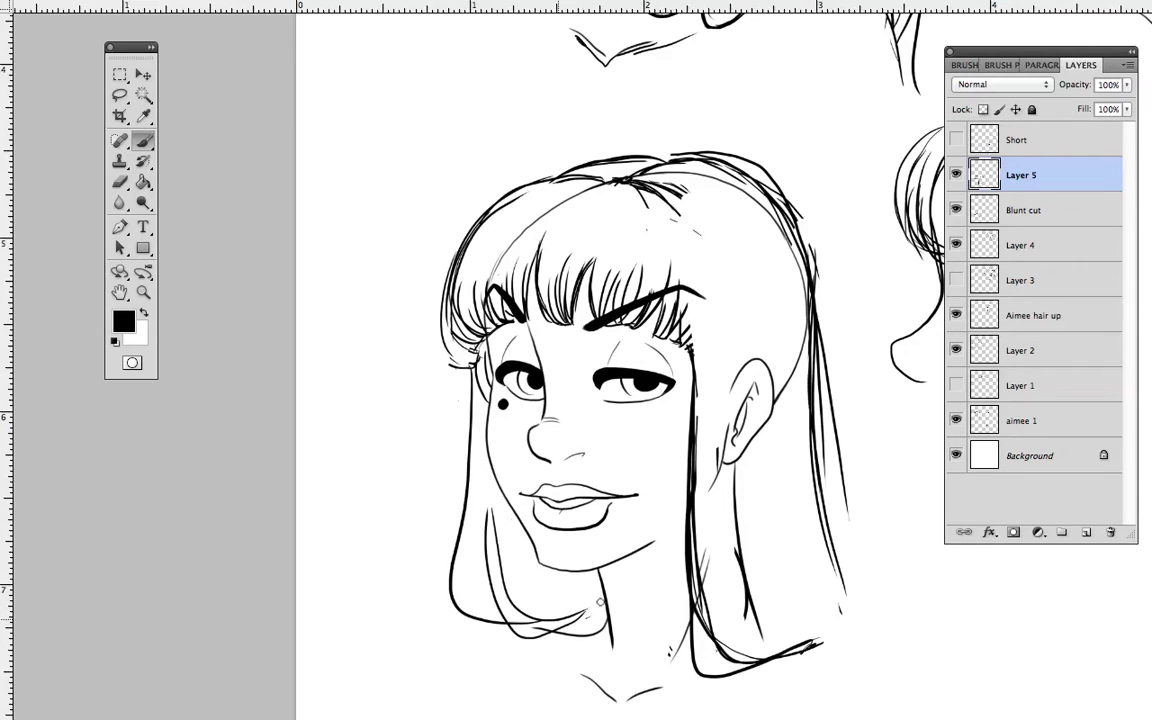
Step: Thicken the long near-side front lock and add strands down the outer back of the hair
mouse_move(687, 364)
left_mouse_down()
mouse_move(684, 547)
mouse_move(771, 653)
left_mouse_up()
left_click_drag(797, 604, 774, 530)
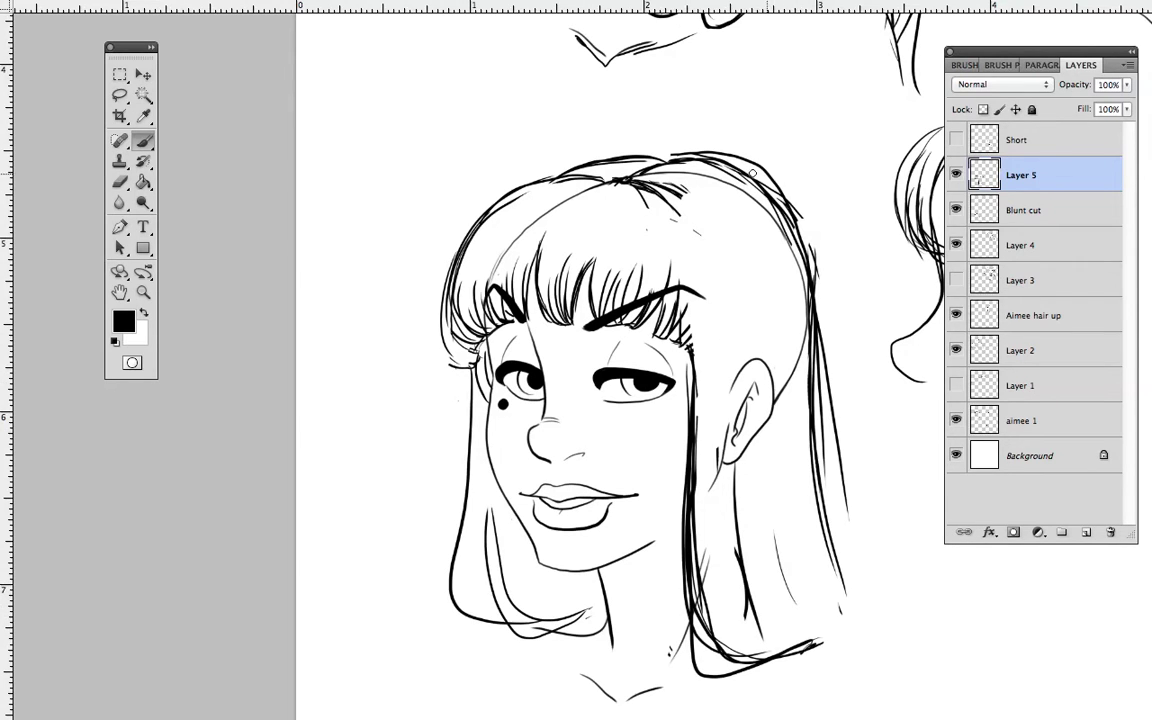
mouse_move(760, 168)
left_mouse_down()
mouse_move(826, 360)
mouse_move(843, 601)
left_mouse_up()
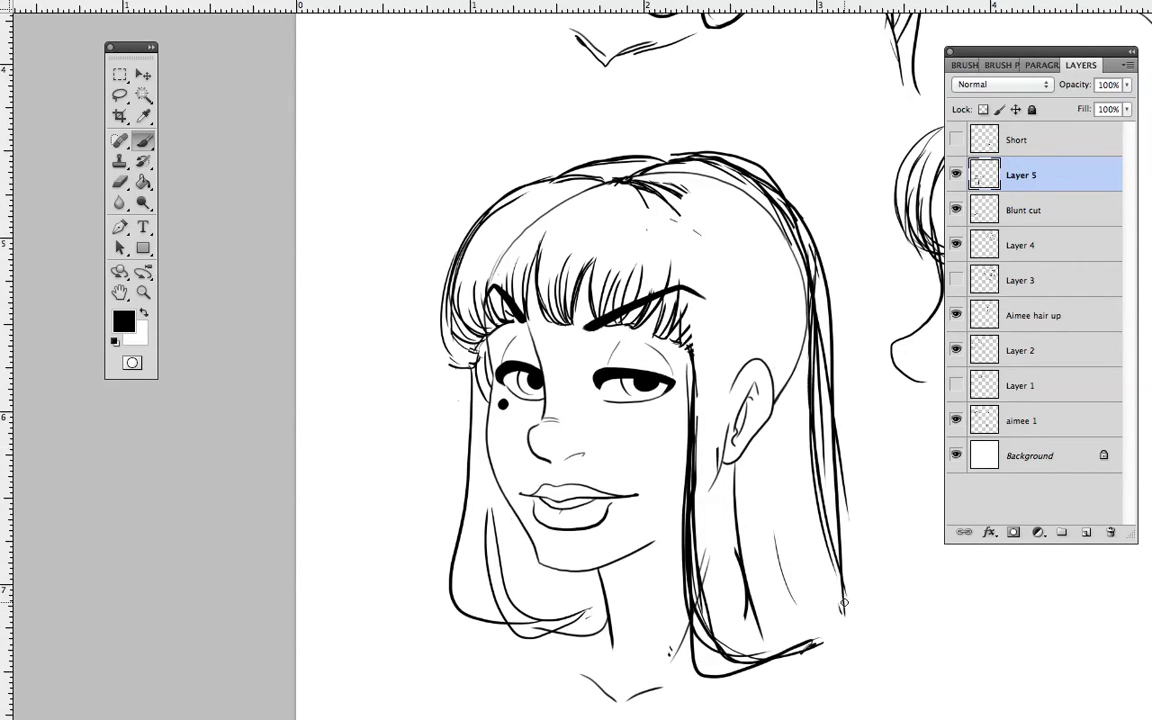
left_click_drag(805, 272, 830, 589)
Step: Erase the layered contour behind the crown and redraw it as a cleaner line down the back
mouse_move(685, 146)
left_mouse_down()
mouse_move(728, 152)
mouse_move(817, 253)
mouse_move(851, 513)
mouse_move(782, 213)
mouse_move(854, 540)
left_mouse_up()
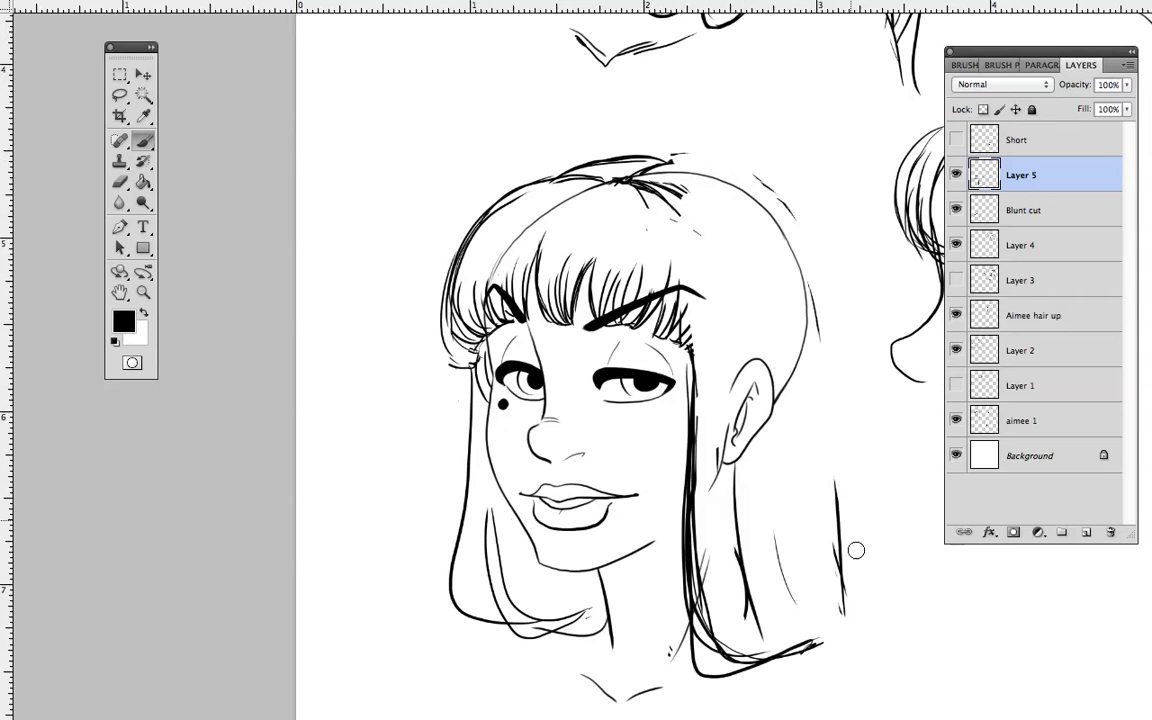
left_click_drag(728, 152, 817, 583)
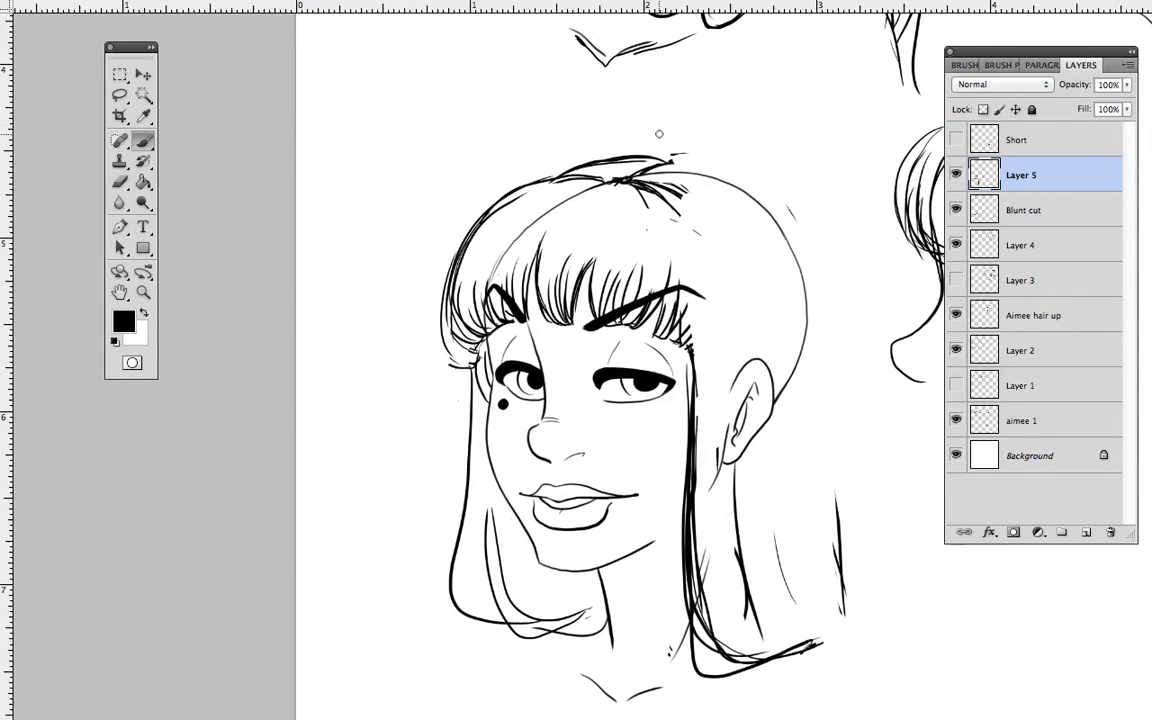
left_click_drag(711, 160, 753, 185)
left_click_drag(811, 277, 826, 400)
mouse_move(777, 202)
left_mouse_down()
mouse_move(820, 299)
mouse_move(817, 539)
left_mouse_up()
left_click_drag(822, 369, 849, 605)
left_click_drag(825, 414, 846, 612)
Step: Erase the overlapping inner strands between the near front lock and the neck
key("space")
left_click_drag(899, 474, 839, 448)
mouse_move(640, 420)
left_mouse_down()
mouse_move(639, 545)
mouse_move(677, 625)
left_mouse_up()
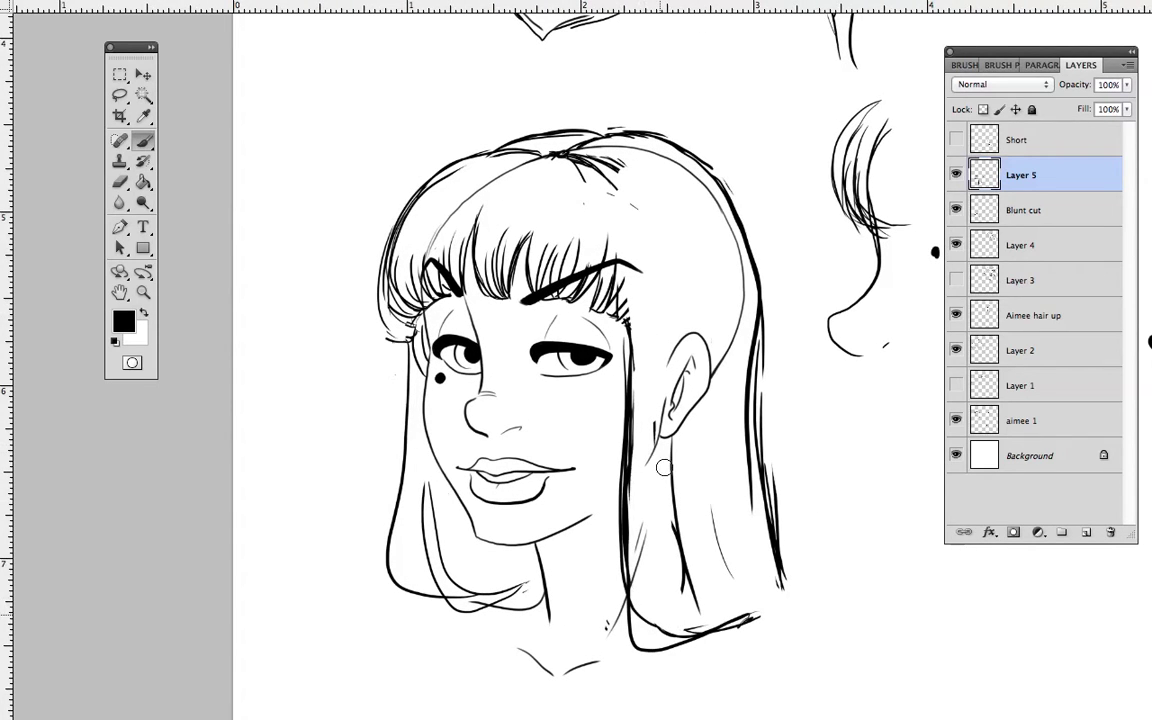
Step: Draw wavy strands along the far-side hair and the near front lock
mouse_move(399, 393)
left_mouse_down()
mouse_move(361, 528)
mouse_move(381, 590)
left_mouse_up()
mouse_move(406, 424)
left_mouse_down()
mouse_move(371, 499)
mouse_move(376, 543)
mouse_move(420, 602)
left_mouse_up()
mouse_move(626, 391)
left_mouse_down()
mouse_move(595, 490)
mouse_move(610, 628)
left_mouse_up()
Step: Add a fuller outer contour from the crown down the far side of the fringe
mouse_move(744, 265)
left_mouse_down()
mouse_move(807, 388)
mouse_move(852, 604)
mouse_move(808, 408)
mouse_move(763, 299)
mouse_move(625, 138)
mouse_move(535, 125)
mouse_move(382, 204)
left_mouse_up()
left_click_drag(405, 142, 340, 298)
left_click_drag(353, 221, 372, 304)
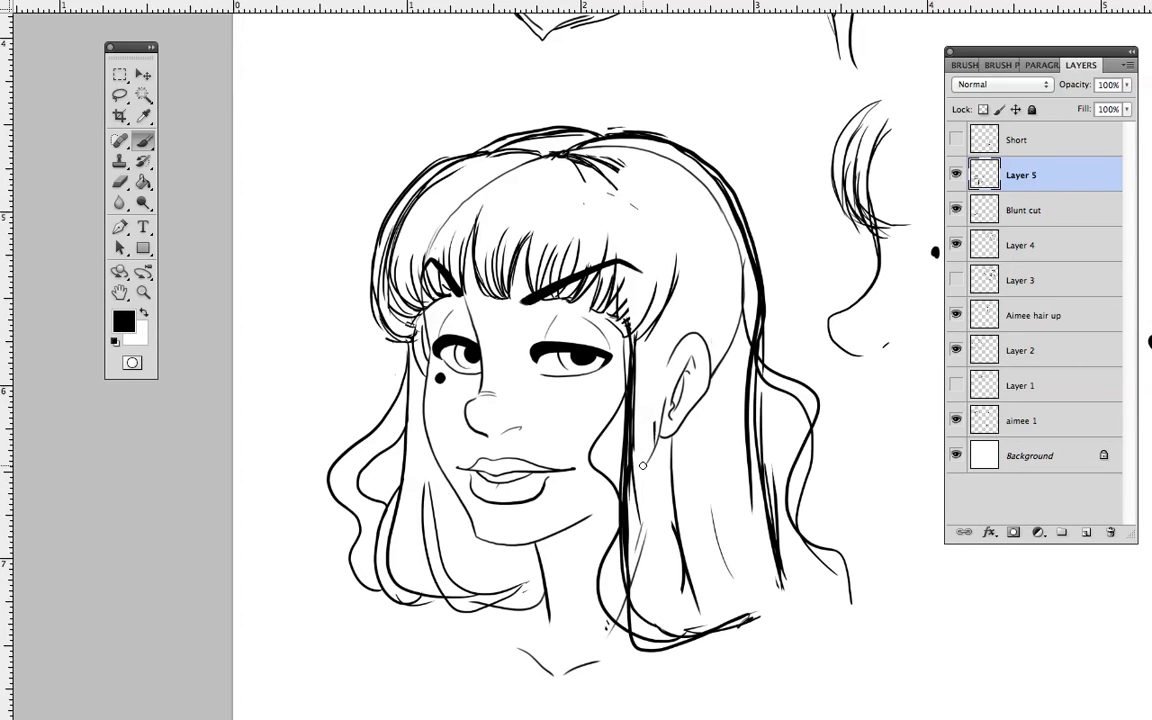
Step: Erase the straight near front lock and redraw it curving from the fringe past the jaw into a rounded end
mouse_move(624, 338)
left_mouse_down()
mouse_move(630, 552)
mouse_move(631, 432)
mouse_move(617, 426)
mouse_move(600, 455)
left_mouse_up()
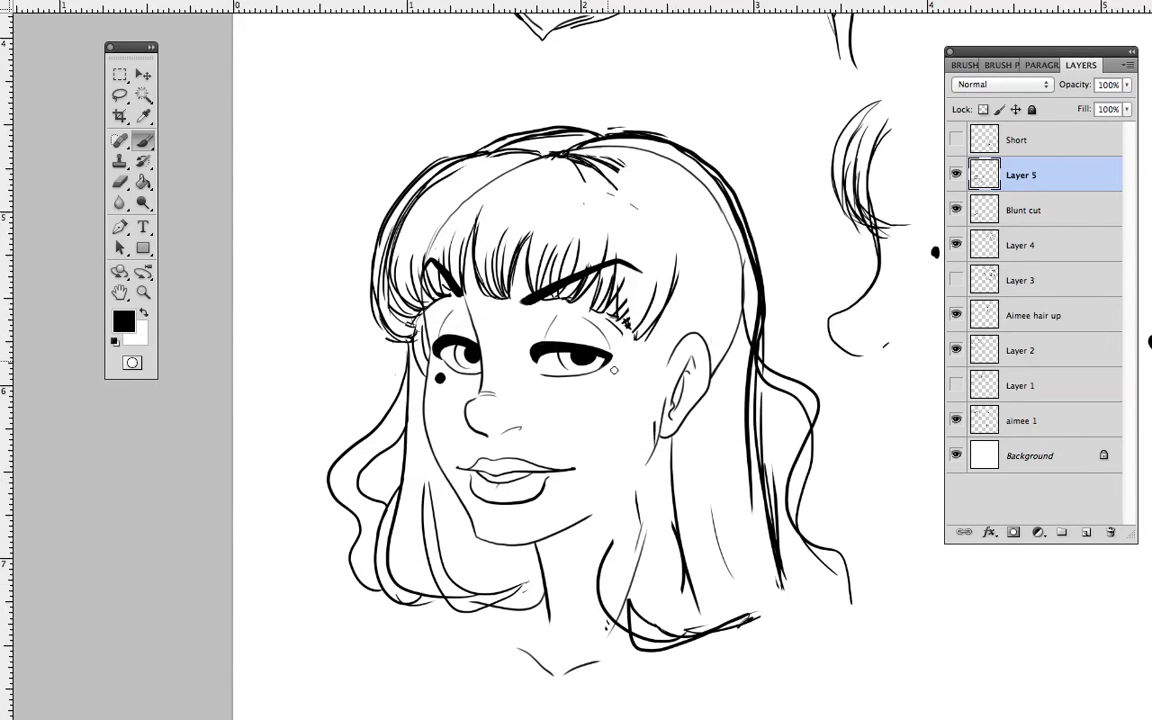
left_click_drag(641, 335, 634, 394)
mouse_move(654, 333)
left_mouse_down()
mouse_move(592, 530)
mouse_move(619, 605)
left_mouse_up()
mouse_move(588, 530)
left_mouse_down()
mouse_move(594, 585)
mouse_move(645, 642)
left_mouse_up()
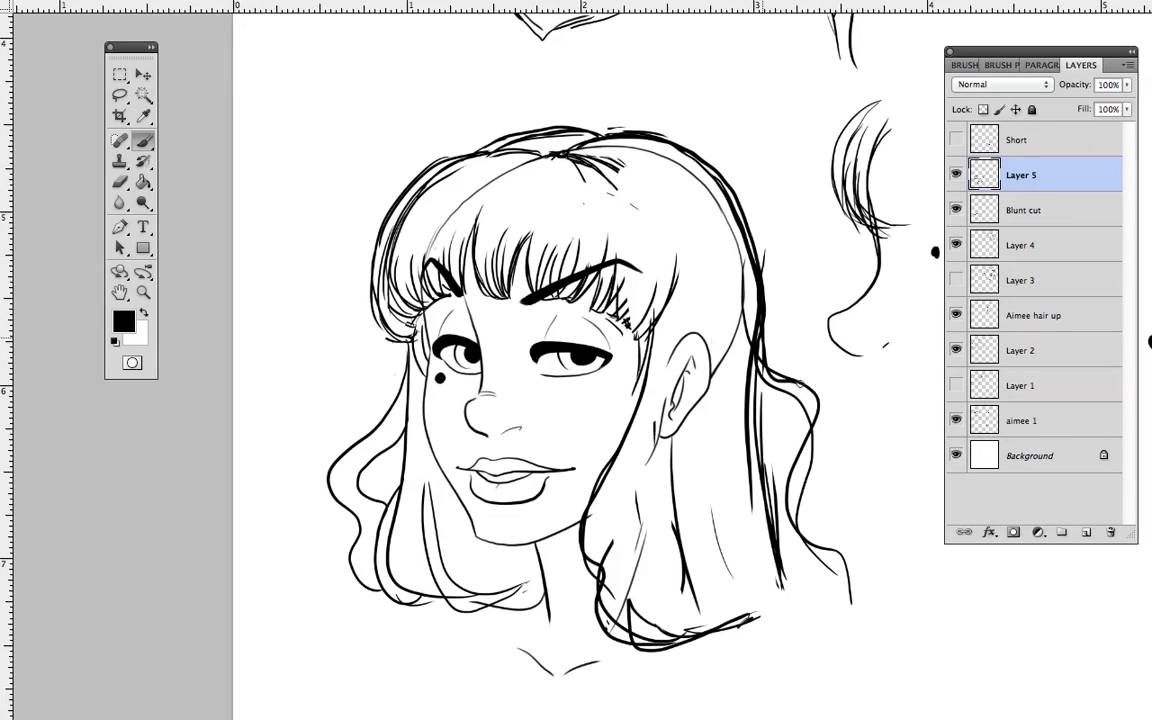
Step: Add wavy strands sweeping outward along the back of the near-side hair
left_click_drag(793, 382, 876, 550)
left_click_drag(805, 492, 674, 395)
mouse_move(805, 468)
left_mouse_down()
mouse_move(806, 489)
mouse_move(975, 572)
left_mouse_up()
Step: Add a new layer above the sketch, lower Layer 5's opacity to a light grey, and make Layer 6 active
left_click(1086, 532)
left_click(1045, 222)
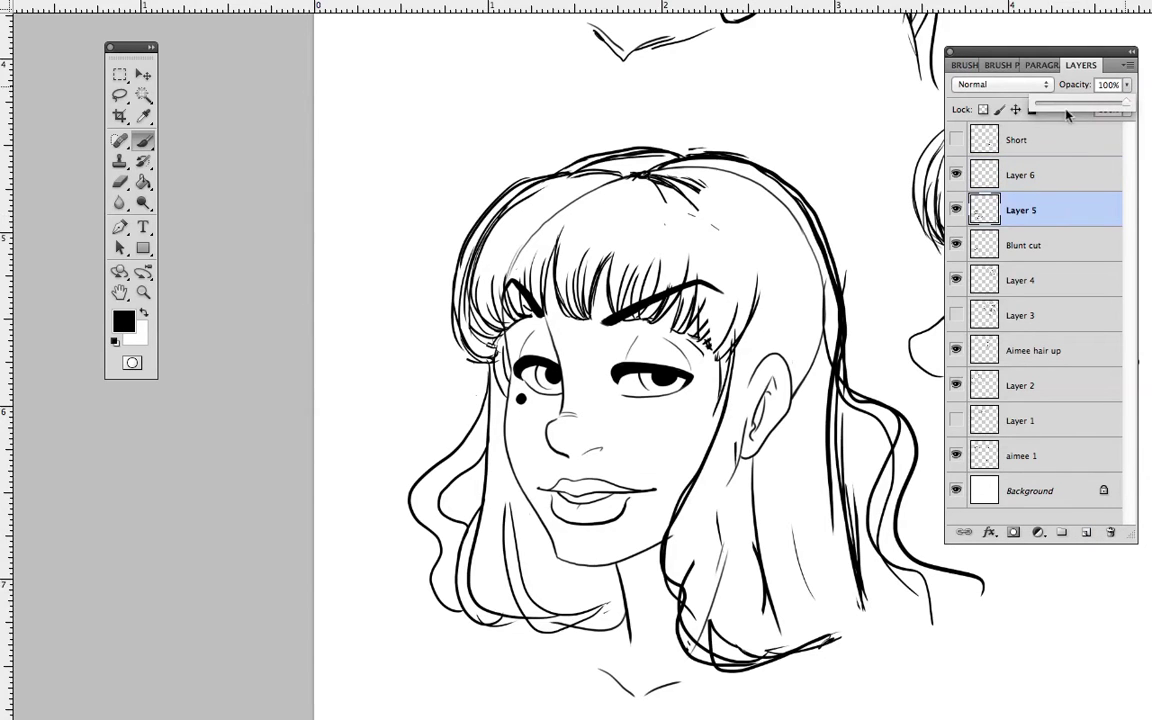
left_click_drag(1070, 85, 960, 100)
left_click(1012, 180)
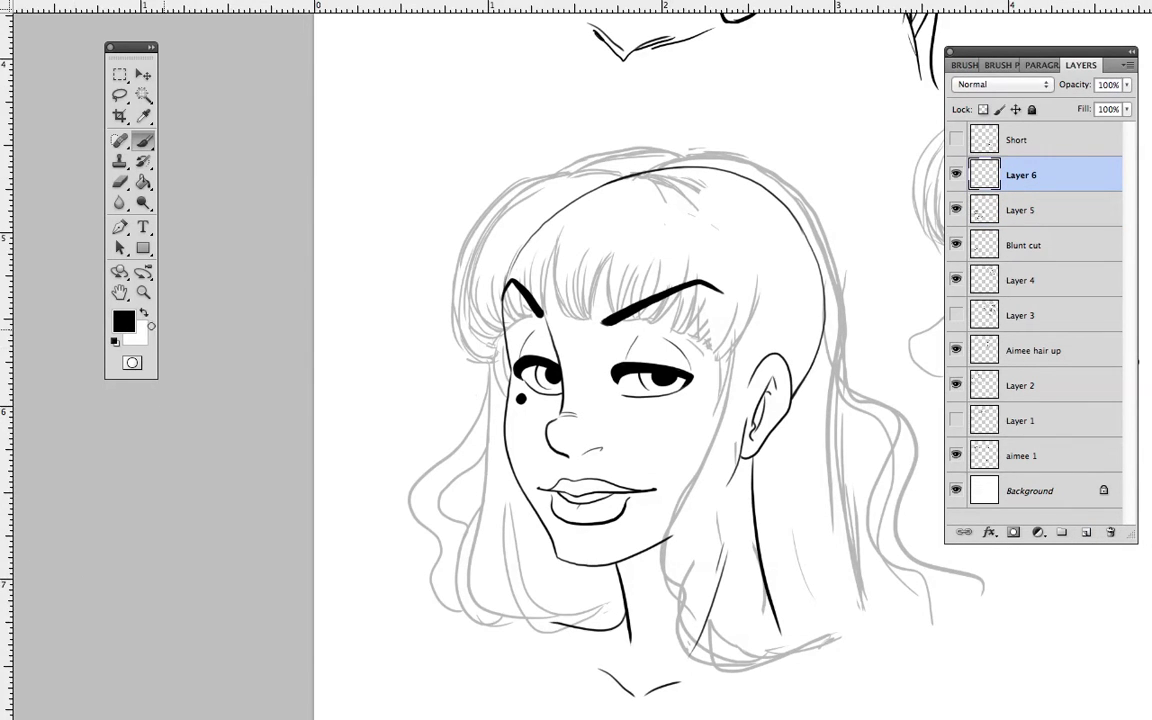
Step: Ink the strands at the crown and the rounded double contour down the far side of the fringe
key("z")
left_click(740, 244)
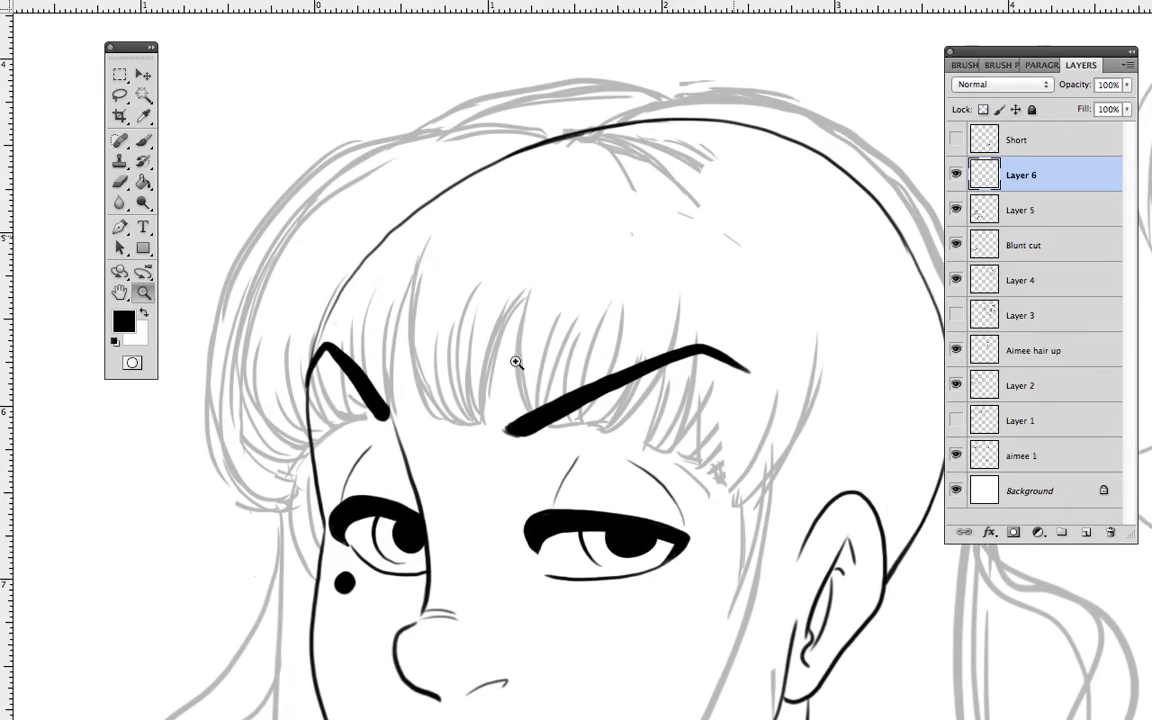
scroll(614, 442, "up", 5)
scroll(614, 442, "left", 5)
left_click(140, 141)
scroll(674, 386, "down", 4)
scroll(674, 386, "right", 5)
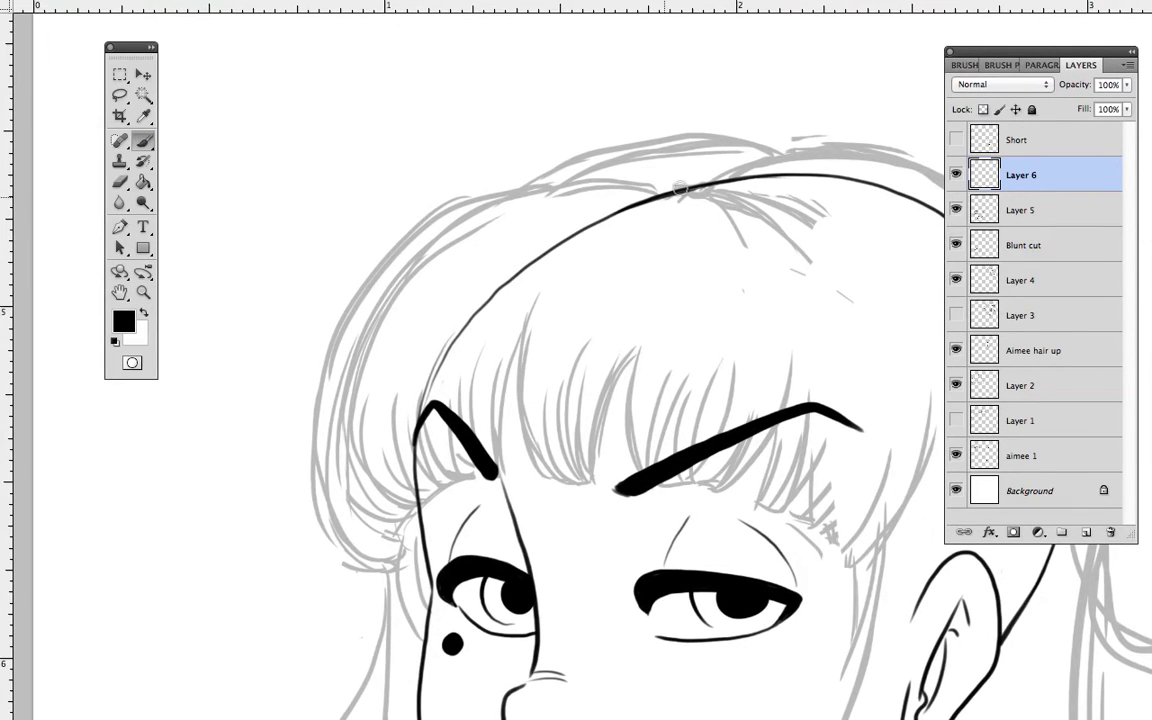
left_click_drag(685, 189, 573, 252)
left_click_drag(650, 183, 509, 243)
mouse_move(569, 184)
left_mouse_down()
mouse_move(373, 268)
mouse_move(365, 565)
left_mouse_up()
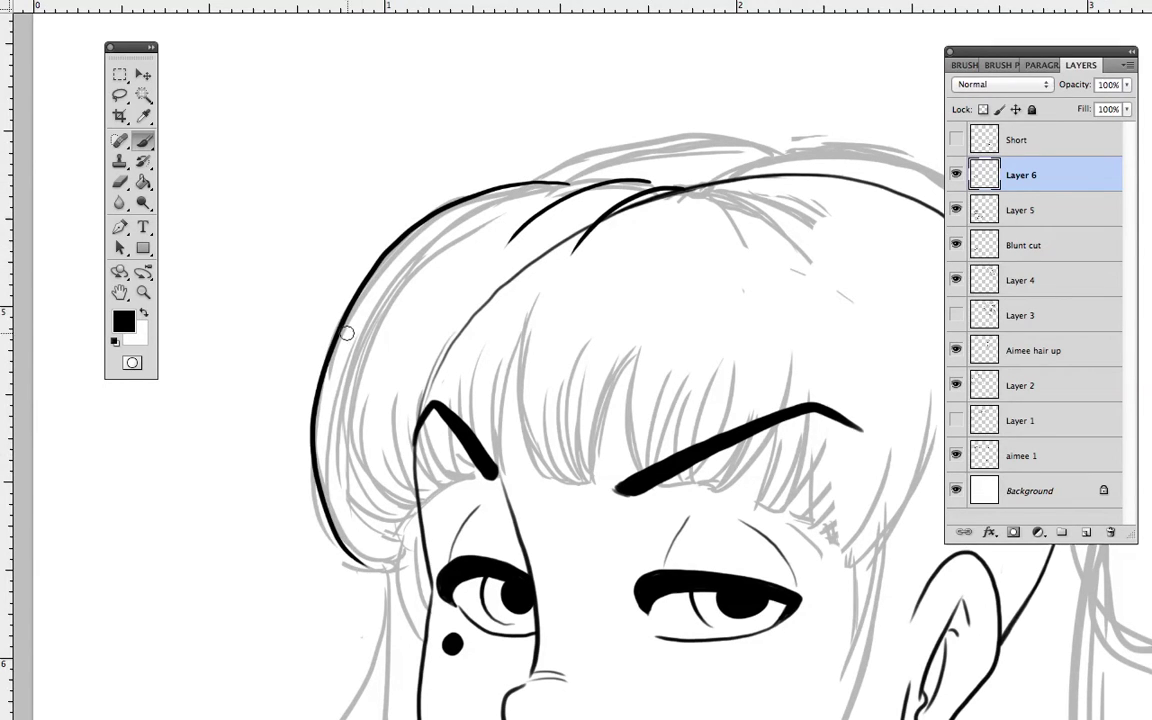
mouse_move(300, 312)
left_mouse_down()
mouse_move(318, 495)
mouse_move(360, 565)
left_mouse_up()
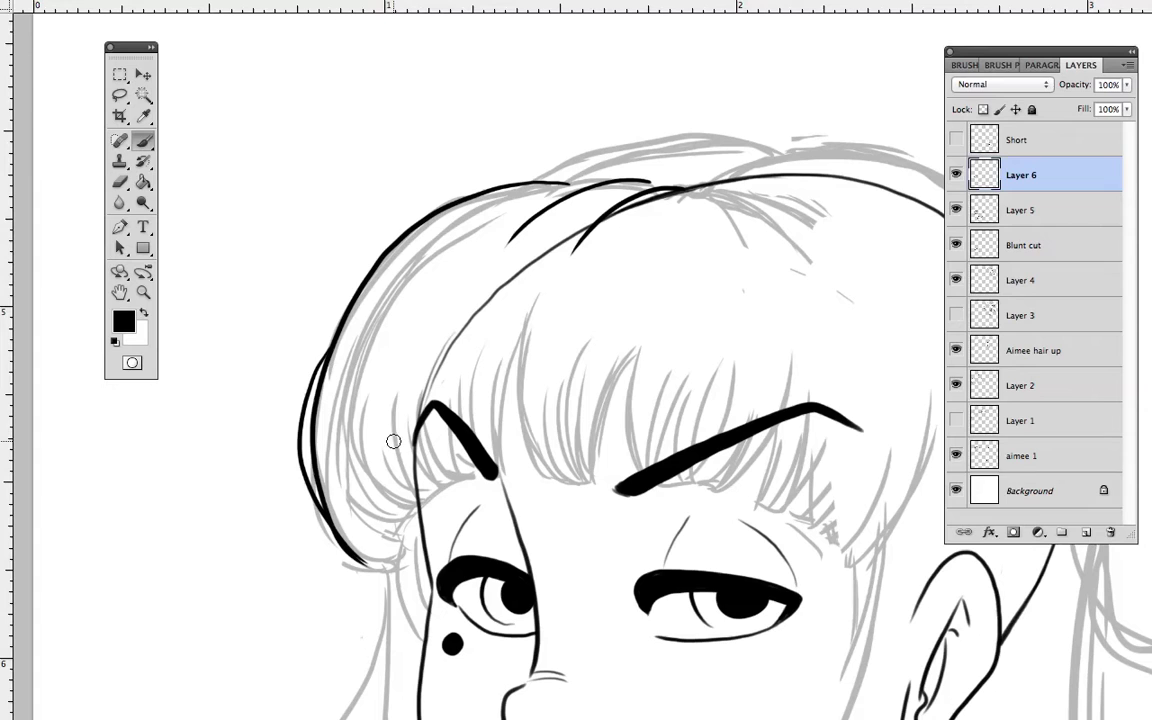
key("ctrl+z")
mouse_move(330, 340)
left_mouse_down()
mouse_move(298, 450)
mouse_move(365, 570)
left_mouse_up()
Step: Ink the tapered fringe clump above the nose with its inner strands on Layer 6
left_click_drag(680, 453, 560, 406)
left_click_drag(425, 432, 424, 250)
mouse_move(442, 327)
left_mouse_down()
mouse_move(428, 437)
mouse_move(450, 352)
left_mouse_up()
mouse_move(453, 435)
left_mouse_down()
mouse_move(465, 340)
mouse_move(560, 262)
left_mouse_up()
left_click_drag(459, 436, 420, 424)
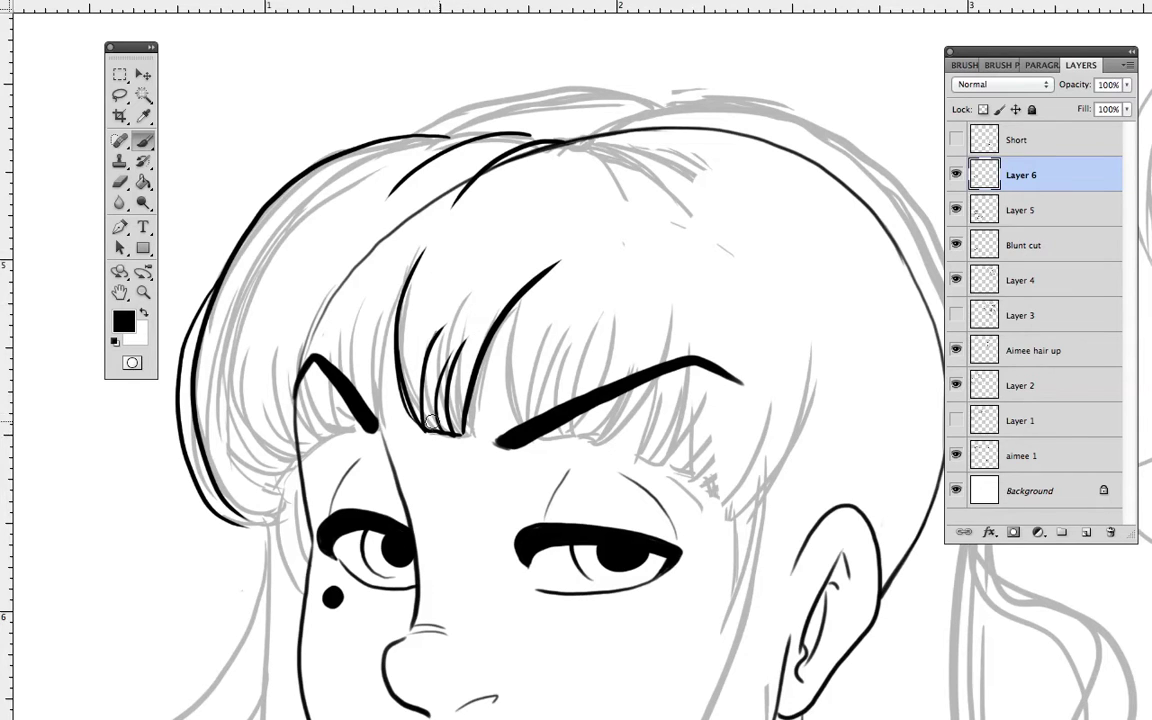
left_click_drag(427, 424, 442, 410)
Step: Ink the next fringe clump over the near eyebrow and fill it with short tapered strands
mouse_move(519, 299)
left_mouse_down()
mouse_move(527, 426)
mouse_move(618, 440)
mouse_move(678, 315)
left_mouse_up()
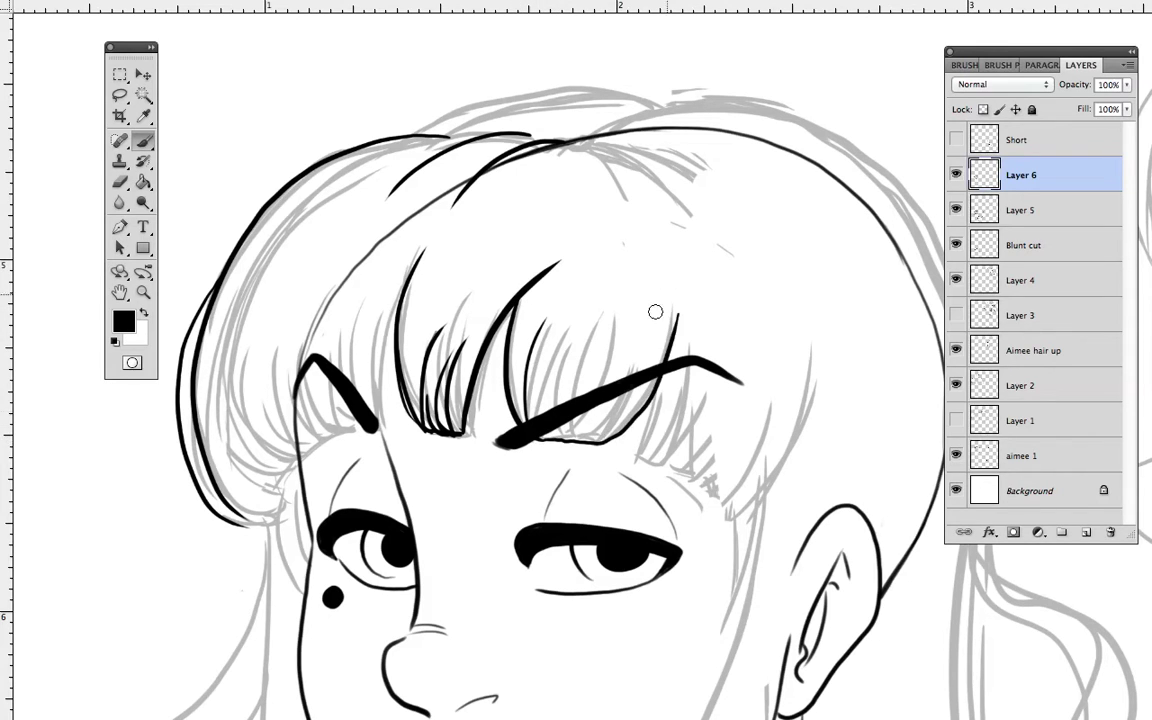
left_click_drag(586, 447, 593, 430)
key("ctrl+z")
mouse_move(587, 444)
left_mouse_down()
mouse_move(616, 388)
mouse_move(676, 338)
left_mouse_up()
mouse_move(584, 446)
left_mouse_down()
mouse_move(606, 366)
mouse_move(573, 367)
left_mouse_up()
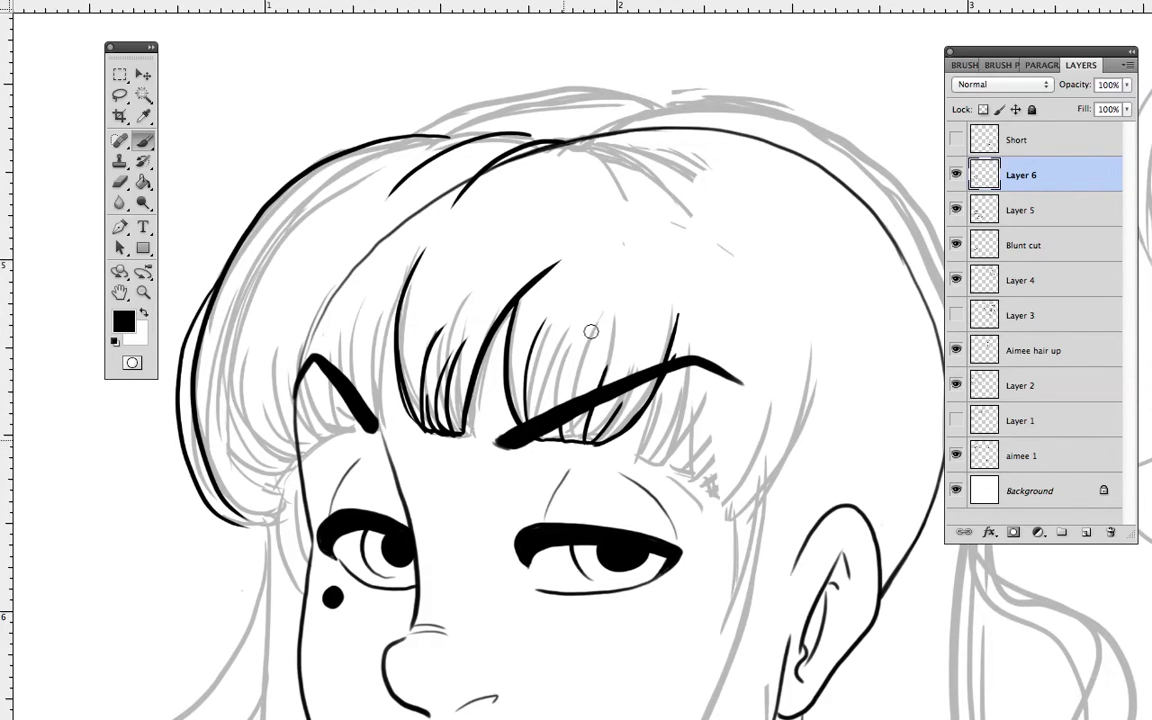
left_click_drag(550, 441, 550, 332)
left_click_drag(535, 422, 530, 345)
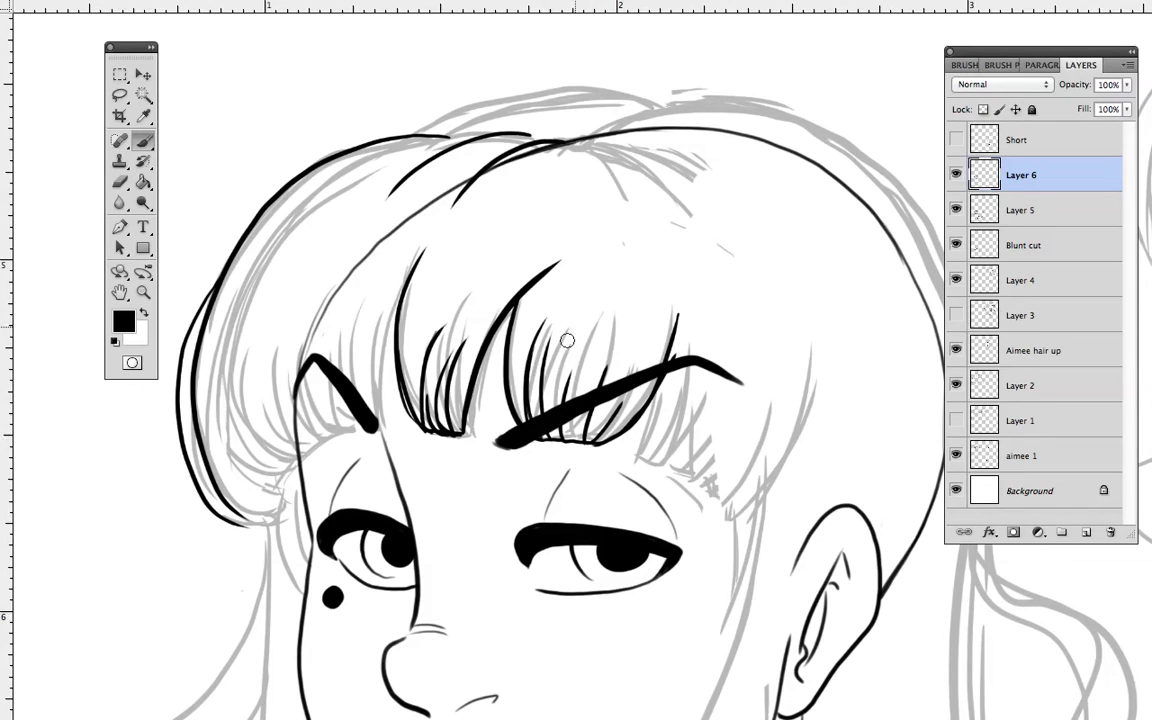
mouse_move(567, 445)
left_mouse_down()
mouse_move(584, 393)
mouse_move(604, 408)
mouse_move(588, 400)
left_mouse_up()
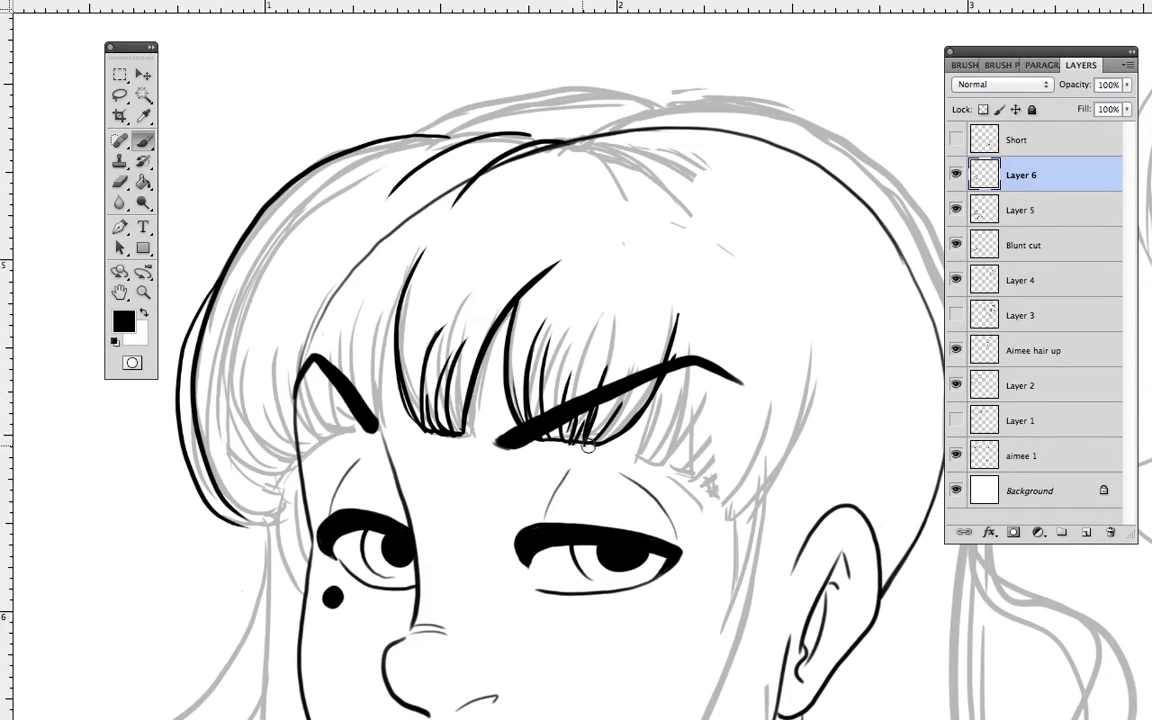
Step: Draw a sample curved hair clump with a pointed tip on the blank canvas beside the far side of the head
left_click_drag(532, 378, 798, 352)
mouse_move(430, 125)
left_mouse_down()
mouse_move(350, 283)
mouse_move(400, 287)
left_mouse_up()
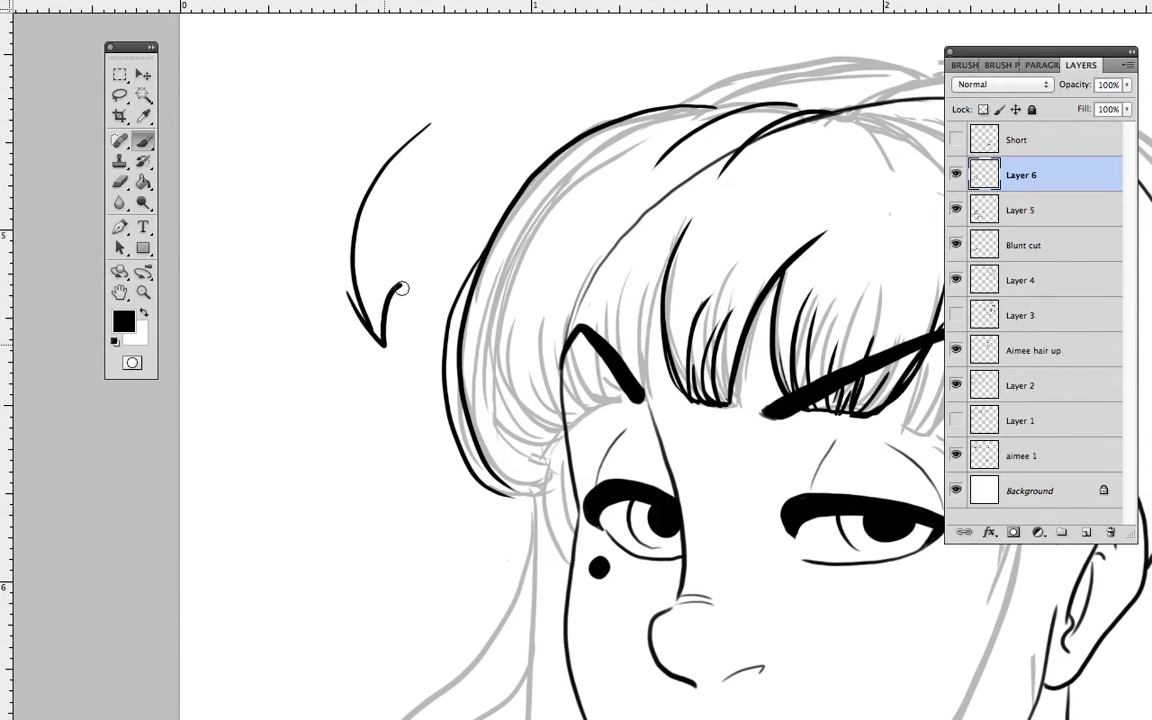
left_click_drag(822, 489, 567, 474)
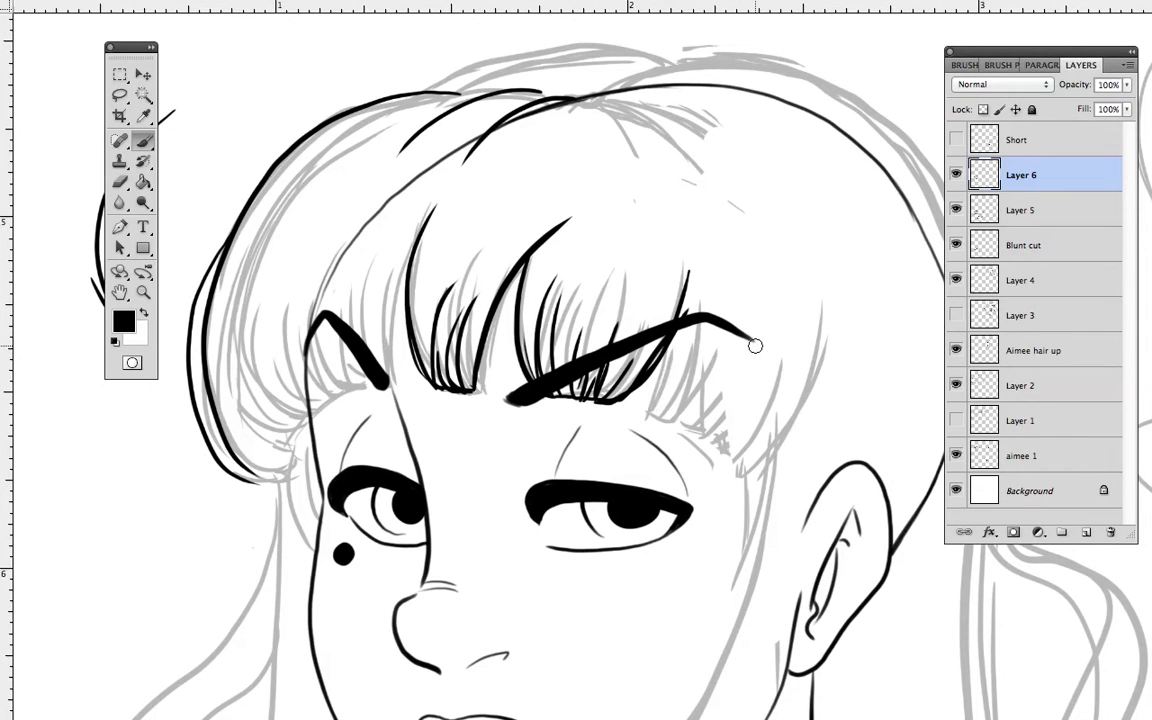
Step: Ink the overlapping fringe strands from the end of the near eyebrow toward the temple
mouse_move(671, 346)
left_mouse_down()
mouse_move(648, 413)
mouse_move(678, 415)
left_mouse_up()
left_click_drag(738, 296, 676, 417)
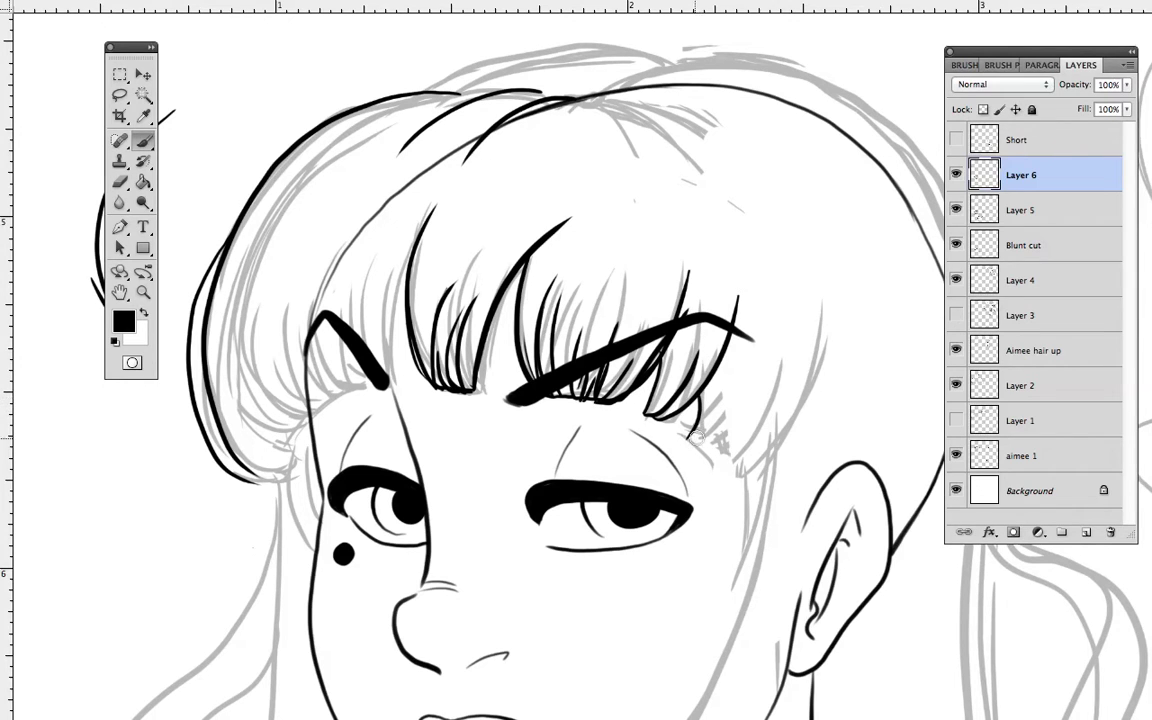
left_click_drag(766, 321, 713, 440)
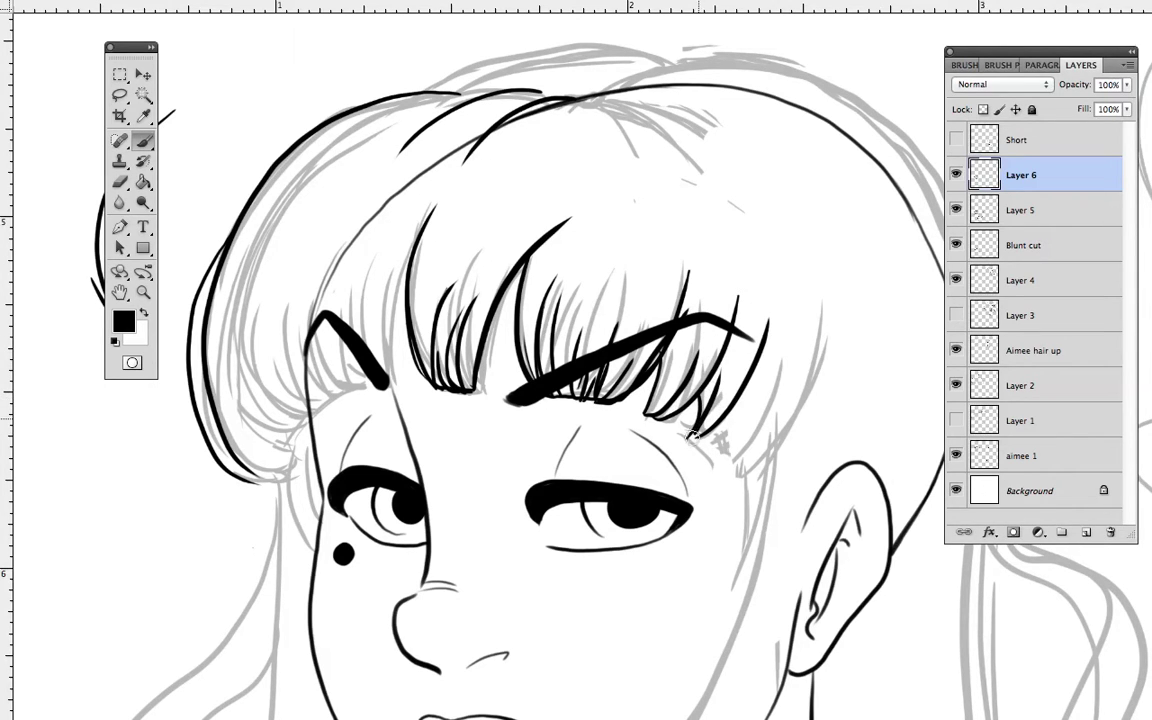
left_click_drag(716, 421, 719, 446)
left_click_drag(767, 353, 716, 449)
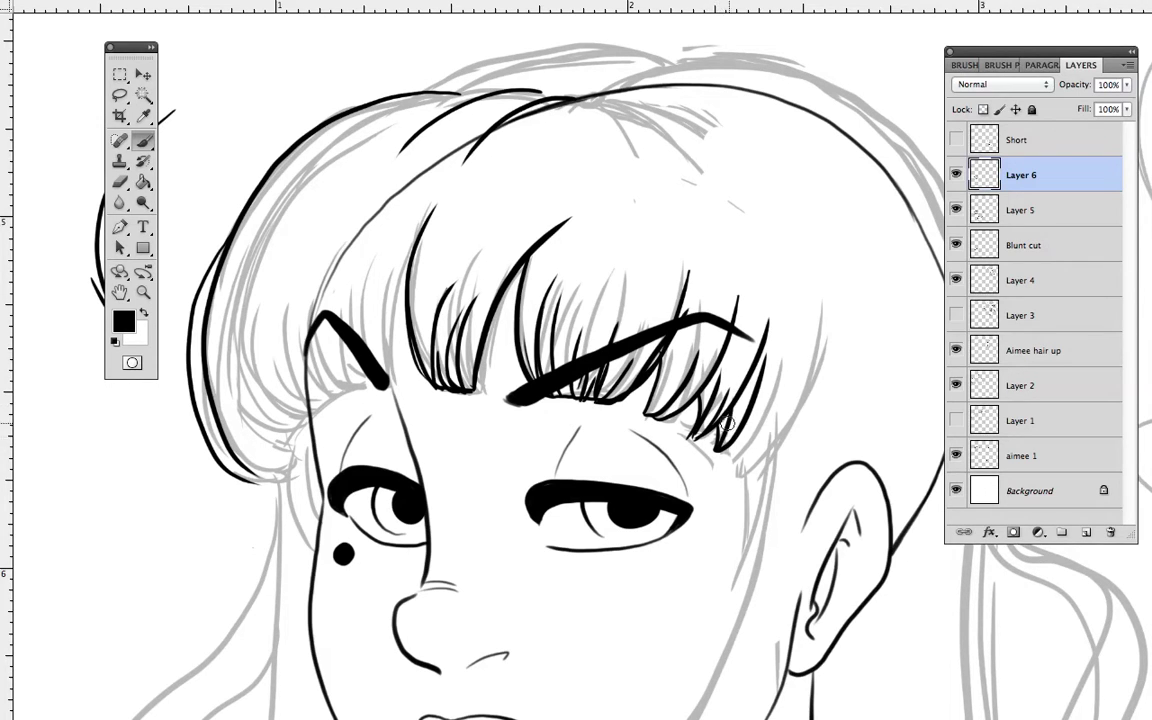
mouse_move(790, 293)
left_mouse_down()
mouse_move(733, 448)
mouse_move(770, 190)
left_mouse_up()
Step: Ink curved fringe strands over the far eyebrow out to the far-side contour
left_click_drag(397, 320, 394, 389)
left_click_drag(355, 334, 378, 212)
left_click_drag(376, 366, 392, 259)
left_click_drag(480, 312, 633, 290)
left_click_drag(468, 318, 480, 215)
mouse_move(455, 346)
left_mouse_down()
mouse_move(384, 290)
mouse_move(378, 226)
mouse_move(460, 376)
mouse_move(404, 308)
left_mouse_up()
left_click_drag(464, 396, 416, 222)
left_click_drag(387, 294, 451, 408)
left_click_drag(392, 350, 443, 425)
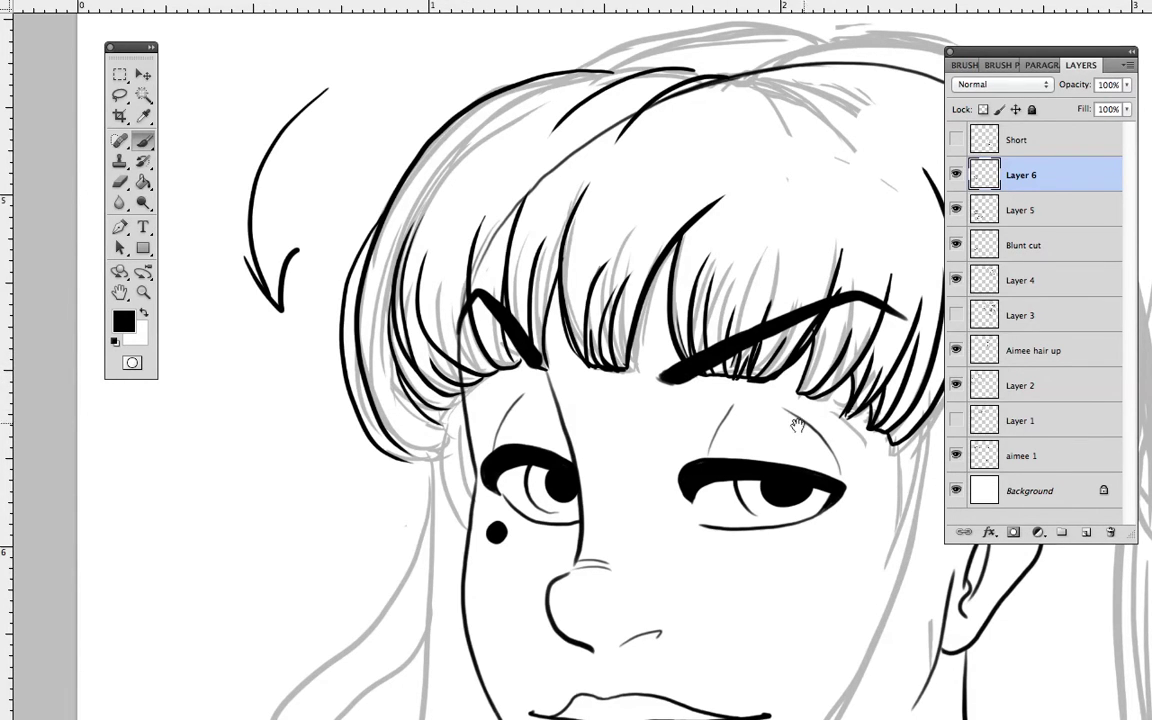
Step: Ink the near front lock from the end of the fringe down past the jaw to the neck
left_click_drag(797, 425, 745, 408)
left_click_drag(660, 441, 745, 235)
scroll(737, 318, "up", 1)
mouse_move(722, 189)
left_mouse_down()
mouse_move(712, 298)
mouse_move(725, 267)
mouse_move(607, 532)
left_mouse_up()
scroll(654, 359, "down", 6)
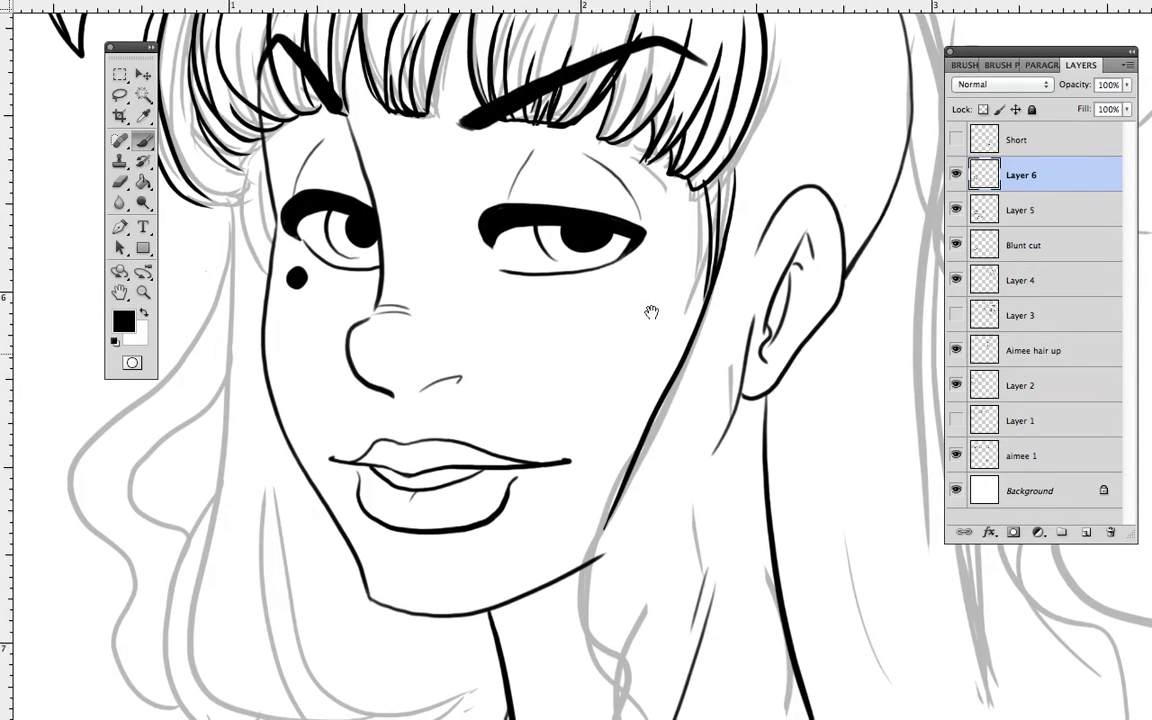
left_click_drag(605, 355, 607, 590)
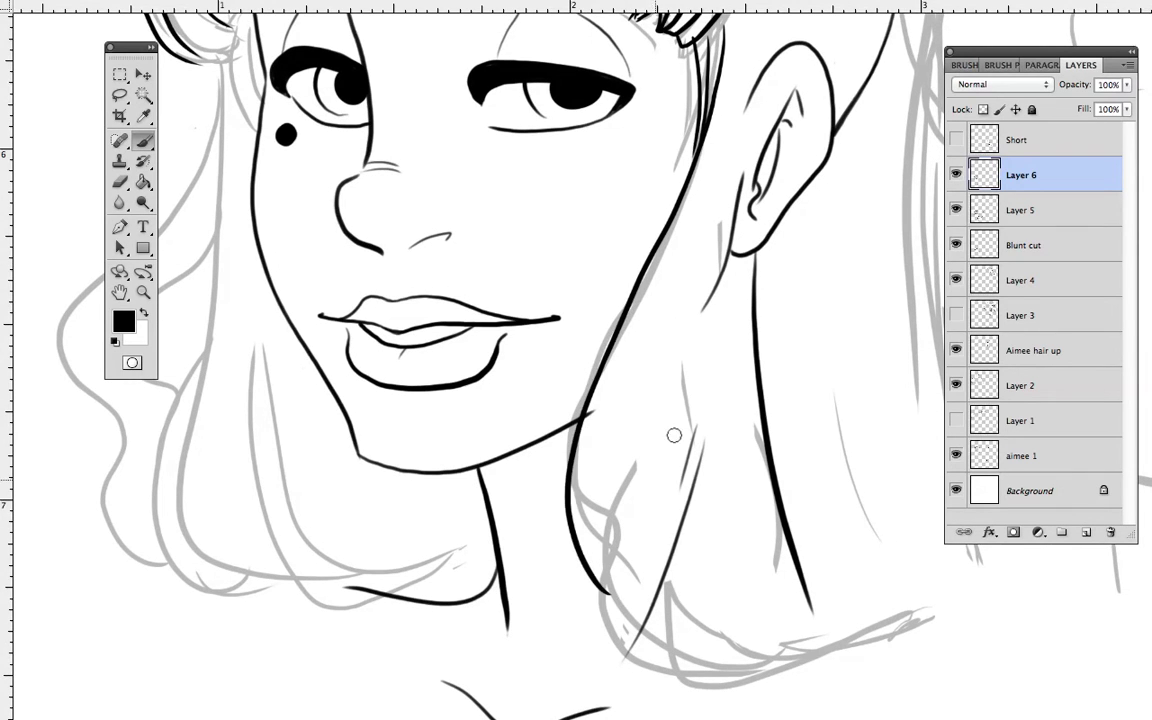
Step: Ink strands over and behind the ear and the curled lower ends of the near-side hair
scroll(748, 172, "up", 6)
left_click_drag(712, 150, 731, 592)
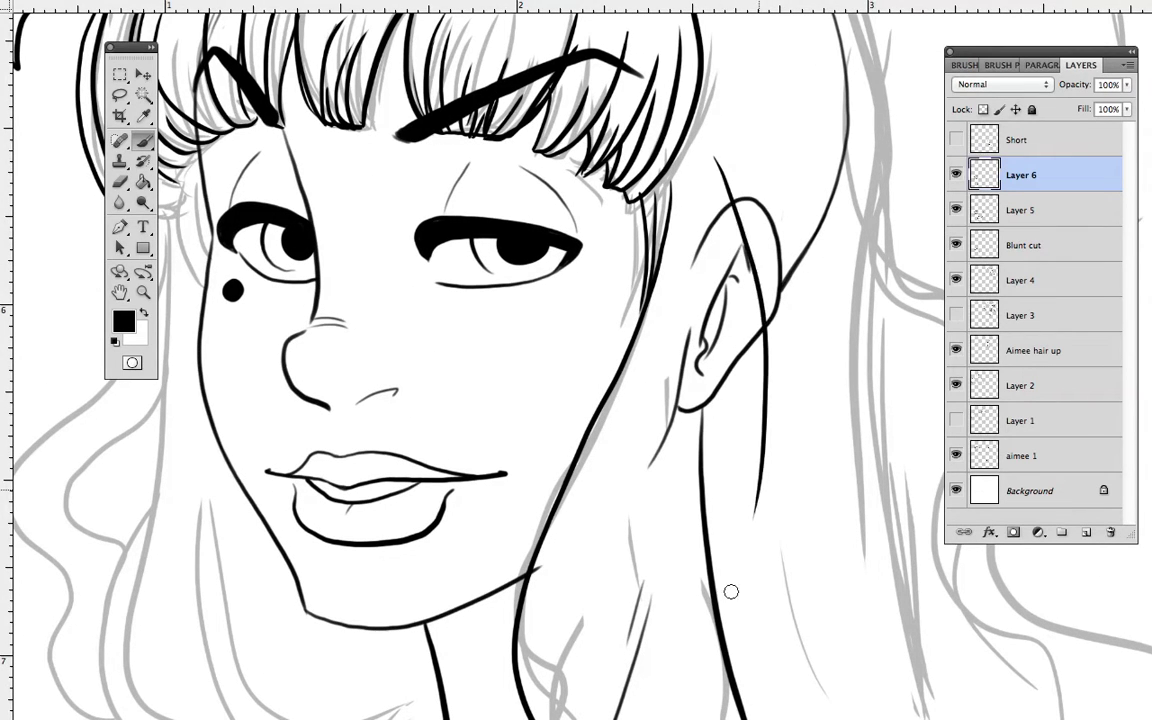
mouse_move(692, 142)
left_mouse_down()
mouse_move(717, 287)
mouse_move(715, 362)
left_mouse_up()
left_click_drag(688, 166, 710, 362)
mouse_move(788, 48)
left_mouse_down()
mouse_move(779, 278)
mouse_move(810, 180)
left_mouse_up()
mouse_move(798, 486)
left_mouse_down()
mouse_move(780, 312)
mouse_move(766, 288)
mouse_move(710, 368)
mouse_move(879, 479)
left_mouse_up()
mouse_move(567, 323)
left_mouse_down()
mouse_move(527, 545)
mouse_move(699, 609)
mouse_move(846, 545)
mouse_move(872, 492)
left_mouse_up()
left_click_drag(700, 466, 958, 470)
Step: Ink the far-side hair as a wavy outer lock, a pointed inner lock and a rounded lower edge
left_click_drag(563, 249, 652, 462)
mouse_move(497, 215)
left_mouse_down()
mouse_move(411, 674)
mouse_move(445, 678)
left_mouse_up()
left_click_drag(473, 398, 425, 620)
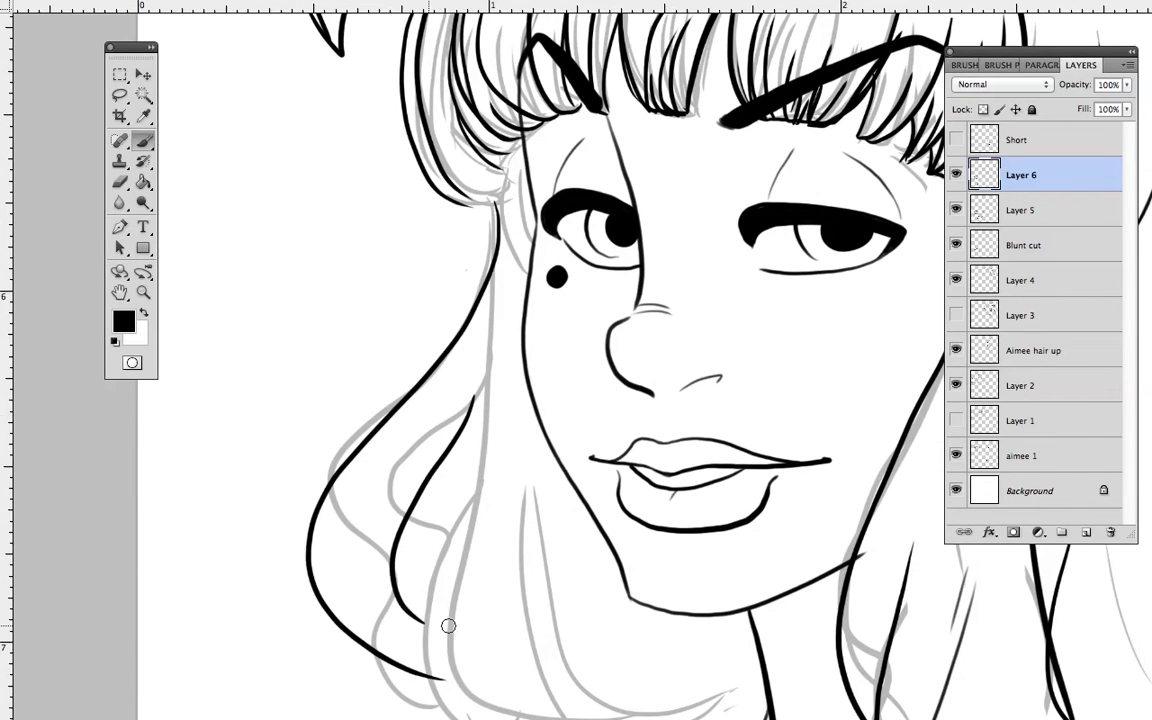
left_click_drag(472, 401, 420, 626)
left_click_drag(565, 530, 562, 519)
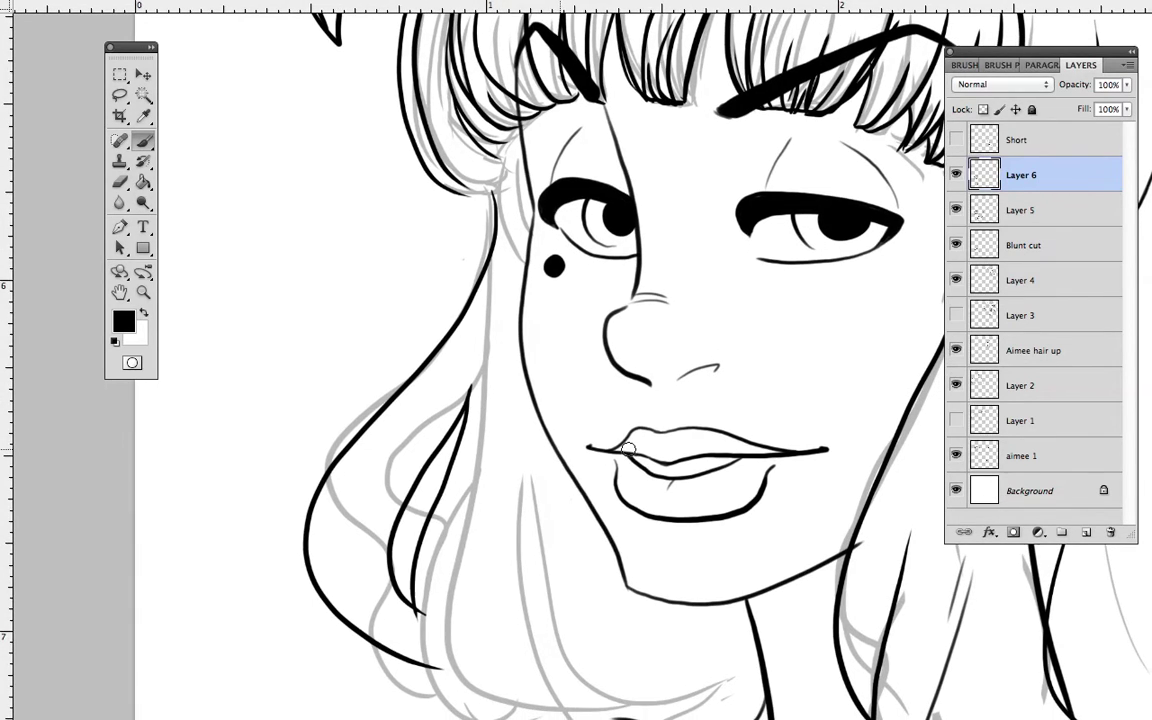
key("ctrl+z")
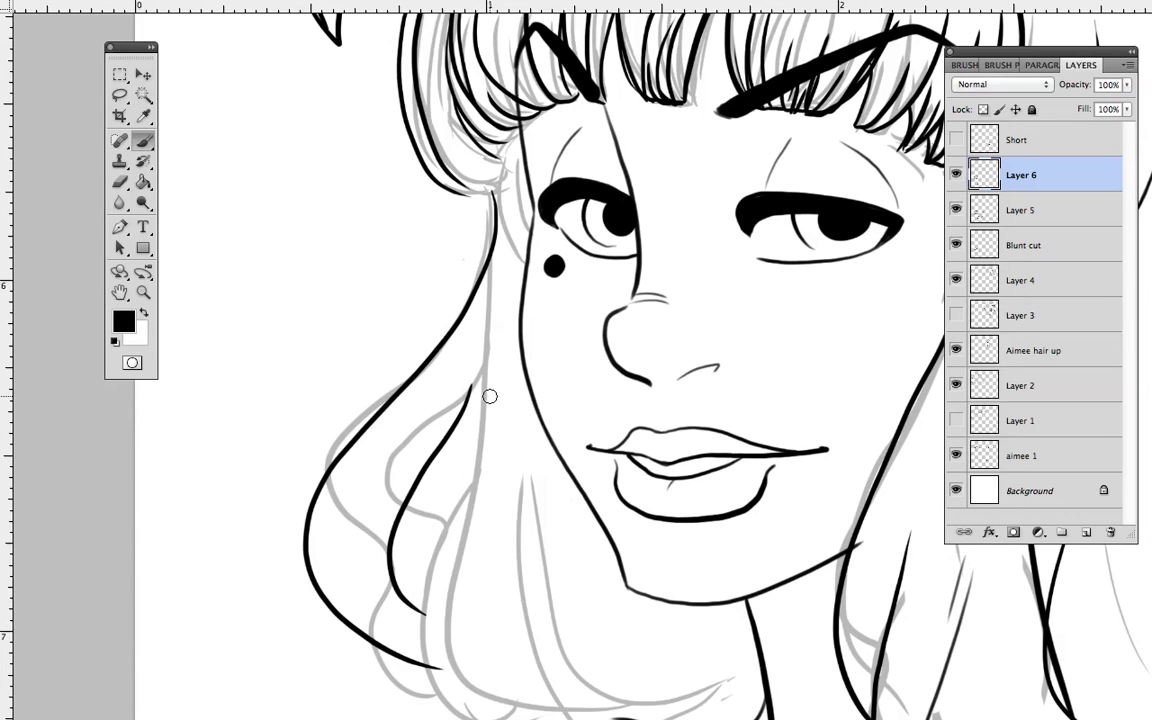
left_click_drag(472, 382, 427, 638)
left_click_drag(583, 560, 566, 463)
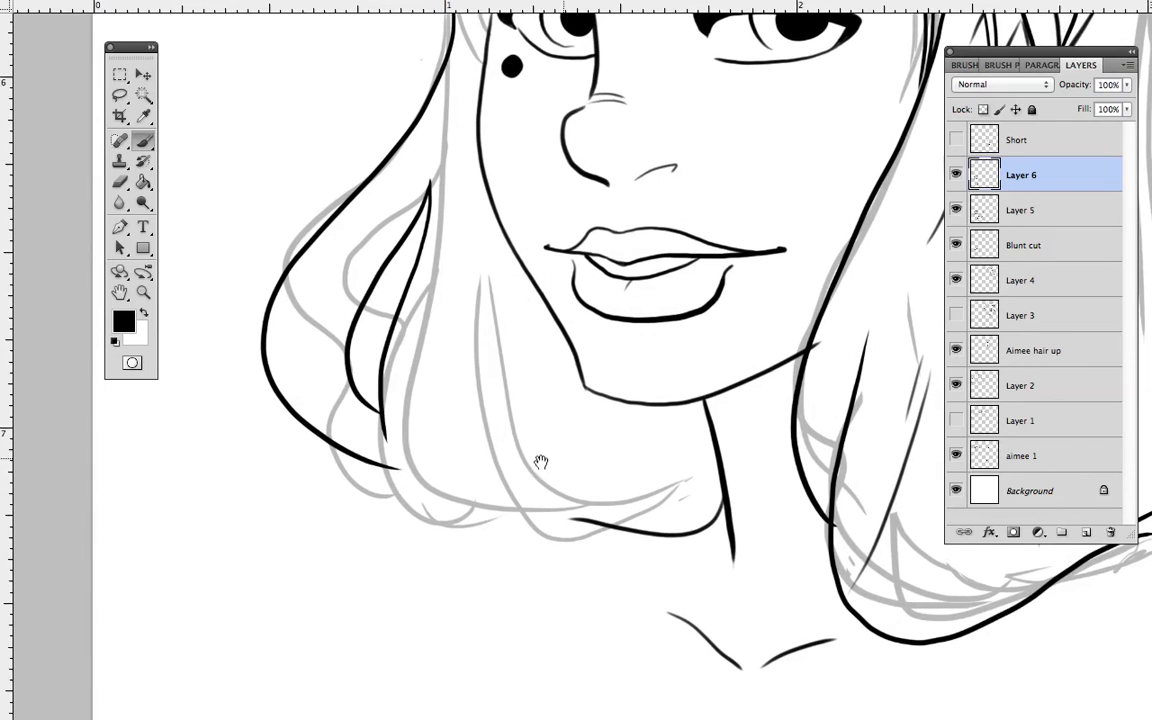
mouse_move(386, 442)
left_mouse_down()
mouse_move(469, 541)
mouse_move(555, 551)
mouse_move(682, 522)
mouse_move(671, 553)
left_mouse_up()
Step: Ink the top contours of the hair on both sides of the crown and mark the parting with short strokes
left_click_drag(570, 526, 366, 617)
mouse_move(621, 117)
left_mouse_down()
mouse_move(662, 109)
mouse_move(759, 119)
mouse_move(836, 172)
mouse_move(922, 400)
left_mouse_up()
mouse_move(630, 108)
left_mouse_down()
mouse_move(485, 94)
mouse_move(349, 148)
left_mouse_up()
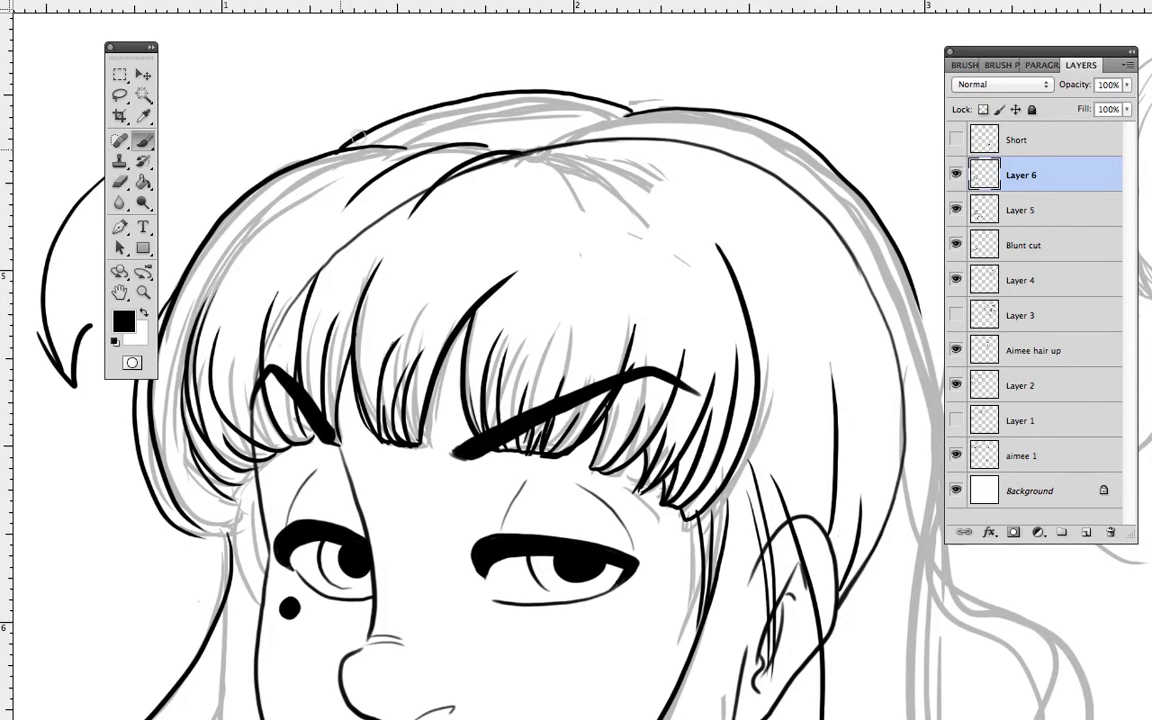
left_click_drag(319, 158, 358, 142)
mouse_move(564, 131)
left_mouse_down()
mouse_move(557, 108)
mouse_move(619, 125)
mouse_move(645, 112)
left_mouse_up()
left_click_drag(864, 200, 668, 178)
Step: Ink the outer contour down the back of the head and flow it into a wavy lock
mouse_move(596, 93)
left_mouse_down()
mouse_move(673, 206)
mouse_move(698, 272)
left_mouse_up()
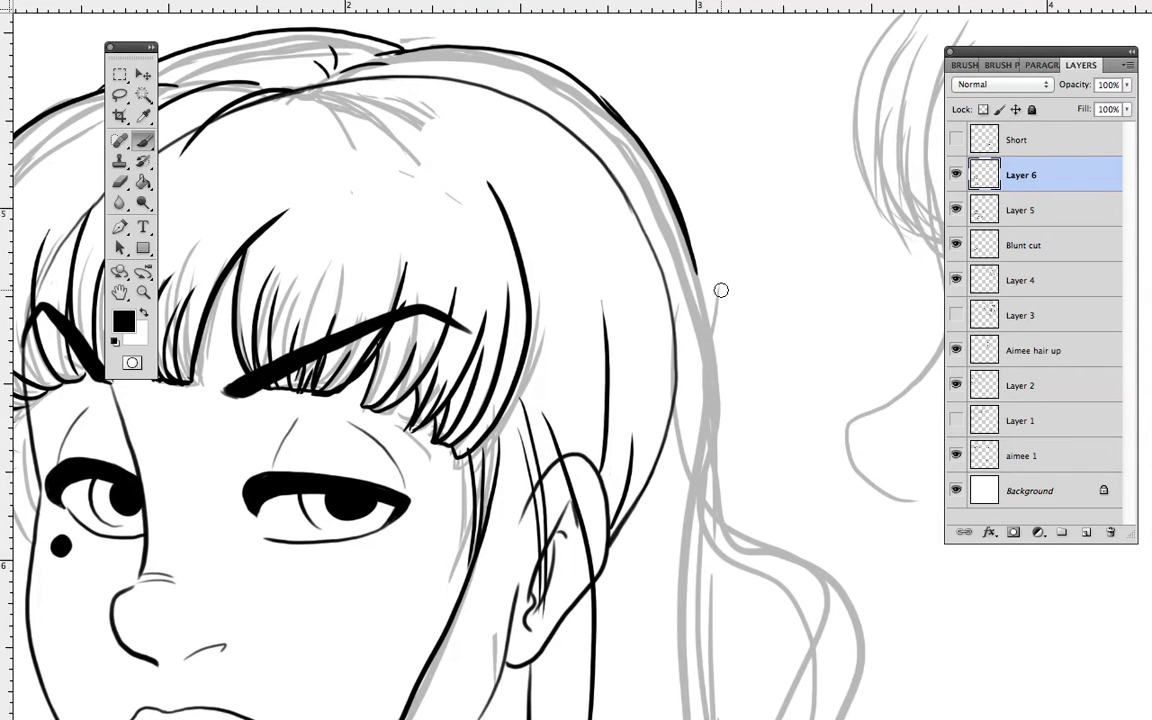
key("ctrl+z")
mouse_move(585, 86)
left_mouse_down()
mouse_move(650, 157)
mouse_move(712, 400)
mouse_move(687, 612)
left_mouse_up()
left_click_drag(735, 427, 761, 309)
scroll(762, 308, "up", 2)
mouse_move(686, 245)
left_mouse_down()
mouse_move(848, 545)
mouse_move(810, 600)
left_mouse_up()
Step: Ink a small inner curl beside the back wavy lock and extend that lock with another wave
mouse_move(765, 427)
left_mouse_down()
mouse_move(791, 485)
mouse_move(766, 527)
left_mouse_up()
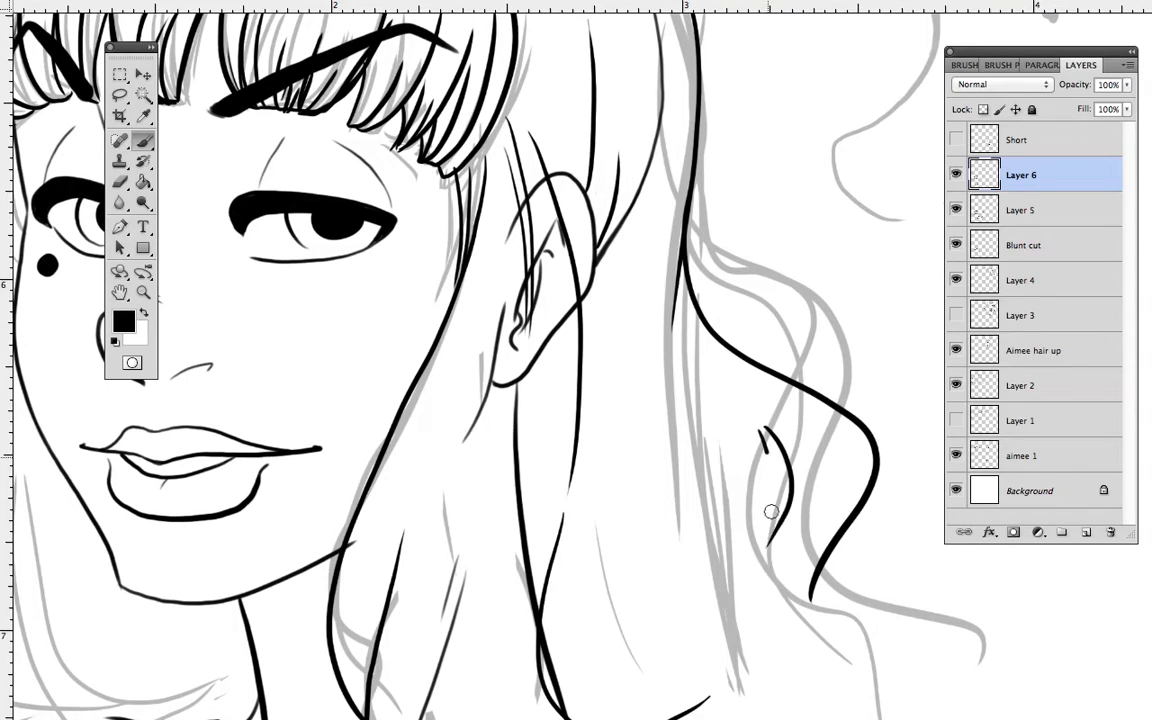
left_click_drag(744, 419, 768, 558)
key("ctrl+z")
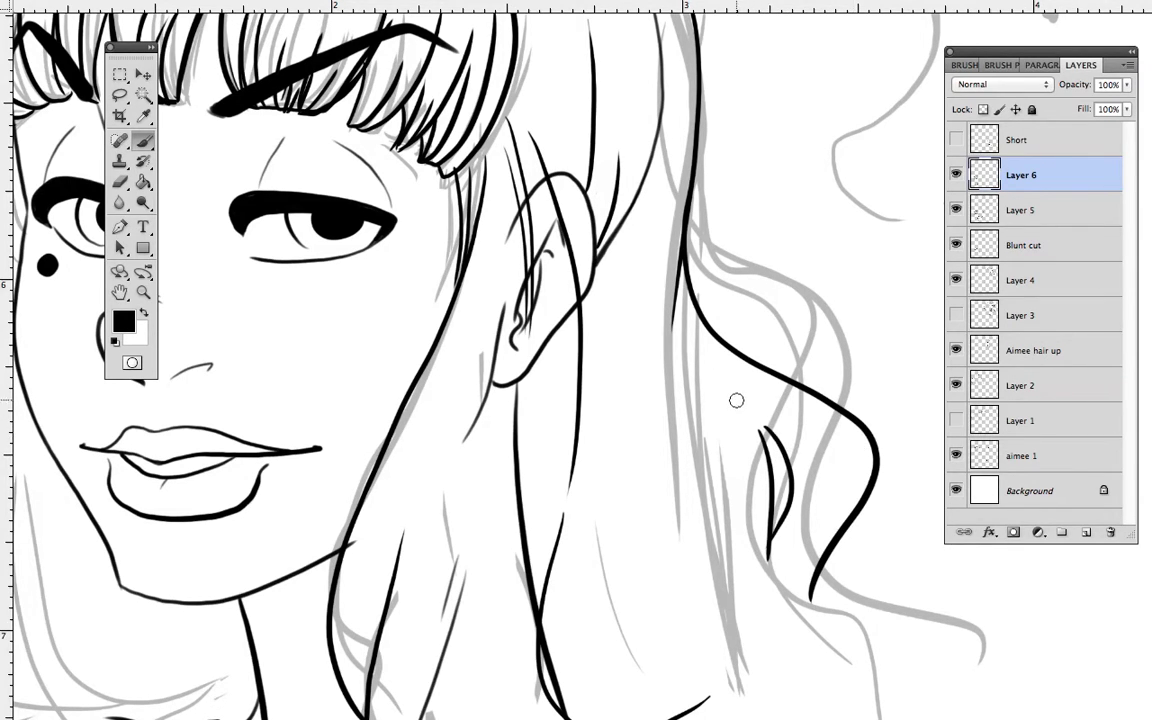
left_click_drag(737, 403, 764, 506)
scroll(820, 450, "down", 5)
scroll(820, 450, "right", 1)
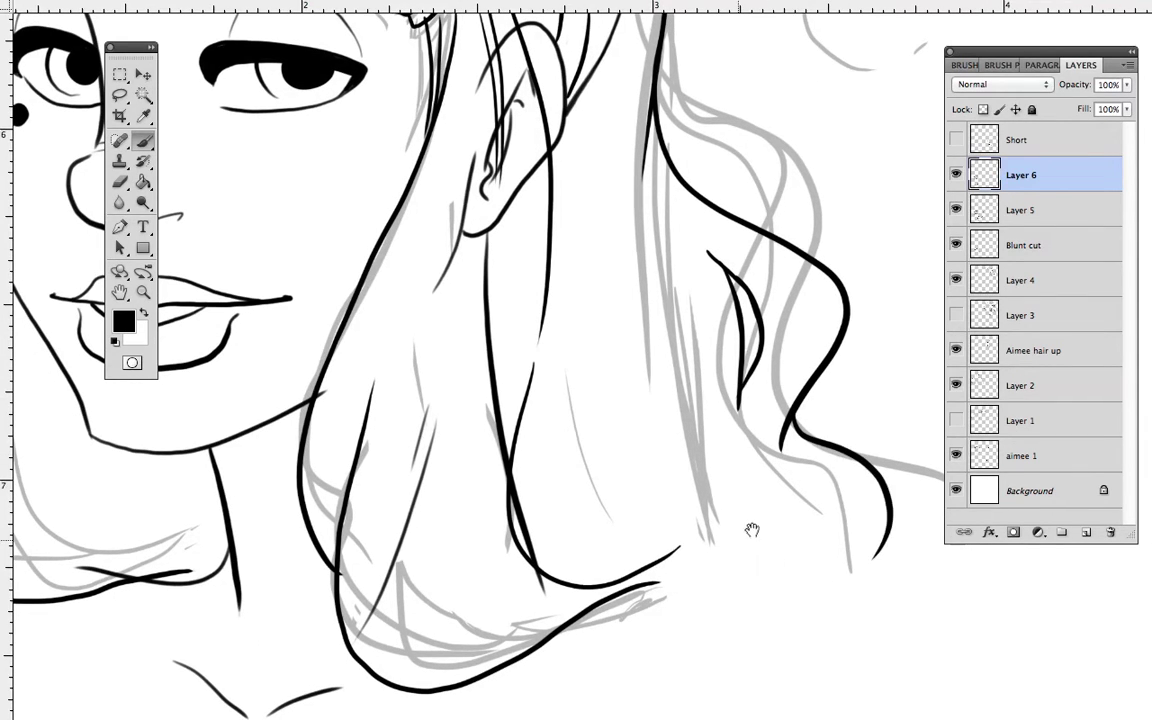
Step: Hide the Layer 5 sketch to review the inked hairstyle on its own
scroll(790, 520, "down", 1)
scroll(790, 520, "left", 3)
scroll(789, 514, "down", 8)
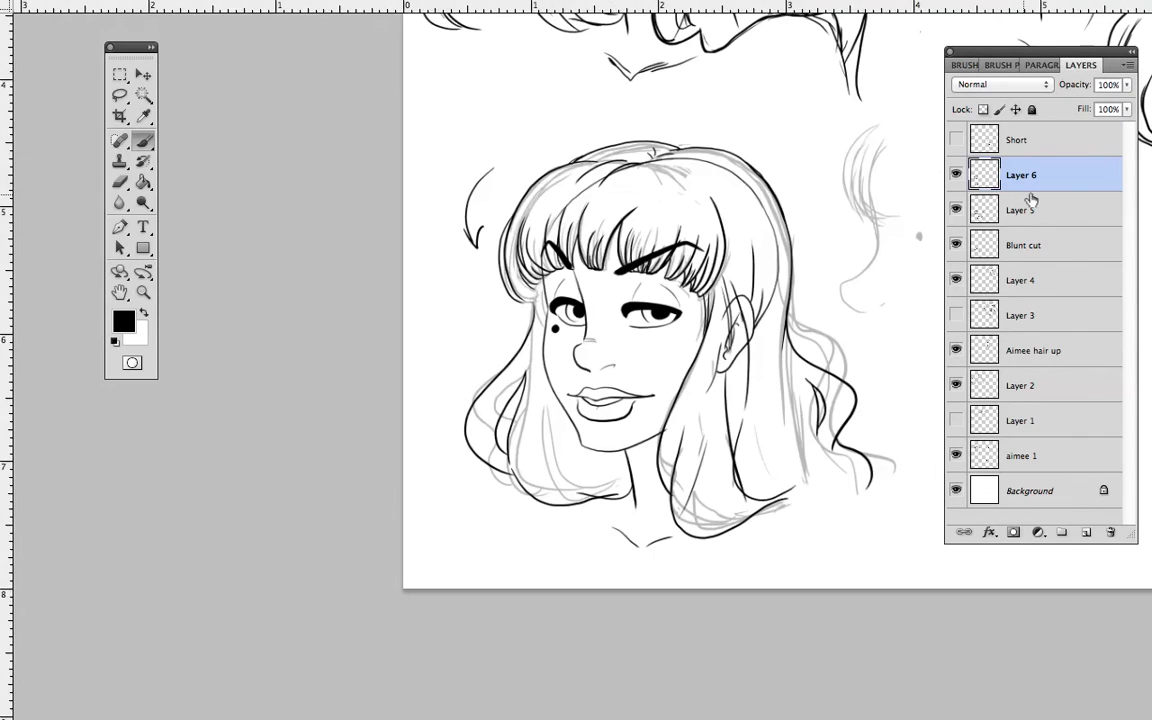
left_click_drag(740, 449, 617, 532)
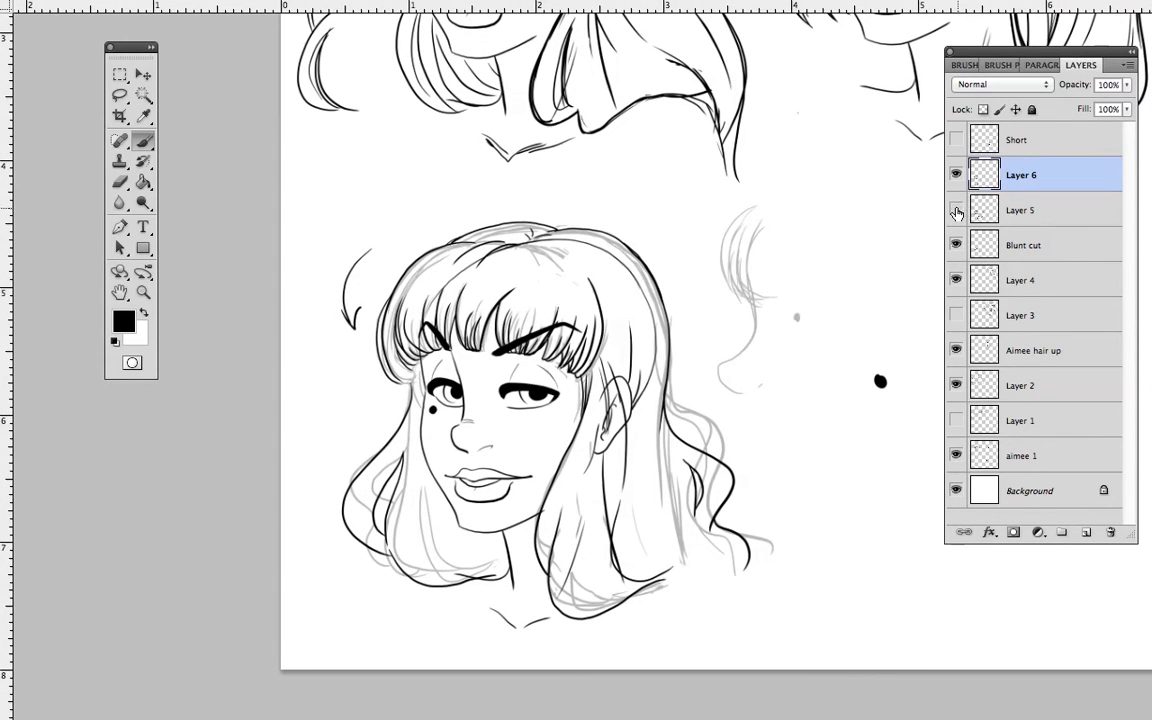
left_click(955, 210)
left_click_drag(767, 545, 776, 510)
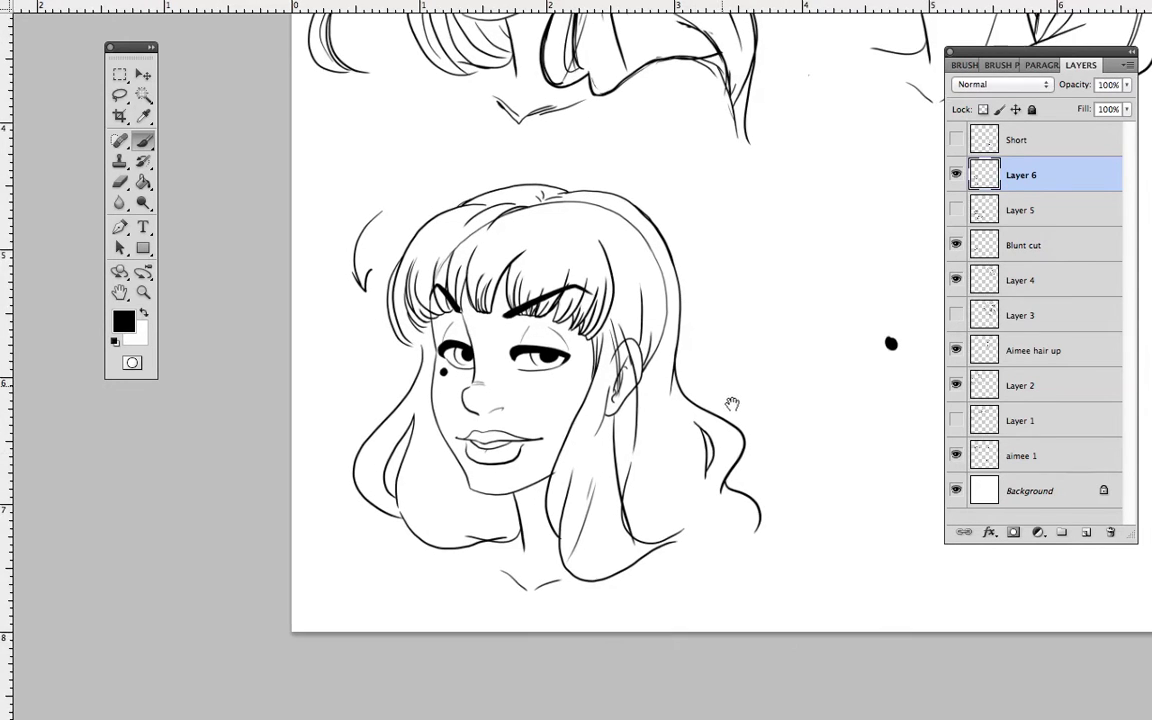
scroll(733, 476, "up", 2)
left_click(145, 295)
left_click_drag(625, 469, 682, 469)
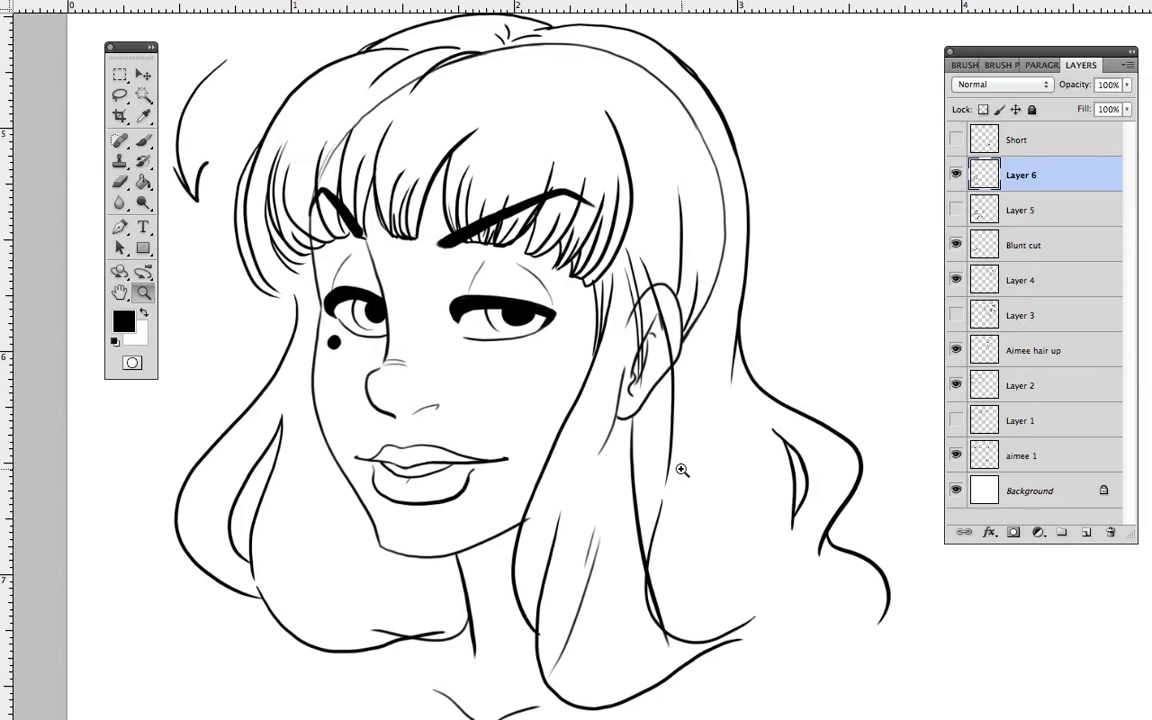
Step: Erase the ear, neck and skull lines that show through the hair on the Blunt cut layer
left_click(1024, 250)
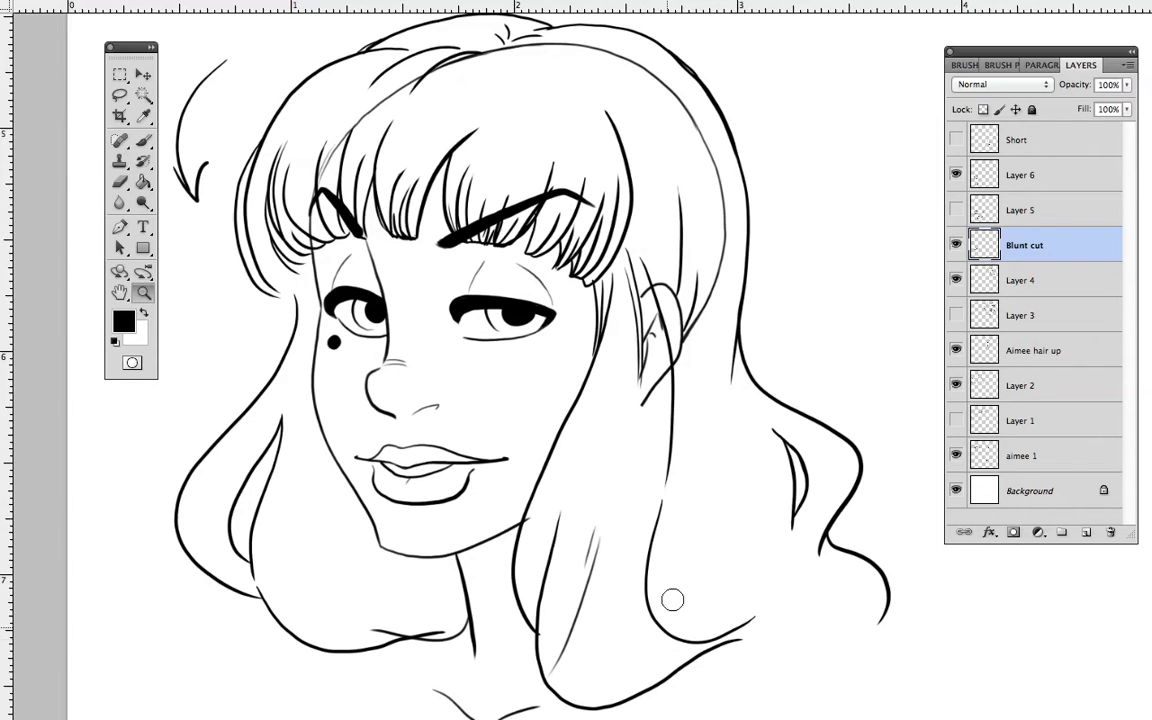
key("ctrl+z")
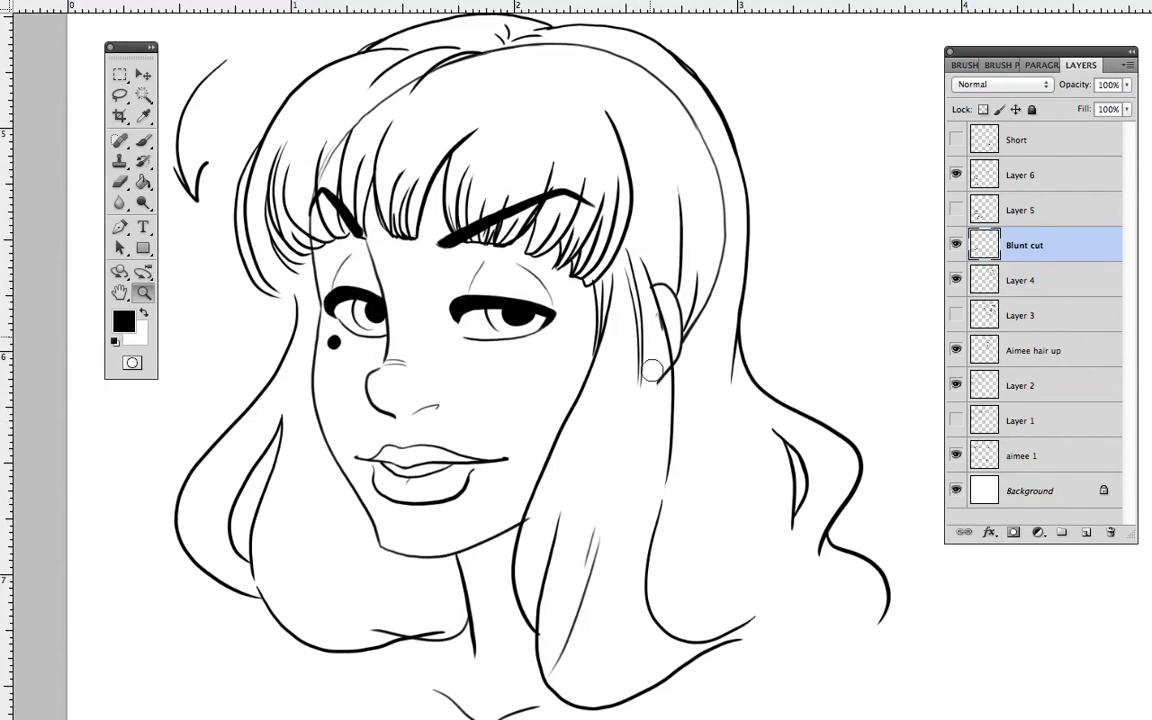
left_click_drag(721, 205, 716, 276)
key("ctrl+z")
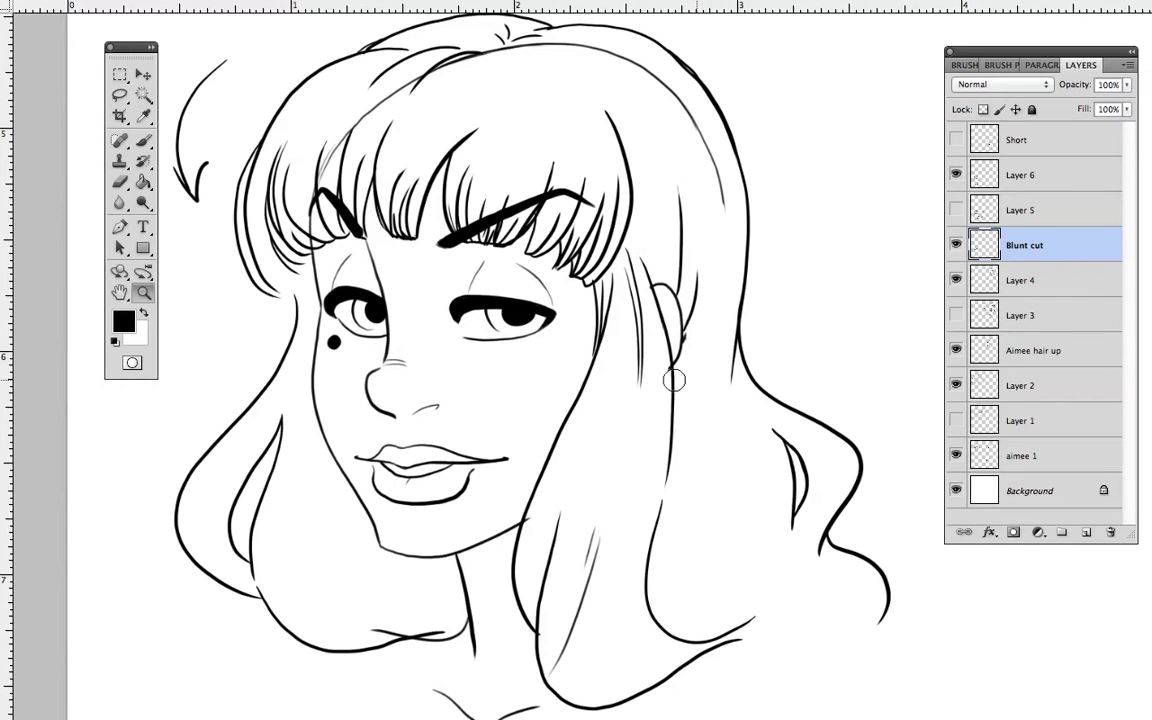
left_click_drag(660, 380, 661, 367)
mouse_move(718, 212)
left_mouse_down()
mouse_move(711, 172)
mouse_move(670, 100)
mouse_move(593, 49)
mouse_move(503, 40)
mouse_move(429, 62)
mouse_move(353, 109)
mouse_move(290, 150)
left_mouse_up()
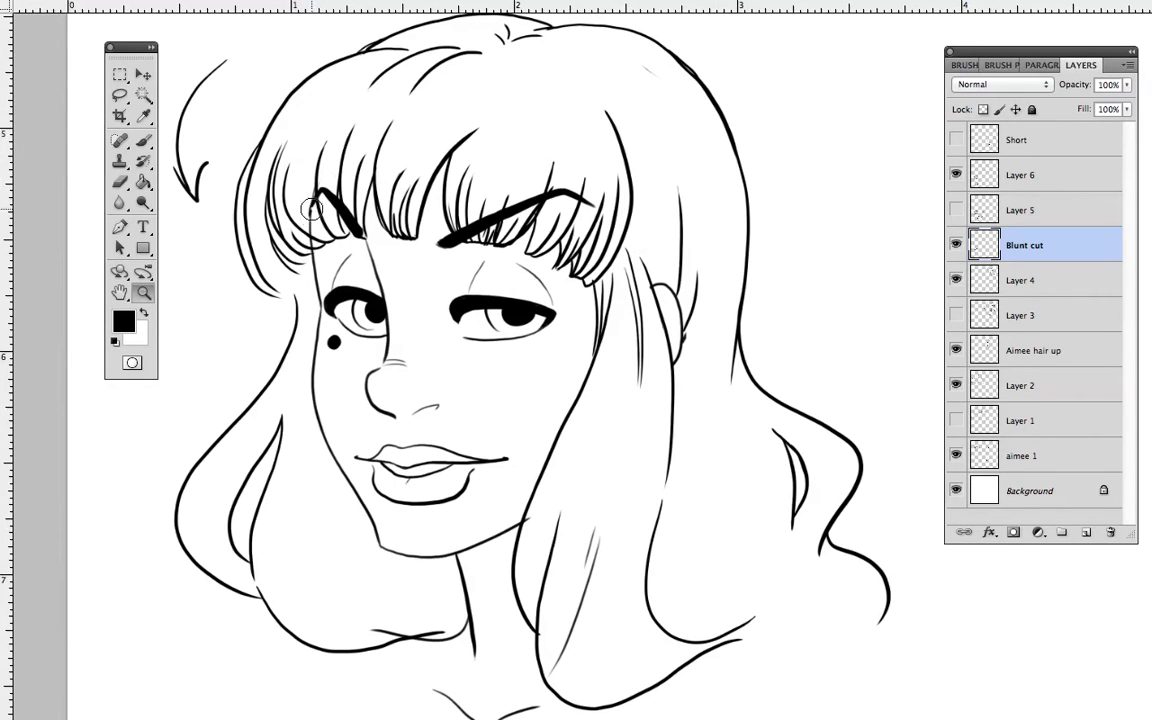
Step: Return to the brush on Layer 6 and ink extra strands at the far end of the fringe
left_click_drag(617, 390, 739, 430)
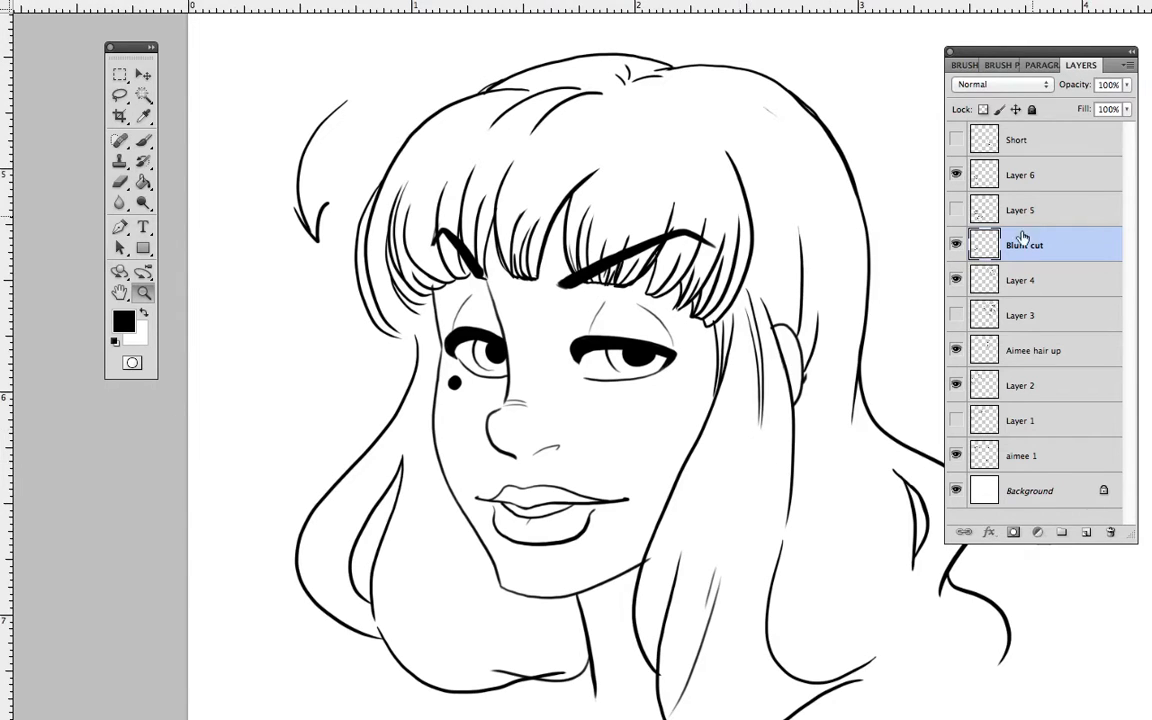
left_click(990, 210)
key("b")
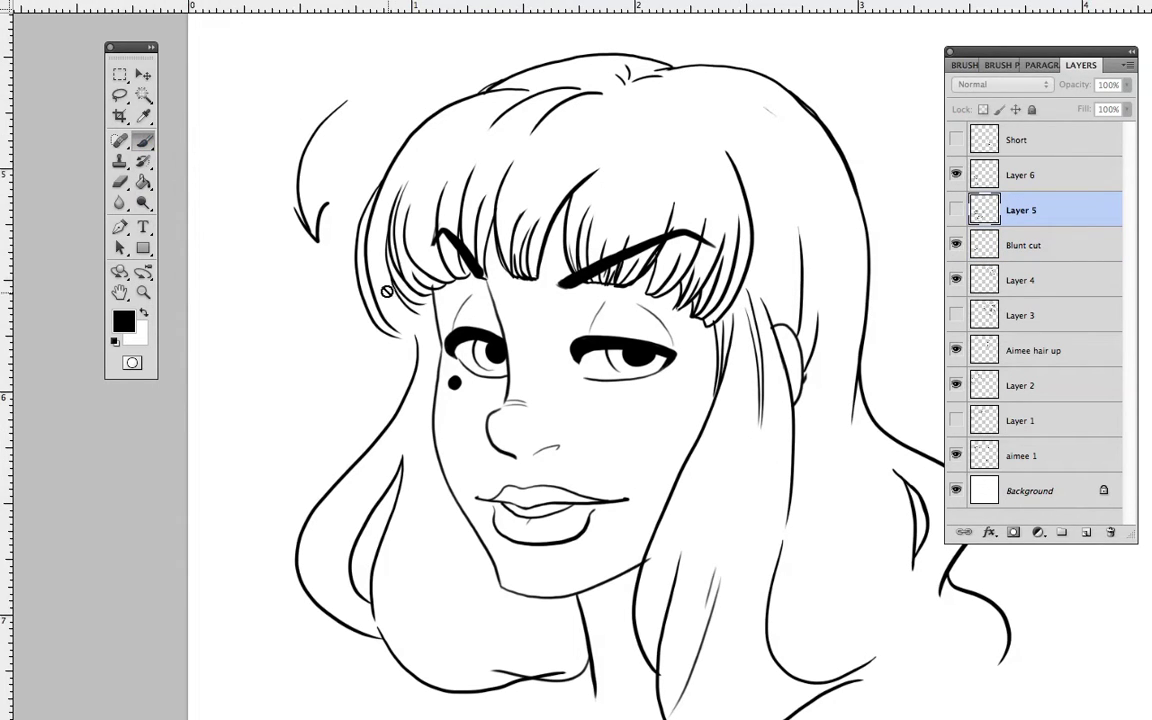
left_click(1022, 180)
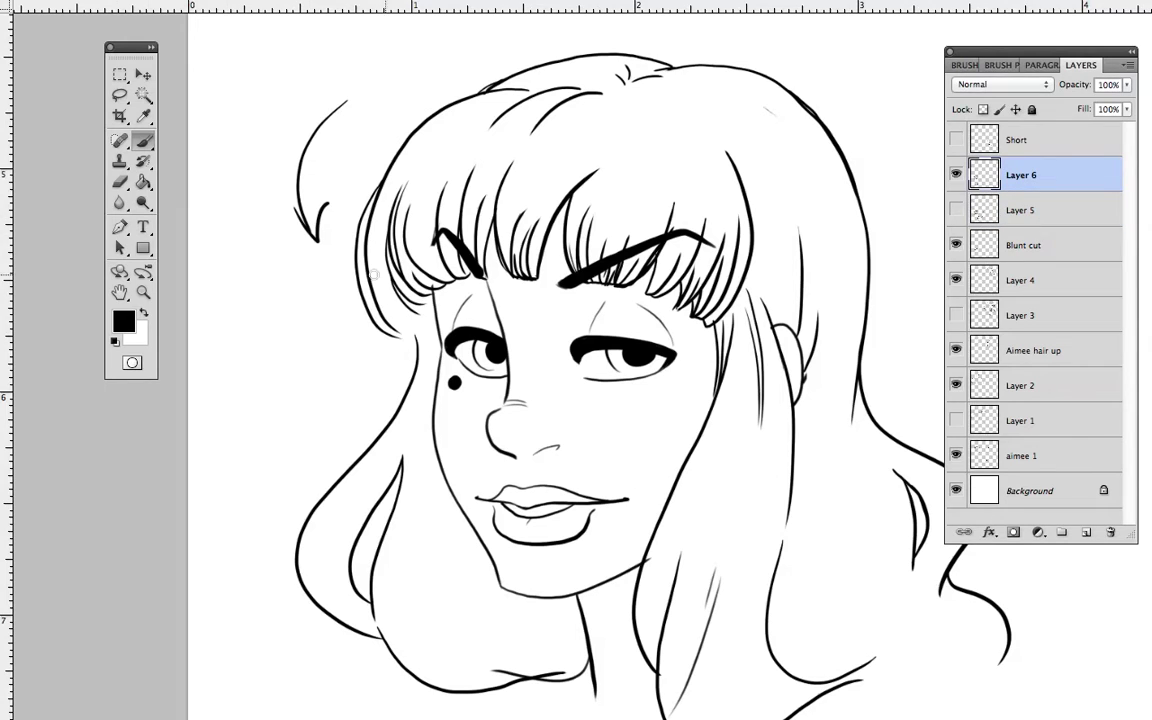
left_click_drag(381, 274, 408, 335)
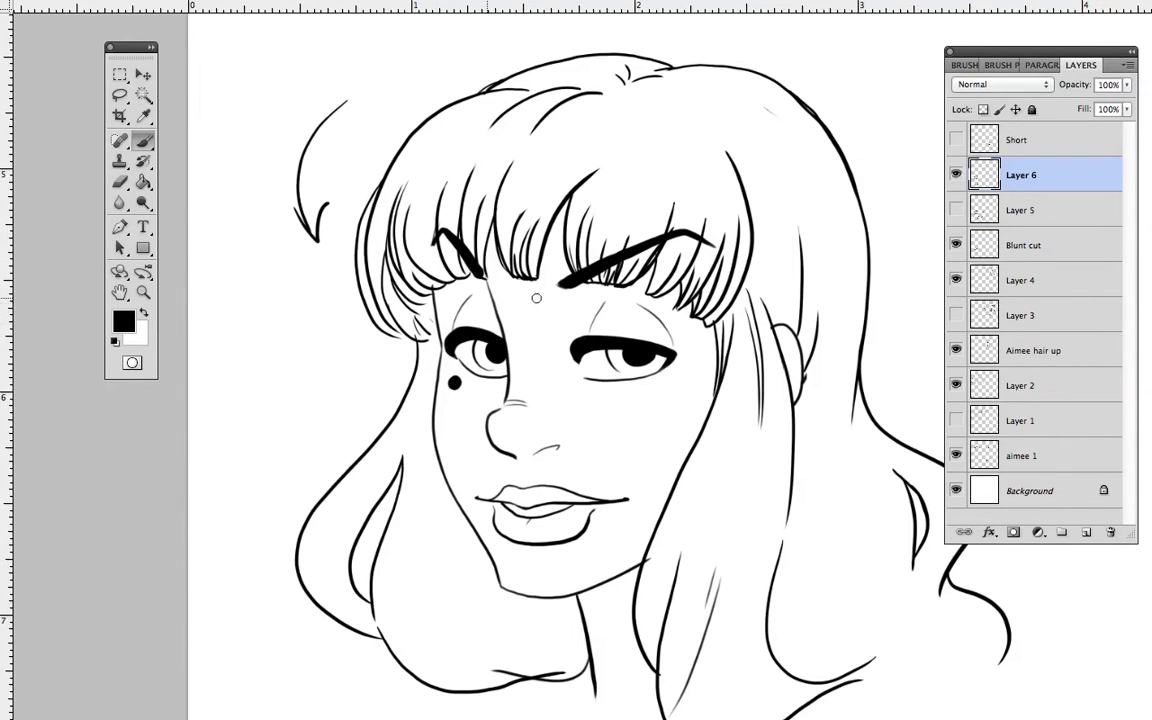
Step: Ink a fuller outer contour from the crown down around the far side of the fringe
mouse_move(818, 468)
left_mouse_down()
mouse_move(774, 468)
mouse_move(787, 427)
mouse_move(833, 479)
left_mouse_up()
mouse_move(234, 117)
left_mouse_down()
mouse_move(219, 198)
mouse_move(230, 214)
mouse_move(218, 160)
mouse_move(221, 281)
left_mouse_up()
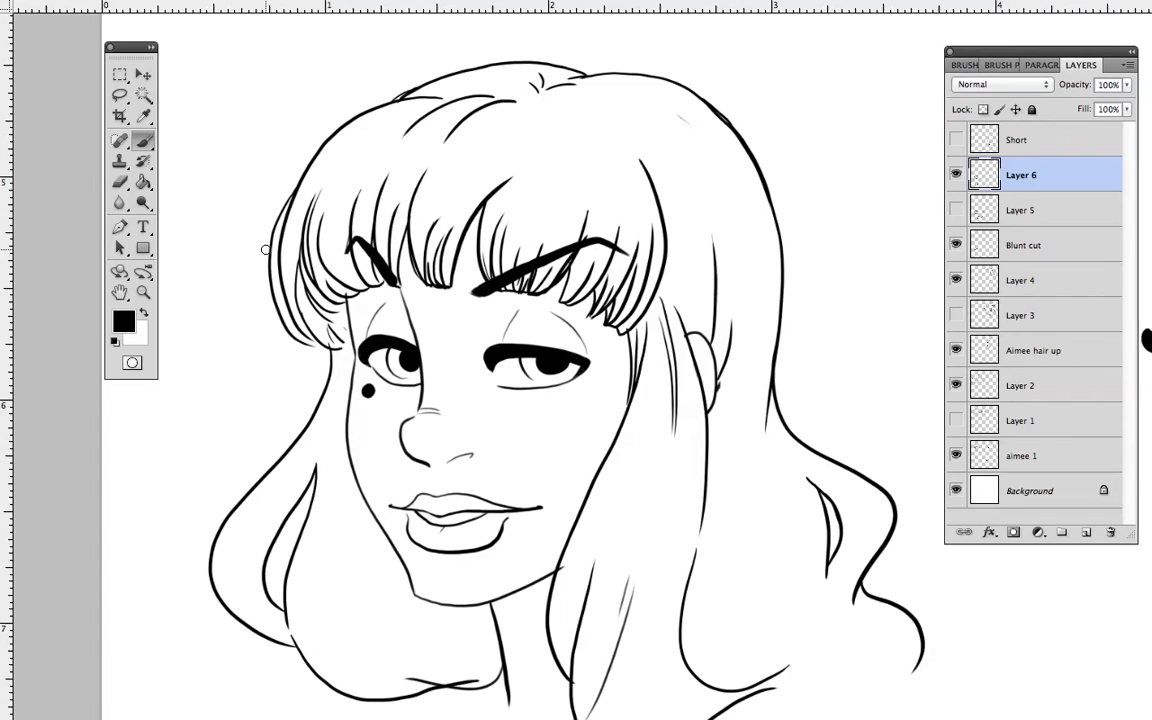
mouse_move(469, 190)
left_mouse_down()
mouse_move(624, 161)
mouse_move(621, 248)
left_mouse_up()
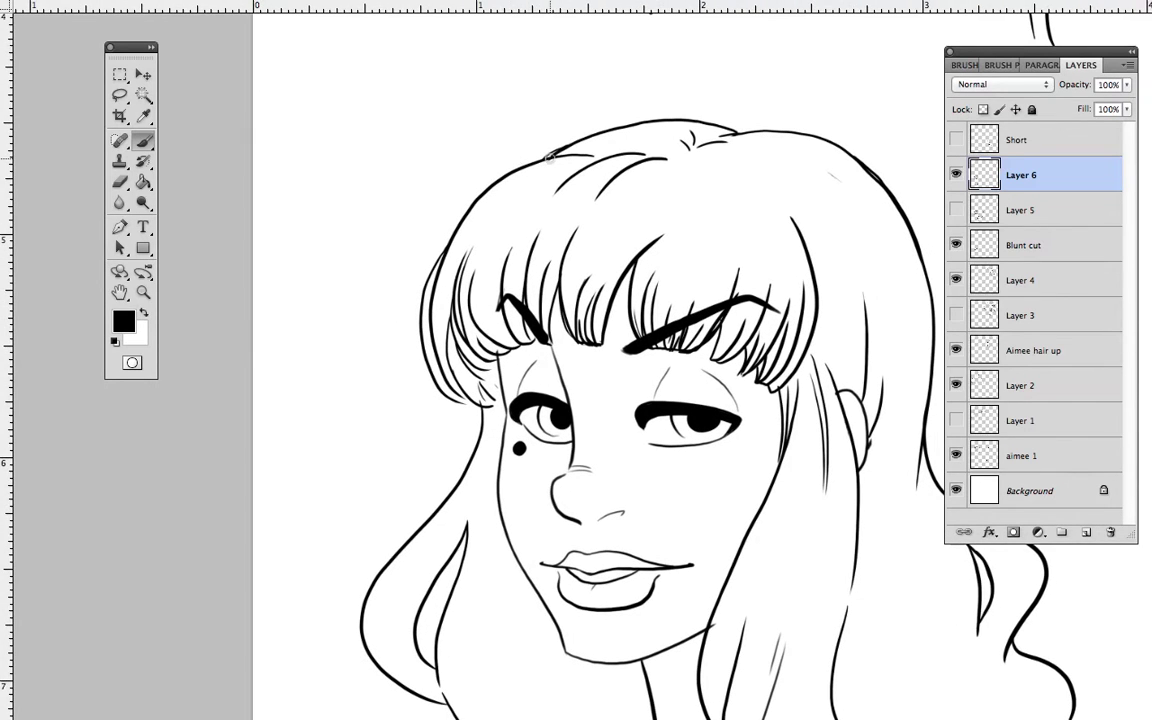
mouse_move(516, 163)
left_mouse_down()
mouse_move(426, 232)
mouse_move(440, 350)
left_mouse_up()
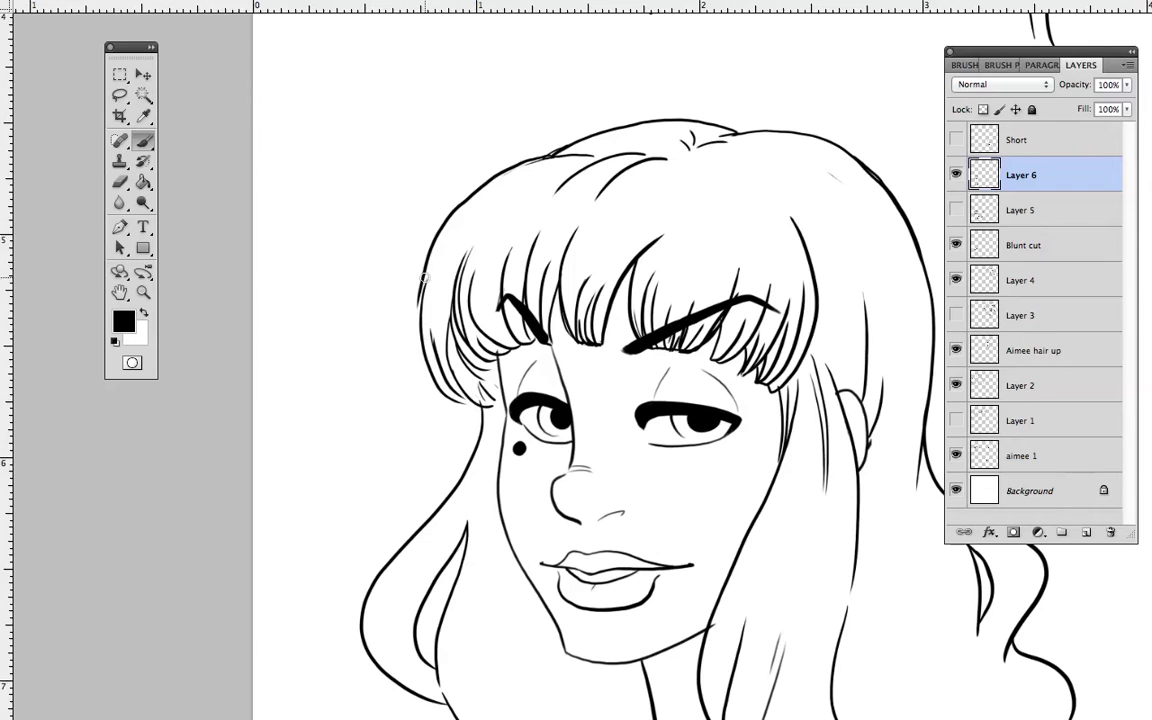
mouse_move(420, 284)
left_mouse_down()
mouse_move(425, 342)
mouse_move(468, 397)
left_mouse_up()
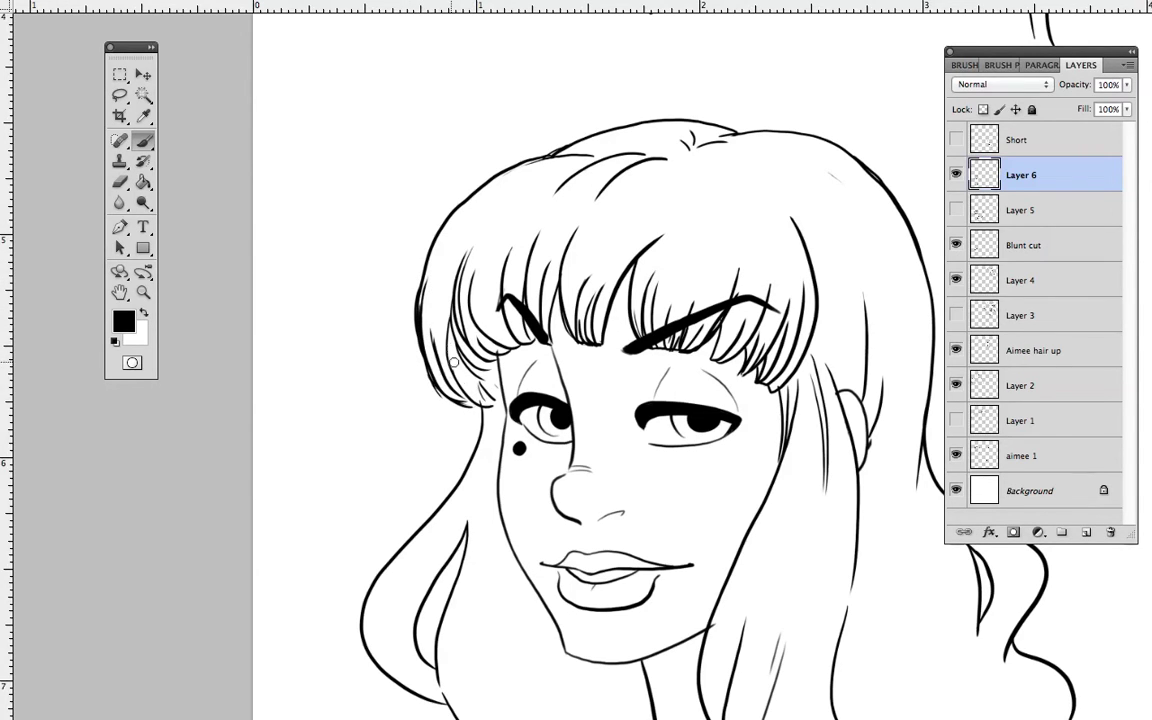
Step: Ink extra curved strands inside the lock that falls beside the neck
left_click_drag(807, 463, 680, 432)
left_click_drag(771, 452, 750, 331)
left_click_drag(811, 388, 808, 387)
mouse_move(699, 383)
left_mouse_down()
mouse_move(692, 441)
mouse_move(732, 572)
left_mouse_up()
left_click_drag(687, 466, 687, 557)
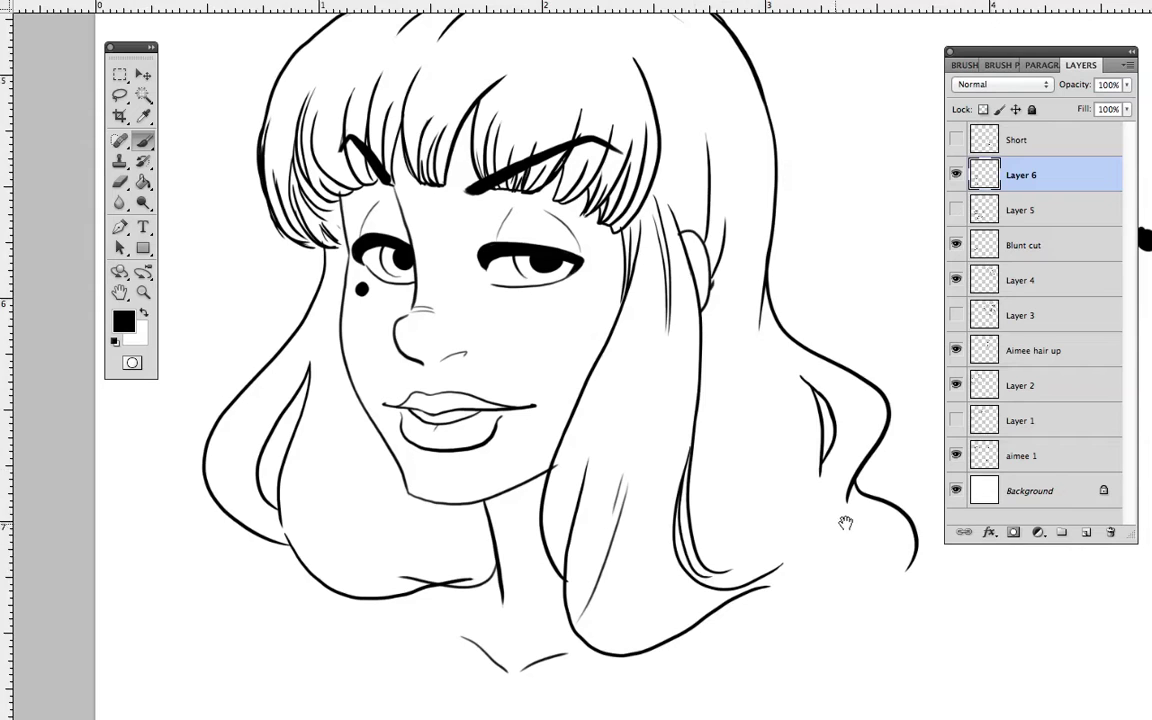
Step: Ink a strand line along the inner curl of the back wavy lock
scroll(845, 523, "right", 5)
scroll(845, 523, "up", 1)
left_click_drag(660, 453, 681, 546)
scroll(671, 465, "up", 2)
scroll(671, 465, "left", 3)
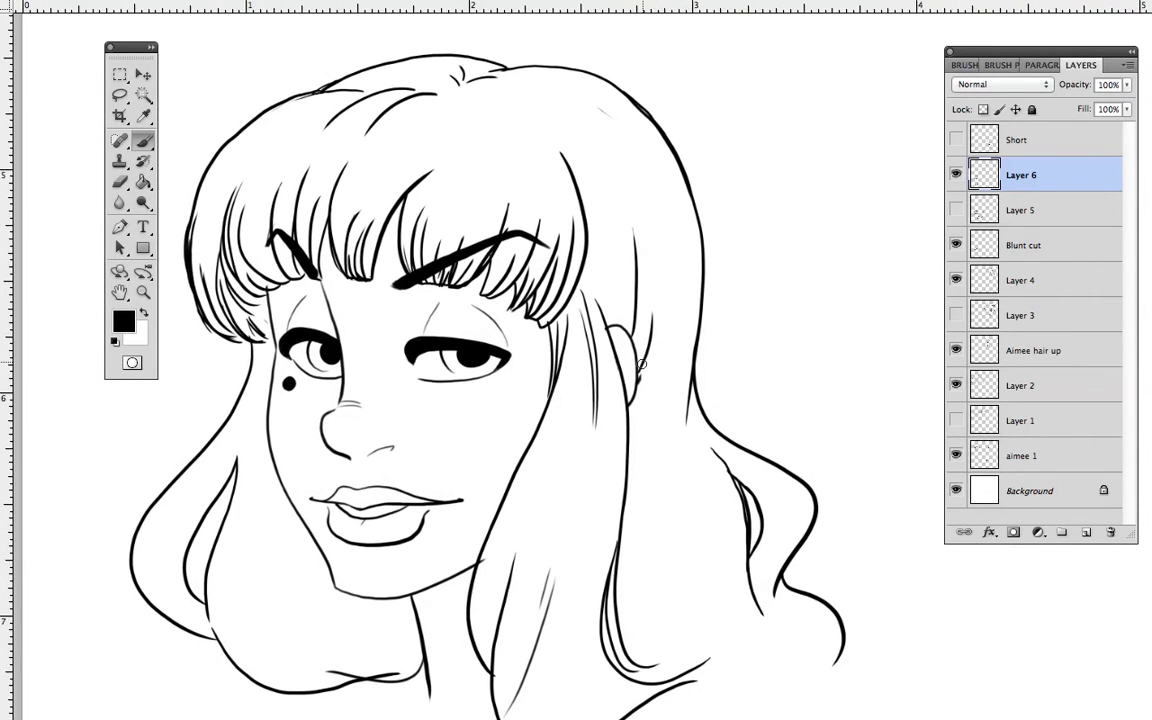
Step: Ink strands sweeping down behind the ear and a curved strand along the near edge of the fringe
left_click_drag(643, 372, 694, 261)
key("super+z")
left_click_drag(640, 372, 694, 262)
left_click_drag(689, 440, 729, 289)
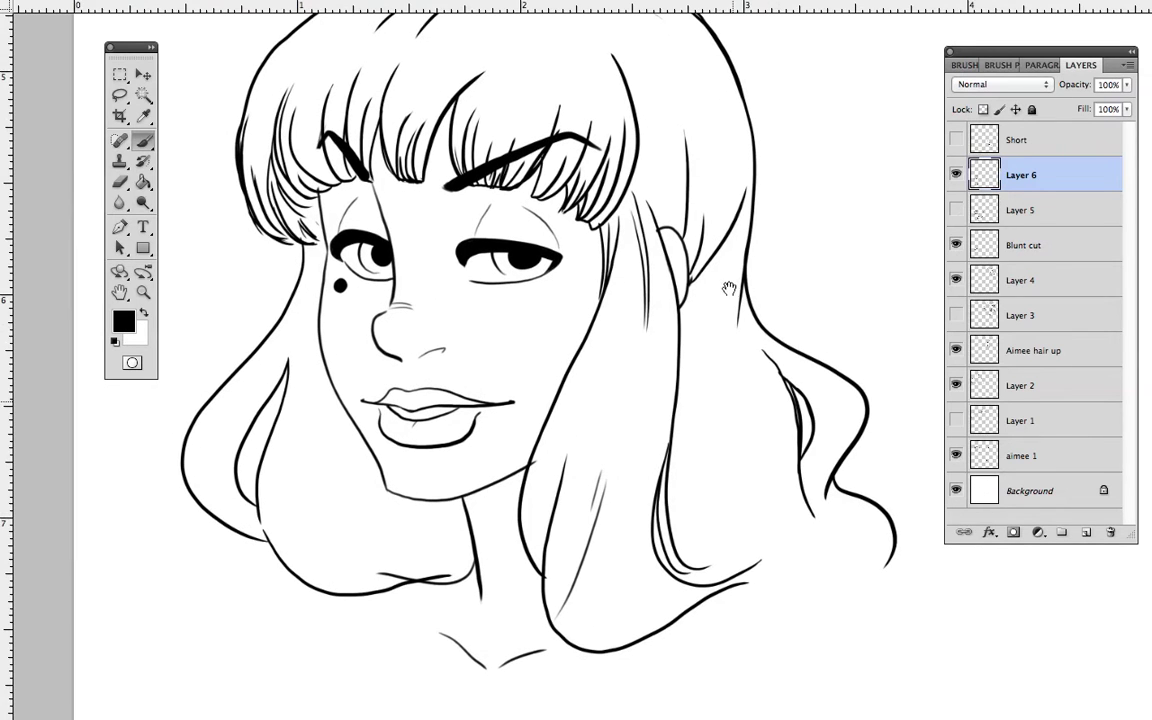
left_click_drag(686, 247, 715, 164)
scroll(663, 514, "up", 5)
scroll(663, 514, "left", 3)
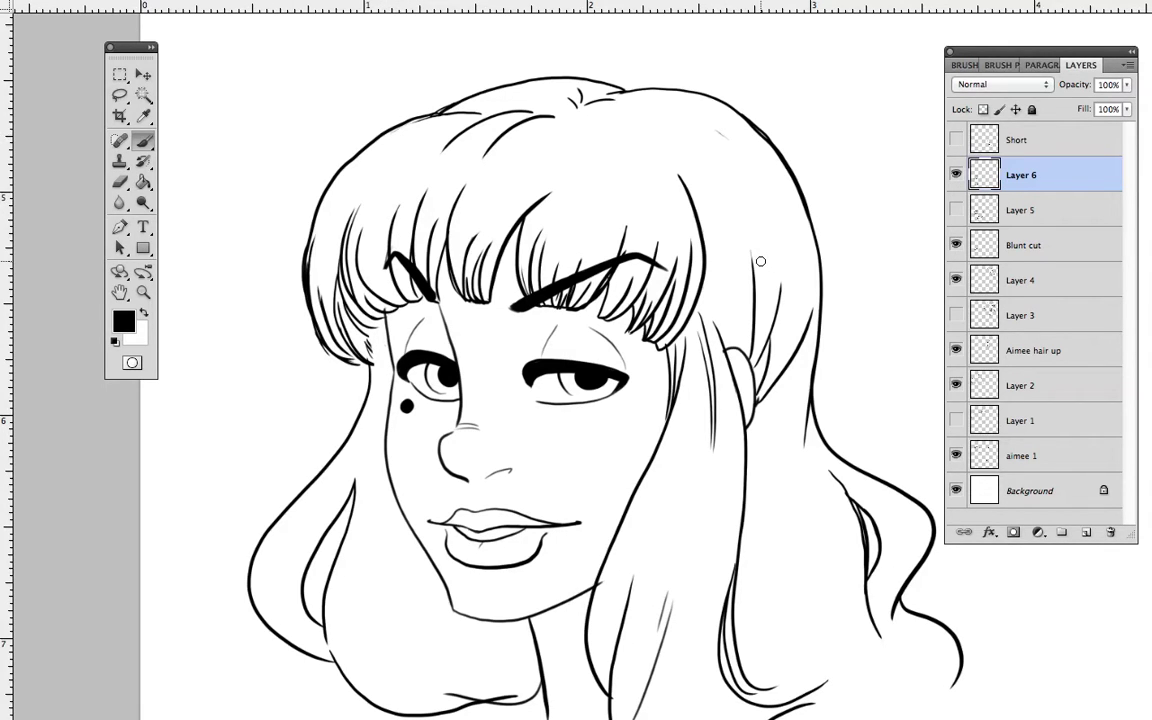
left_click_drag(700, 180, 681, 341)
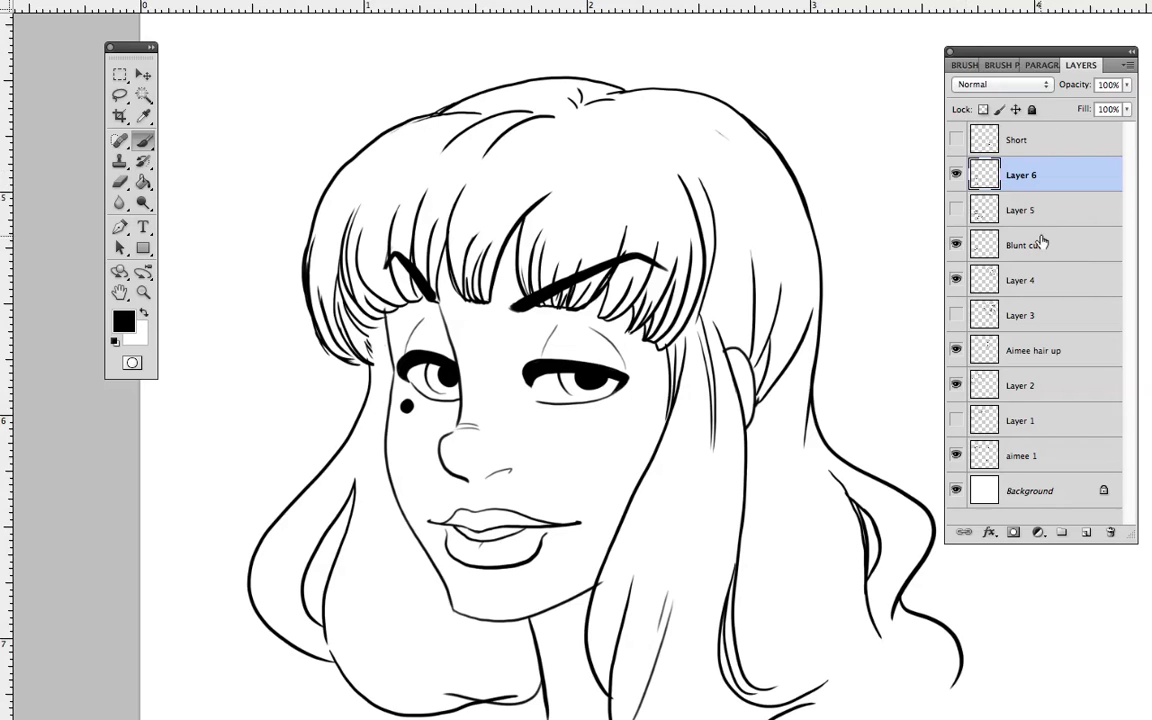
Step: Erase the leftover skull mark near the back of the crown on the Blunt cut layer
left_click(984, 210)
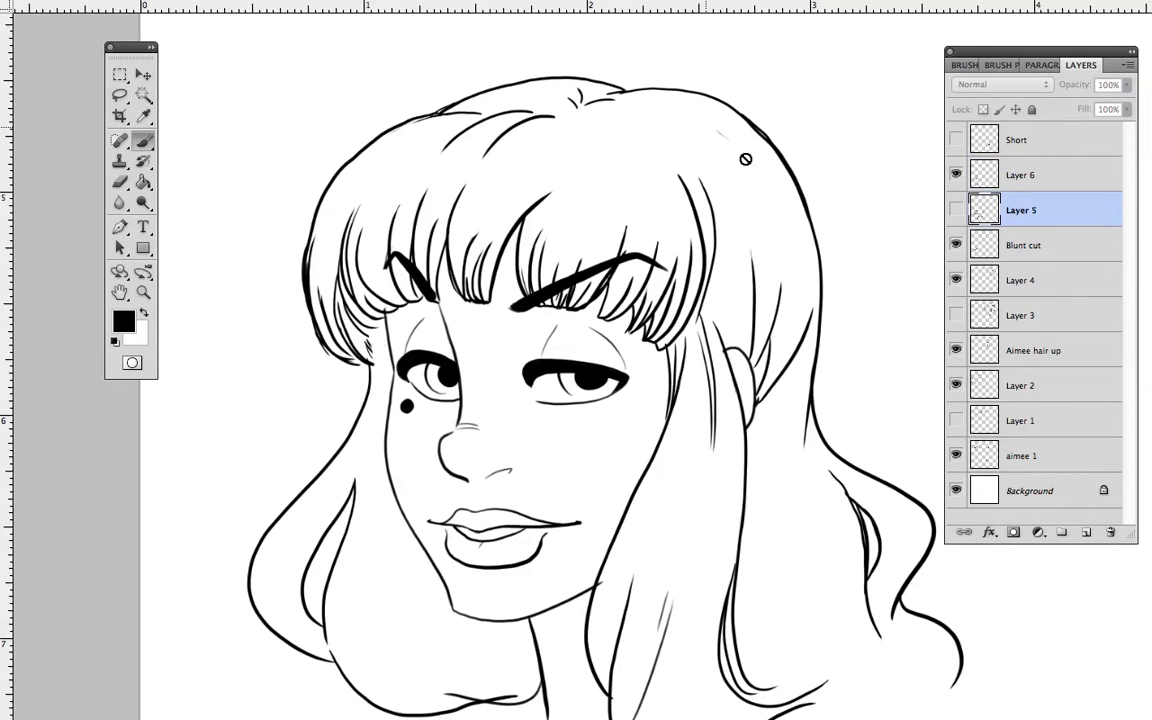
left_click(864, 265)
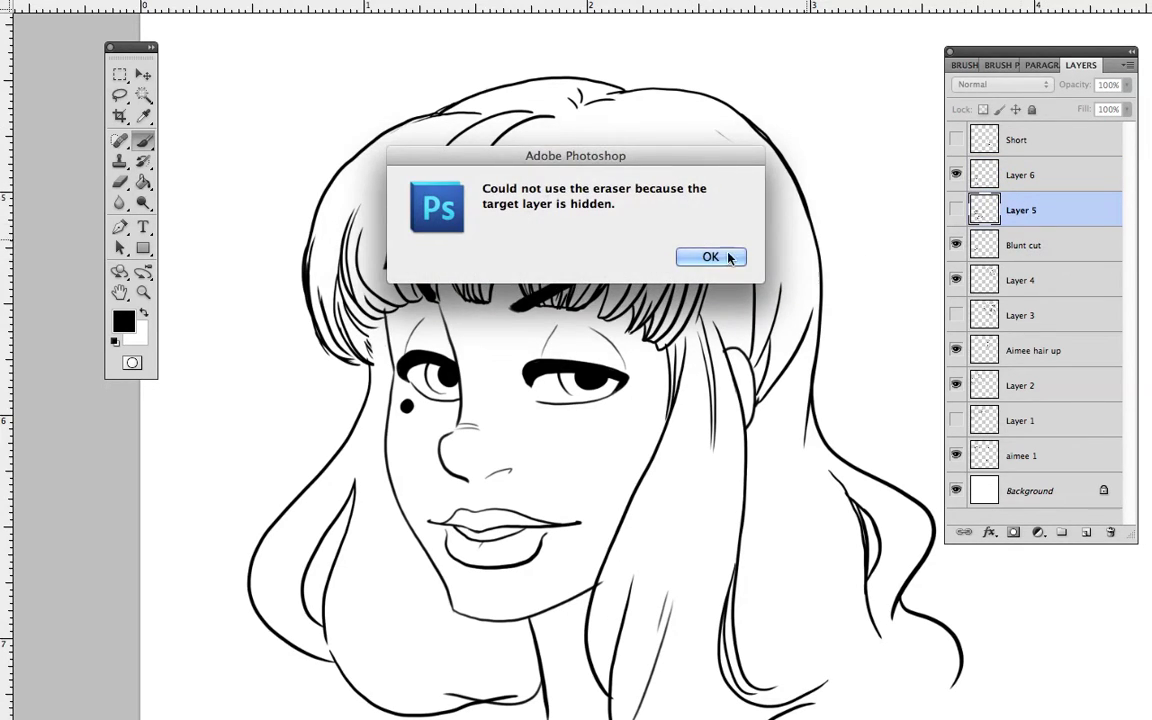
left_click(733, 257)
left_click(985, 245)
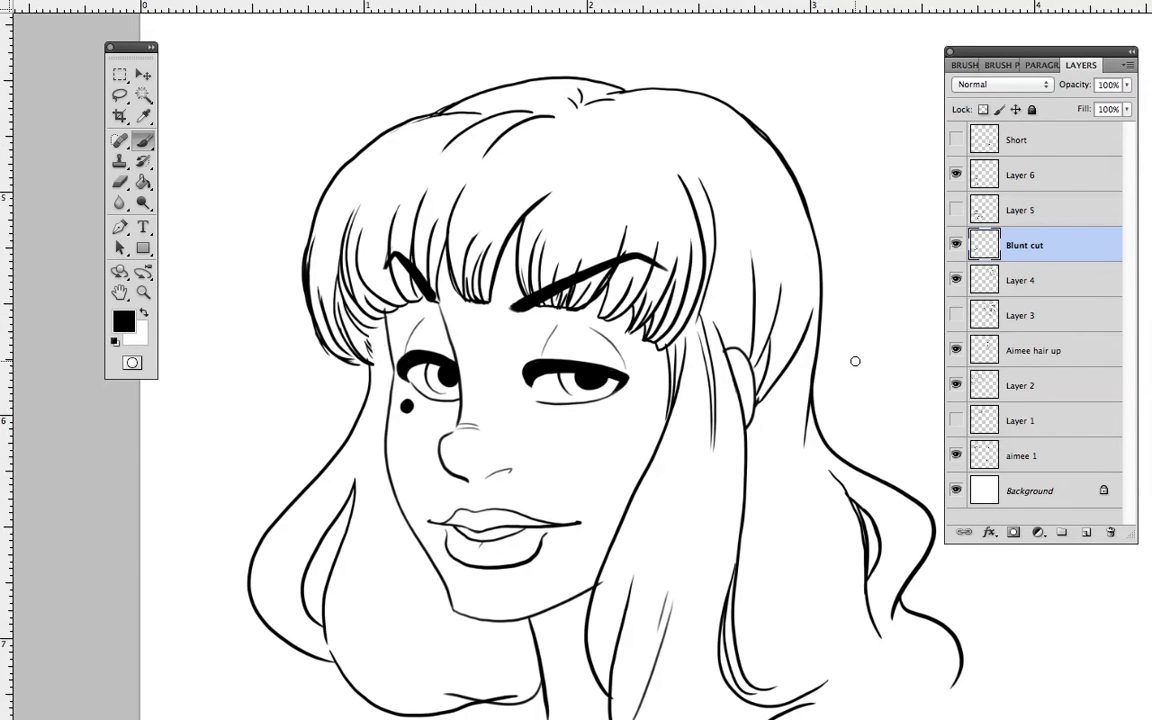
Step: On Layer 6, ink strands from the parting over the crown and beside the far cheek
left_click(1030, 178)
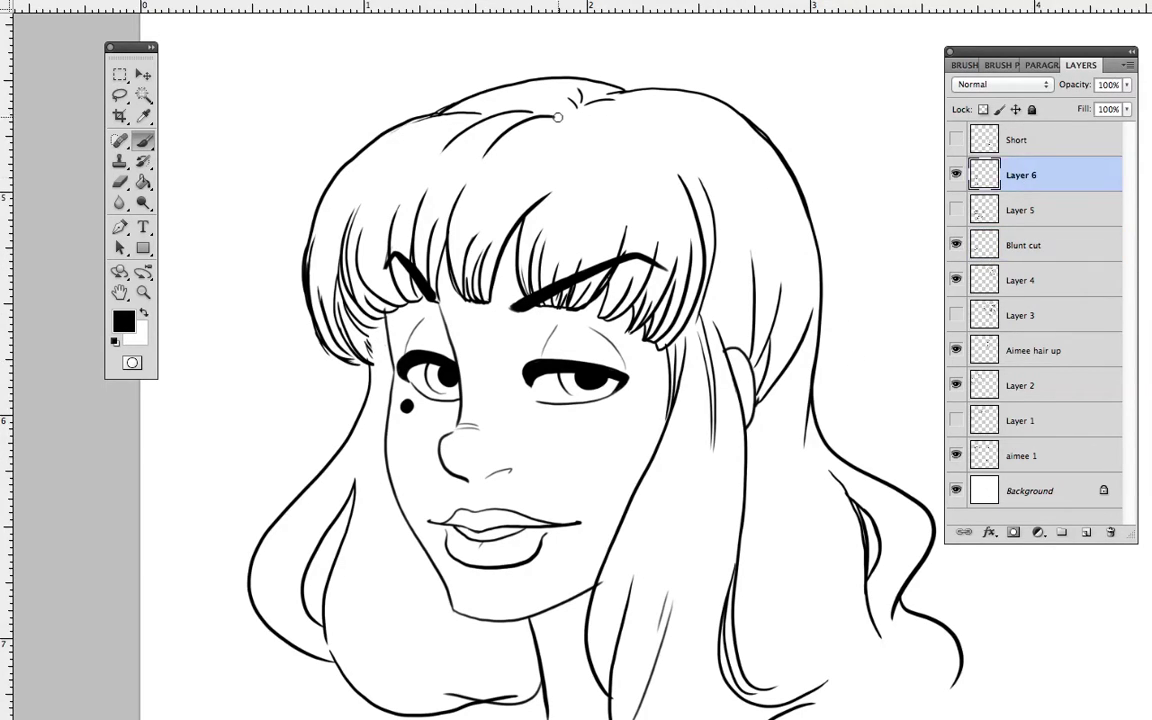
mouse_move(495, 108)
left_mouse_down()
mouse_move(617, 157)
mouse_move(705, 360)
left_mouse_up()
left_click_drag(762, 505, 657, 468)
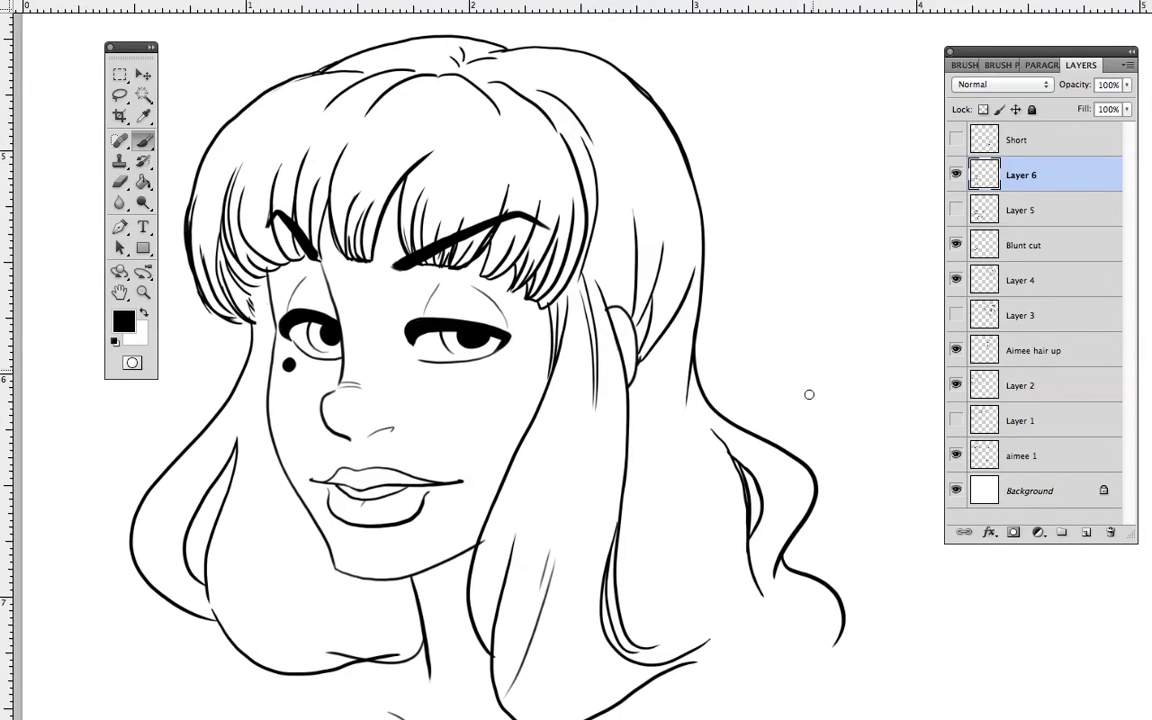
left_click_drag(771, 566, 853, 543)
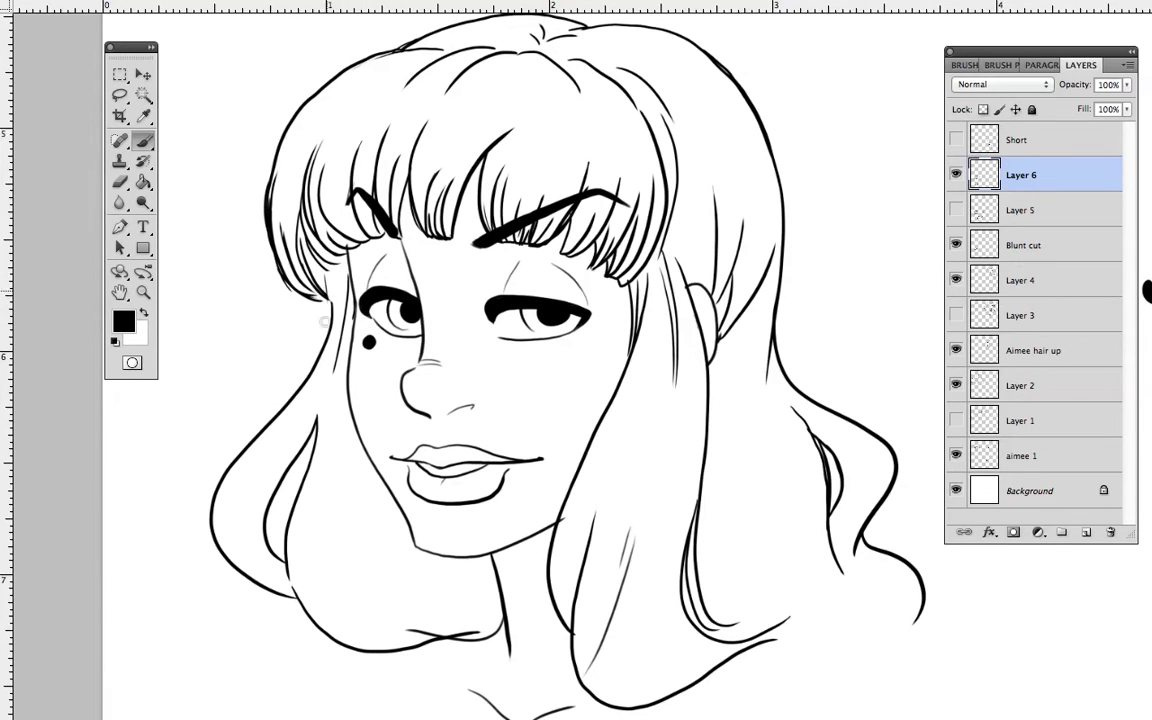
Step: Show the Short layer with the next bald head and create a new layer above it
left_click_drag(850, 538, 677, 525)
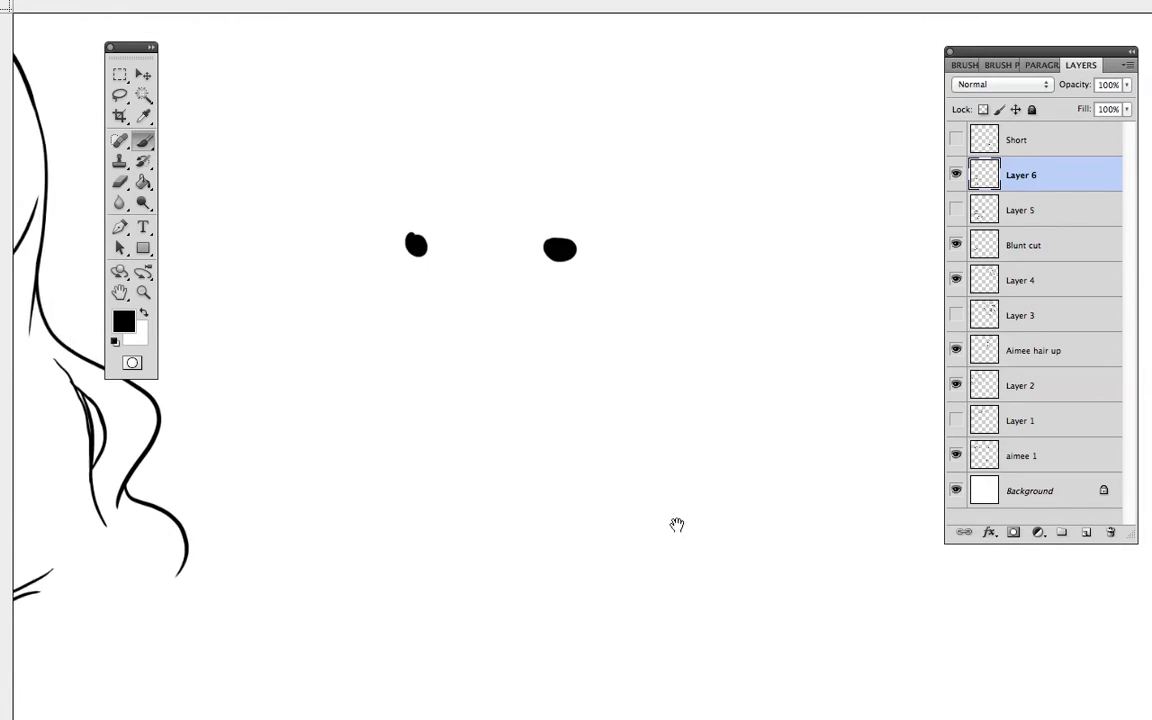
scroll(677, 524, "right", 3)
left_click(956, 139)
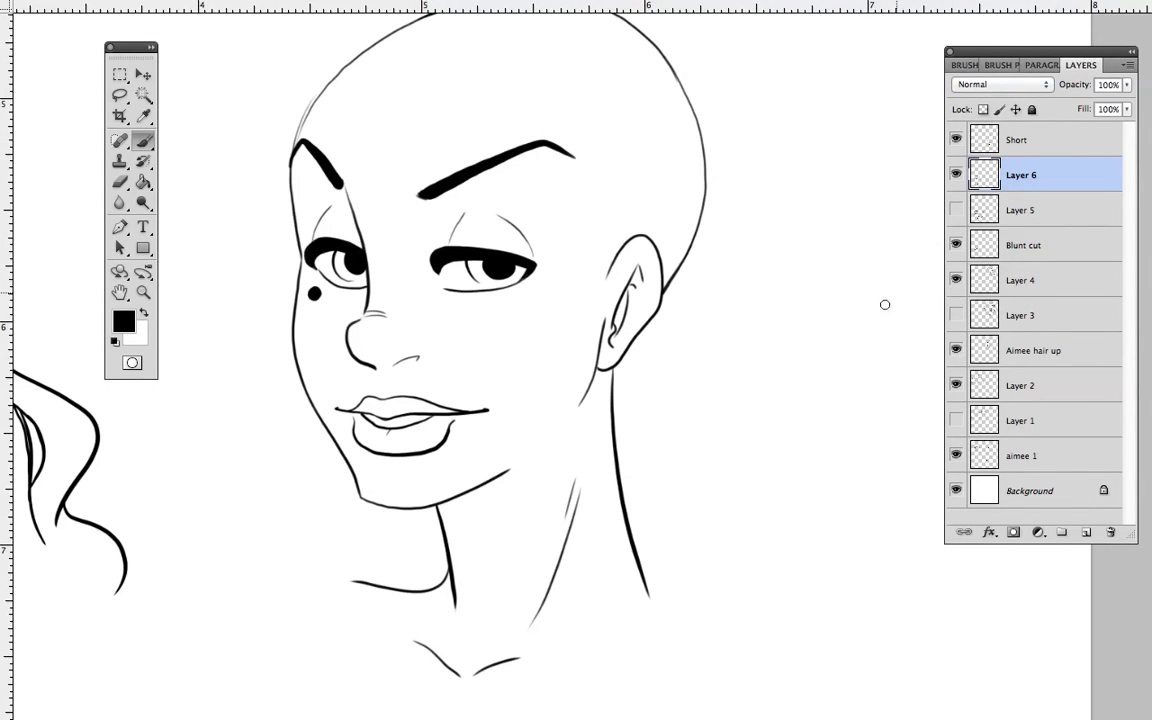
scroll(612, 589, "up", 2)
scroll(609, 591, "left", 4)
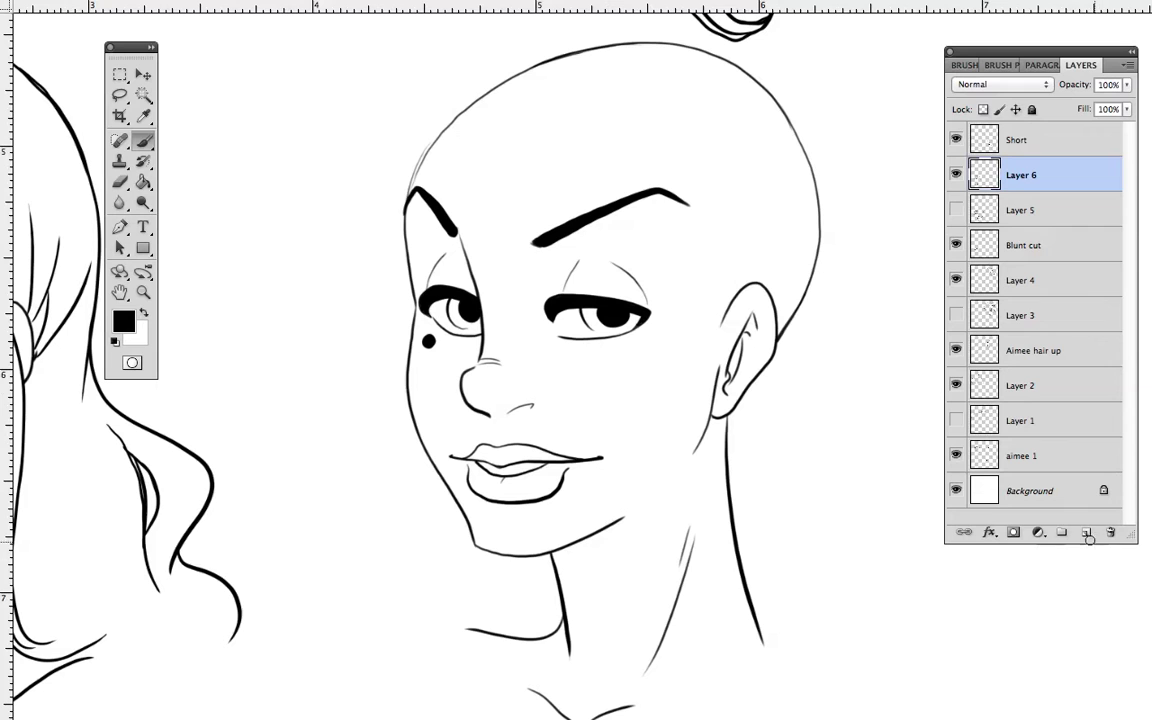
left_click(1050, 142)
left_click(1086, 533)
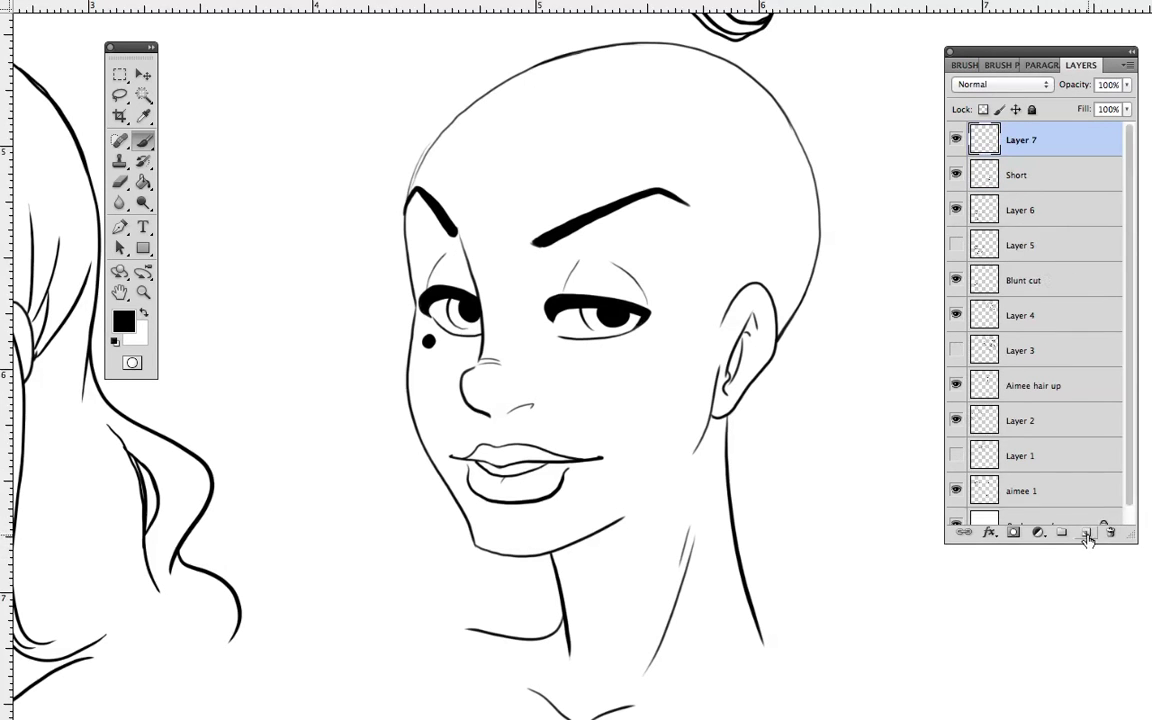
Step: Sketch a light hairline guide across the bald head's forehead and down to the ear
left_click_drag(710, 451, 823, 535)
mouse_move(548, 510)
left_mouse_down()
mouse_move(720, 473)
mouse_move(759, 491)
mouse_move(557, 540)
mouse_move(375, 620)
left_mouse_up()
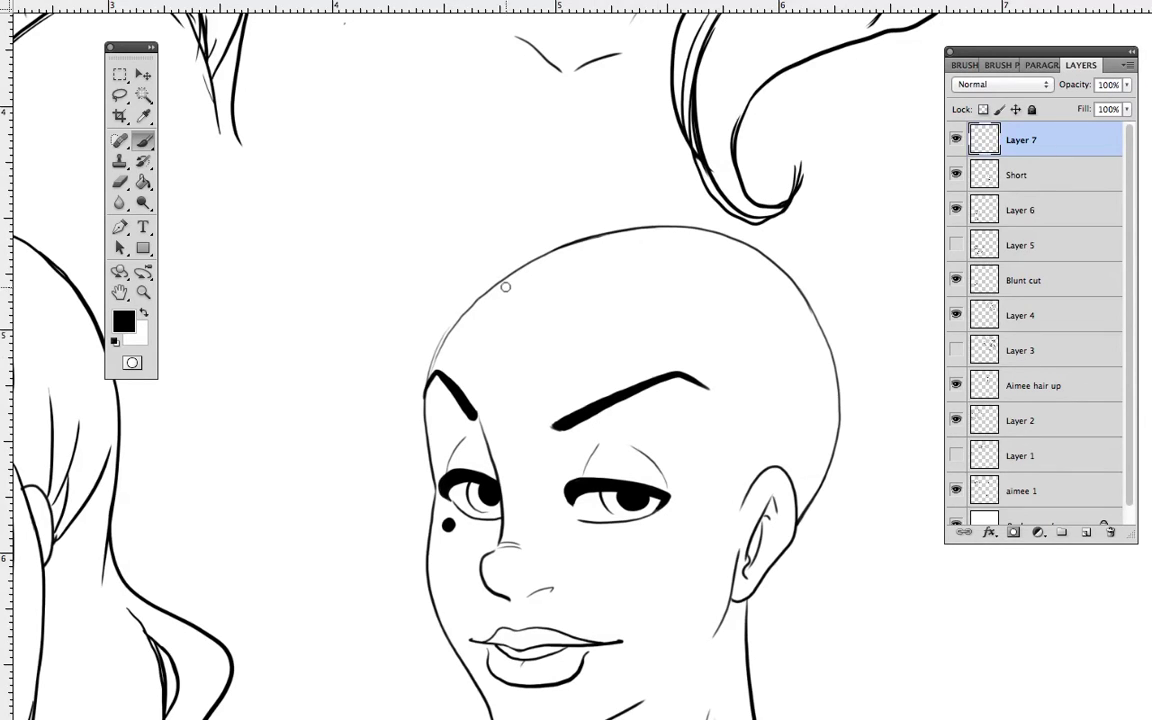
mouse_move(515, 270)
left_mouse_down()
mouse_move(632, 263)
mouse_move(728, 321)
mouse_move(746, 406)
mouse_move(740, 512)
left_mouse_up()
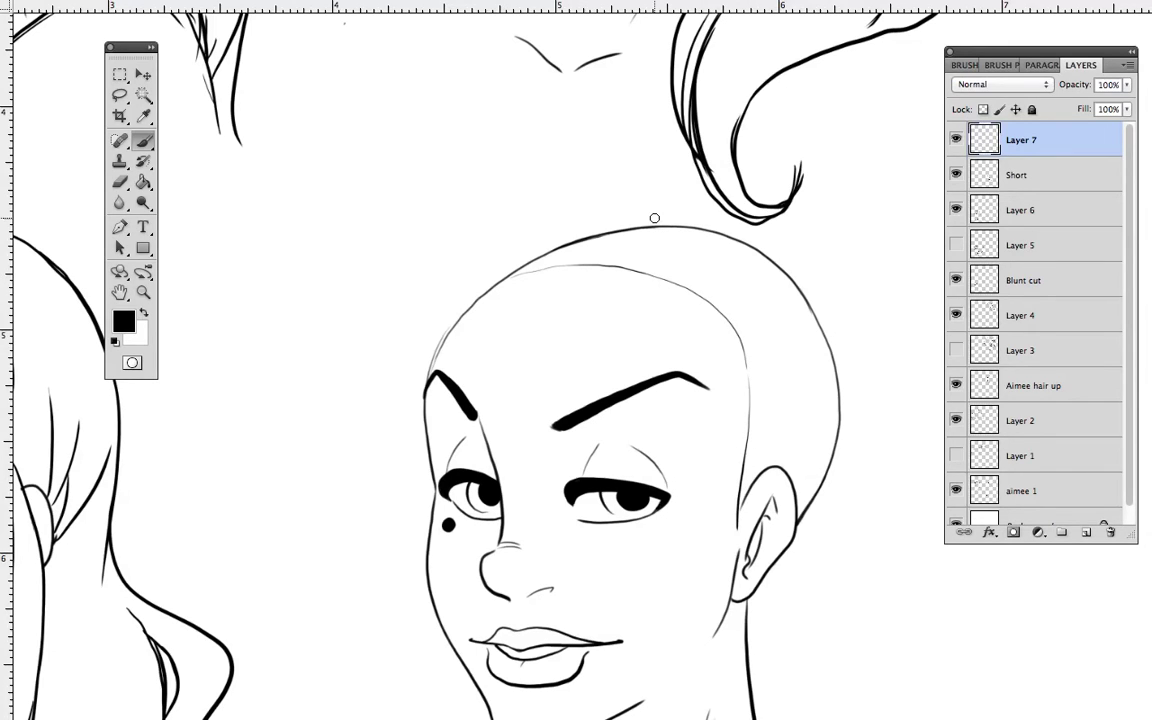
Step: Sketch a small face shape with a dipped, heart-shaped hairline in the empty space beside the bald head
left_click_drag(771, 432, 683, 409)
left_click_drag(605, 334, 709, 331)
mouse_move(602, 182)
left_mouse_down()
mouse_move(601, 219)
mouse_move(632, 282)
left_mouse_up()
mouse_move(632, 212)
left_mouse_down()
mouse_move(665, 376)
mouse_move(828, 332)
mouse_move(830, 283)
left_mouse_up()
mouse_move(662, 177)
left_mouse_down()
mouse_move(723, 195)
mouse_move(799, 185)
mouse_move(835, 238)
mouse_move(828, 342)
mouse_move(832, 305)
left_mouse_up()
mouse_move(661, 176)
left_mouse_down()
mouse_move(637, 218)
mouse_move(638, 257)
left_mouse_up()
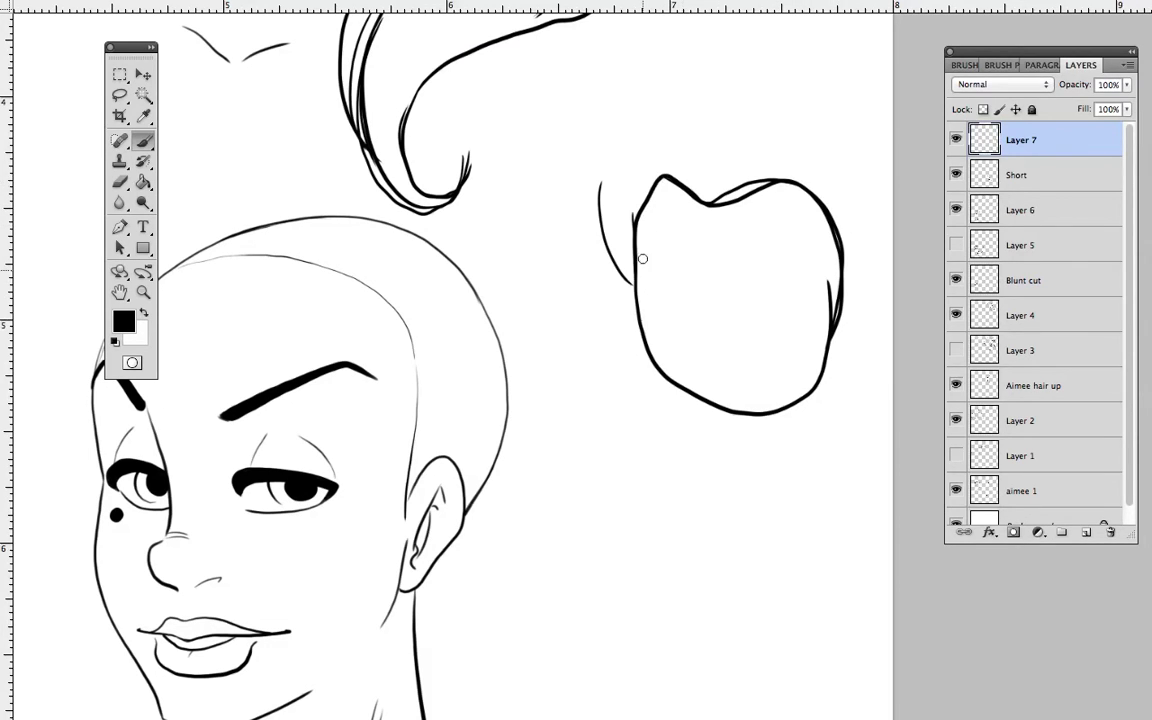
Step: Sketch the swept-back hair volume around the small face, with a wave rising from the hairline dip and flicked ends by the ear
left_click_drag(622, 183, 718, 102)
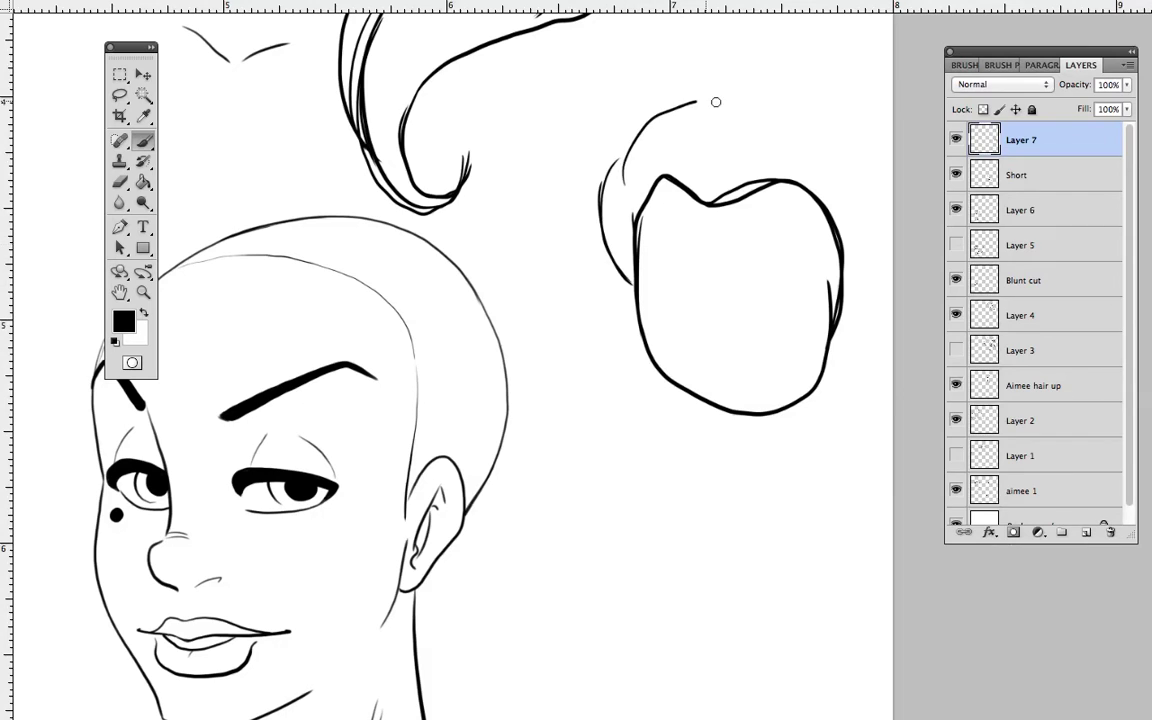
mouse_move(698, 195)
left_mouse_down()
mouse_move(727, 120)
mouse_move(750, 155)
mouse_move(797, 93)
mouse_move(880, 146)
mouse_move(885, 344)
mouse_move(868, 350)
mouse_move(879, 351)
left_mouse_up()
left_click_drag(871, 284, 833, 350)
mouse_move(872, 291)
left_mouse_down()
mouse_move(834, 351)
mouse_move(870, 288)
left_mouse_up()
mouse_move(873, 139)
left_mouse_down()
mouse_move(892, 193)
mouse_move(875, 237)
left_mouse_up()
left_click_drag(887, 185, 869, 290)
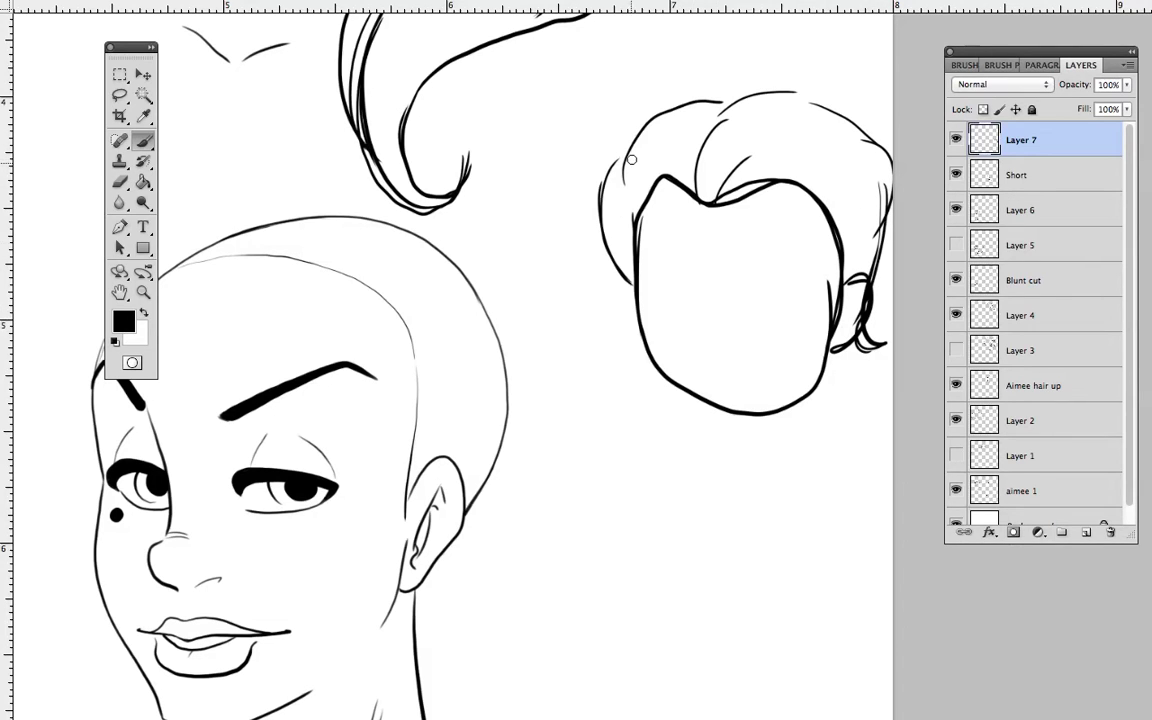
Step: Add strand lines to the small sketch's far side and along its hairline, following the swept-back direction
left_click_drag(629, 151, 633, 274)
left_click_drag(606, 213, 637, 285)
left_click_drag(613, 257, 635, 278)
left_click_drag(718, 130, 697, 194)
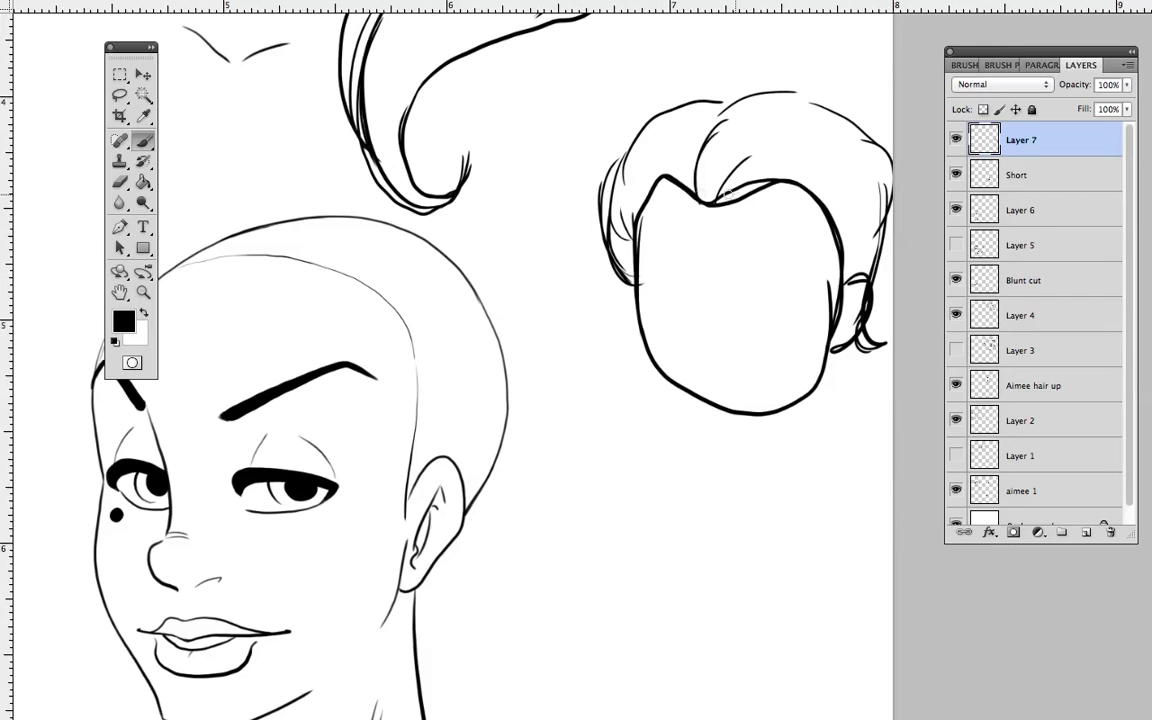
mouse_move(689, 138)
left_mouse_down()
mouse_move(678, 179)
mouse_move(677, 125)
left_mouse_up()
left_click_drag(667, 182, 655, 157)
mouse_move(732, 188)
left_mouse_down()
mouse_move(770, 129)
mouse_move(742, 193)
mouse_move(787, 155)
left_mouse_up()
left_click_drag(775, 188, 805, 156)
Step: Build up the small sketch's outer hair contour with loose strokes over the top and far side
mouse_move(744, 97)
left_mouse_down()
mouse_move(793, 97)
mouse_move(769, 106)
mouse_move(748, 87)
mouse_move(730, 115)
mouse_move(630, 134)
left_mouse_up()
mouse_move(699, 91)
left_mouse_down()
mouse_move(632, 128)
mouse_move(615, 198)
left_mouse_up()
left_click_drag(623, 135, 608, 206)
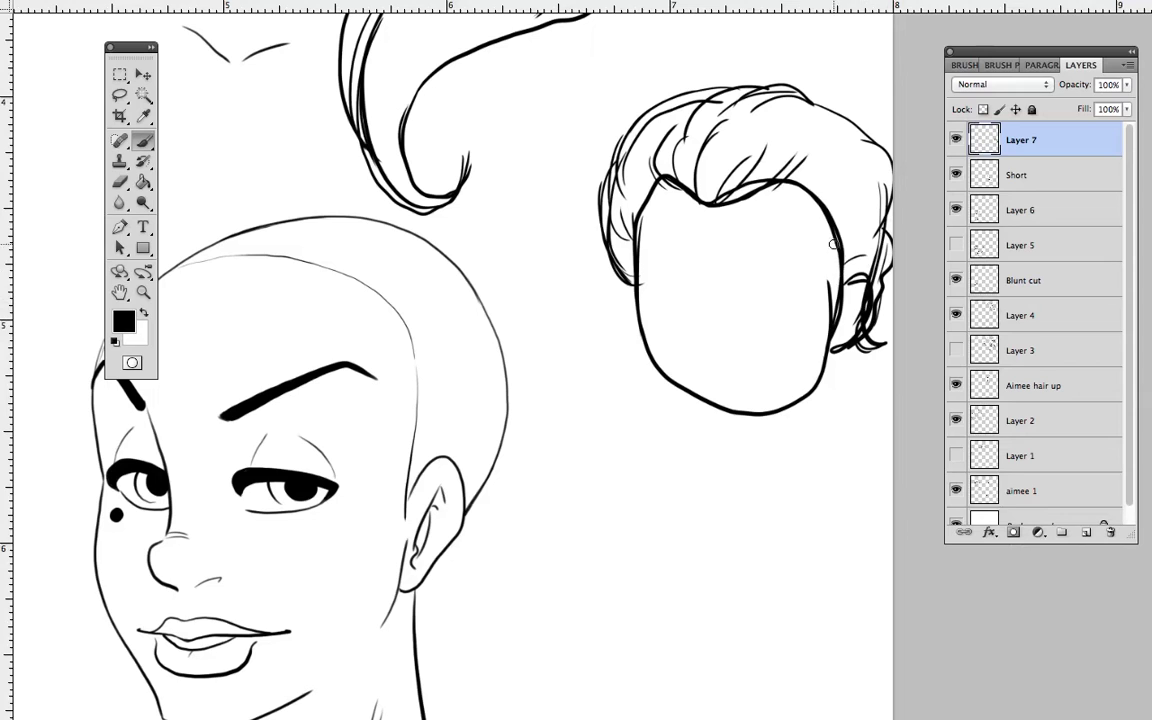
Step: Reinforce the small face's jaw and draw a curved centre line from the hairline dip to the chin
left_click_drag(789, 382, 683, 406)
left_click_drag(640, 298, 668, 388)
left_click_drag(708, 203, 728, 405)
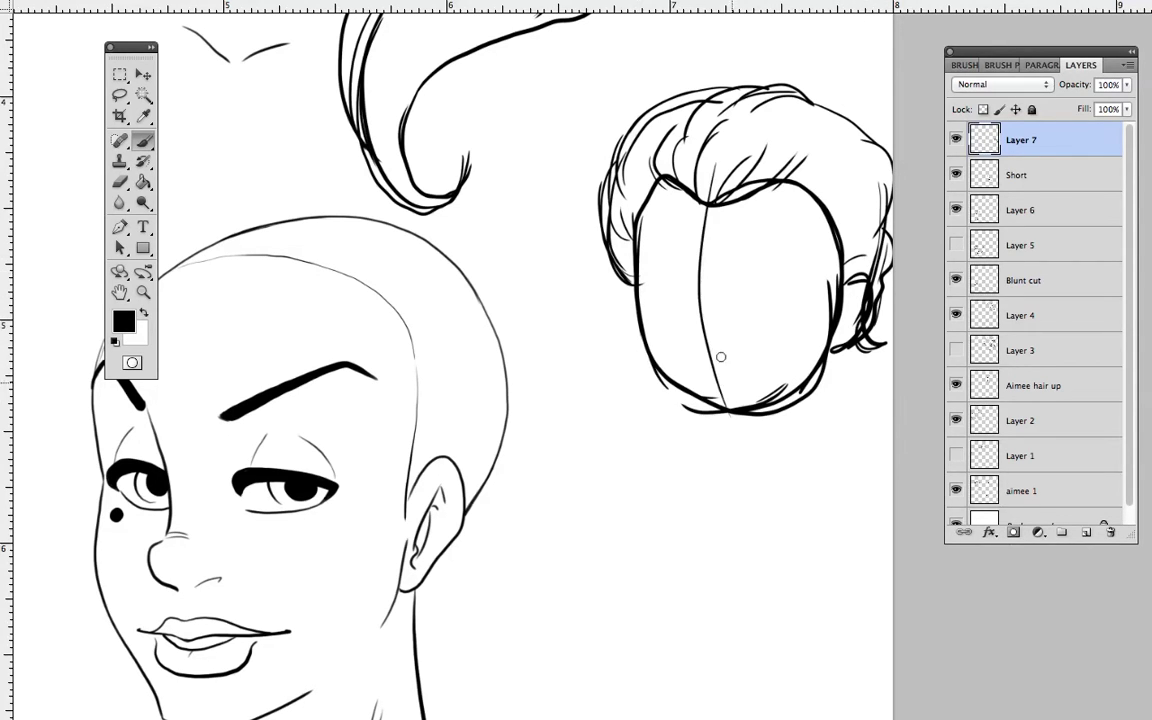
Step: Draw a curved horizontal guideline across the small face and add swept-back strands along the near side of its hair
left_click_drag(640, 280, 815, 295)
left_click_drag(785, 181, 821, 150)
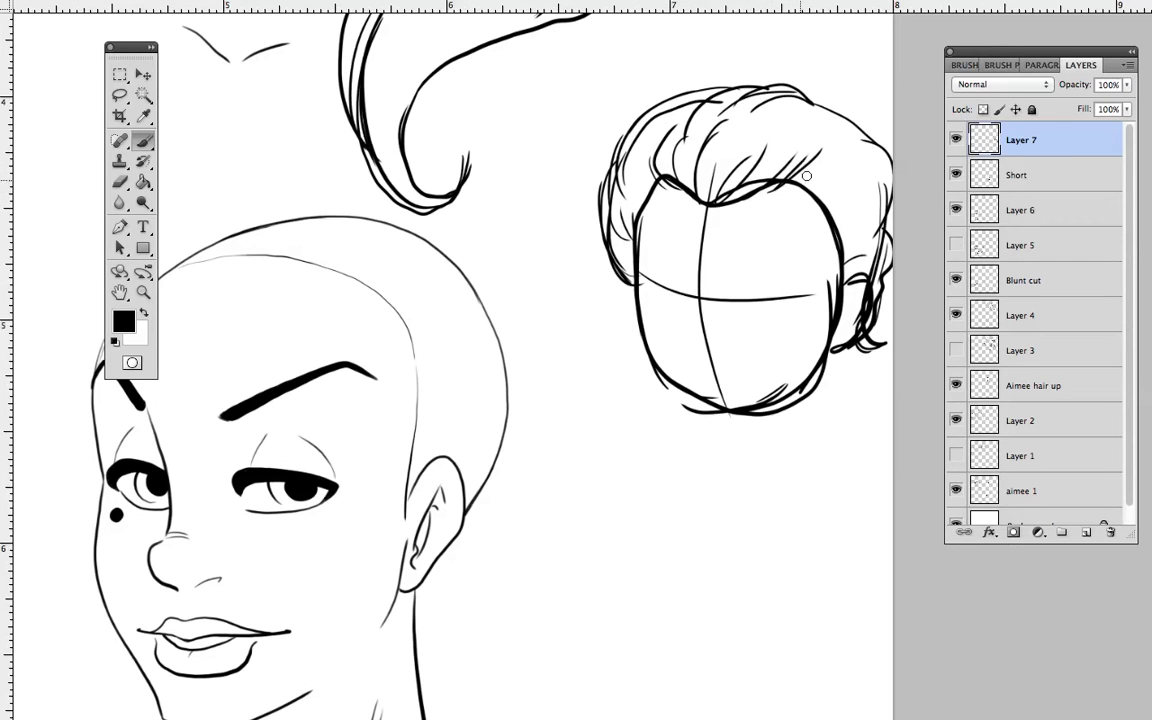
mouse_move(811, 104)
left_mouse_down()
mouse_move(867, 139)
mouse_move(876, 208)
left_mouse_up()
left_click_drag(879, 146, 887, 191)
mouse_move(829, 109)
left_mouse_down()
mouse_move(885, 147)
mouse_move(866, 297)
left_mouse_up()
mouse_move(799, 181)
left_mouse_down()
mouse_move(820, 239)
mouse_move(845, 222)
mouse_move(851, 267)
left_mouse_up()
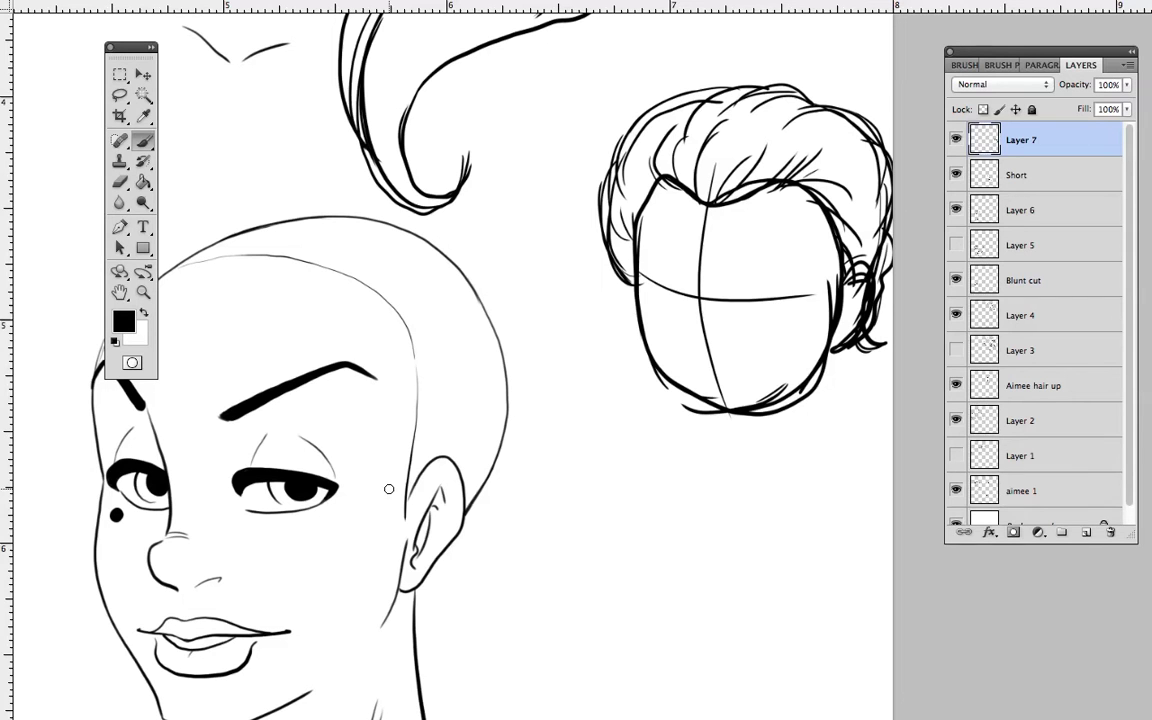
Step: Return to the large bald head and hide Layer 4
left_click_drag(695, 493, 746, 485)
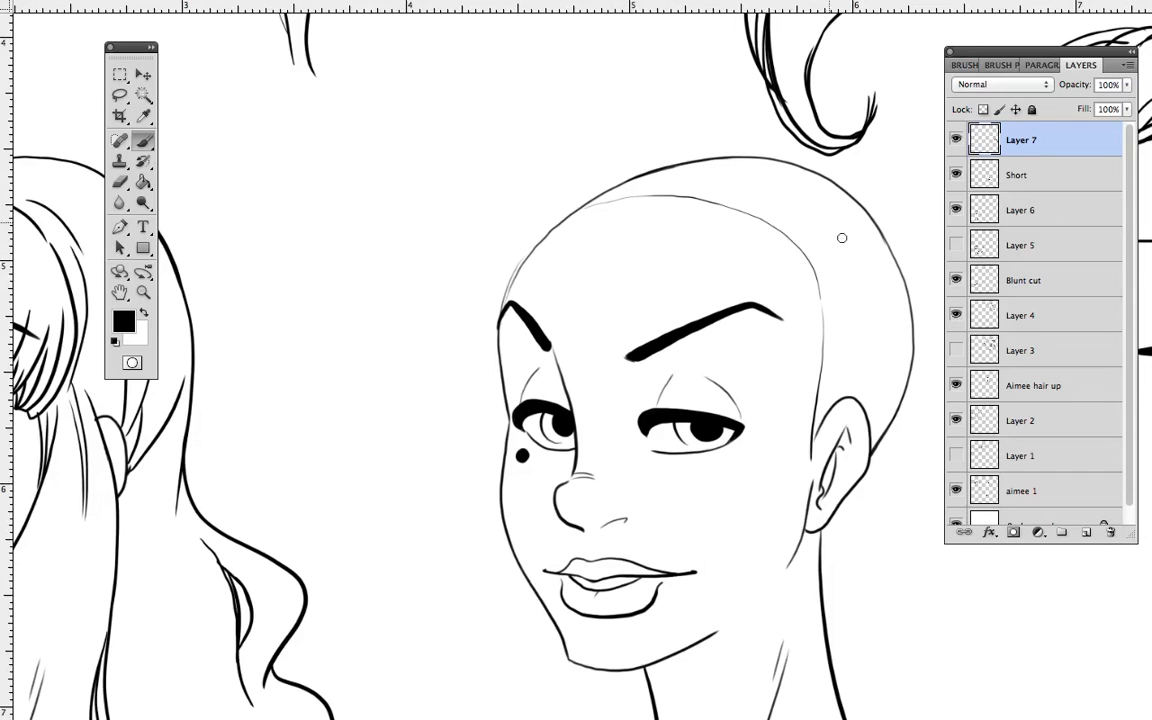
scroll(786, 388, "right", 5)
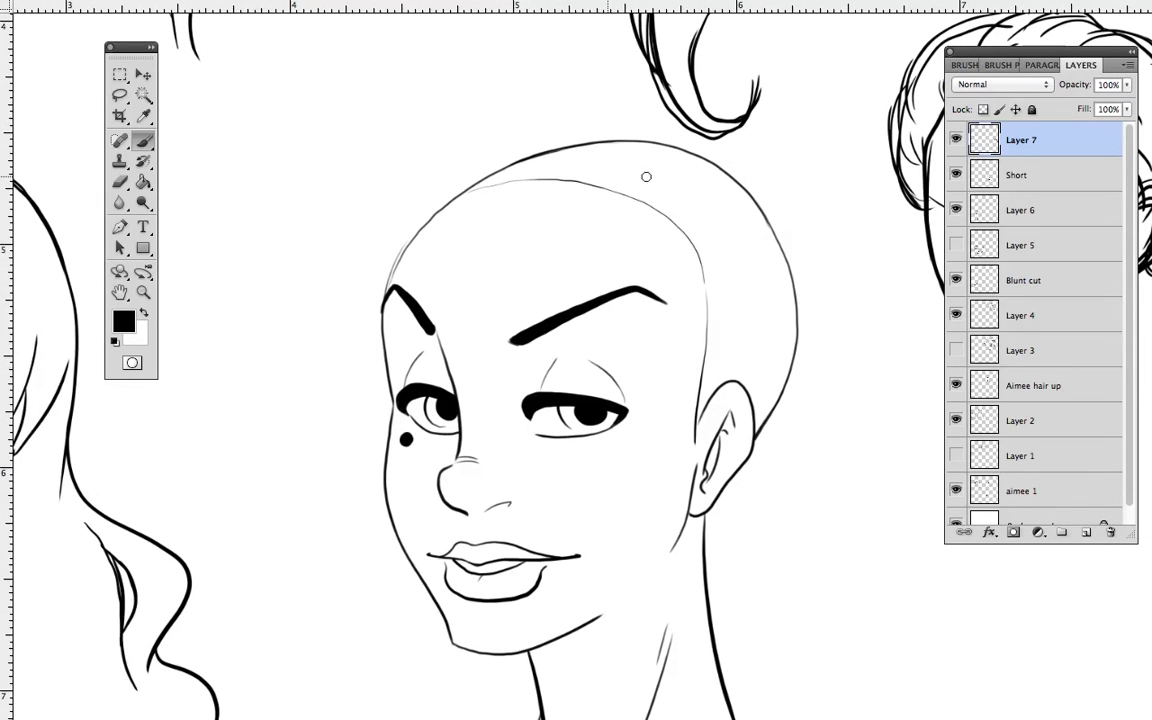
left_click(955, 386)
left_click(955, 386)
left_click(955, 316)
left_click(954, 316)
left_click(953, 325)
left_click_drag(734, 328, 704, 377)
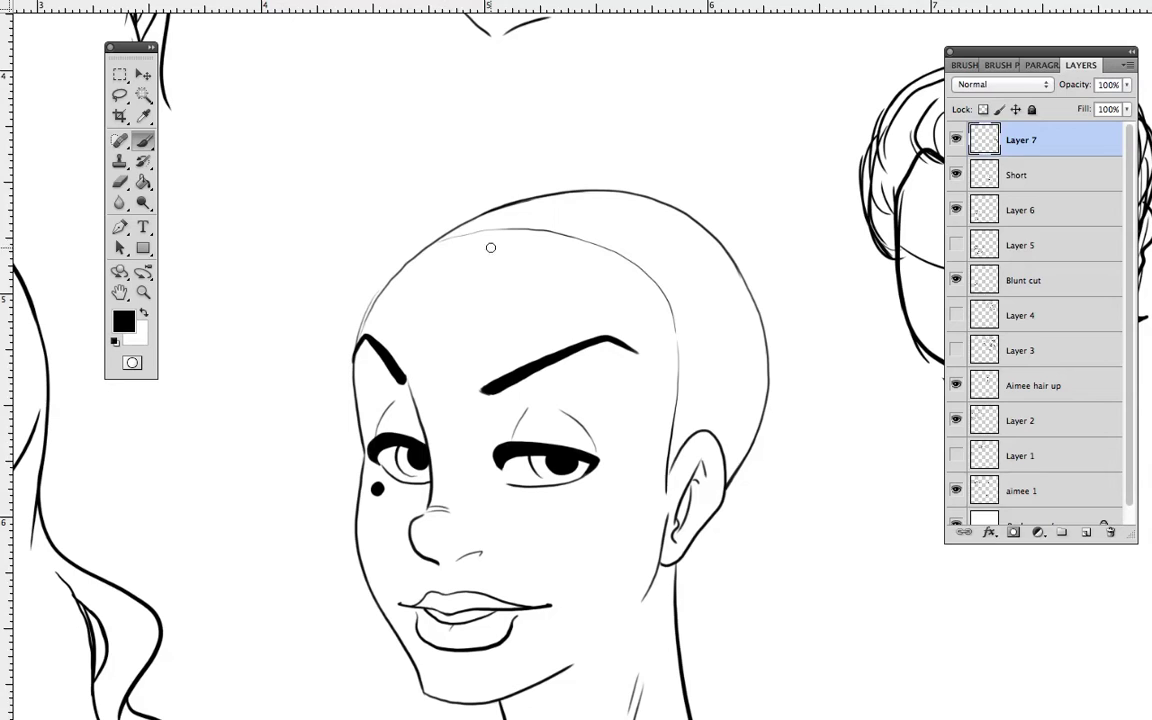
Step: Draw short swept-back root strokes along the bald head's hairline, from the far temple over the forehead to the near temple
mouse_move(478, 241)
left_mouse_down()
mouse_move(473, 207)
mouse_move(512, 194)
left_mouse_up()
mouse_move(509, 245)
left_mouse_down()
mouse_move(574, 210)
mouse_move(584, 222)
left_mouse_up()
mouse_move(528, 248)
left_mouse_down()
mouse_move(608, 231)
mouse_move(663, 250)
left_mouse_up()
left_click_drag(635, 292, 686, 284)
left_click_drag(665, 332, 702, 321)
left_click_drag(414, 246, 423, 213)
left_click_drag(380, 275, 396, 212)
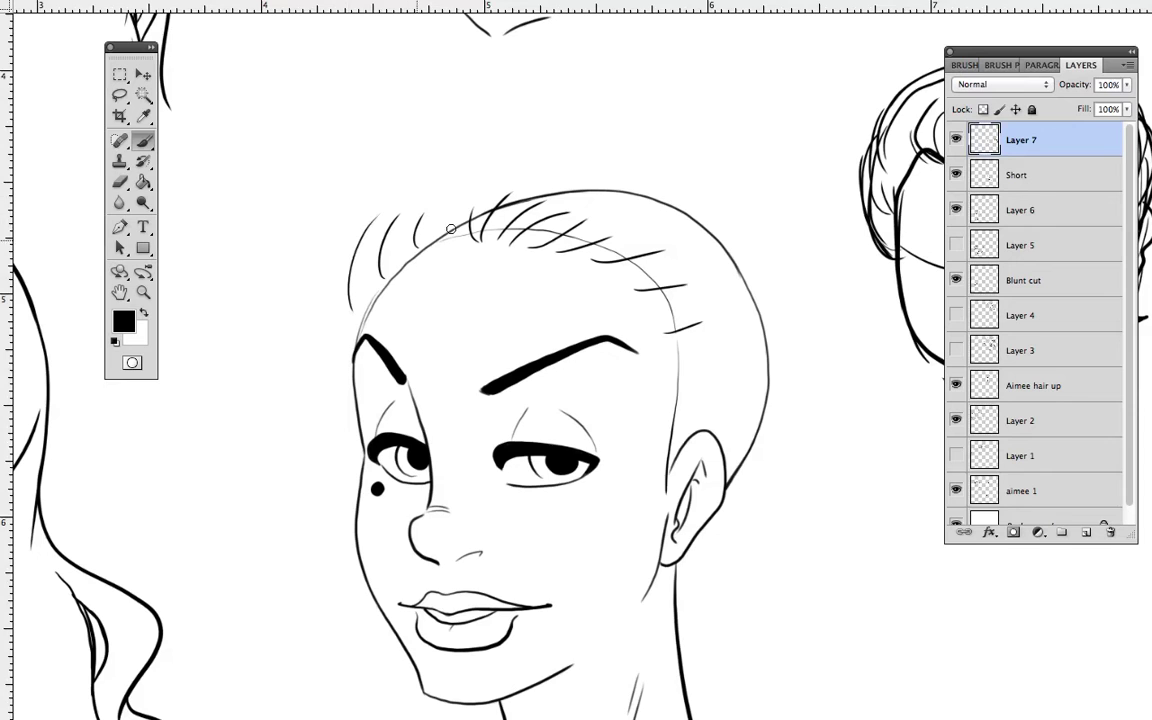
Step: Try a continuous hairline contour across the forehead, add root strokes at its front dip, and erase the contour line
mouse_move(740, 352)
left_mouse_down()
mouse_move(848, 442)
mouse_move(830, 407)
mouse_move(735, 389)
mouse_move(749, 343)
left_mouse_up()
left_click_drag(550, 240, 608, 240)
left_click_drag(663, 270, 697, 369)
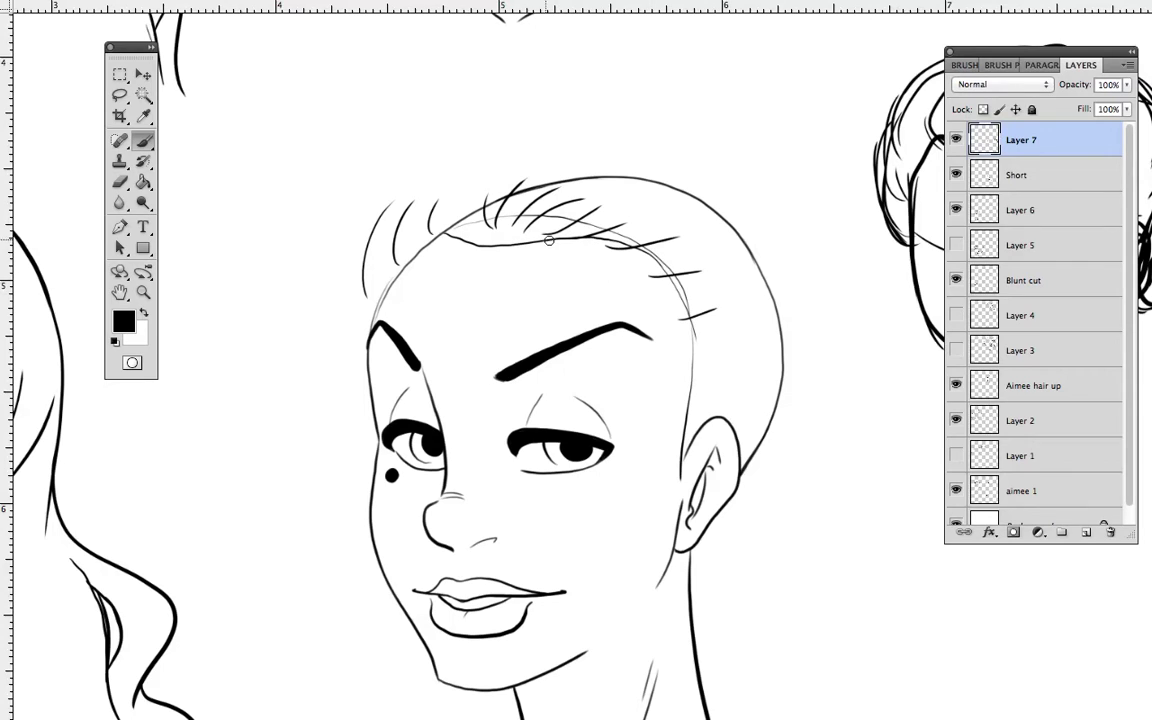
mouse_move(483, 249)
left_mouse_down()
mouse_move(494, 157)
mouse_move(460, 182)
left_mouse_up()
left_click_drag(446, 248, 431, 219)
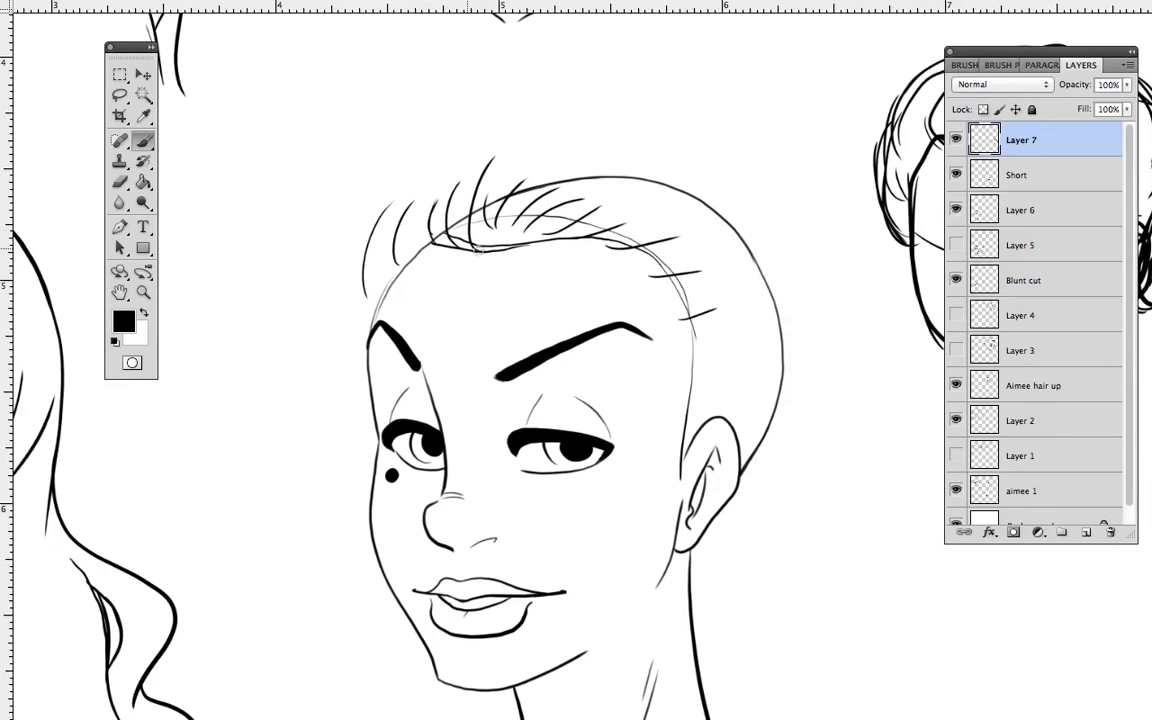
mouse_move(427, 250)
left_mouse_down()
mouse_move(579, 246)
mouse_move(653, 270)
left_mouse_up()
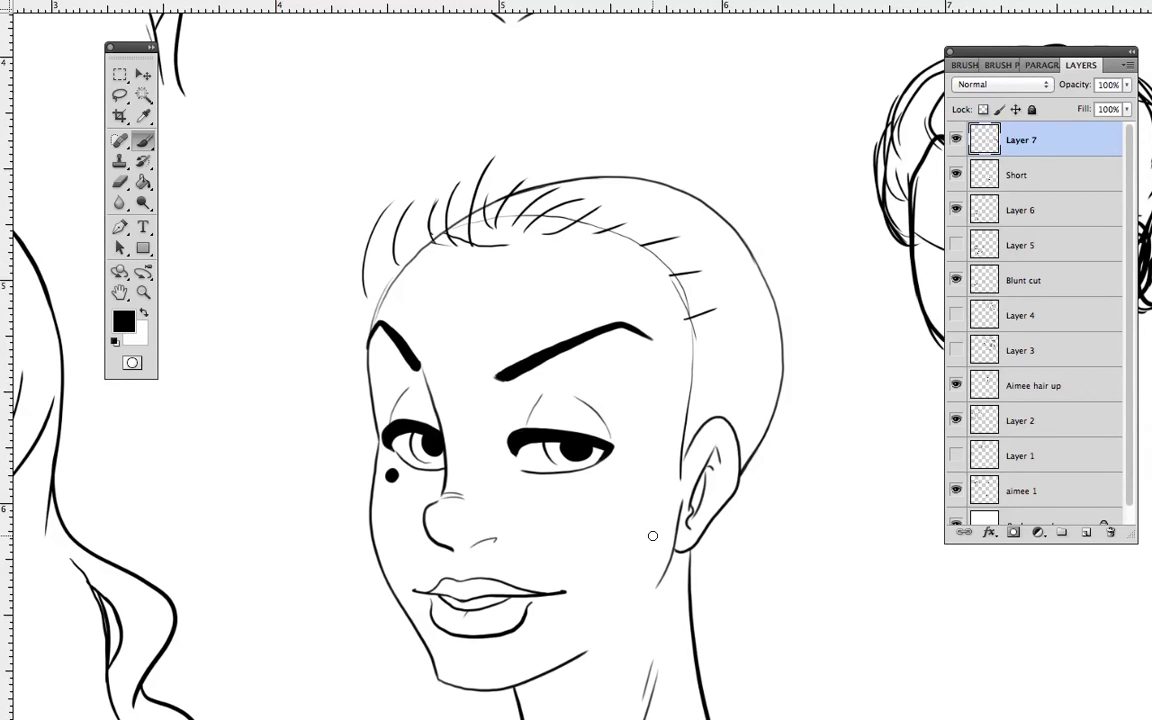
Step: Sketch the hair's outer contour above the skull with long loose strokes over the crown and down the far side
left_click_drag(488, 246, 482, 188)
left_click_drag(520, 157, 673, 134)
mouse_move(618, 147)
left_mouse_down()
mouse_move(721, 160)
mouse_move(765, 202)
left_mouse_up()
left_click_drag(768, 209, 695, 178)
left_click_drag(595, 125, 460, 194)
mouse_move(556, 132)
left_mouse_down()
mouse_move(450, 163)
mouse_move(394, 241)
left_mouse_up()
mouse_move(456, 158)
left_mouse_down()
mouse_move(430, 168)
mouse_move(354, 232)
mouse_move(354, 302)
left_mouse_up()
left_click_drag(348, 244, 342, 349)
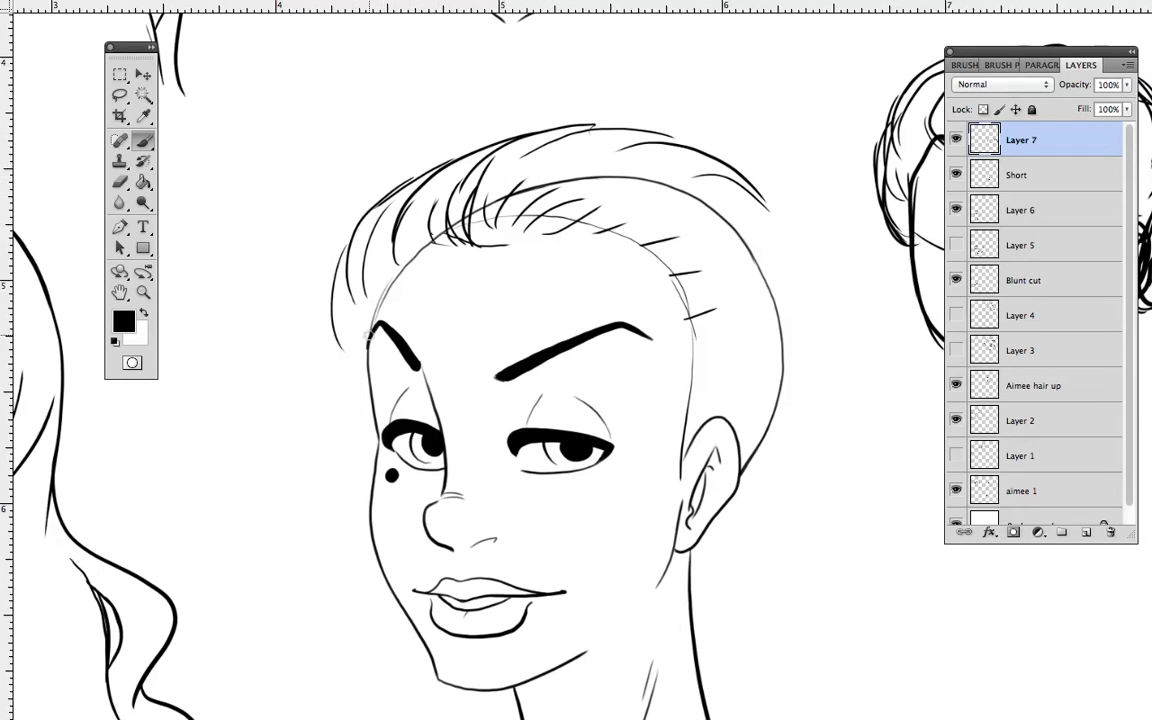
Step: Add short hairline strokes down the near temple to a sideburn curl, and outline the back of the hair to the nape
mouse_move(563, 244)
left_mouse_down()
mouse_move(598, 224)
mouse_move(638, 248)
left_mouse_up()
left_click_drag(634, 264, 693, 261)
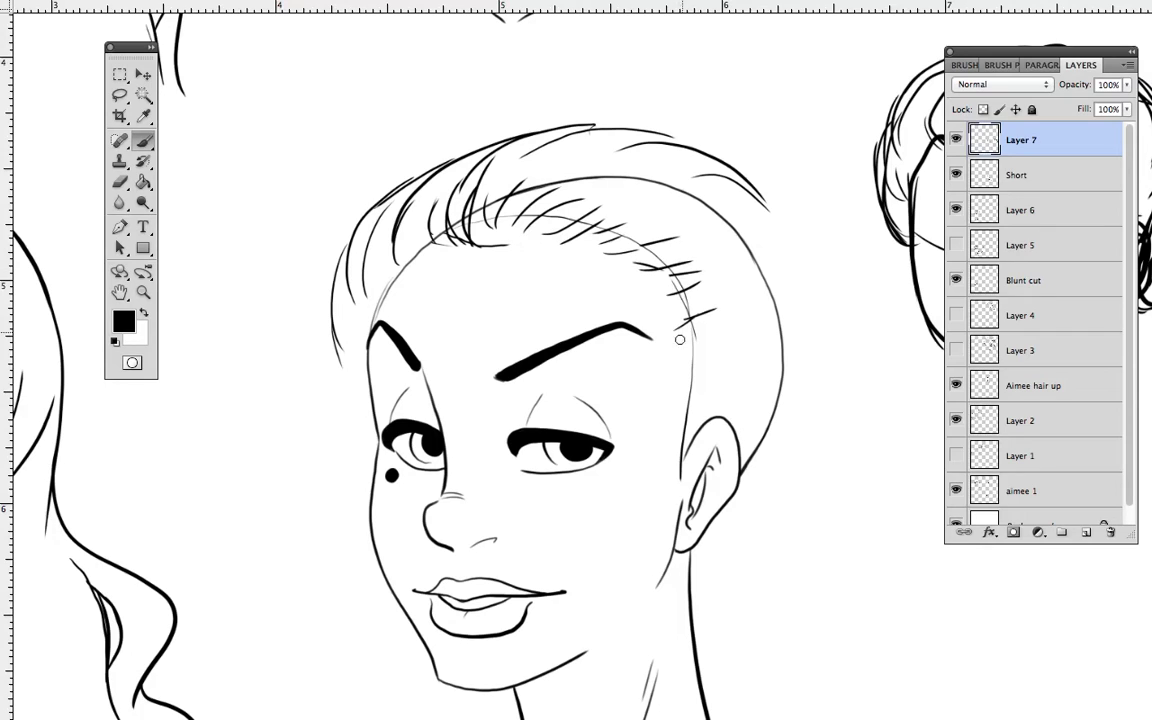
mouse_move(716, 318)
left_mouse_down()
mouse_move(672, 343)
mouse_move(683, 392)
left_mouse_up()
left_click_drag(669, 466, 663, 501)
left_click_drag(682, 417, 714, 380)
mouse_move(679, 440)
left_mouse_down()
mouse_move(705, 402)
mouse_move(699, 423)
left_mouse_up()
mouse_move(762, 207)
left_mouse_down()
mouse_move(818, 257)
mouse_move(828, 288)
mouse_move(828, 342)
mouse_move(786, 472)
left_mouse_up()
mouse_move(795, 339)
left_mouse_down()
mouse_move(793, 420)
mouse_move(755, 600)
left_mouse_up()
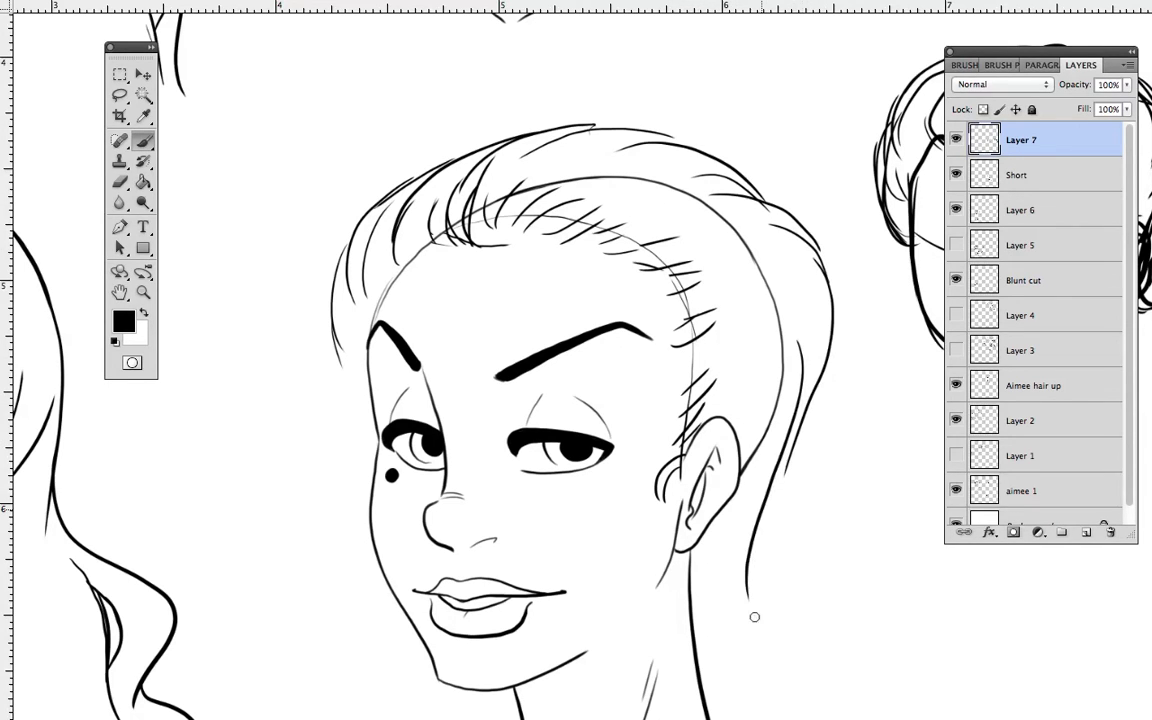
Step: Fill the far side of the hair with dense curved strands and thicken its outer edge
left_click_drag(458, 127, 350, 182)
mouse_move(373, 162)
left_mouse_down()
mouse_move(336, 242)
mouse_move(333, 322)
left_mouse_up()
left_click_drag(368, 218, 362, 384)
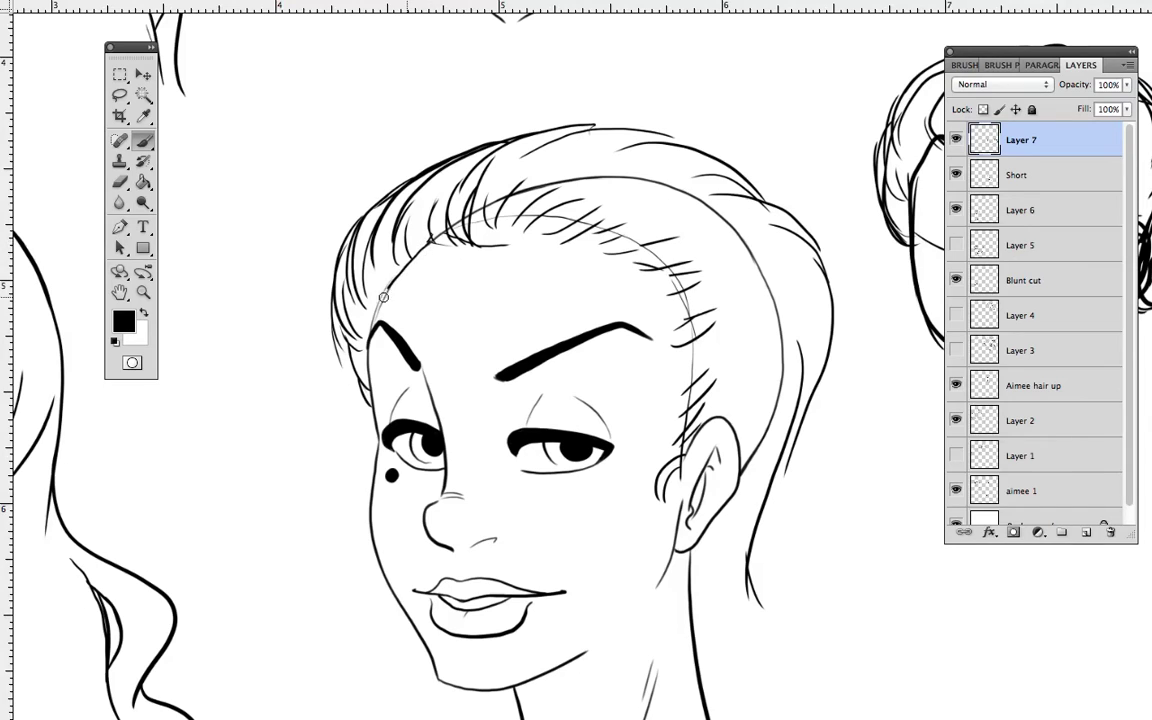
left_click_drag(398, 142, 322, 237)
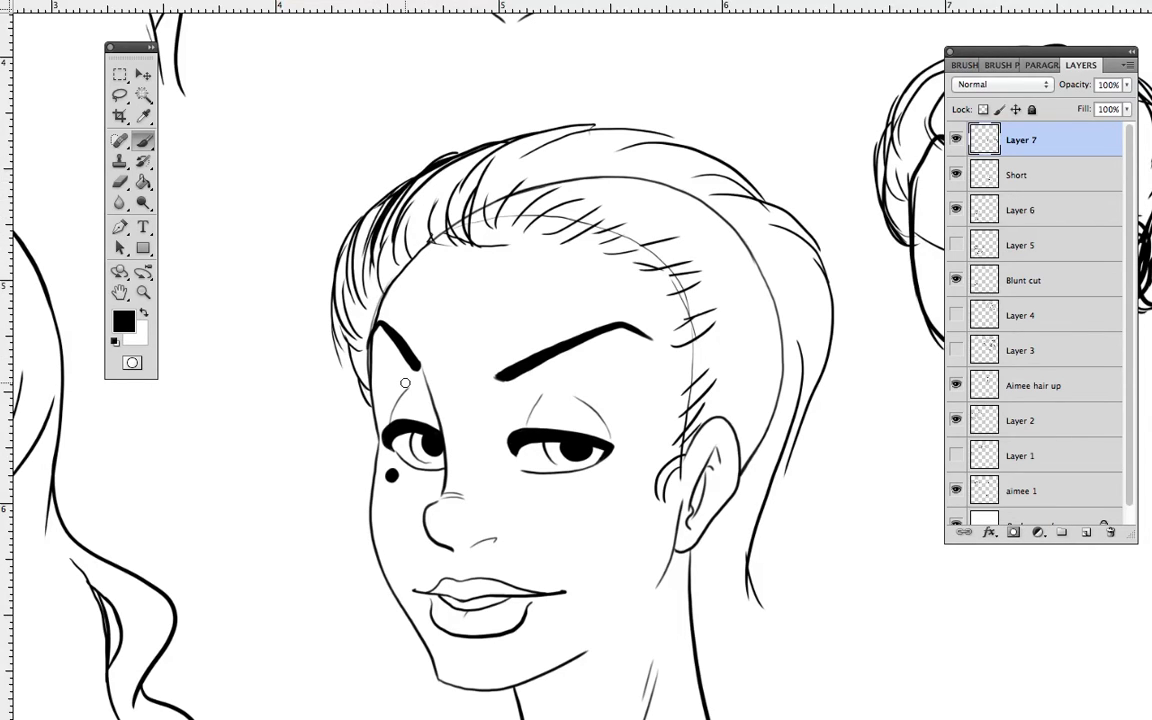
Step: Erase the outer edge of the far-side hair and redraw its strands closer to the head
mouse_move(436, 154)
left_mouse_down()
mouse_move(378, 206)
mouse_move(340, 321)
mouse_move(341, 372)
left_mouse_up()
mouse_move(342, 318)
left_mouse_down()
mouse_move(375, 211)
mouse_move(447, 144)
left_mouse_up()
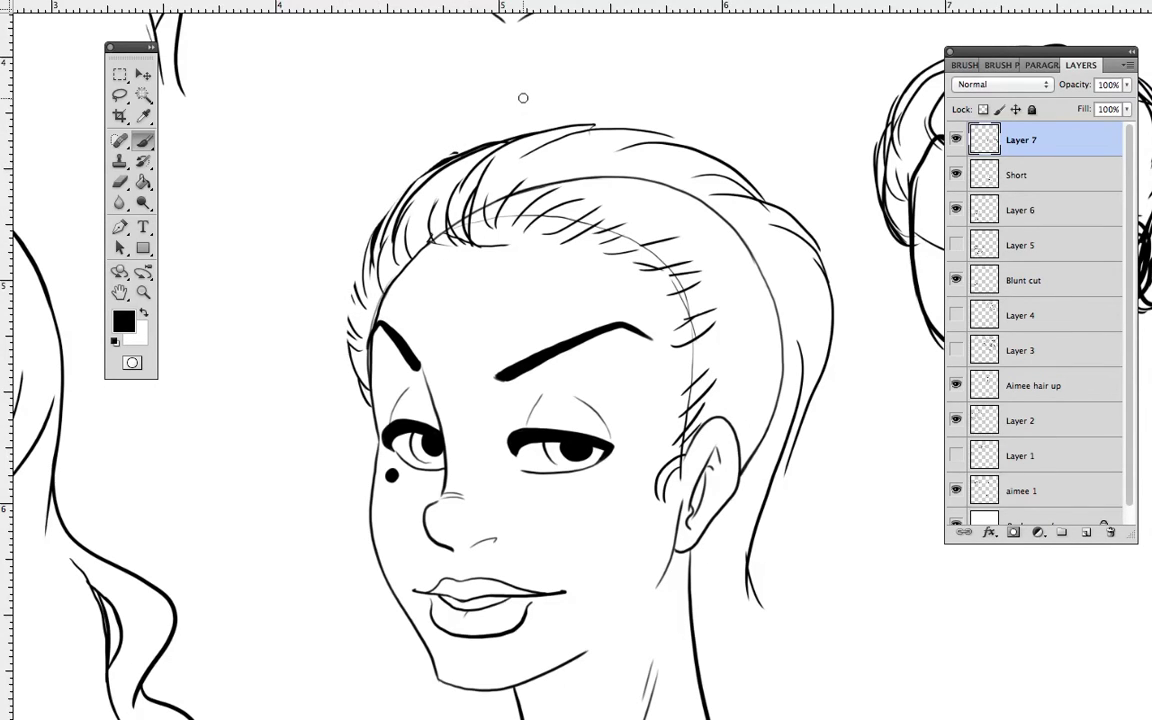
left_click_drag(392, 188, 360, 270)
left_click_drag(368, 220, 356, 292)
mouse_move(368, 245)
left_mouse_down()
mouse_move(352, 312)
mouse_move(370, 374)
left_mouse_up()
Step: Sketch a raised front wave rising from the hairline dip and sweeping back over the top of the head
left_click_drag(508, 146, 469, 179)
mouse_move(450, 124)
left_mouse_down()
mouse_move(536, 106)
mouse_move(615, 135)
left_mouse_up()
left_click_drag(460, 115, 384, 180)
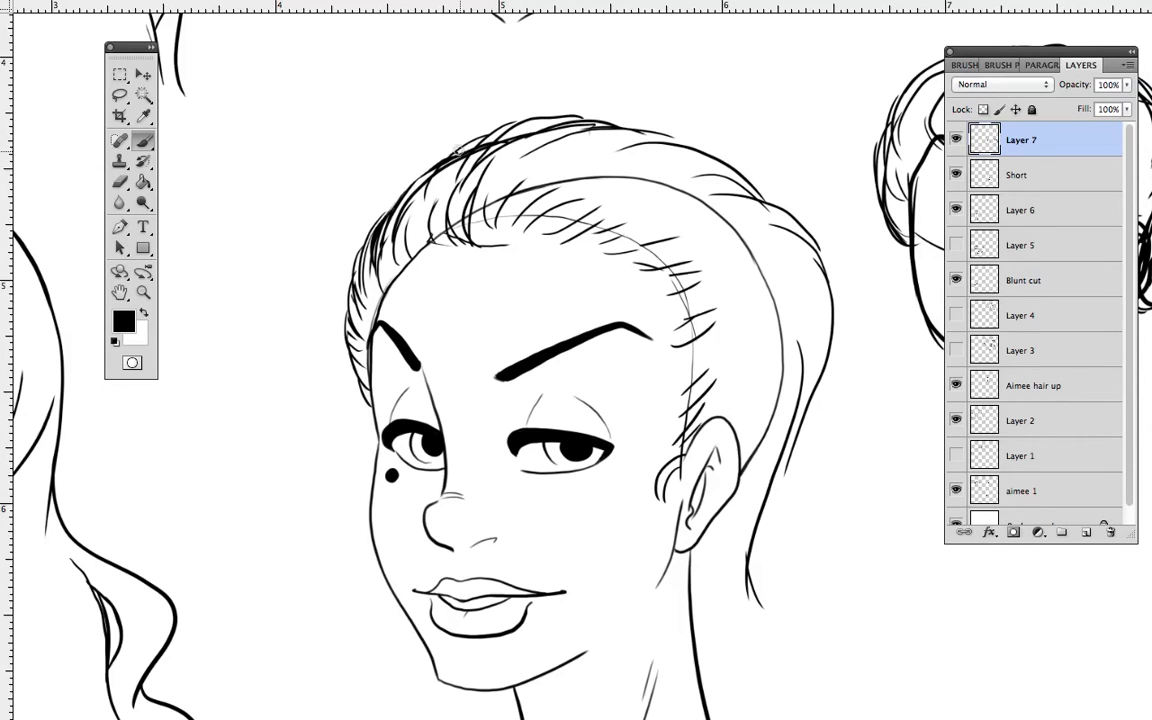
mouse_move(433, 239)
left_mouse_down()
mouse_move(423, 200)
mouse_move(441, 157)
mouse_move(494, 121)
mouse_move(577, 115)
left_mouse_up()
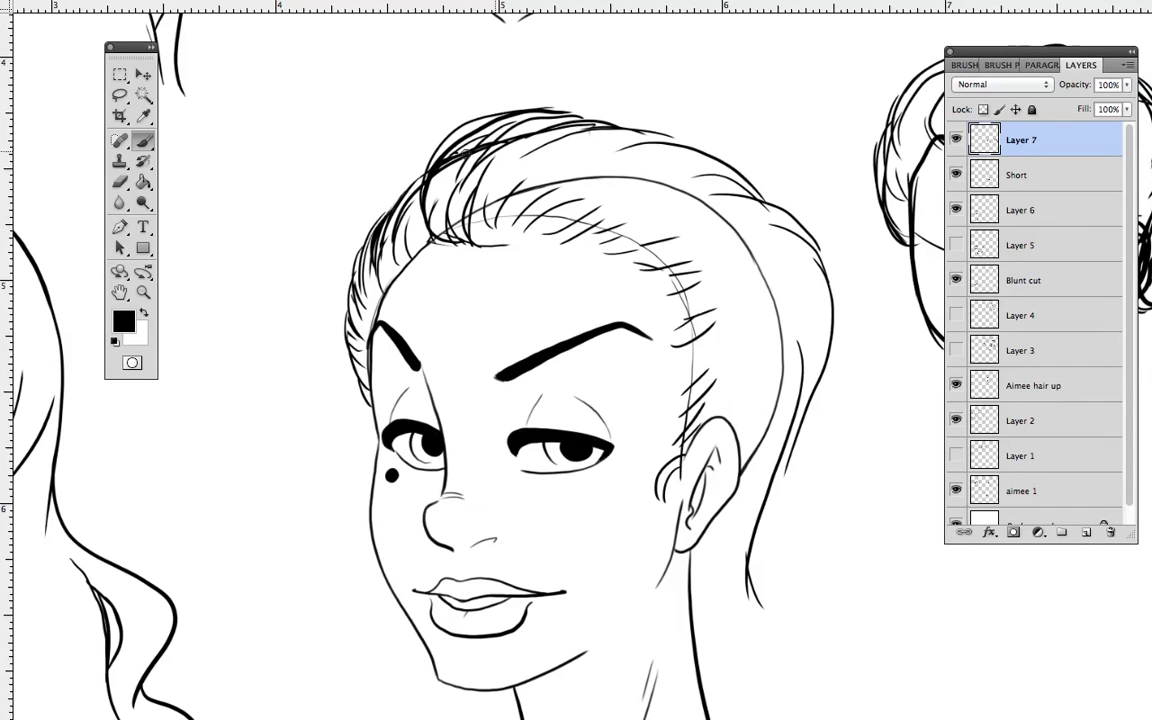
Step: Add swept-back strands along the hairline and crown, and erase the rough outer contour over the top and back
mouse_move(470, 186)
left_mouse_down()
mouse_move(559, 240)
mouse_move(541, 247)
mouse_move(600, 237)
mouse_move(638, 210)
left_mouse_up()
mouse_move(577, 248)
left_mouse_down()
mouse_move(653, 235)
mouse_move(689, 244)
left_mouse_up()
left_click_drag(503, 171, 674, 126)
left_click_drag(540, 133, 656, 117)
left_click_drag(512, 163, 650, 114)
mouse_move(566, 154)
left_mouse_down()
mouse_move(642, 118)
mouse_move(730, 160)
mouse_move(753, 192)
left_mouse_up()
left_click_drag(697, 142, 783, 210)
left_click_drag(730, 161, 819, 251)
mouse_move(769, 204)
left_mouse_down()
mouse_move(823, 279)
mouse_move(766, 609)
mouse_move(805, 255)
left_mouse_up()
mouse_move(759, 170)
left_mouse_down()
mouse_move(594, 98)
mouse_move(492, 121)
mouse_move(652, 144)
mouse_move(483, 133)
mouse_move(658, 141)
mouse_move(735, 175)
mouse_move(782, 252)
left_mouse_up()
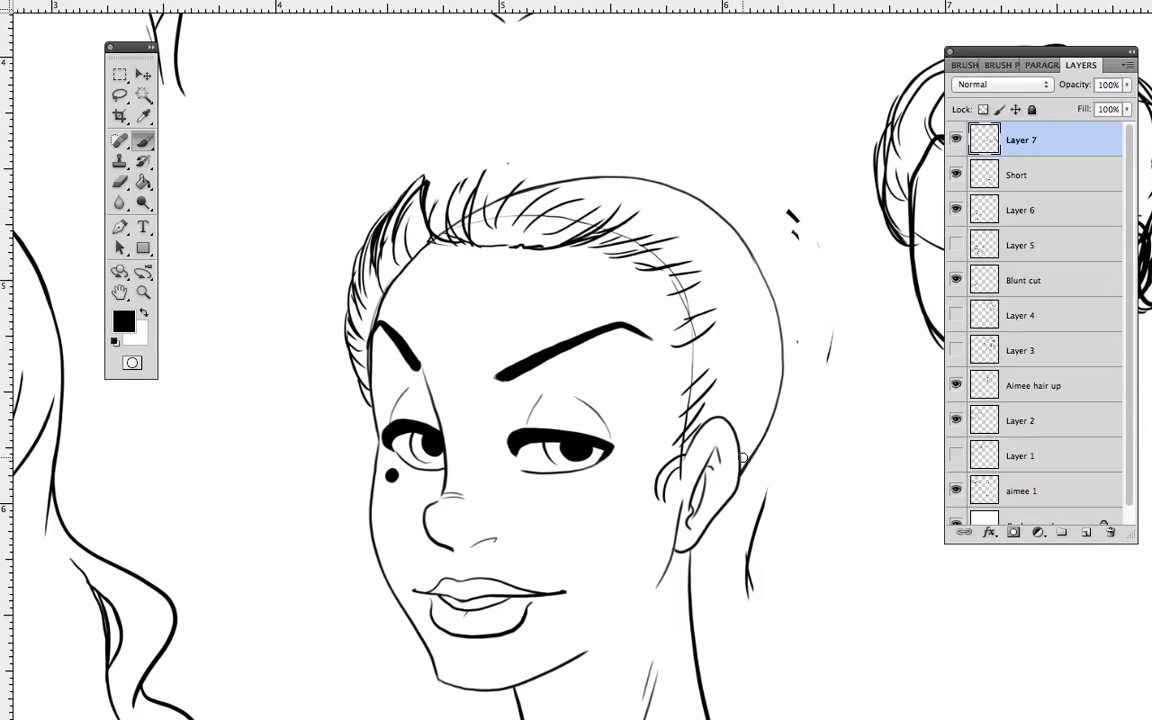
Step: Redraw the outer hair contour from the front wave over the crown to the nape, with swept-back strands across the top
mouse_move(430, 187)
left_mouse_down()
mouse_move(581, 128)
mouse_move(607, 136)
left_mouse_up()
mouse_move(523, 157)
left_mouse_down()
mouse_move(630, 131)
mouse_move(679, 150)
mouse_move(770, 262)
mouse_move(774, 483)
mouse_move(755, 595)
left_mouse_up()
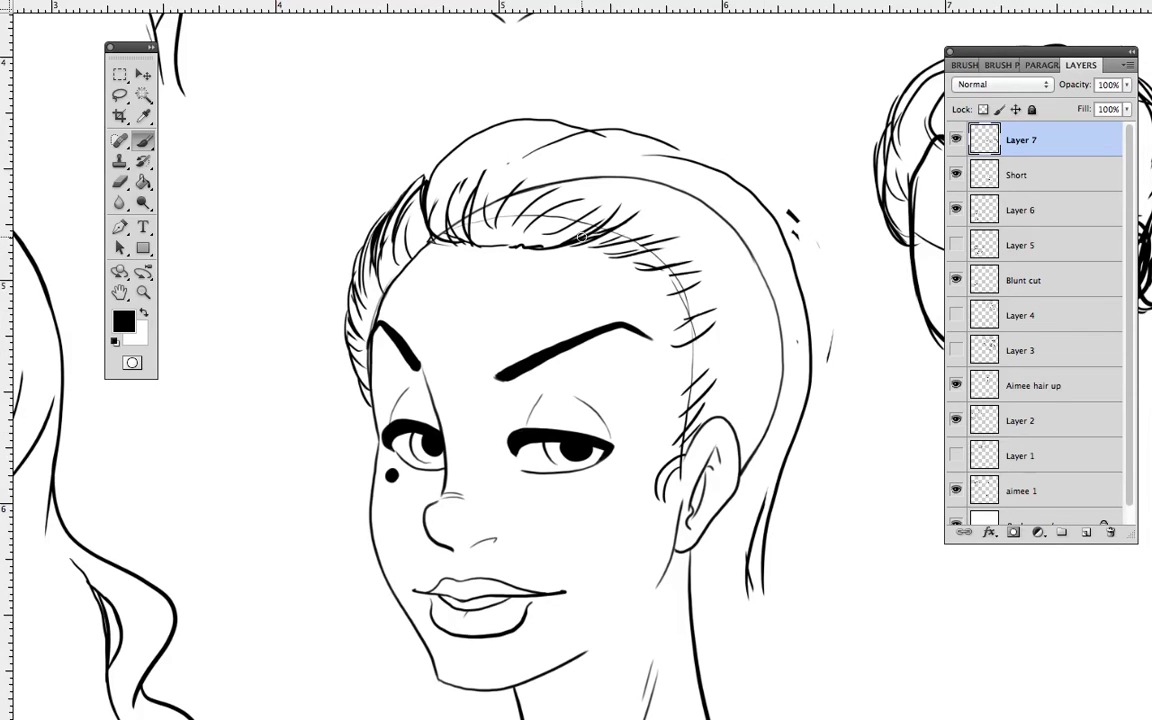
left_click_drag(694, 160, 608, 167)
left_click_drag(686, 153, 587, 158)
left_click_drag(692, 158, 513, 163)
left_click_drag(605, 131, 538, 141)
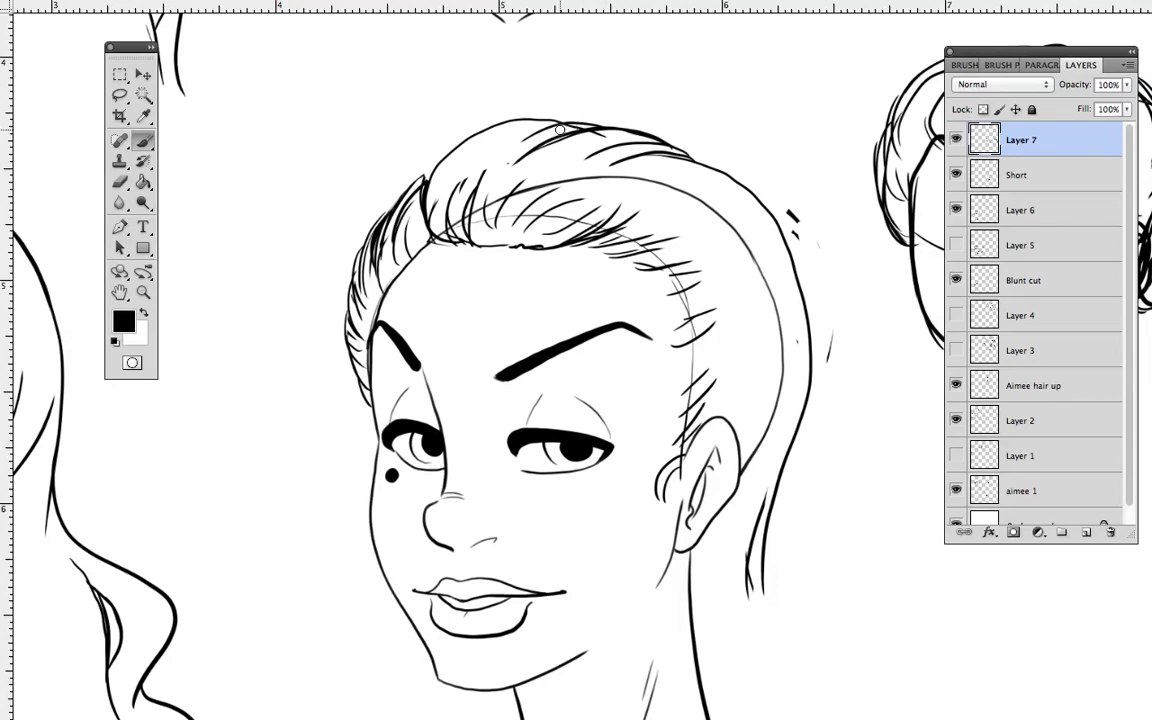
Step: Reinforce the outer contour of the front wave and the back of the head with additional strokes
mouse_move(502, 108)
left_mouse_down()
mouse_move(412, 131)
mouse_move(373, 204)
left_mouse_up()
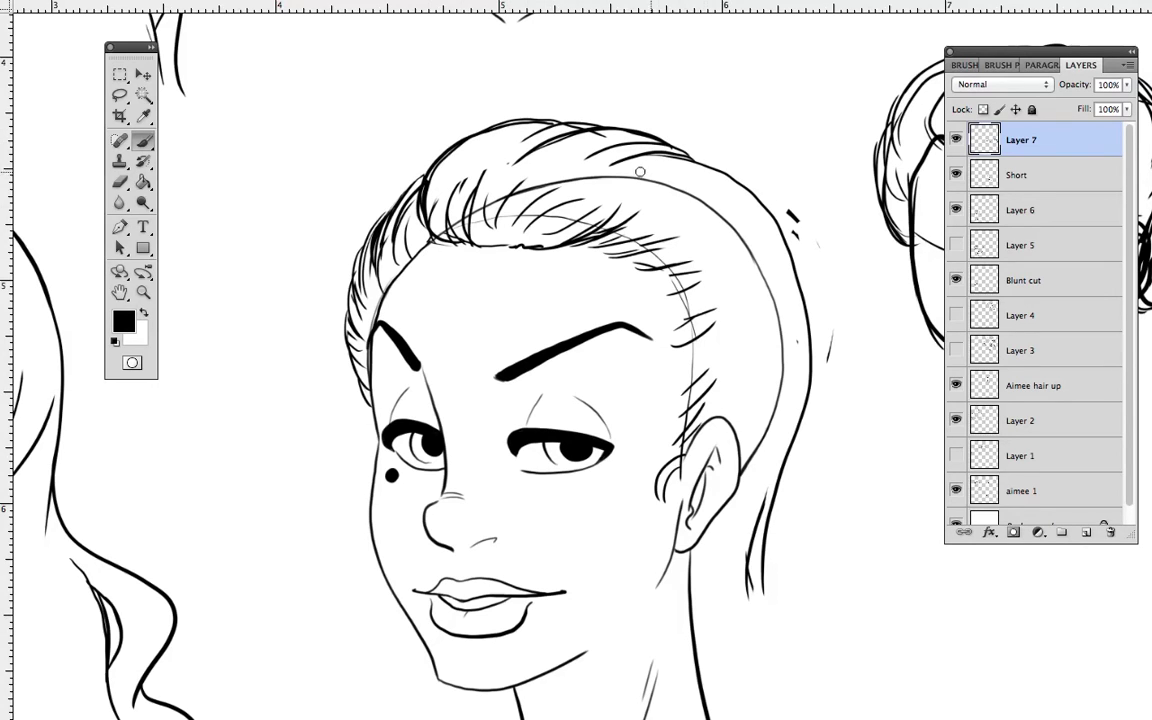
left_click_drag(766, 193, 819, 368)
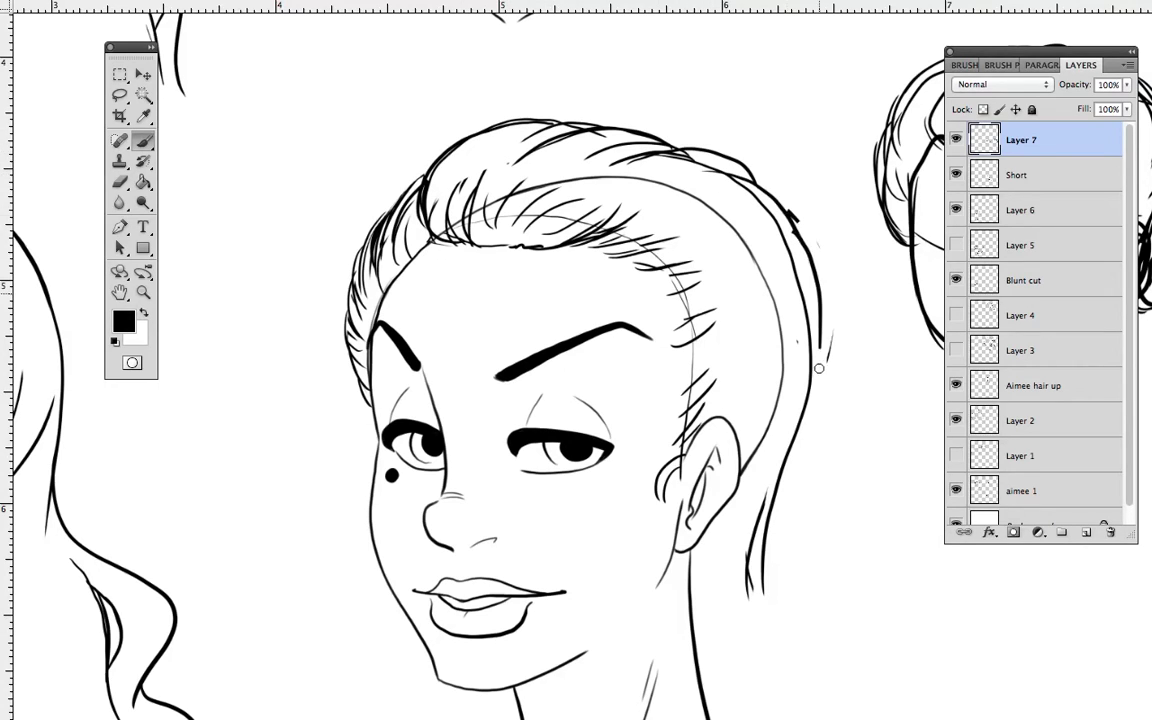
mouse_move(806, 240)
left_mouse_down()
mouse_move(808, 424)
mouse_move(777, 515)
left_mouse_up()
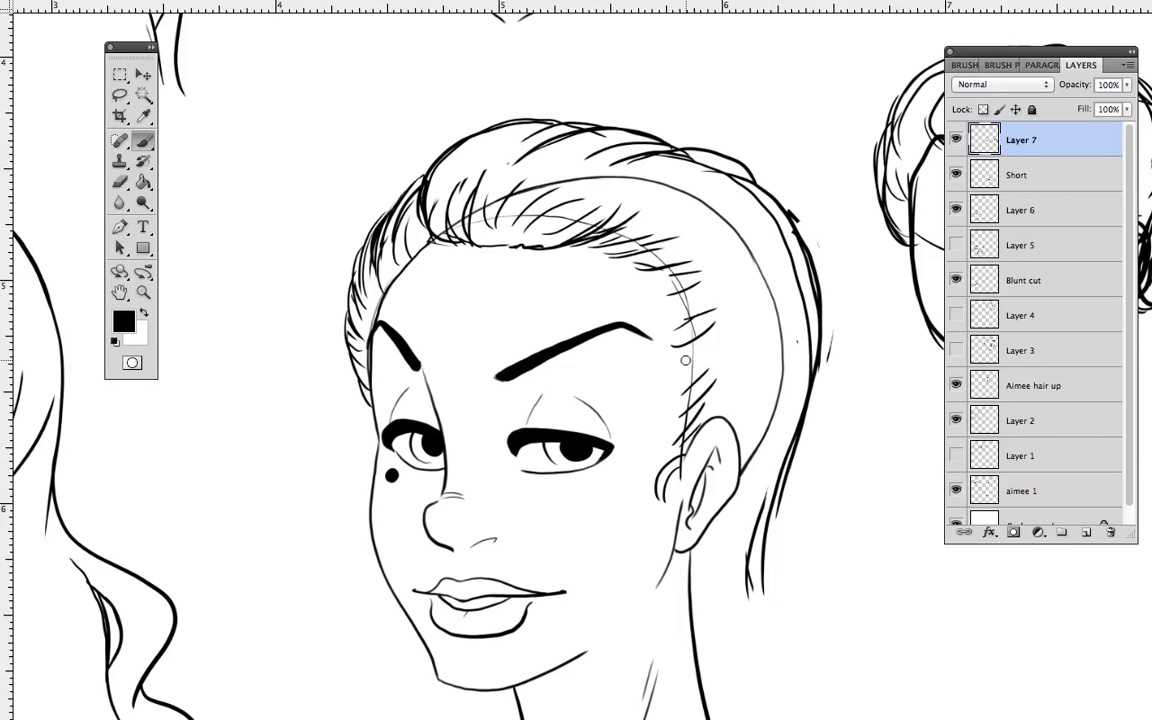
Step: Draw the hairline edge from the forehead down the near temple to the ear, and trim it together with the sideburn curl
left_click_drag(693, 371, 684, 384)
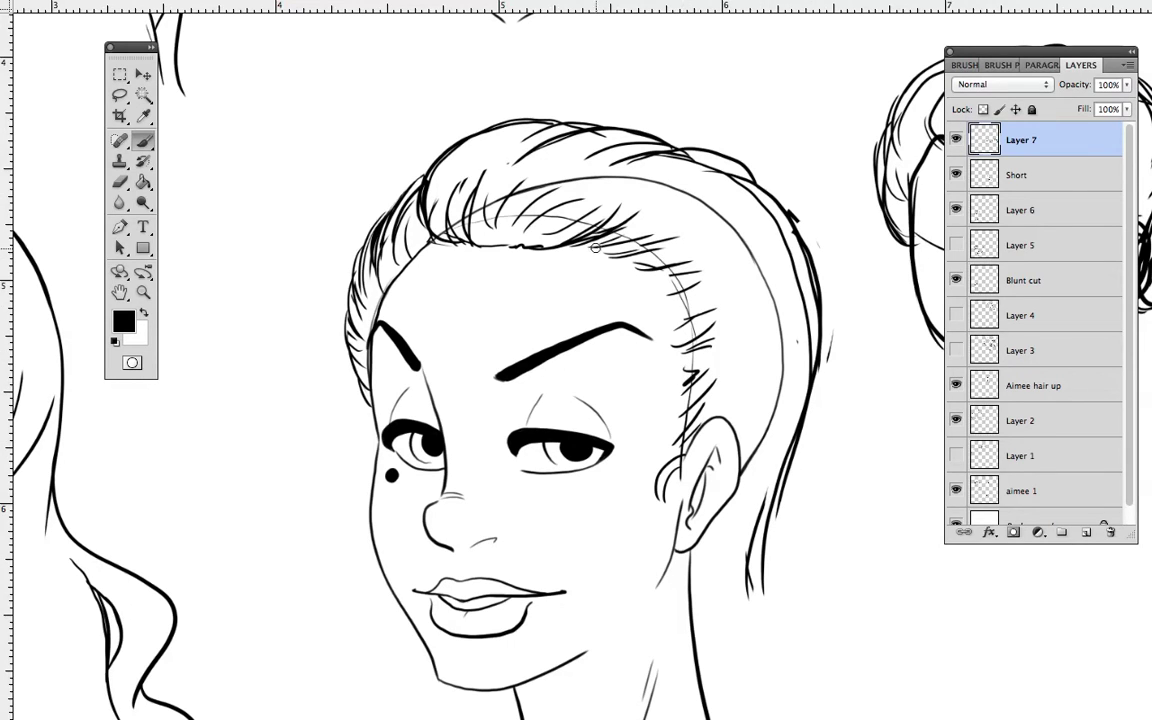
mouse_move(604, 249)
left_mouse_down()
mouse_move(650, 274)
mouse_move(682, 348)
mouse_move(682, 464)
left_mouse_up()
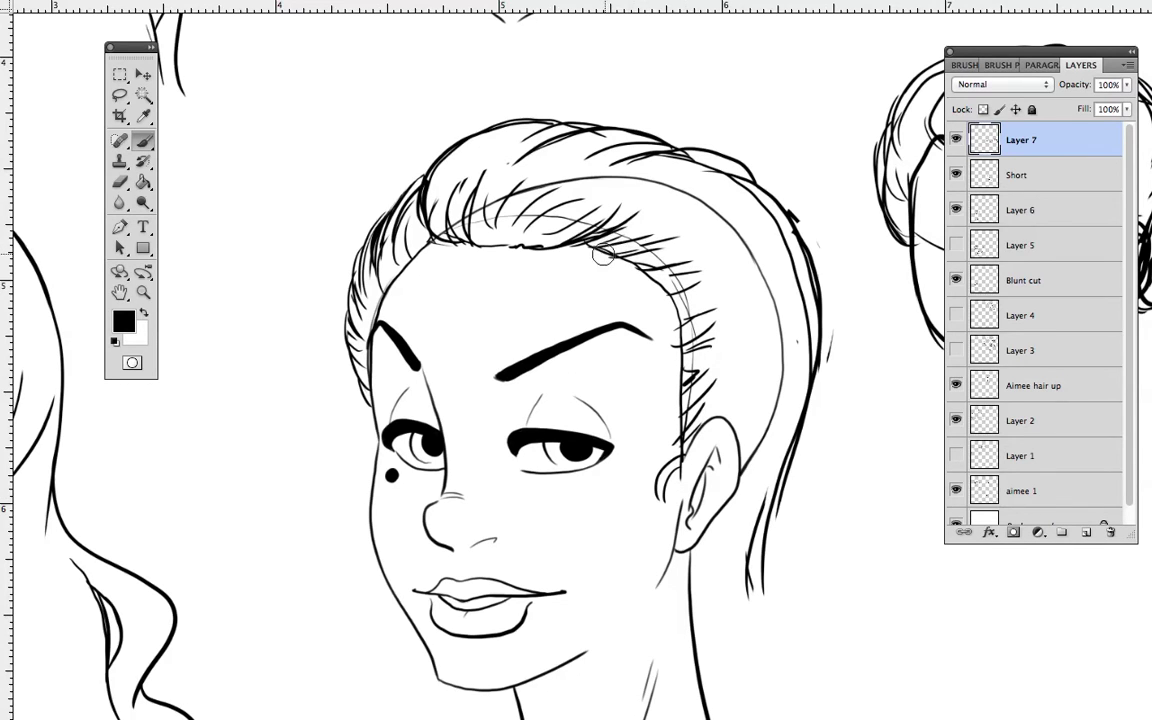
left_click_drag(669, 350, 672, 460)
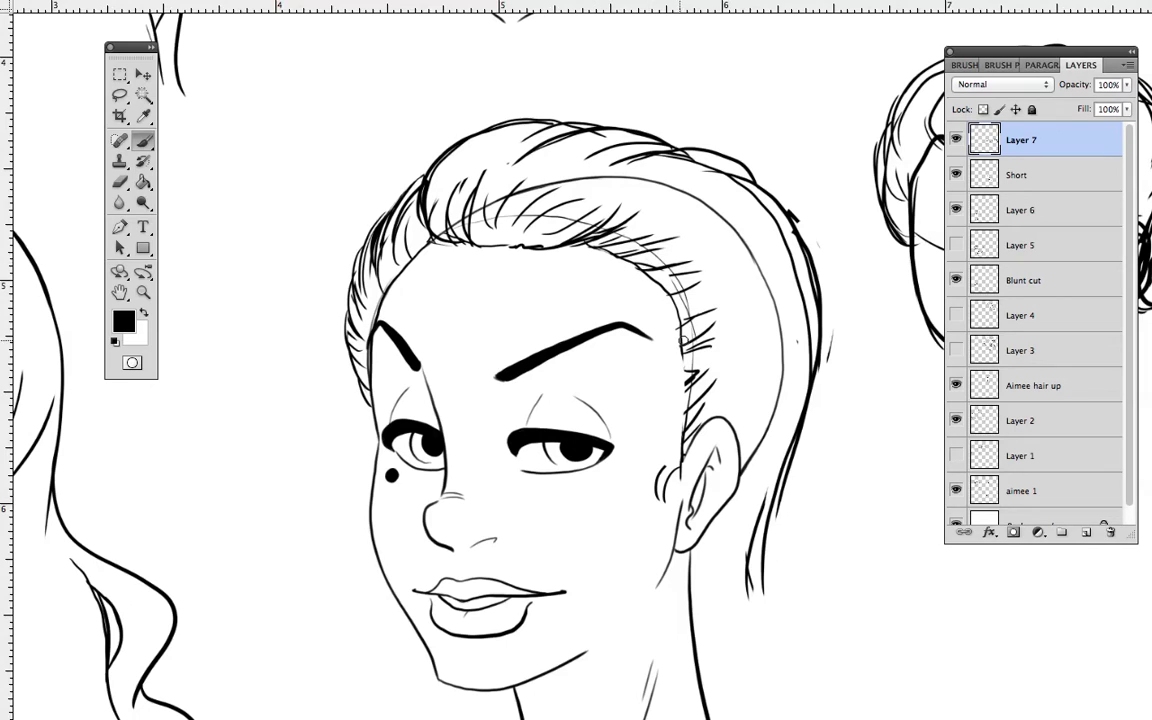
Step: Sweep strands from the temple over and behind the ear, and add pointed strands at the nape
mouse_move(689, 356)
left_mouse_down()
mouse_move(766, 383)
mouse_move(760, 597)
left_mouse_up()
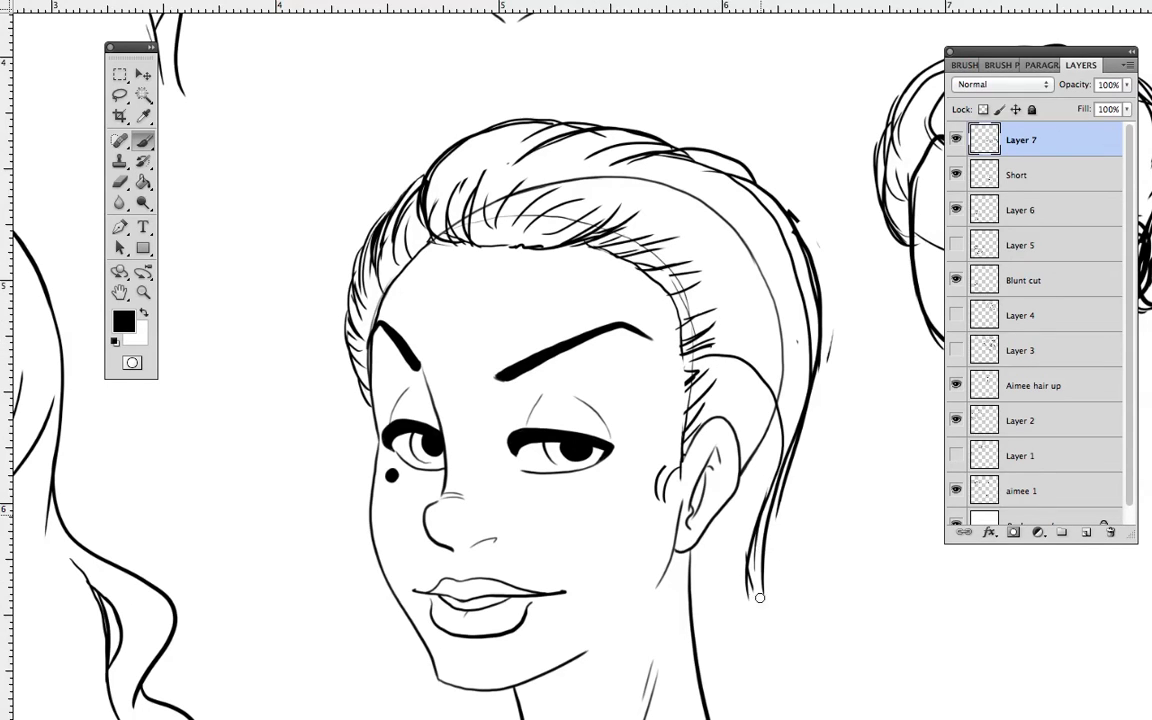
mouse_move(696, 379)
left_mouse_down()
mouse_move(772, 523)
mouse_move(764, 553)
left_mouse_up()
left_click_drag(753, 366, 752, 590)
mouse_move(789, 453)
left_mouse_down()
mouse_move(760, 530)
mouse_move(753, 632)
left_mouse_up()
left_click_drag(750, 535, 754, 633)
mouse_move(733, 540)
left_mouse_down()
mouse_move(738, 606)
mouse_move(728, 606)
left_mouse_up()
mouse_move(671, 560)
left_mouse_down()
mouse_move(722, 637)
mouse_move(709, 613)
left_mouse_up()
left_click_drag(694, 541, 745, 636)
left_click_drag(717, 558, 748, 625)
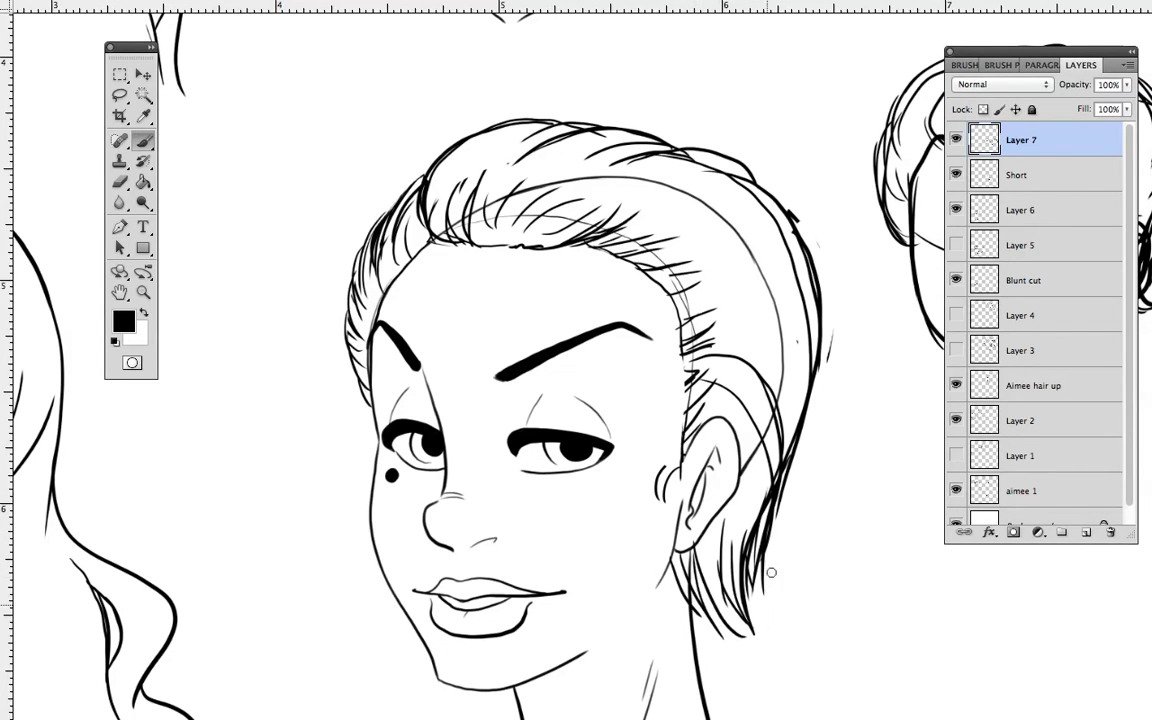
Step: Thicken the back contour of the hair and add small hairs along the near temple's hairline
mouse_move(782, 233)
left_mouse_down()
mouse_move(819, 322)
mouse_move(809, 396)
left_mouse_up()
left_click_drag(814, 295, 788, 439)
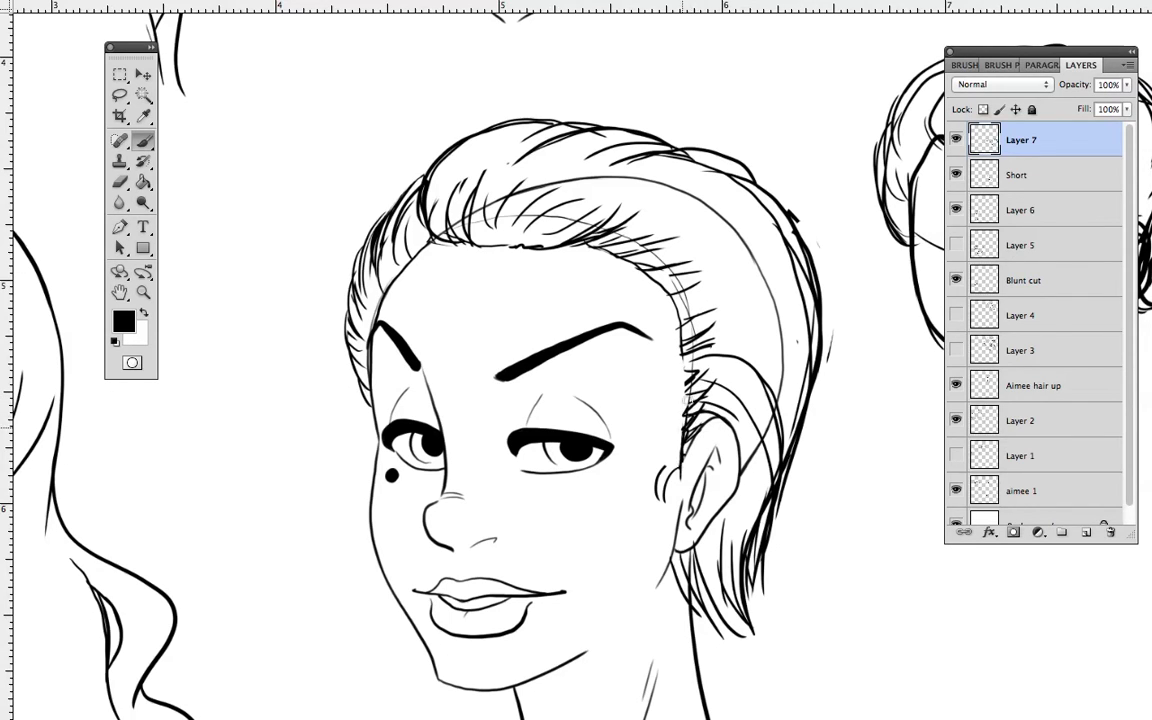
left_click_drag(641, 262, 606, 244)
left_click_drag(621, 254, 592, 244)
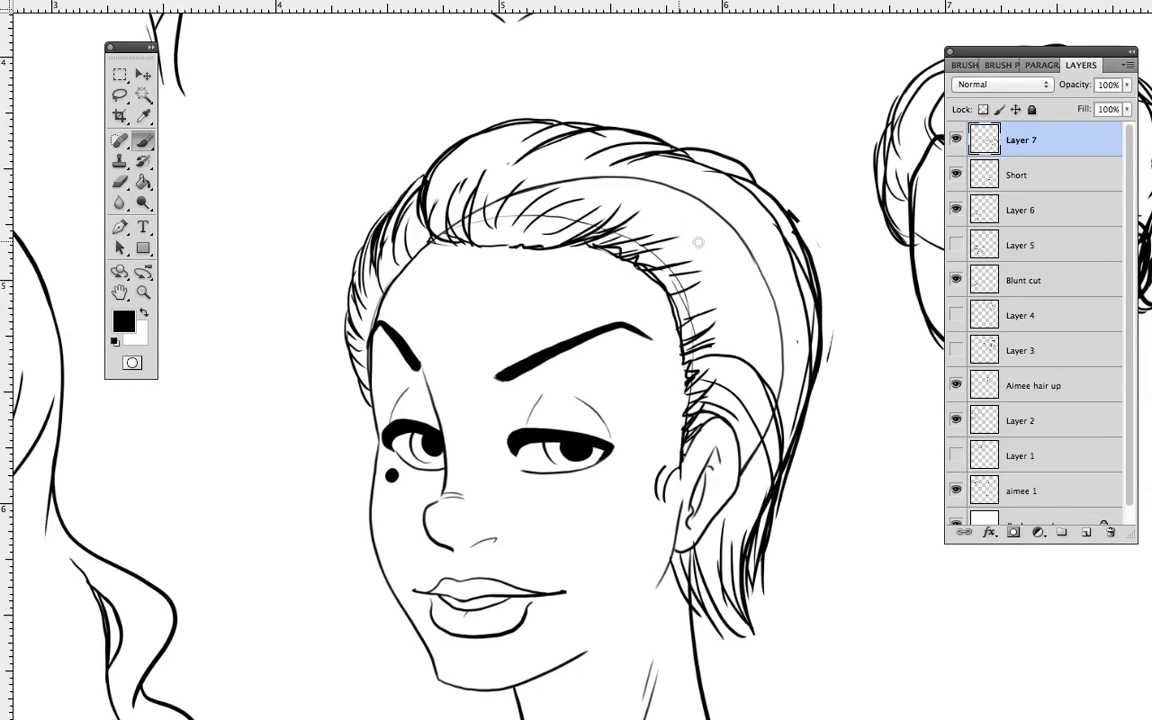
Step: Strengthen the upper back contour of the hair with long strokes curving from the crown toward the nape
mouse_move(800, 385)
left_mouse_down()
mouse_move(808, 318)
mouse_move(802, 334)
left_mouse_up()
mouse_move(668, 100)
left_mouse_down()
mouse_move(752, 119)
mouse_move(786, 162)
left_mouse_up()
mouse_move(724, 128)
left_mouse_down()
mouse_move(799, 193)
mouse_move(787, 432)
left_mouse_up()
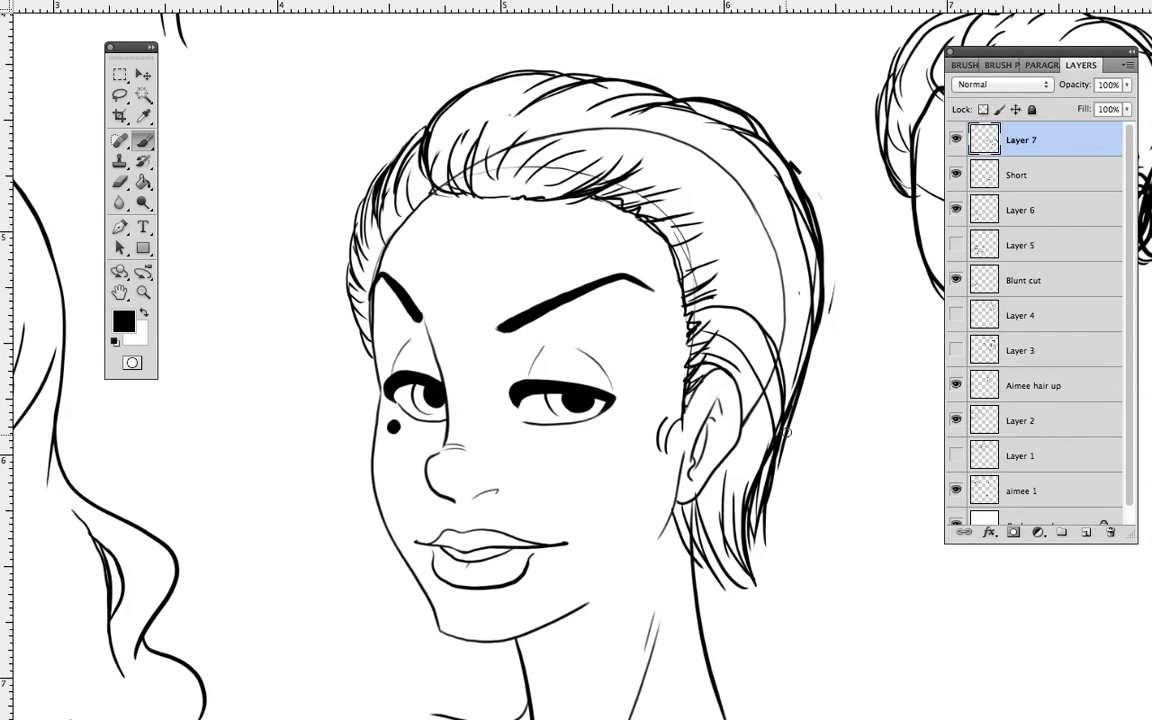
Step: Add outward-flicked ends down the back of the hair and fill in short pointed strands at the nape
left_click_drag(816, 295, 824, 440)
left_click_drag(803, 328, 812, 517)
left_click_drag(784, 403, 793, 494)
left_click_drag(791, 385, 814, 522)
left_click_drag(785, 412, 788, 548)
left_click_drag(776, 455, 784, 572)
mouse_move(766, 512)
left_mouse_down()
mouse_move(786, 597)
mouse_move(766, 602)
left_mouse_up()
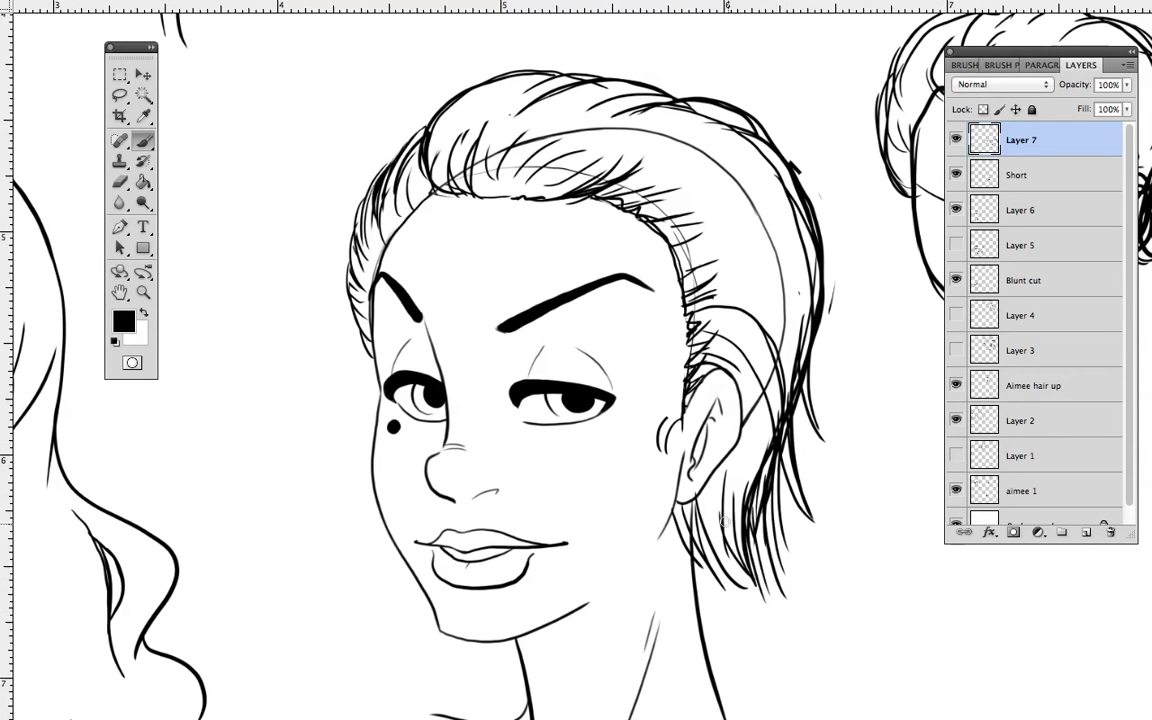
left_click_drag(687, 517, 709, 605)
left_click_drag(708, 557, 724, 606)
left_click_drag(726, 529, 741, 604)
Step: Erase the stray marks and excess strands at the back of the hair, leaving a cleaner contour down to the flicked ends
mouse_move(747, 143)
left_mouse_down()
mouse_move(789, 193)
mouse_move(800, 347)
mouse_move(758, 465)
mouse_move(746, 564)
left_mouse_up()
left_click_drag(834, 323, 834, 274)
mouse_move(760, 154)
left_mouse_down()
mouse_move(815, 278)
mouse_move(791, 363)
left_mouse_up()
mouse_move(805, 172)
left_mouse_down()
mouse_move(787, 152)
mouse_move(832, 248)
left_mouse_up()
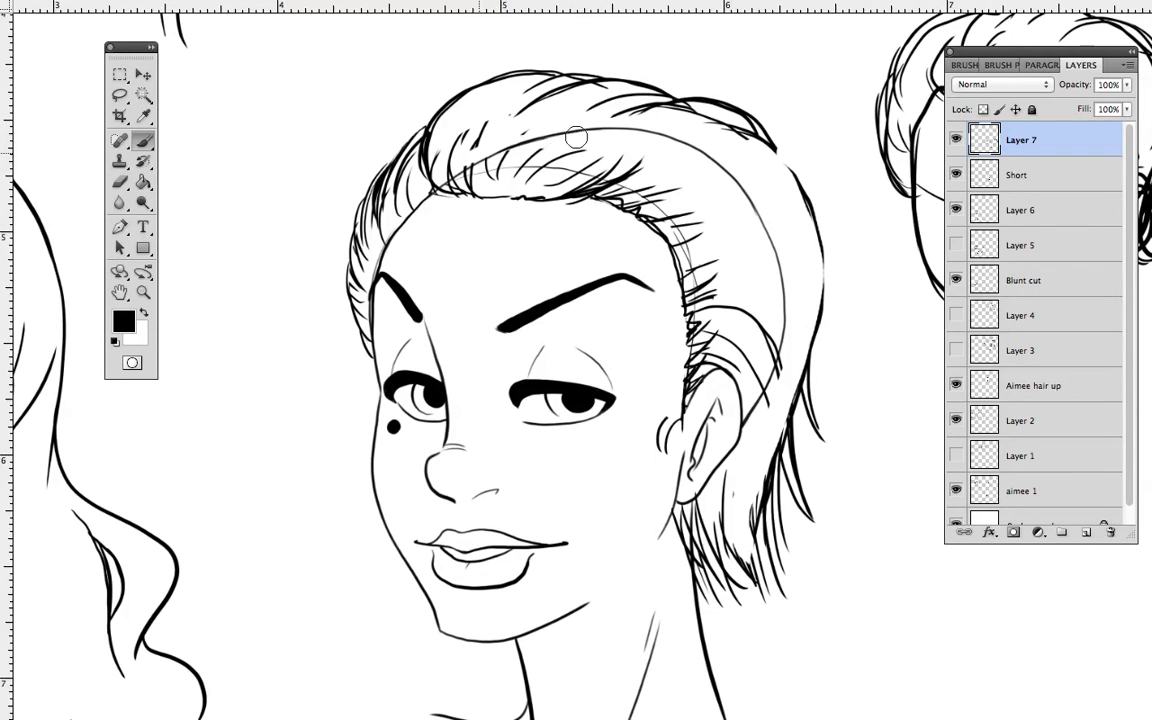
Step: Clear out the dense strokes above the forehead and redraw fewer, cleaner strands sweeping back from the hairline
left_click_drag(480, 140, 514, 151)
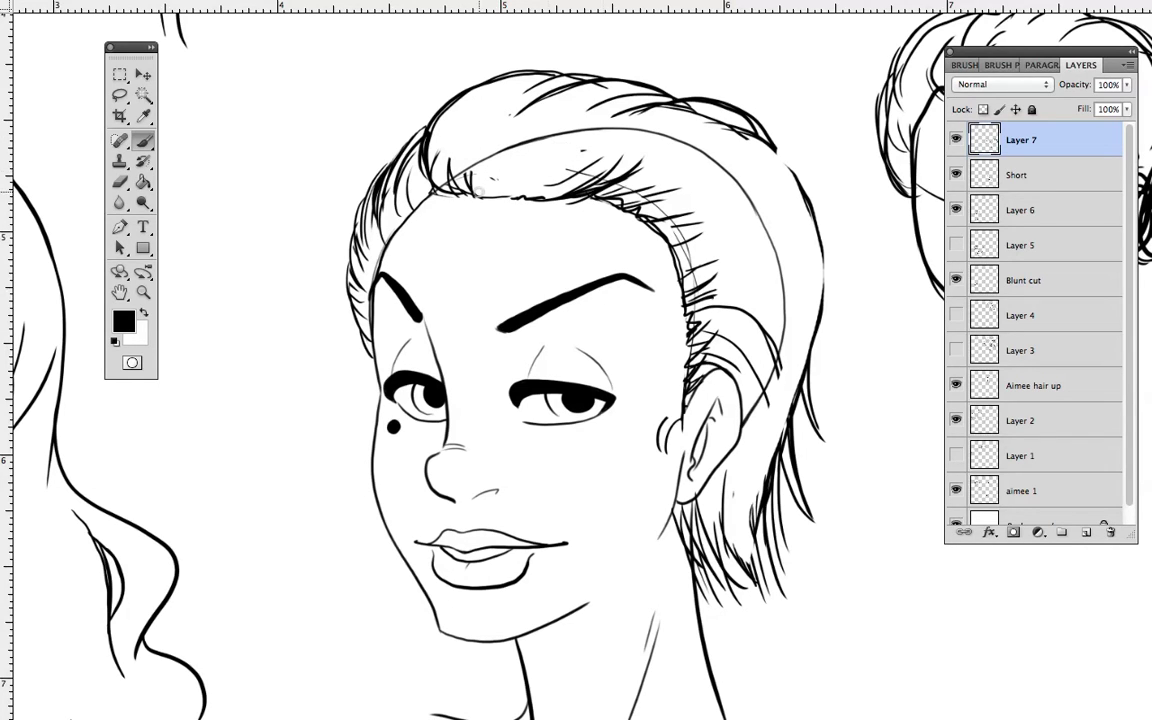
left_click_drag(506, 199, 546, 139)
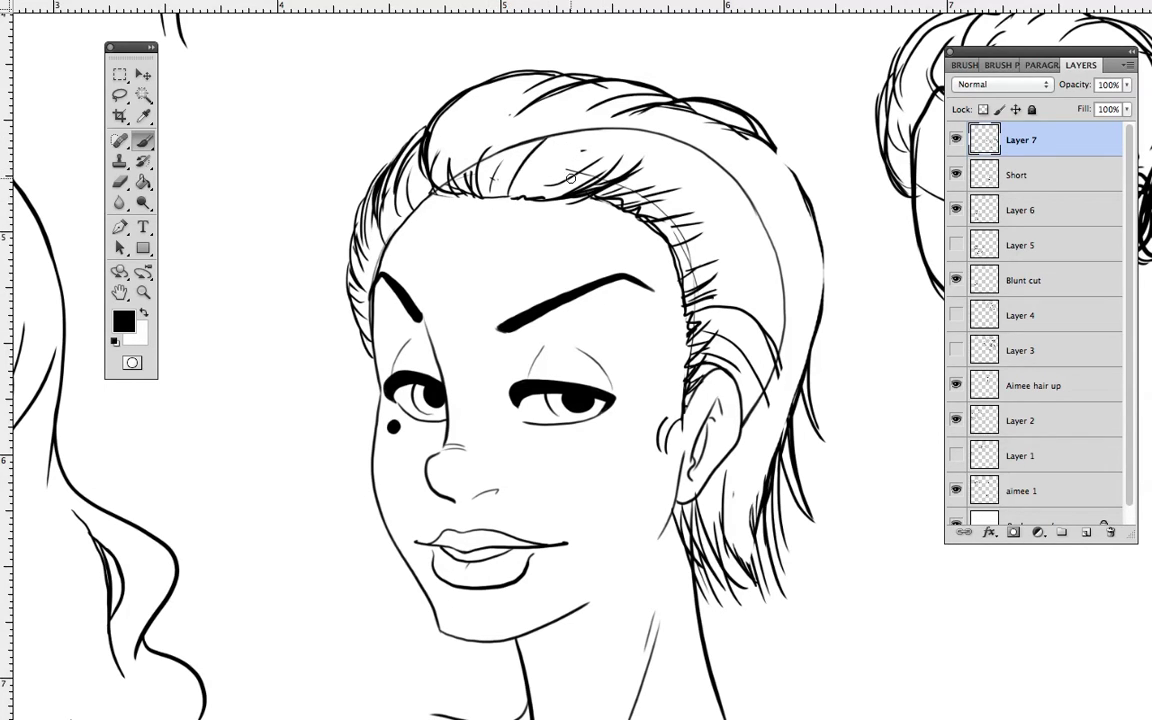
mouse_move(521, 198)
left_mouse_down()
mouse_move(575, 143)
mouse_move(628, 162)
mouse_move(617, 150)
left_mouse_up()
left_click_drag(554, 186, 650, 160)
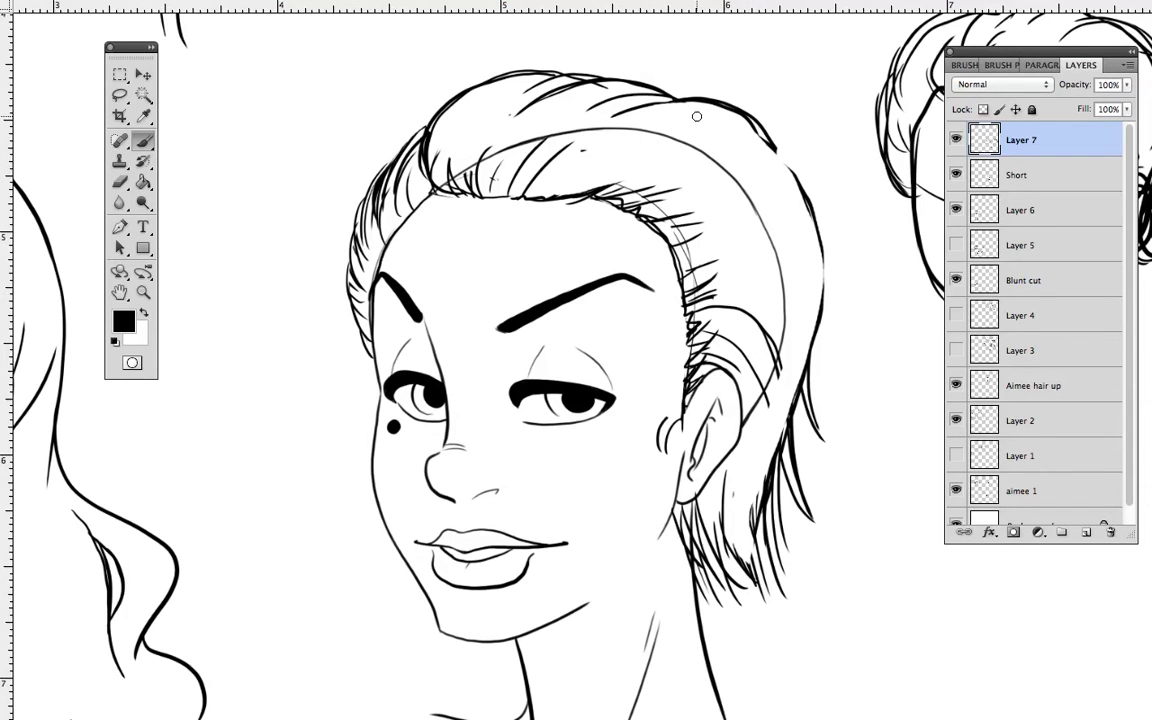
Step: Close and thicken the back contour of the hair and draw a small curl in front of the ear
mouse_move(744, 128)
left_mouse_down()
mouse_move(814, 210)
mouse_move(822, 265)
left_mouse_up()
left_click_drag(796, 173, 792, 418)
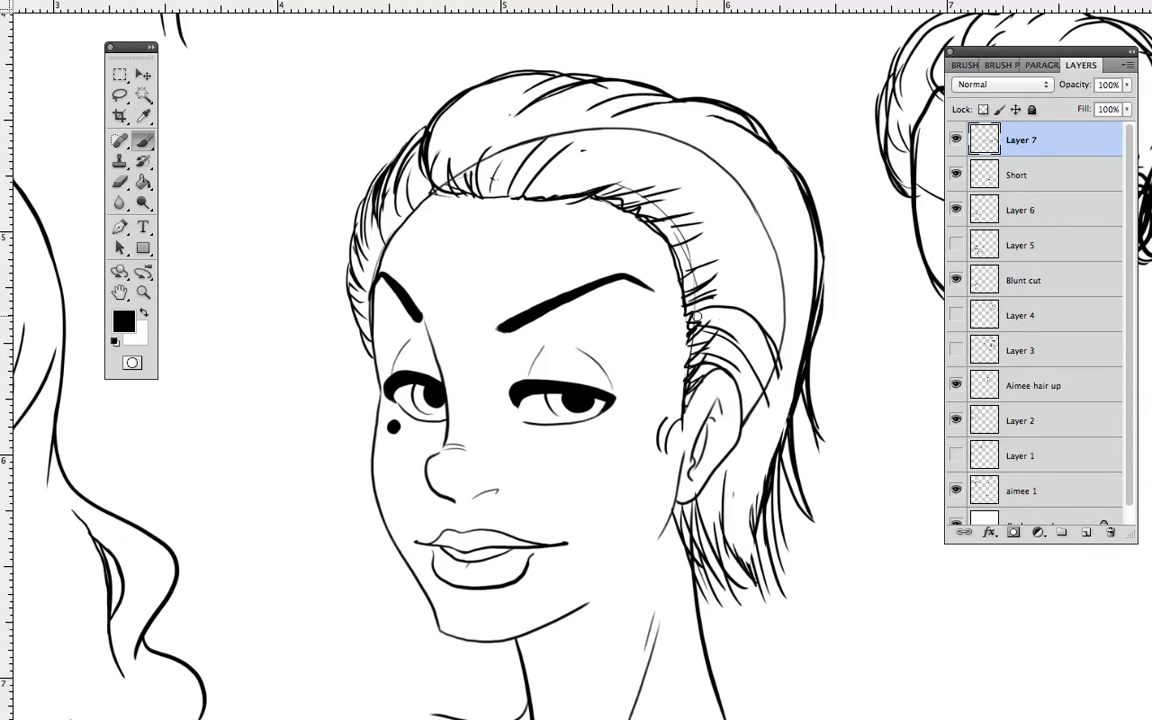
left_click_drag(684, 420, 656, 458)
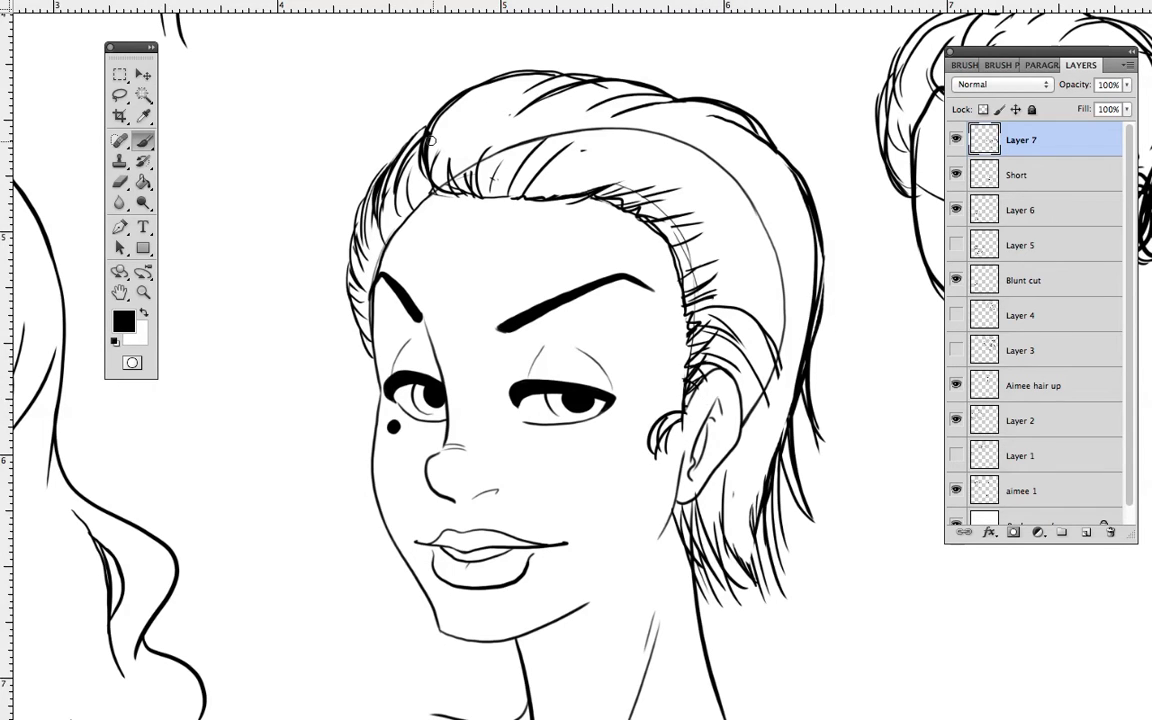
Step: Redraw a higher, smoother contour over the crown and erase the old line and stray marks beneath it
left_click_drag(552, 86, 702, 93)
mouse_move(603, 107)
left_mouse_down()
mouse_move(689, 105)
mouse_move(608, 109)
left_mouse_up()
left_click_drag(679, 103, 643, 103)
left_click(584, 150)
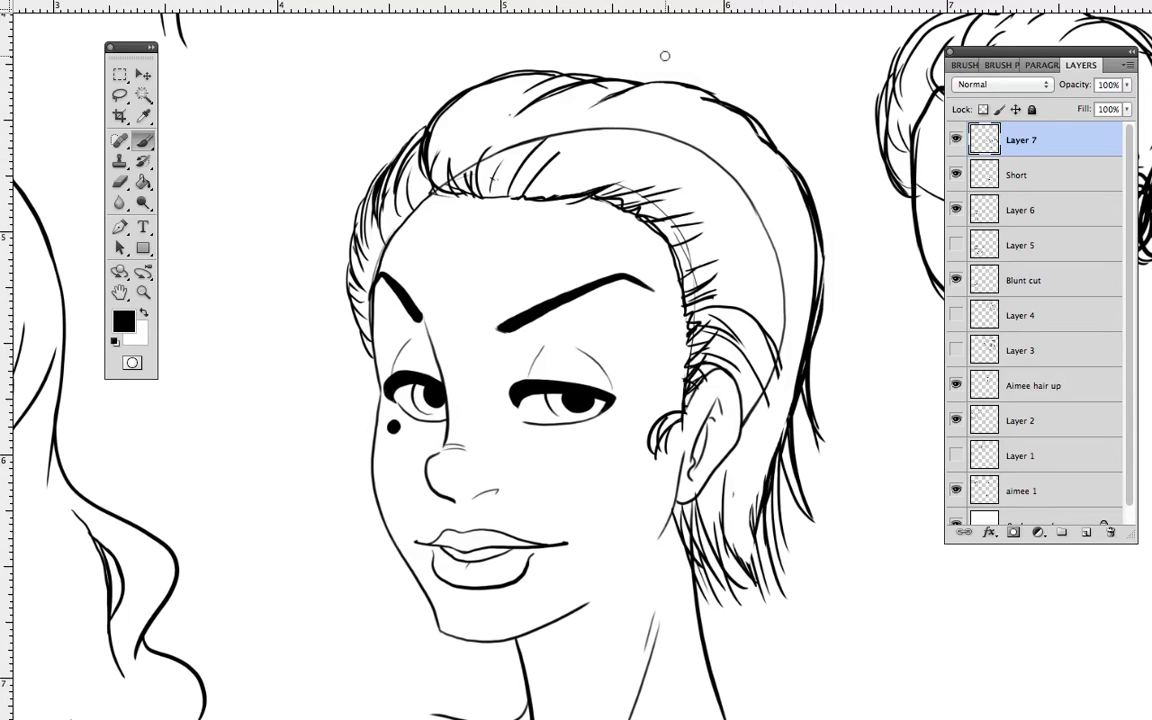
Step: Add long strands down the back contour ending in outward-flicked tips behind the neck
left_click_drag(718, 97, 839, 432)
left_click_drag(813, 328, 819, 486)
left_click_drag(803, 352, 802, 507)
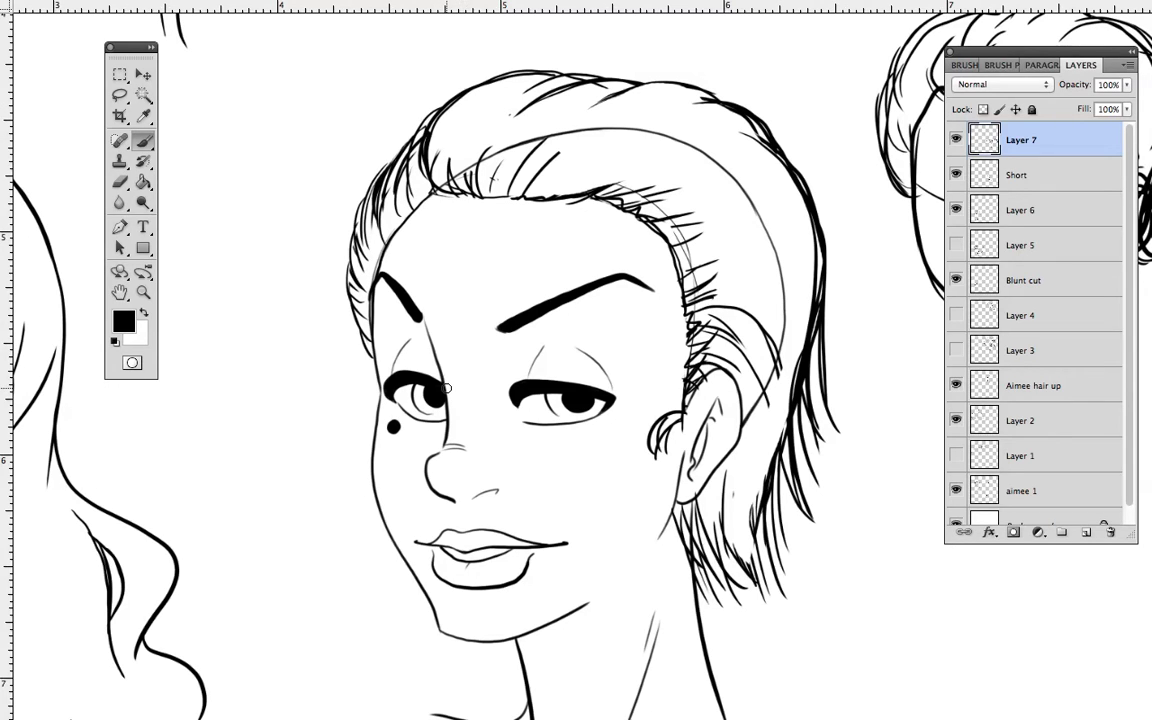
Step: Add a new layer above Layer 7, lower Layer 7's opacity so the sketch turns light grey, and make the new layer active
mouse_move(818, 552)
left_mouse_down()
mouse_move(782, 465)
mouse_move(828, 507)
mouse_move(837, 541)
left_mouse_up()
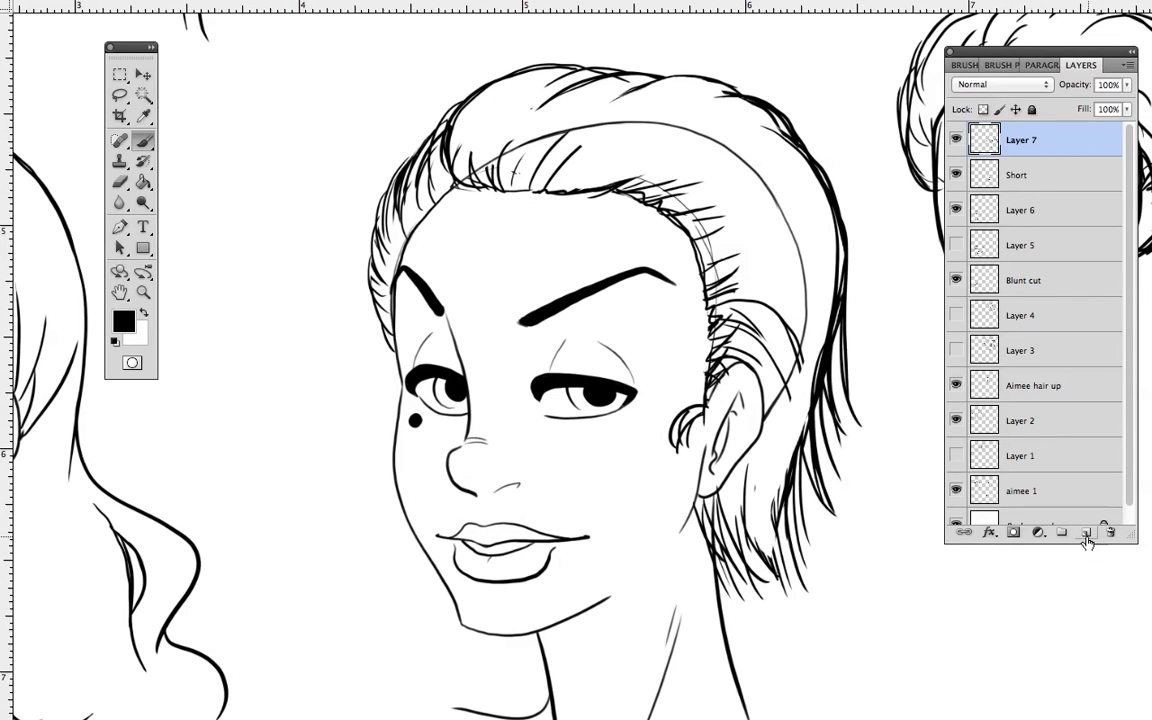
left_click(1086, 532)
mouse_move(1050, 176)
left_mouse_down()
mouse_move(1106, 100)
mouse_move(1075, 108)
mouse_move(1070, 176)
left_mouse_up()
left_click(1127, 85)
left_click_drag(1077, 101, 1063, 107)
left_click(1045, 143)
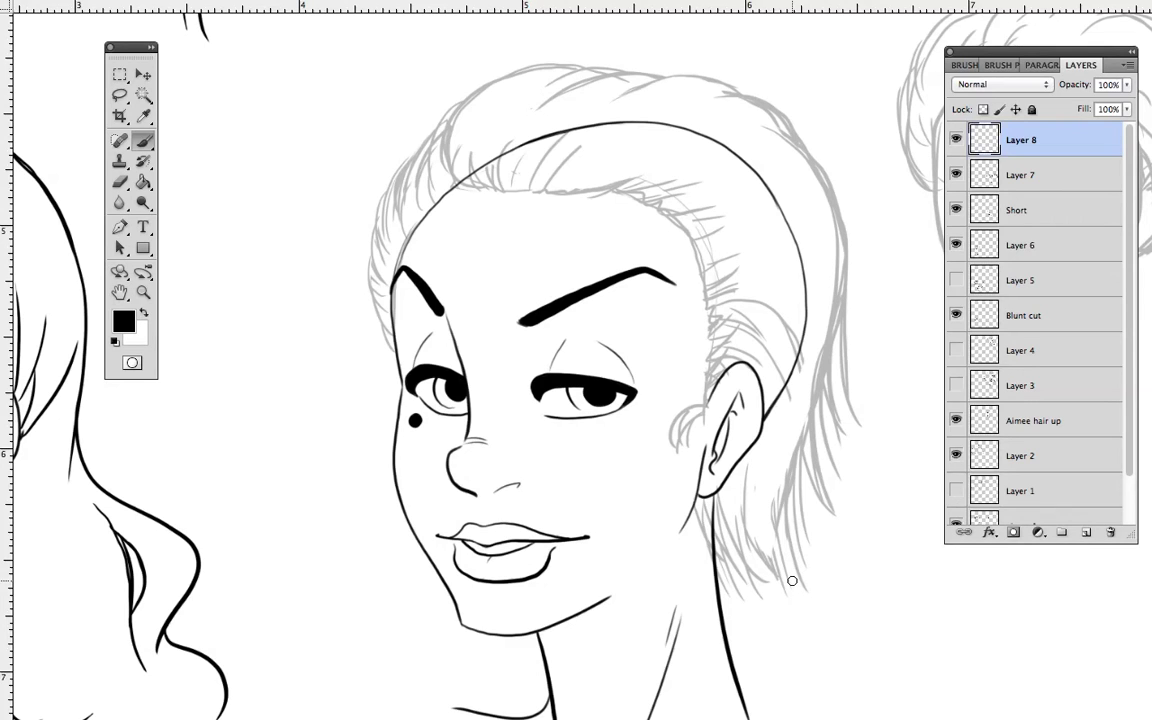
Step: Ink the front sweep and upper contour of the hair with the Brush, plus the strands rising from the forehead hairline
left_click(143, 292)
left_click(483, 206)
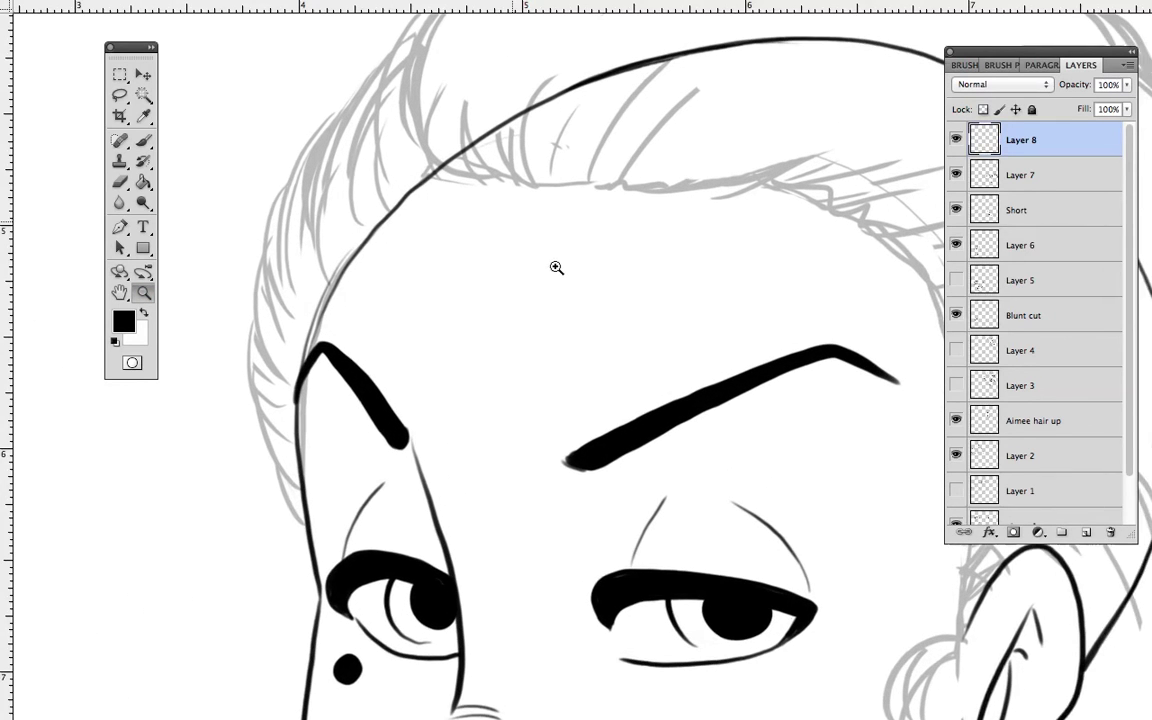
key("b")
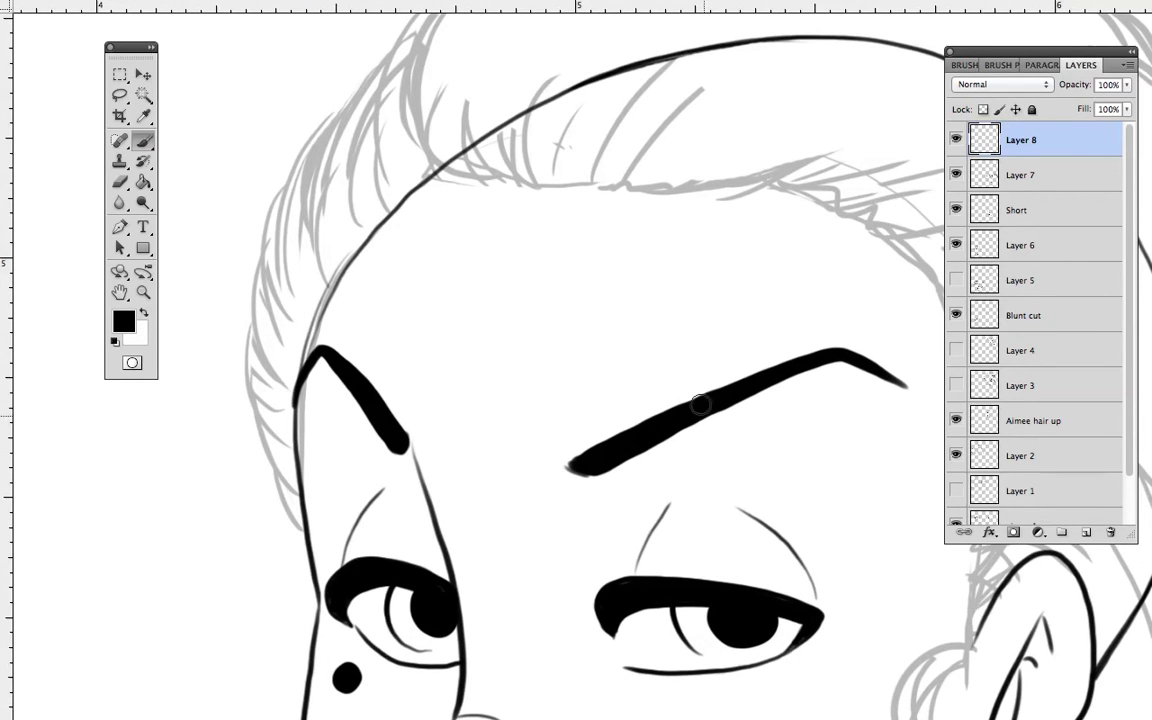
left_click_drag(681, 365, 677, 472)
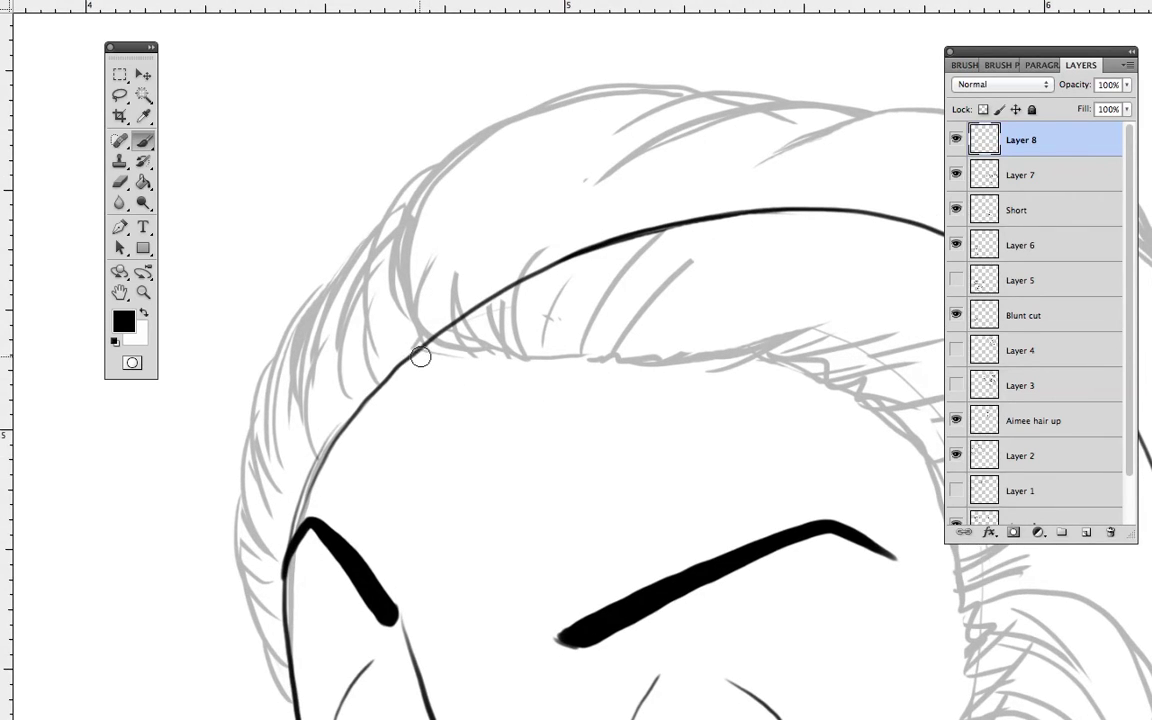
mouse_move(424, 357)
left_mouse_down()
mouse_move(432, 170)
mouse_move(441, 172)
left_mouse_up()
mouse_move(395, 265)
left_mouse_down()
mouse_move(420, 180)
mouse_move(557, 95)
mouse_move(733, 93)
left_mouse_up()
left_click_drag(429, 350, 447, 267)
mouse_move(424, 348)
left_mouse_down()
mouse_move(448, 352)
mouse_move(483, 248)
left_mouse_up()
left_click_drag(520, 353, 578, 203)
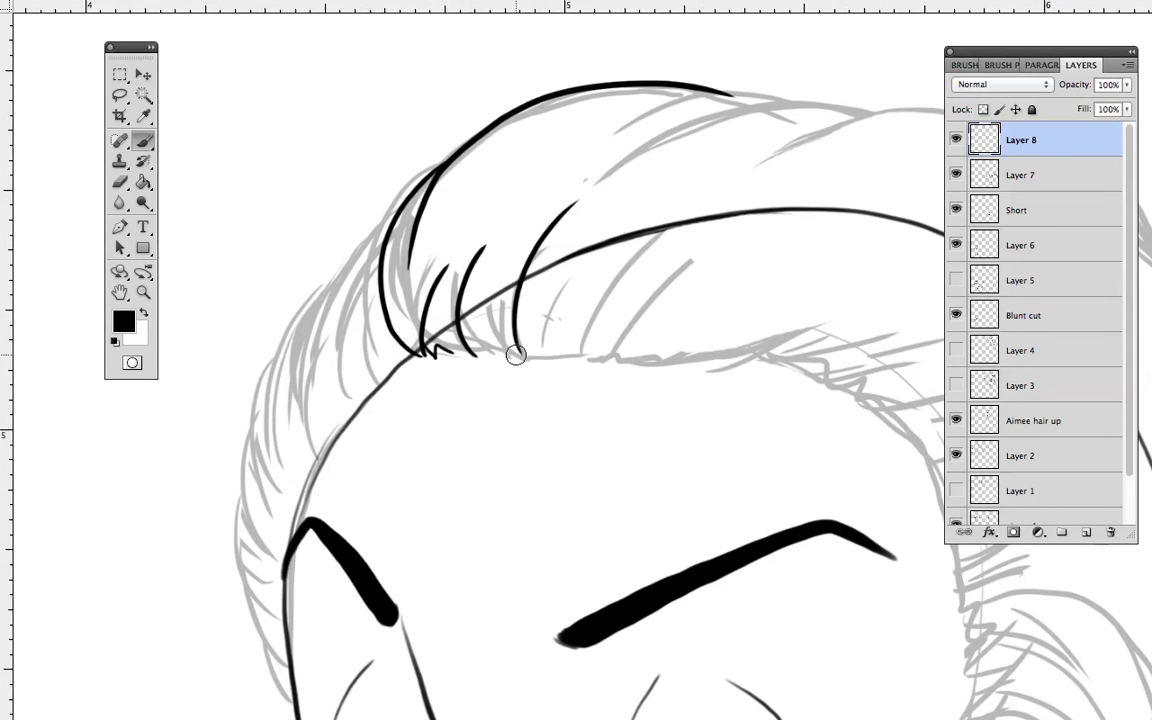
mouse_move(468, 352)
left_mouse_down()
mouse_move(587, 357)
mouse_move(660, 247)
left_mouse_up()
left_click_drag(598, 356, 626, 354)
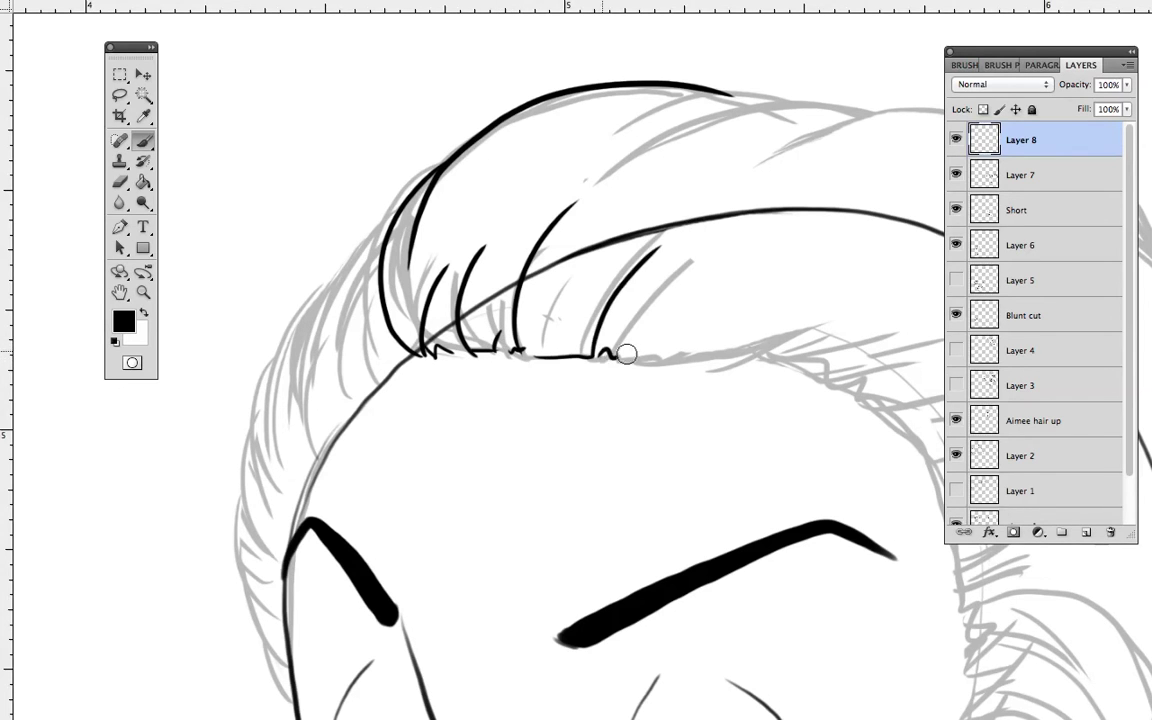
Step: Ink the jagged hairline from mid-forehead to the near temple, with strands sweeping backward from it
left_click_drag(797, 381, 720, 419)
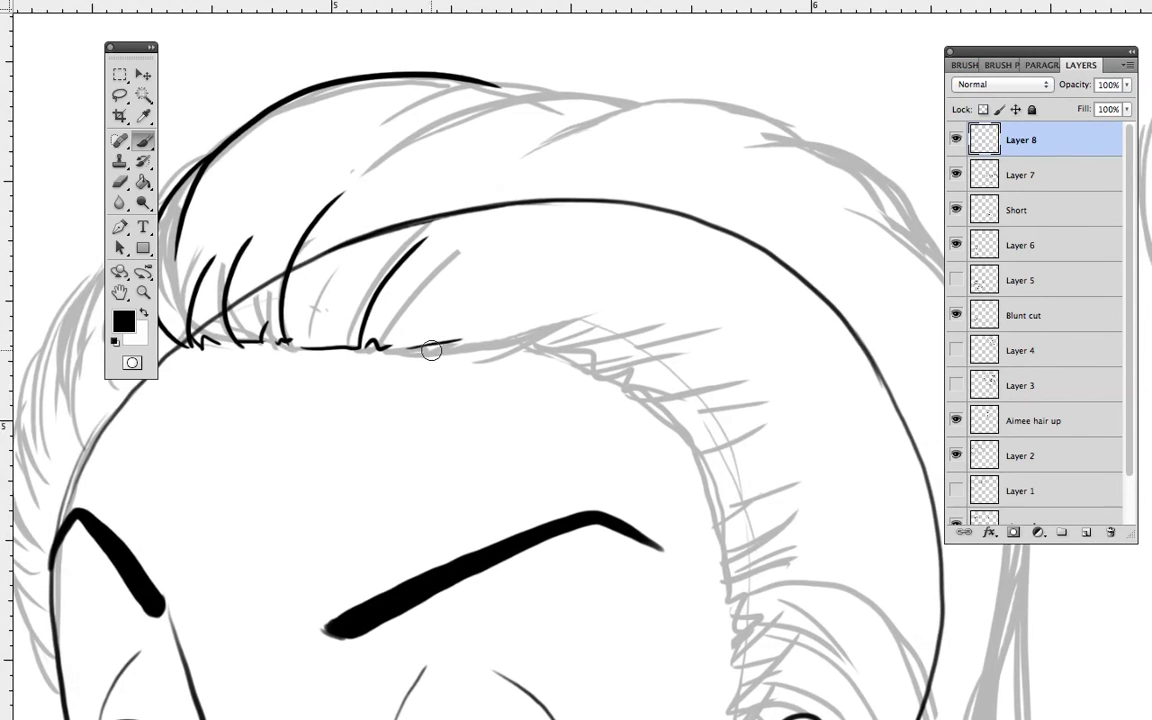
left_click_drag(437, 346, 584, 340)
left_click_drag(495, 352, 770, 237)
left_click_drag(530, 352, 722, 308)
mouse_move(572, 349)
left_mouse_down()
mouse_move(632, 386)
mouse_move(790, 352)
left_mouse_up()
mouse_move(632, 386)
left_mouse_down()
mouse_move(778, 442)
mouse_move(749, 522)
left_mouse_up()
Step: Ink the overlapping locks along the crown and carry the outer contour down the back of the head
mouse_move(432, 178)
left_mouse_down()
mouse_move(466, 151)
mouse_move(625, 131)
left_mouse_up()
mouse_move(512, 179)
left_mouse_down()
mouse_move(568, 145)
mouse_move(807, 157)
mouse_move(857, 193)
left_mouse_up()
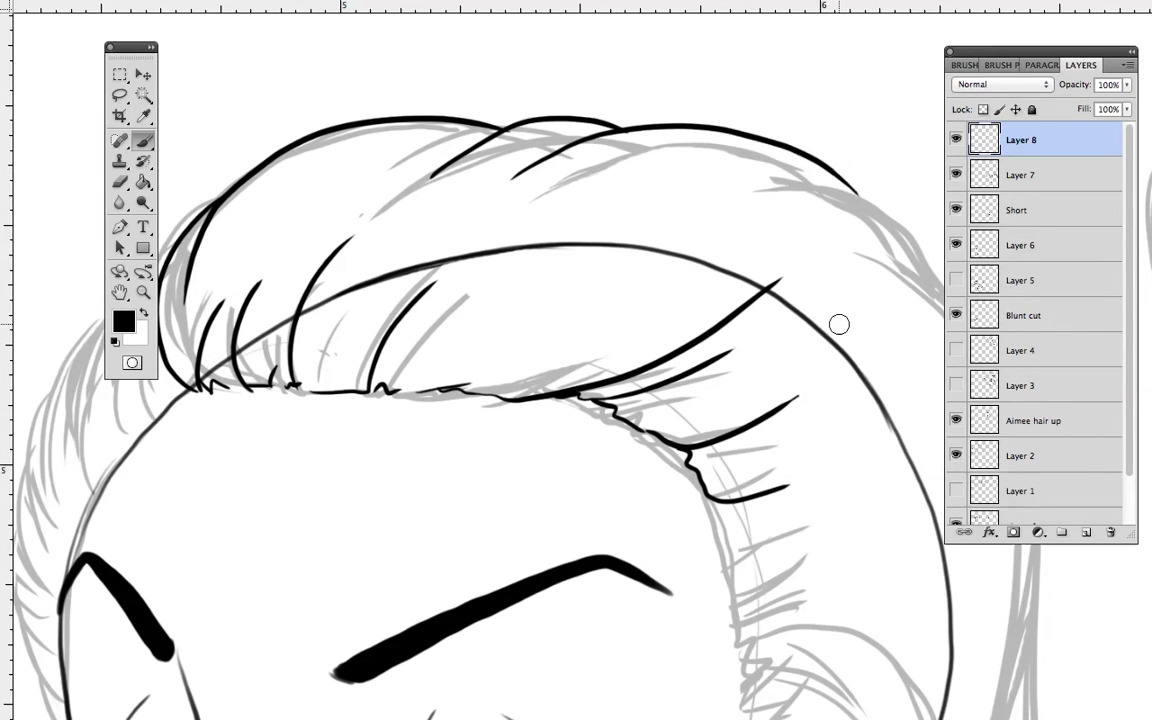
scroll(838, 323, "right", 6)
mouse_move(523, 157)
left_mouse_down()
mouse_move(562, 166)
mouse_move(641, 227)
mouse_move(680, 293)
left_mouse_up()
mouse_move(558, 219)
left_mouse_down()
mouse_move(630, 264)
mouse_move(735, 421)
mouse_move(748, 576)
left_mouse_up()
Step: Ink the lower back contour as a long lock with an outward-flicked tip, undoing and redrawing the first stroke
scroll(748, 576, "down", 6)
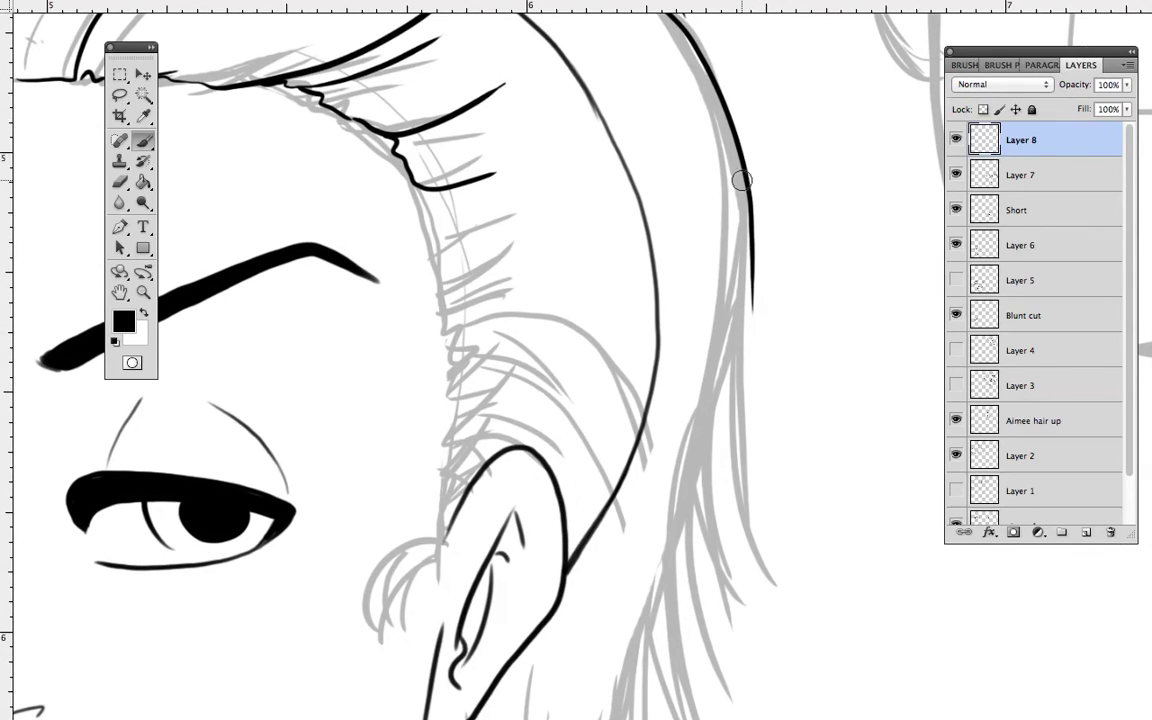
mouse_move(752, 268)
left_mouse_down()
mouse_move(742, 383)
mouse_move(773, 597)
left_mouse_up()
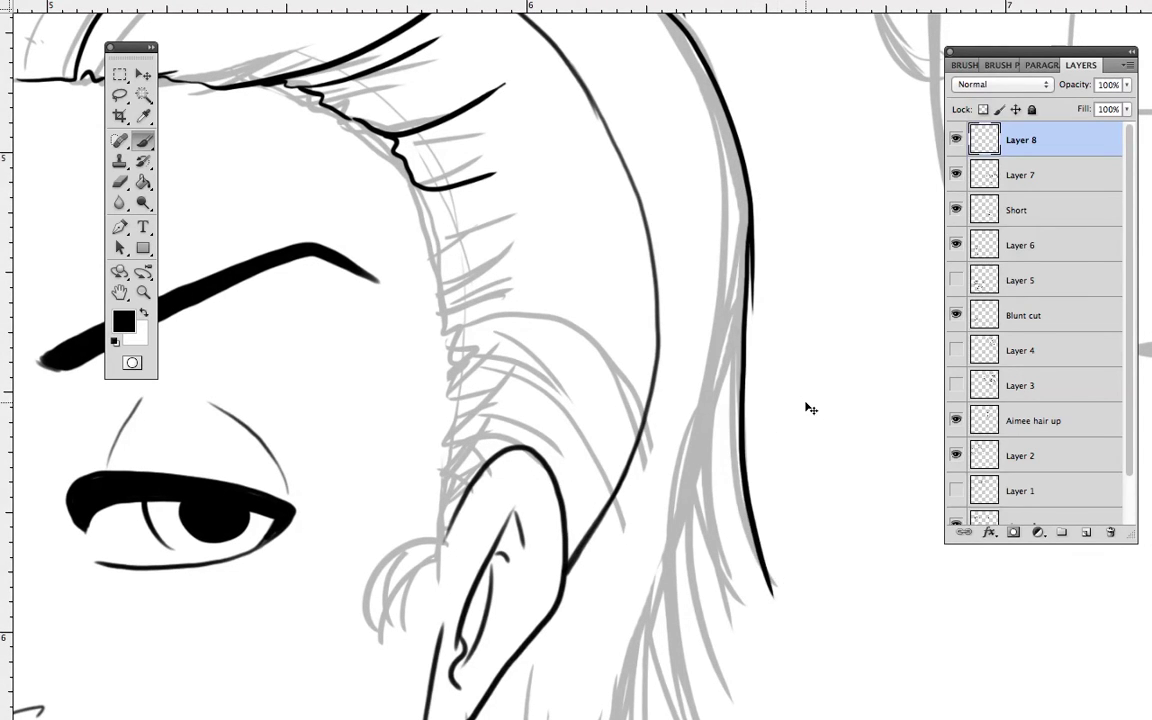
key("super+z")
left_click_drag(733, 345, 772, 588)
Step: Ink the near temple's hairline downward with short strands branching back from it
left_click_drag(676, 368, 758, 437)
mouse_move(497, 253)
left_mouse_down()
mouse_move(515, 333)
mouse_move(617, 316)
left_mouse_up()
mouse_move(527, 330)
left_mouse_down()
mouse_move(586, 337)
mouse_move(535, 437)
left_mouse_up()
mouse_move(535, 436)
left_mouse_down()
mouse_move(560, 427)
mouse_move(551, 440)
left_mouse_up()
Step: Ink the curl in front of the ear and finish the hairline down to it with short hairs above the ear
left_click_drag(732, 507, 782, 341)
left_click_drag(588, 409, 516, 523)
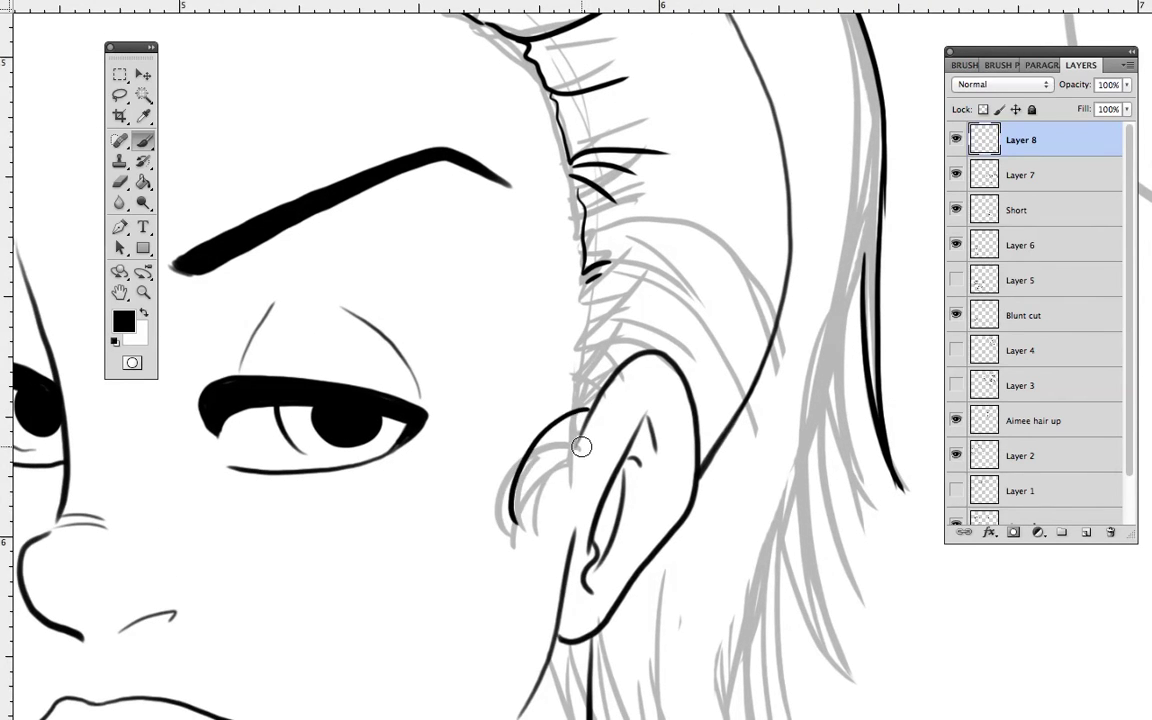
left_click_drag(581, 446, 516, 526)
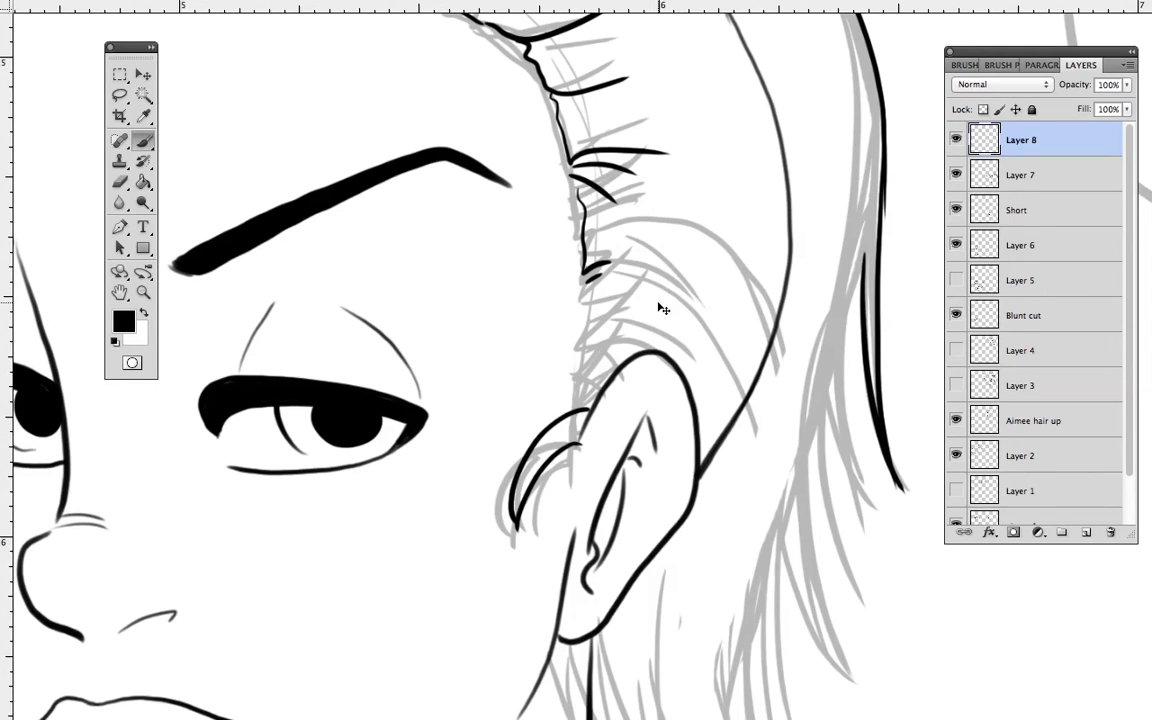
left_click_drag(577, 433, 514, 524)
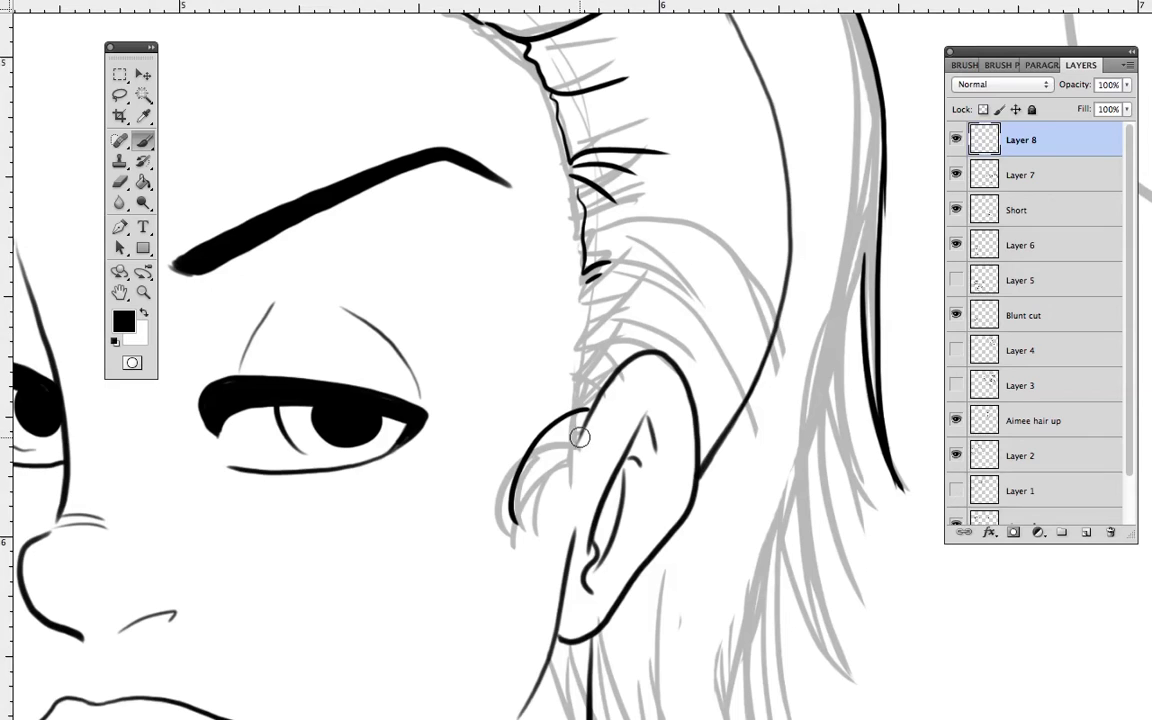
left_click_drag(587, 281, 577, 404)
left_click_drag(630, 344, 594, 352)
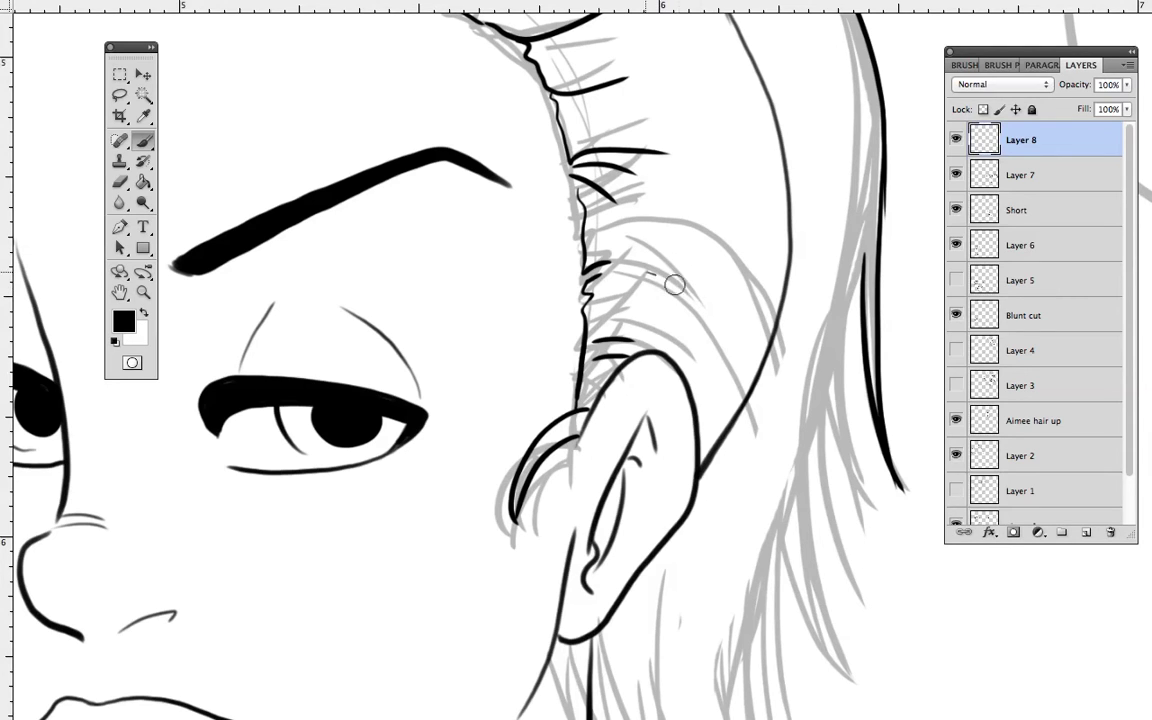
Step: Ink long strands sweeping from the temple over the ear and down the back into pointed, flicked ends
left_click_drag(600, 262, 790, 582)
left_click_drag(740, 290, 790, 460)
left_click_drag(795, 248, 838, 648)
left_click_drag(866, 282, 847, 668)
left_click_drag(824, 577, 822, 317)
left_click_drag(814, 249, 862, 438)
left_click_drag(814, 216, 779, 493)
Step: Ink a curved pointed strand at the lower back of the hair, undoing and redrawing it to refine its curve
left_click_drag(738, 337, 812, 558)
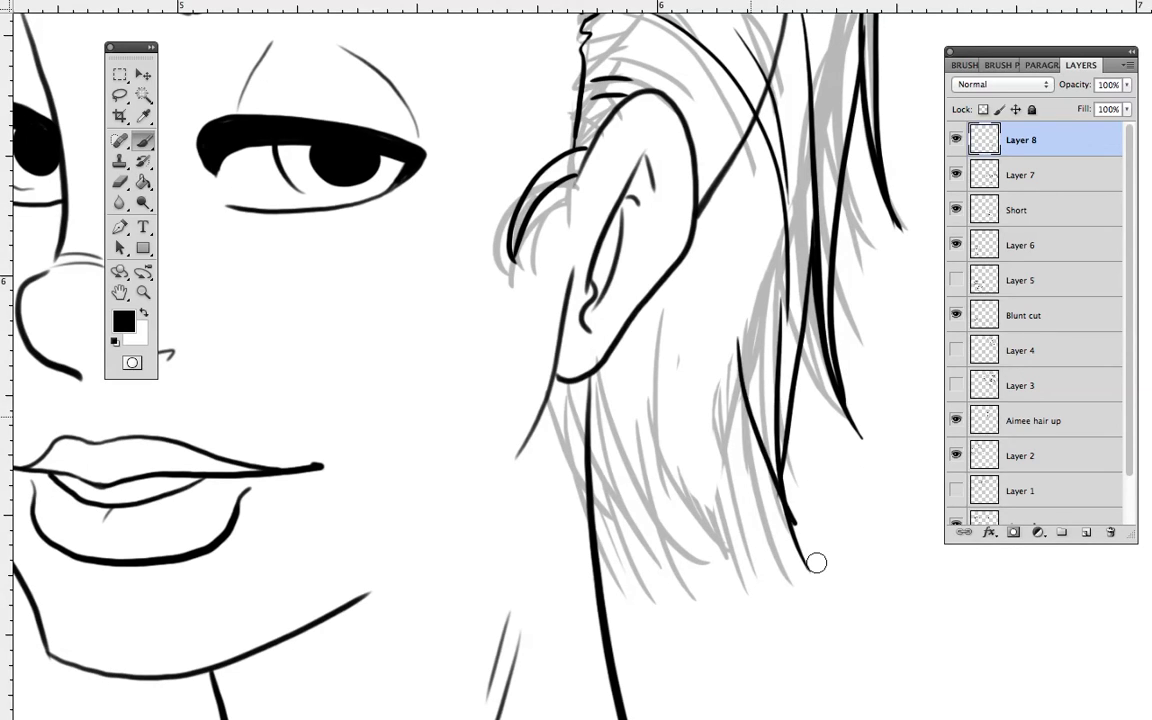
key("super+z")
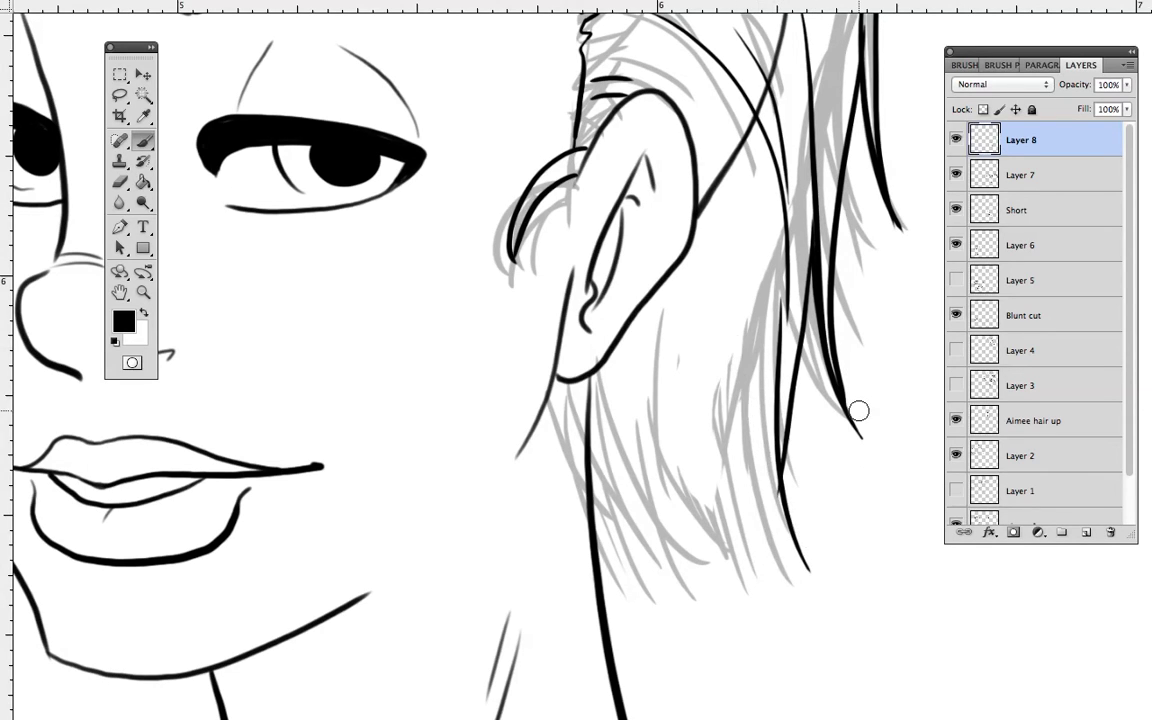
left_click_drag(744, 323, 798, 524)
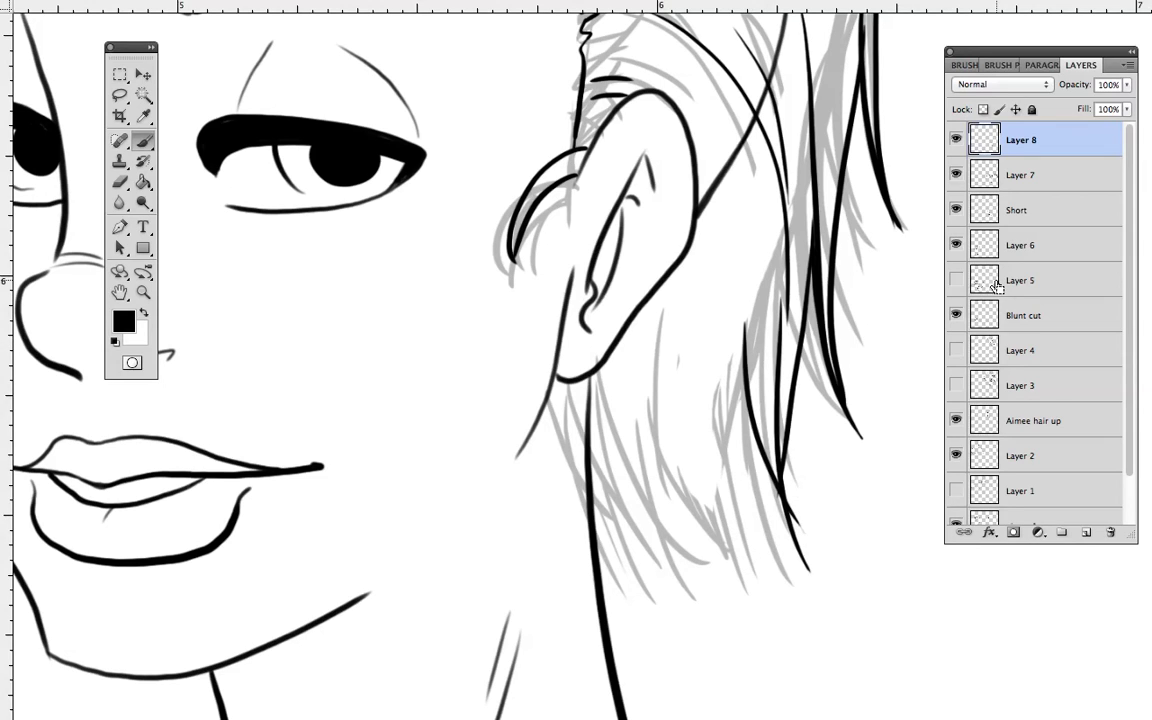
key("ctrl+z")
left_click_drag(748, 357, 808, 568)
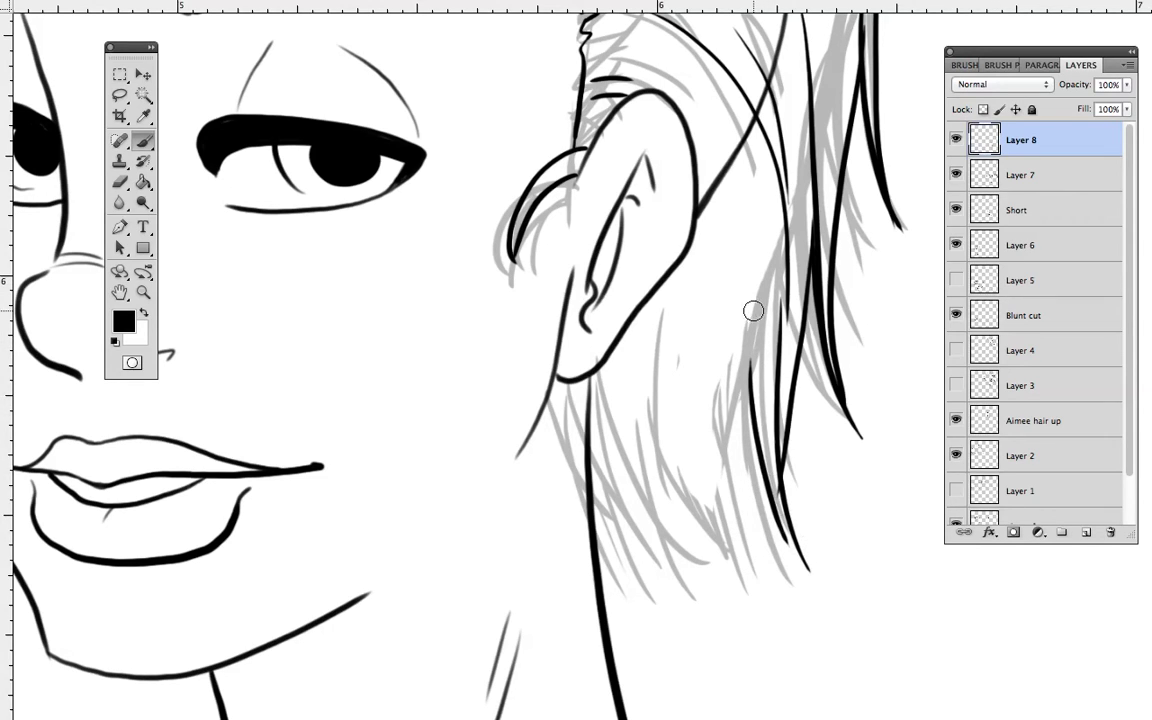
key("ctrl+z")
mouse_move(749, 352)
left_mouse_down()
mouse_move(763, 455)
mouse_move(808, 566)
left_mouse_up()
Step: Ink the nape hair below the ear as long strands converging into pointed tips over the neck
left_click_drag(749, 341, 662, 628)
left_click_drag(699, 434, 661, 630)
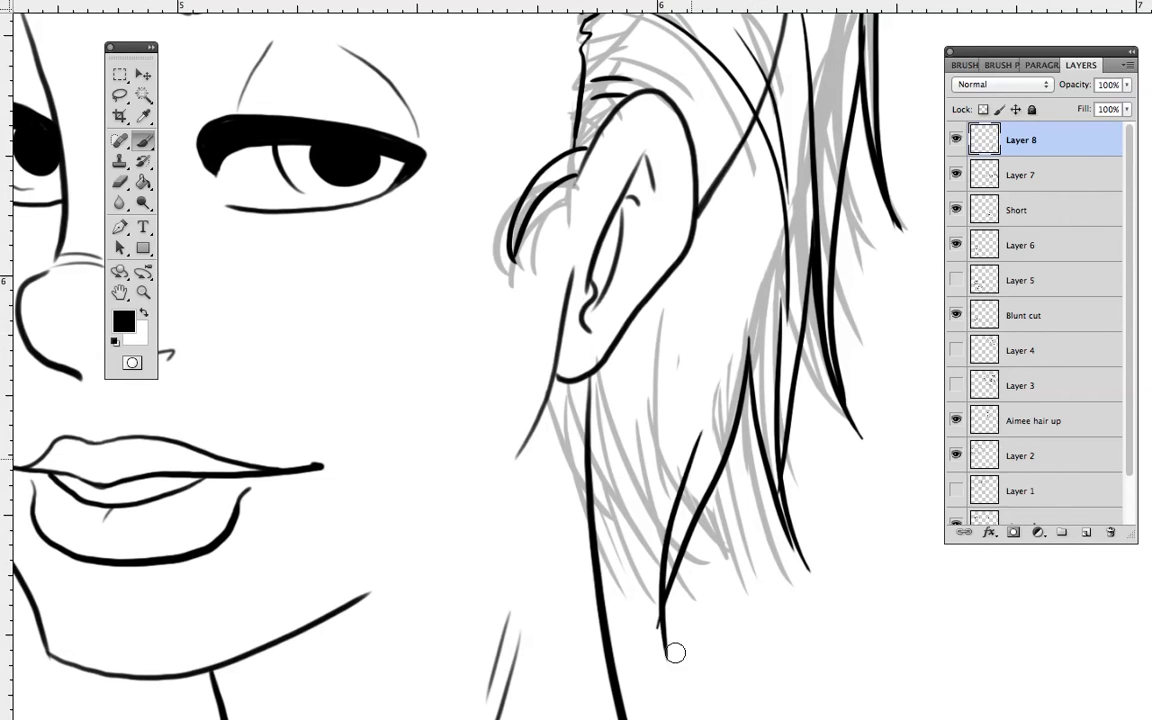
mouse_move(555, 385)
left_mouse_down()
mouse_move(596, 560)
mouse_move(652, 634)
left_mouse_up()
left_click_drag(612, 436, 657, 665)
left_click_drag(660, 467, 667, 703)
left_click_drag(664, 590, 667, 677)
Step: Ink another pointed lock between the nape tips and the flicked strands at the back
mouse_move(752, 518)
left_mouse_down()
mouse_move(797, 416)
mouse_move(790, 404)
left_mouse_up()
scroll(790, 405, "up", 1)
left_click_drag(746, 360, 770, 568)
left_click_drag(782, 298, 757, 397)
left_click_drag(769, 568, 778, 592)
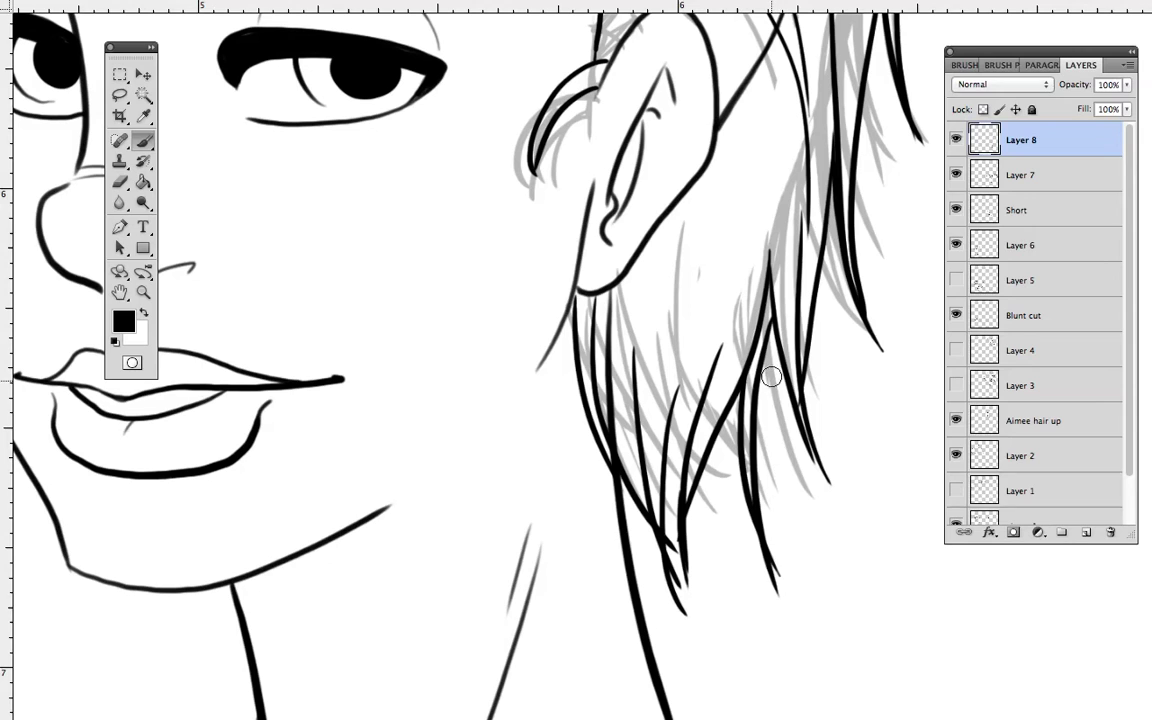
Step: Trim the overlong nape tips and erase the excess line at the top of the rear lock, using a smaller brush size
left_click_drag(786, 540, 789, 594)
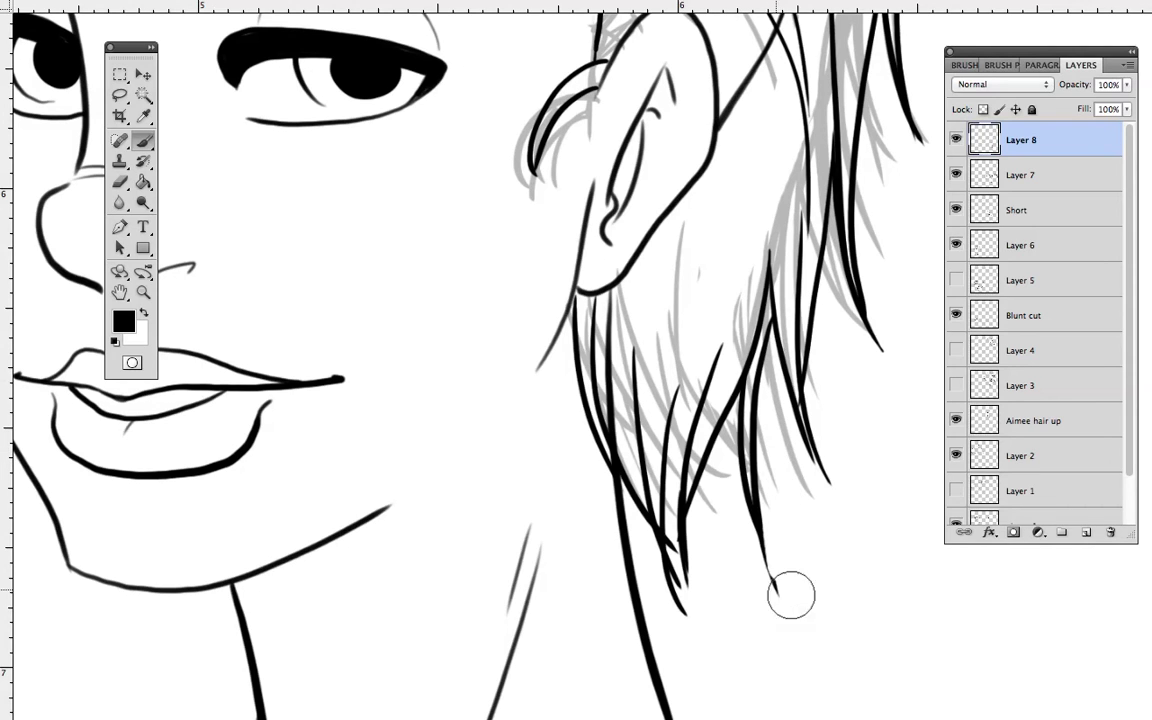
key("ctrl+z")
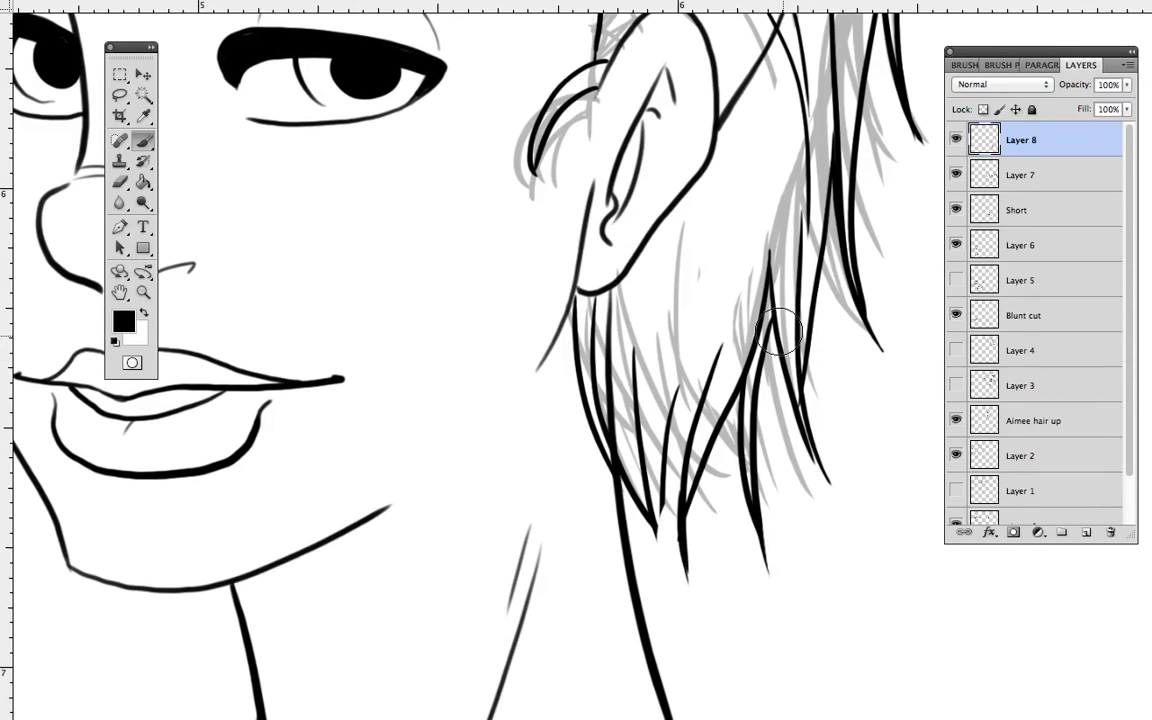
key("bracketleft")
key("bracketleft")
key("bracketleft")
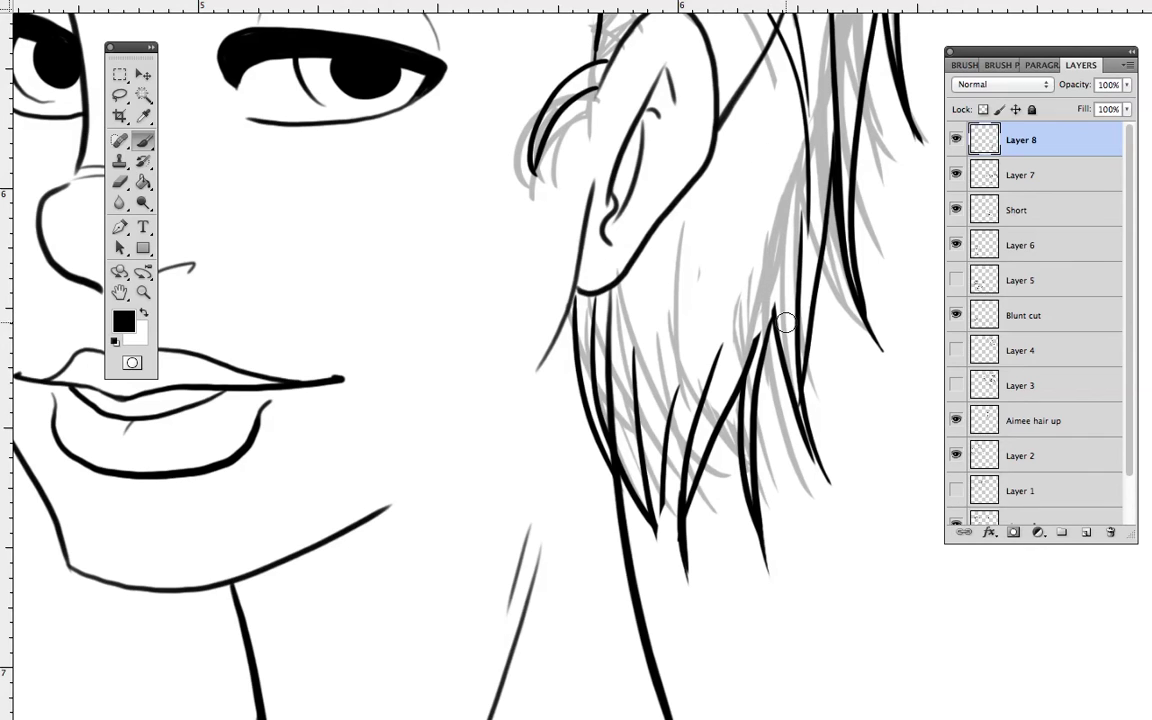
Step: Redraw the nape tips and fill the gaps between the locks with additional thin pointed strands
mouse_move(661, 503)
left_mouse_down()
mouse_move(679, 574)
mouse_move(673, 566)
left_mouse_up()
left_click_drag(668, 454, 699, 571)
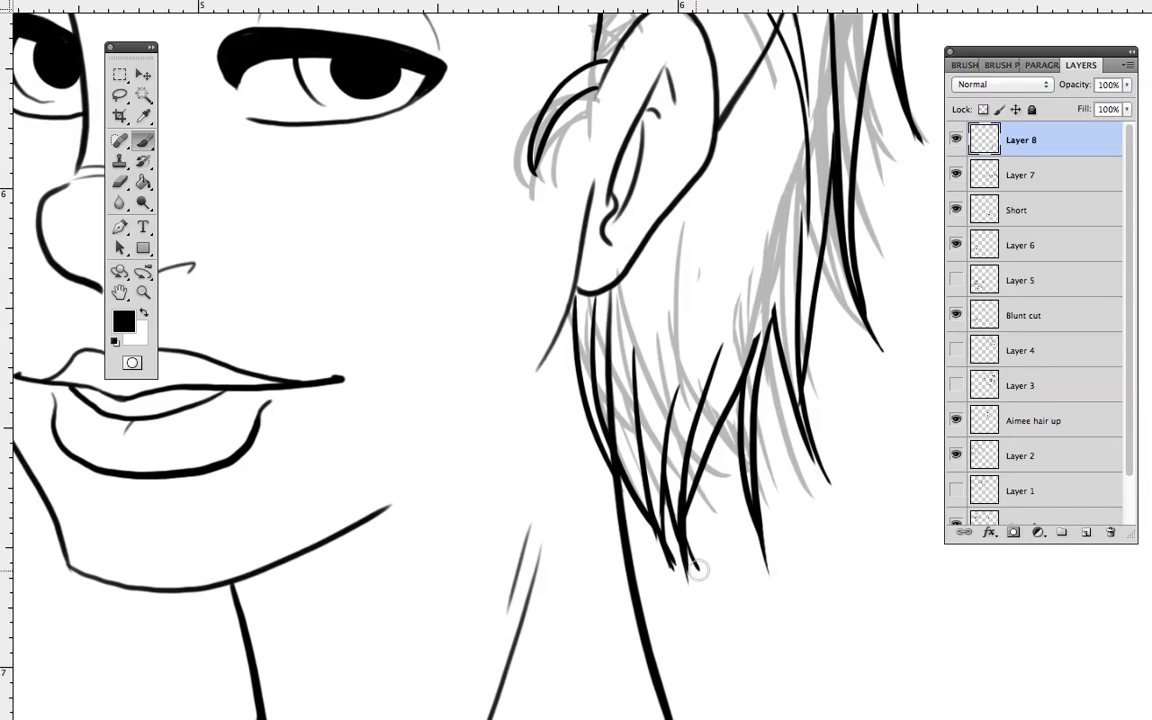
left_click_drag(762, 330, 778, 452)
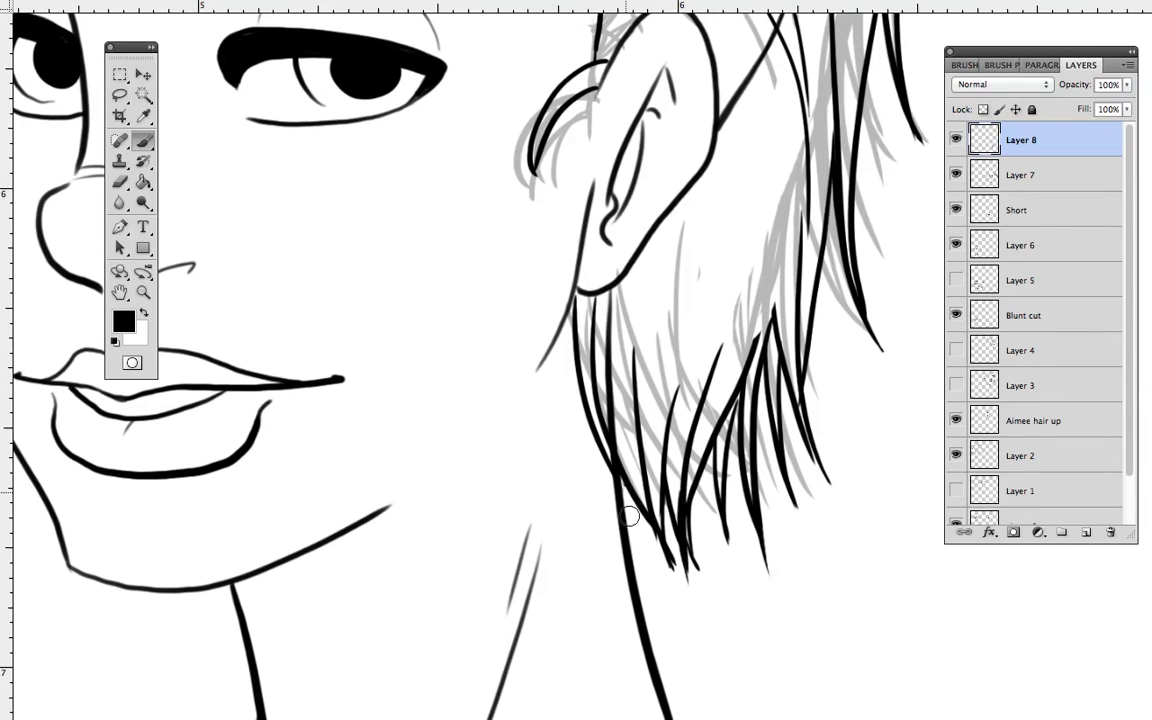
left_click_drag(745, 350, 738, 487)
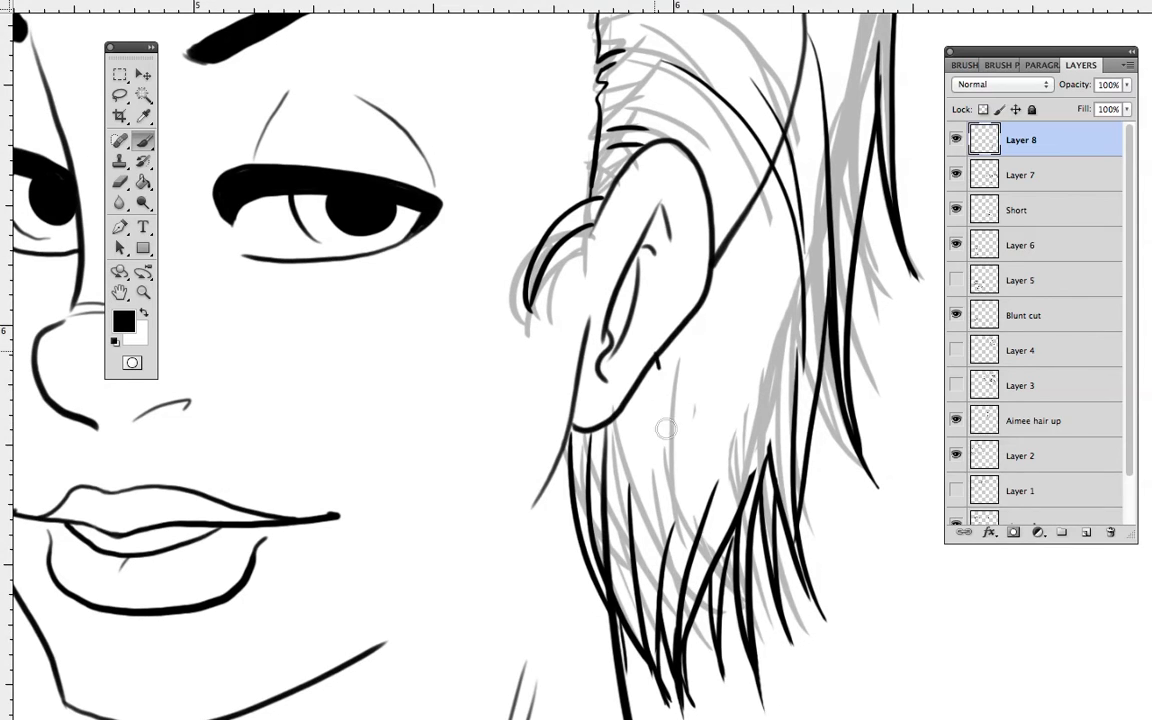
scroll(746, 430, "up", 10)
scroll(746, 430, "right", 4)
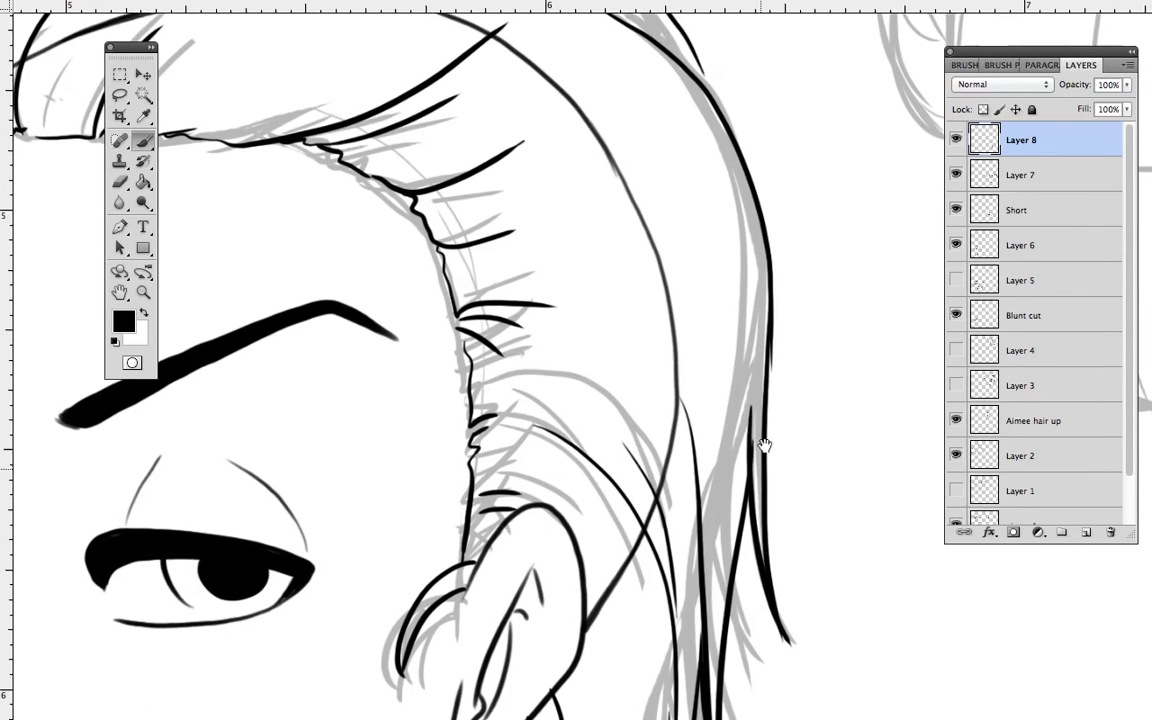
Step: Ink the contour at the back of the crown and add overlapping swept-back strands inside it
scroll(745, 250, "up", 7)
scroll(745, 250, "left", 3)
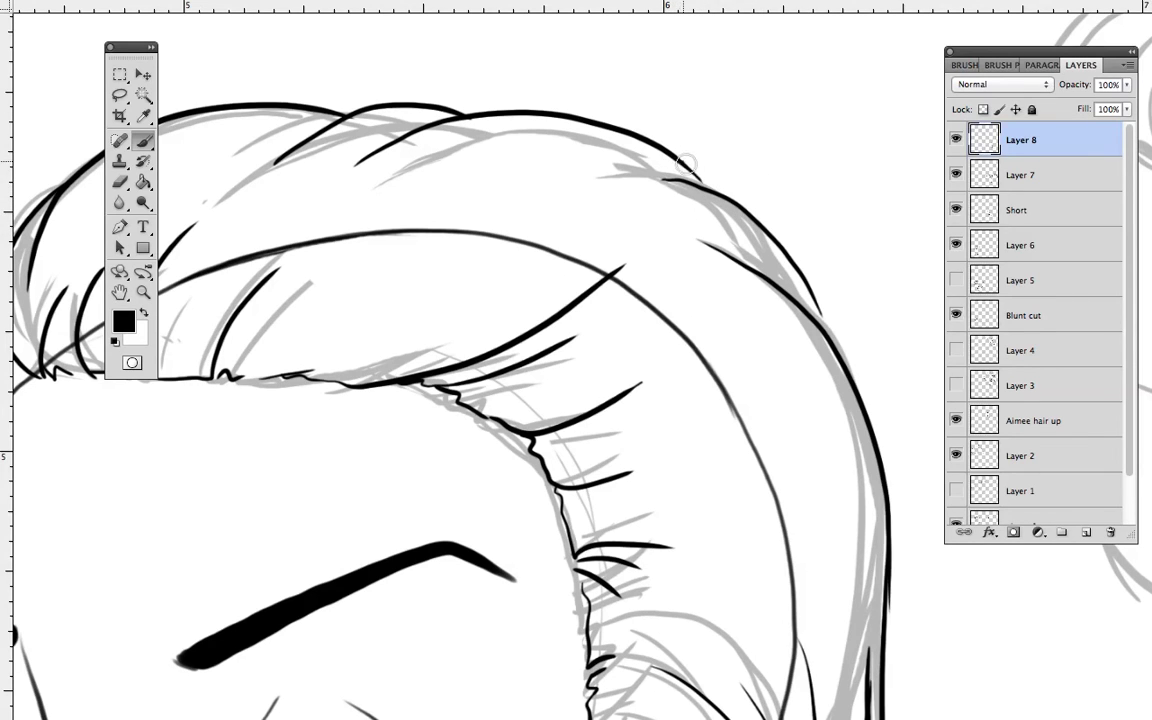
mouse_move(755, 215)
left_mouse_down()
mouse_move(801, 265)
mouse_move(822, 316)
left_mouse_up()
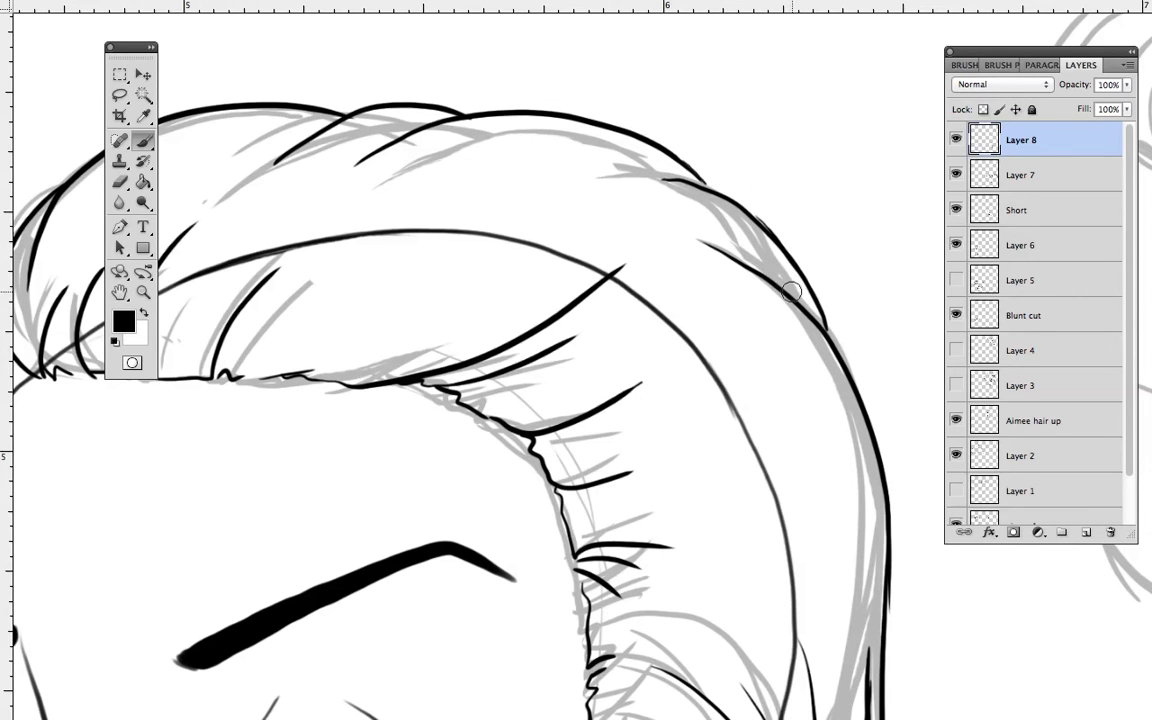
left_click_drag(760, 252, 640, 218)
mouse_move(680, 300)
left_mouse_down()
mouse_move(743, 383)
mouse_move(808, 390)
left_mouse_up()
left_click_drag(832, 277, 656, 268)
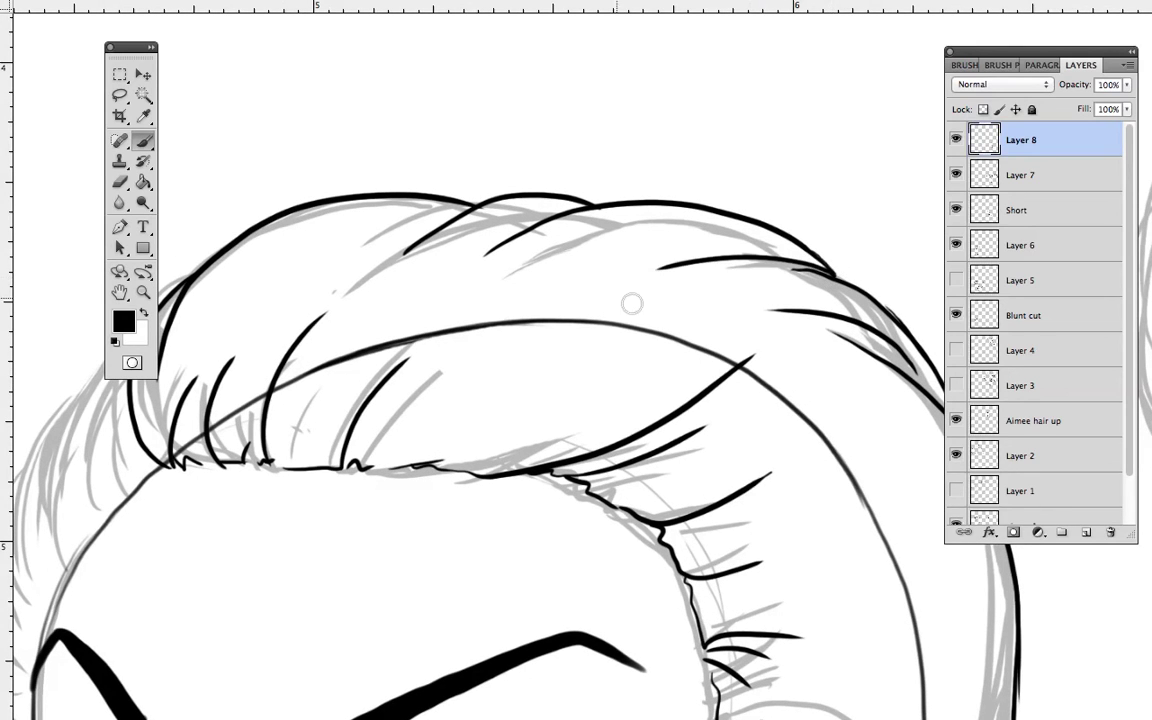
Step: Ink the hair's outer edge on the far side of the head as overlapping curved locks from the crown down toward the brow
left_click_drag(482, 358, 662, 300)
left_click_drag(368, 350, 452, 255)
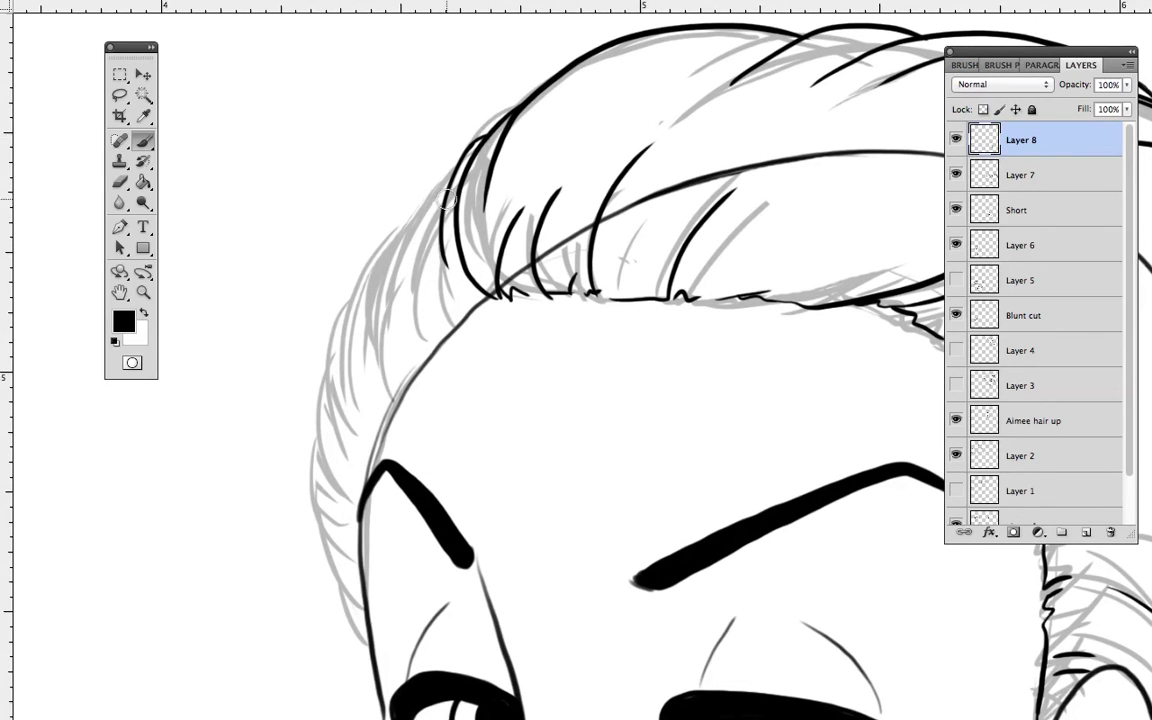
left_click_drag(452, 163, 412, 272)
left_click_drag(466, 316, 437, 303)
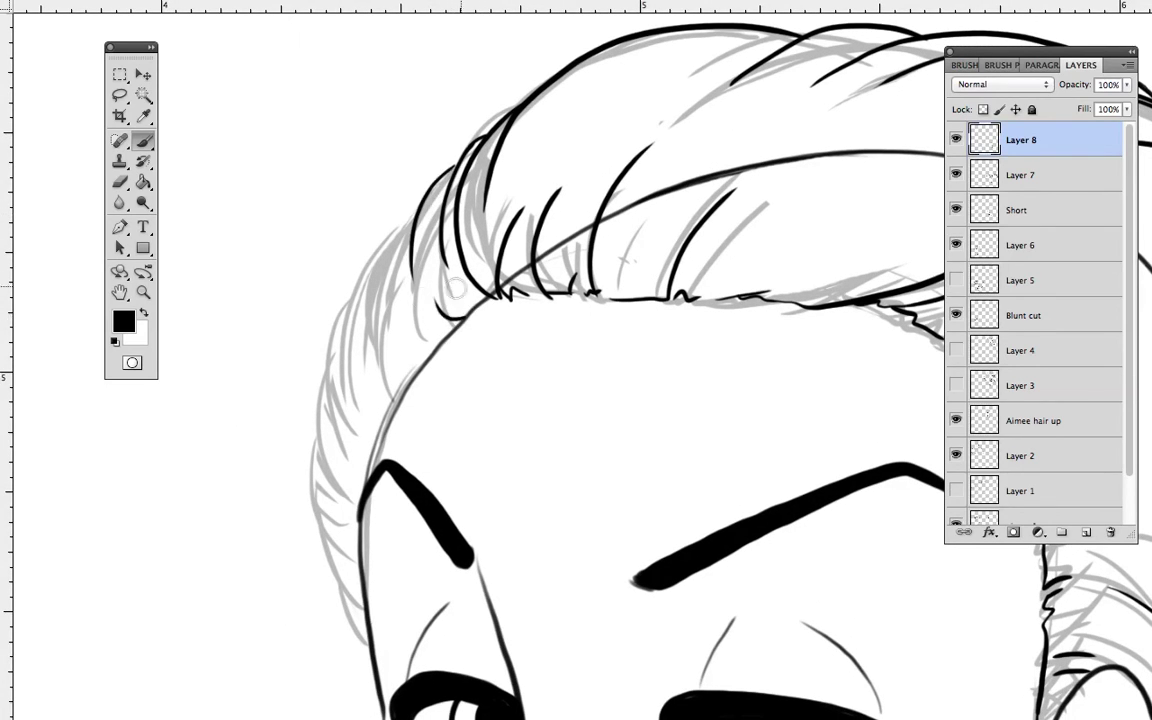
mouse_move(413, 222)
left_mouse_down()
mouse_move(363, 296)
mouse_move(374, 362)
left_mouse_up()
left_click_drag(362, 278, 361, 359)
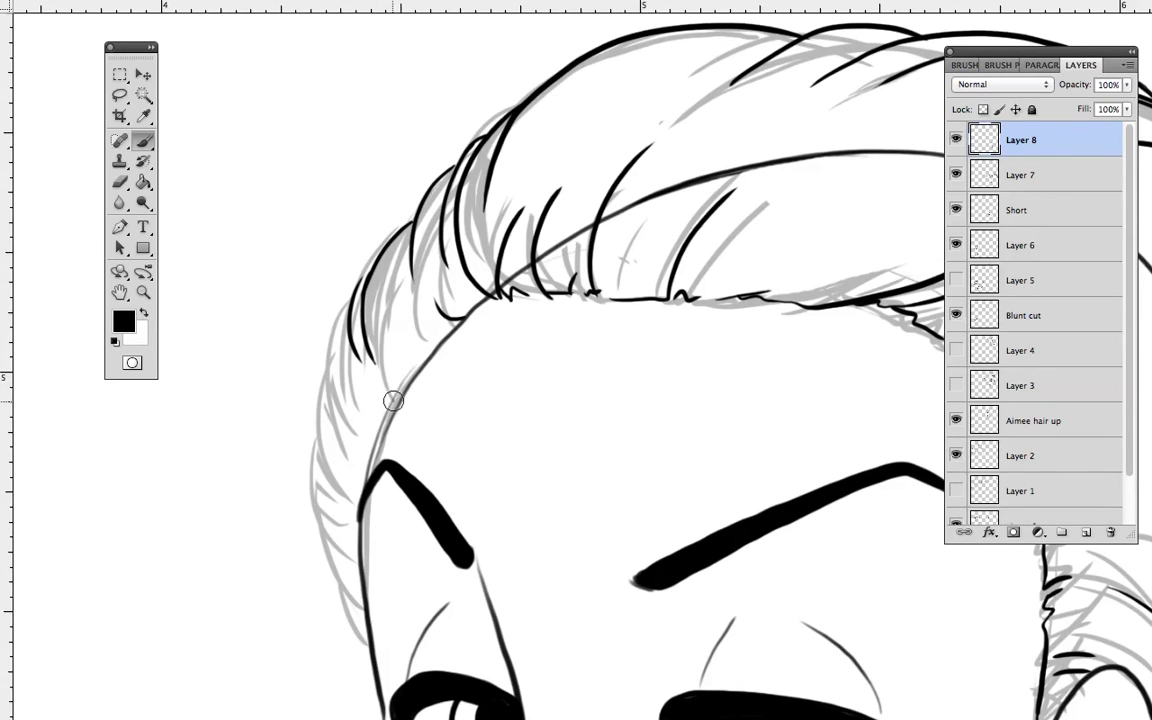
mouse_move(357, 296)
left_mouse_down()
mouse_move(322, 386)
mouse_move(331, 452)
left_mouse_up()
left_click_drag(321, 404, 345, 501)
Step: Ink the last short locks beside the far eyebrow so they taper into the temple
scroll(509, 334, "down", 5)
scroll(509, 334, "left", 2)
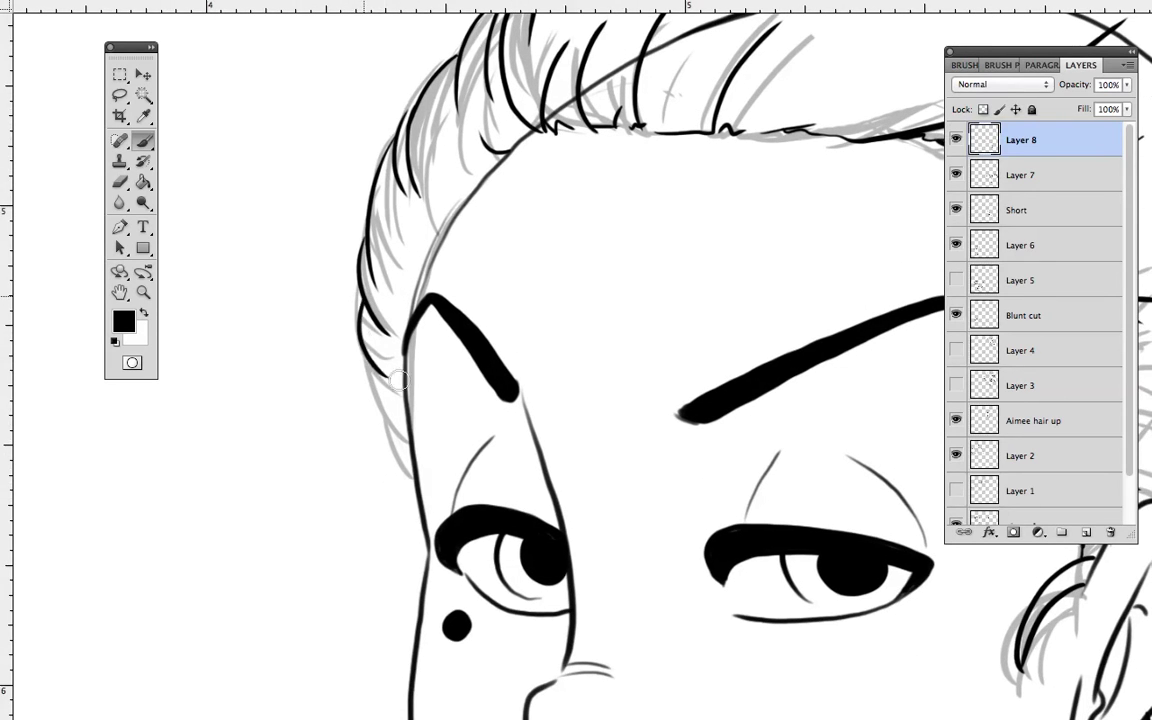
left_click_drag(368, 360, 418, 491)
left_click_drag(393, 450, 418, 503)
Step: Hide Layer 7, which holds the faded hair sketch
left_click_drag(714, 318, 620, 465)
scroll(620, 465, "down", 4)
mouse_move(1025, 695)
left_mouse_down()
mouse_move(753, 545)
mouse_move(775, 455)
mouse_move(776, 487)
left_mouse_up()
scroll(936, 392, "down", 2)
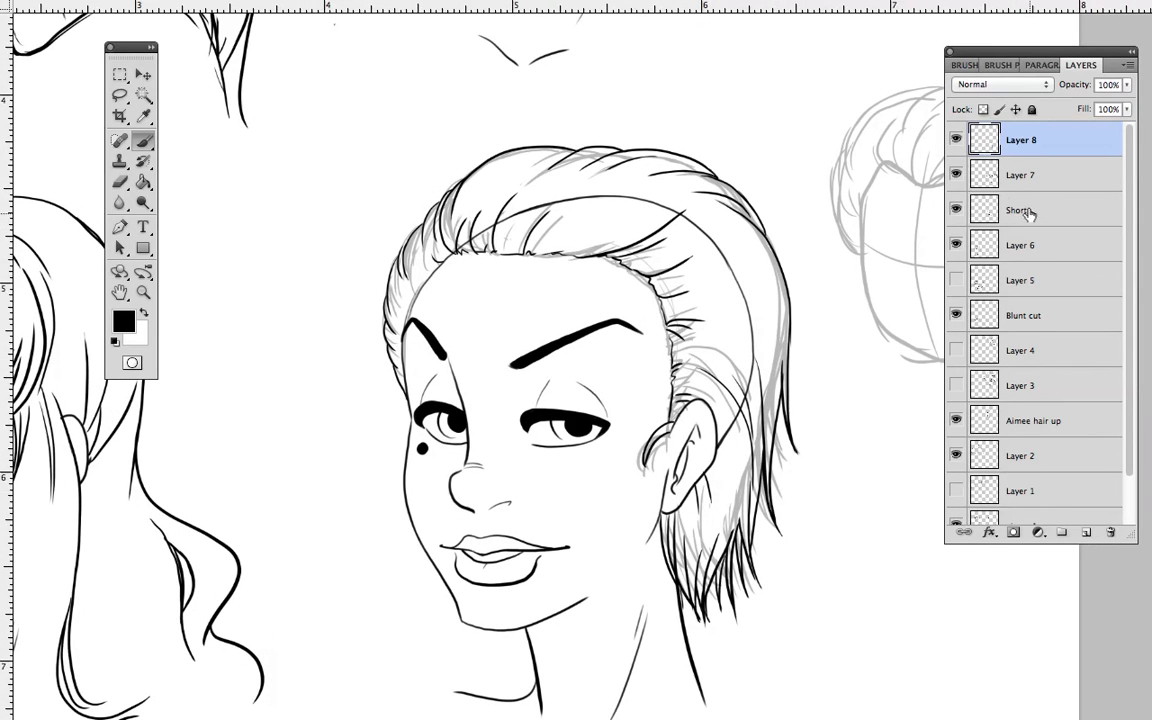
left_click(955, 175)
left_click_drag(826, 517, 772, 514)
Step: Try to erase the skull outline showing through the hair on the Short layer, using a smaller brush size
left_click(1030, 212)
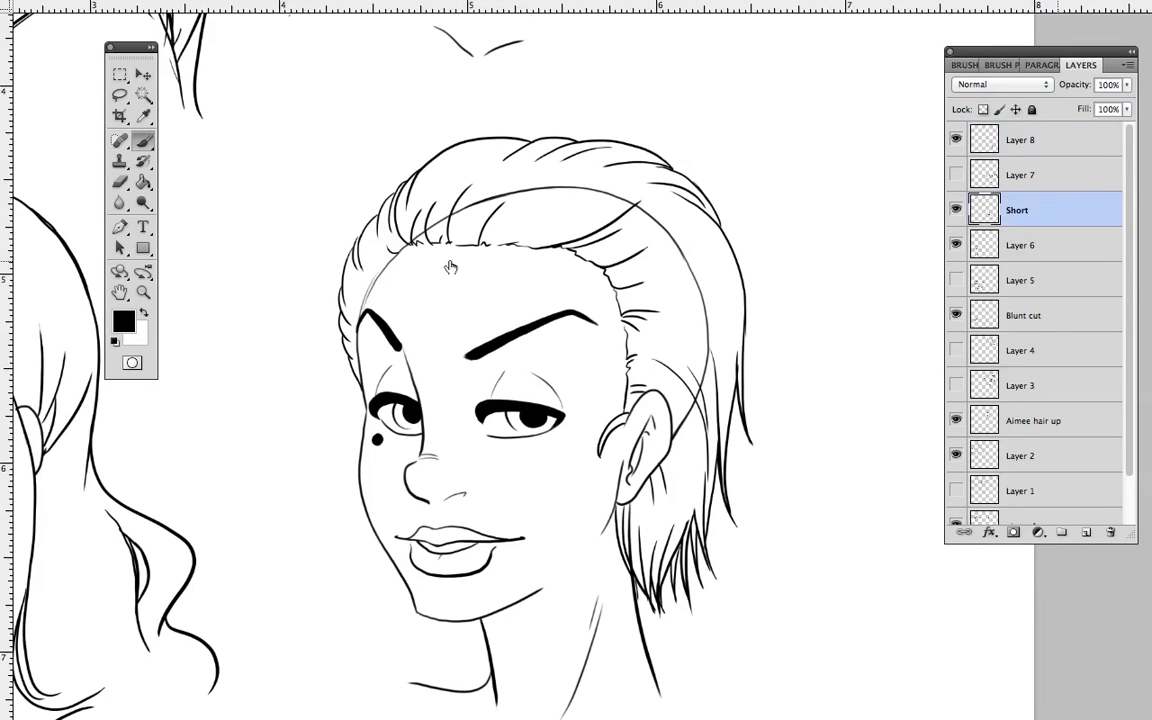
left_click_drag(675, 237, 704, 331)
mouse_move(693, 406)
left_mouse_down()
mouse_move(689, 432)
mouse_move(684, 414)
mouse_move(684, 424)
left_mouse_up()
key("bracketleft")
key("bracketleft")
key("bracketleft")
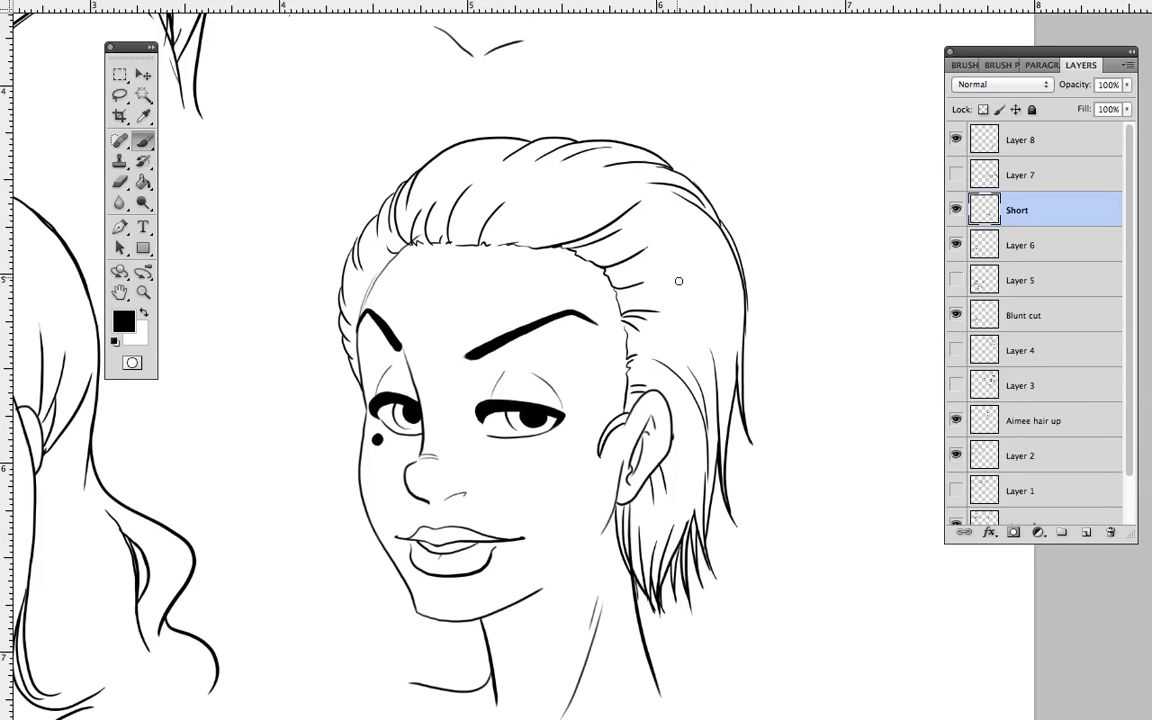
left_click_drag(651, 356, 696, 387)
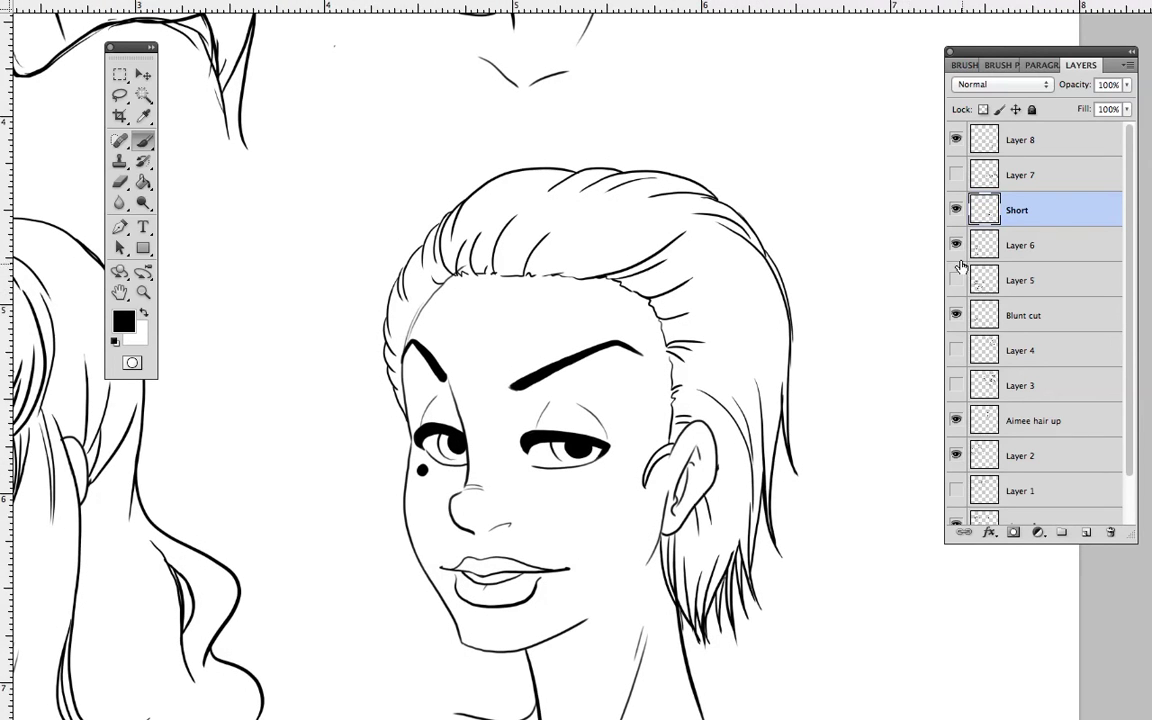
Step: Undo the erasing of the skull outline
key("alt+super+z")
key("alt+super+z")
key("alt+super+z")
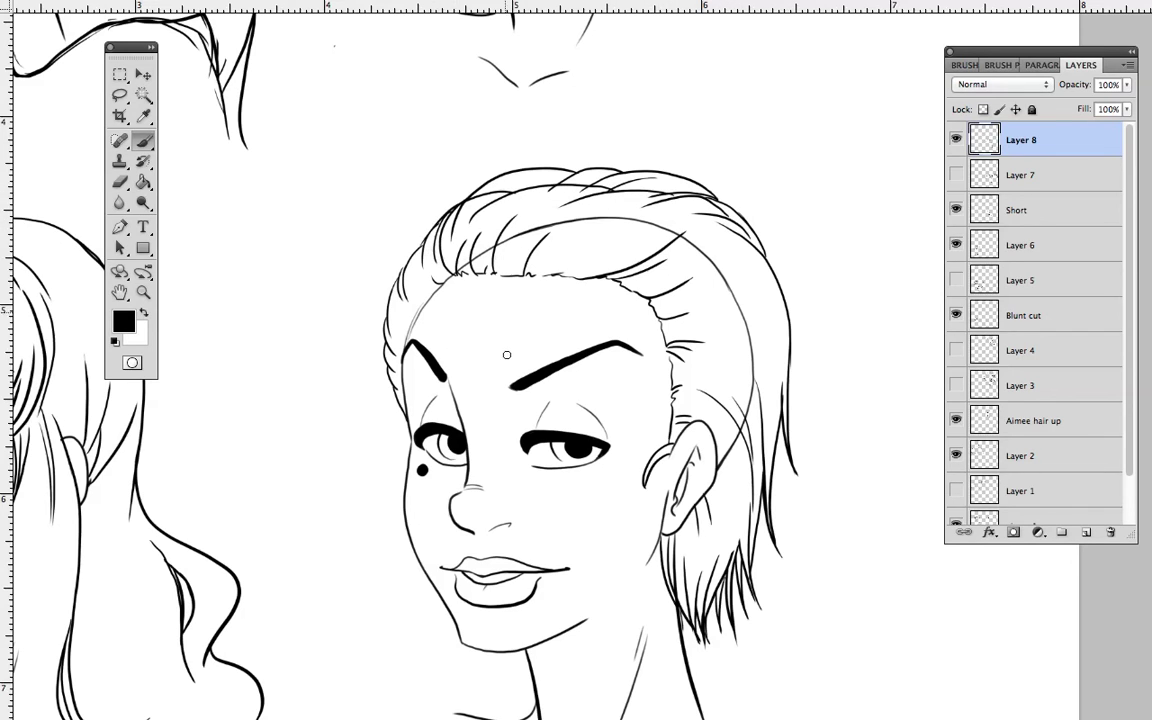
Step: Erase the high contour and swept strands across the top of the crown on Layer 8
mouse_move(464, 188)
left_mouse_down()
mouse_move(557, 164)
mouse_move(454, 186)
mouse_move(497, 179)
mouse_move(441, 201)
mouse_move(491, 179)
mouse_move(638, 175)
left_mouse_up()
mouse_move(540, 182)
left_mouse_down()
mouse_move(632, 178)
mouse_move(729, 198)
mouse_move(690, 196)
left_mouse_up()
mouse_move(729, 236)
left_mouse_down()
mouse_move(700, 218)
mouse_move(572, 198)
left_mouse_up()
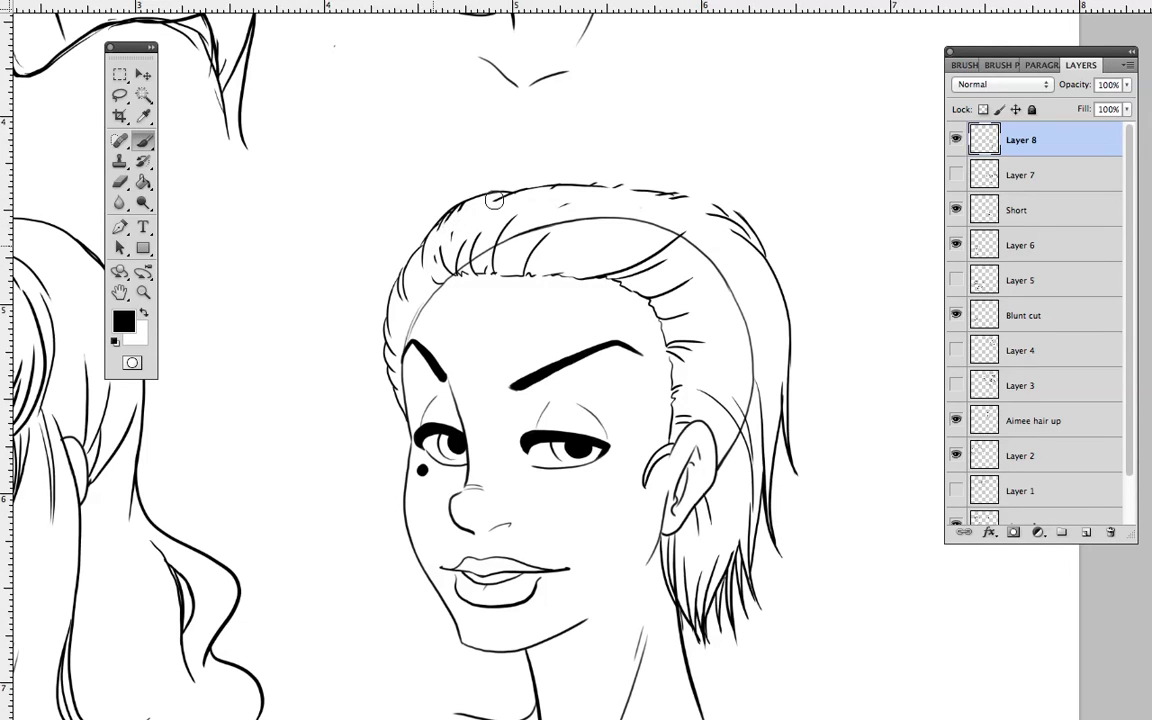
left_click_drag(503, 193, 689, 197)
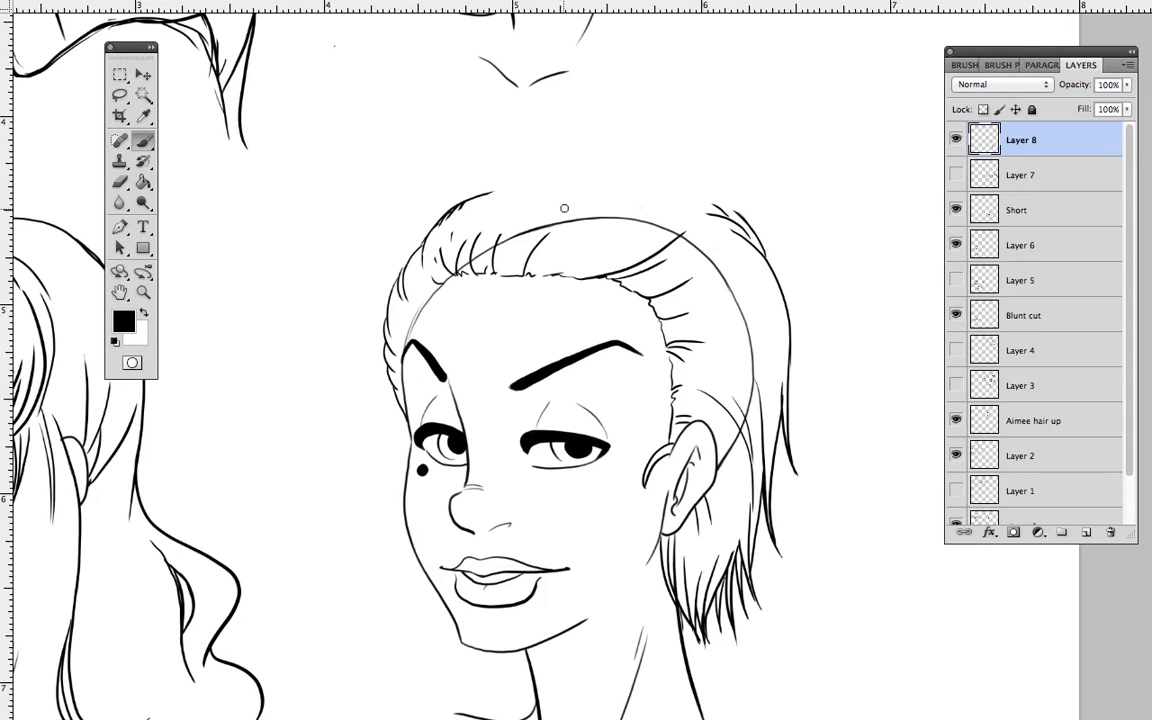
Step: Redraw the crown closer to the skull with long swept-back strands and extend its contour down the far side
mouse_move(568, 205)
left_mouse_down()
mouse_move(604, 186)
mouse_move(731, 213)
left_mouse_up()
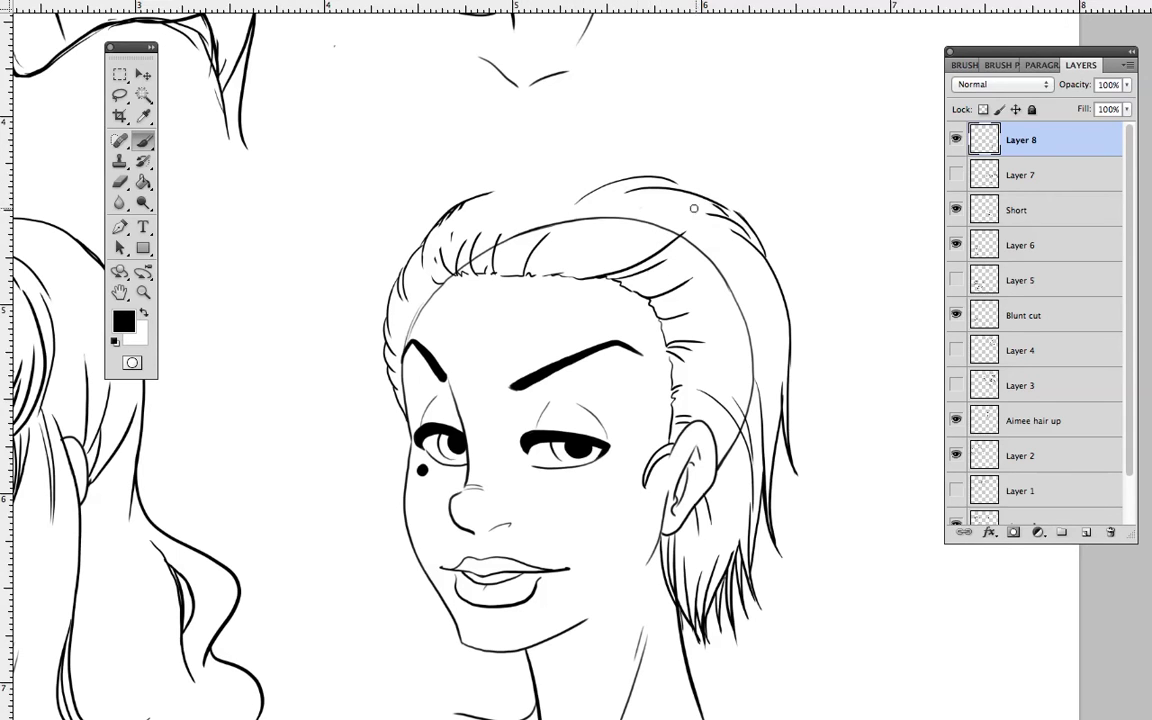
left_click_drag(635, 179, 512, 223)
mouse_move(574, 183)
left_mouse_down()
mouse_move(515, 186)
mouse_move(435, 255)
left_mouse_up()
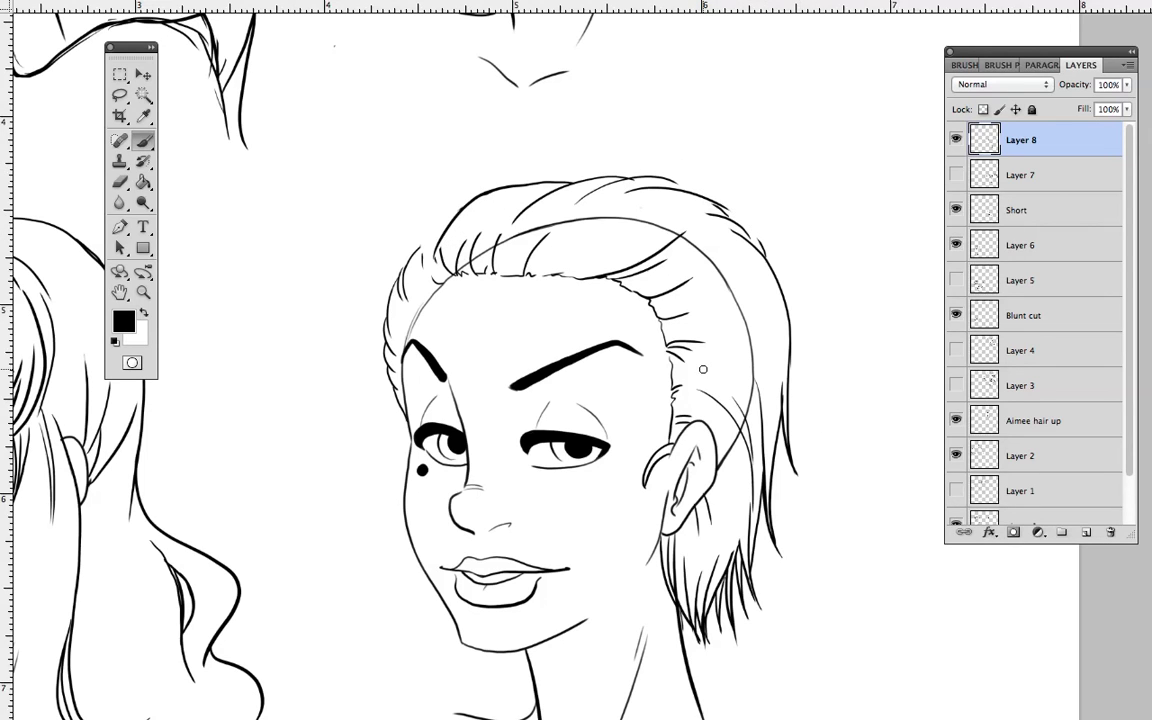
left_click_drag(686, 188, 622, 178)
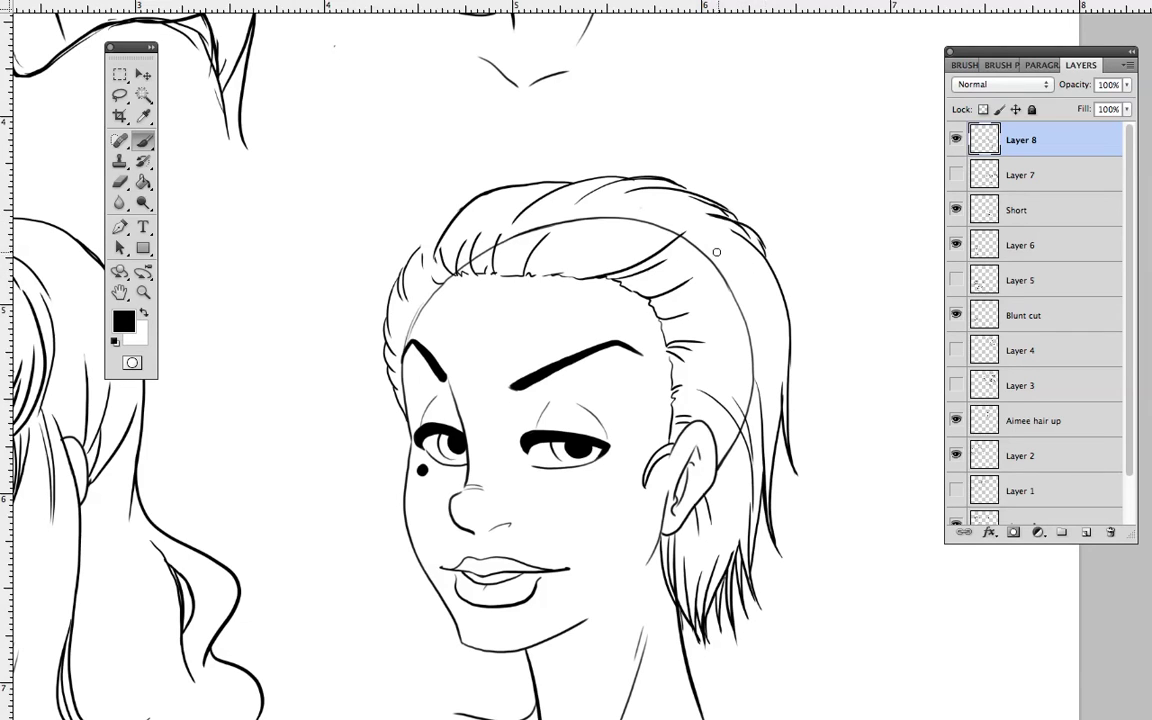
mouse_move(467, 203)
left_mouse_down()
mouse_move(438, 273)
mouse_move(443, 228)
mouse_move(399, 295)
left_mouse_up()
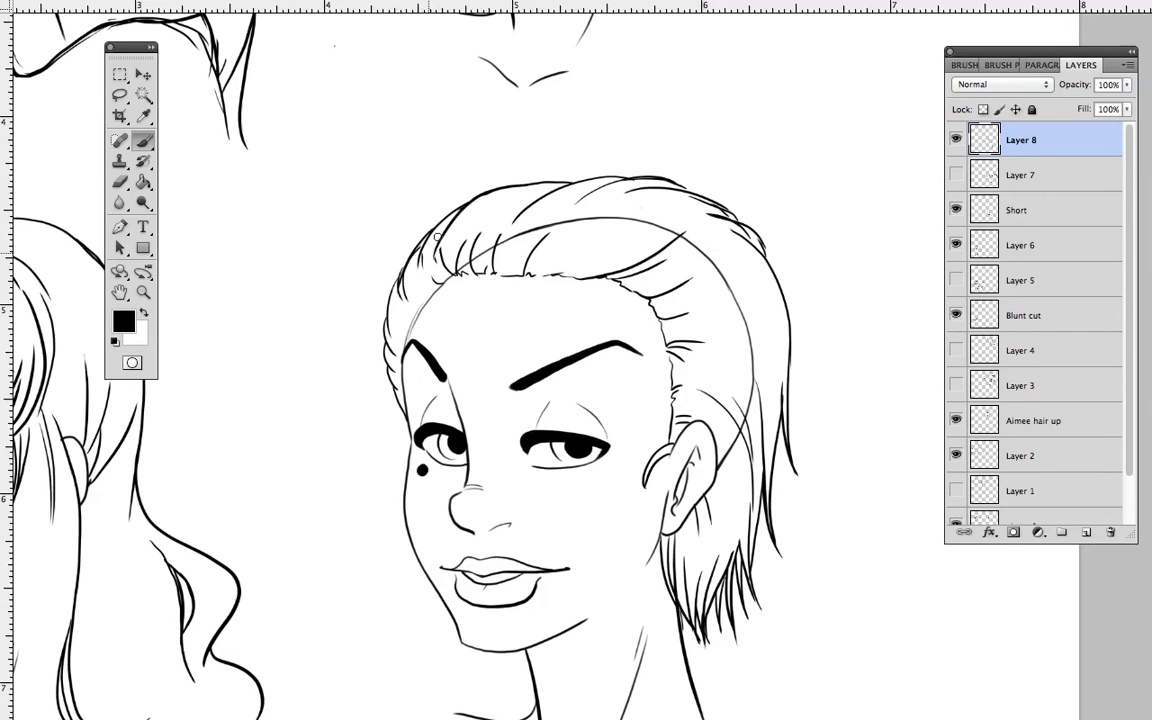
Step: Erase the messy strokes at the back of the crown and redraw the contour as overlapping strands curving down the back
left_click_drag(851, 403, 797, 370)
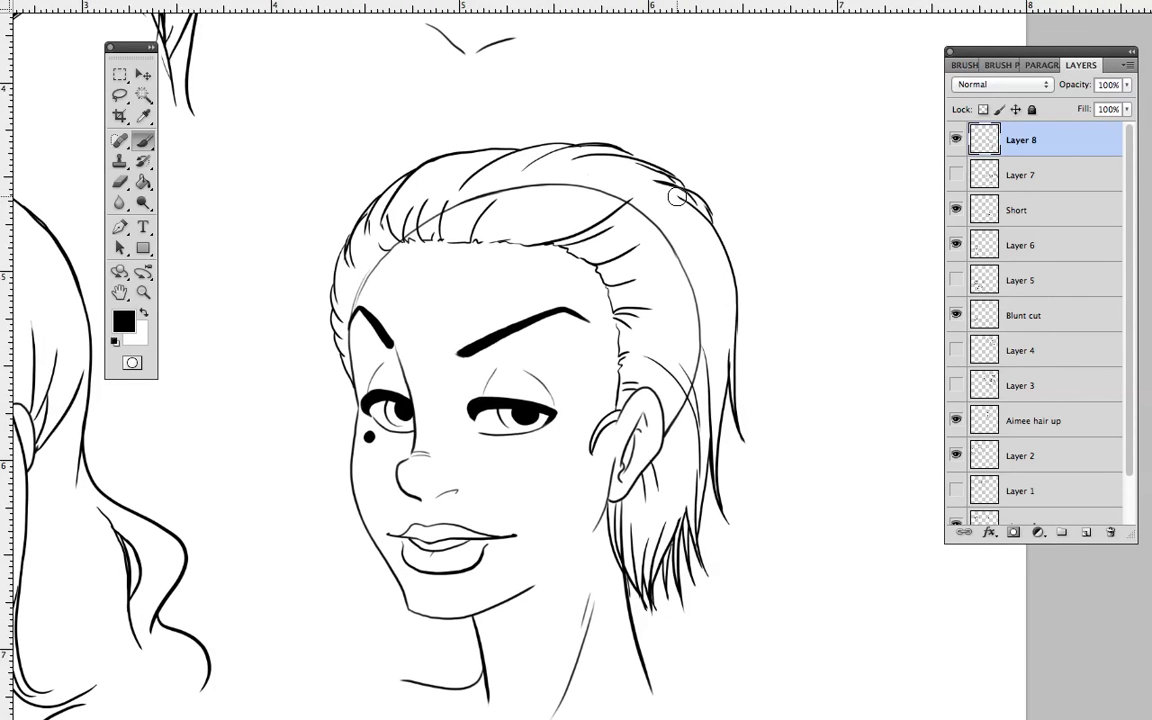
mouse_move(649, 172)
left_mouse_down()
mouse_move(707, 219)
mouse_move(623, 170)
mouse_move(743, 252)
left_mouse_up()
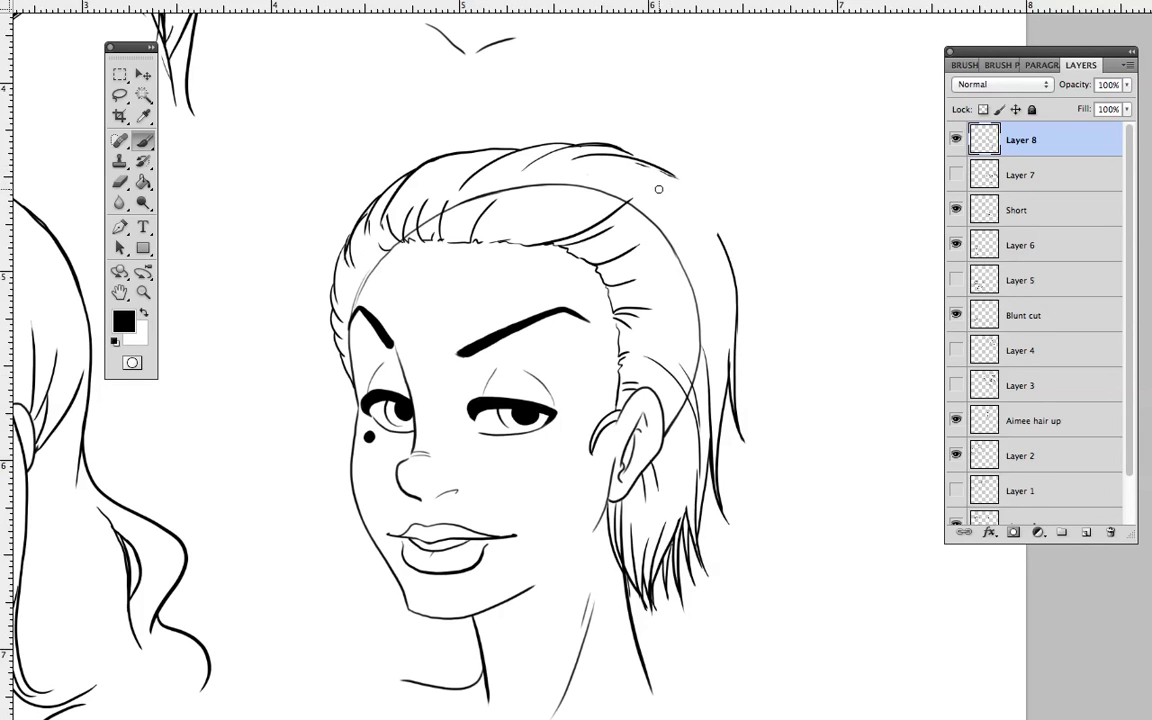
mouse_move(678, 196)
left_mouse_down()
mouse_move(725, 279)
mouse_move(667, 195)
mouse_move(742, 305)
left_mouse_up()
mouse_move(664, 171)
left_mouse_down()
mouse_move(718, 236)
mouse_move(693, 187)
mouse_move(731, 254)
left_mouse_up()
left_click_drag(704, 201, 737, 263)
left_click_drag(752, 360, 788, 366)
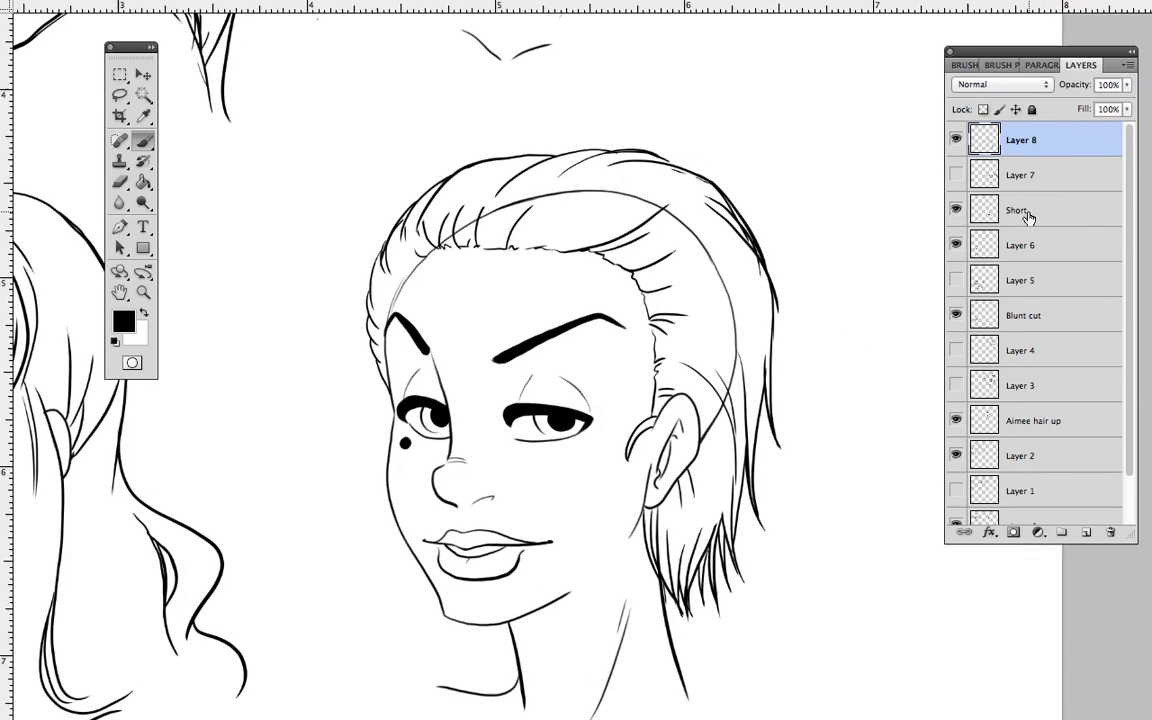
Step: Erase the skull outline showing through the hair on the Short layer
left_click(1028, 214)
mouse_move(392, 214)
left_mouse_down()
mouse_move(515, 190)
mouse_move(640, 212)
mouse_move(737, 339)
left_mouse_up()
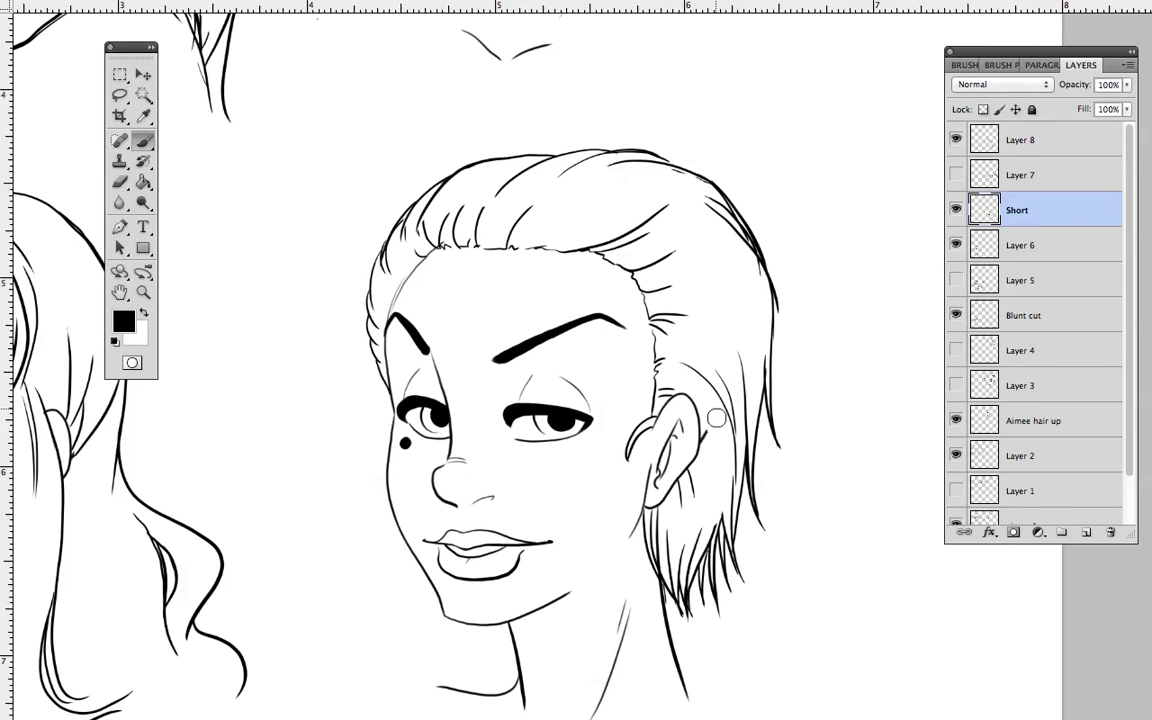
Step: Check Layer 5 and show Layer 4 to bring back the ponytail hairstyle on the upper head
scroll(732, 598, "down", 1)
scroll(730, 599, "down", 6)
scroll(730, 599, "up", 1)
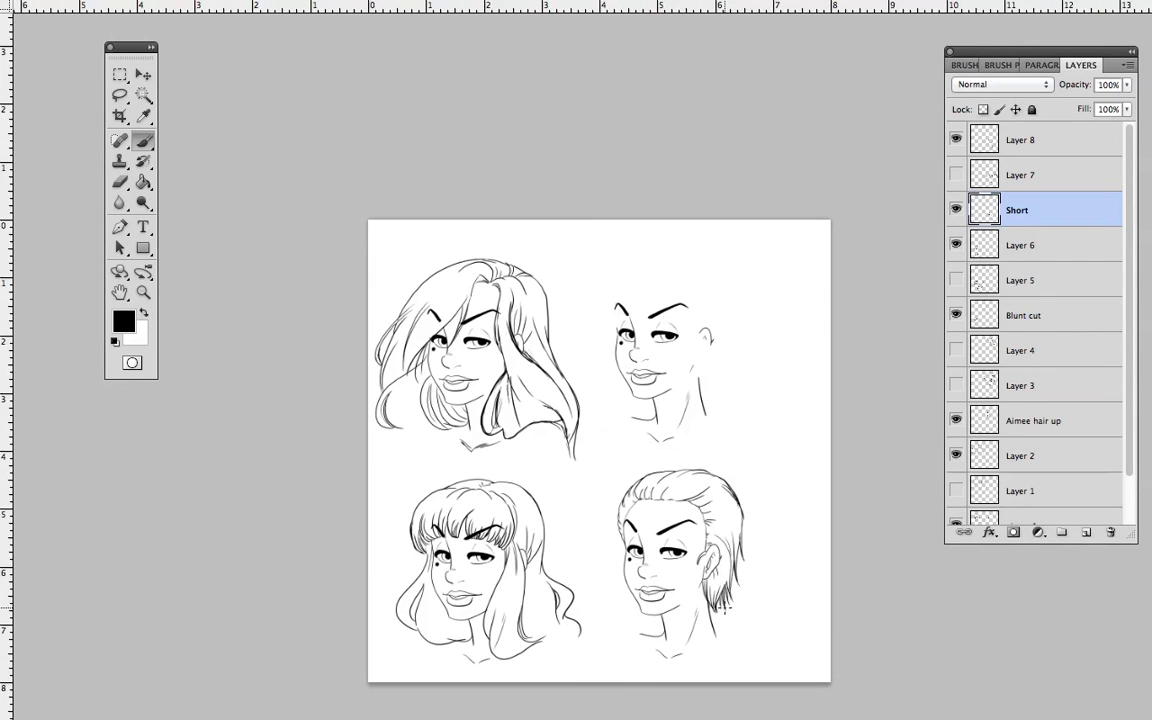
left_click(956, 280)
left_click(956, 280)
left_click(956, 350)
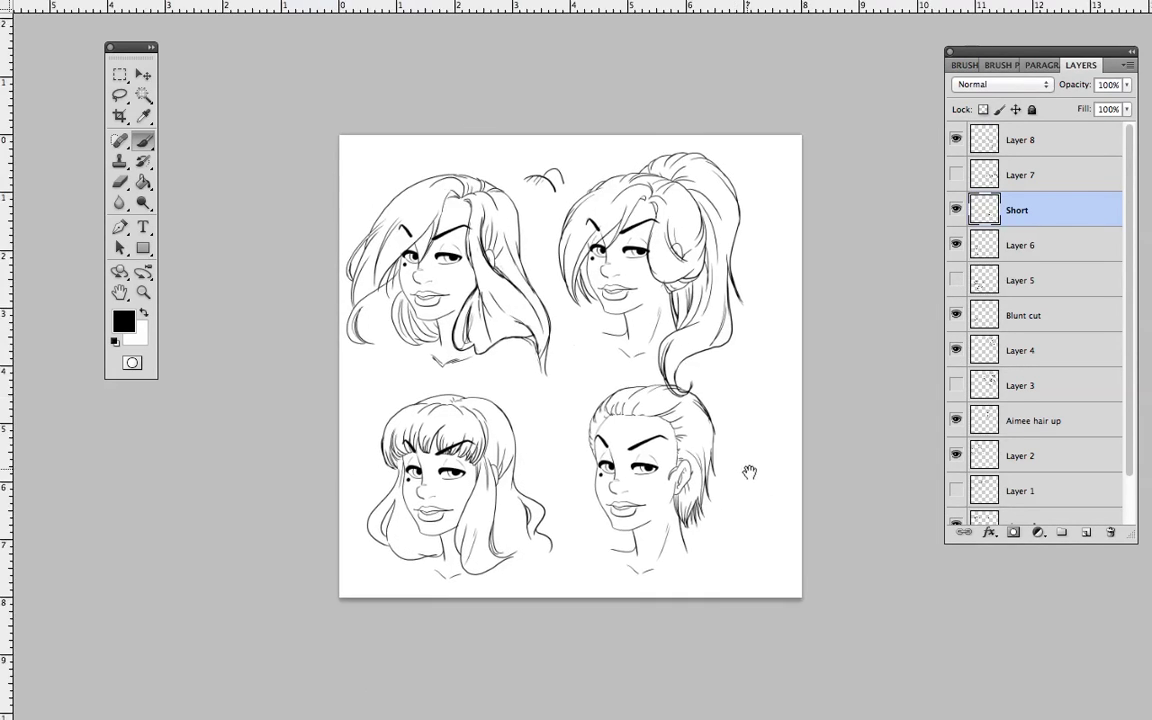
Step: Toggle Layer 3, Aimee hair up, Layer 2 and Layer 6 to identify their contents, and select Layer 6 for editing
scroll(746, 450, "up", 3)
left_click_drag(604, 437, 706, 501)
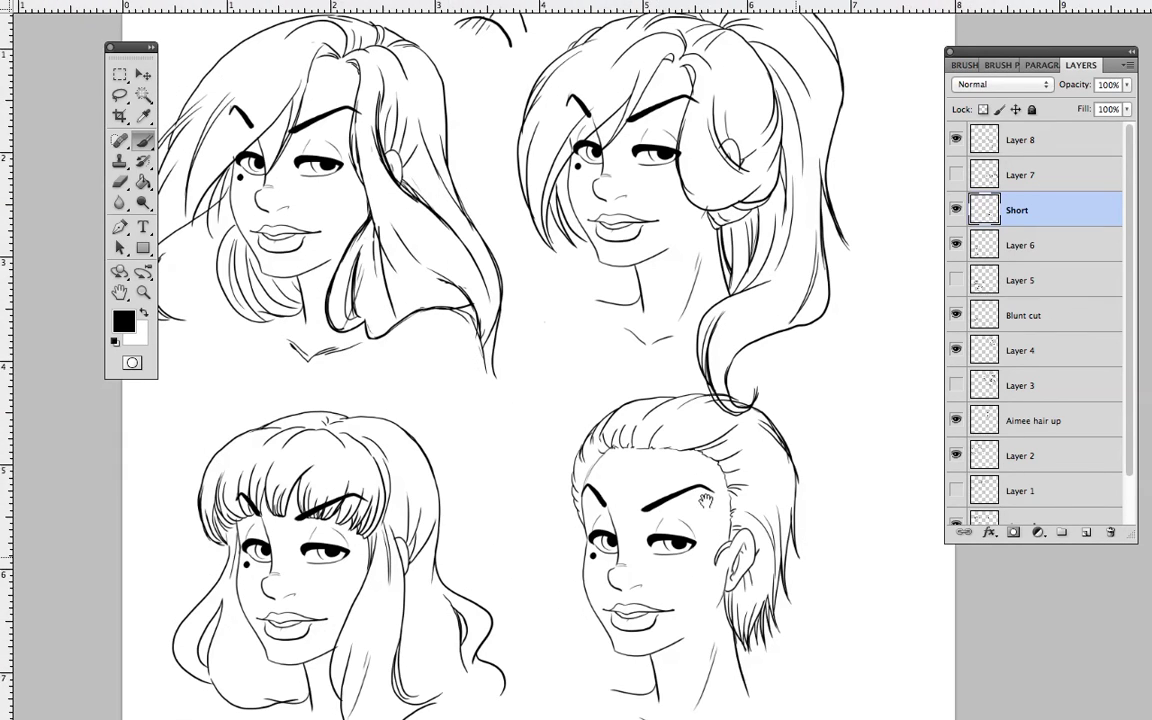
scroll(701, 468, "down", 2)
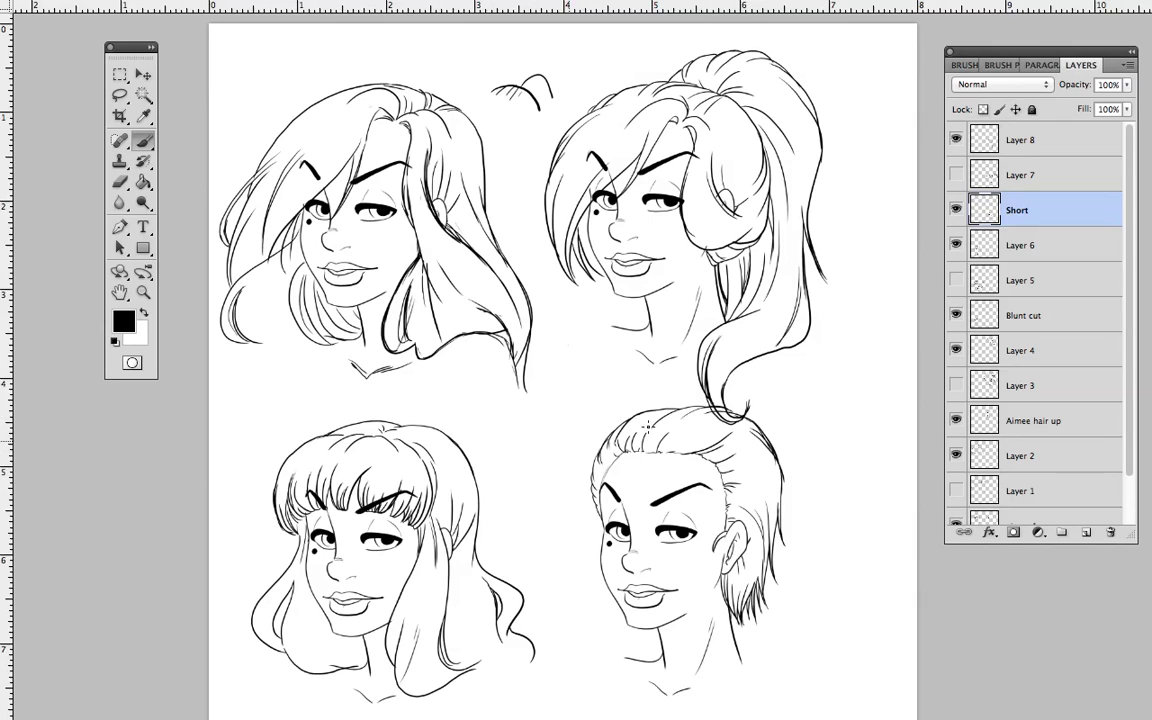
left_click(955, 386)
left_click(955, 386)
left_click(955, 421)
left_click(955, 421)
left_click(956, 457)
left_click(955, 456)
left_click(955, 245)
left_click(955, 245)
left_click(995, 250)
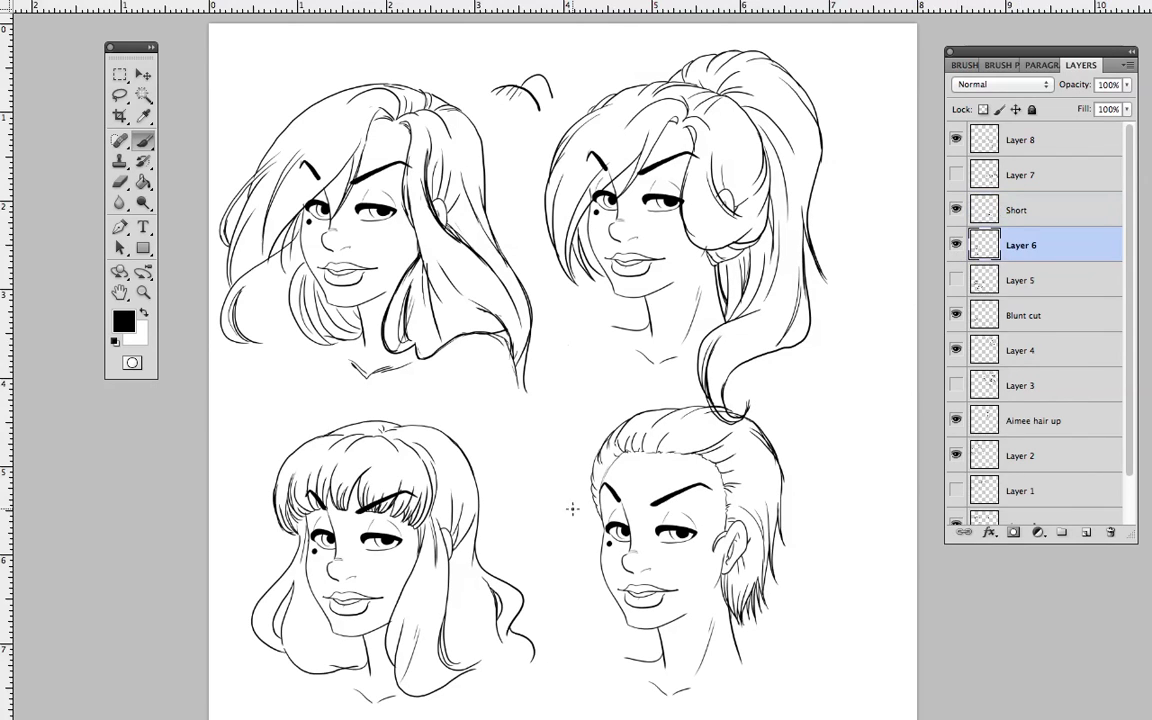
Step: Rework the rear wavy hair of the head with bangs, thickening its outer contour and replacing the inner curl lines
left_click_drag(478, 510, 539, 645)
left_click_drag(495, 563, 518, 601)
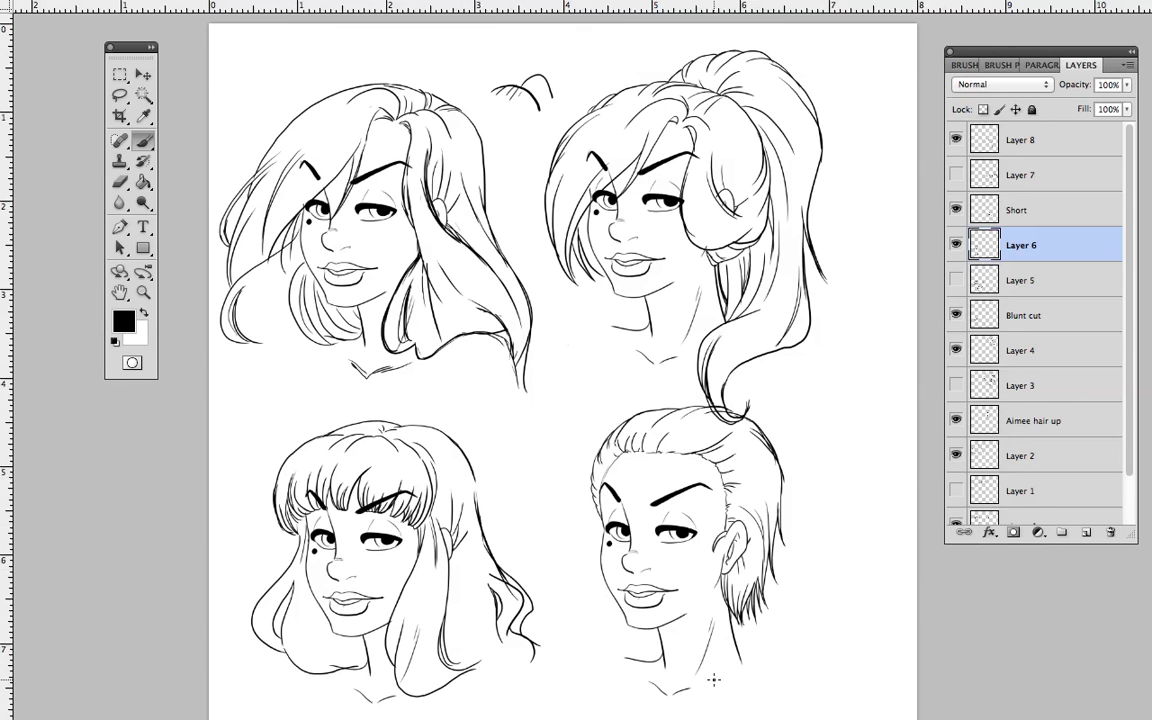
mouse_move(472, 475)
left_mouse_down()
mouse_move(484, 557)
mouse_move(472, 466)
mouse_move(474, 528)
mouse_move(495, 576)
mouse_move(487, 556)
mouse_move(531, 618)
left_mouse_up()
left_click_drag(482, 573, 498, 607)
mouse_move(495, 594)
left_mouse_down()
mouse_move(500, 620)
mouse_move(515, 609)
mouse_move(508, 637)
left_mouse_up()
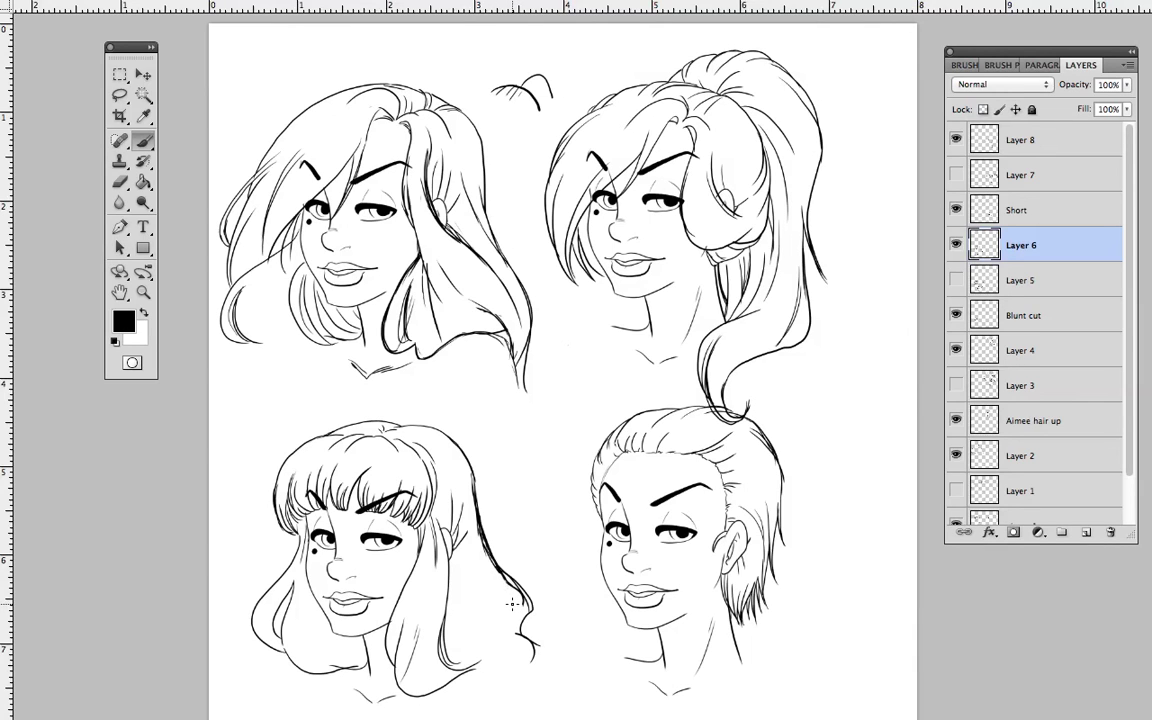
left_click_drag(499, 592, 505, 628)
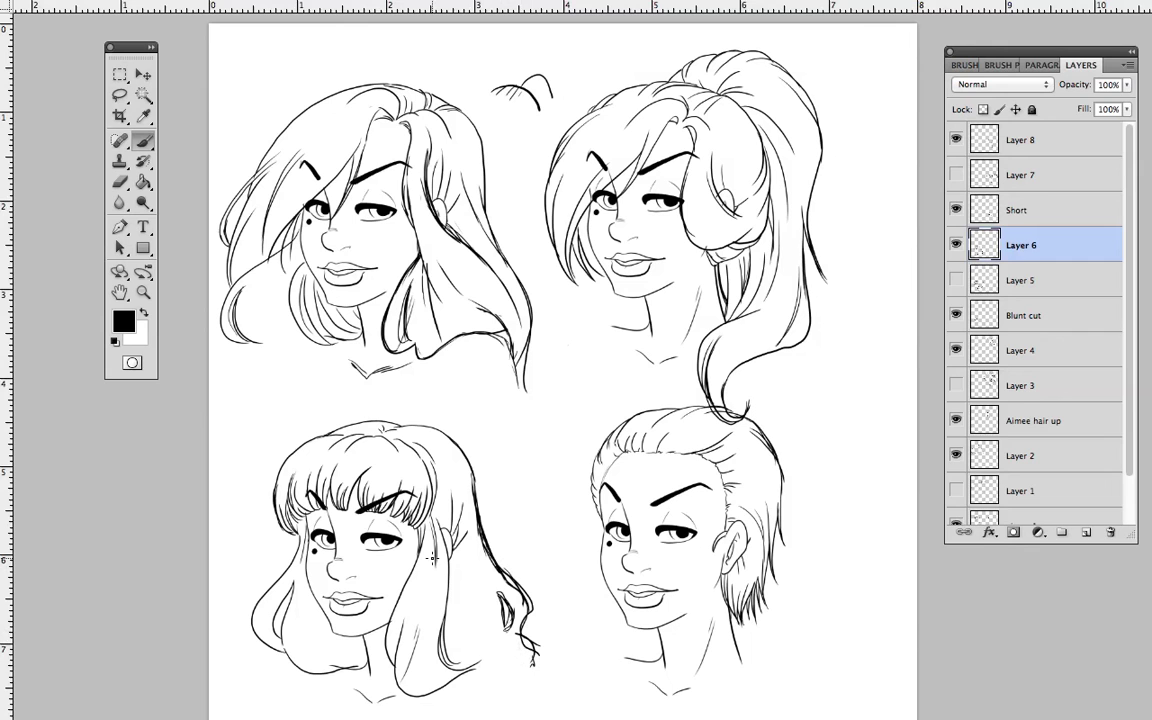
Step: Erase the rear wave of the head with bangs and redraw it closer in as a narrower wavy lock
mouse_move(771, 617)
left_mouse_down()
mouse_move(779, 596)
mouse_move(819, 570)
left_mouse_up()
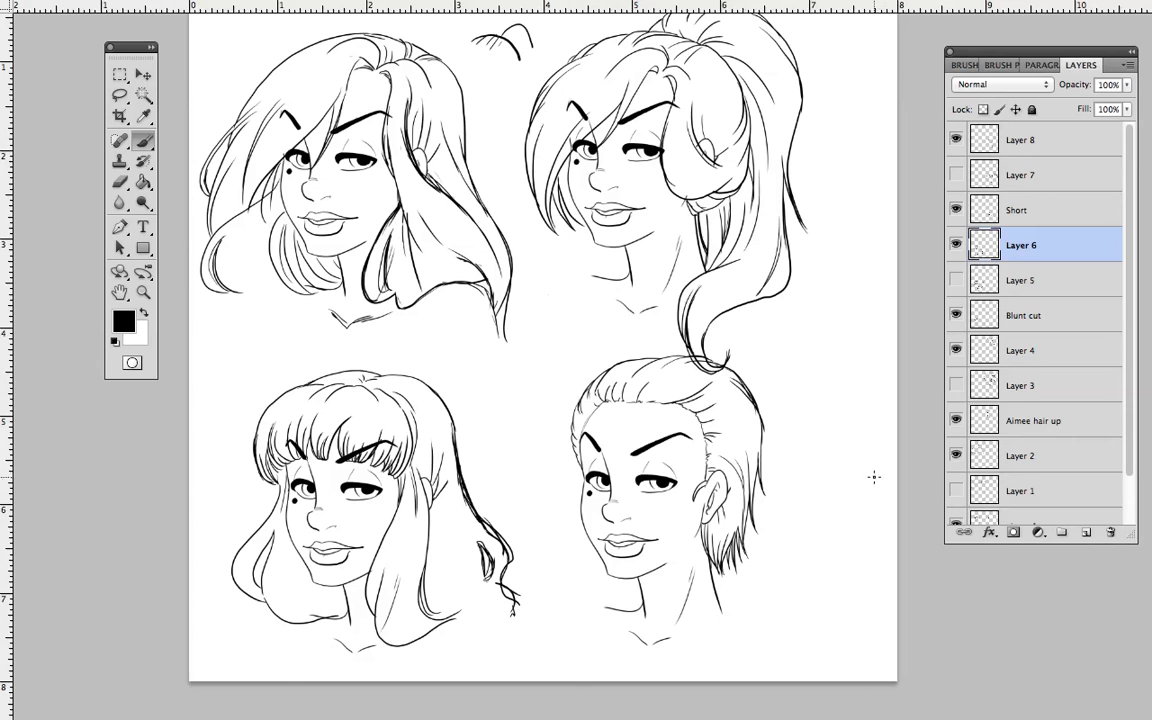
mouse_move(743, 531)
left_mouse_down()
mouse_move(726, 551)
mouse_move(737, 570)
left_mouse_up()
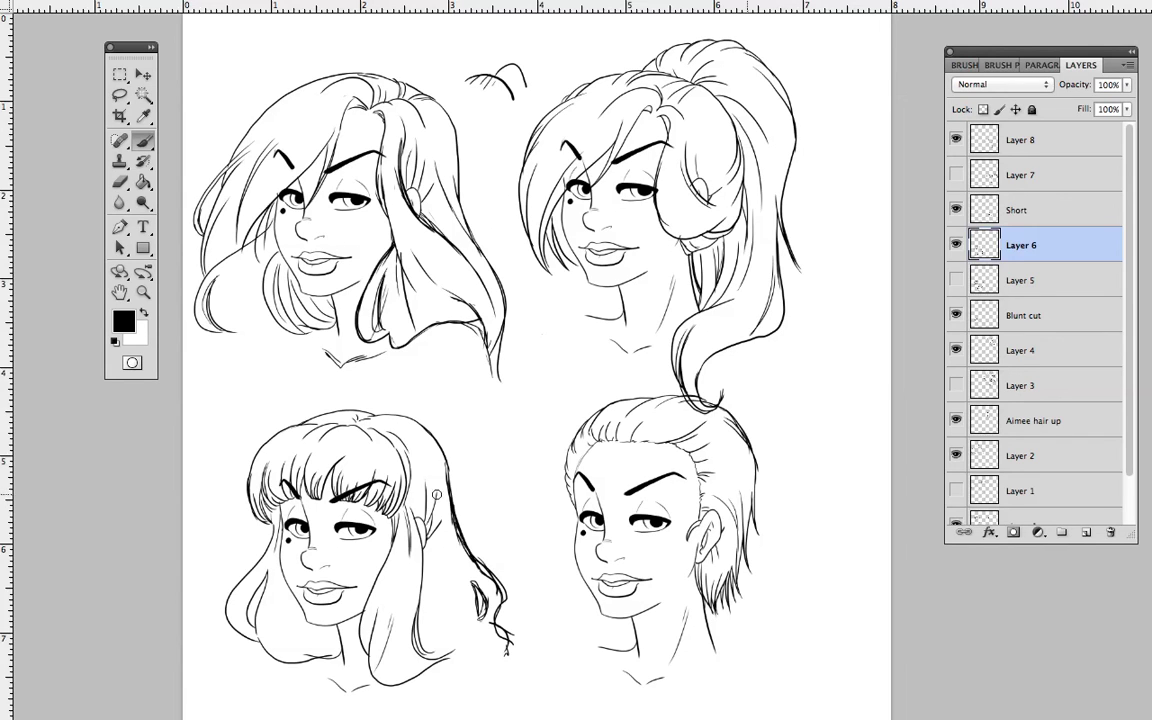
mouse_move(460, 502)
left_mouse_down()
mouse_move(468, 547)
mouse_move(505, 622)
left_mouse_up()
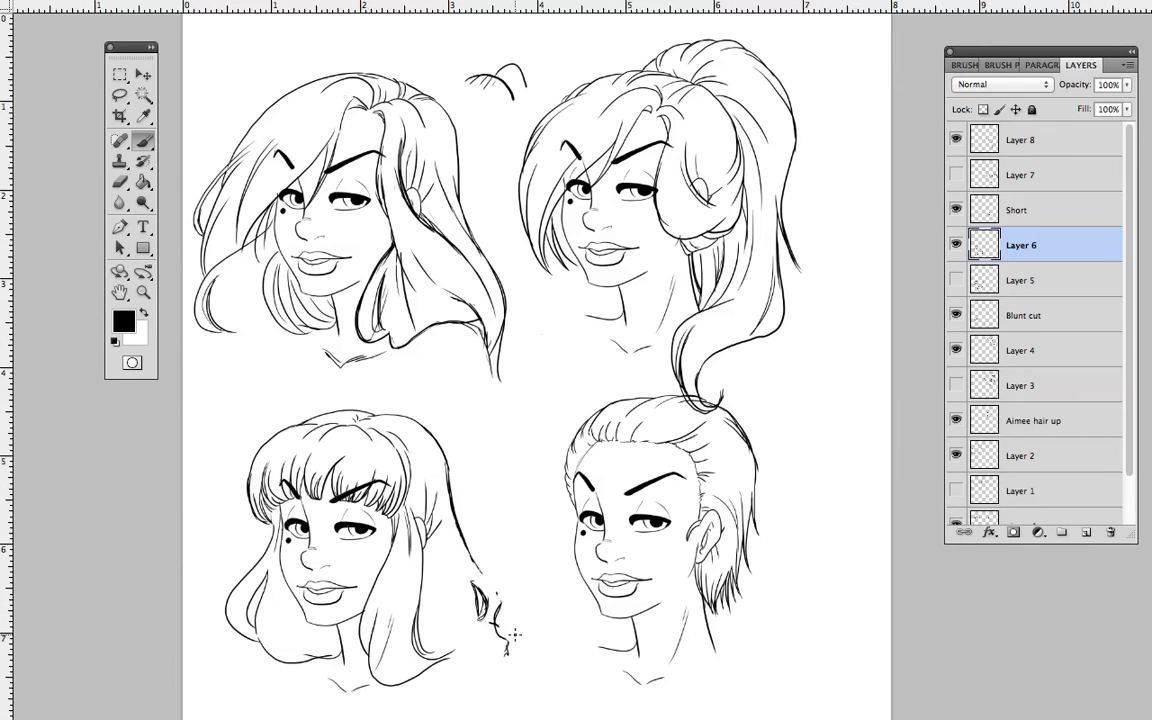
mouse_move(472, 561)
left_mouse_down()
mouse_move(500, 601)
mouse_move(496, 627)
mouse_move(449, 542)
mouse_move(487, 632)
left_mouse_up()
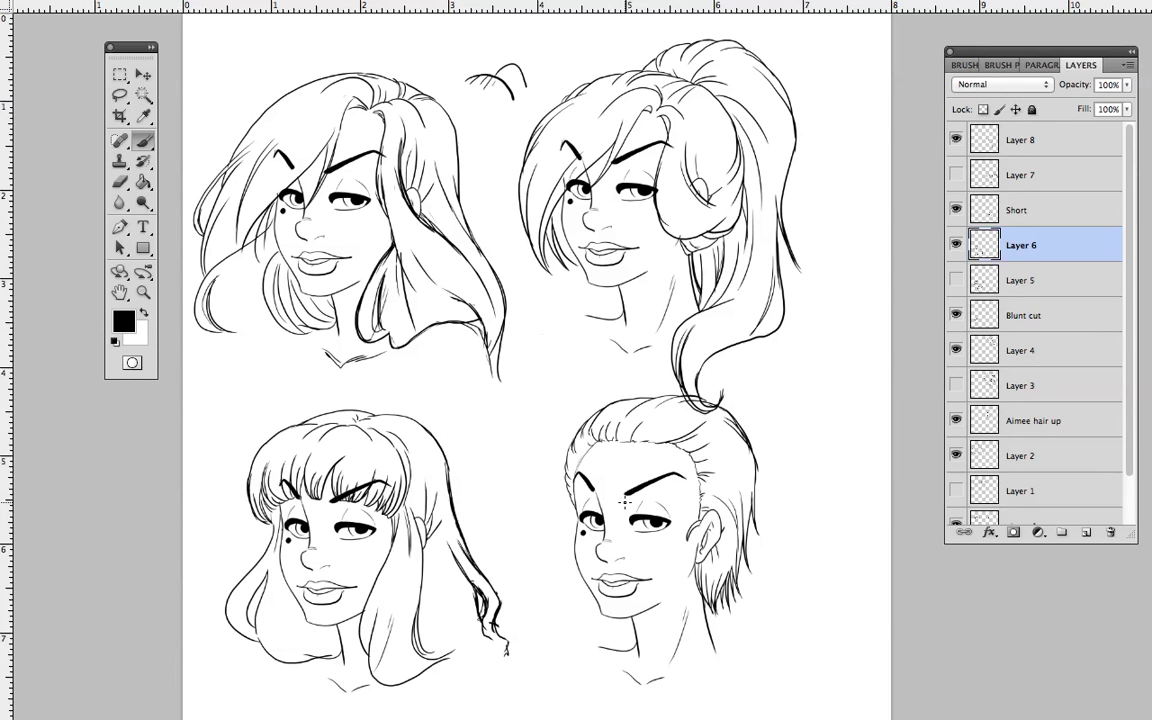
scroll(700, 540, "down", 2)
scroll(700, 540, "left", 1)
scroll(760, 554, "up", 2)
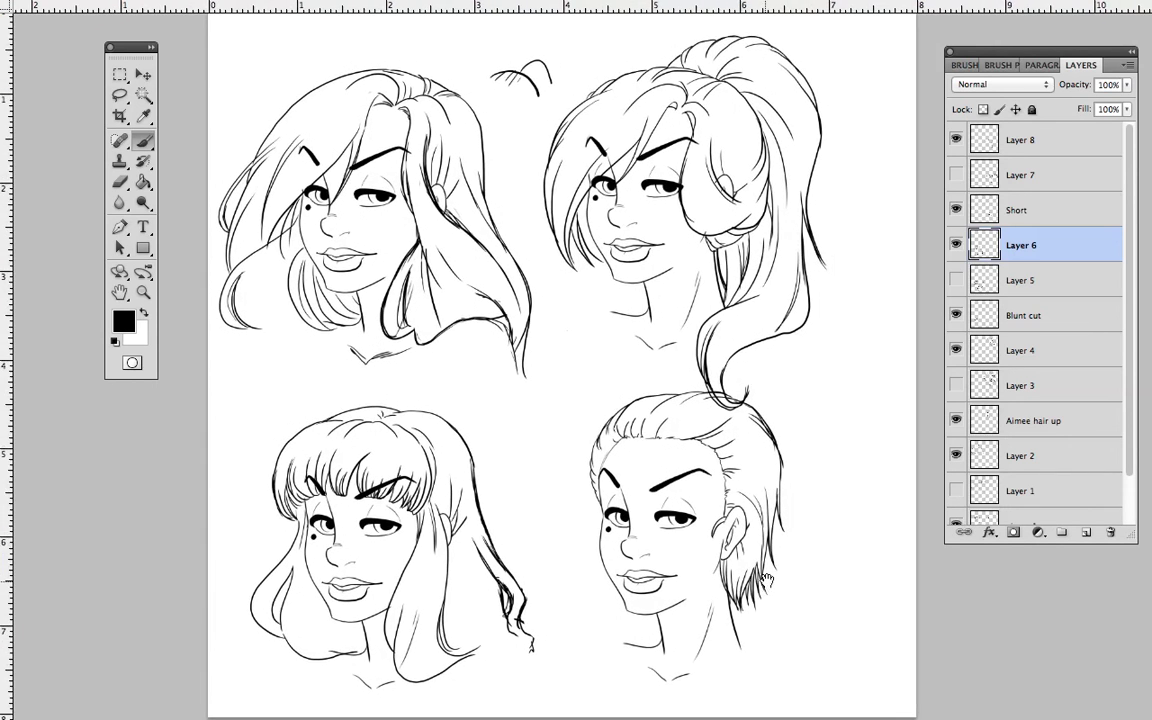